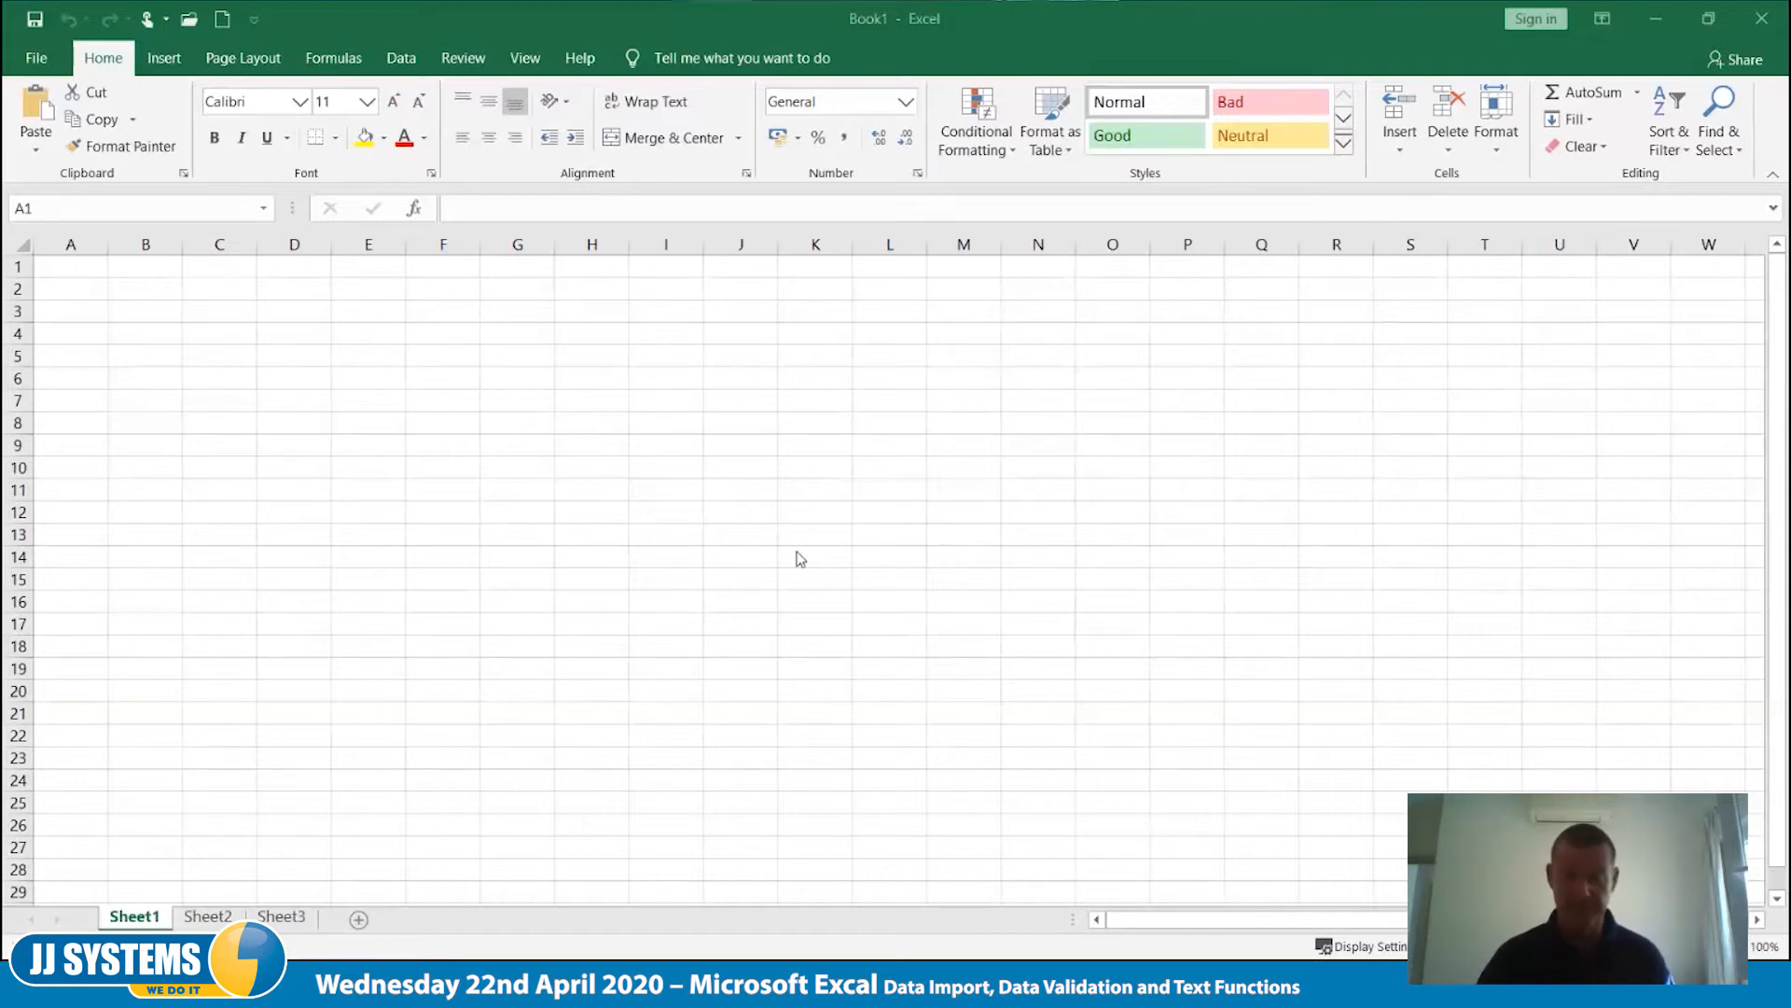
- Enter the label "Age" in cell E5 of Sheet1
{"action": "left_click", "coordinate": [761, 479]}
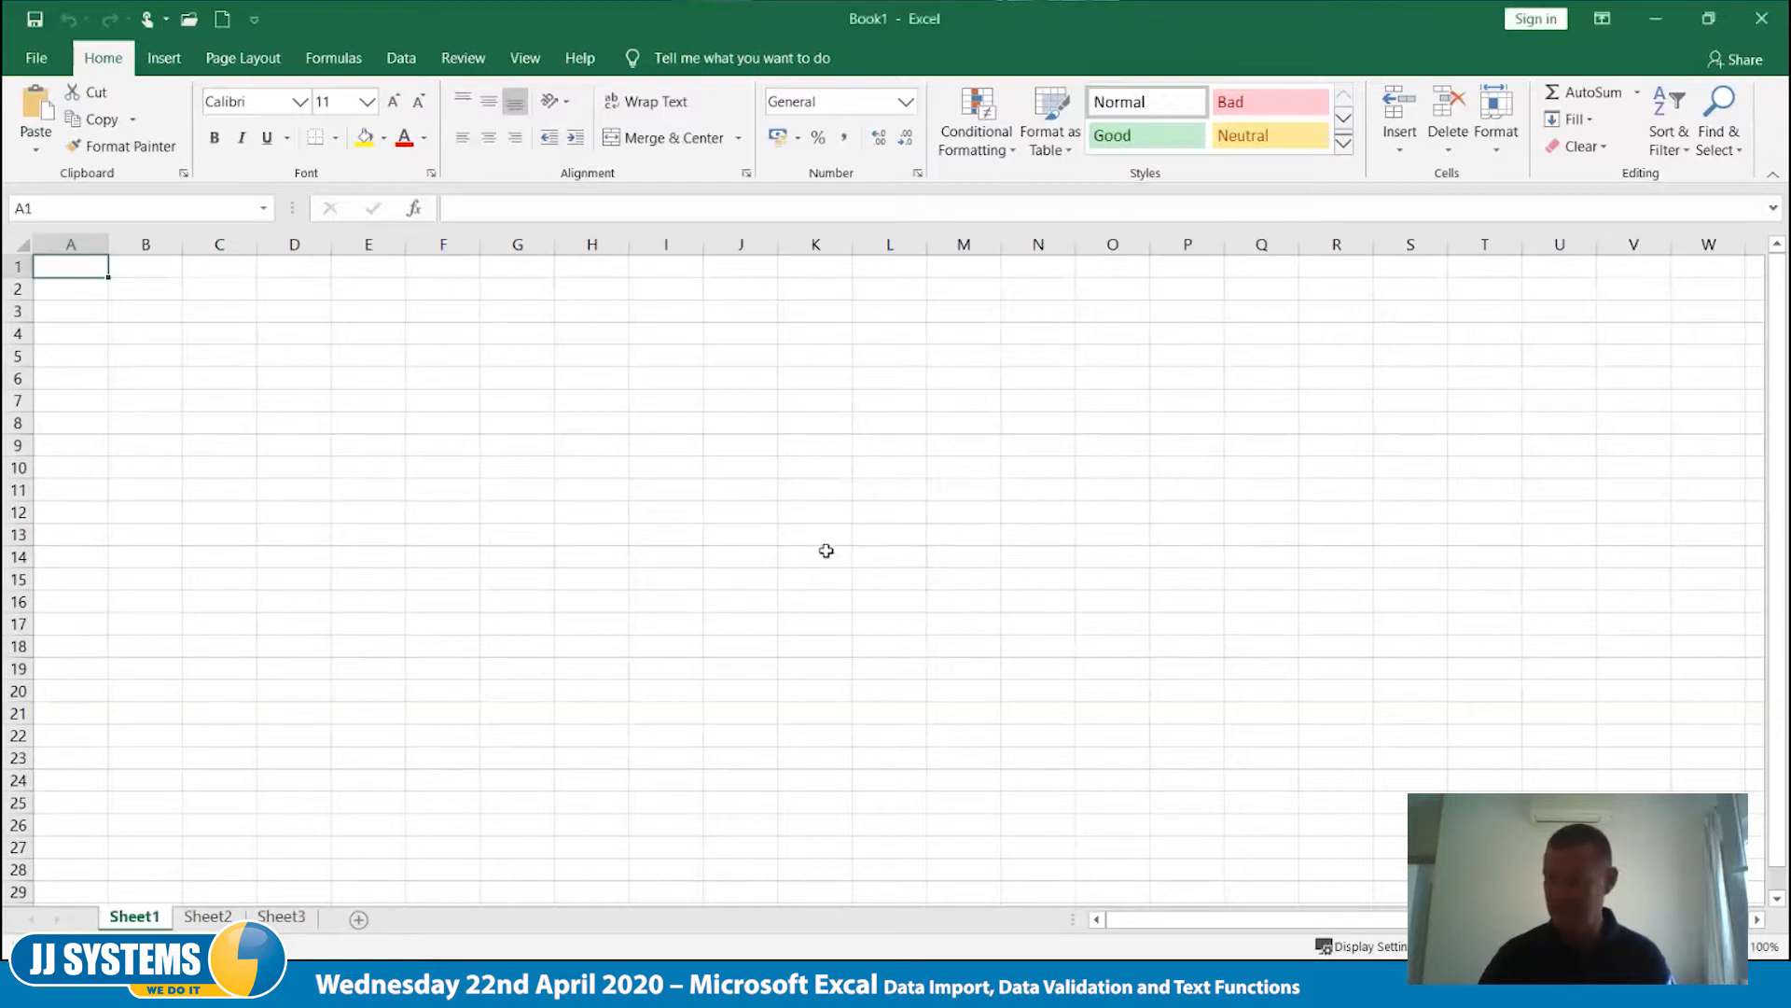
{"action": "scroll", "coordinate": [825, 551], "scroll_direction": "up", "scroll_amount": 6}
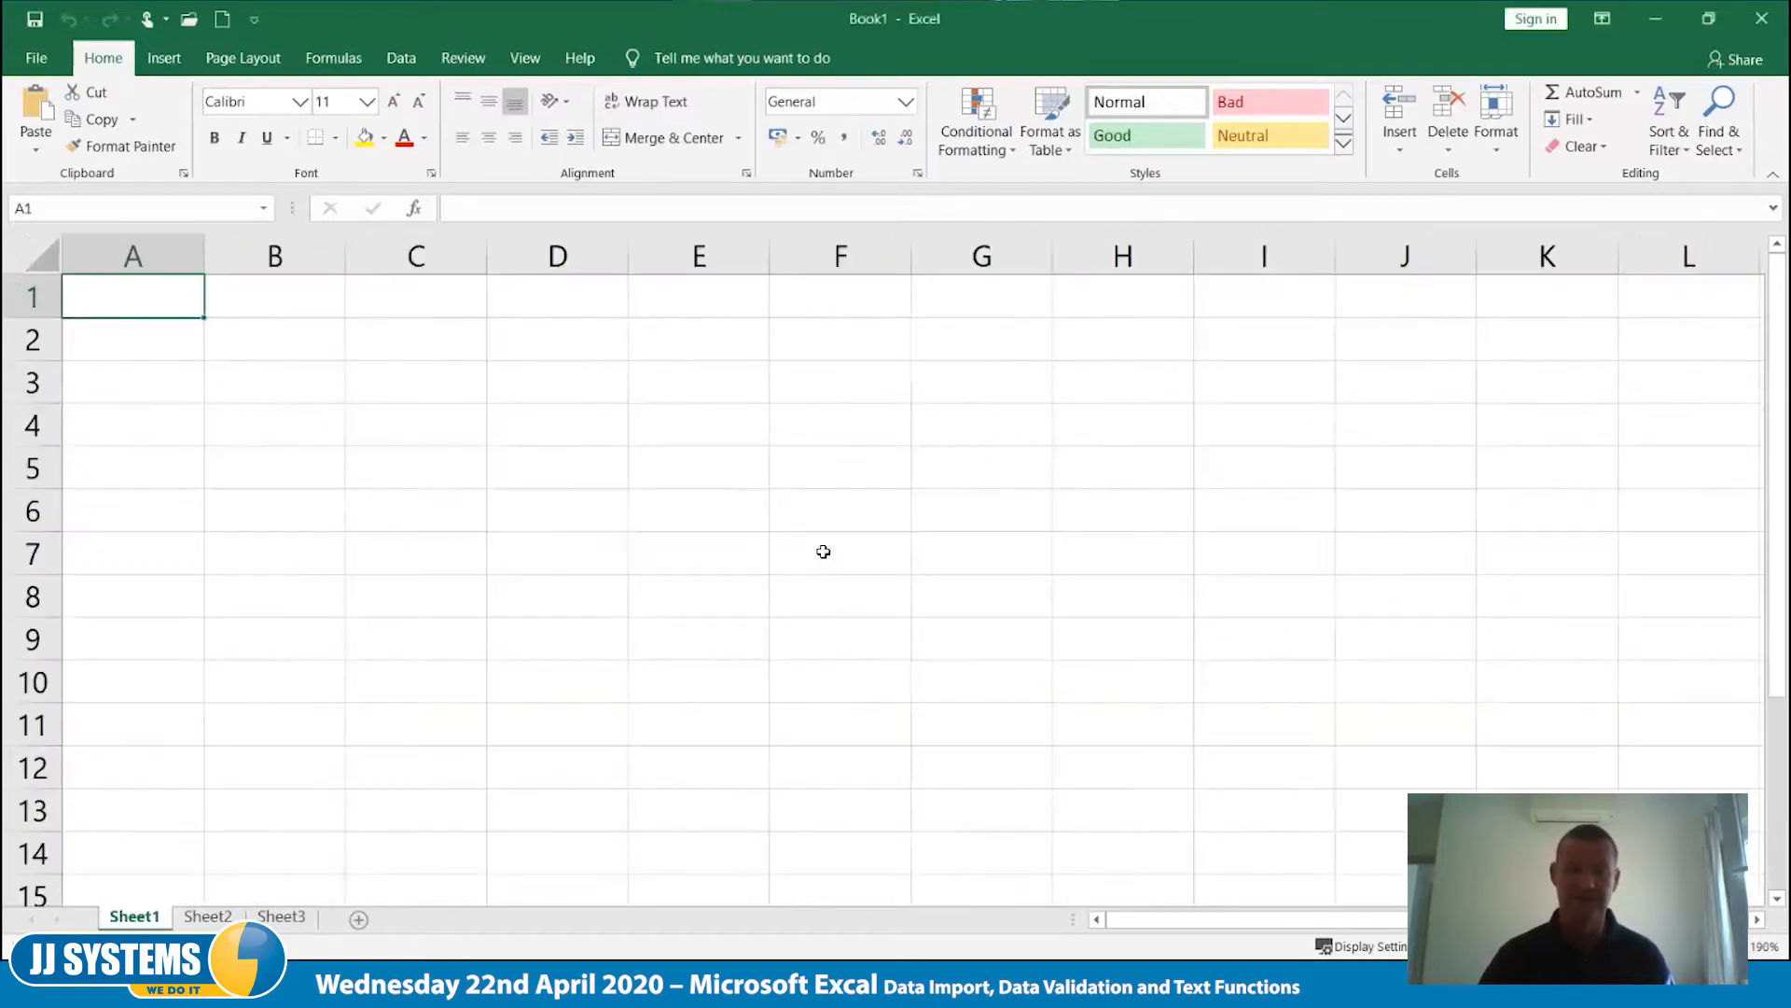
{"action": "left_click", "coordinate": [683, 459]}
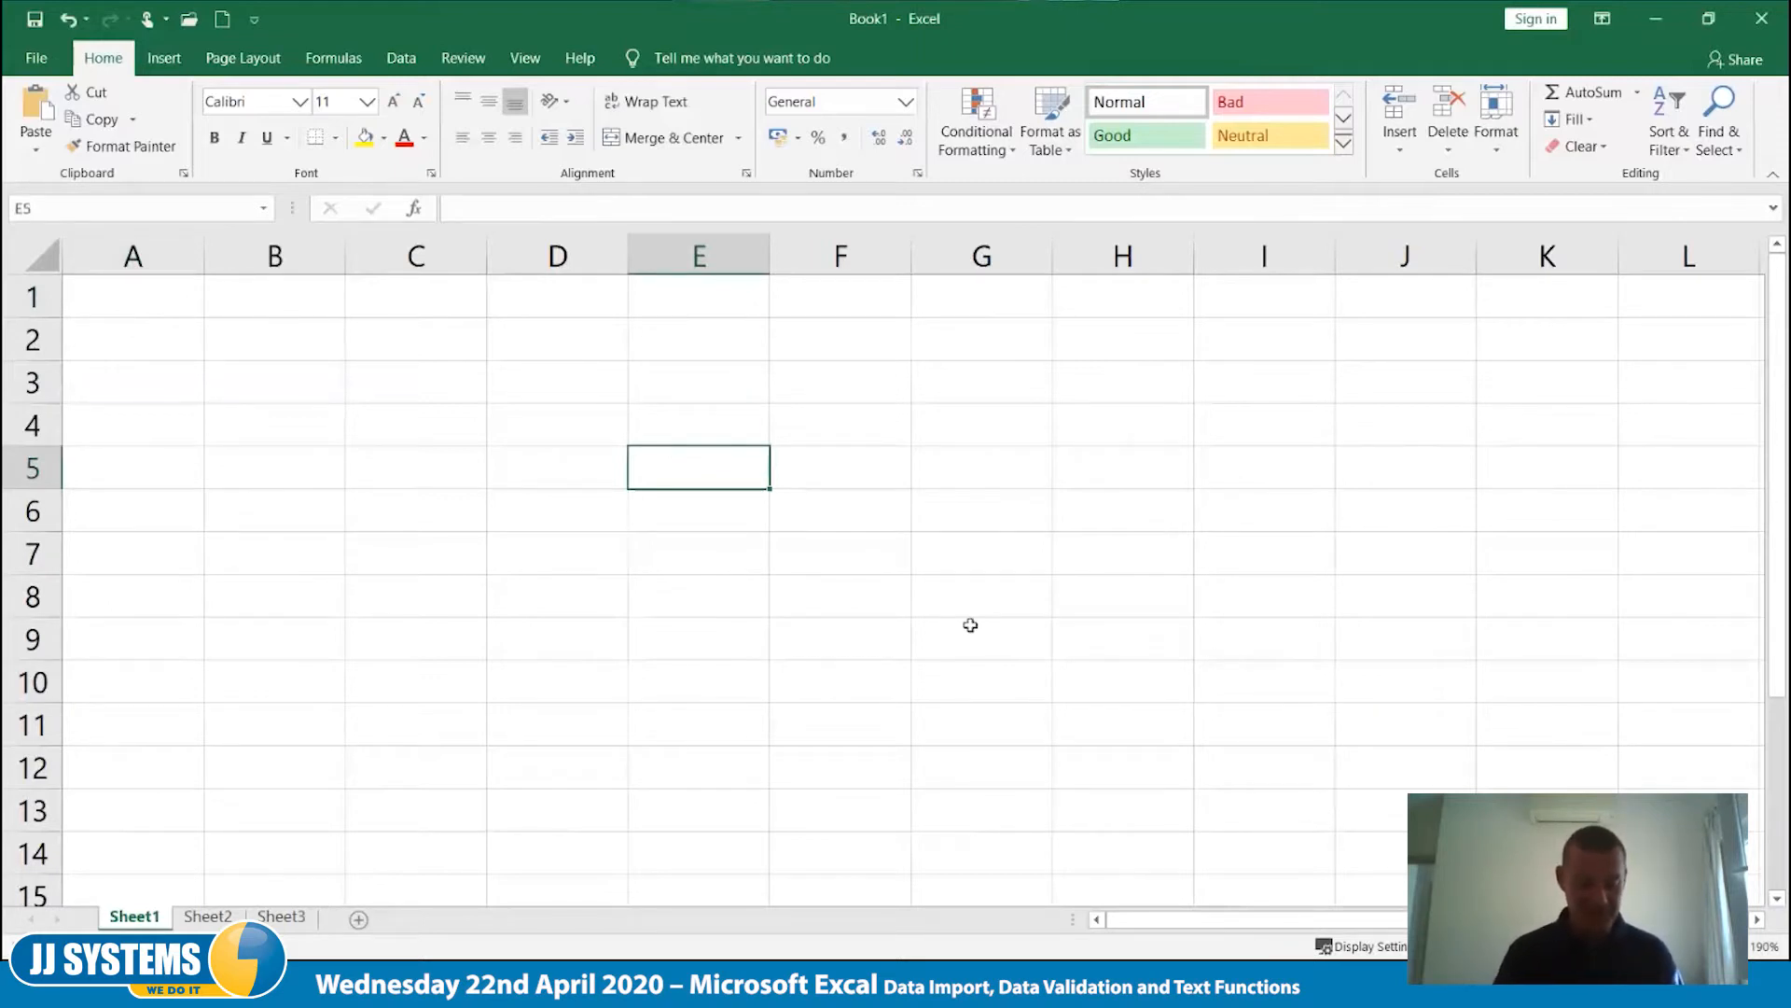
{"action": "type", "text": "Age"}
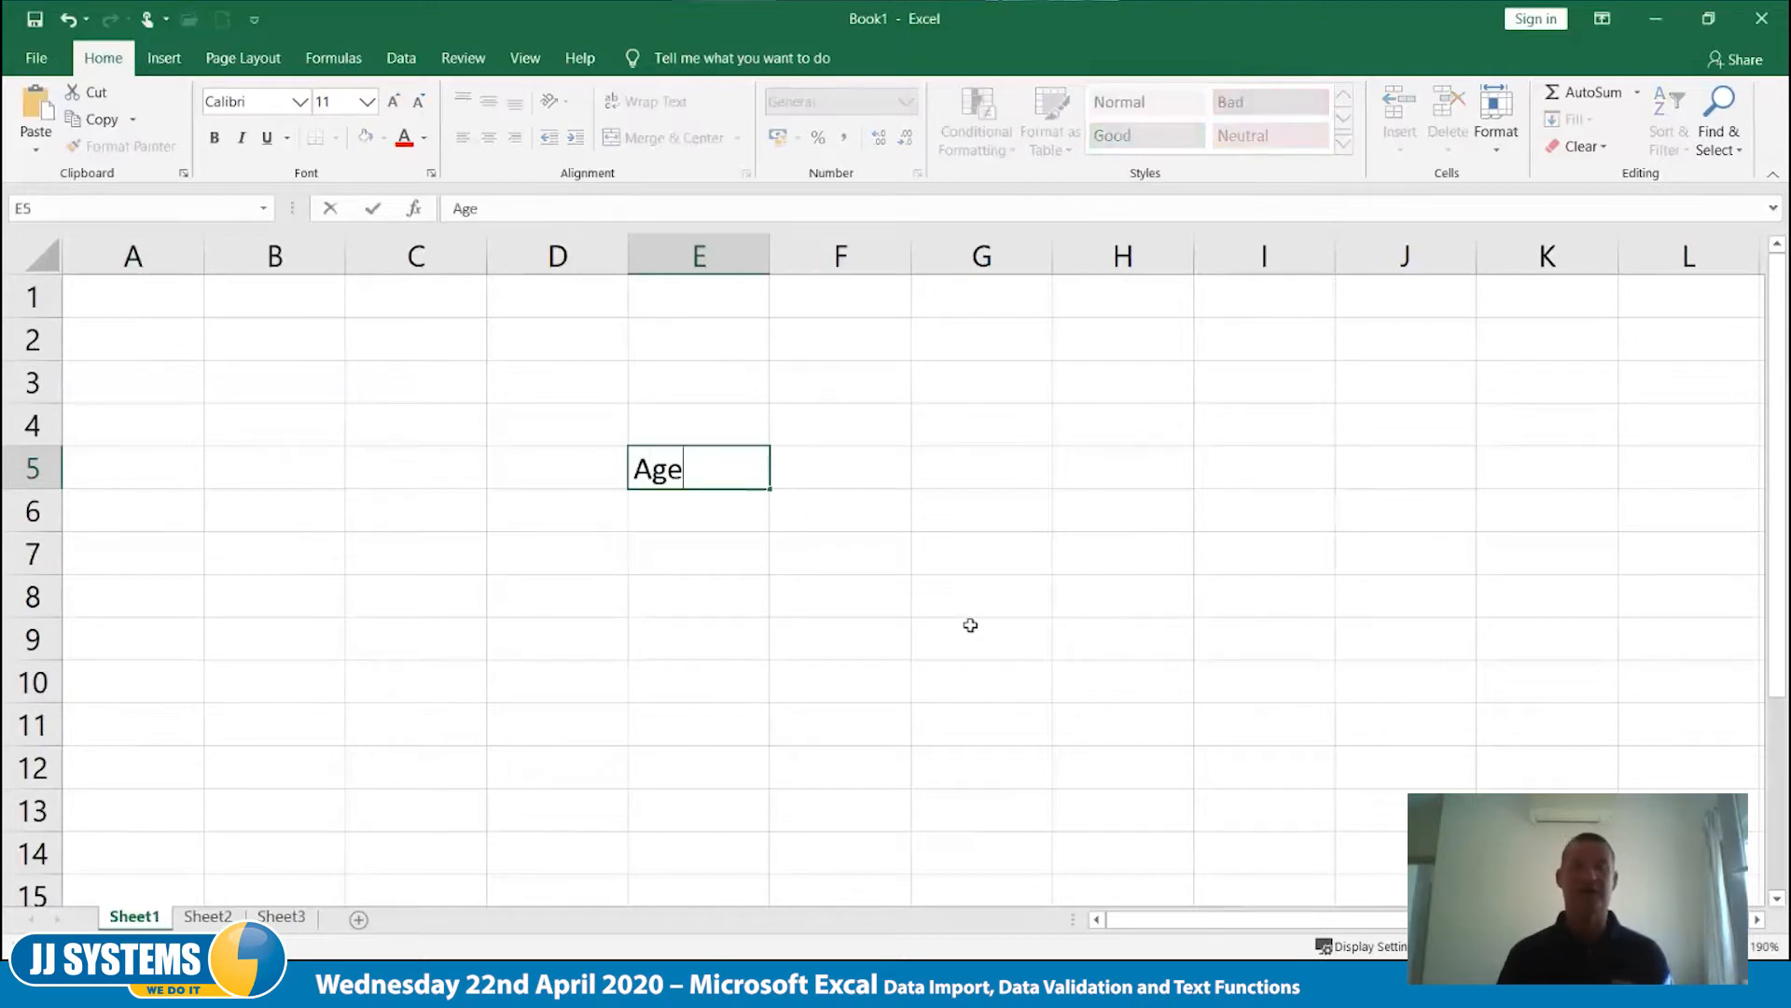
{"action": "key", "text": "Tab"}
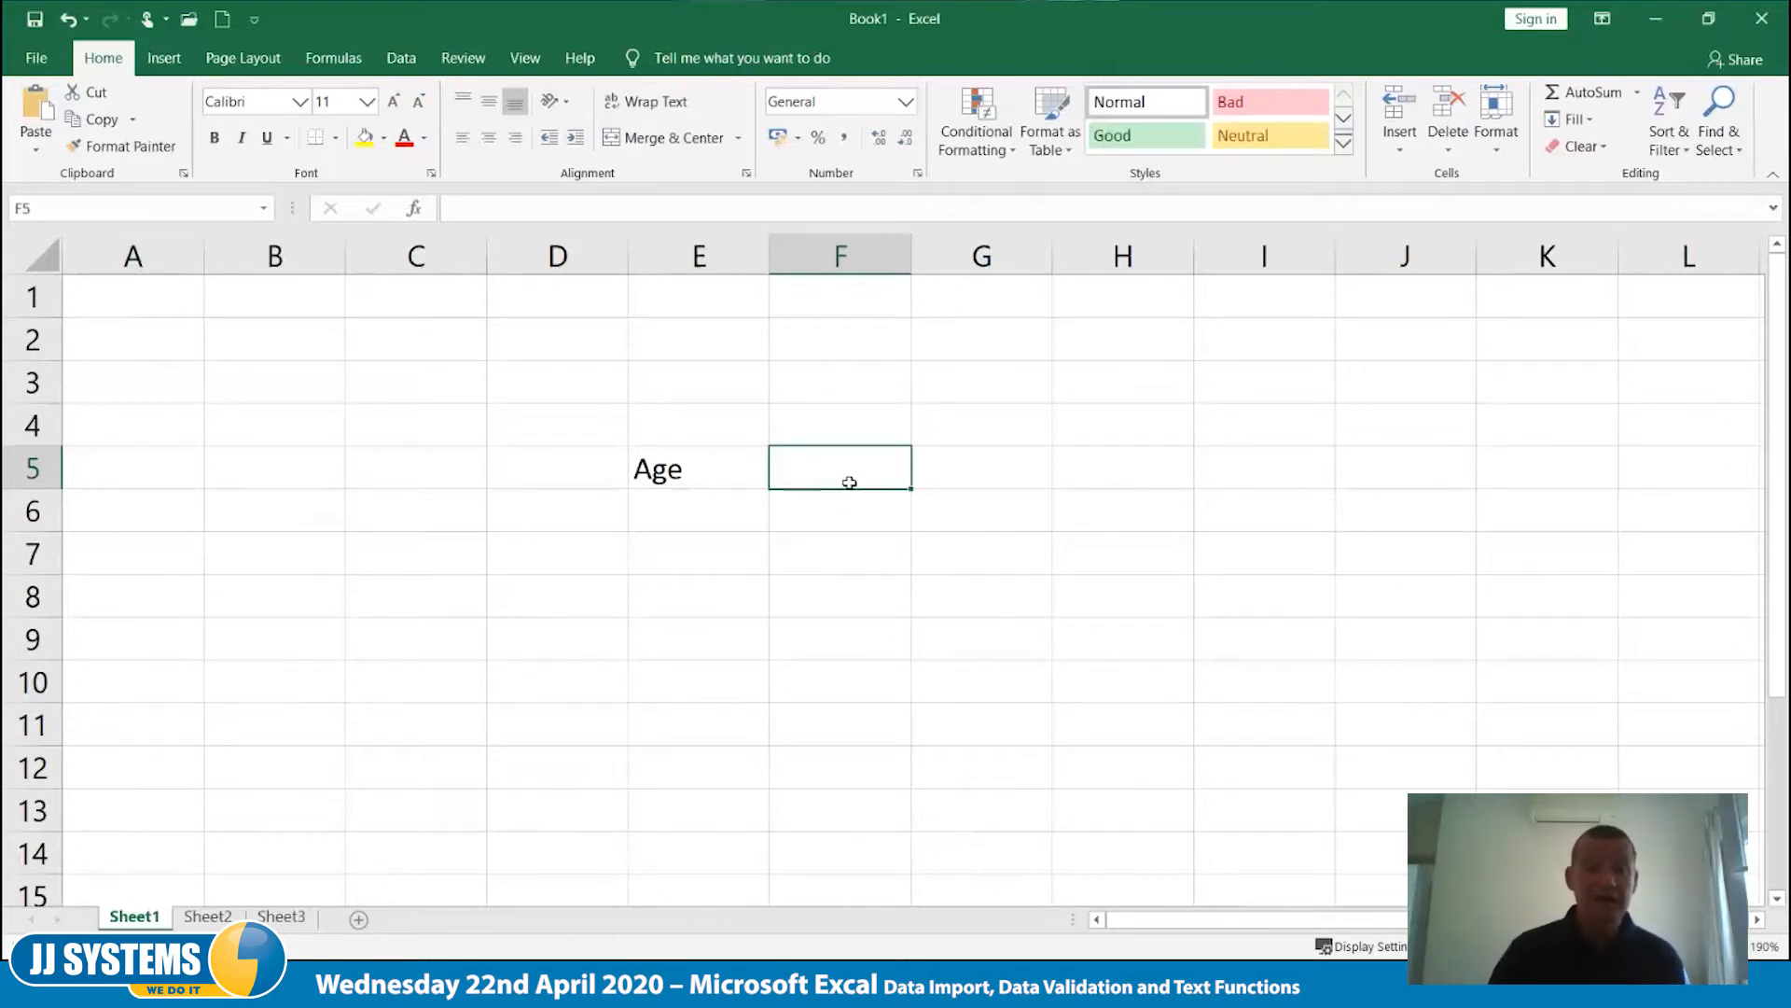
- Add a data validation rule to cell F5 allowing only whole numbers between 18 and 78
{"action": "left_click", "coordinate": [401, 58]}
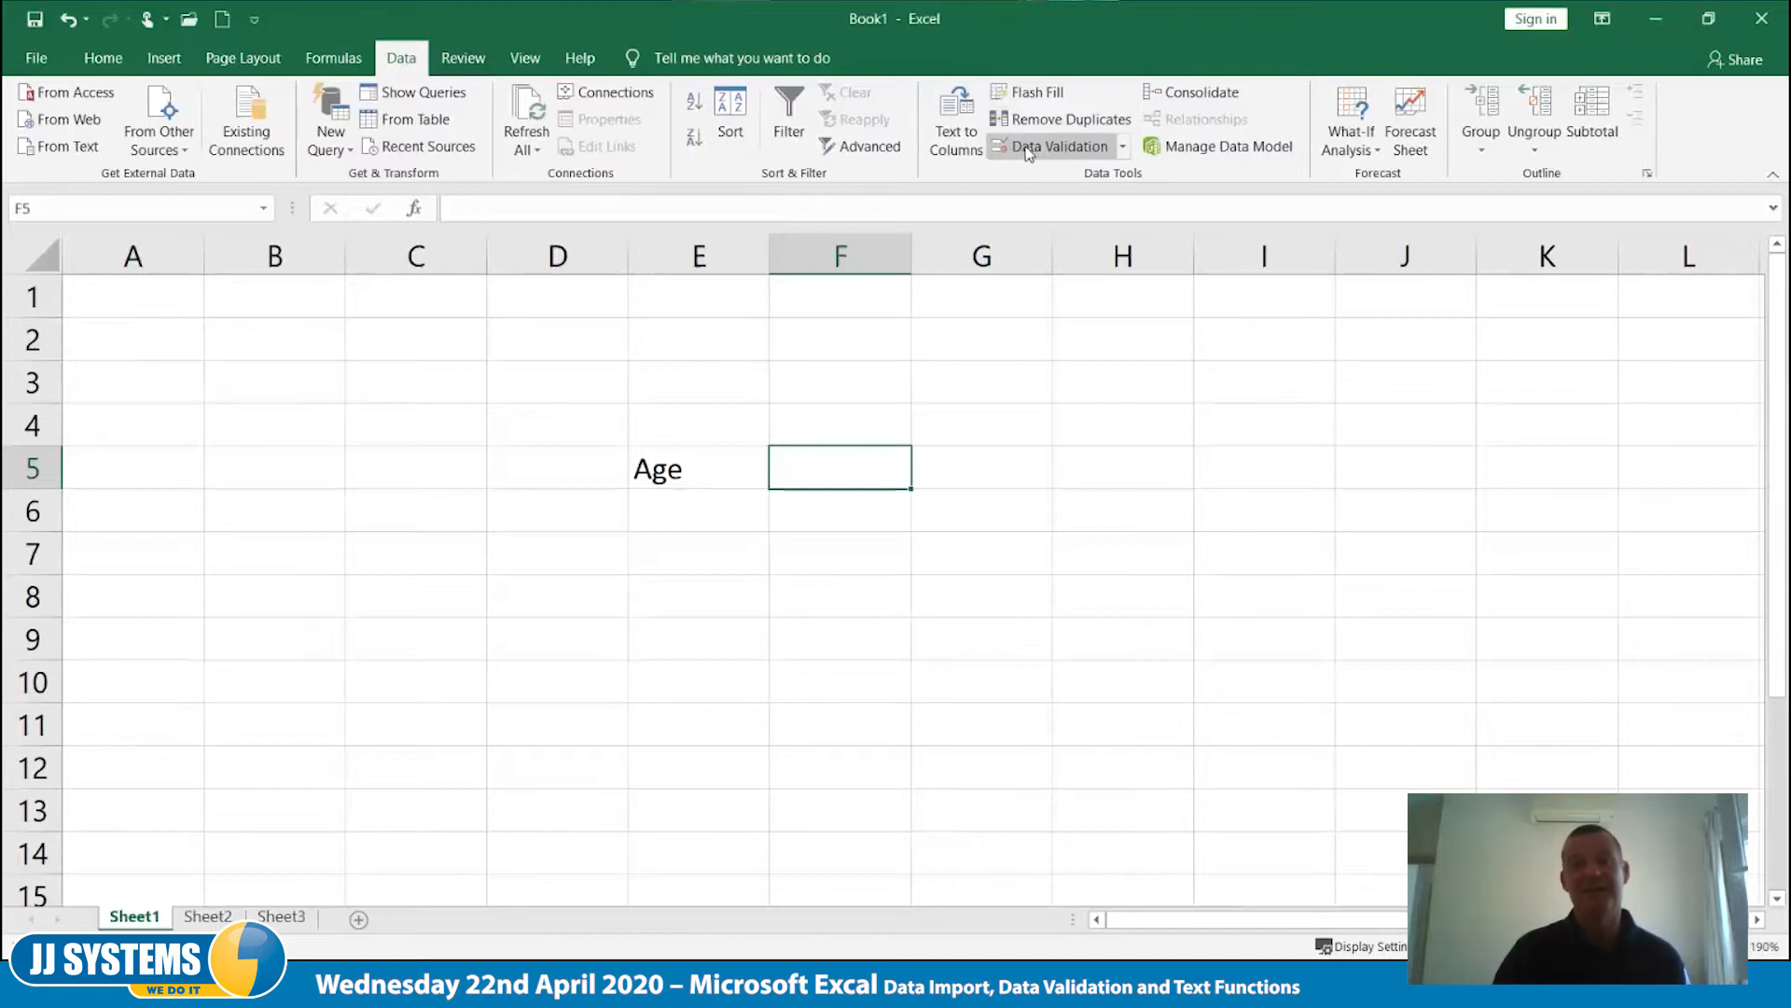
{"action": "left_click", "coordinate": [1124, 149]}
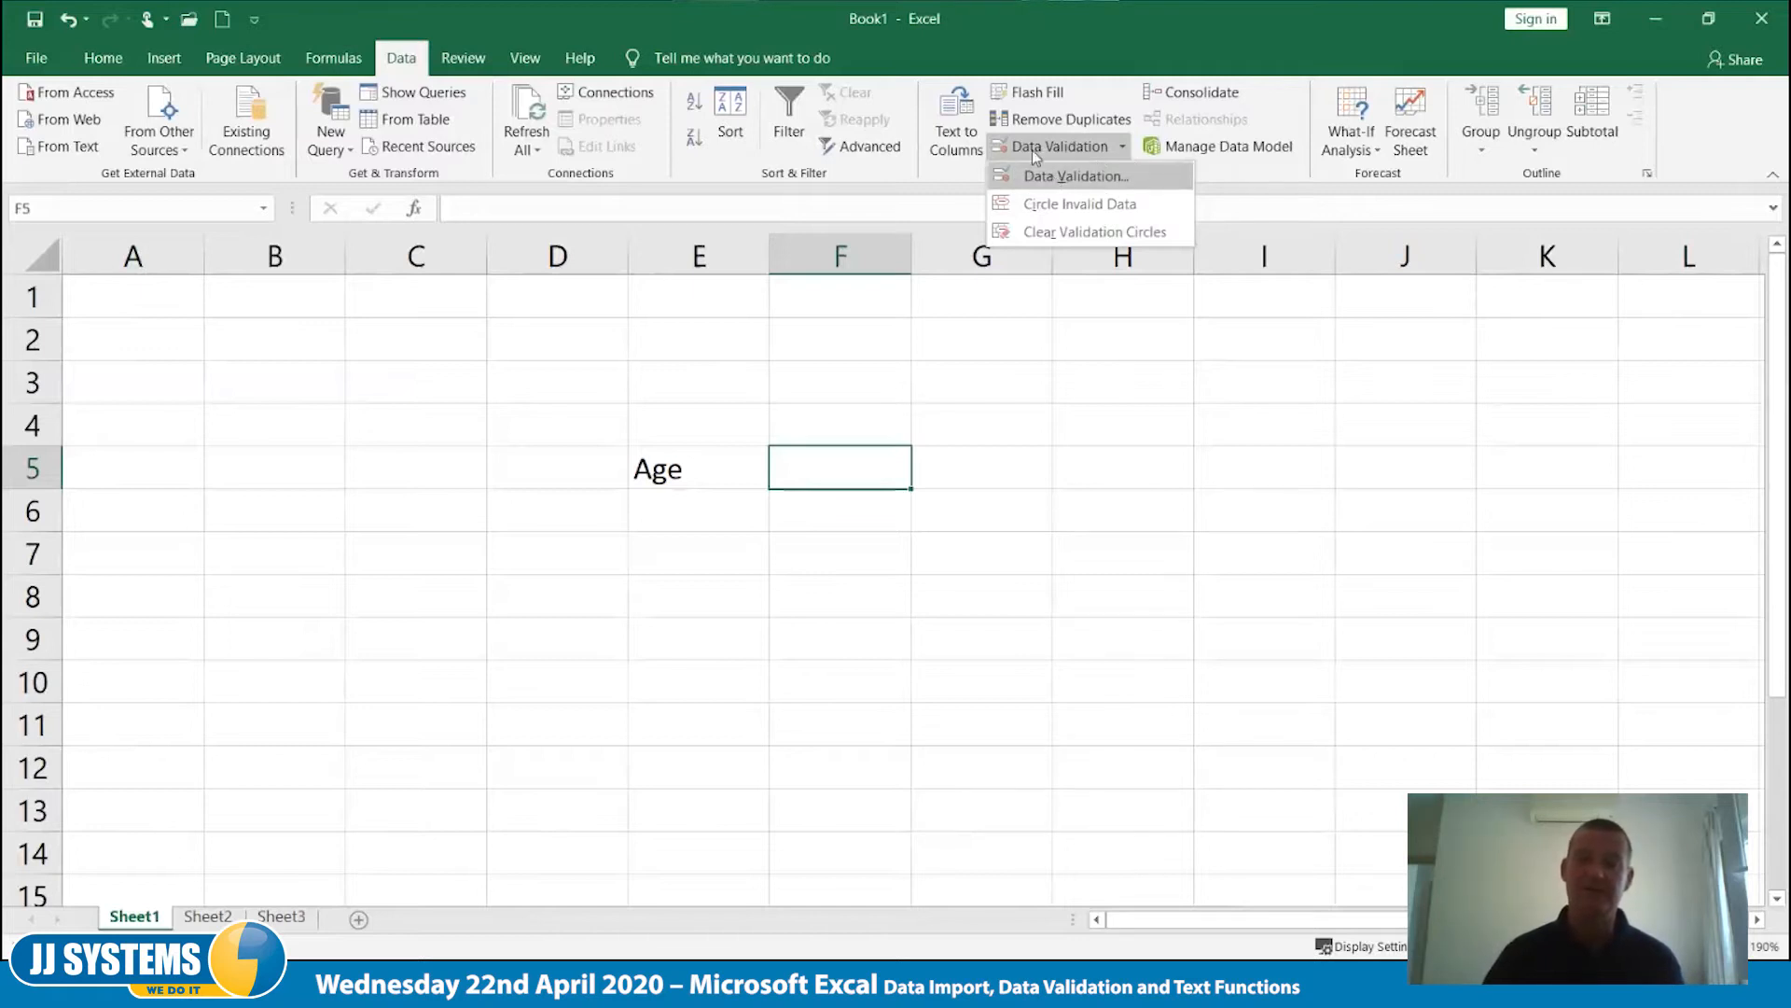
{"action": "left_click", "coordinate": [1075, 176]}
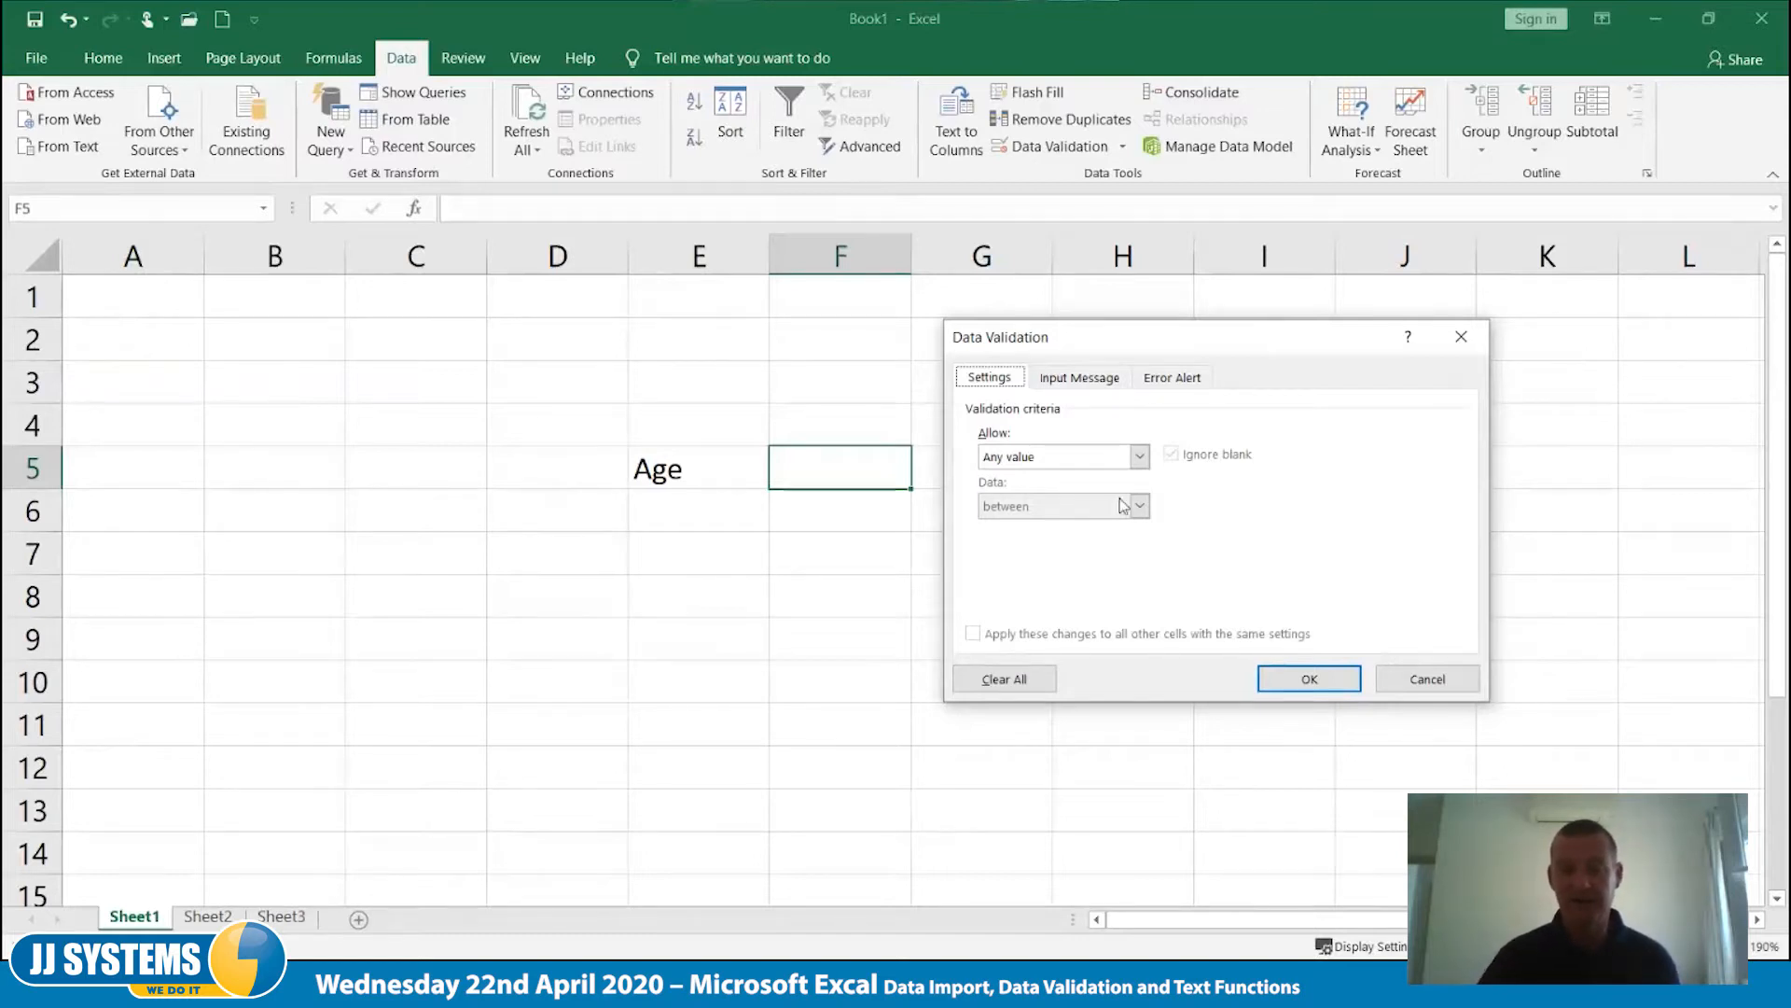
{"action": "left_click", "coordinate": [1140, 459]}
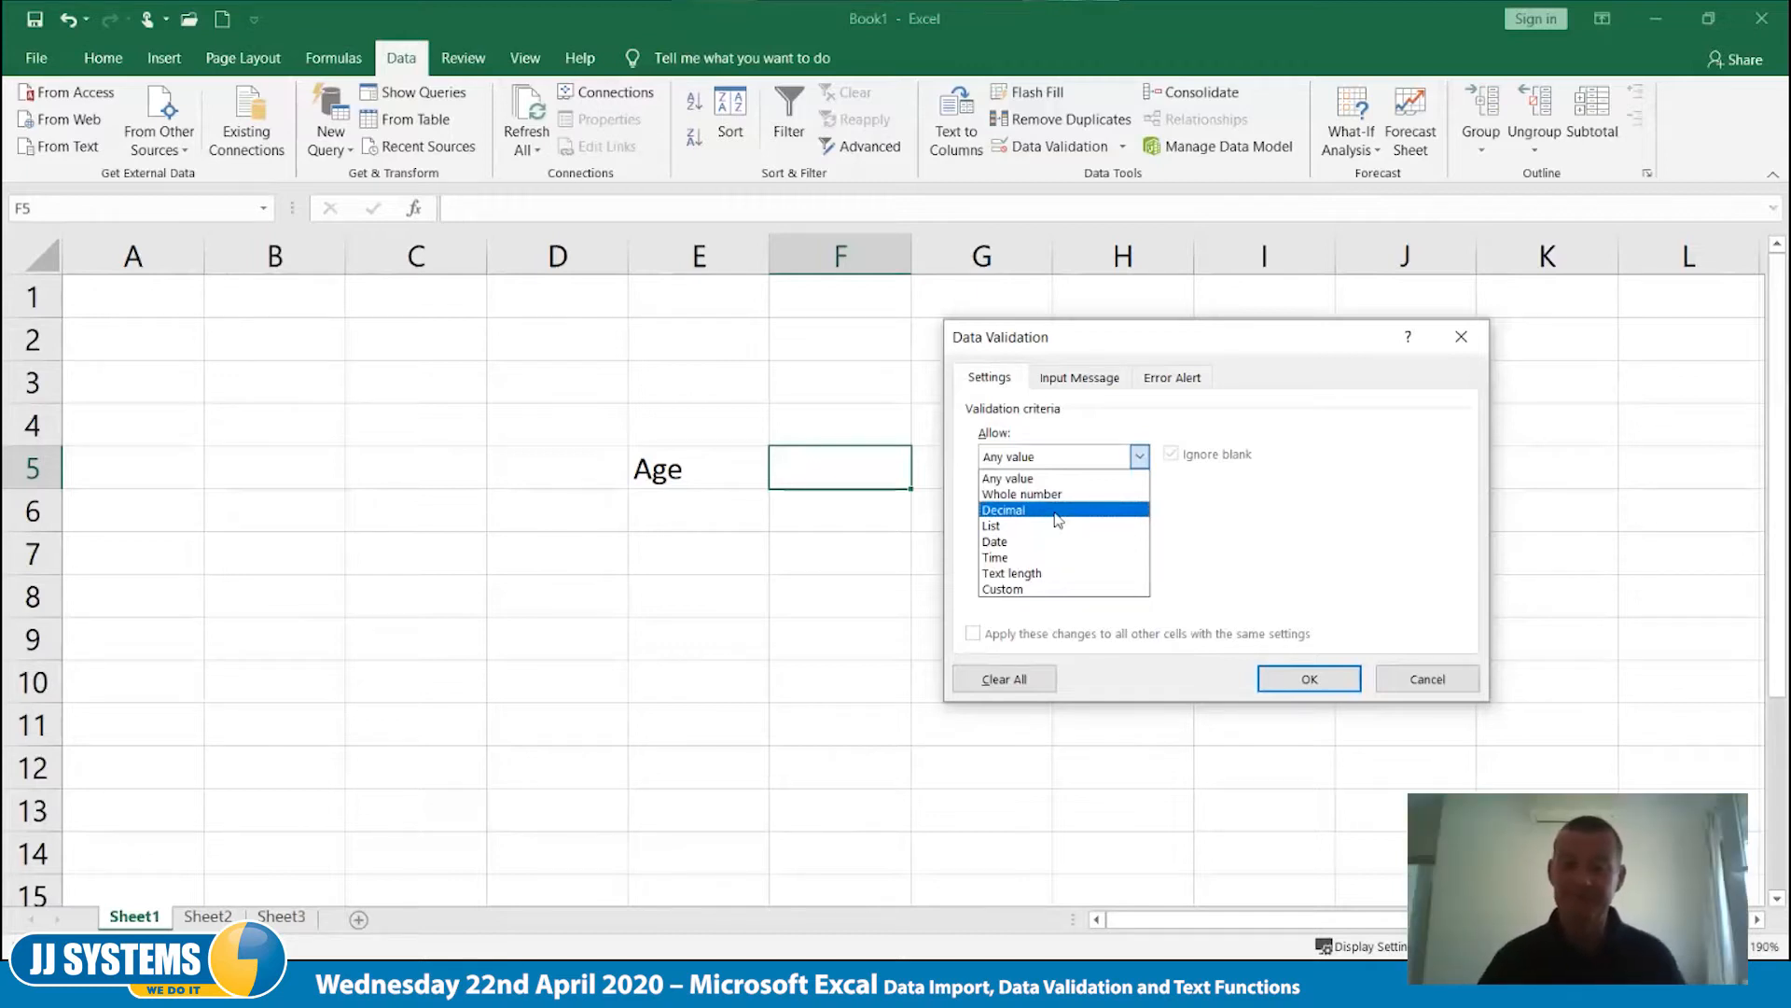
{"action": "left_click", "coordinate": [1065, 495]}
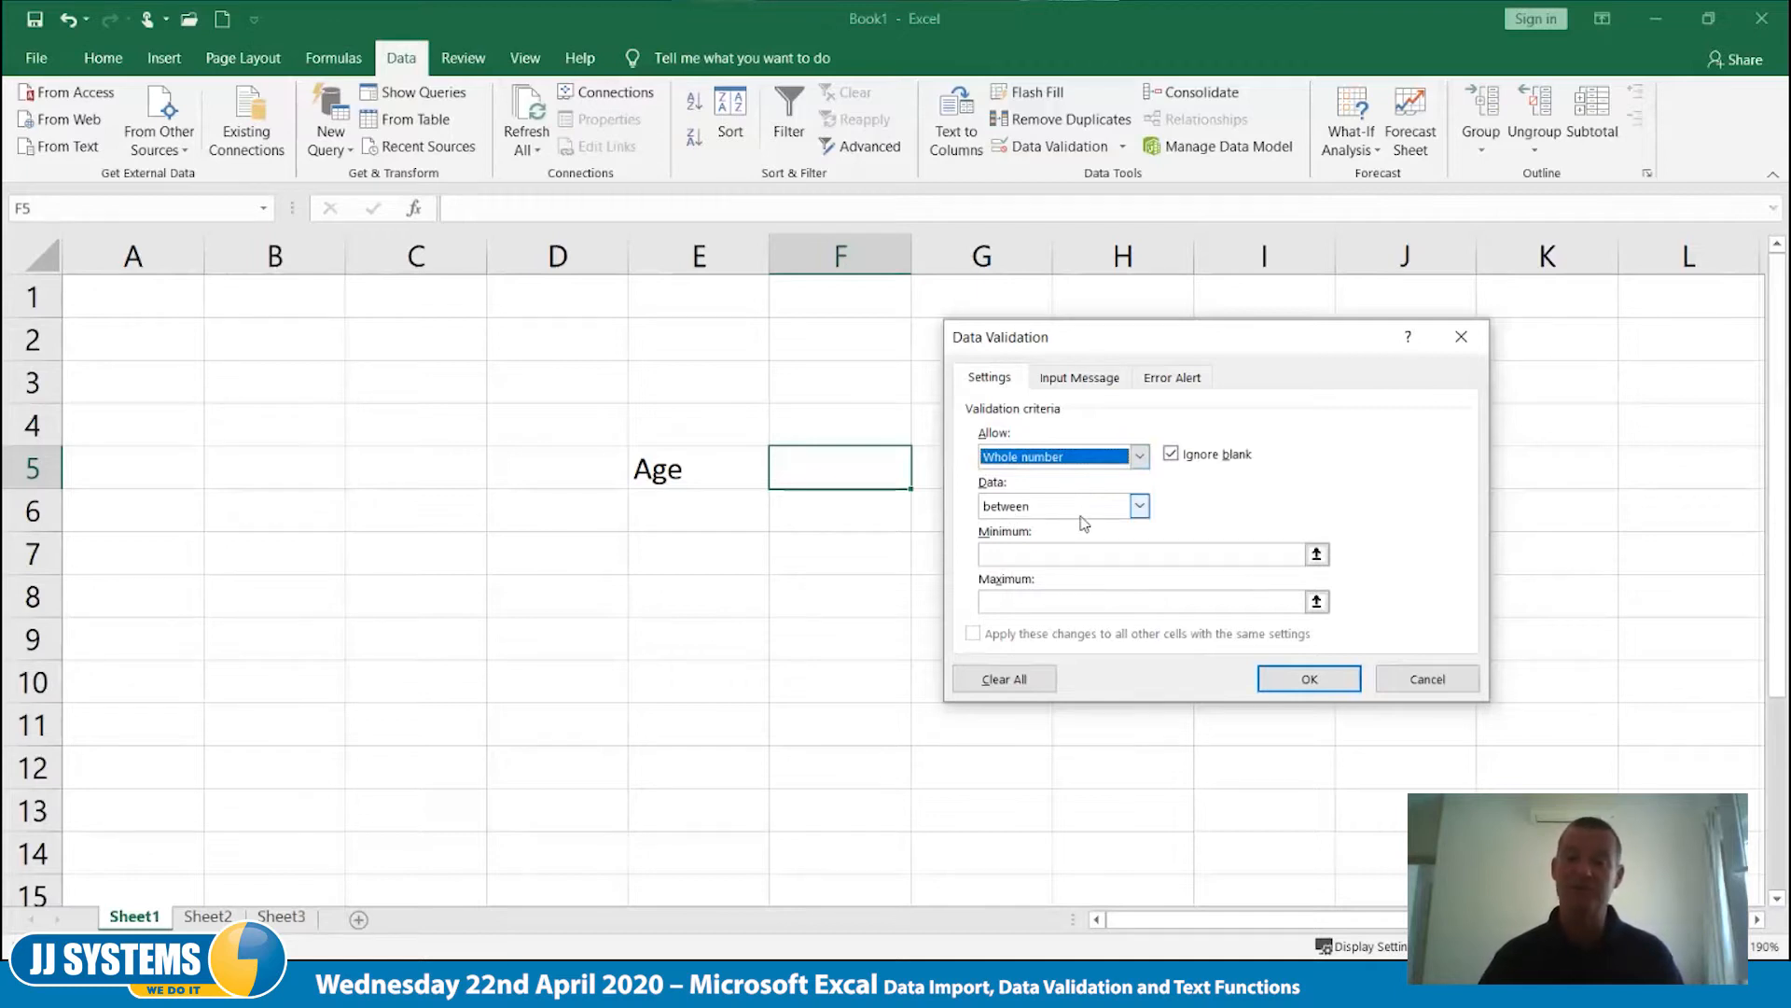
{"action": "left_click", "coordinate": [1139, 507]}
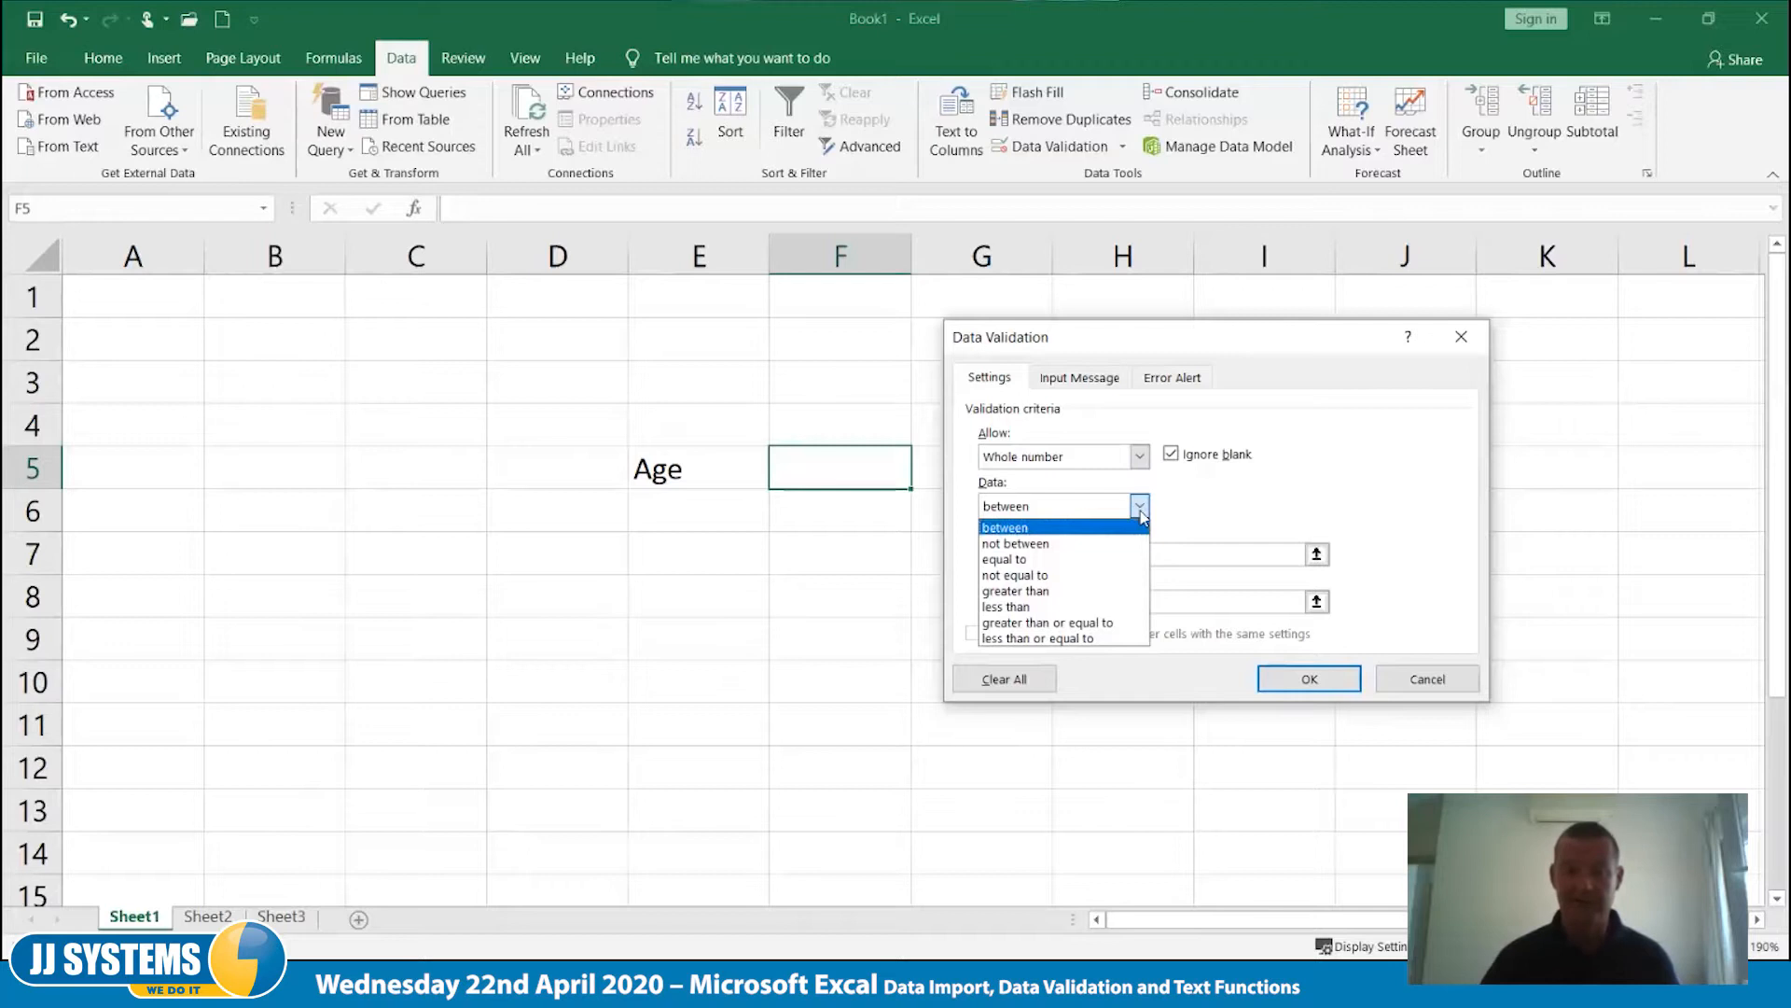
{"action": "left_click", "coordinate": [1241, 513]}
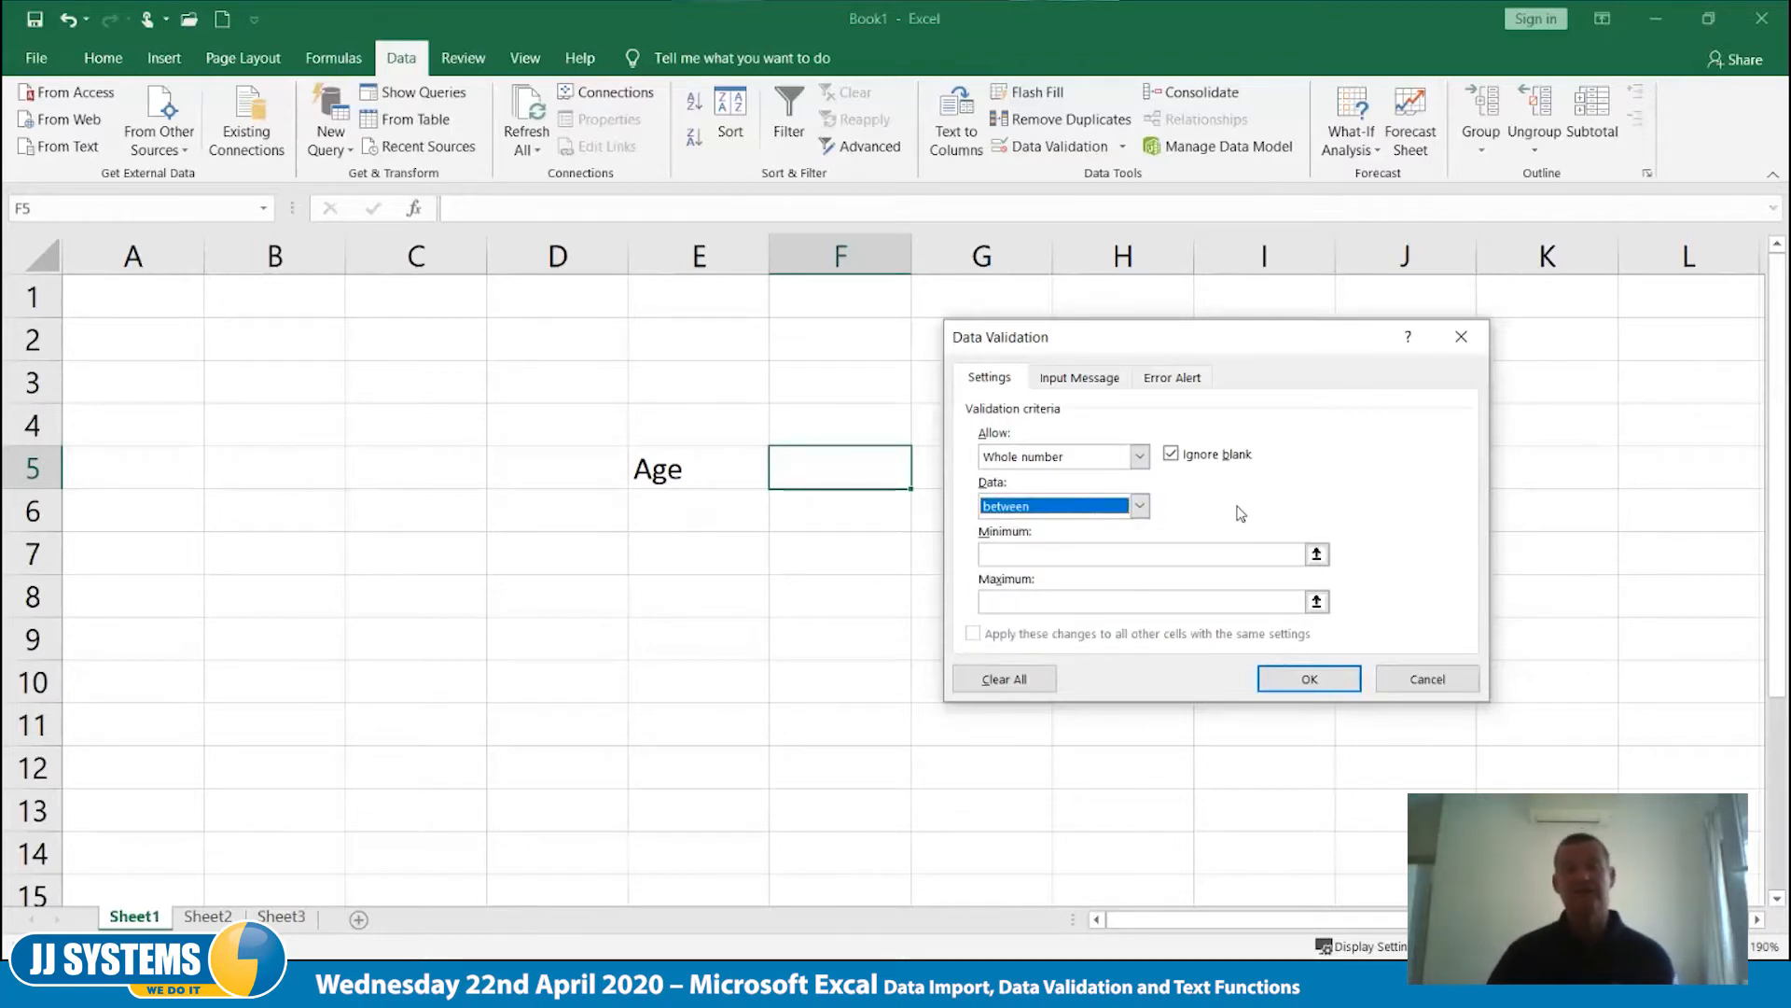
{"action": "left_click", "coordinate": [1064, 564]}
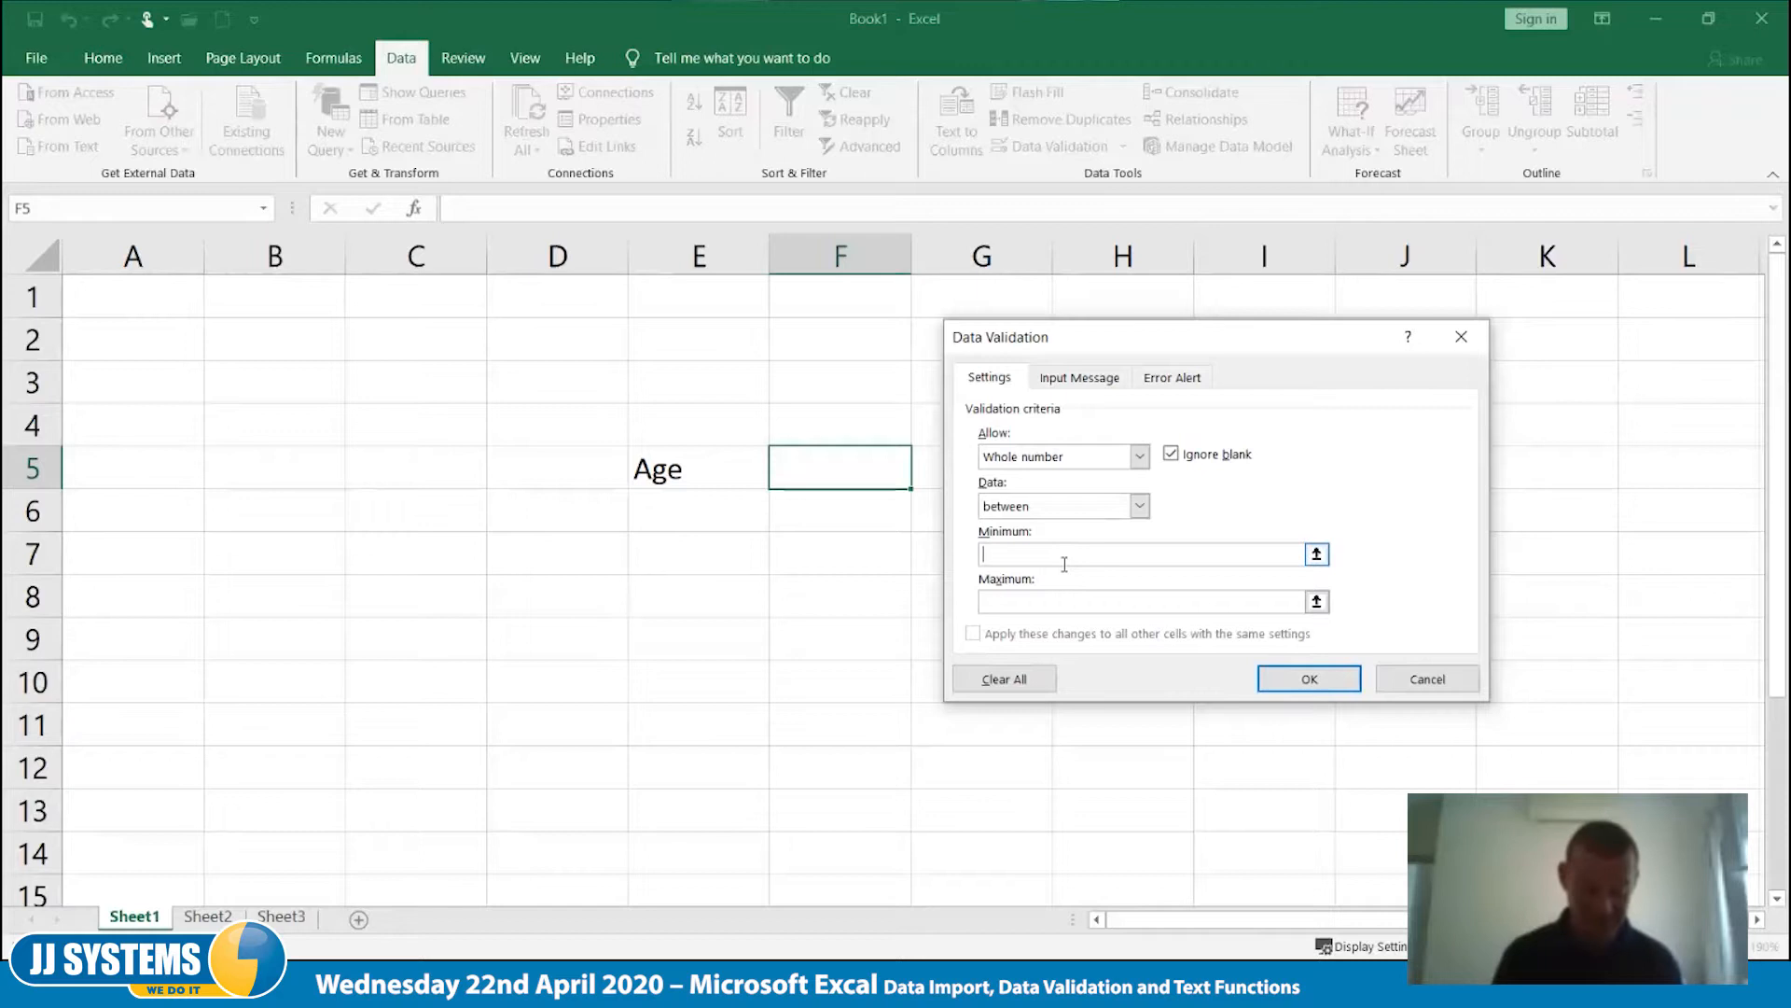
{"action": "type", "text": "18"}
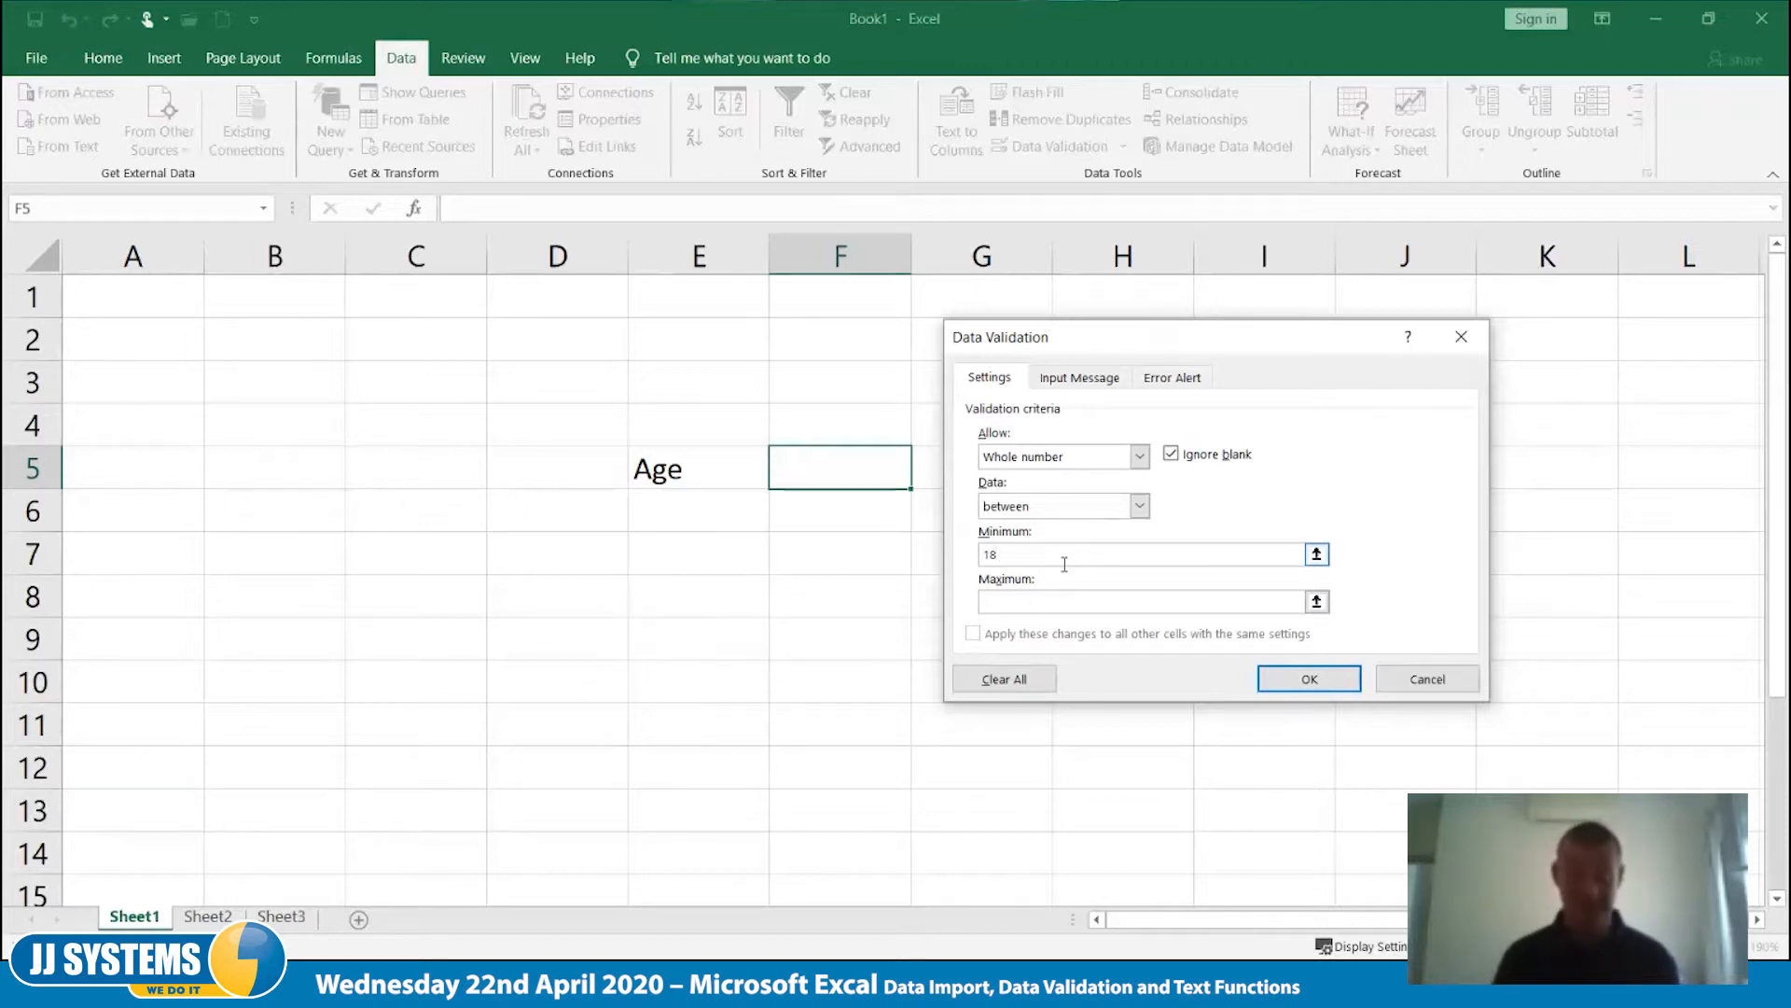
{"action": "type", "text": "78"}
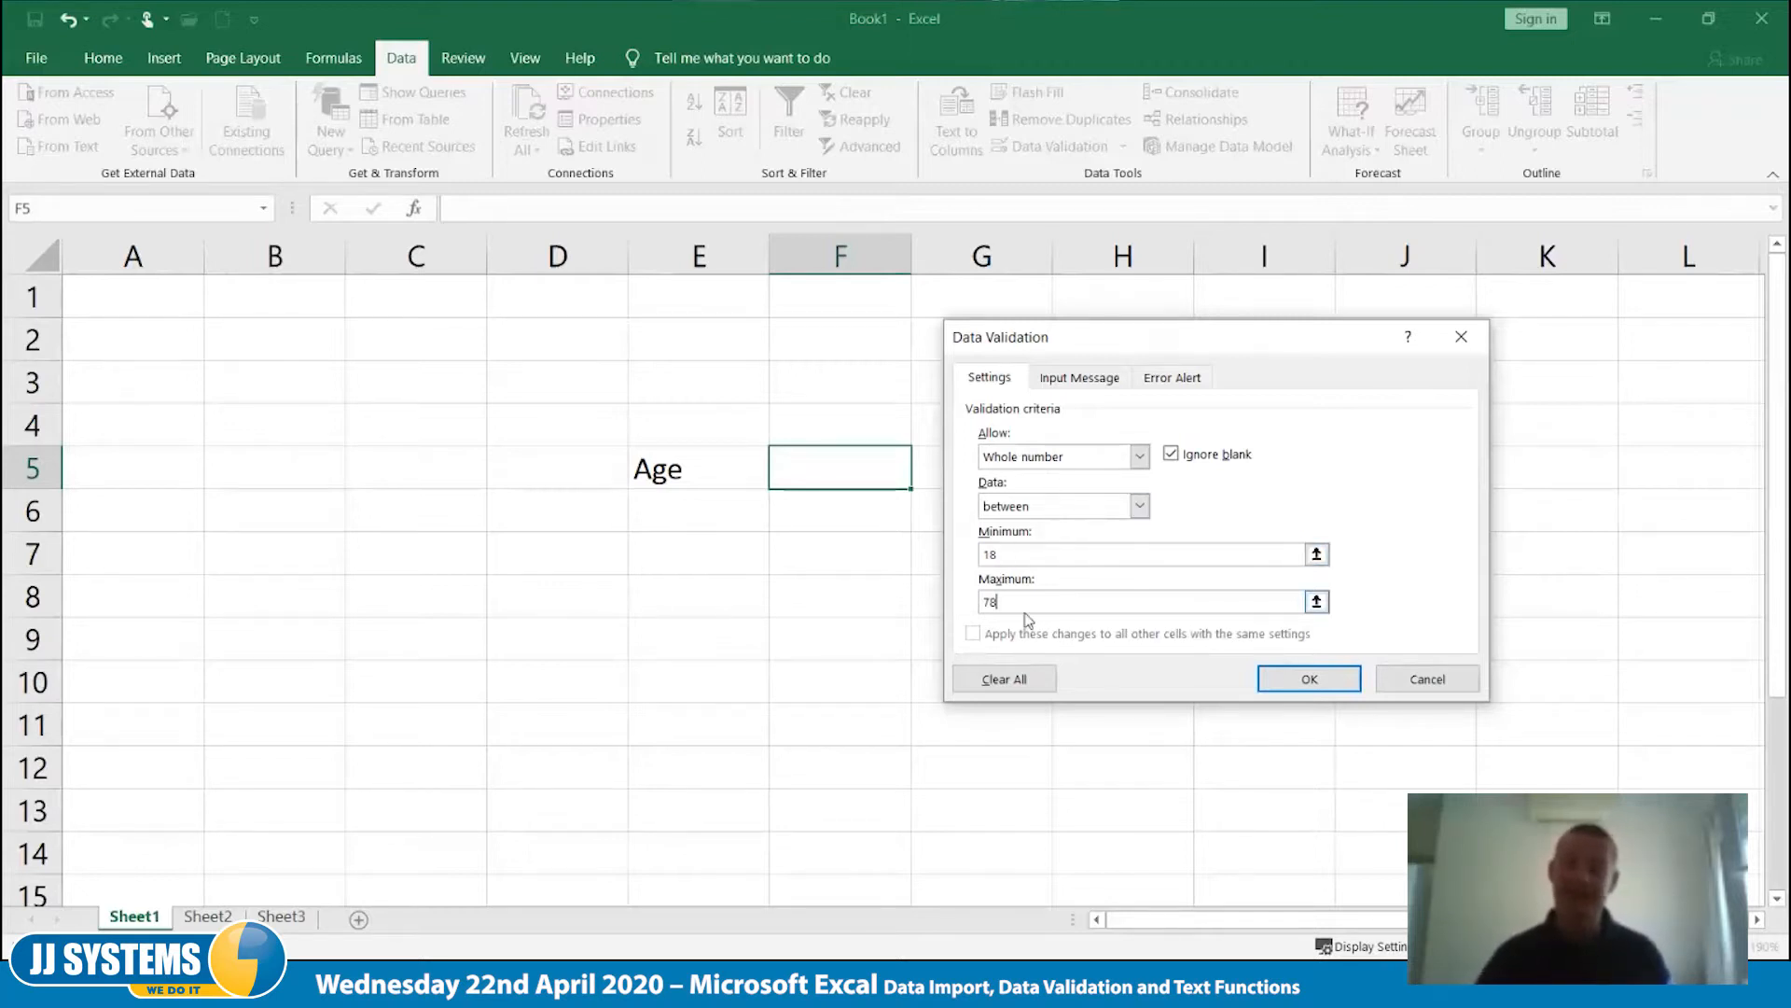
{"action": "left_click", "coordinate": [1302, 687]}
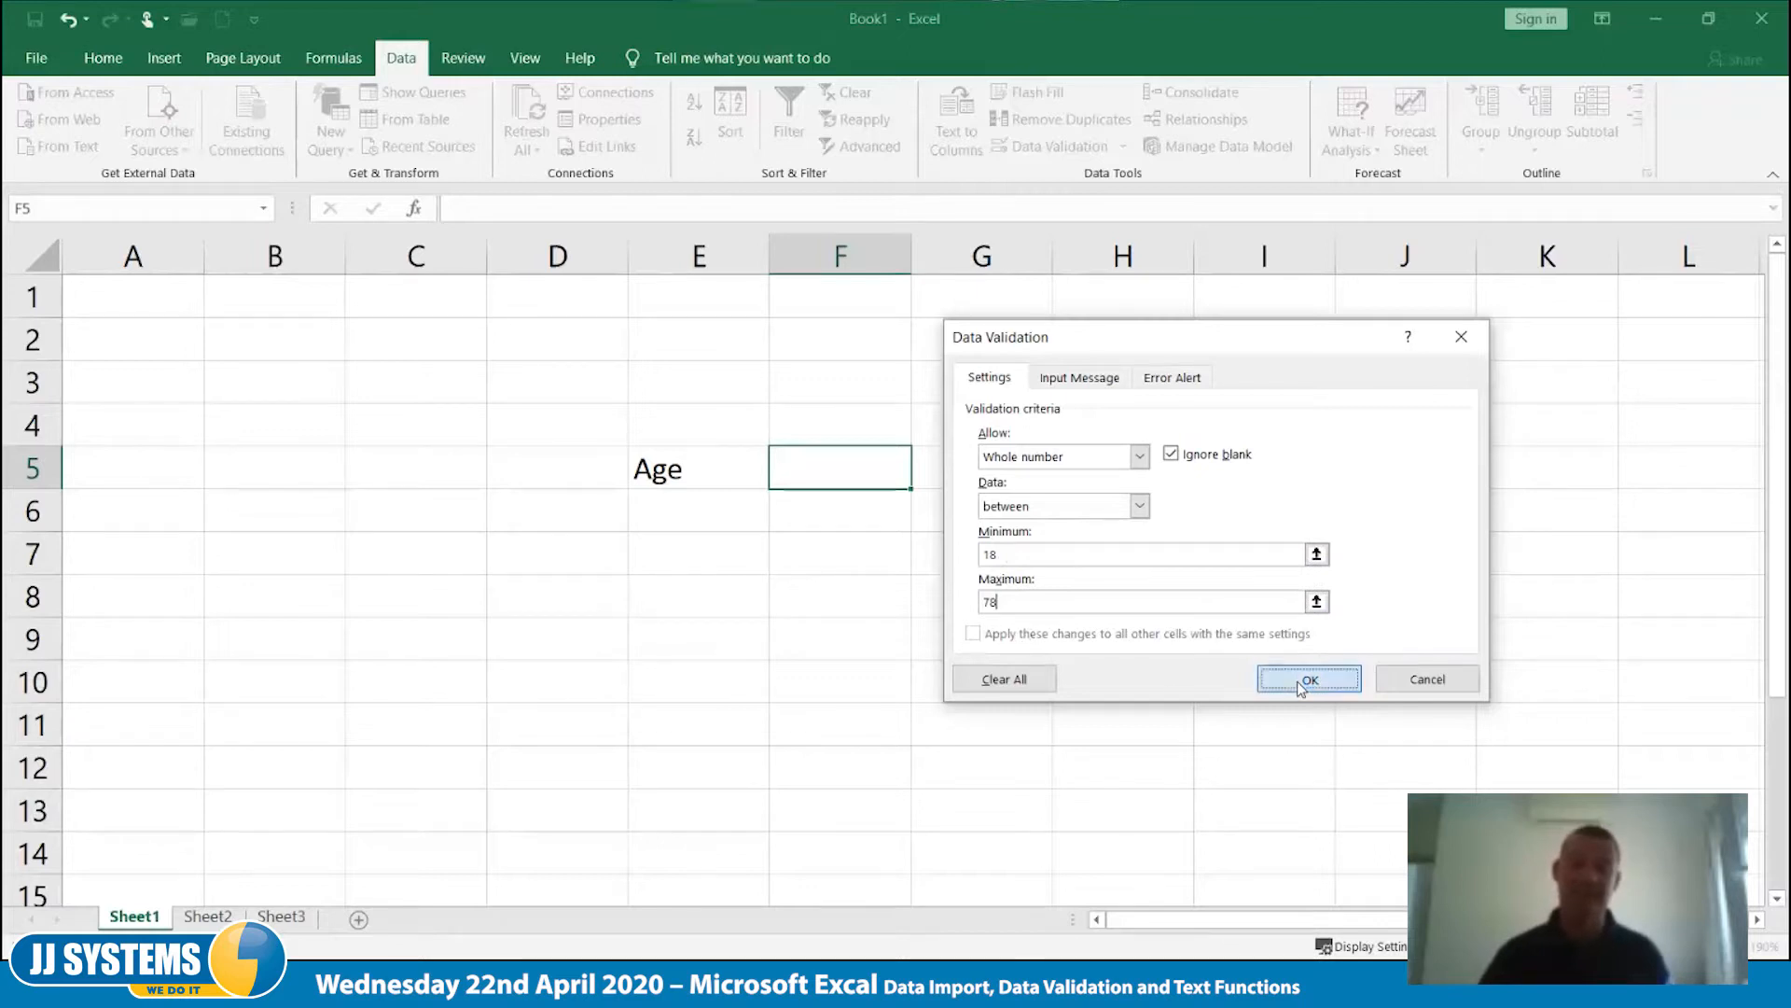
- Test the validation rule in cell F5 with the in-range ages 50 and 21
{"action": "left_click", "coordinate": [992, 547]}
{"action": "left_click", "coordinate": [947, 474]}
{"action": "left_click", "coordinate": [850, 452]}
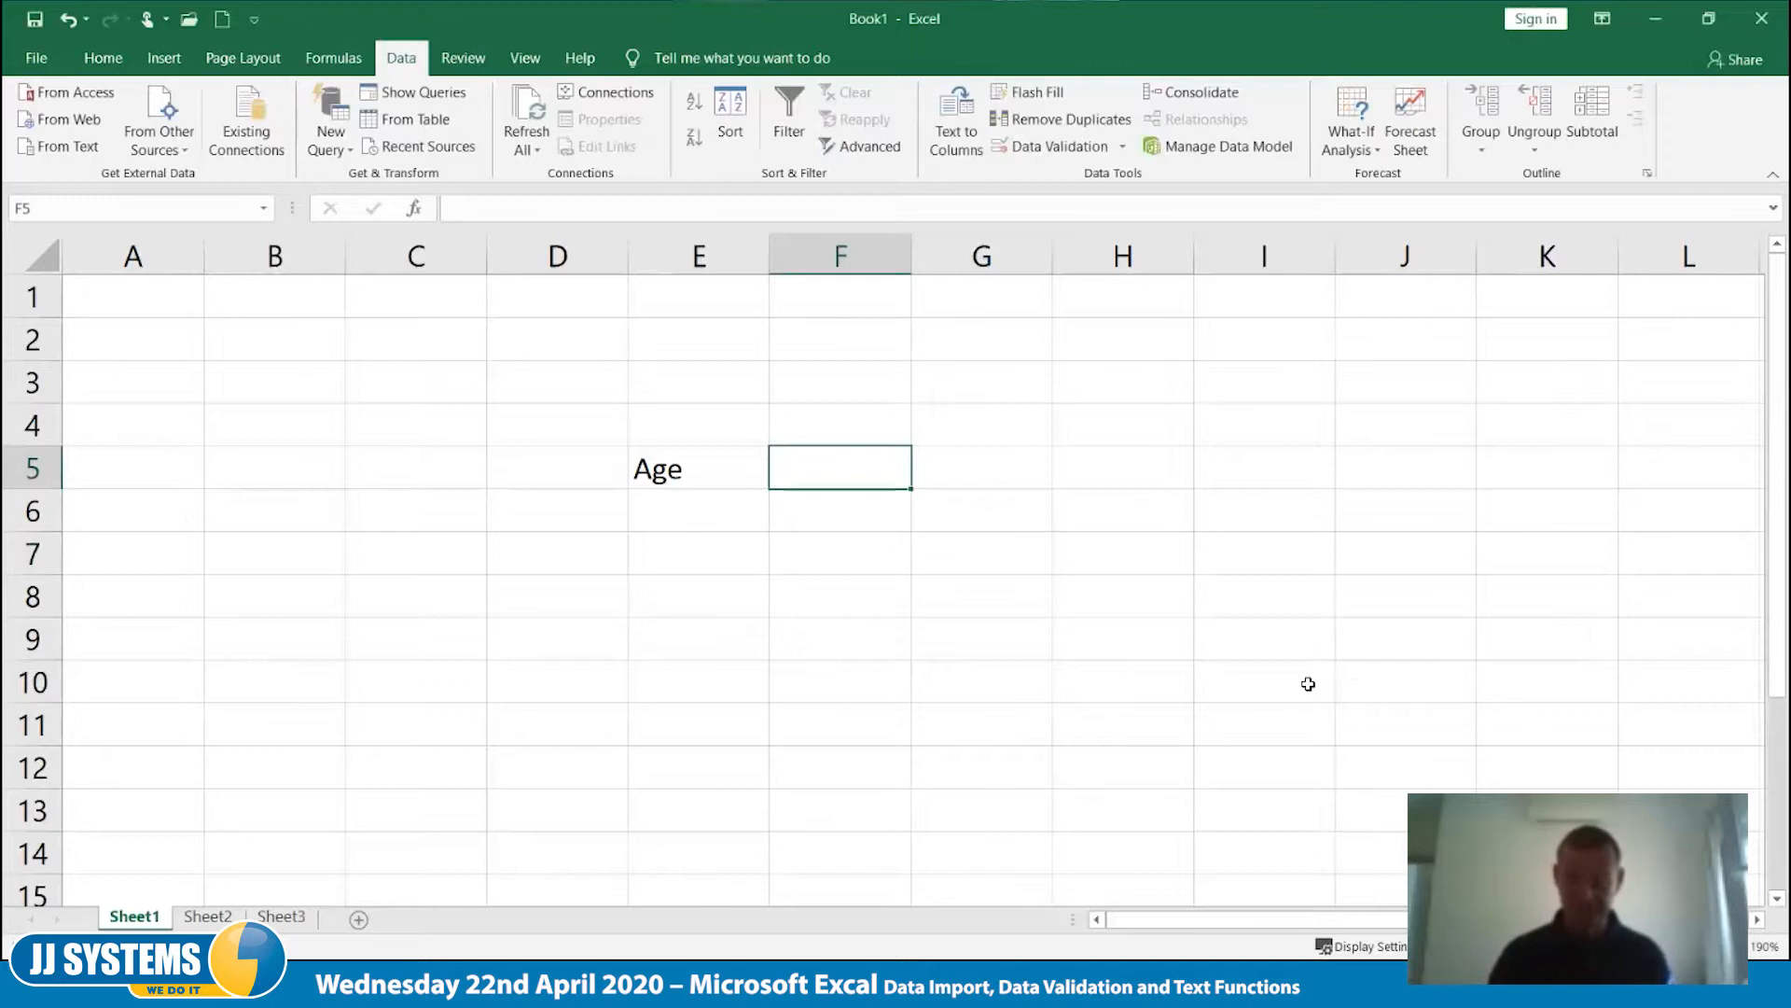
{"action": "type", "text": "50"}
{"action": "key", "text": "Tab"}
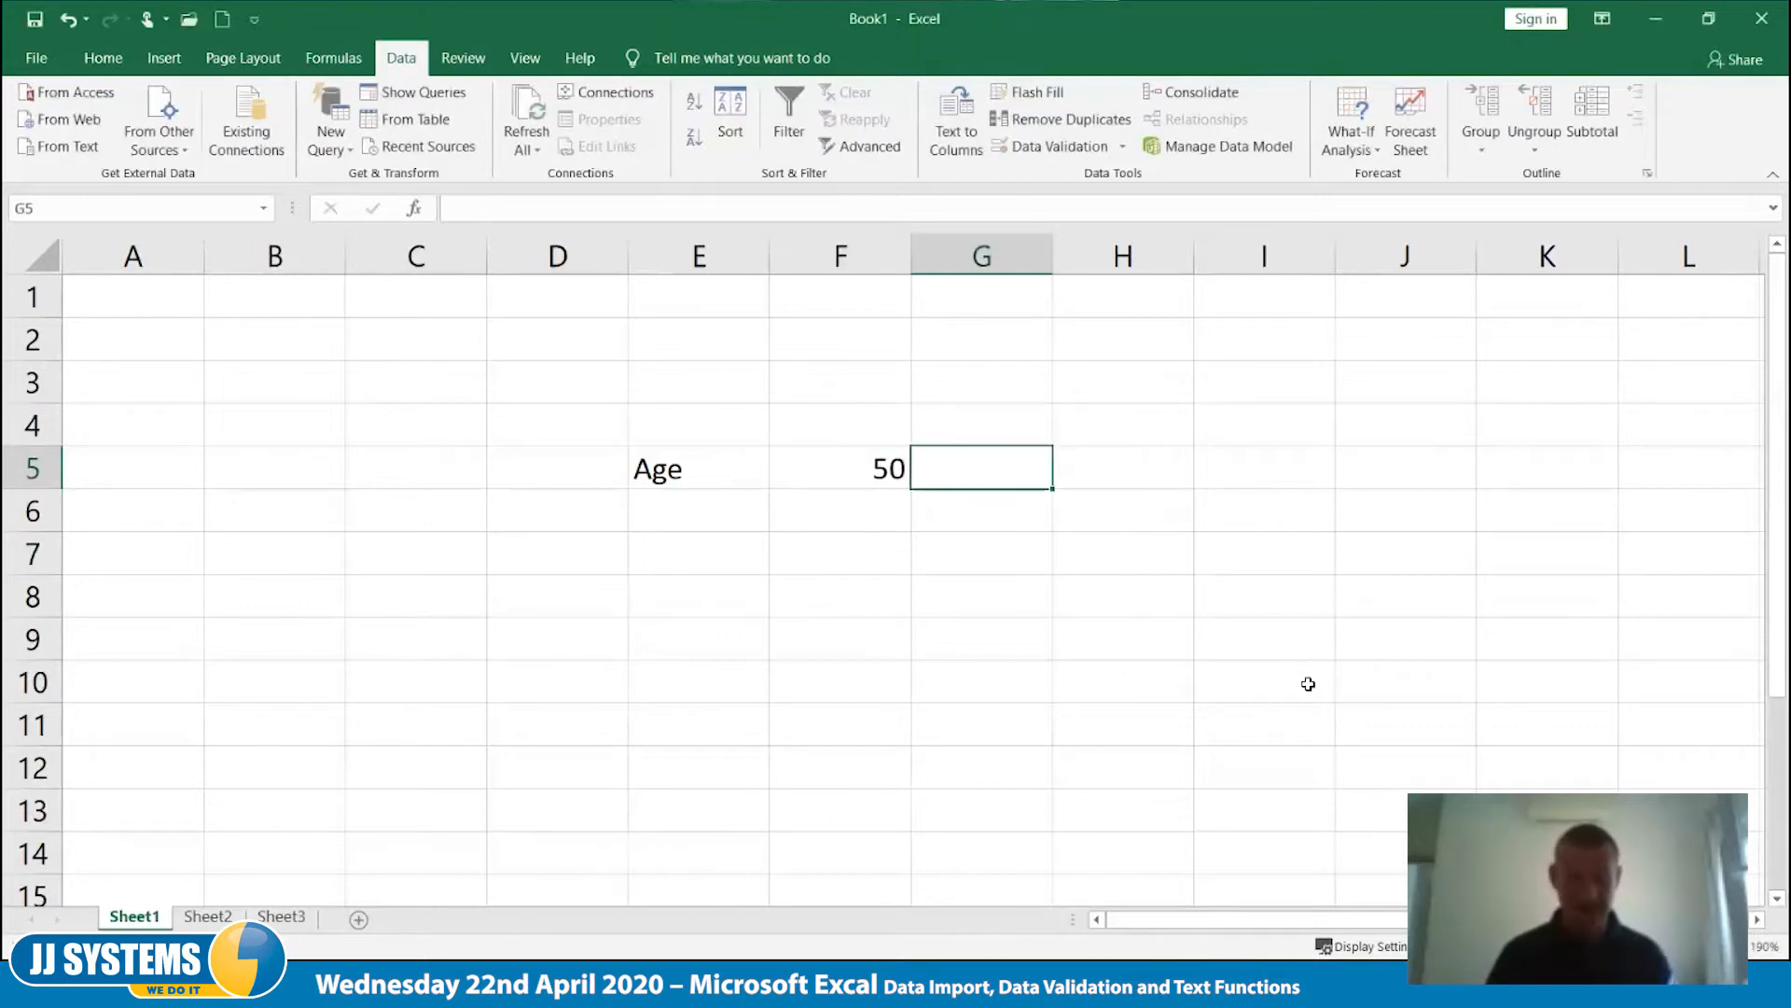
{"action": "key", "text": "Left"}
{"action": "type", "text": "21"}
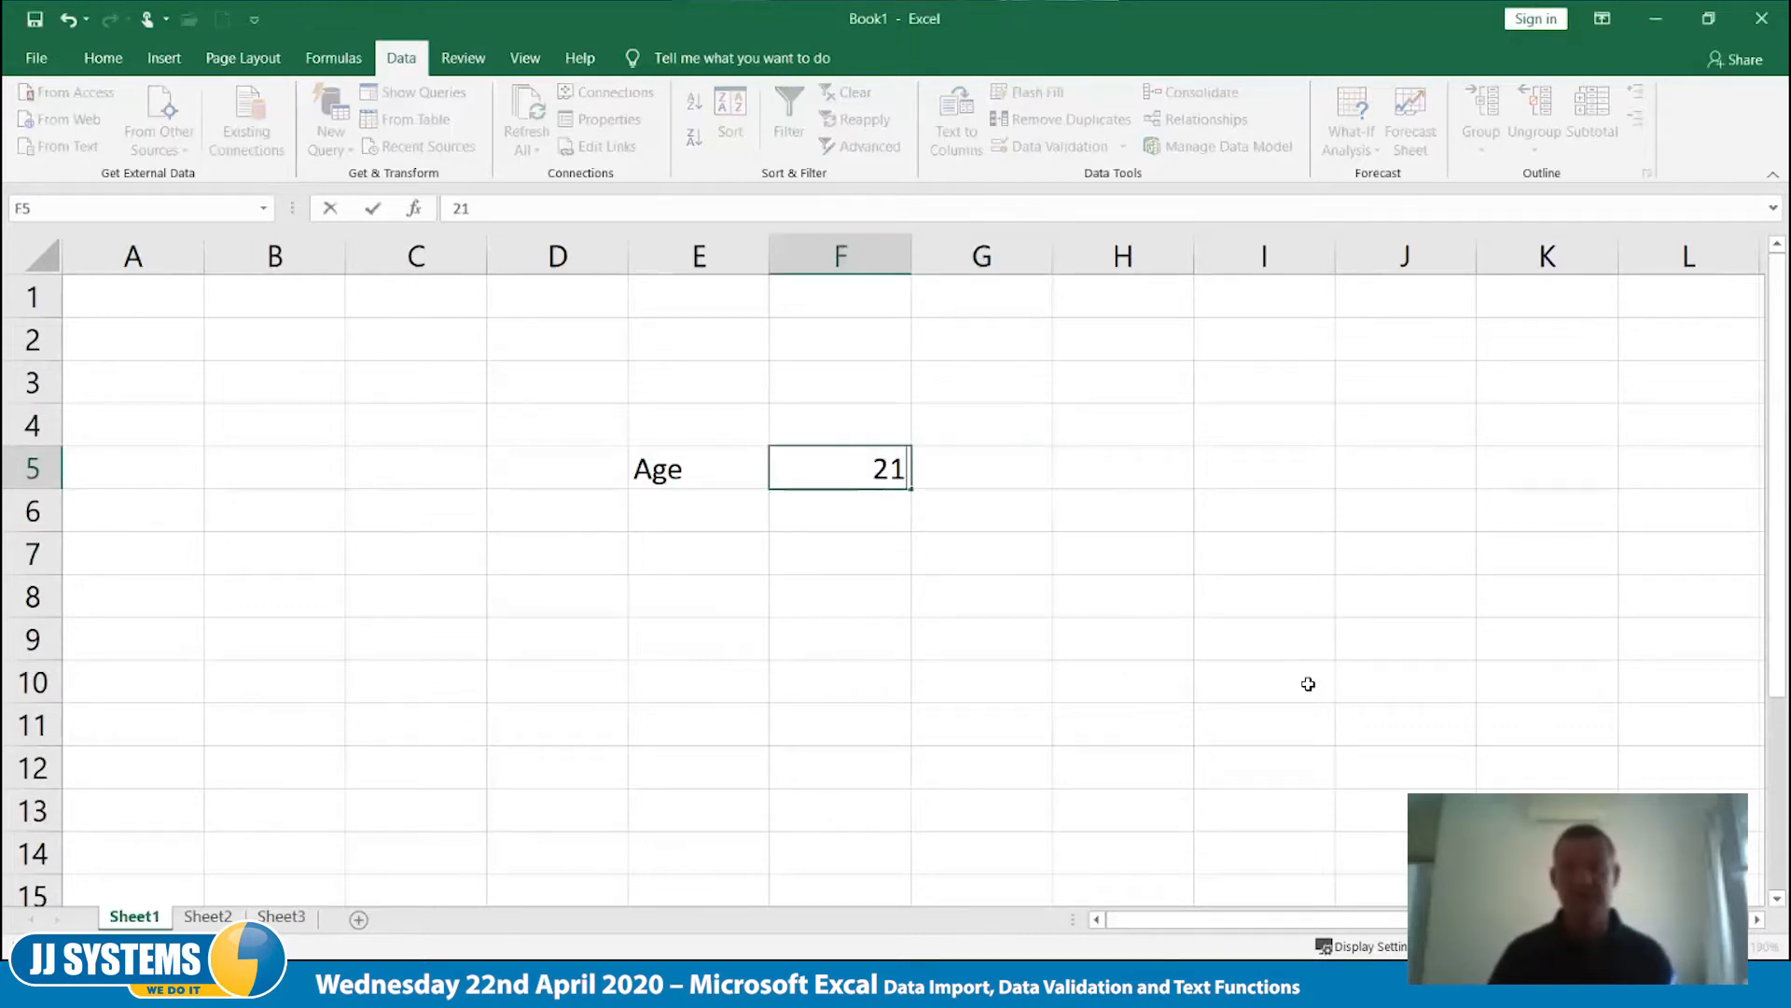
{"action": "key", "text": "Tab"}
{"action": "key", "text": "Left"}
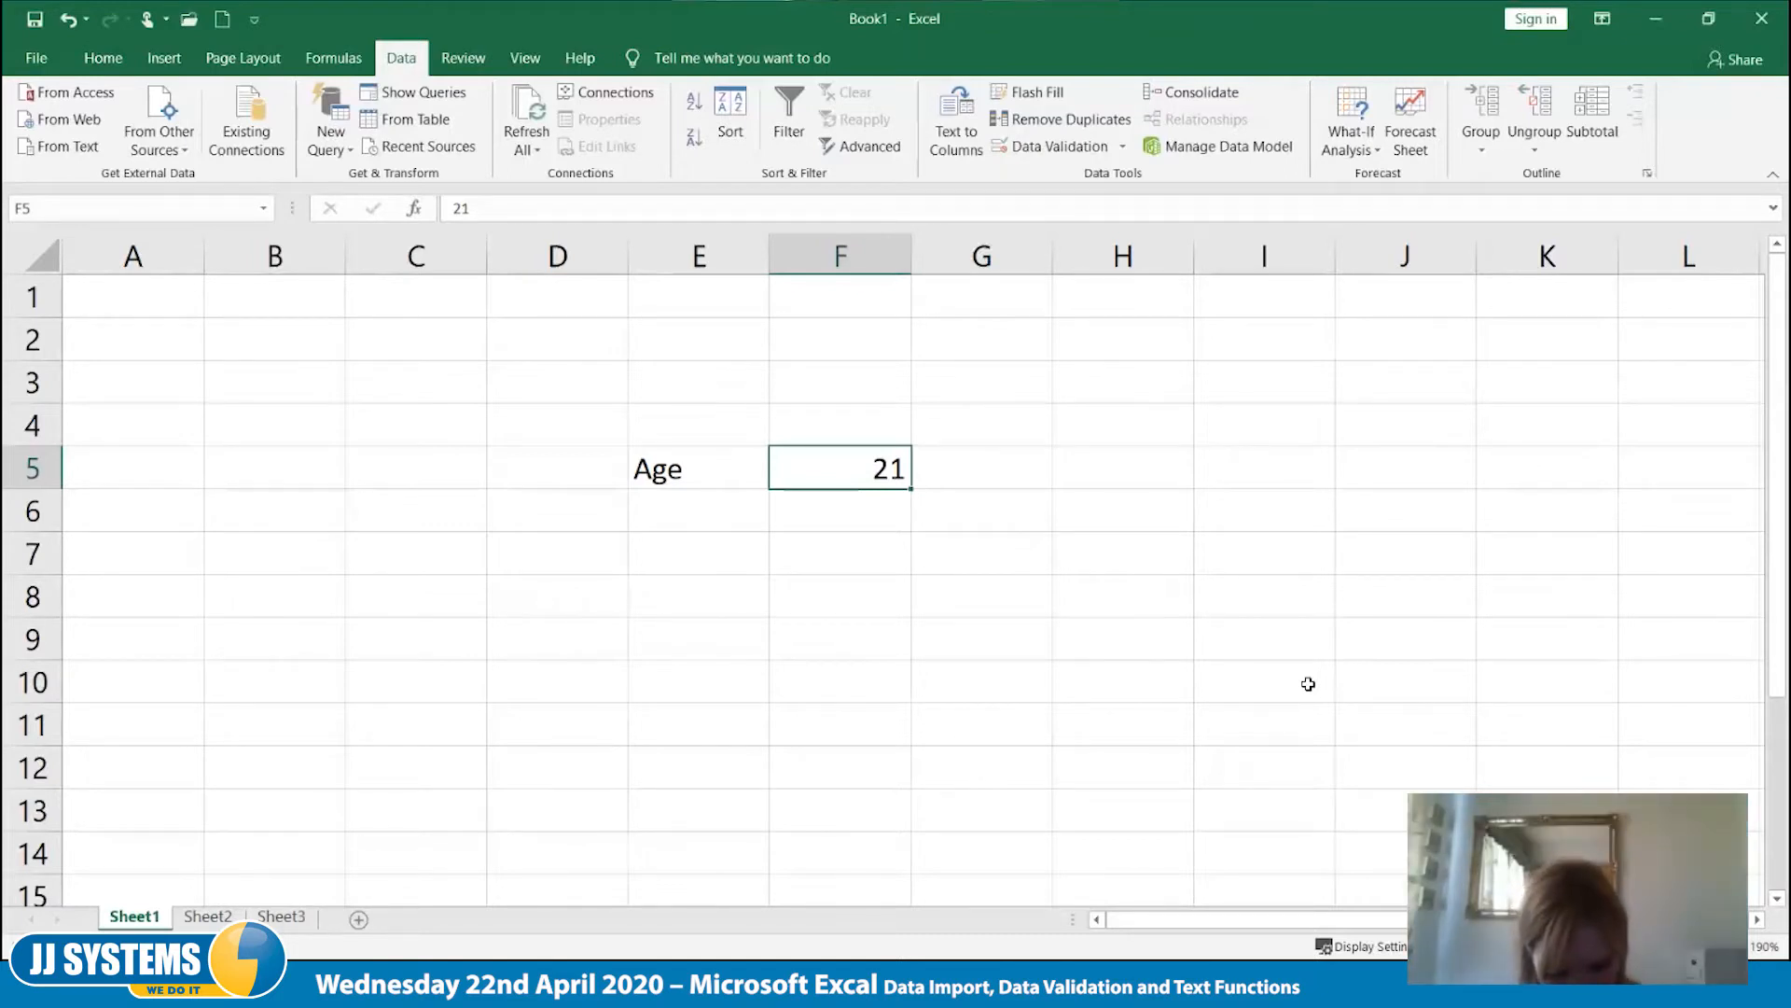
- Try entering the out-of-range ages 16 and 79 in cell F5
{"action": "type", "text": "16"}
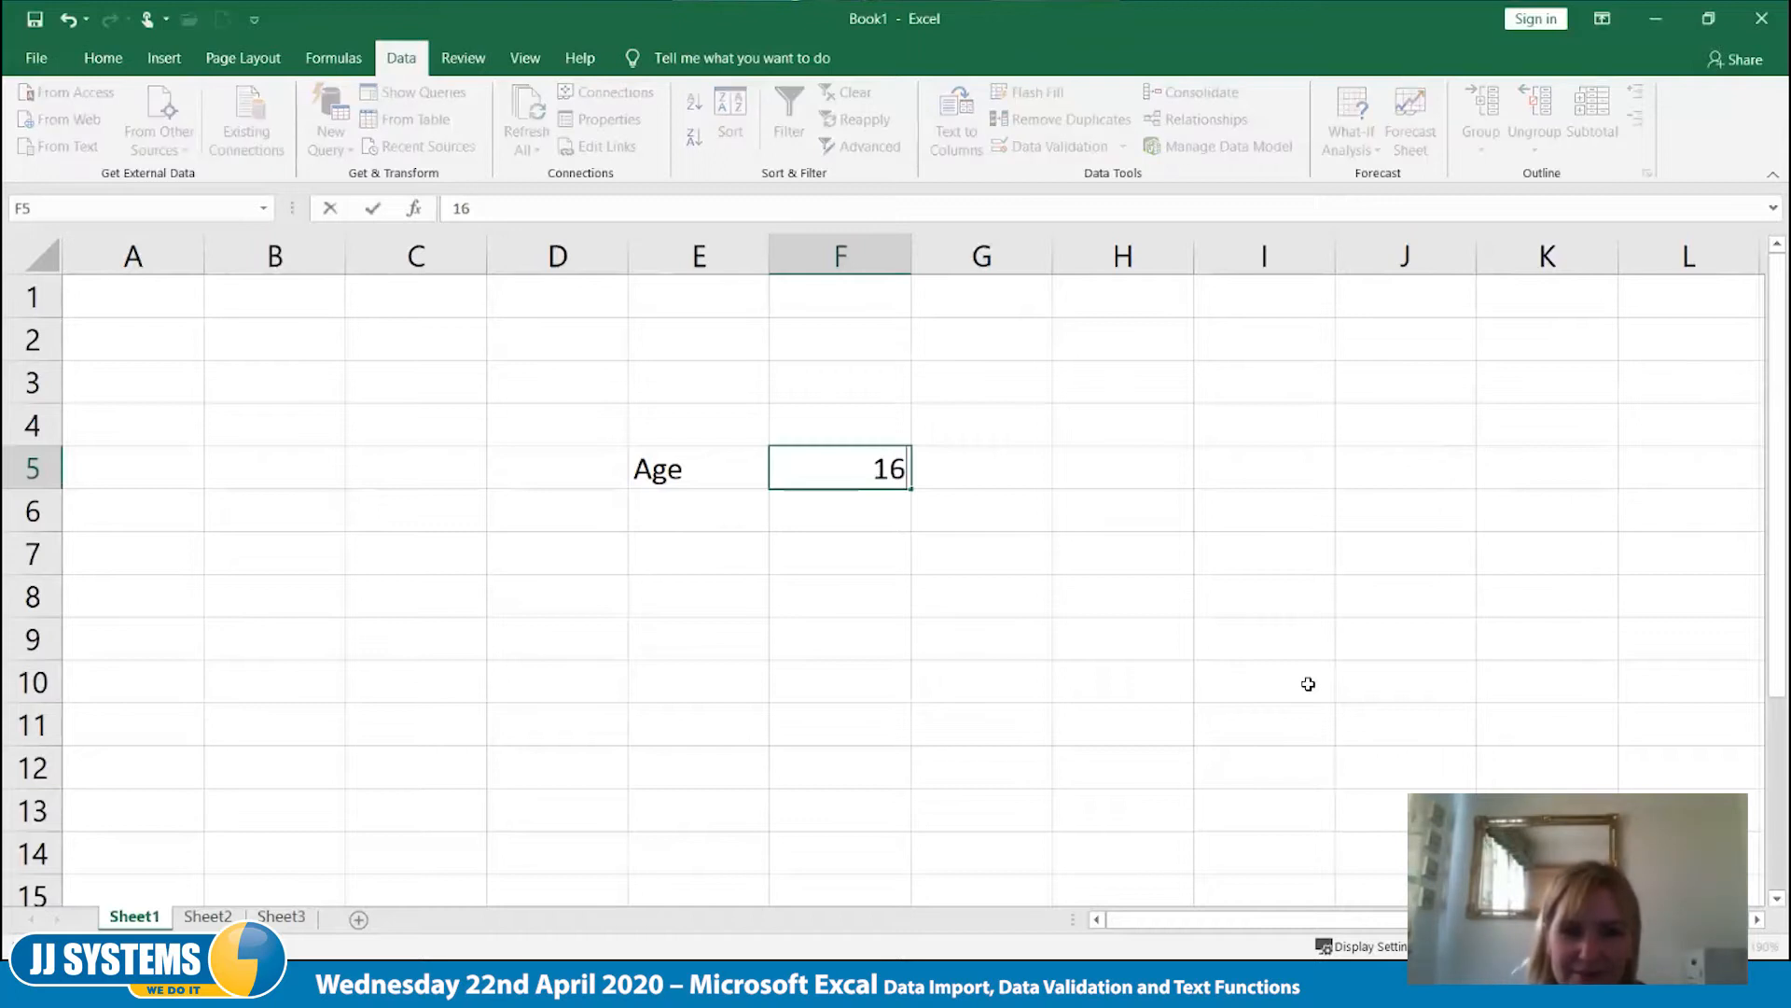
{"action": "key", "text": "Return"}
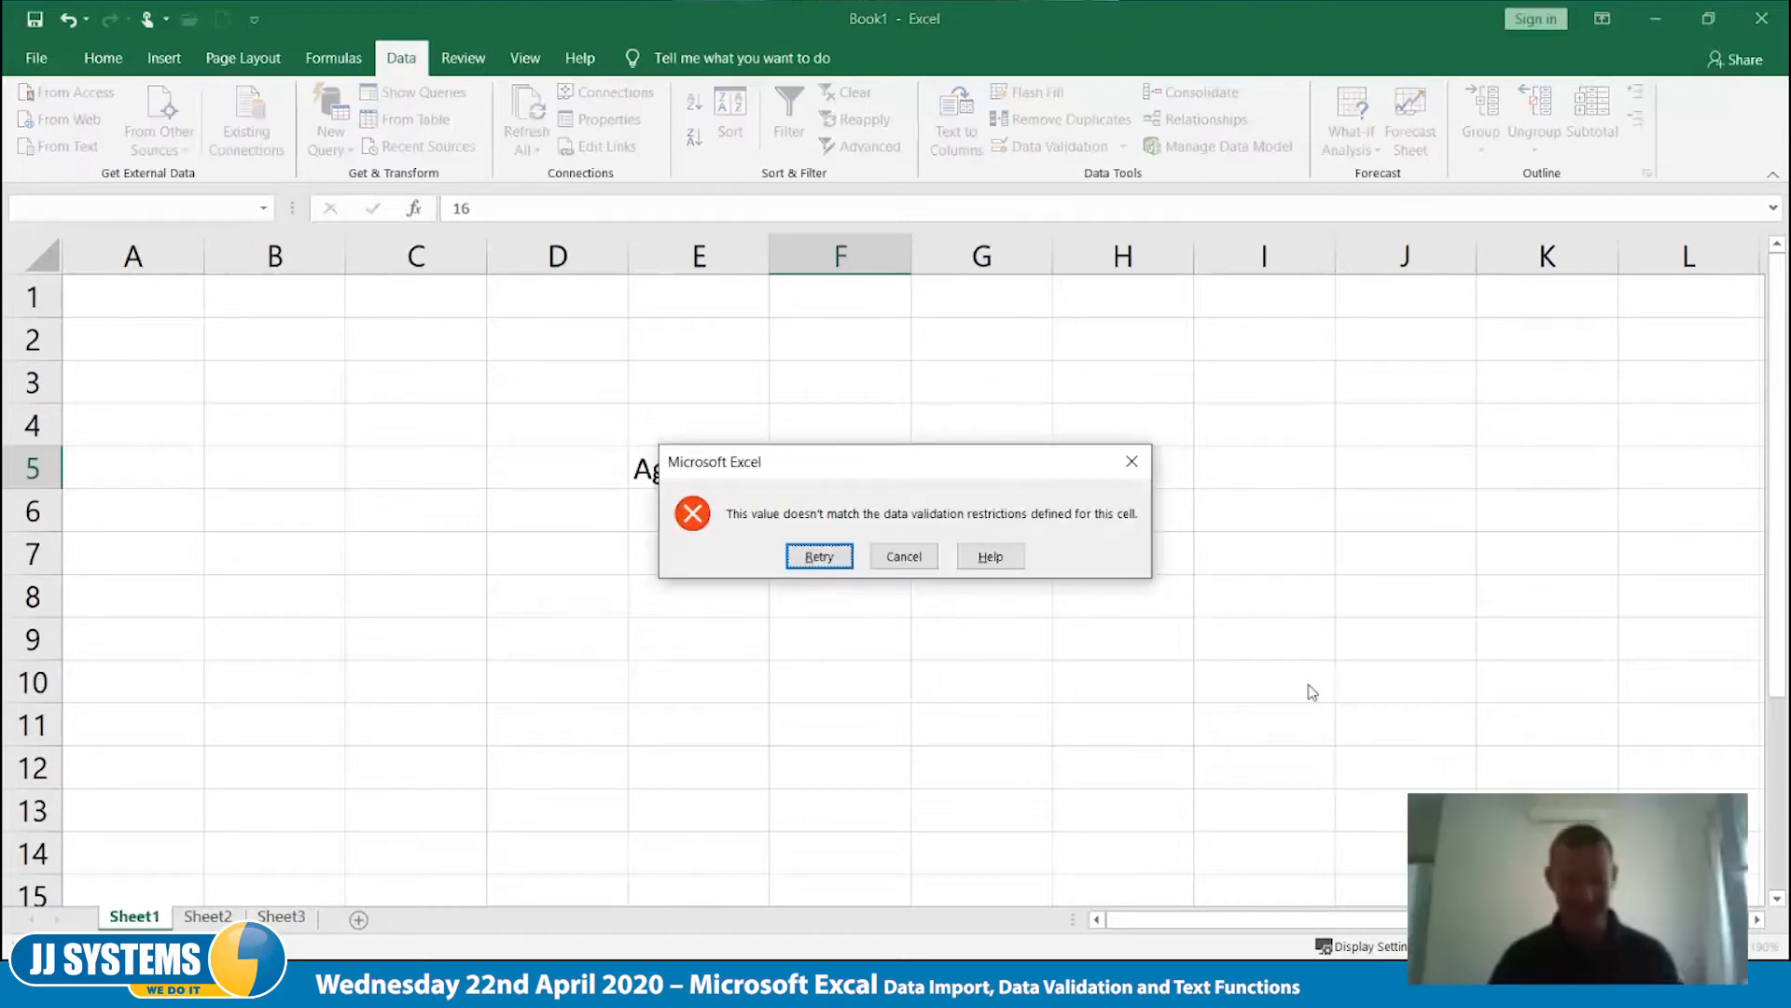
{"action": "key", "text": "Escape"}
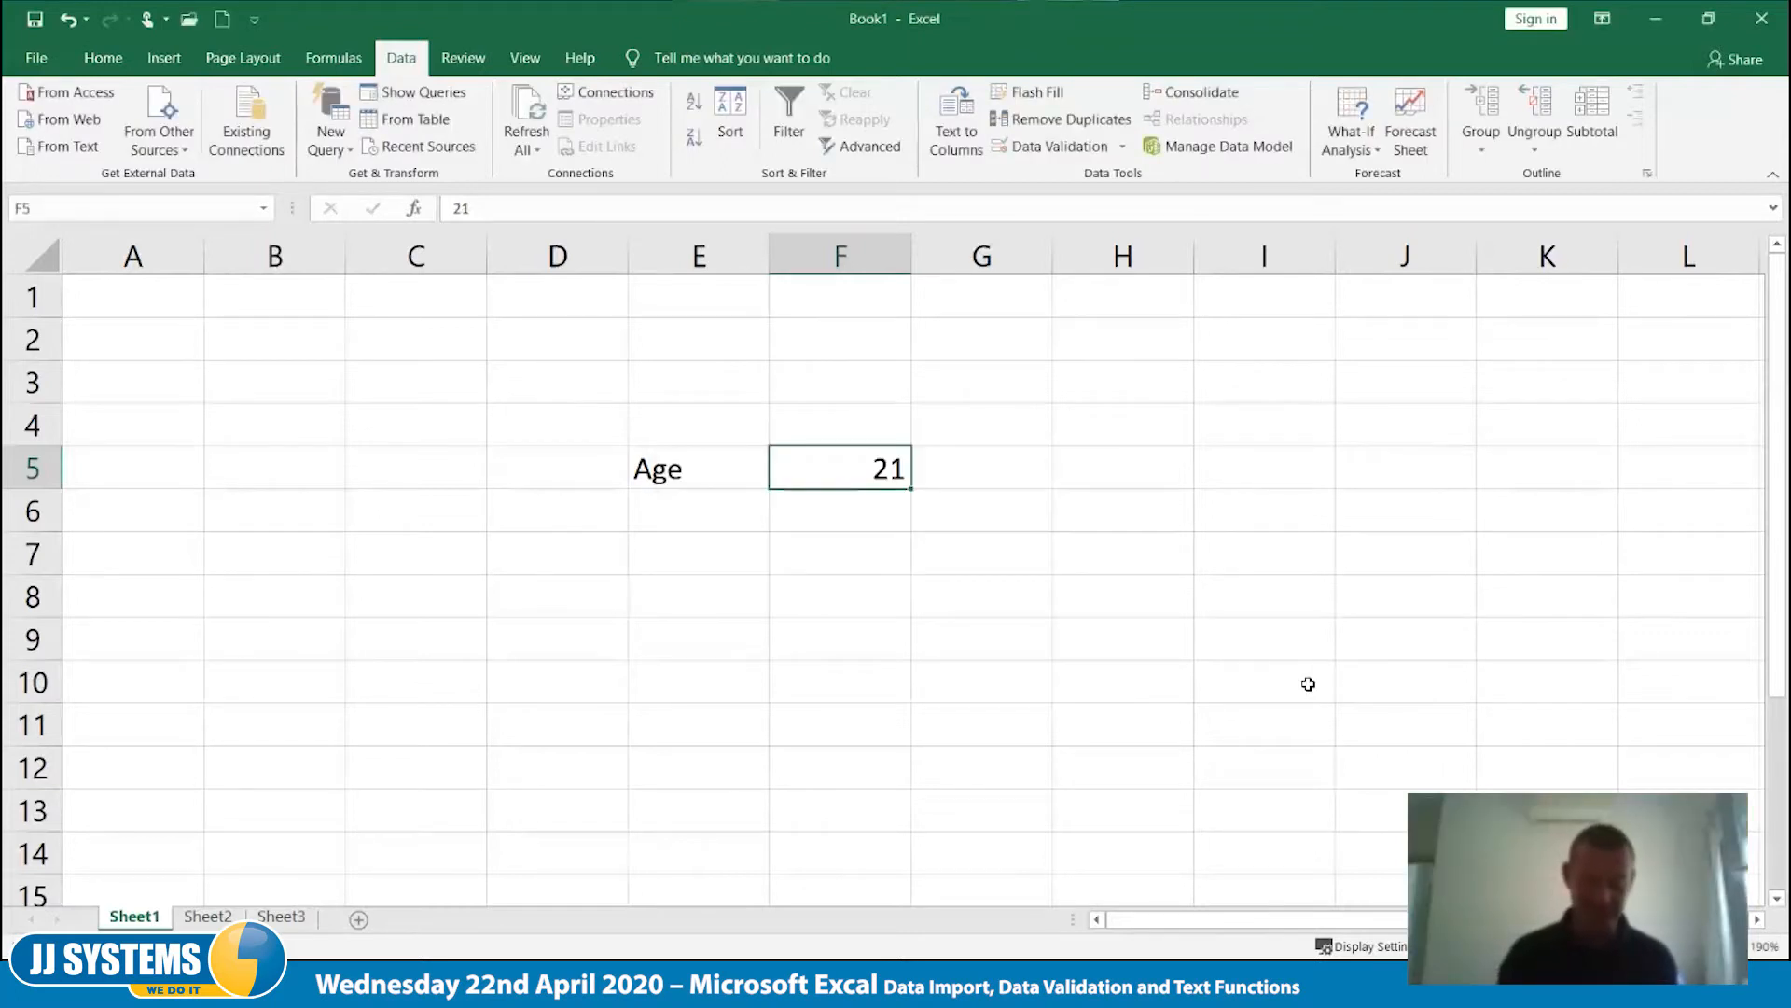
{"action": "type", "text": "79"}
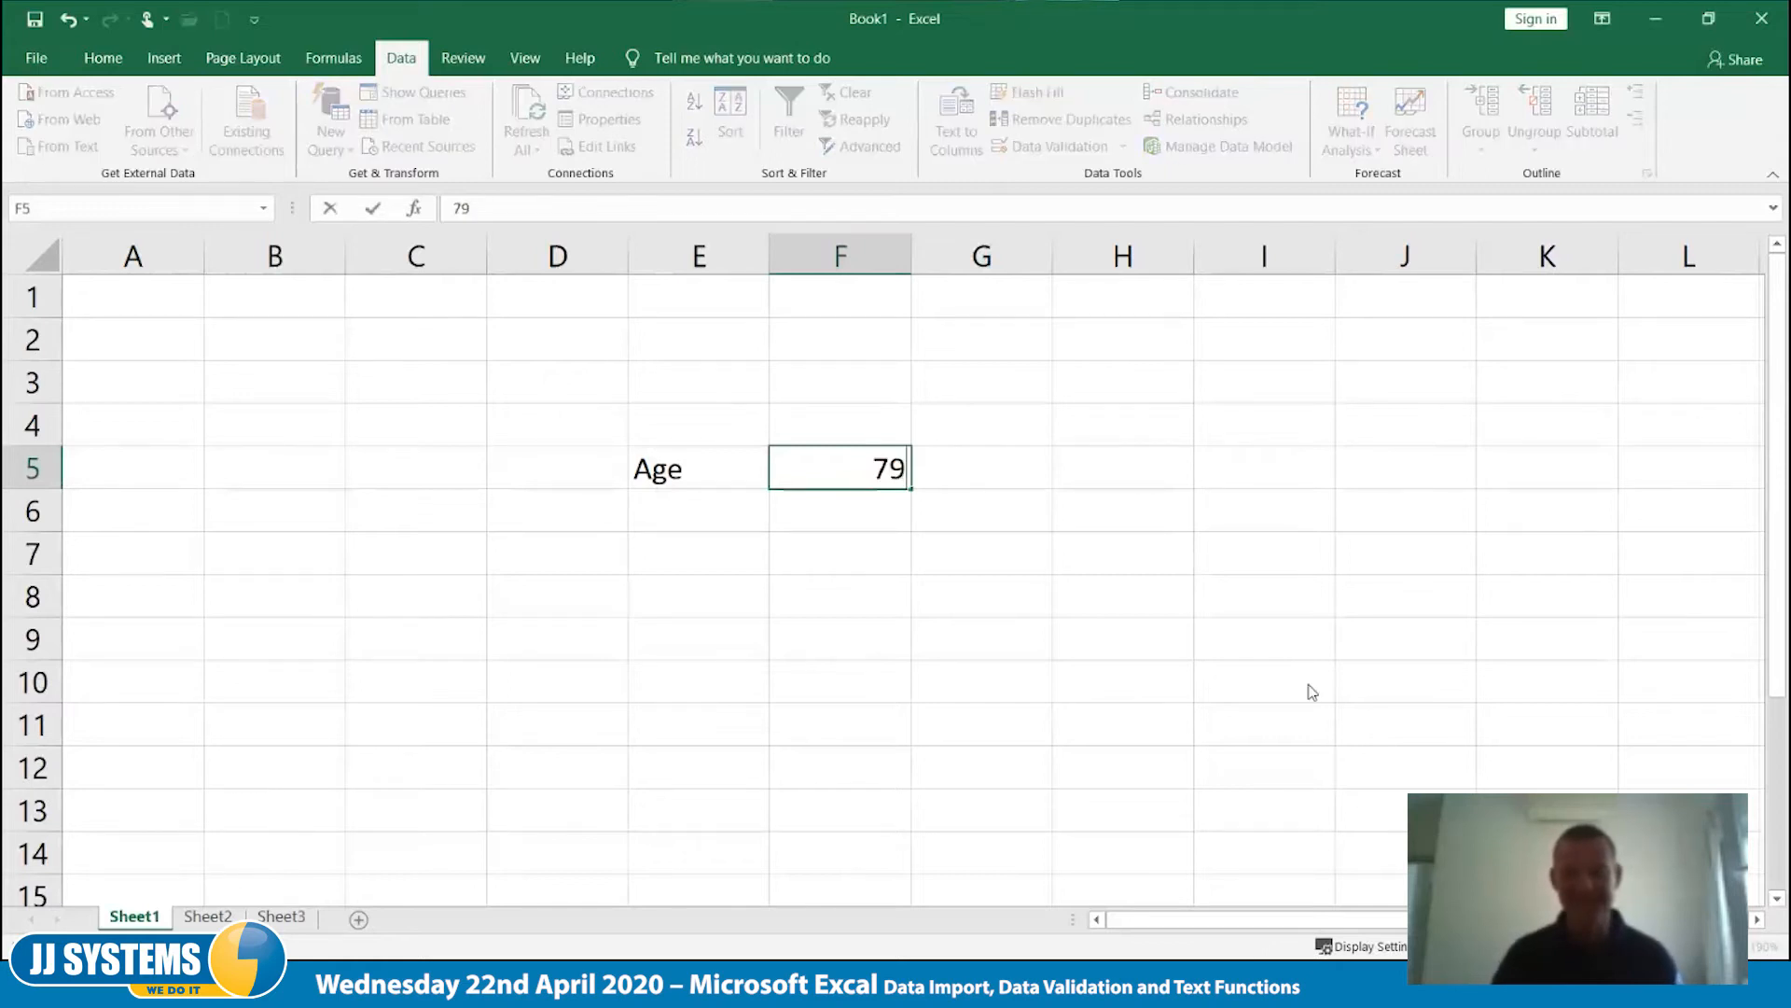
{"action": "key", "text": "Return"}
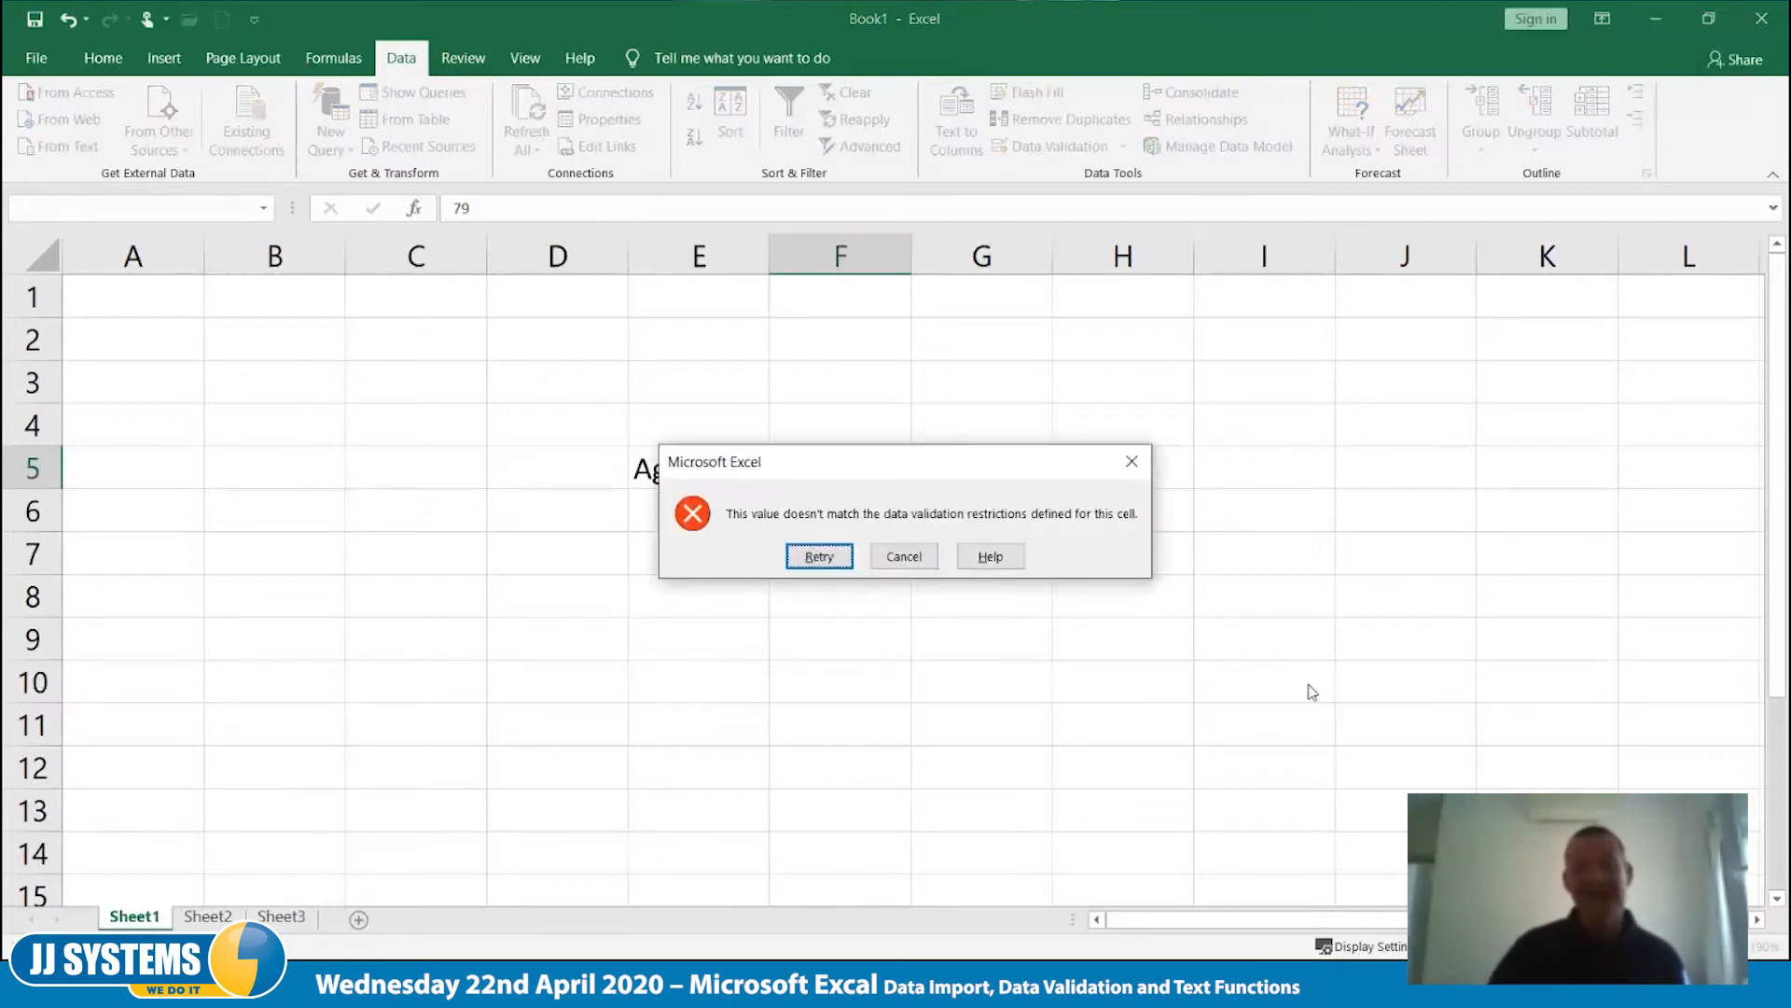
{"action": "key", "text": "Return"}
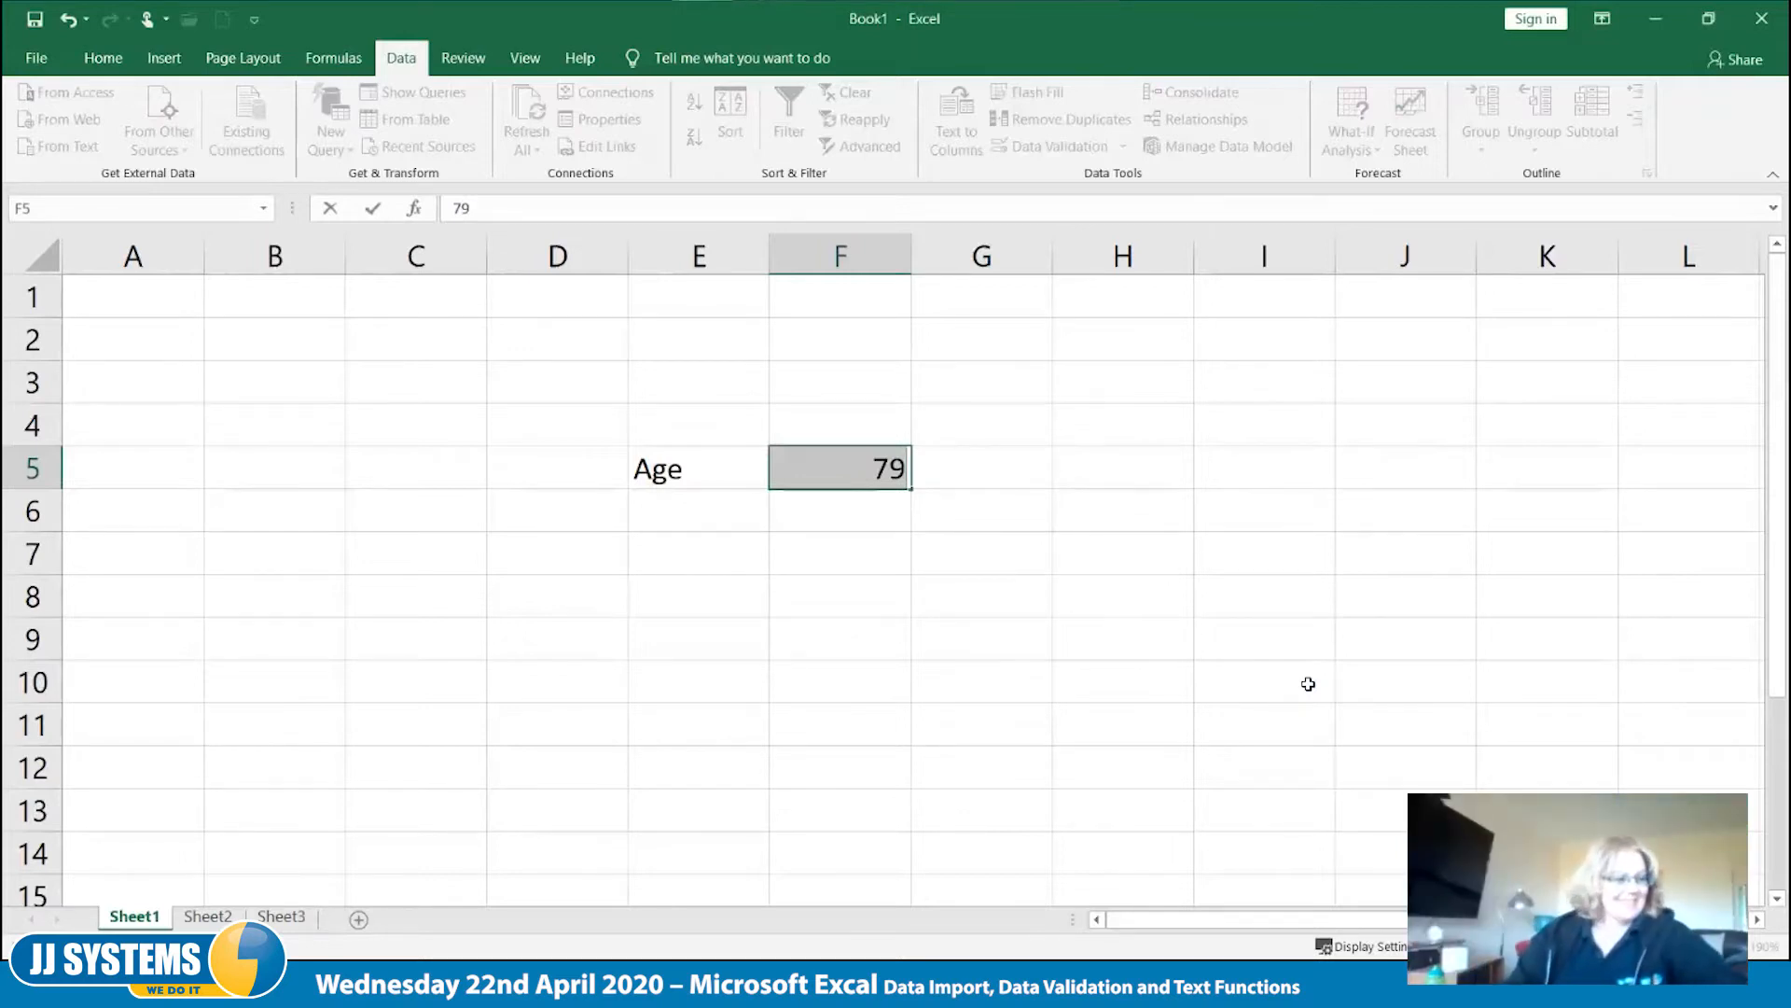
- Enter 34 as the age in cell F5 and keep that cell selected
{"action": "type", "text": "34"}
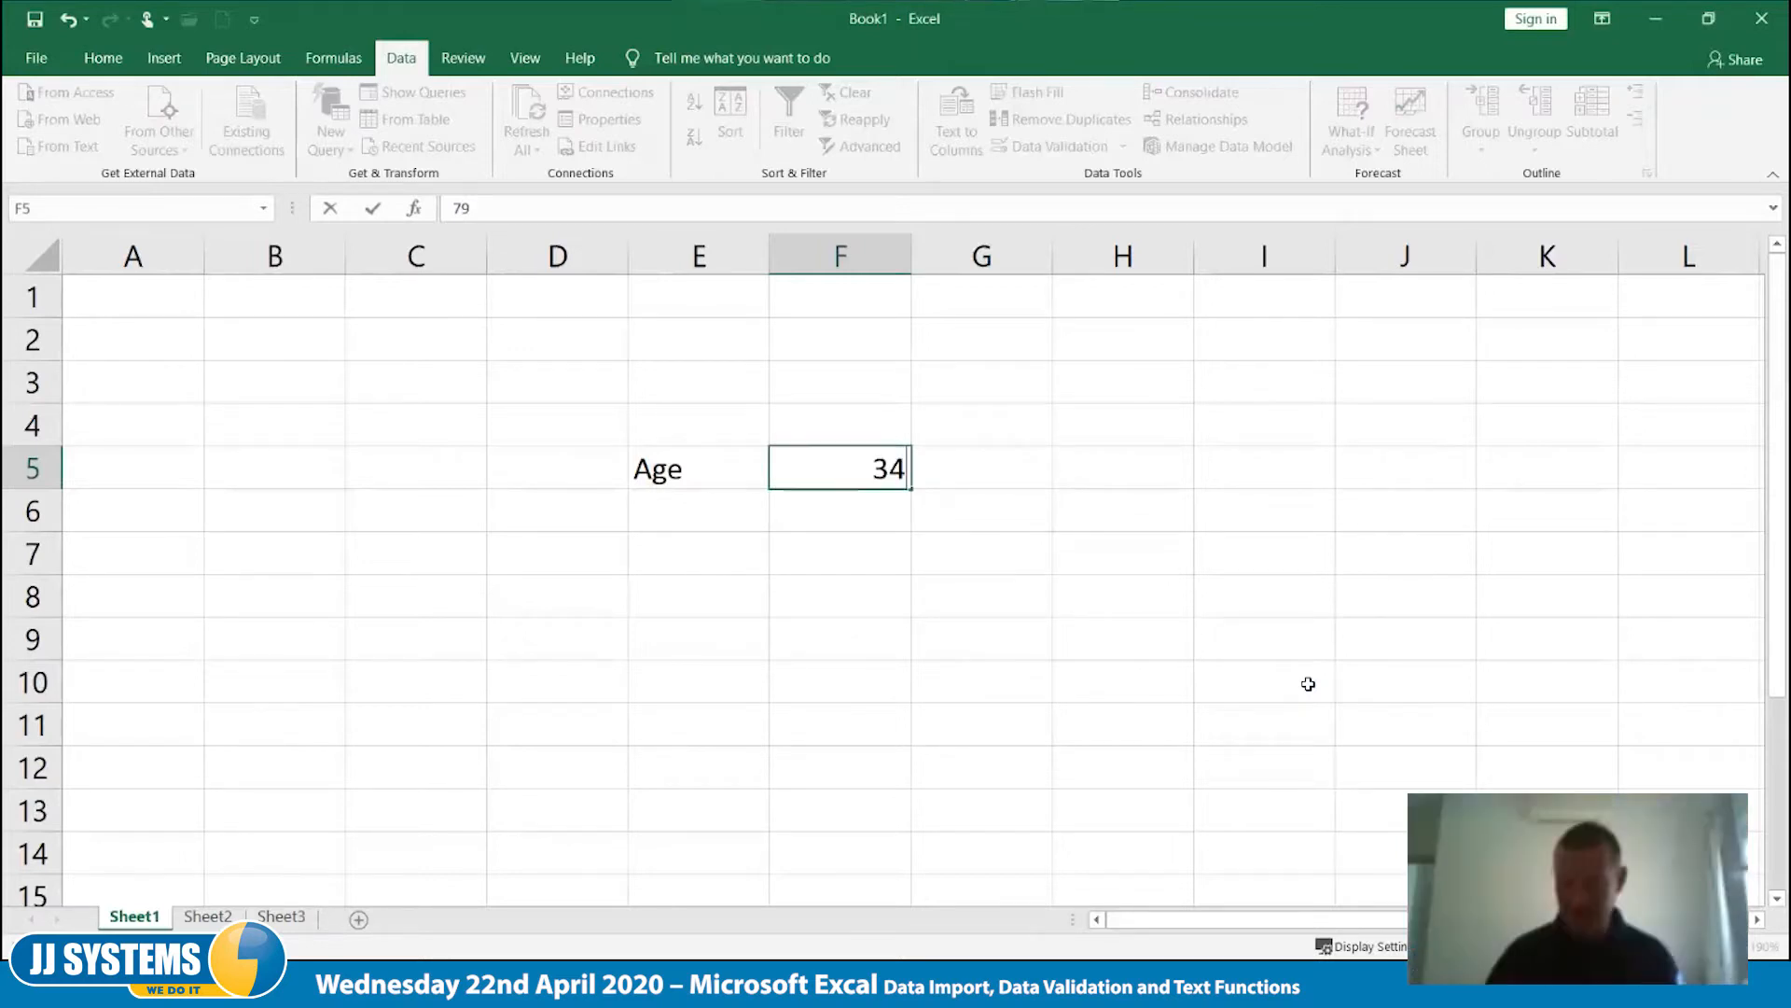
{"action": "key", "text": "Tab"}
{"action": "key", "text": "Left"}
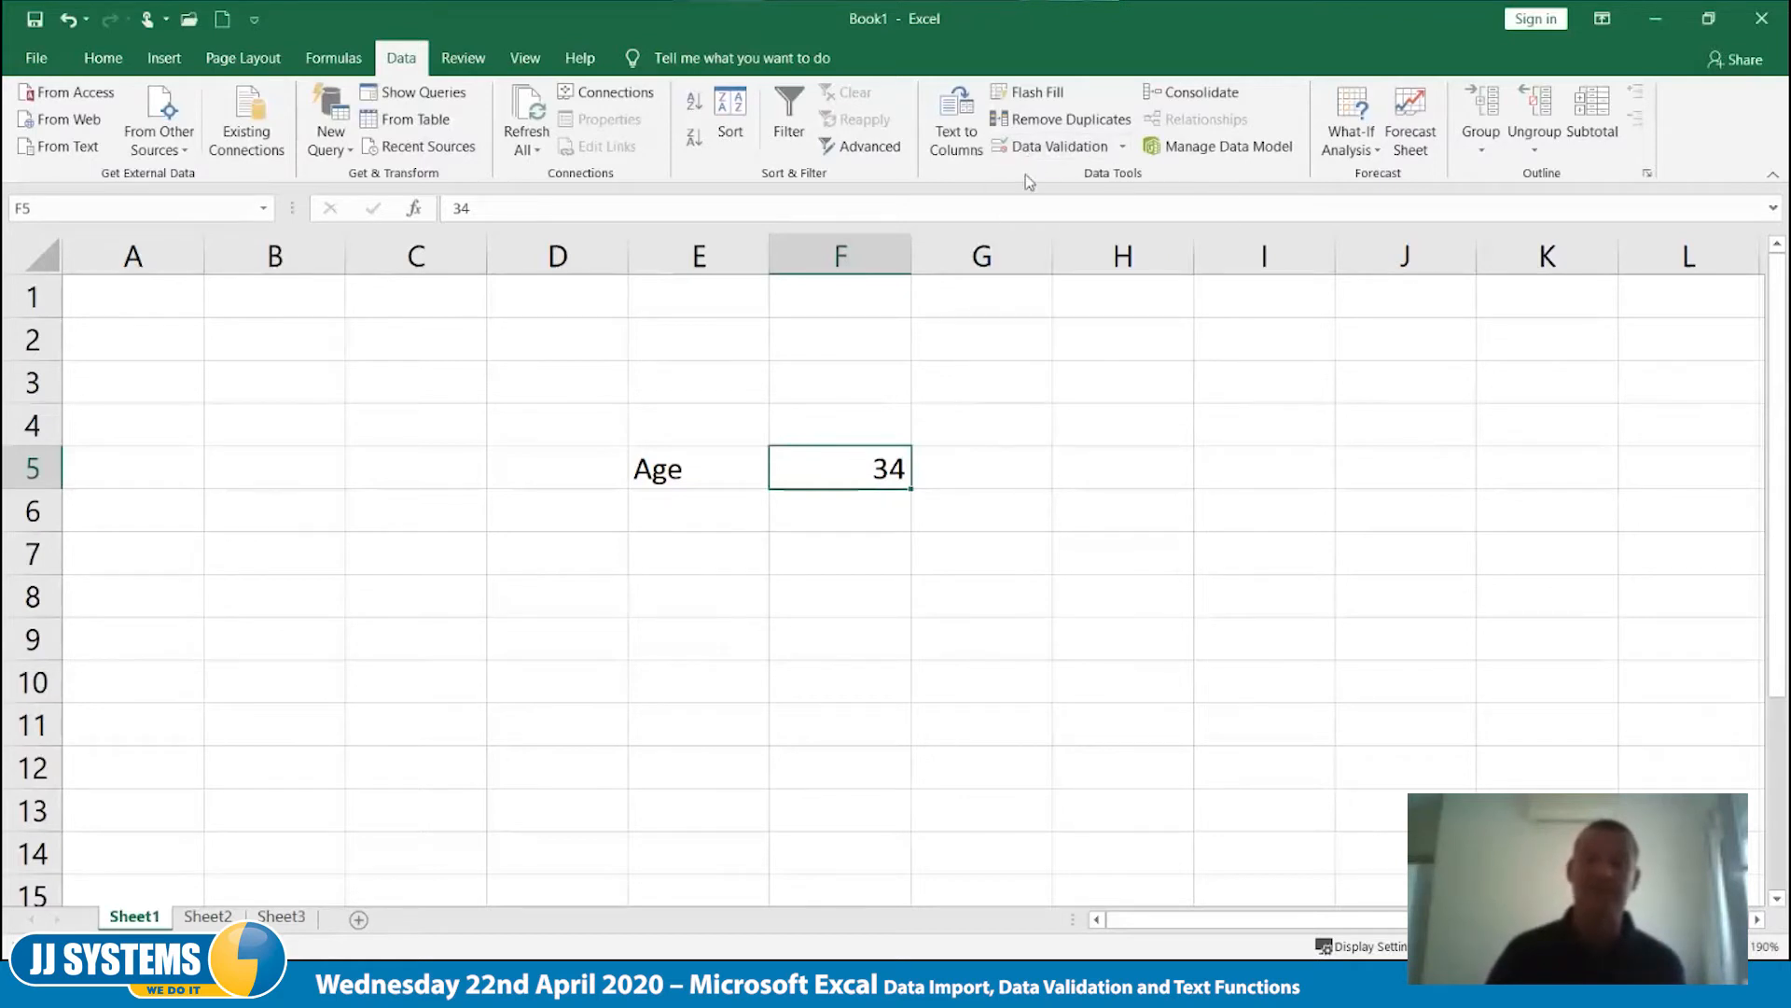
- Open the error alert settings of F5's data validation and give the Stop alert the title "Age"
{"action": "left_click", "coordinate": [1027, 150]}
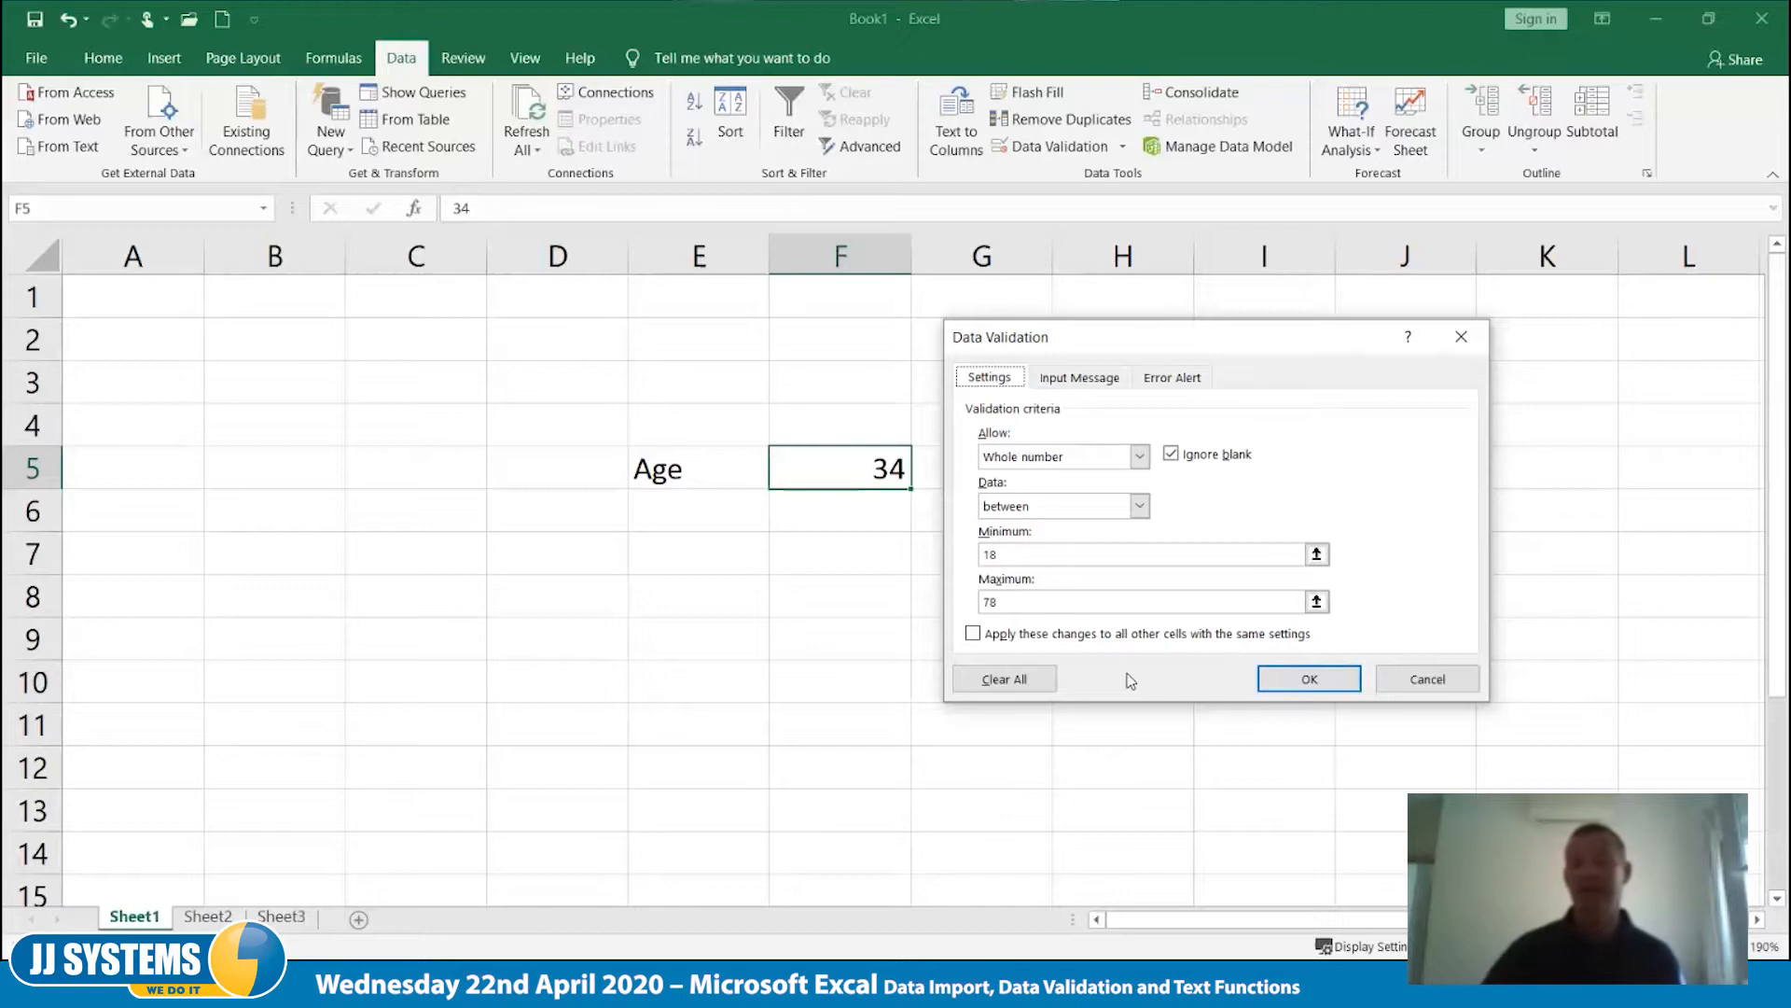
{"action": "left_click", "coordinate": [1191, 382]}
{"action": "left_click_drag", "start_coordinate": [1157, 350], "coordinate": [1146, 356]}
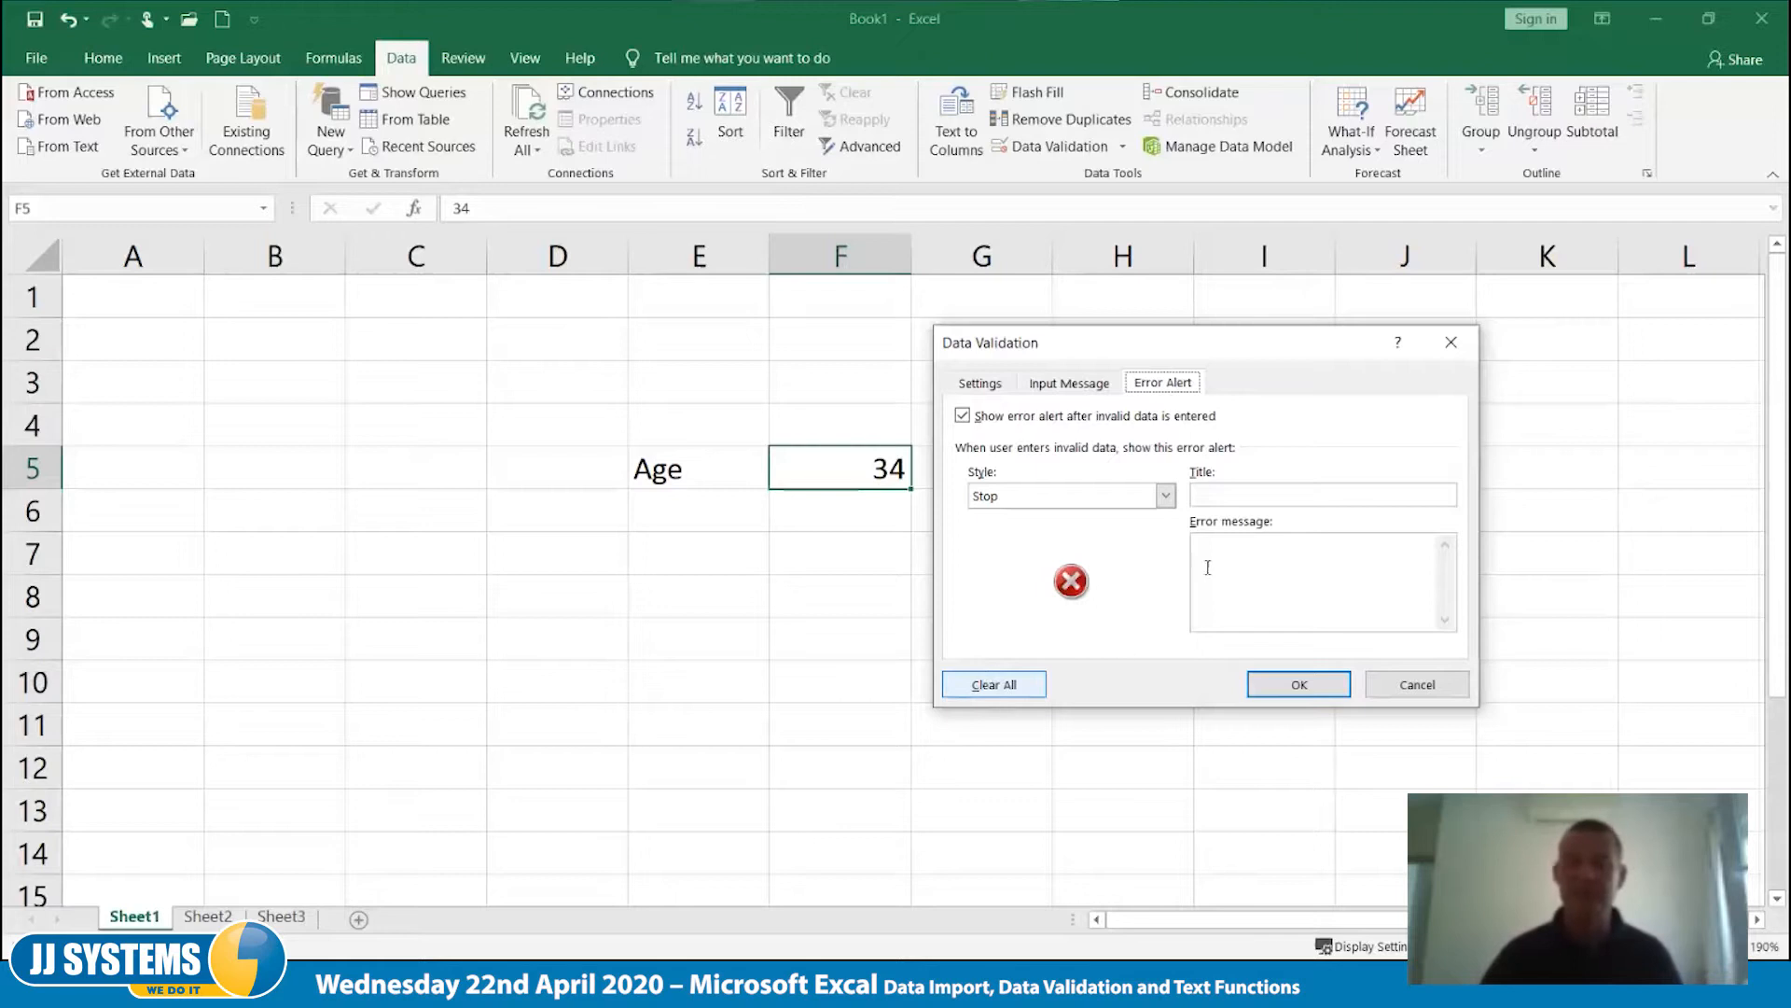
{"action": "left_click", "coordinate": [1247, 502]}
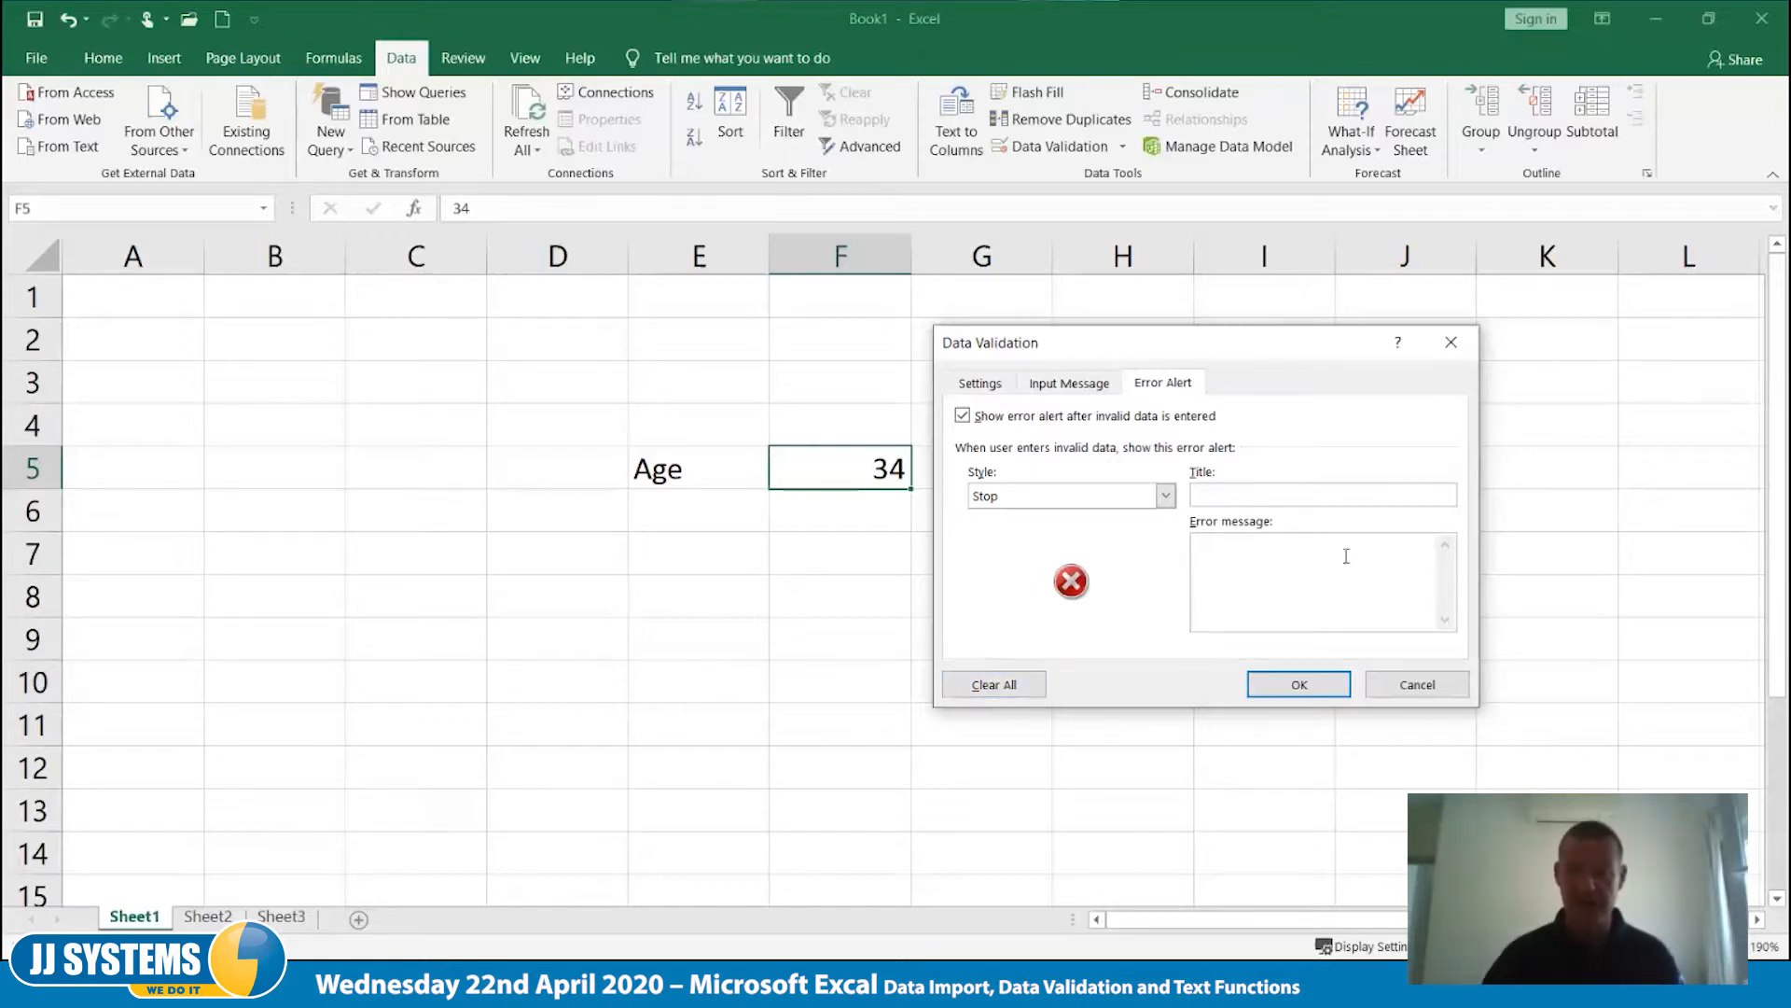
{"action": "type", "text": "Age"}
{"action": "left_click", "coordinate": [1345, 558]}
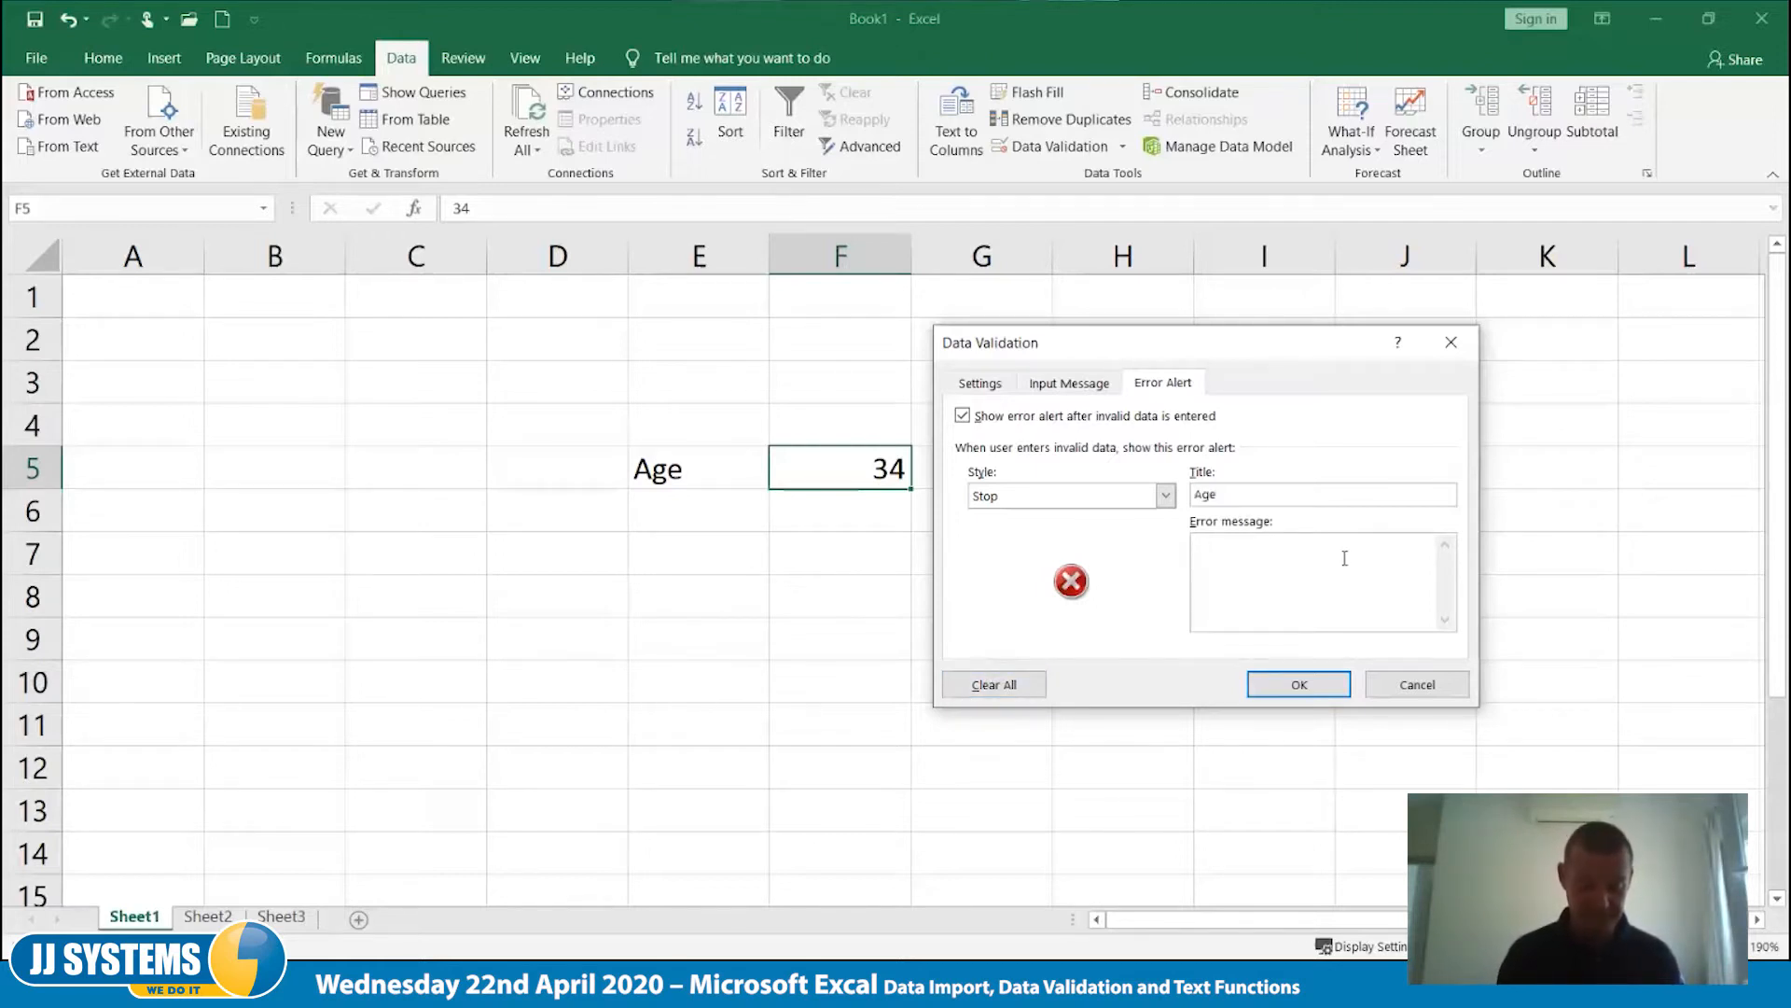
{"action": "type", "text": "Please"}
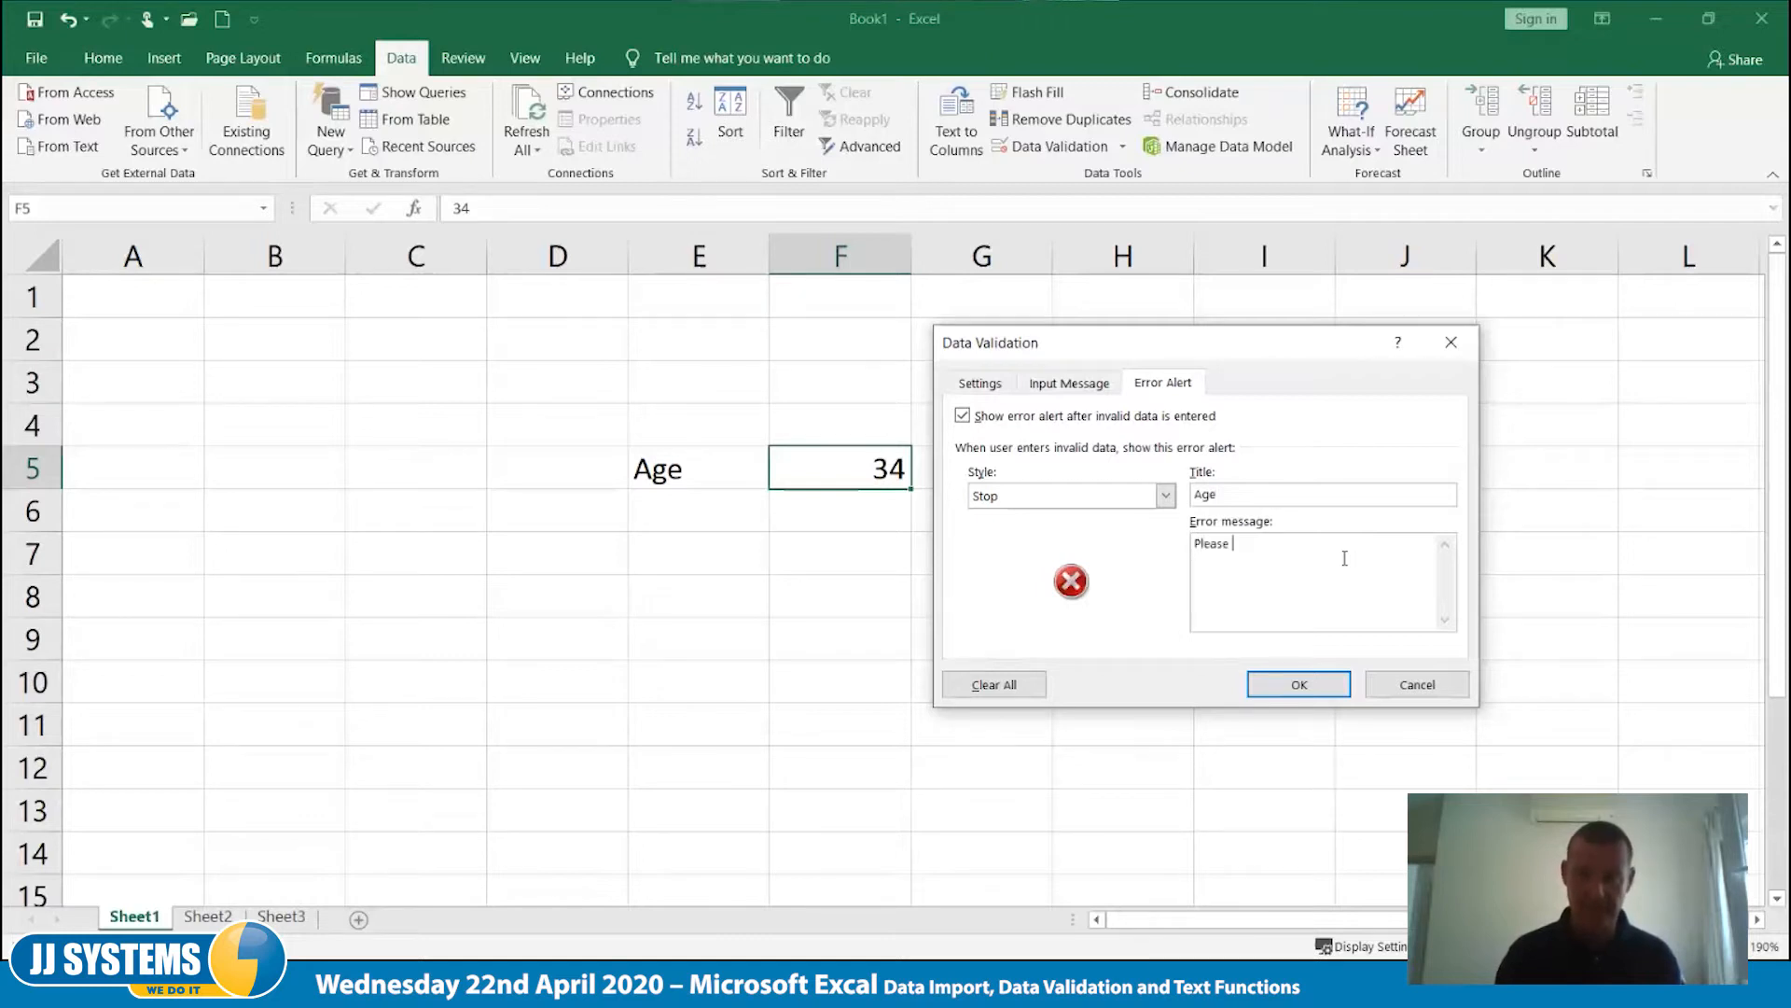
{"action": "key", "text": "BackSpace"}
{"action": "key", "text": "BackSpace"}
{"action": "key", "text": "BackSpace"}
{"action": "key", "text": "BackSpace"}
{"action": "key", "text": "BackSpace"}
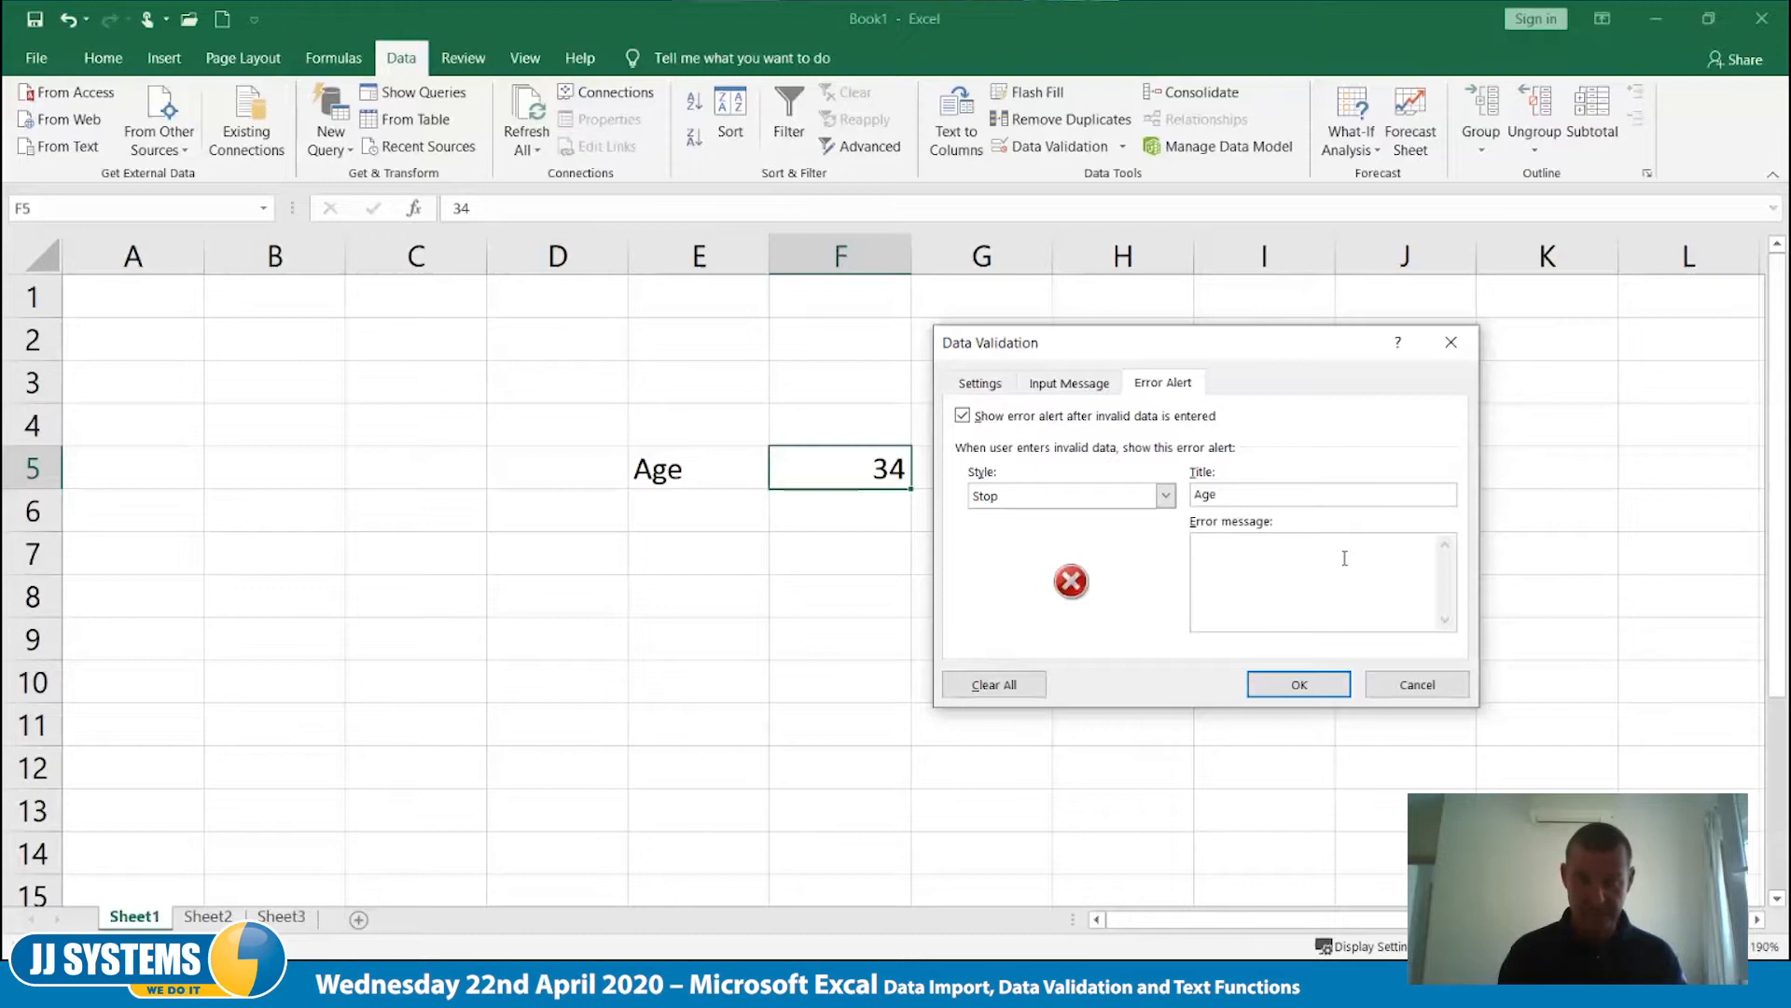
- Set the error alert message to "Ages between 18 and 78 please!!!" and apply the validation settings
{"action": "type", "text": "Ages b"}
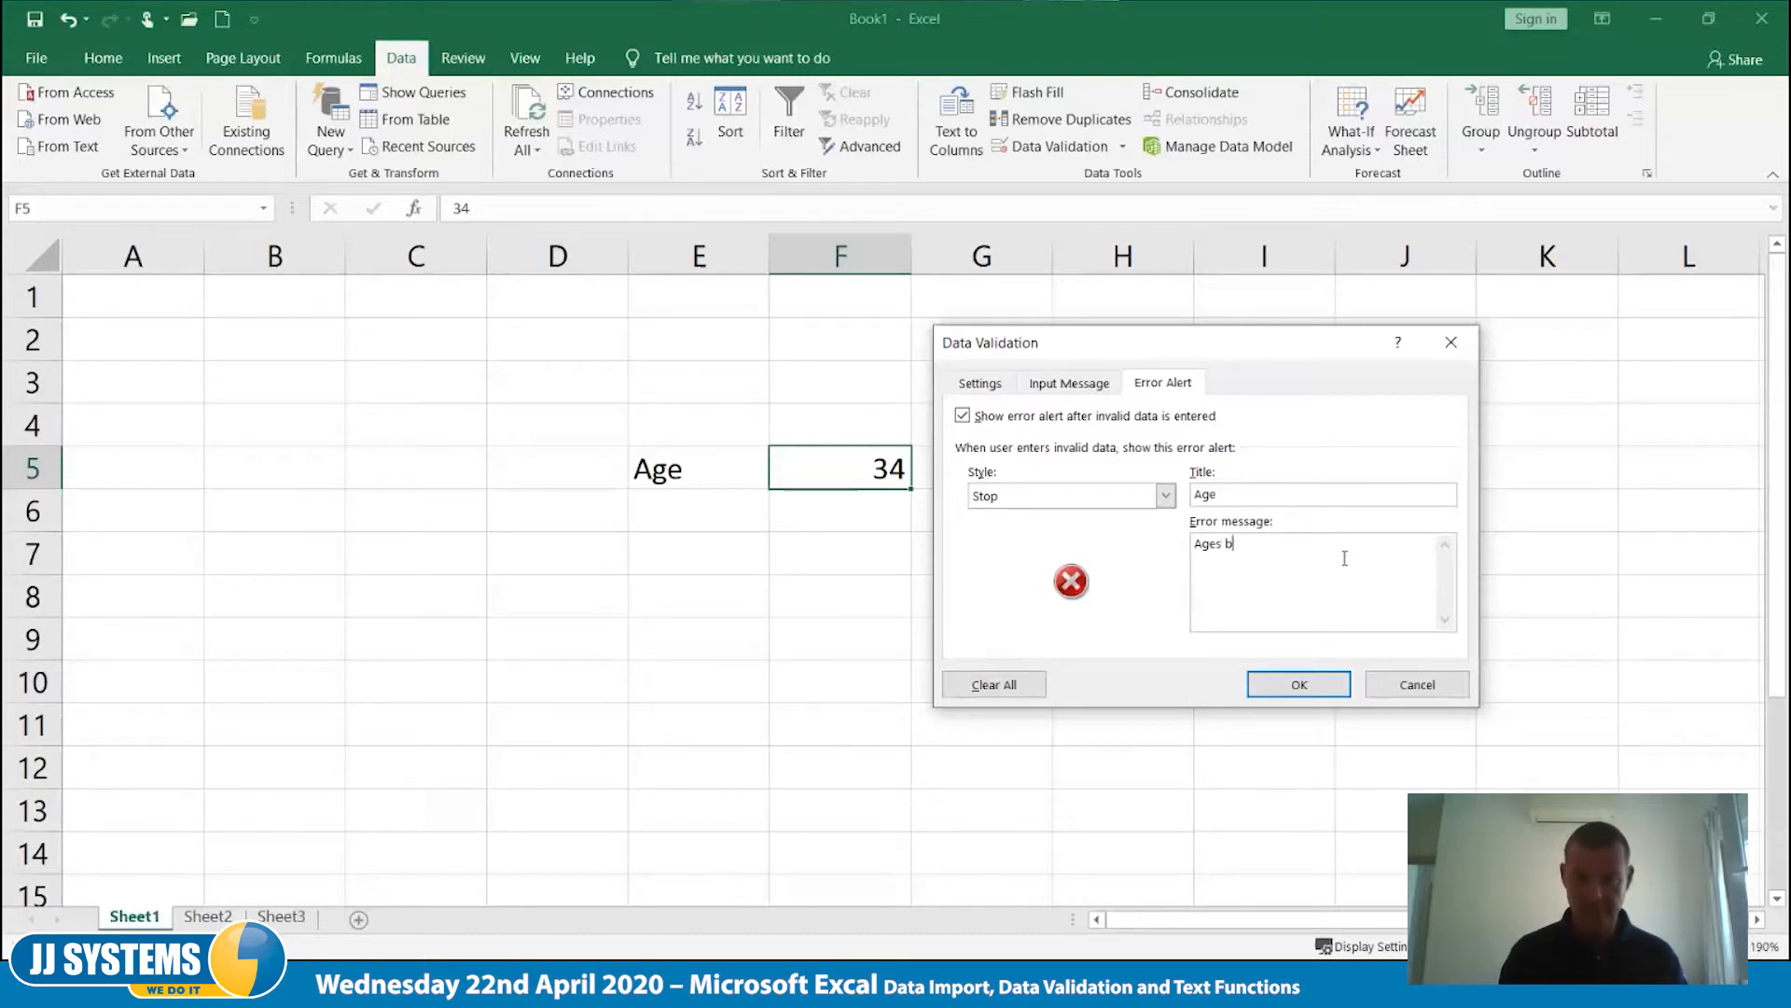
{"action": "type", "text": "etween "}
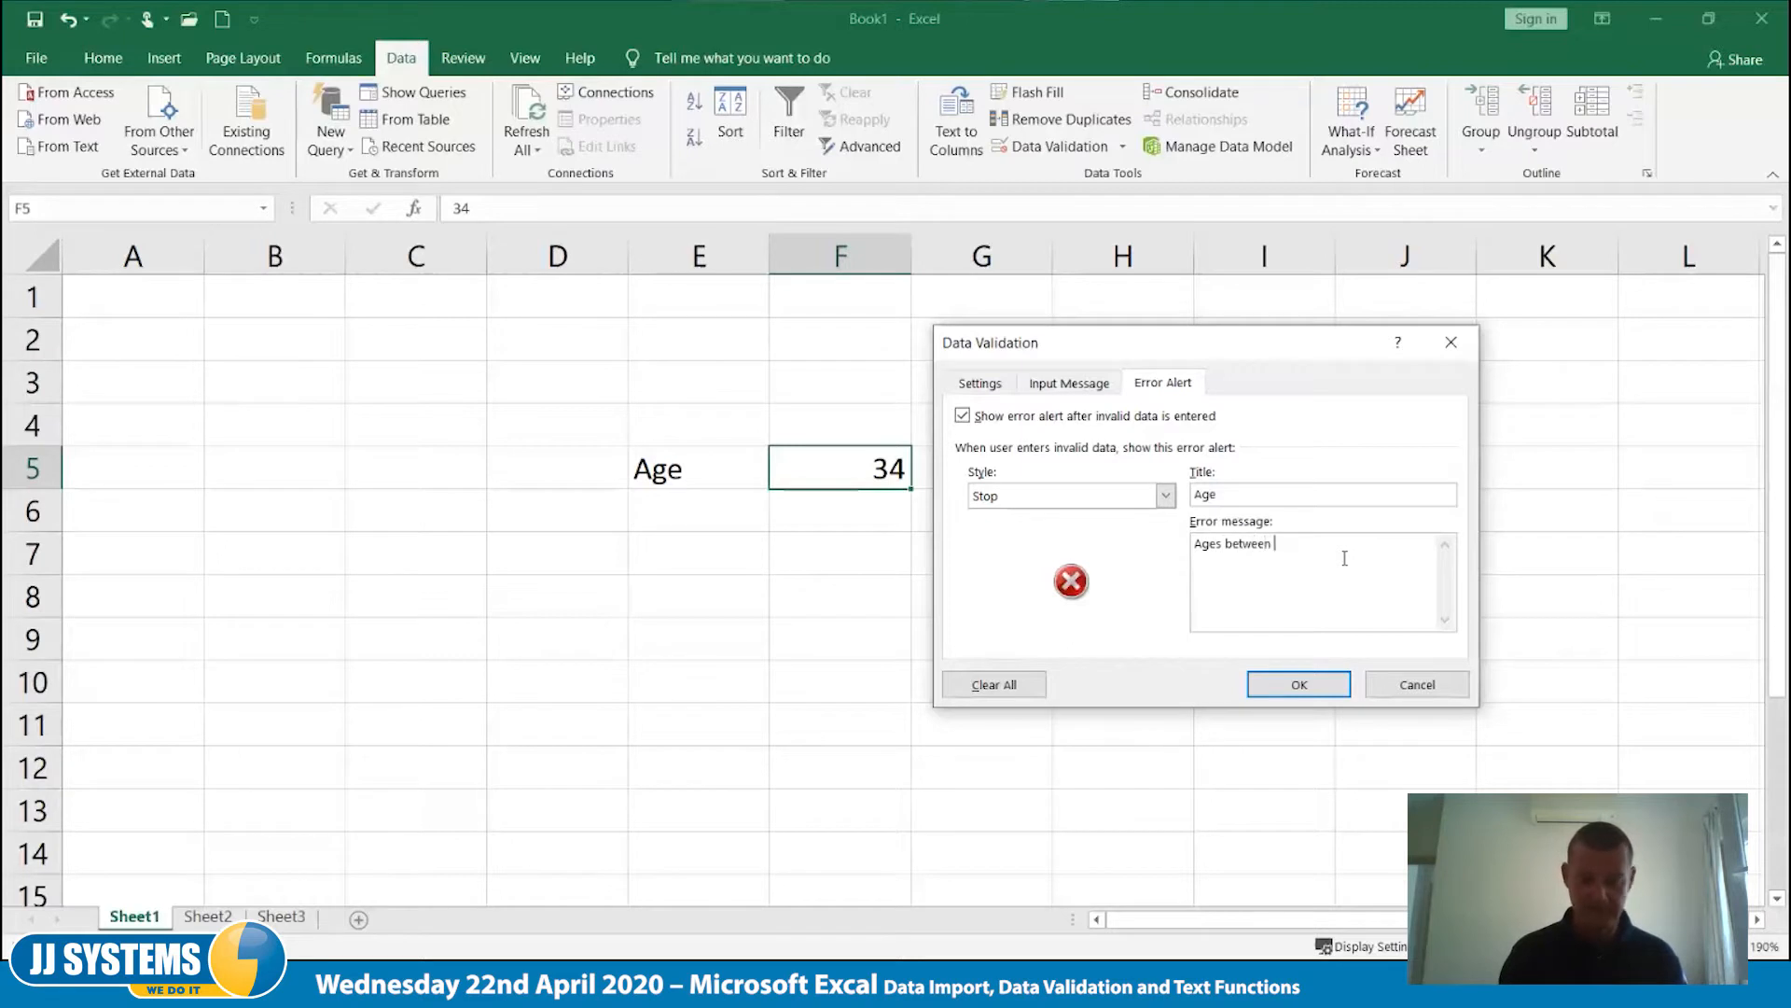
{"action": "type", "text": "1"}
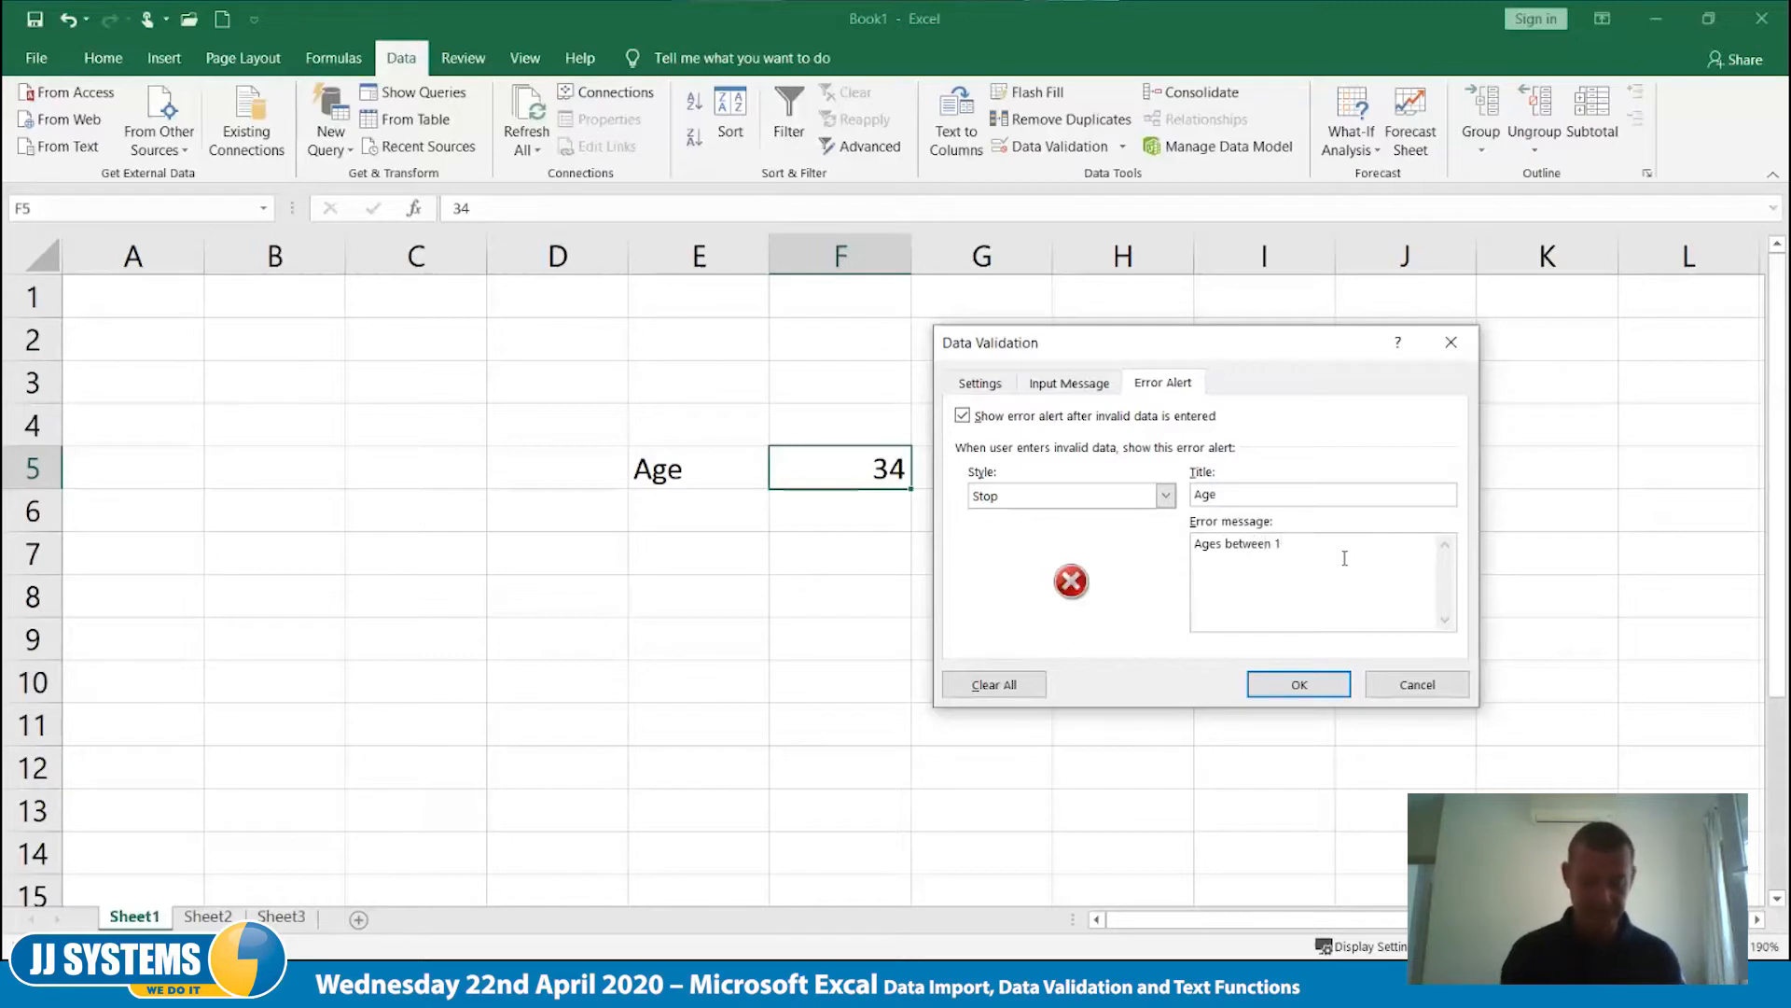
{"action": "type", "text": "8 and 78 ple"}
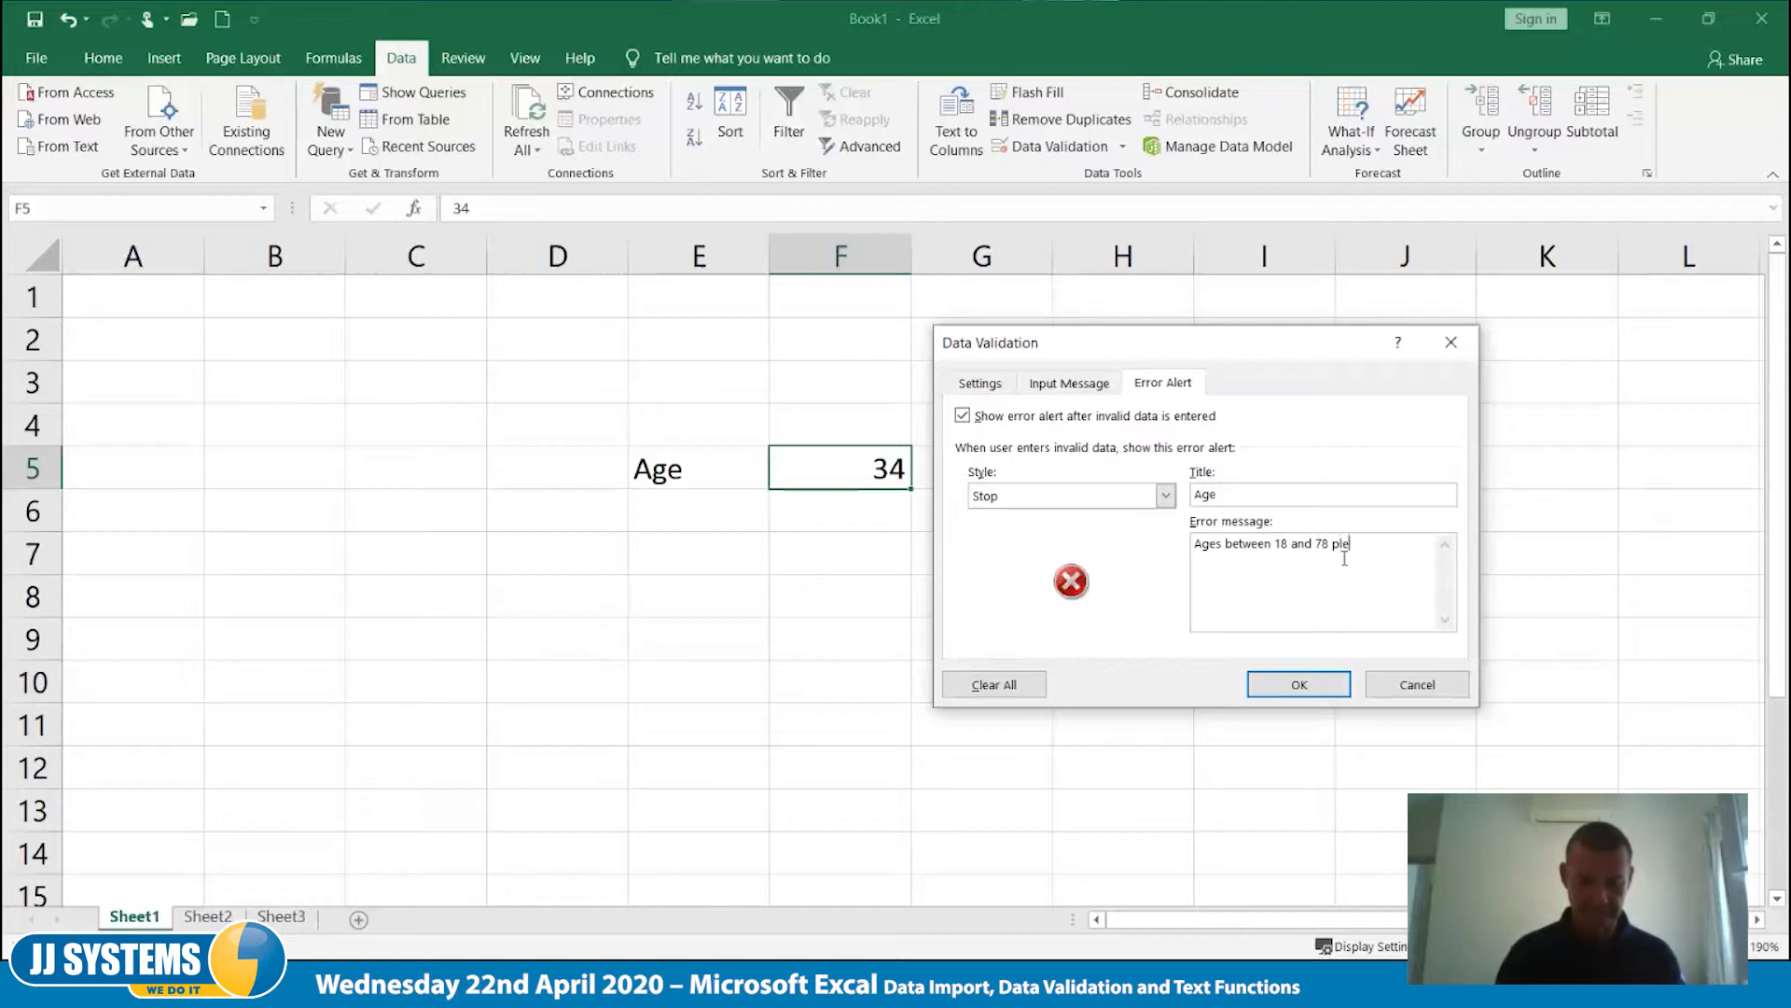
{"action": "type", "text": "ase!!!"}
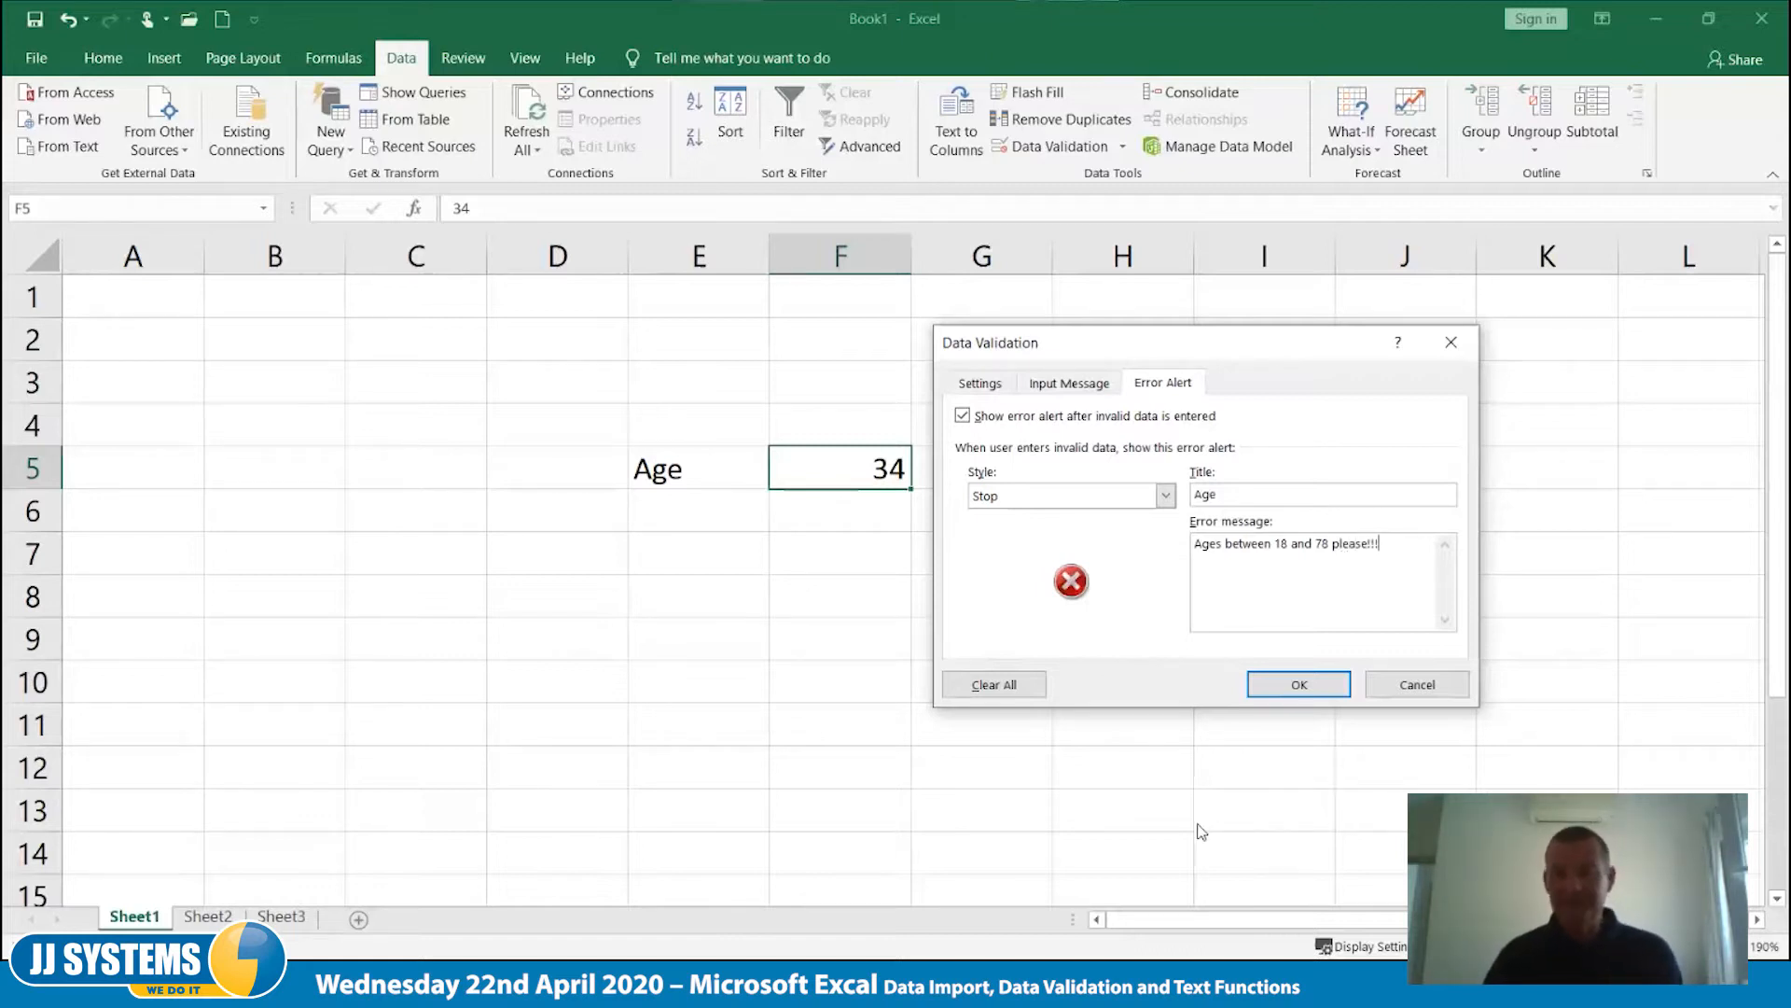
{"action": "left_click", "coordinate": [1300, 687]}
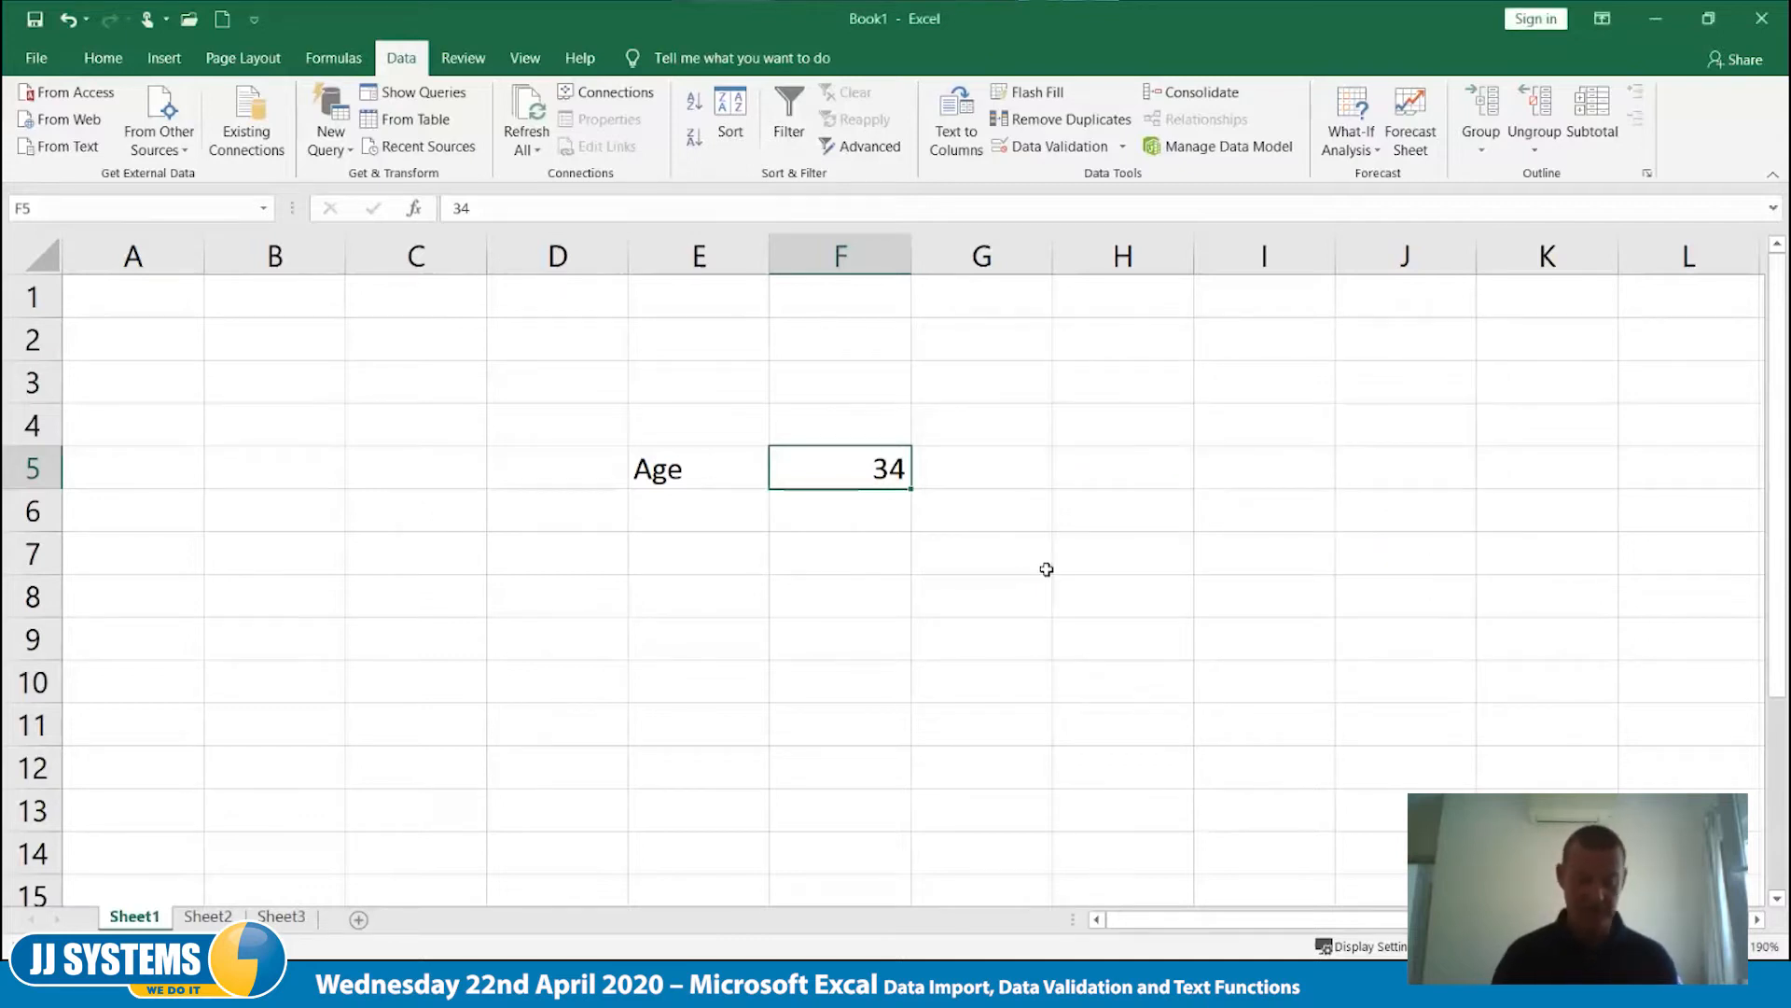
- Try entering the out-of-range age 11 in cell F5 and dismiss the alert
{"action": "type", "text": "11"}
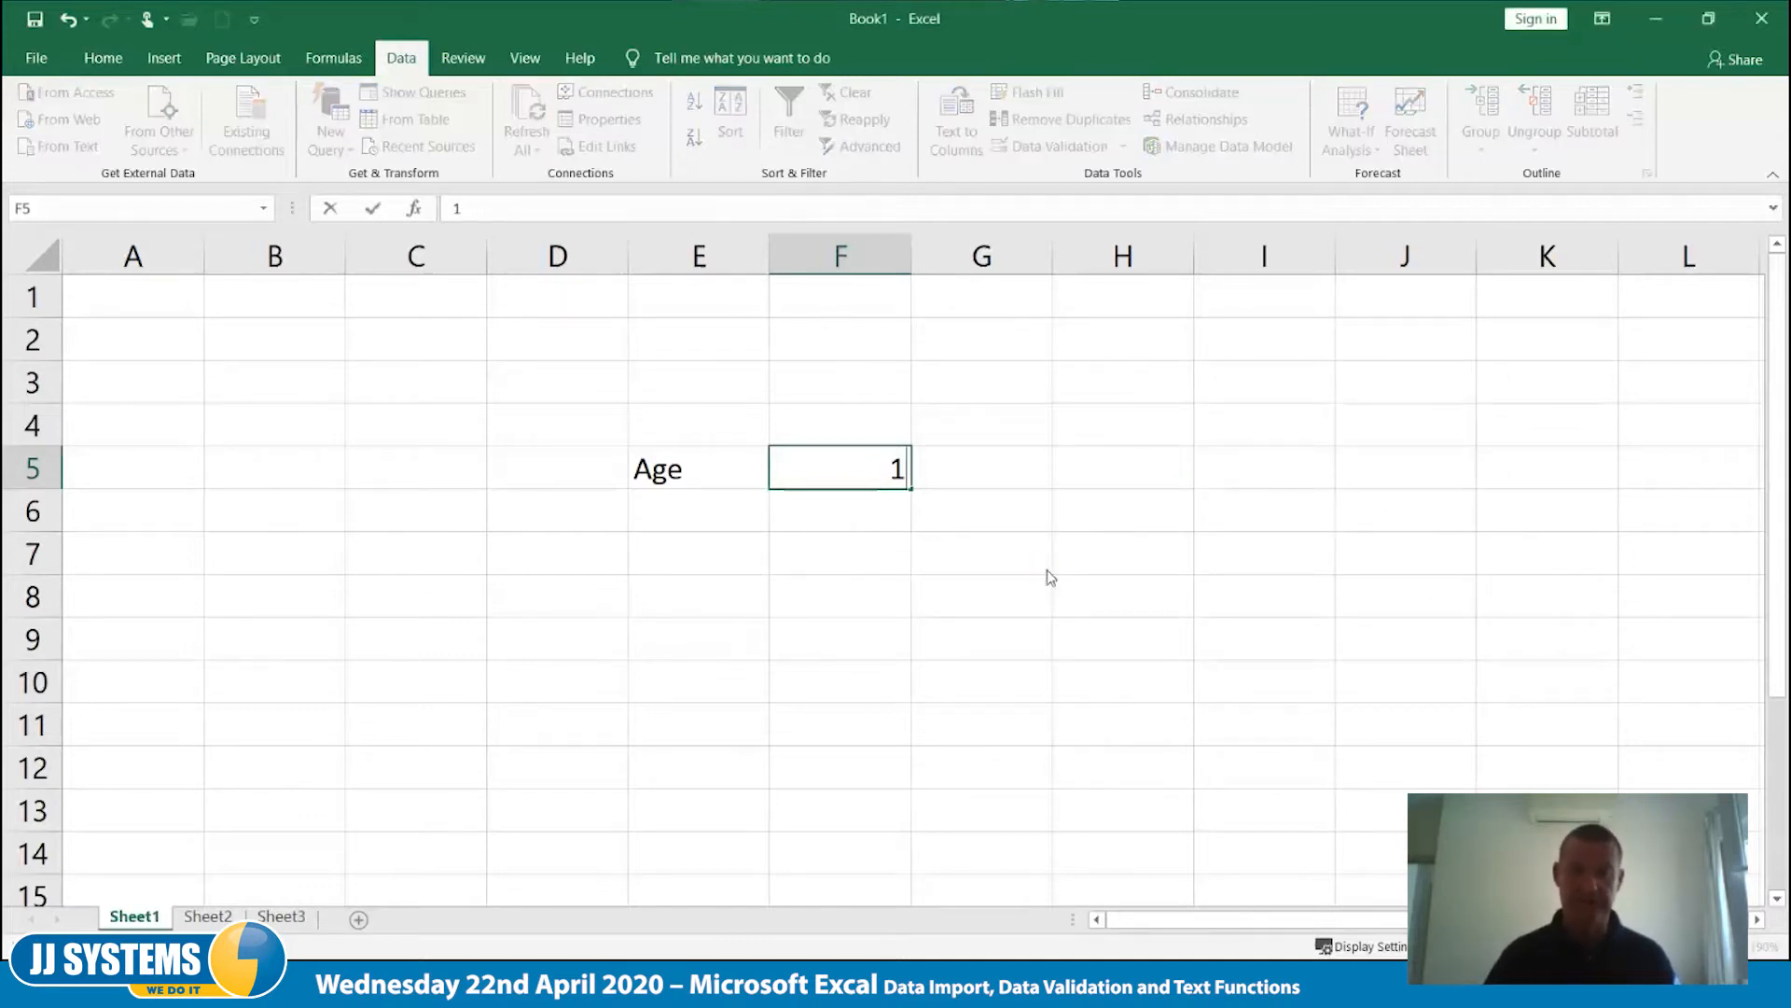
{"action": "key", "text": "Return"}
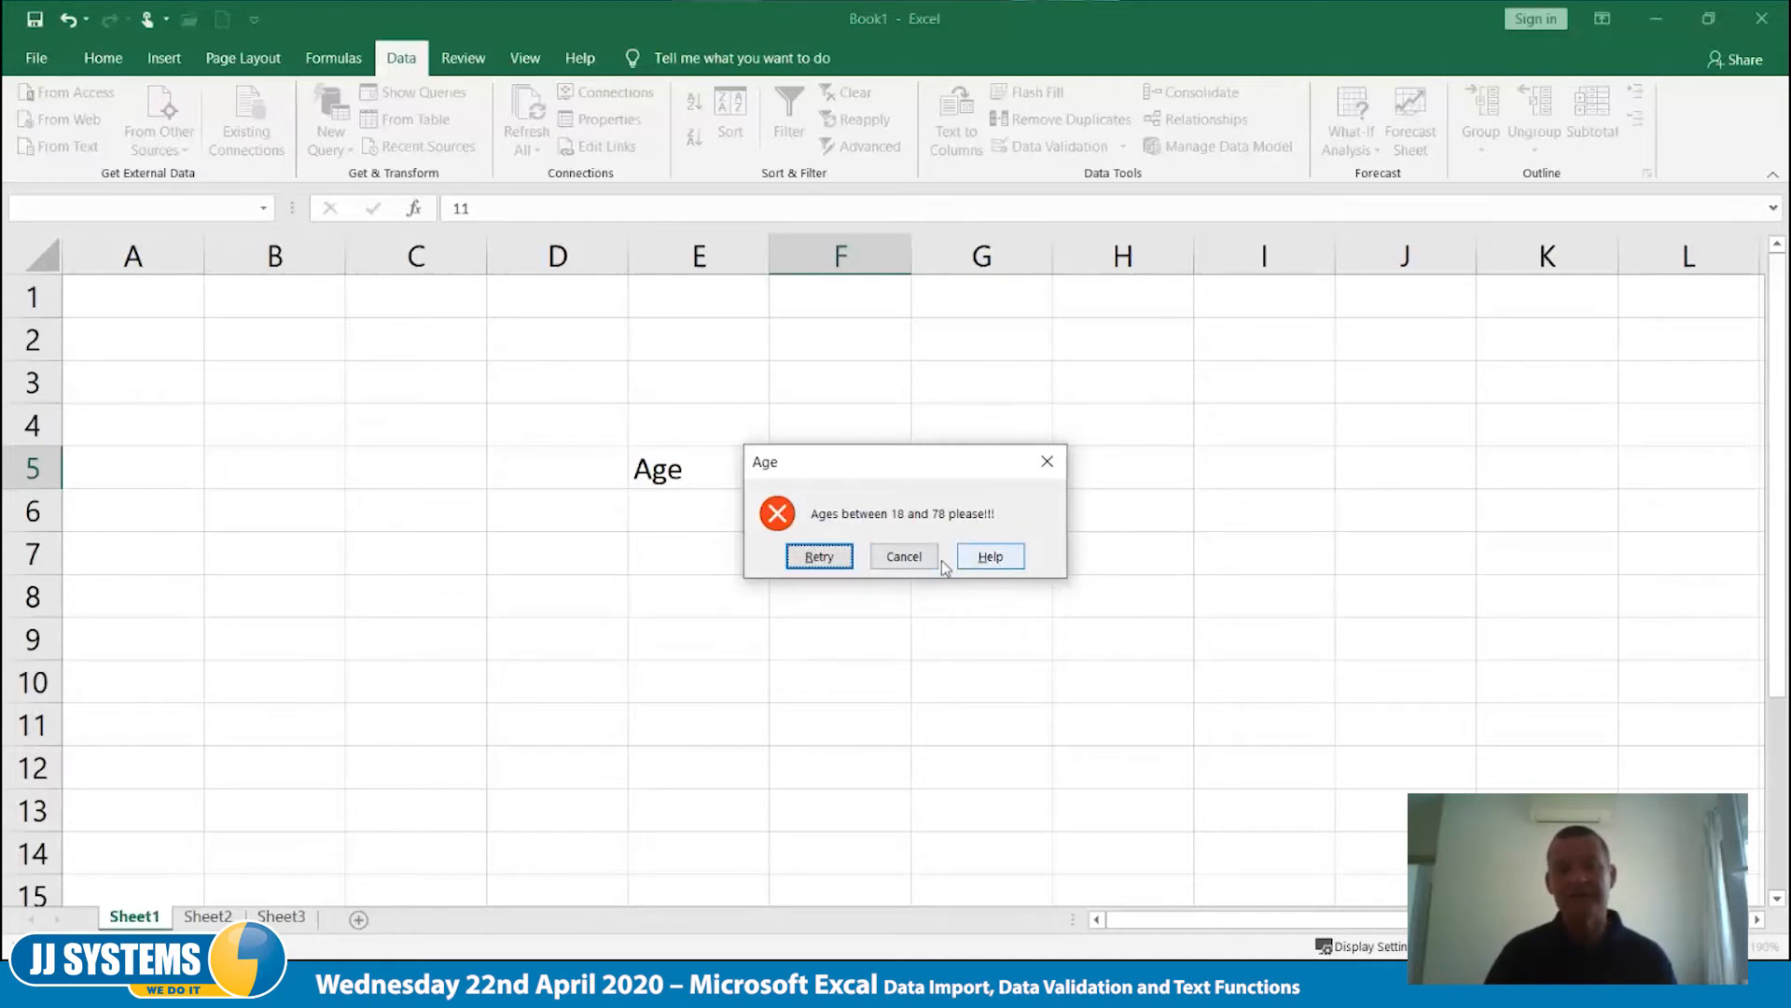
{"action": "left_click", "coordinate": [1048, 466]}
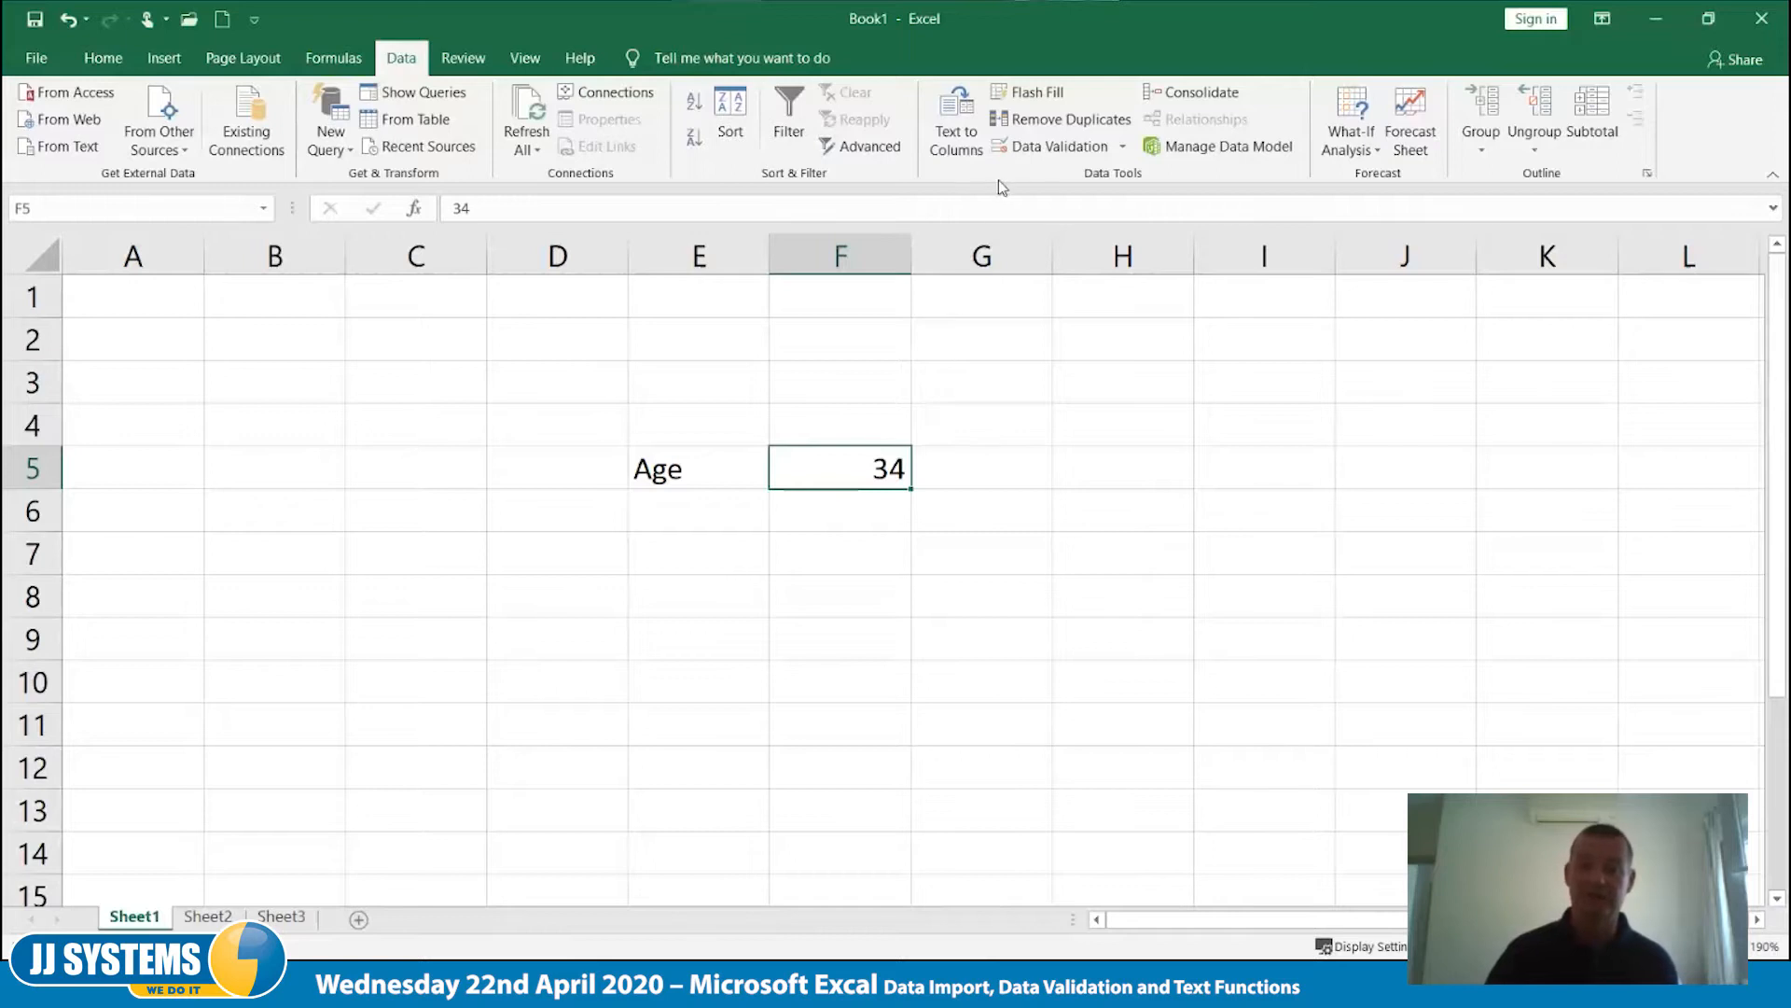
- Change the error alert style of F5's data validation to Warning
{"action": "left_click", "coordinate": [1053, 148]}
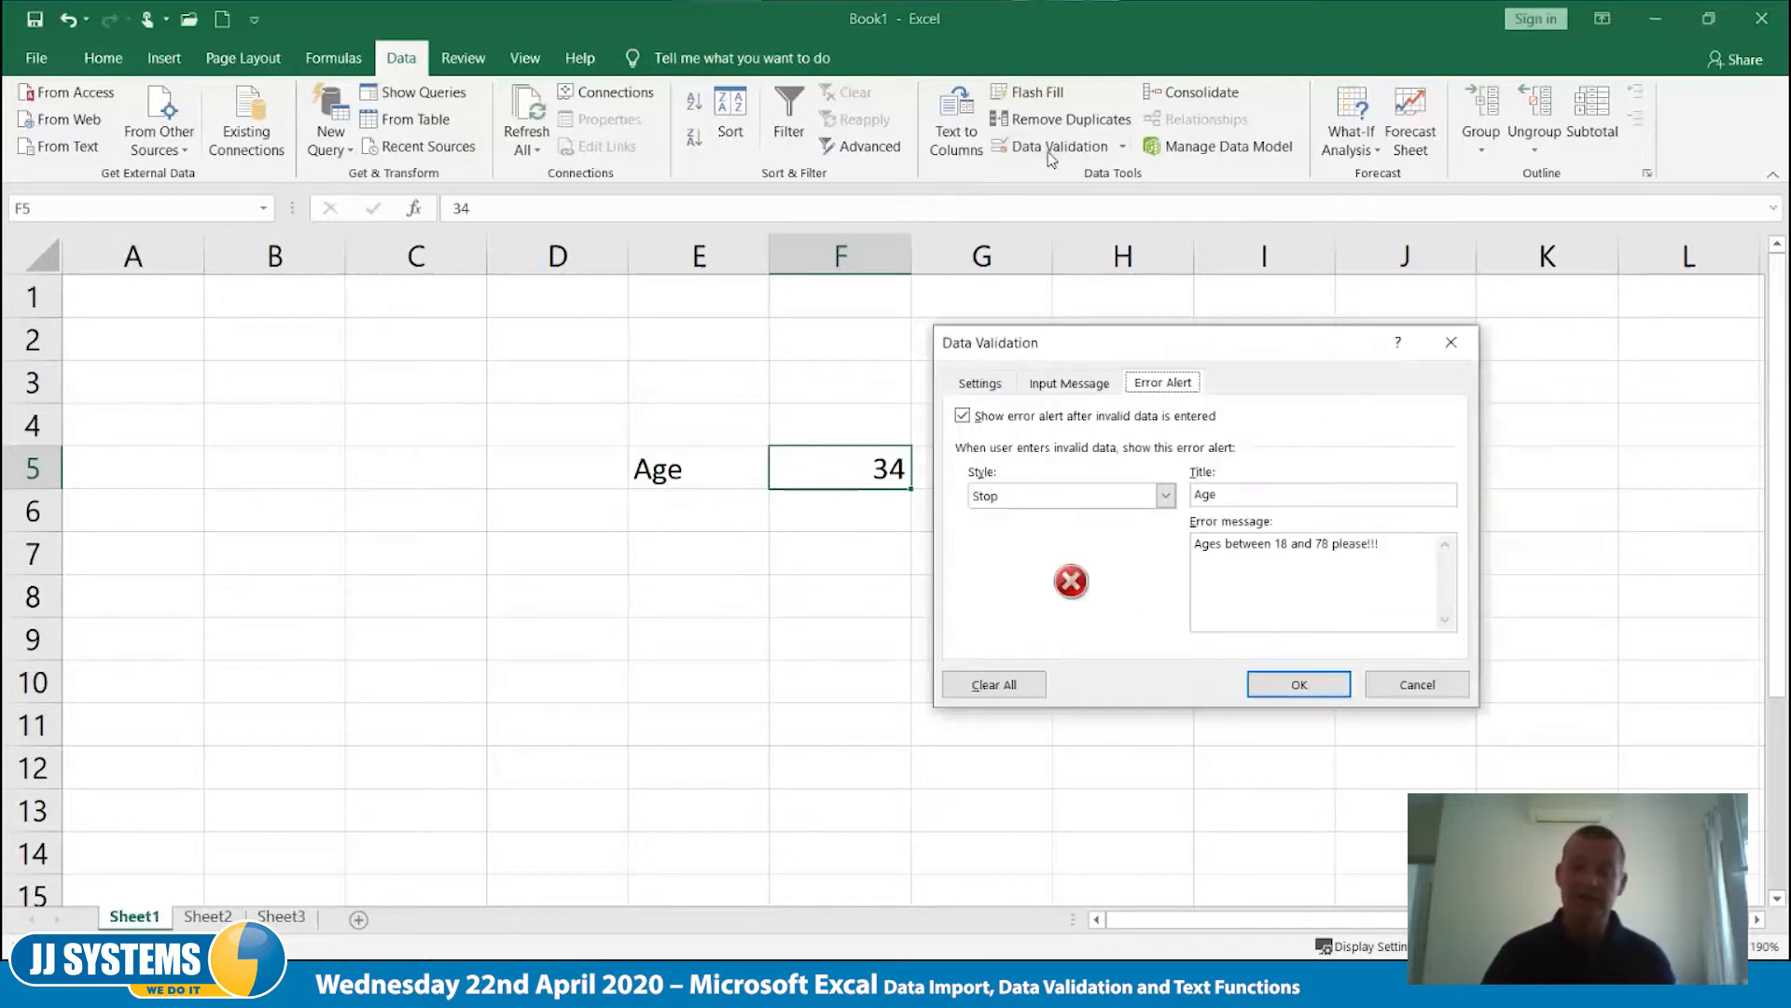
{"action": "left_click", "coordinate": [1167, 496]}
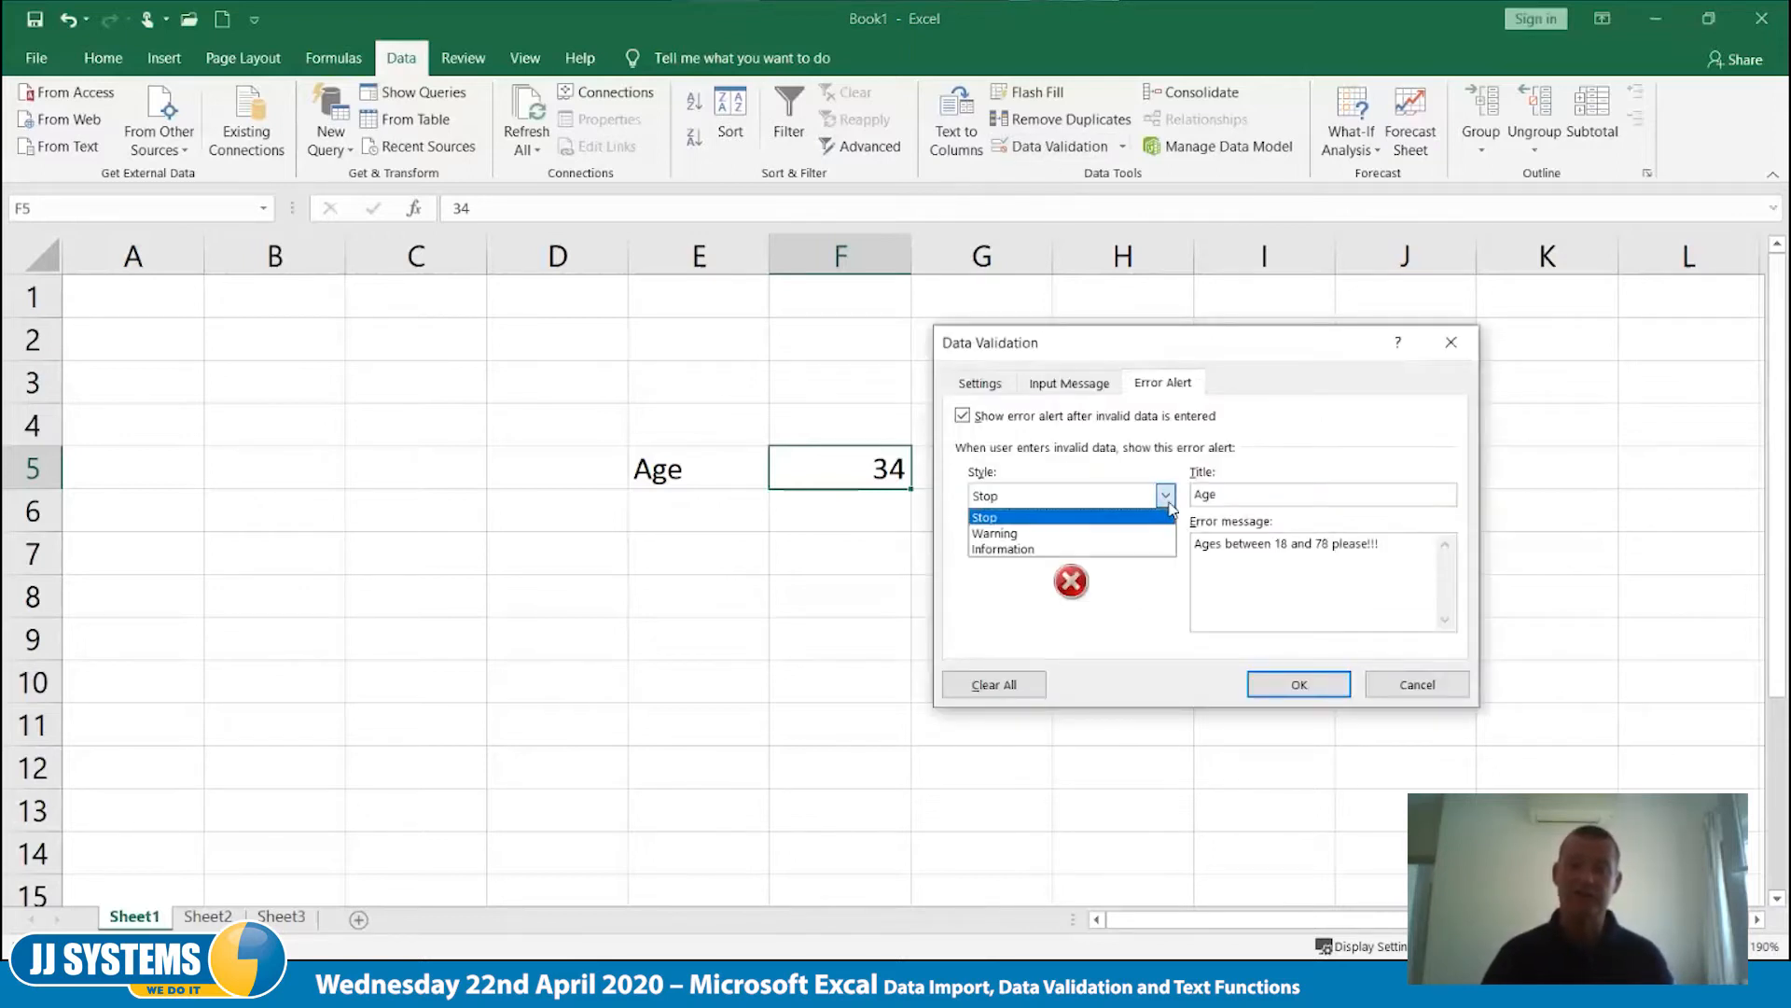
{"action": "left_click", "coordinate": [1026, 534]}
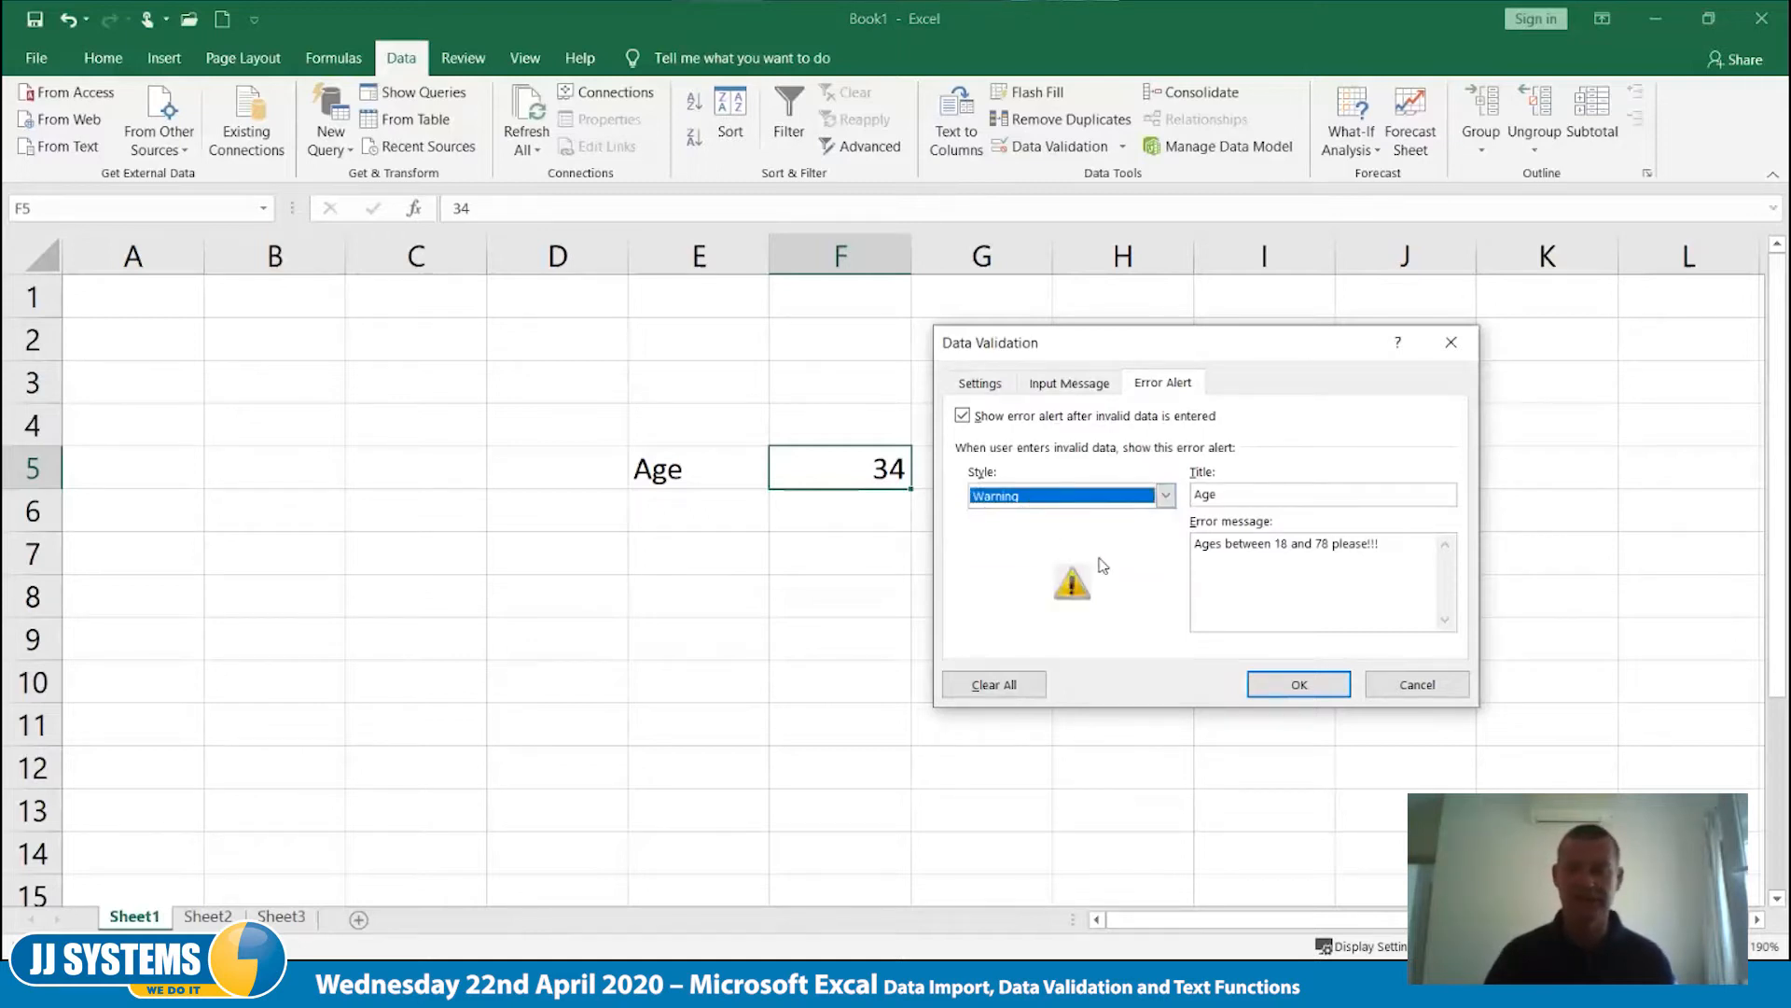
{"action": "left_click", "coordinate": [1282, 688]}
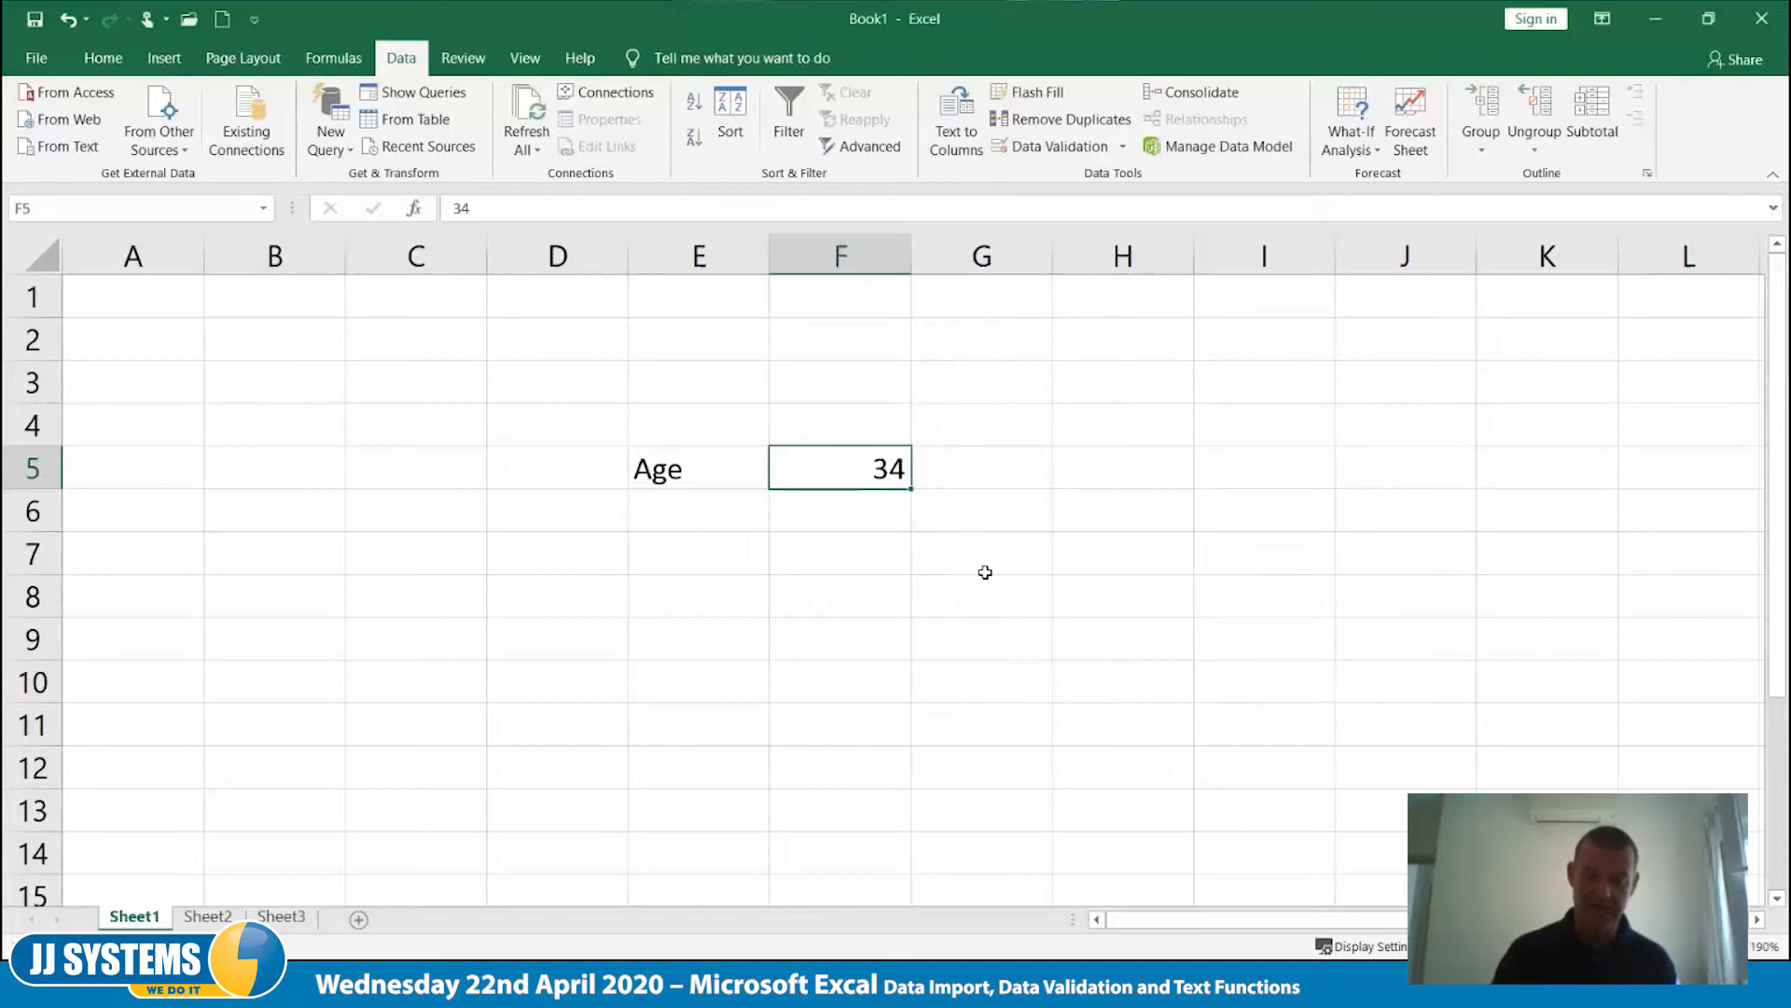
- Enter the out-of-range age 99 in cell F5 and choose to continue despite the warning
{"action": "type", "text": "99"}
{"action": "key", "text": "Return"}
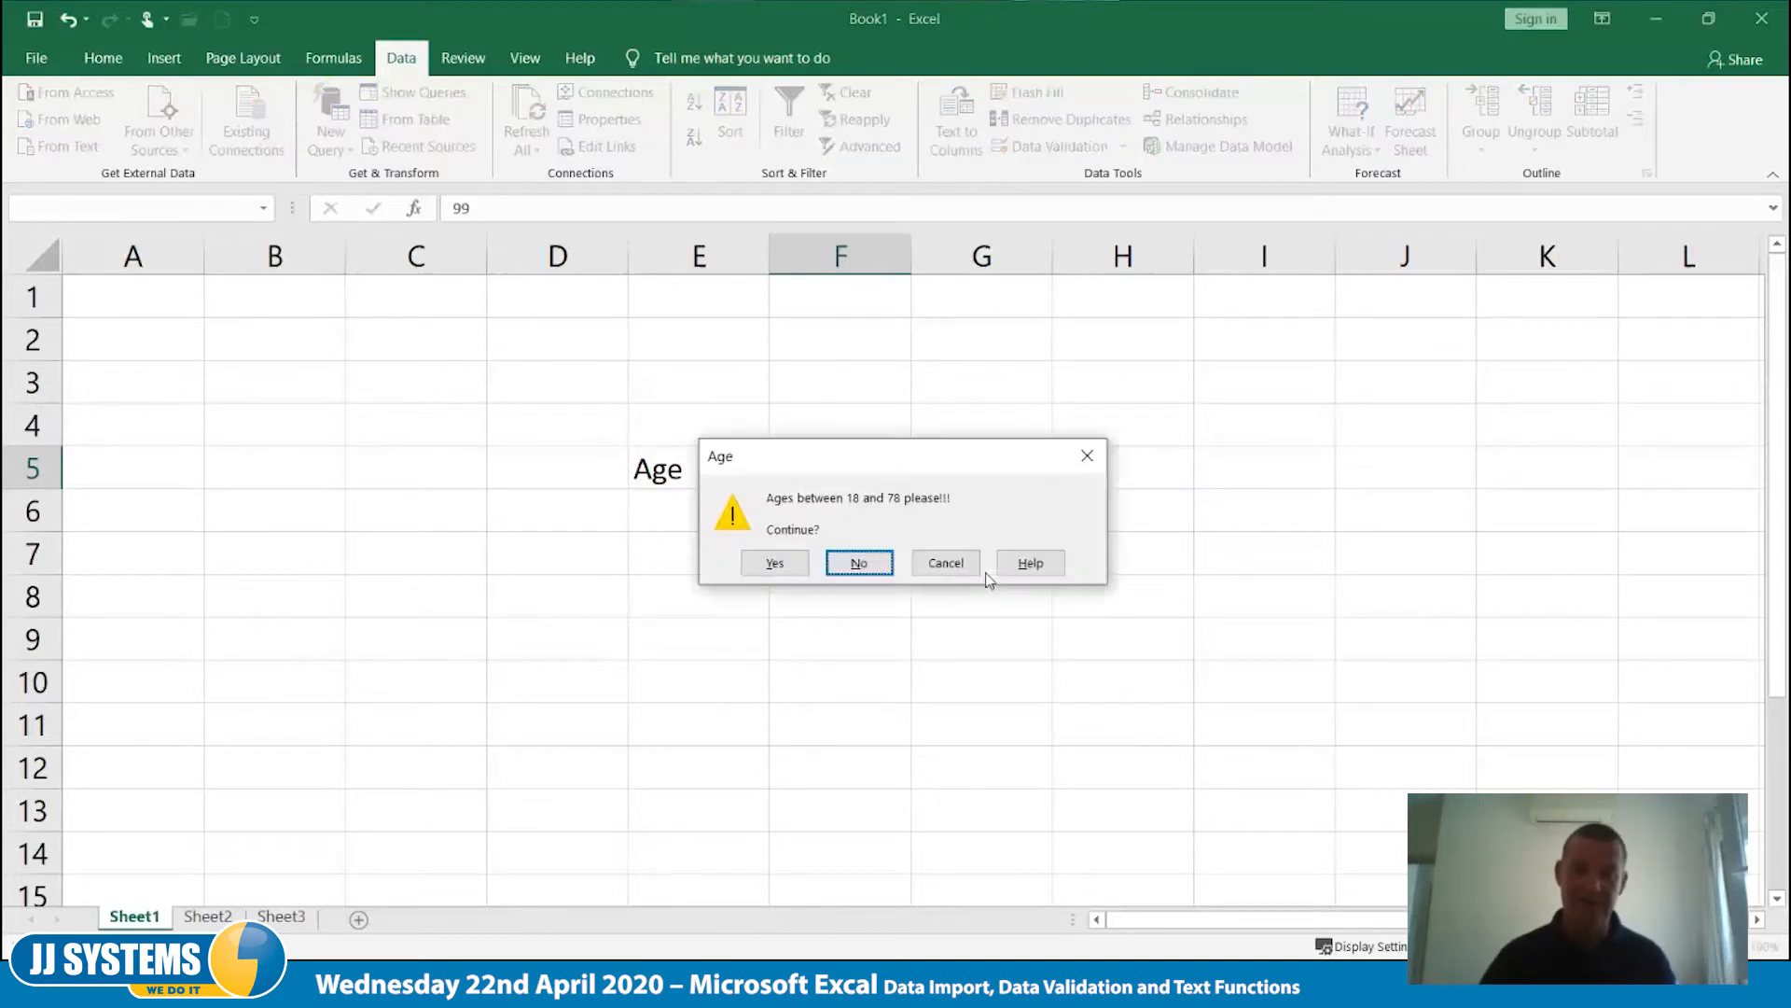
{"action": "left_click", "coordinate": [774, 564]}
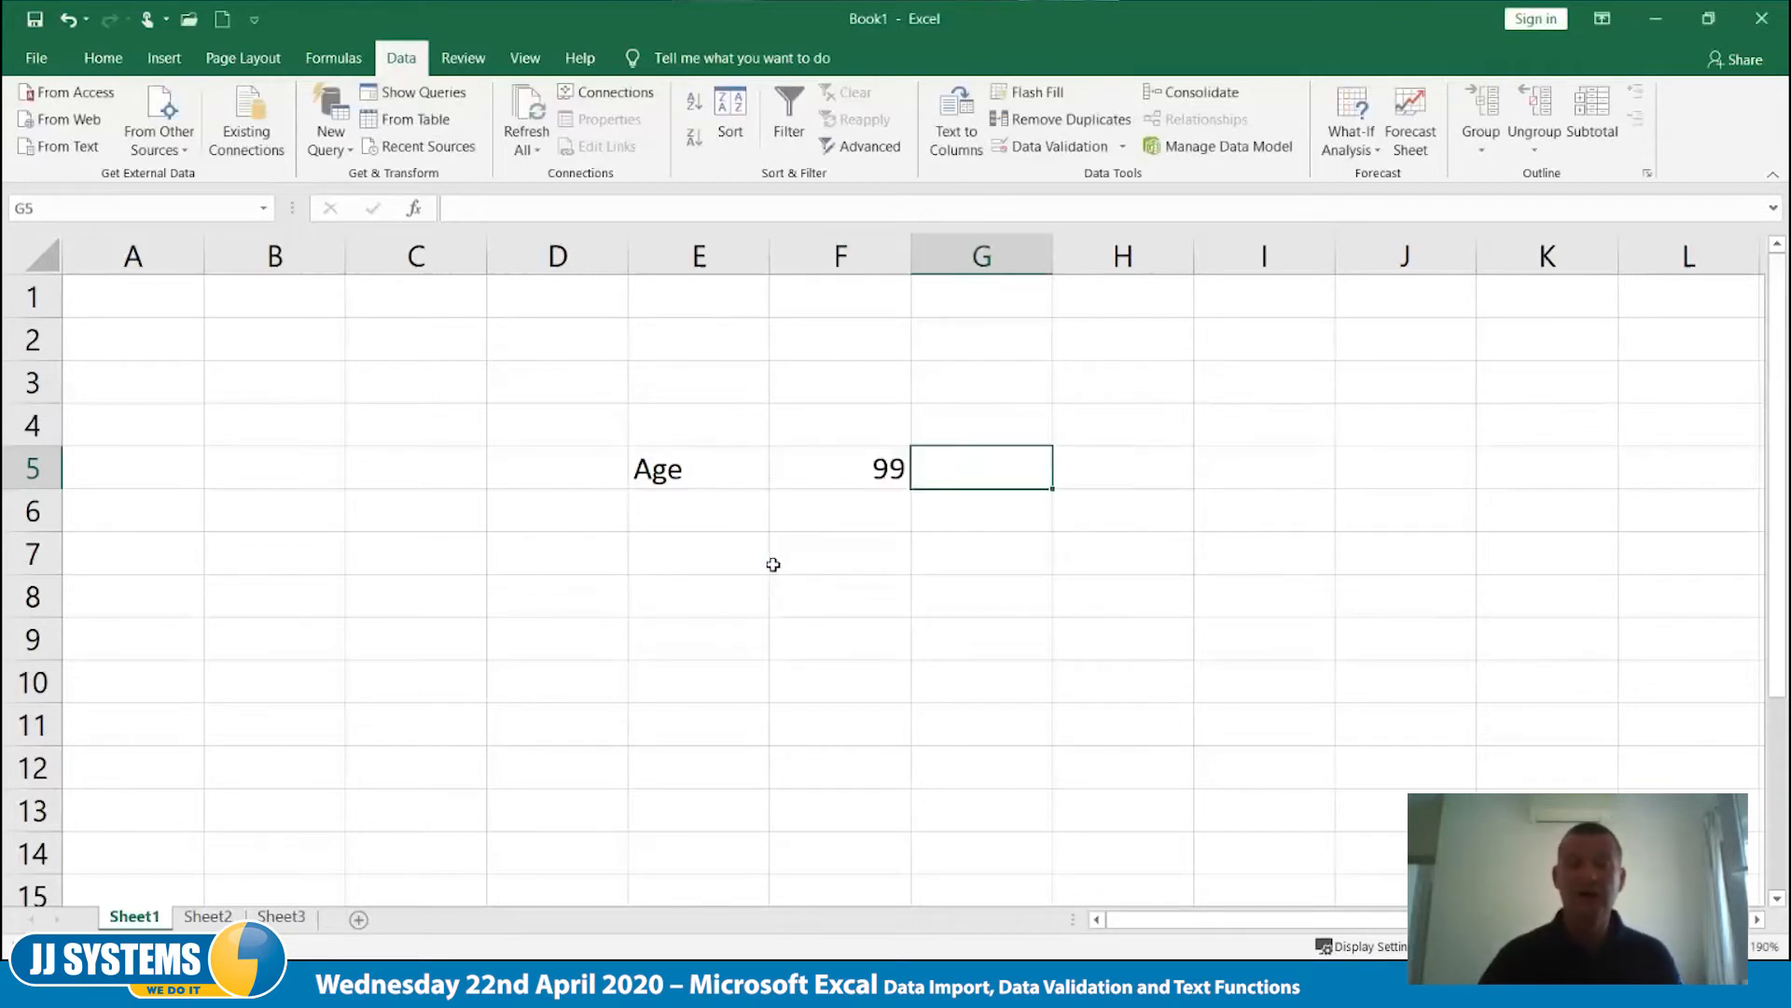
- Change the error alert style of F5's data validation to Information
{"action": "left_click", "coordinate": [868, 464]}
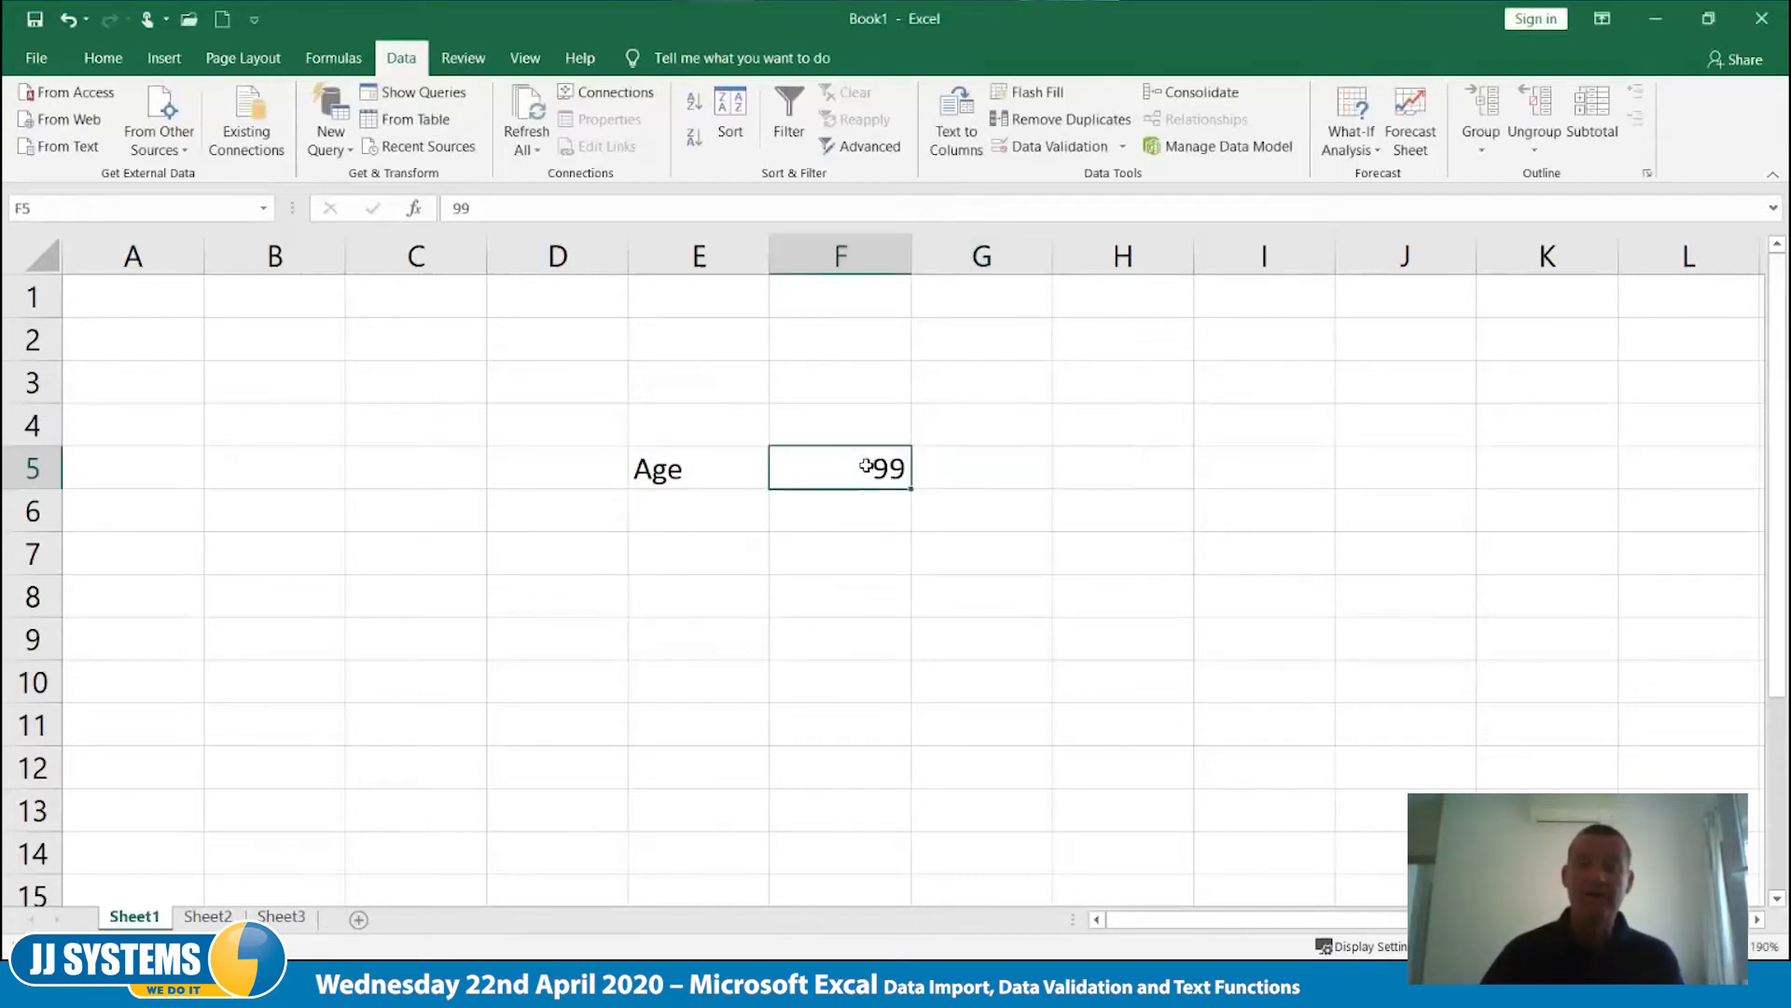
{"action": "left_click", "coordinate": [1039, 149]}
{"action": "left_click", "coordinate": [1165, 496]}
{"action": "left_click", "coordinate": [1035, 551]}
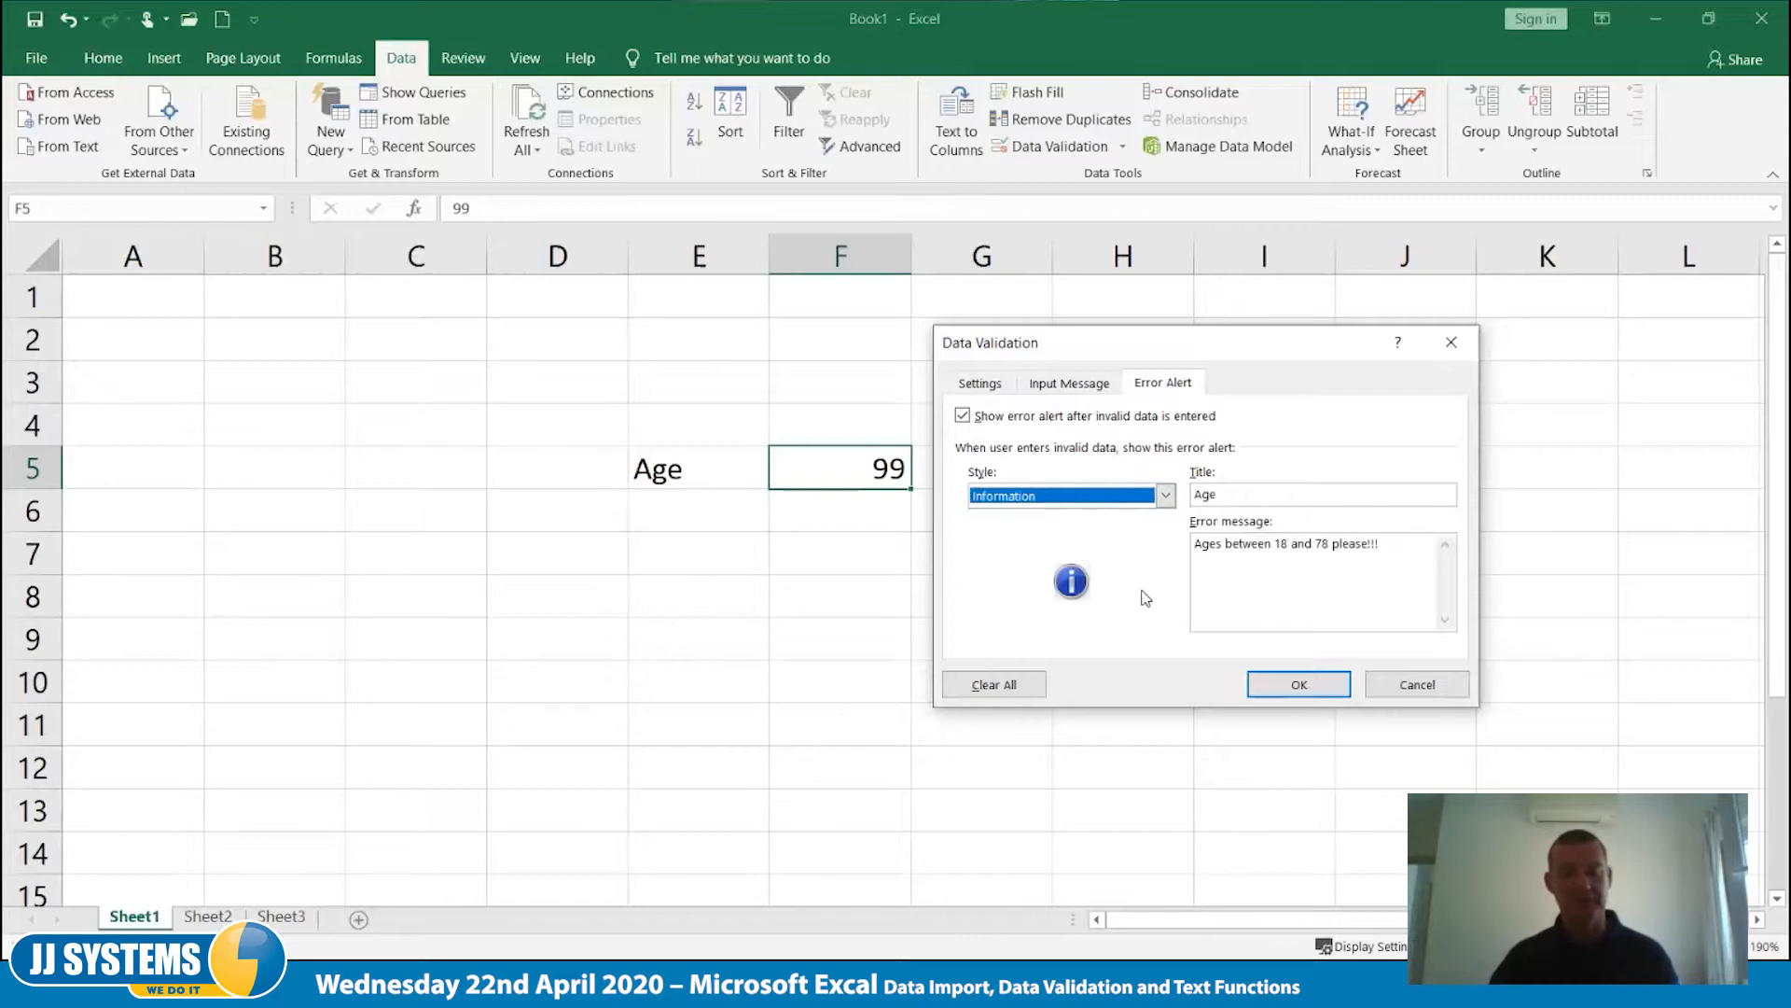
{"action": "left_click", "coordinate": [1297, 685]}
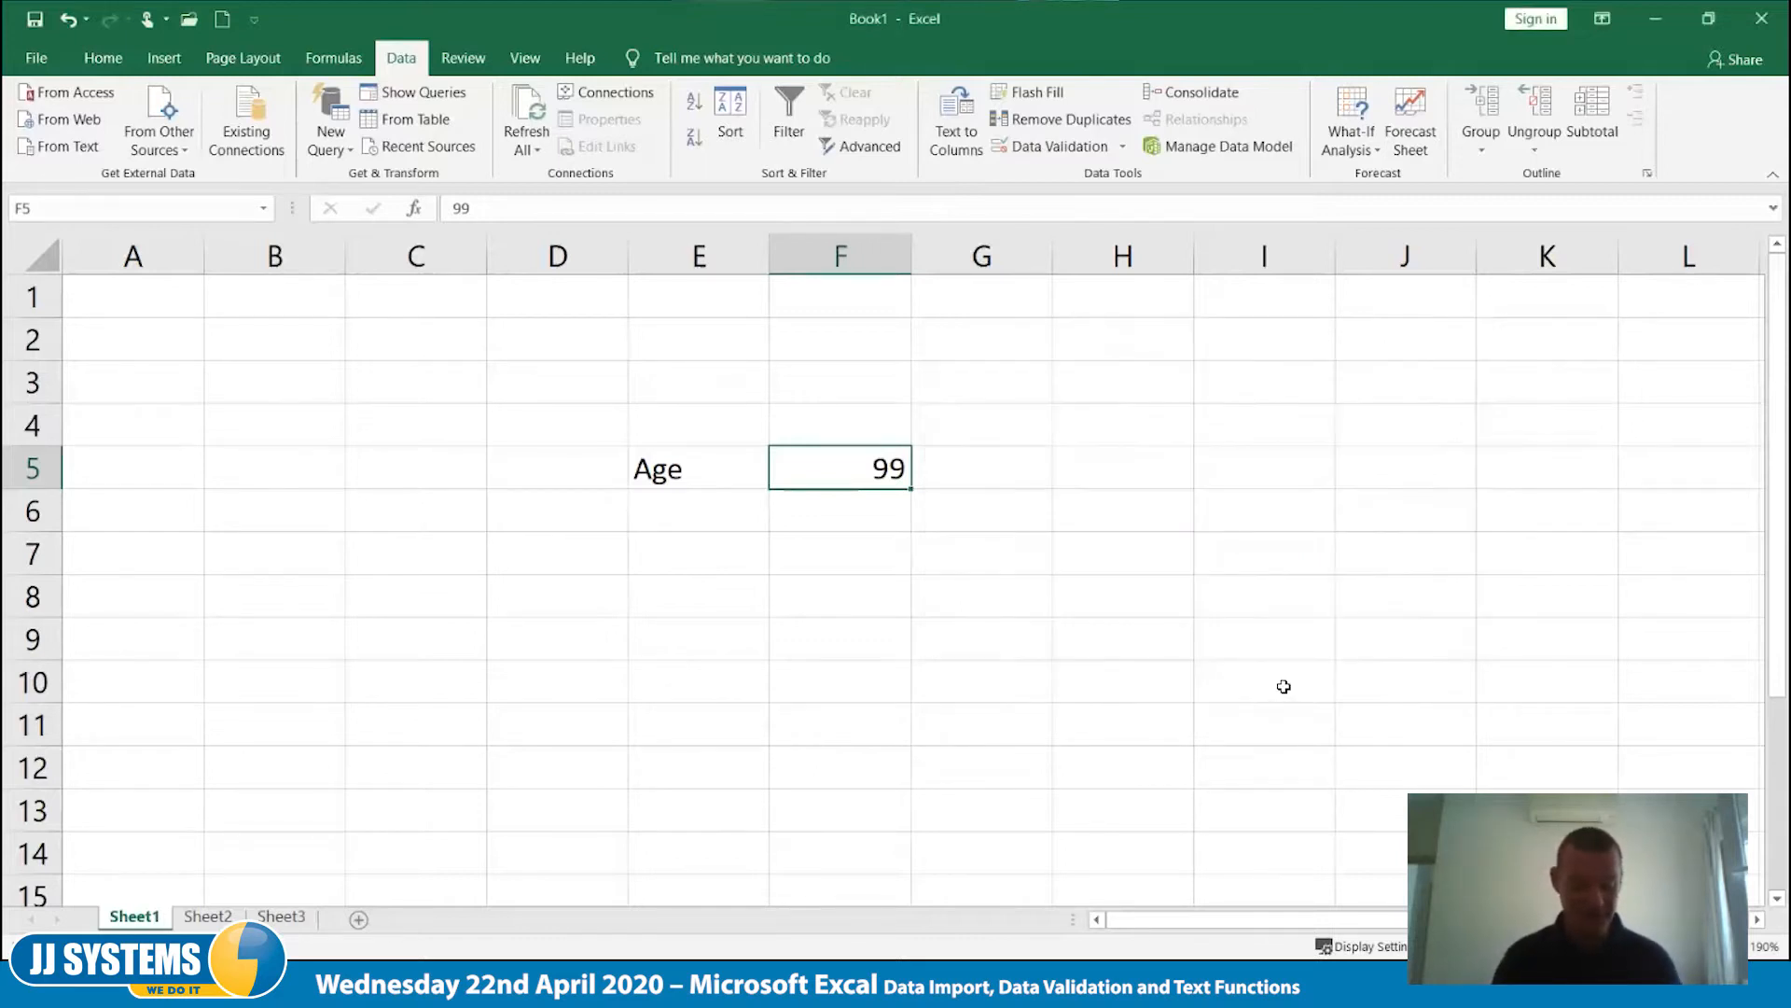
- Enter the out-of-range age 16 in cell F5 and accept the information alert
{"action": "type", "text": "16"}
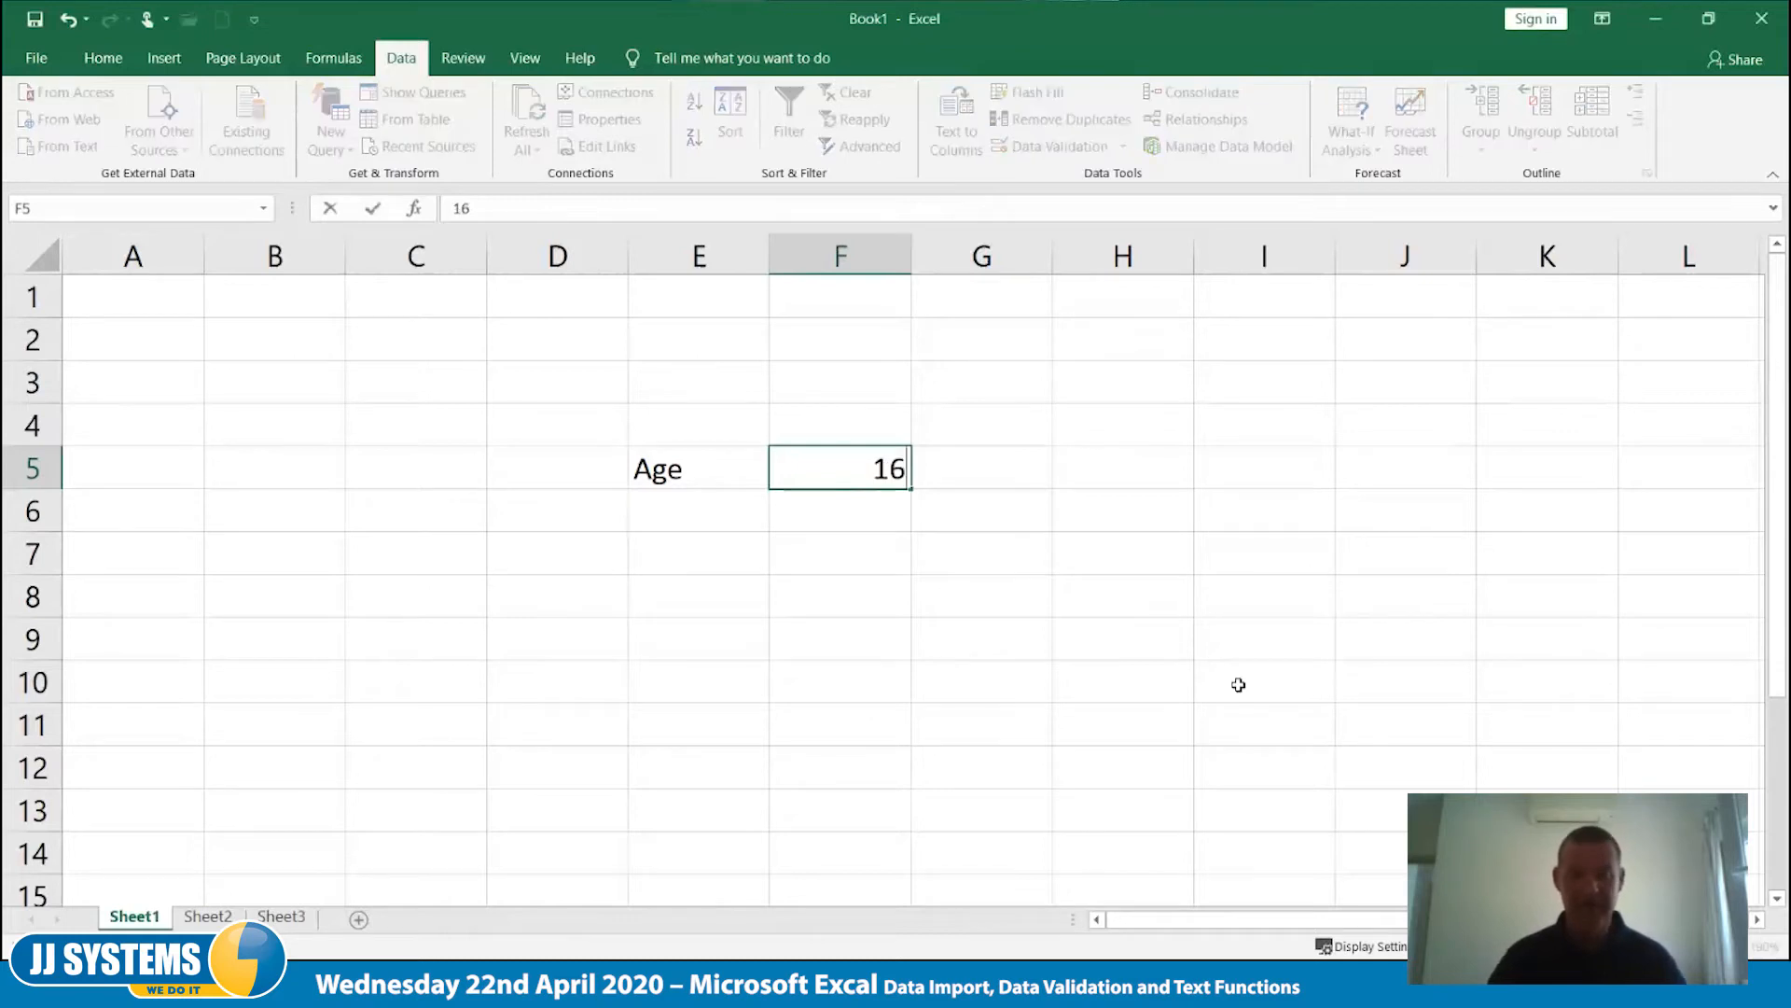
{"action": "key", "text": "Return"}
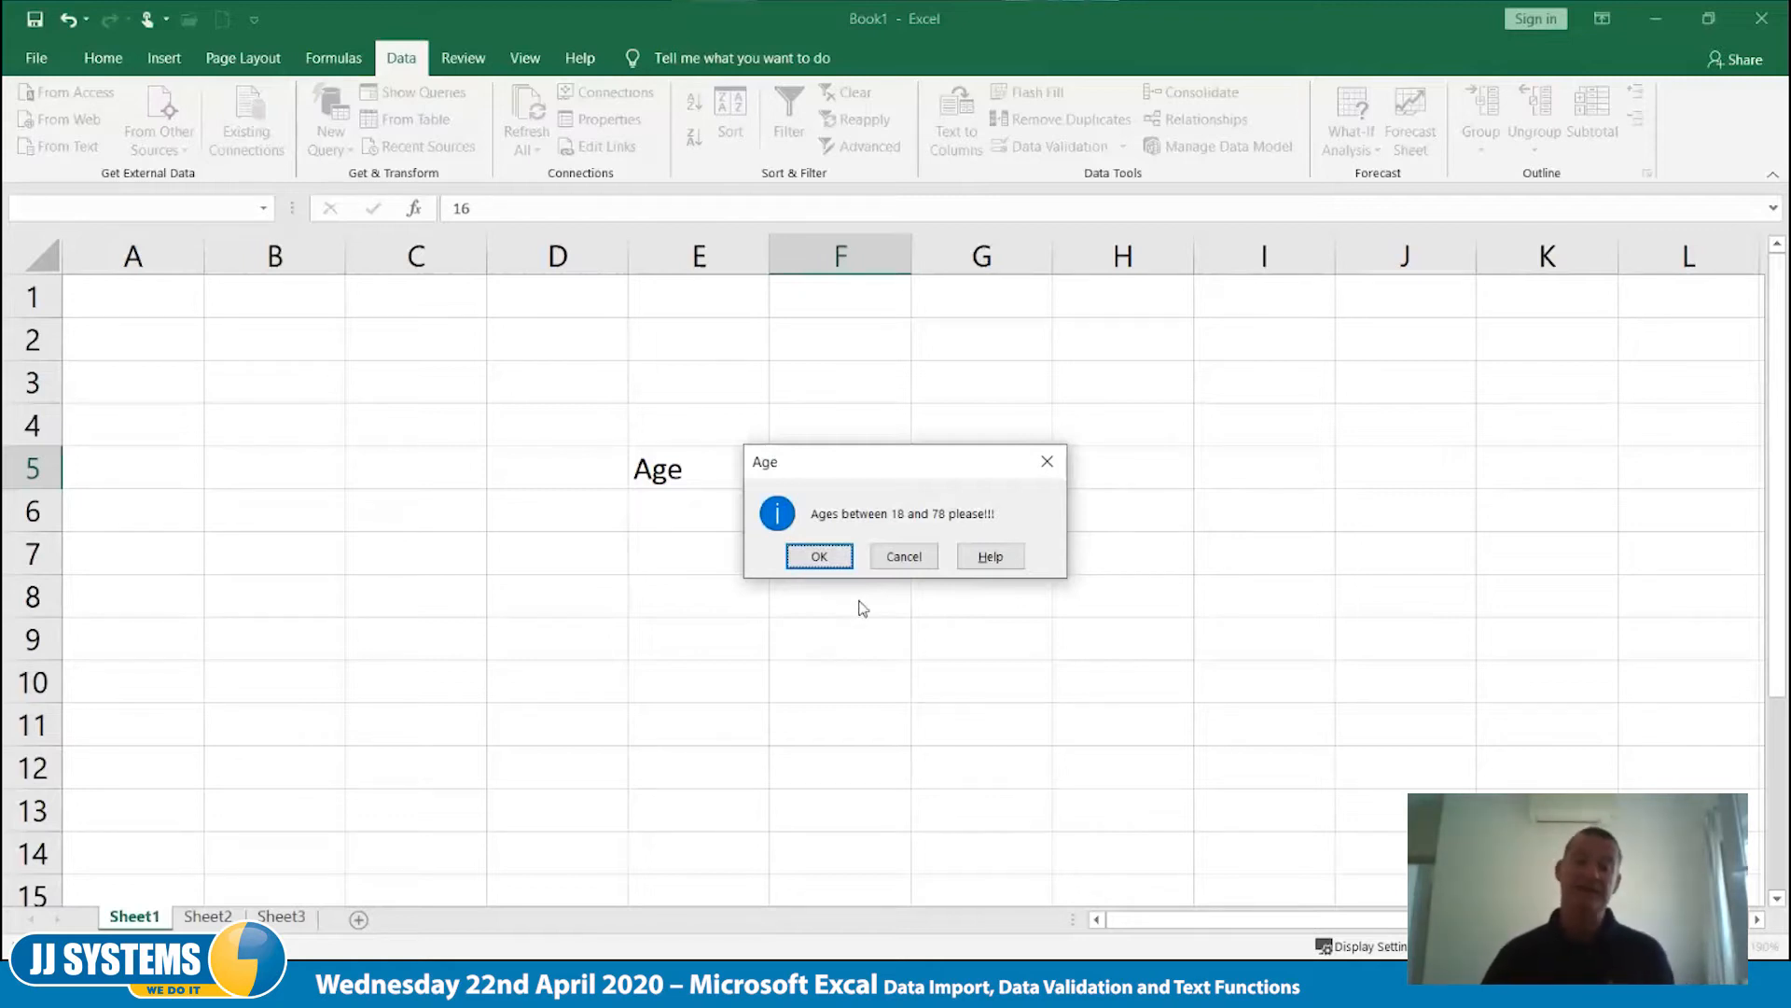
{"action": "left_click", "coordinate": [818, 557]}
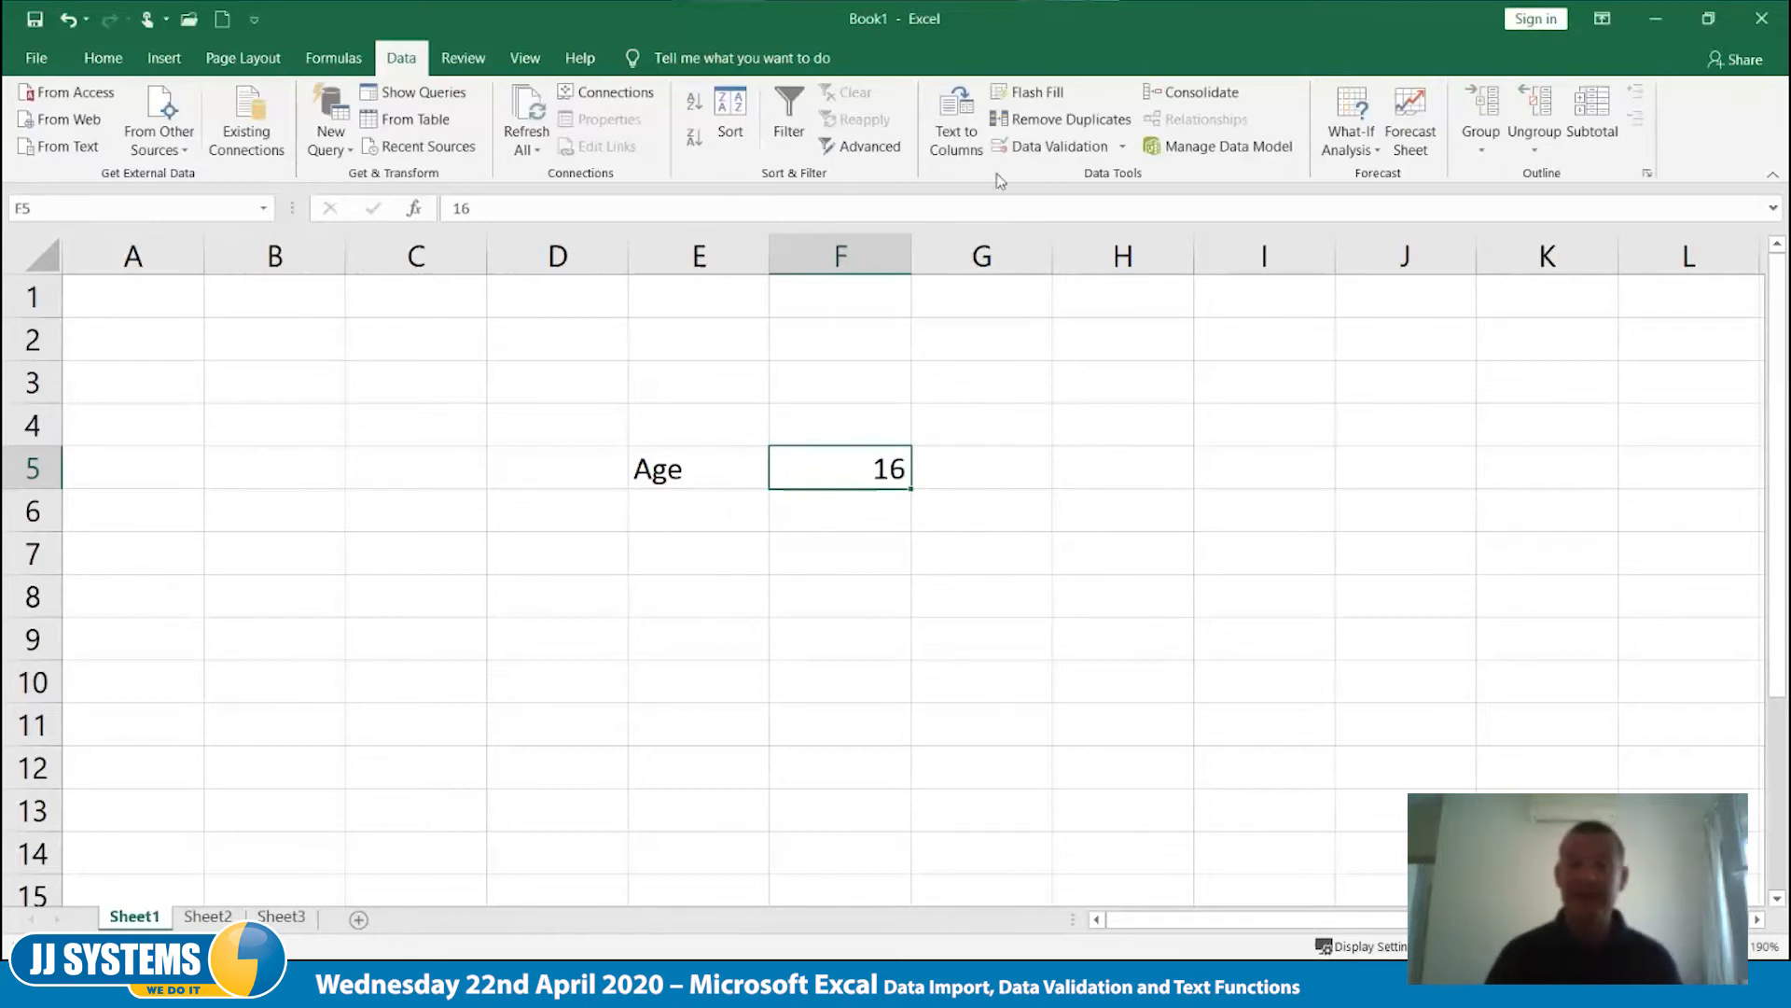
- Give F5's data validation an input message titled "Age" with the text "Please enter an employee age from 18 to 78."
{"action": "left_click", "coordinate": [1042, 150]}
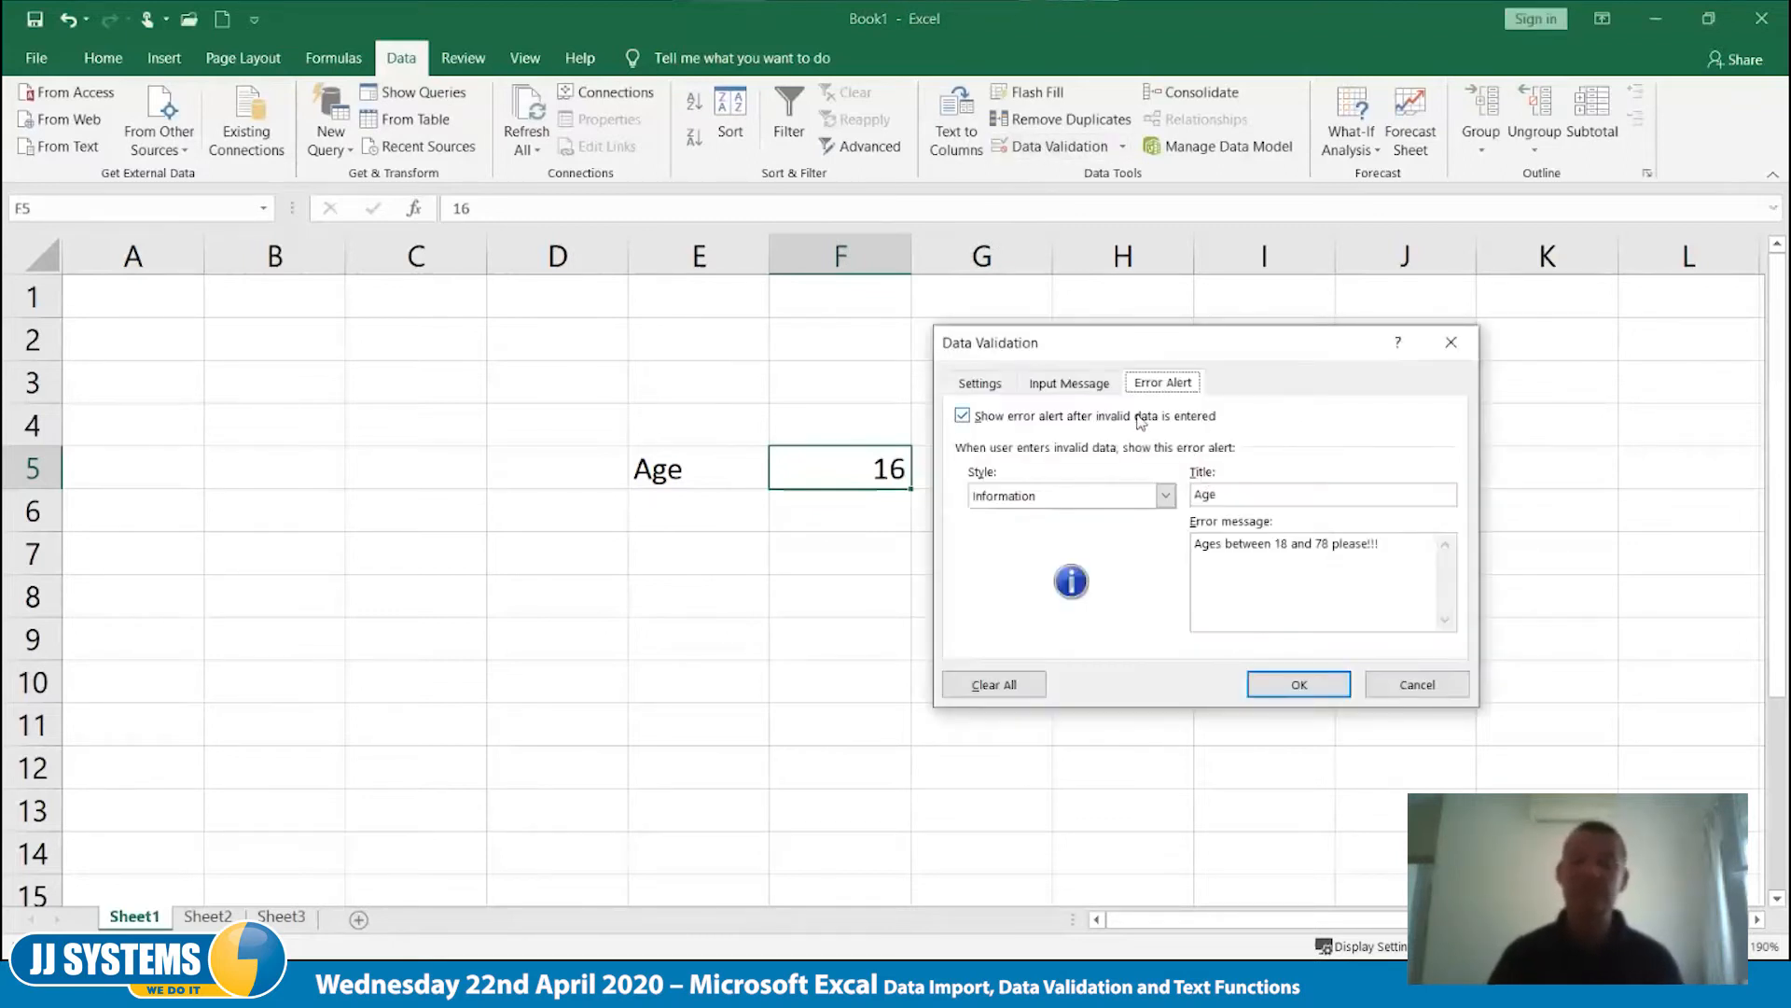
{"action": "left_click", "coordinate": [1079, 393]}
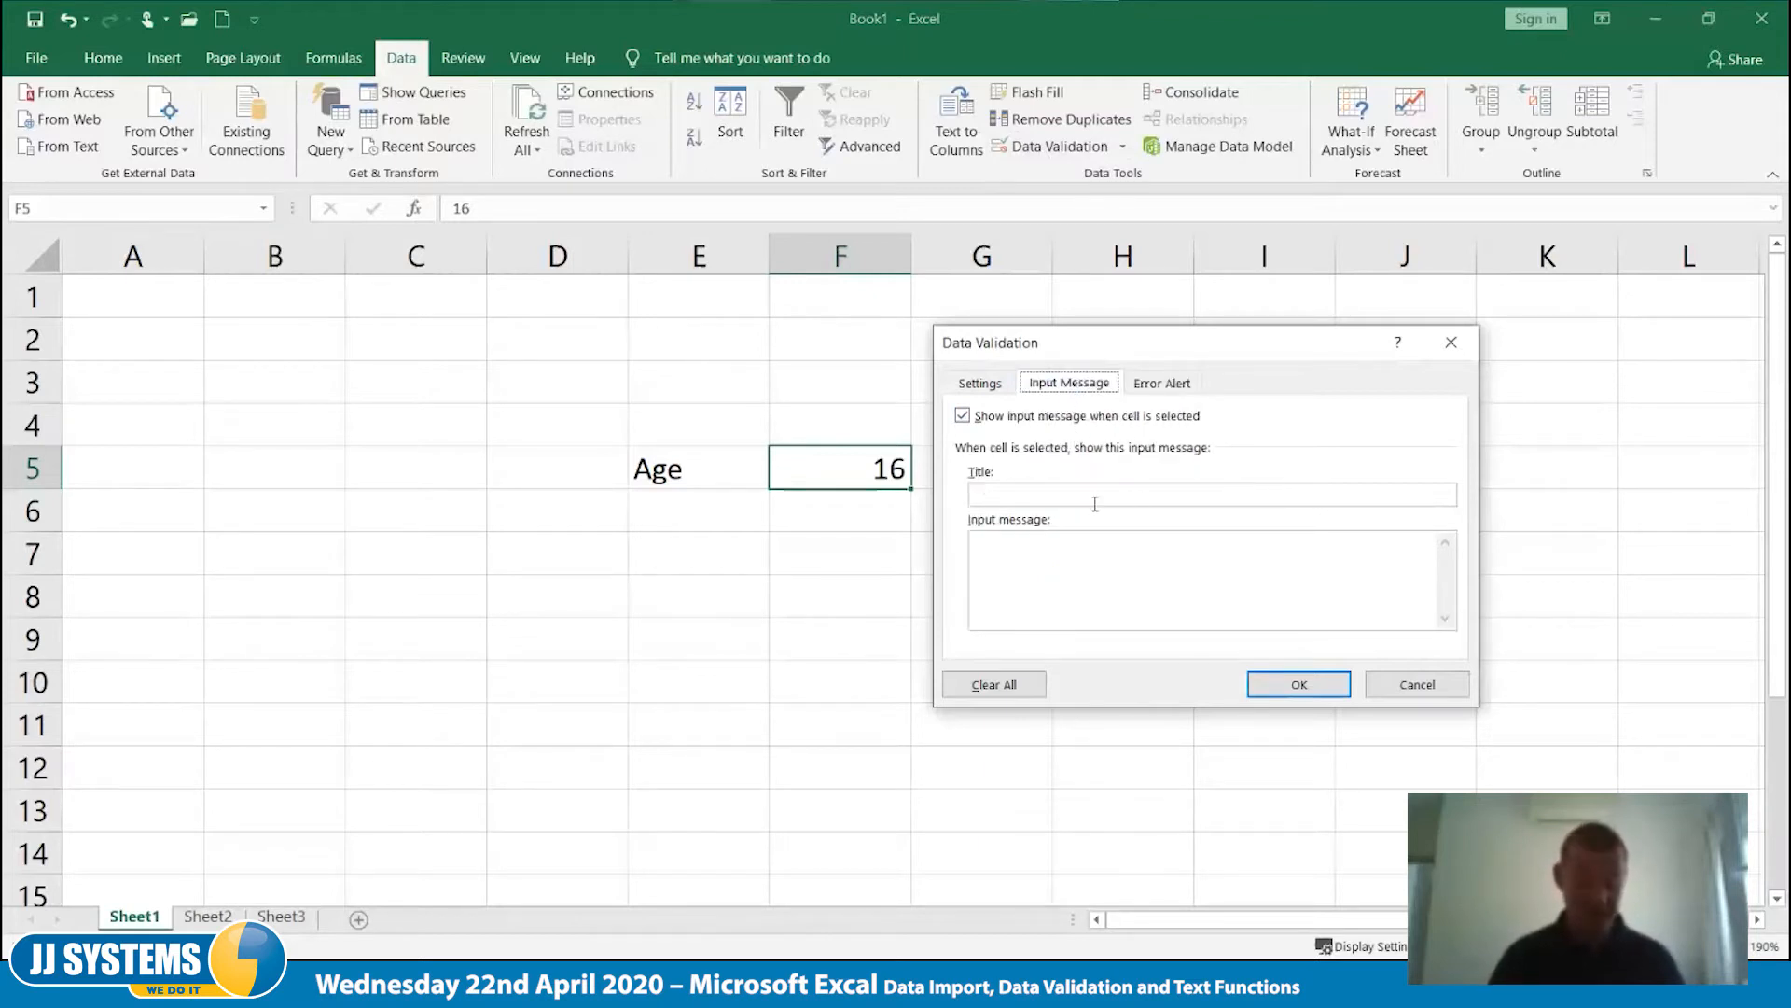
{"action": "type", "text": "Age"}
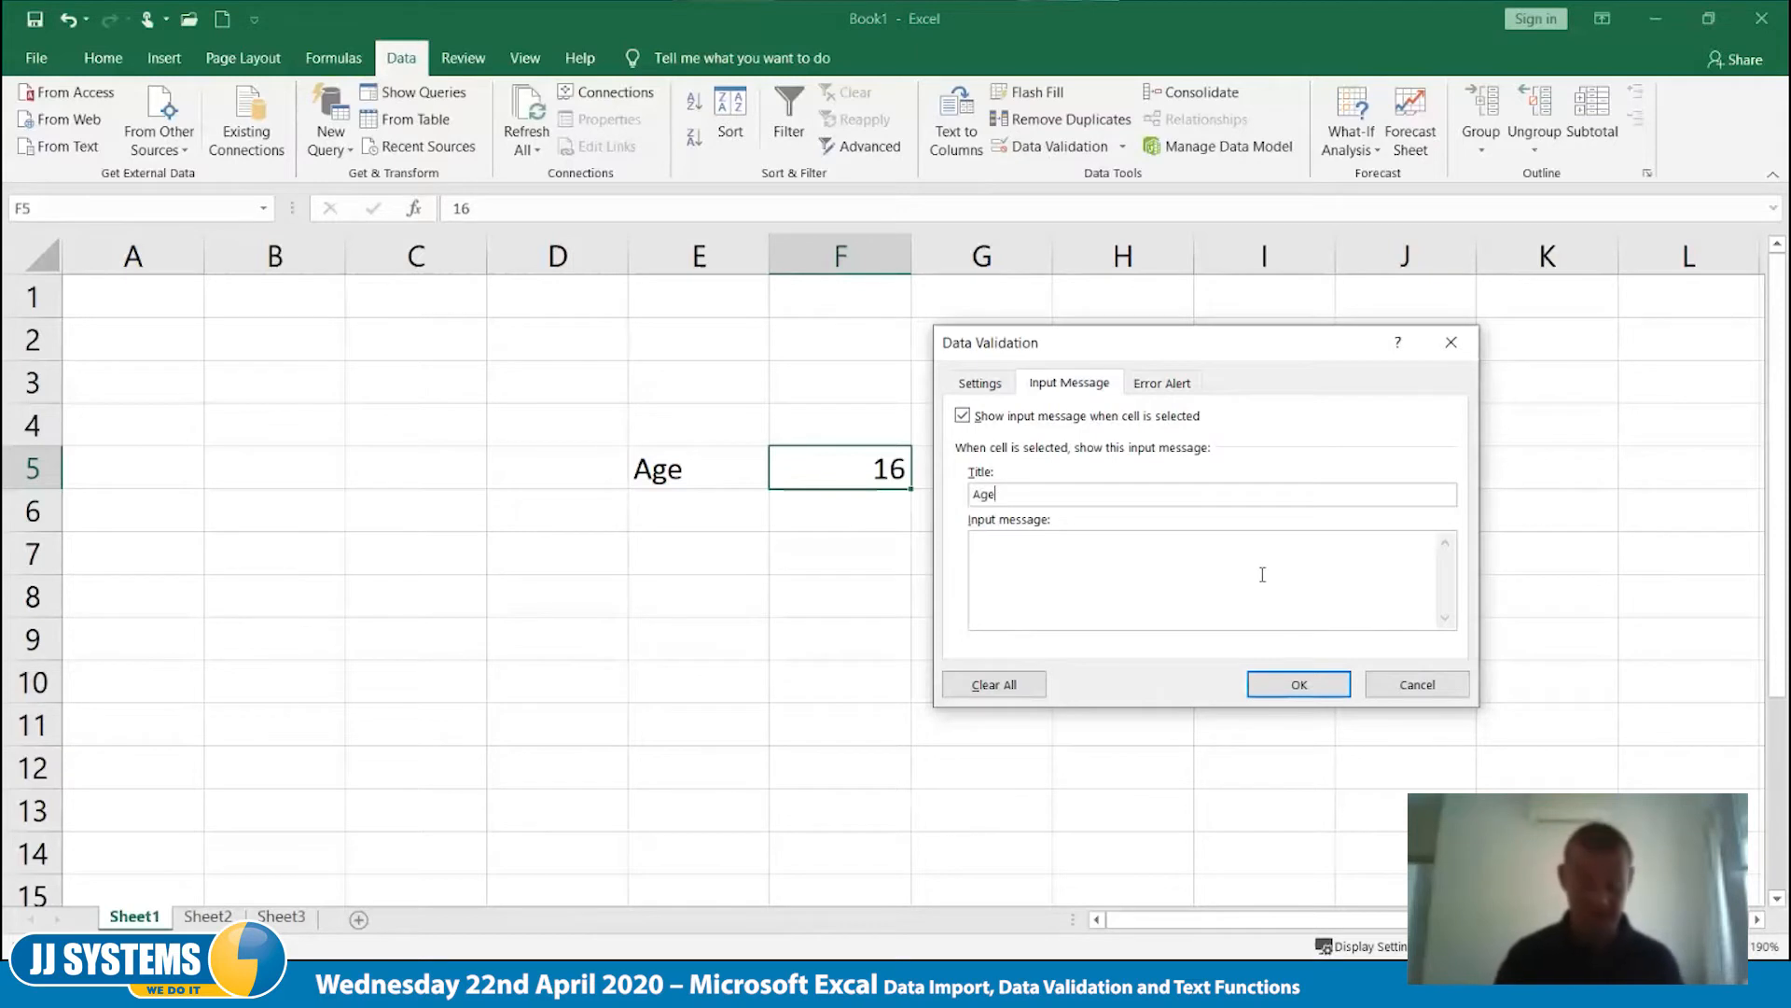
{"action": "type", "text": "Please enter an employee"}
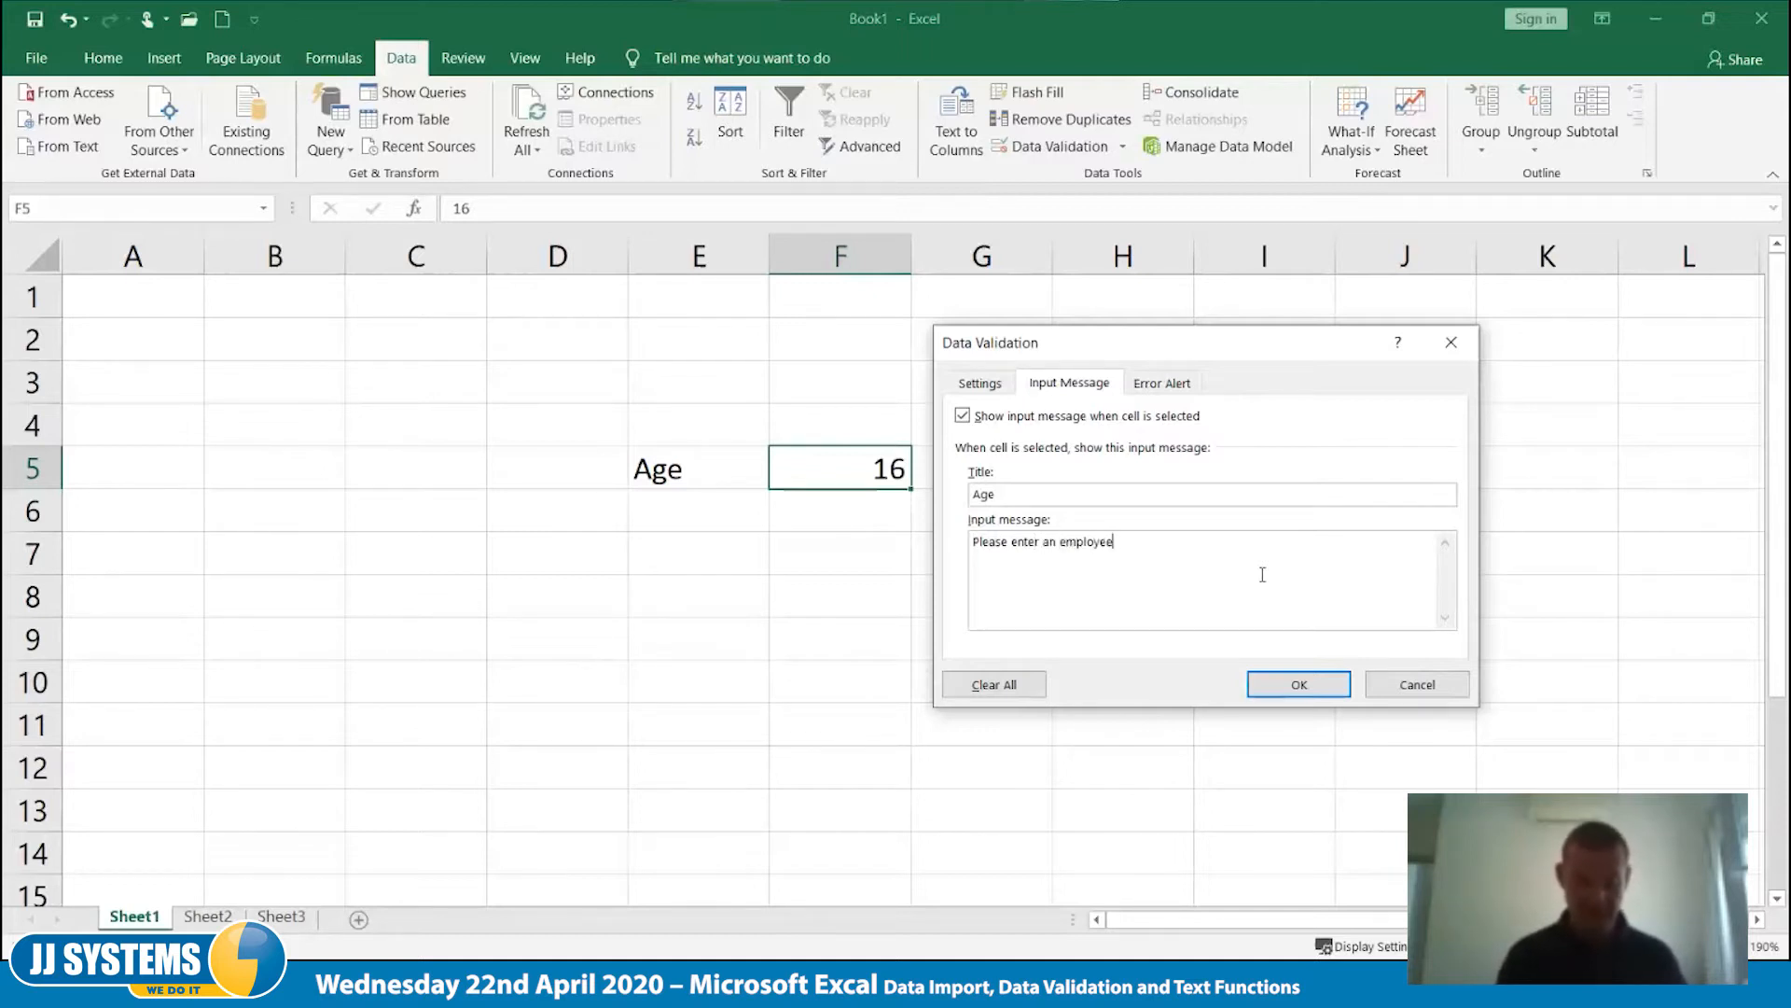
{"action": "type", "text": " age from 1"}
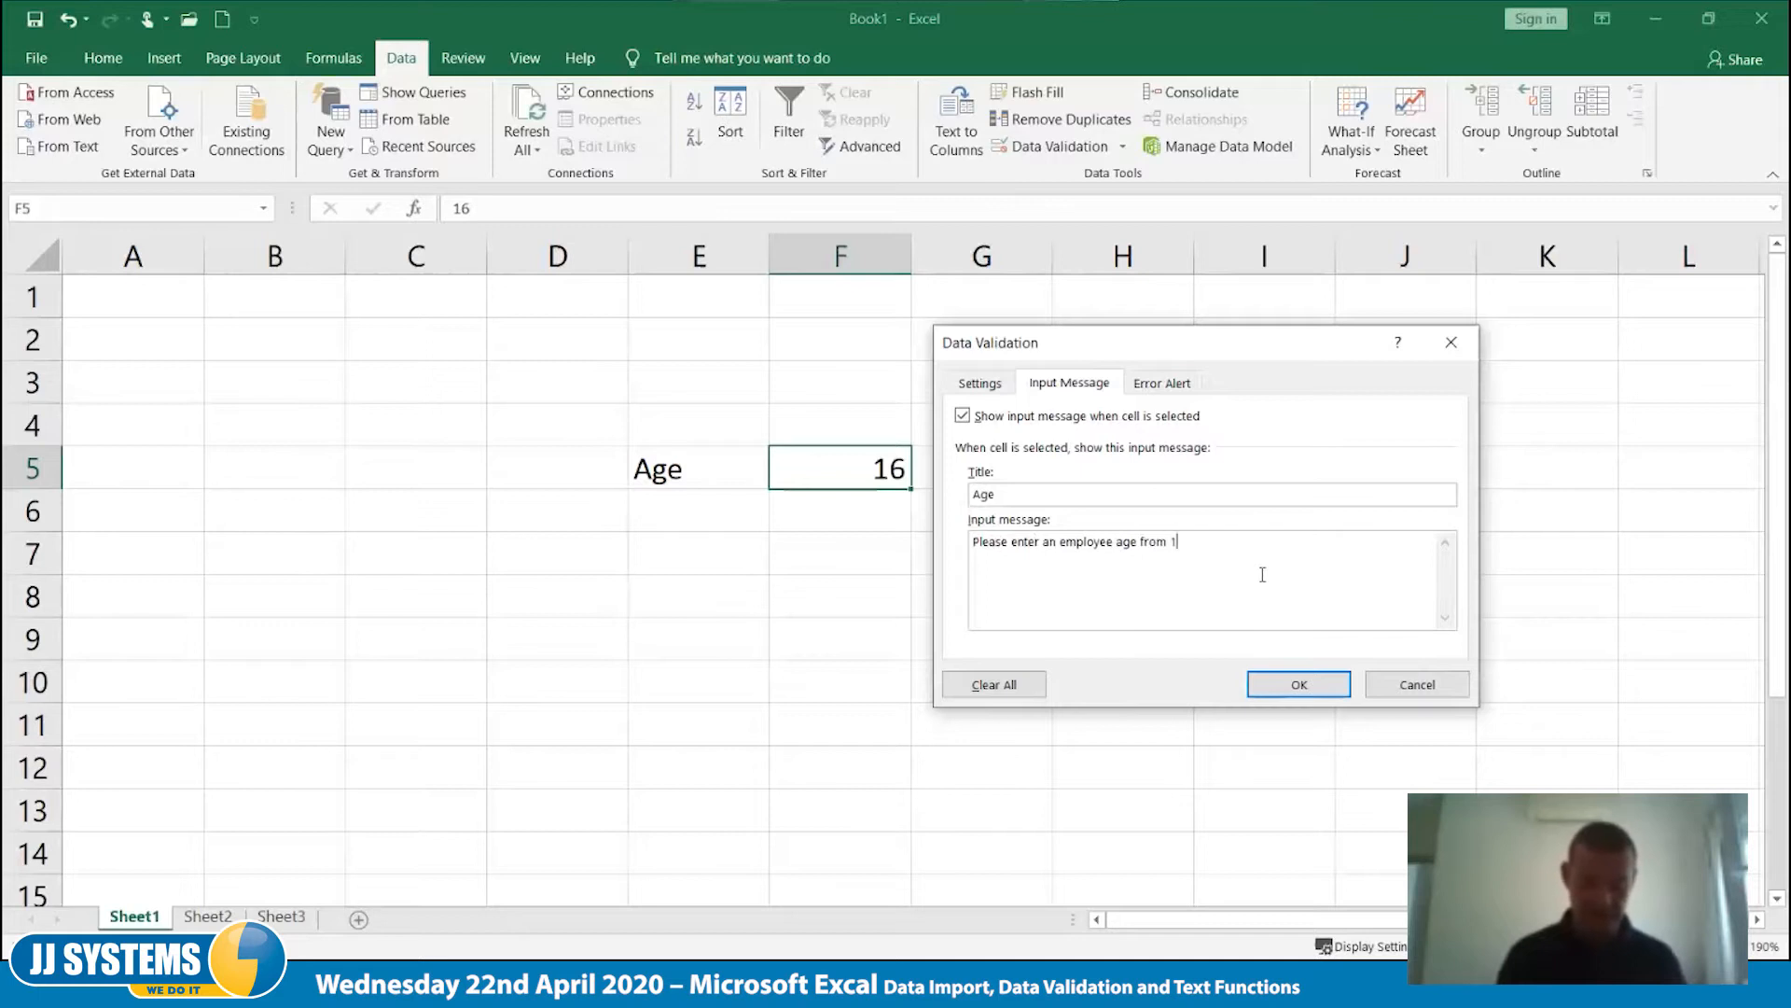
{"action": "type", "text": "8 to 78."}
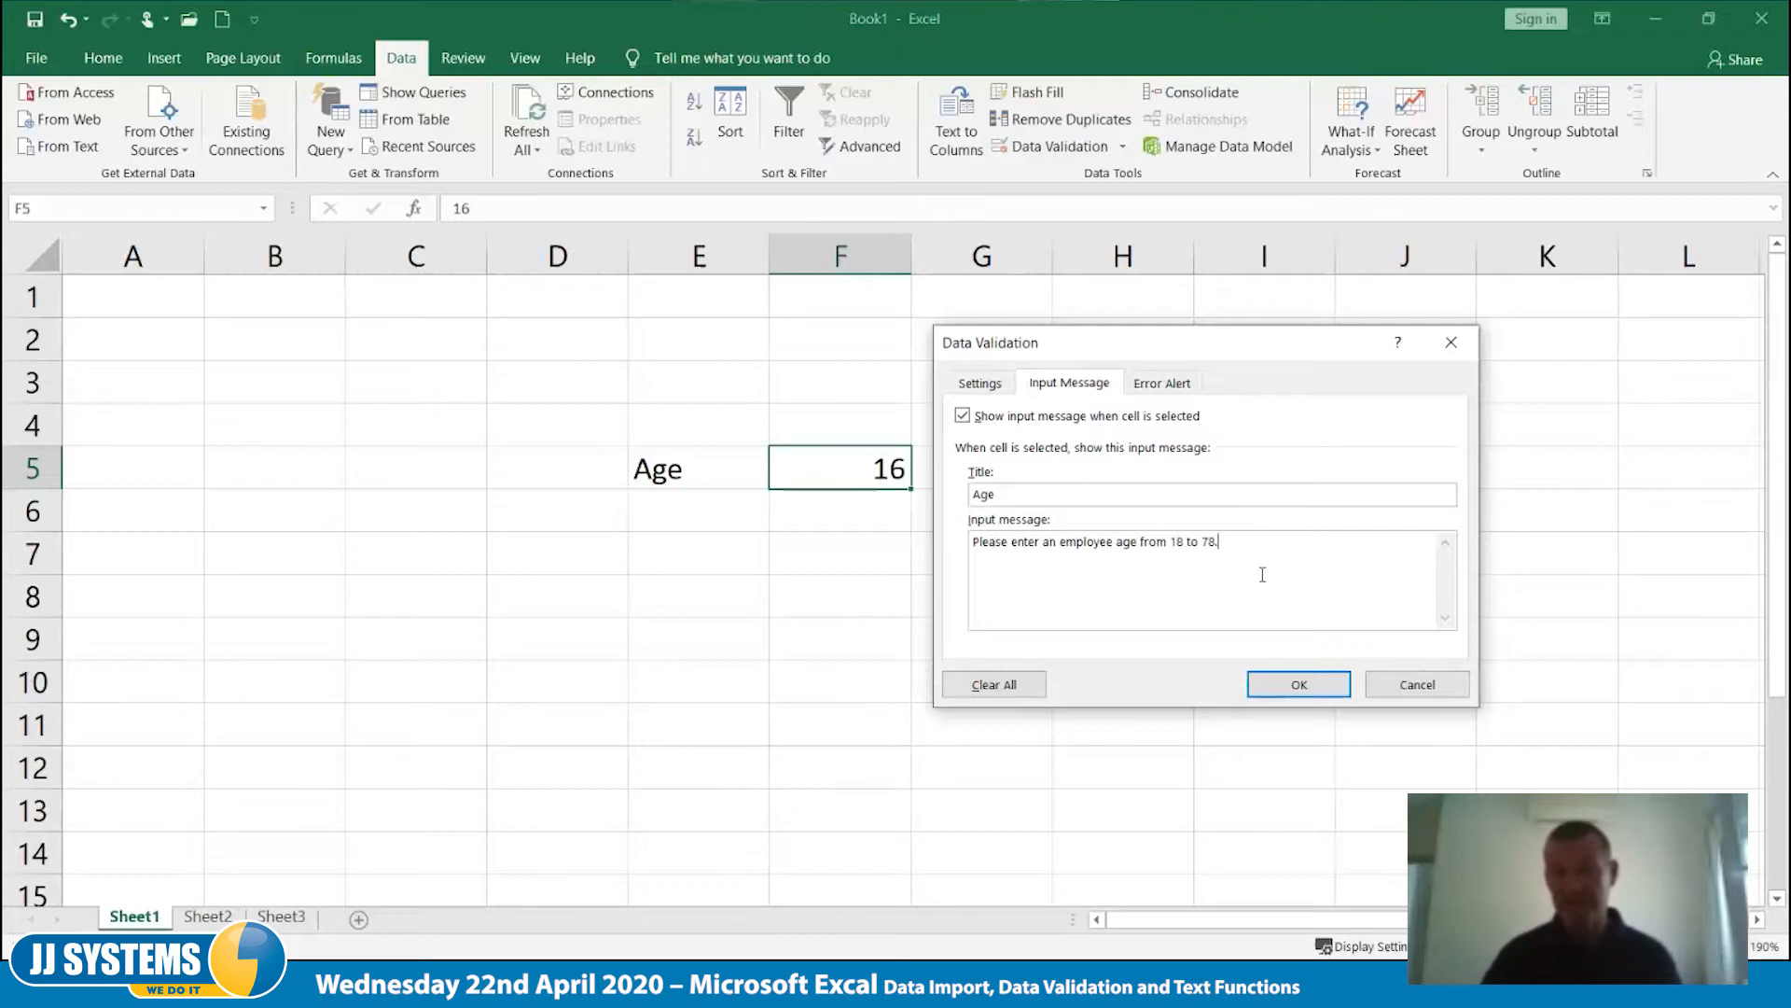
{"action": "left_click", "coordinate": [1303, 702]}
- Check the input message by selecting cell F5 and moving off it to an empty cell
{"action": "left_click", "coordinate": [1287, 754]}
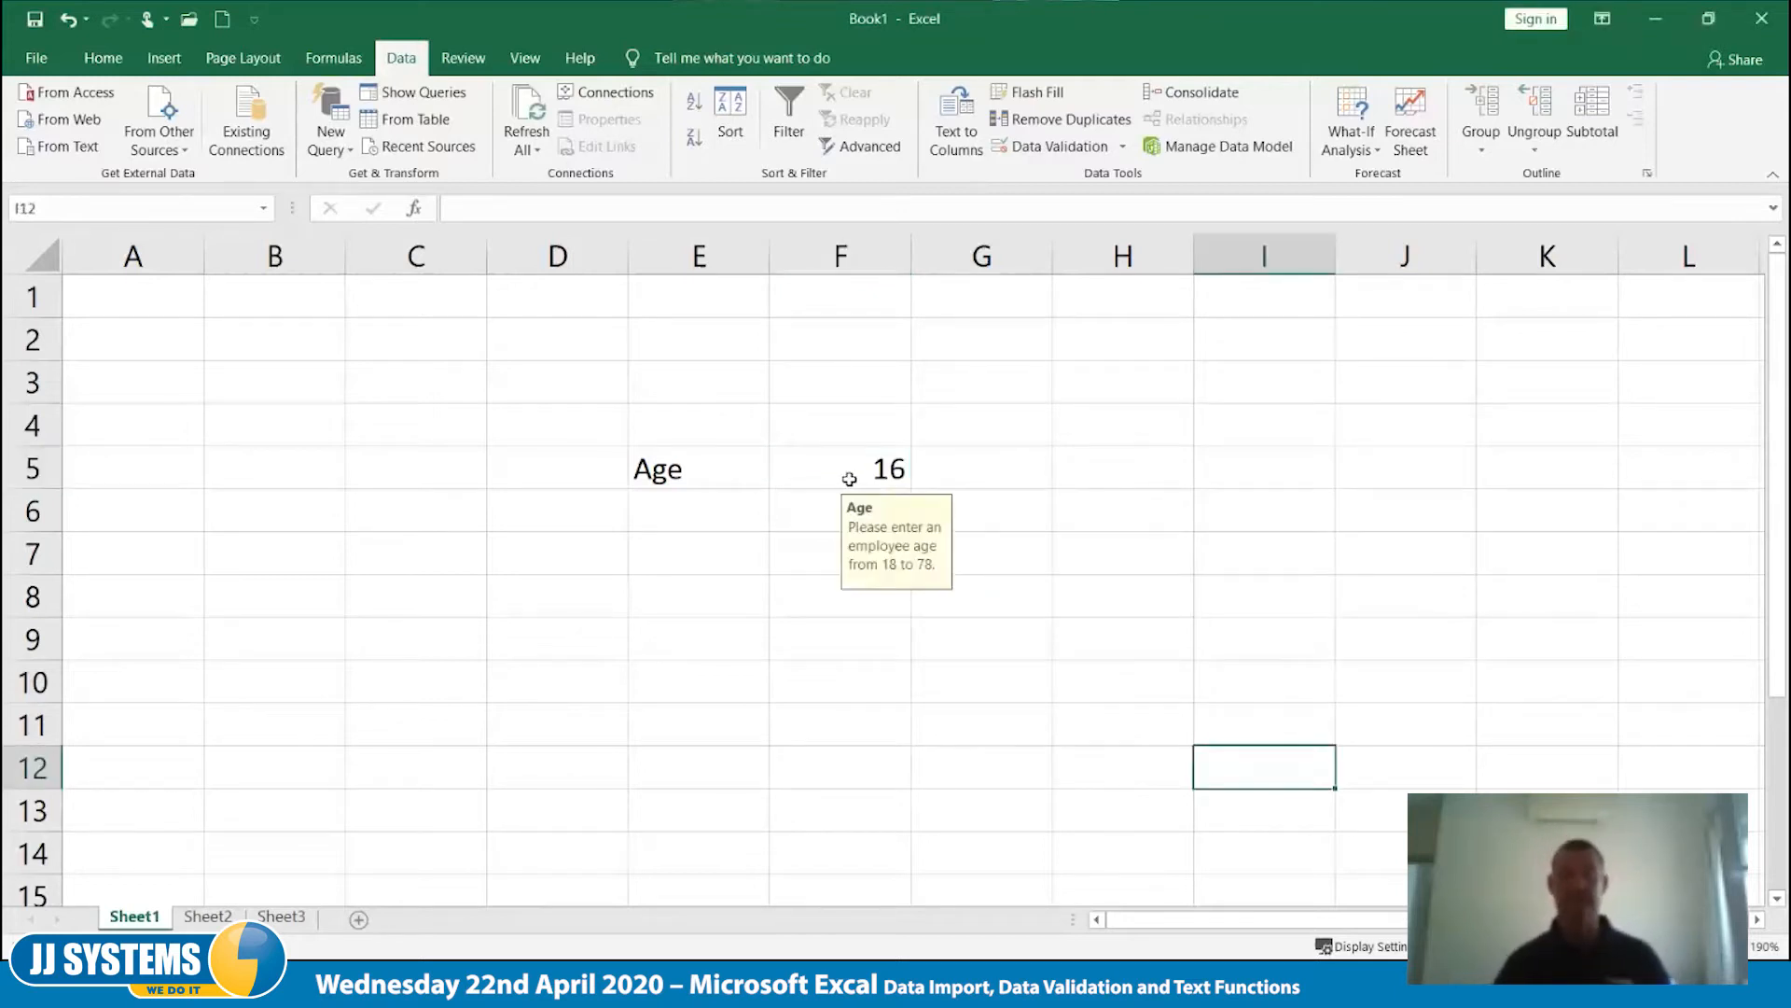
{"action": "left_click", "coordinate": [849, 478]}
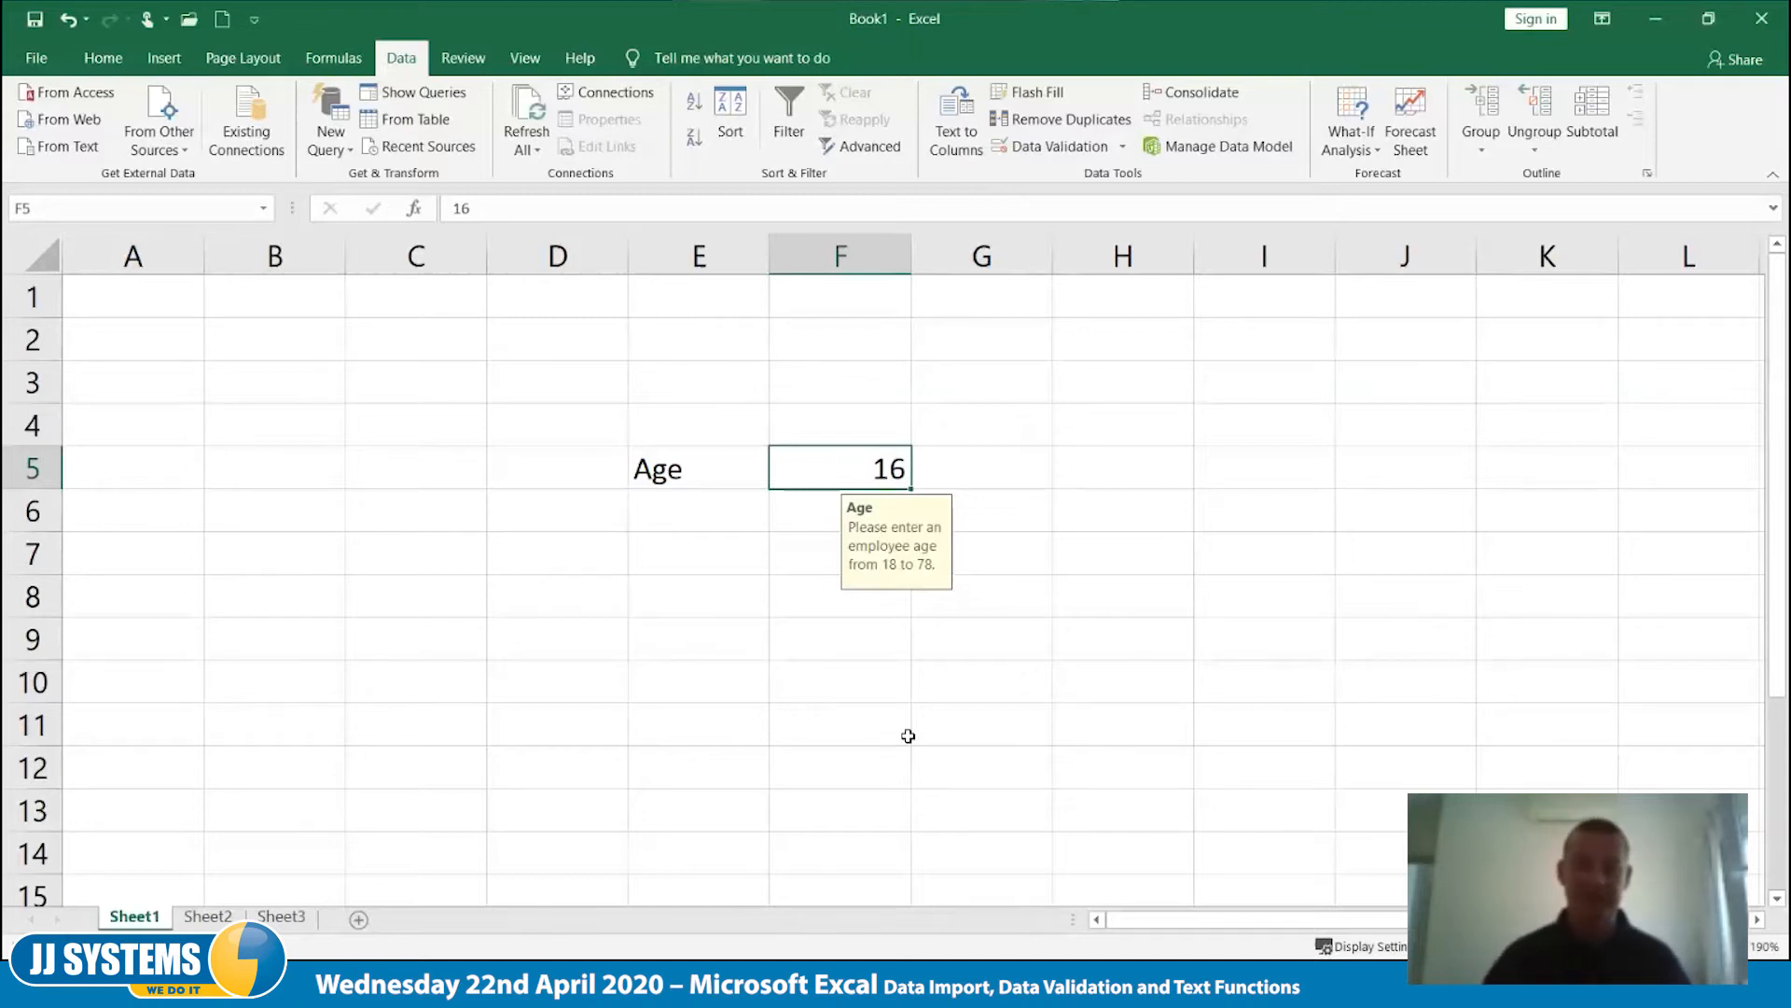
{"action": "left_click", "coordinate": [902, 730]}
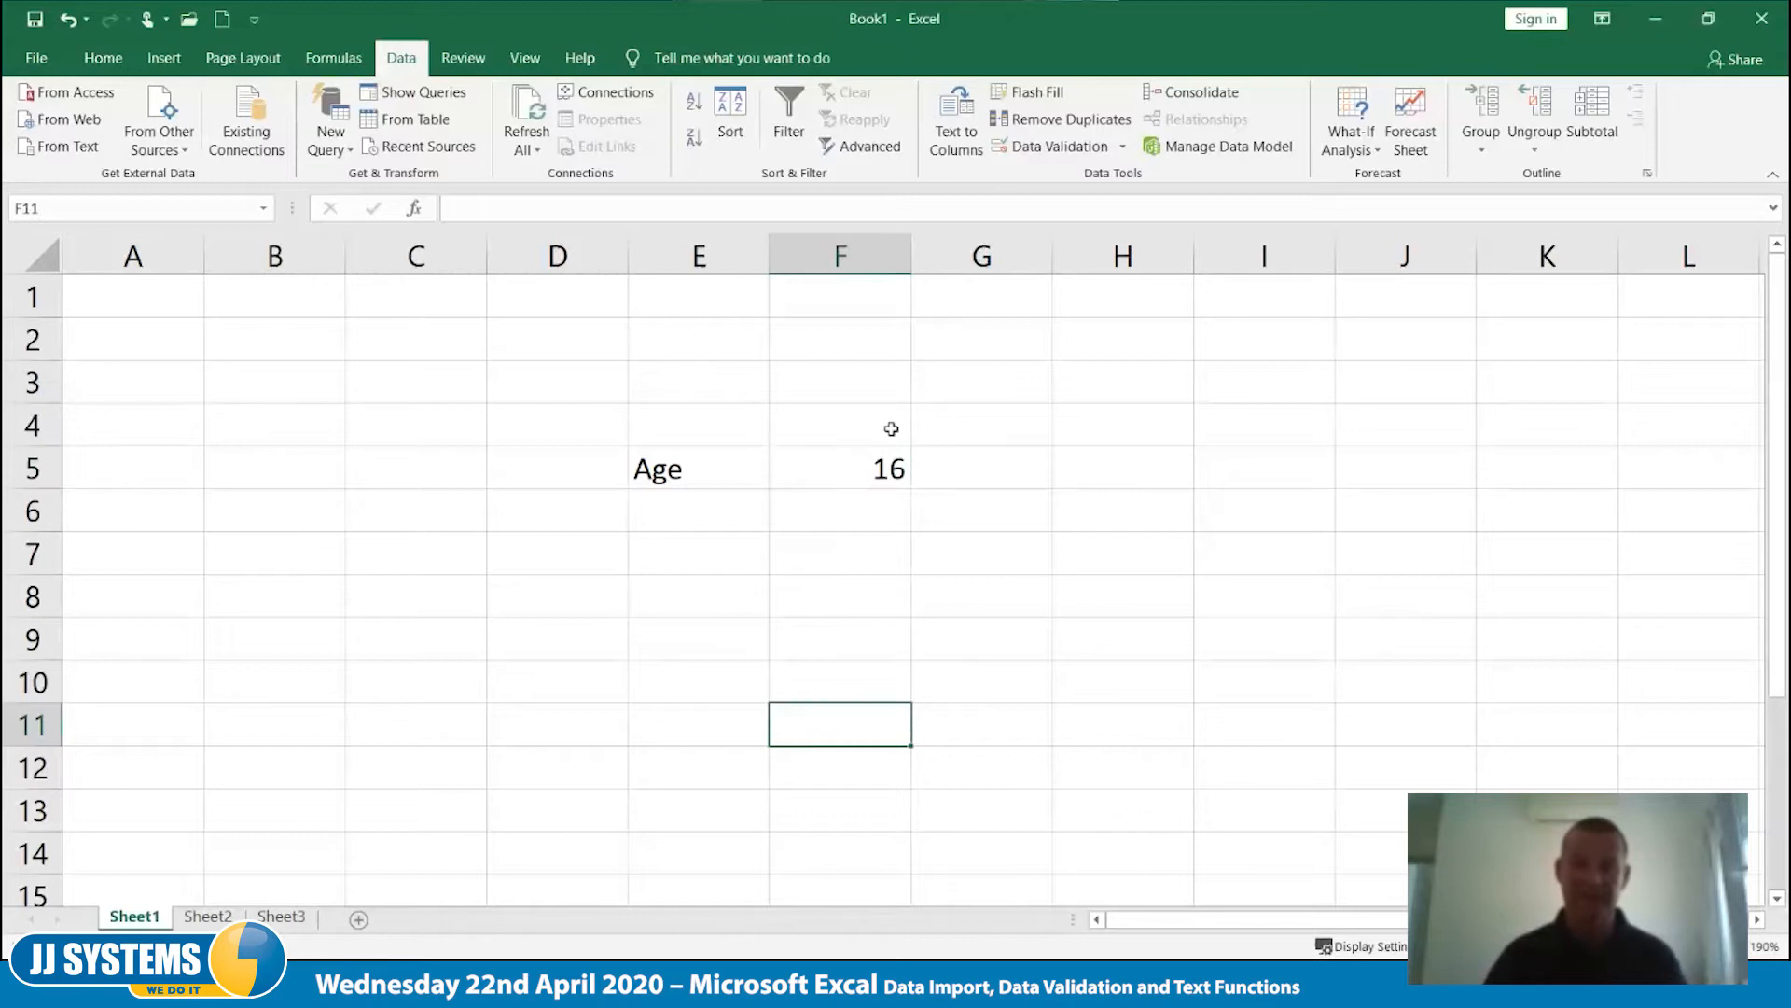
- Clear the validation circles and remove all data validation settings from cell F5
{"action": "left_click", "coordinate": [869, 477]}
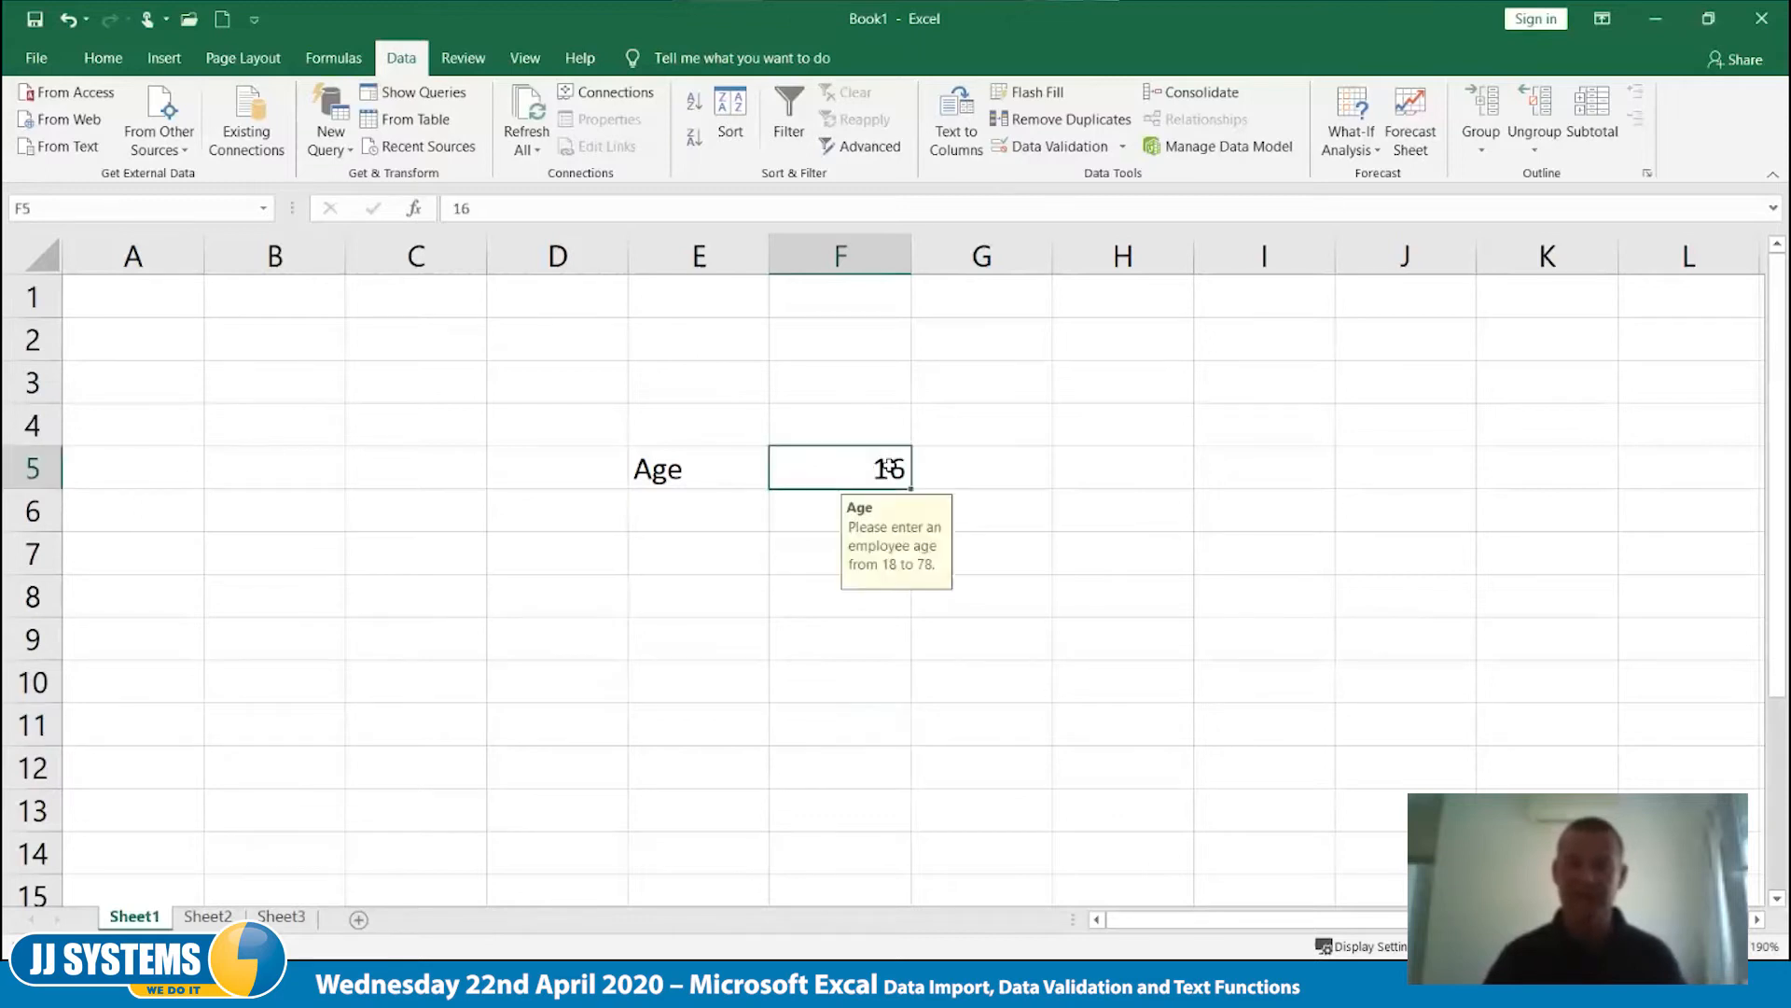
{"action": "left_click", "coordinate": [1125, 153]}
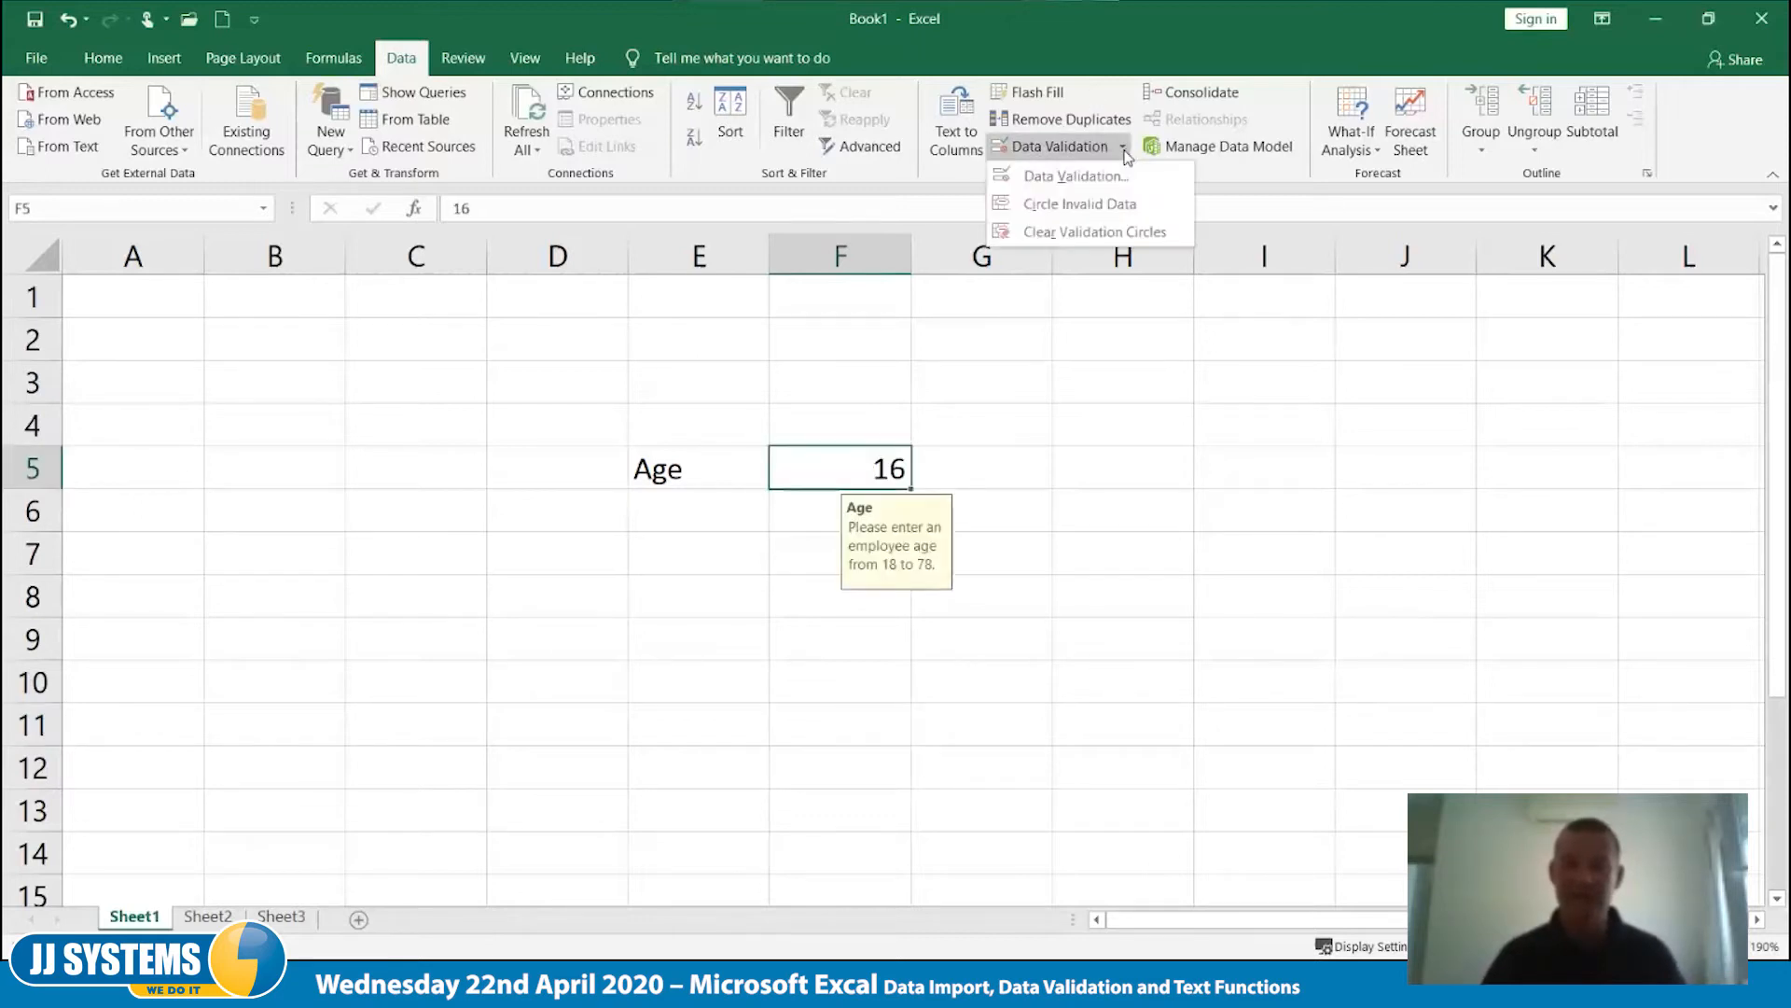
{"action": "left_click", "coordinate": [1107, 233]}
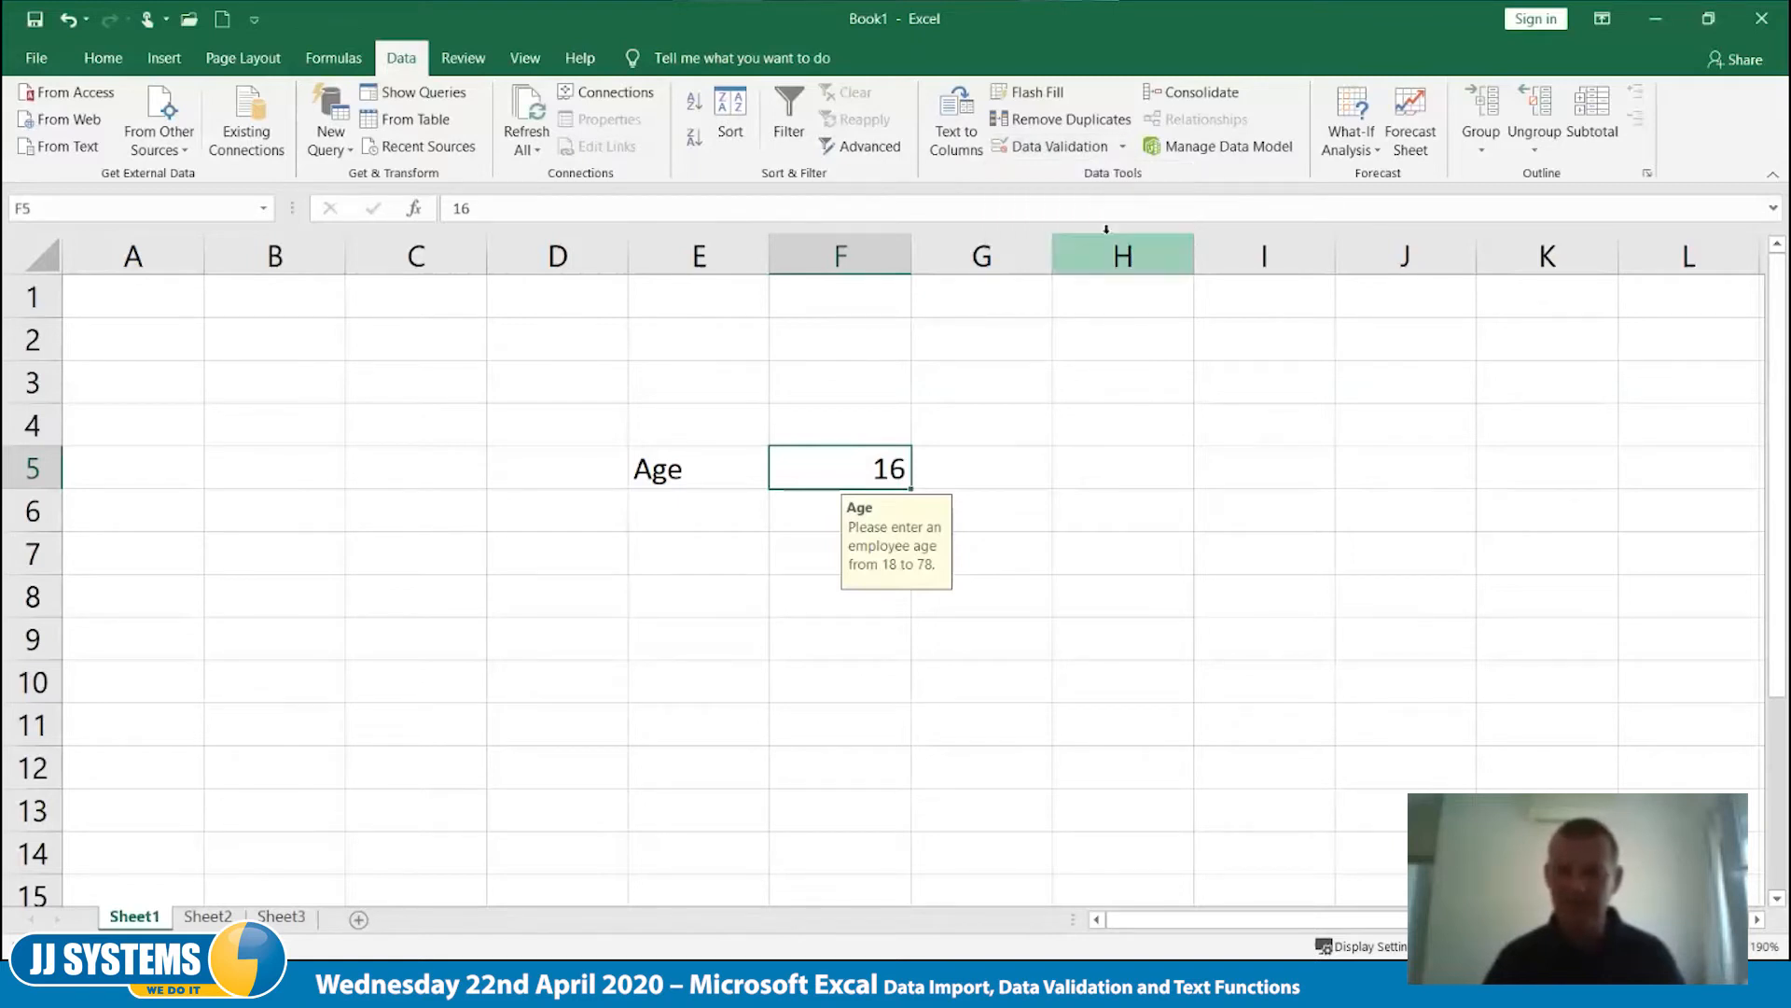
{"action": "left_click", "coordinate": [1112, 149]}
{"action": "left_click", "coordinate": [994, 685]}
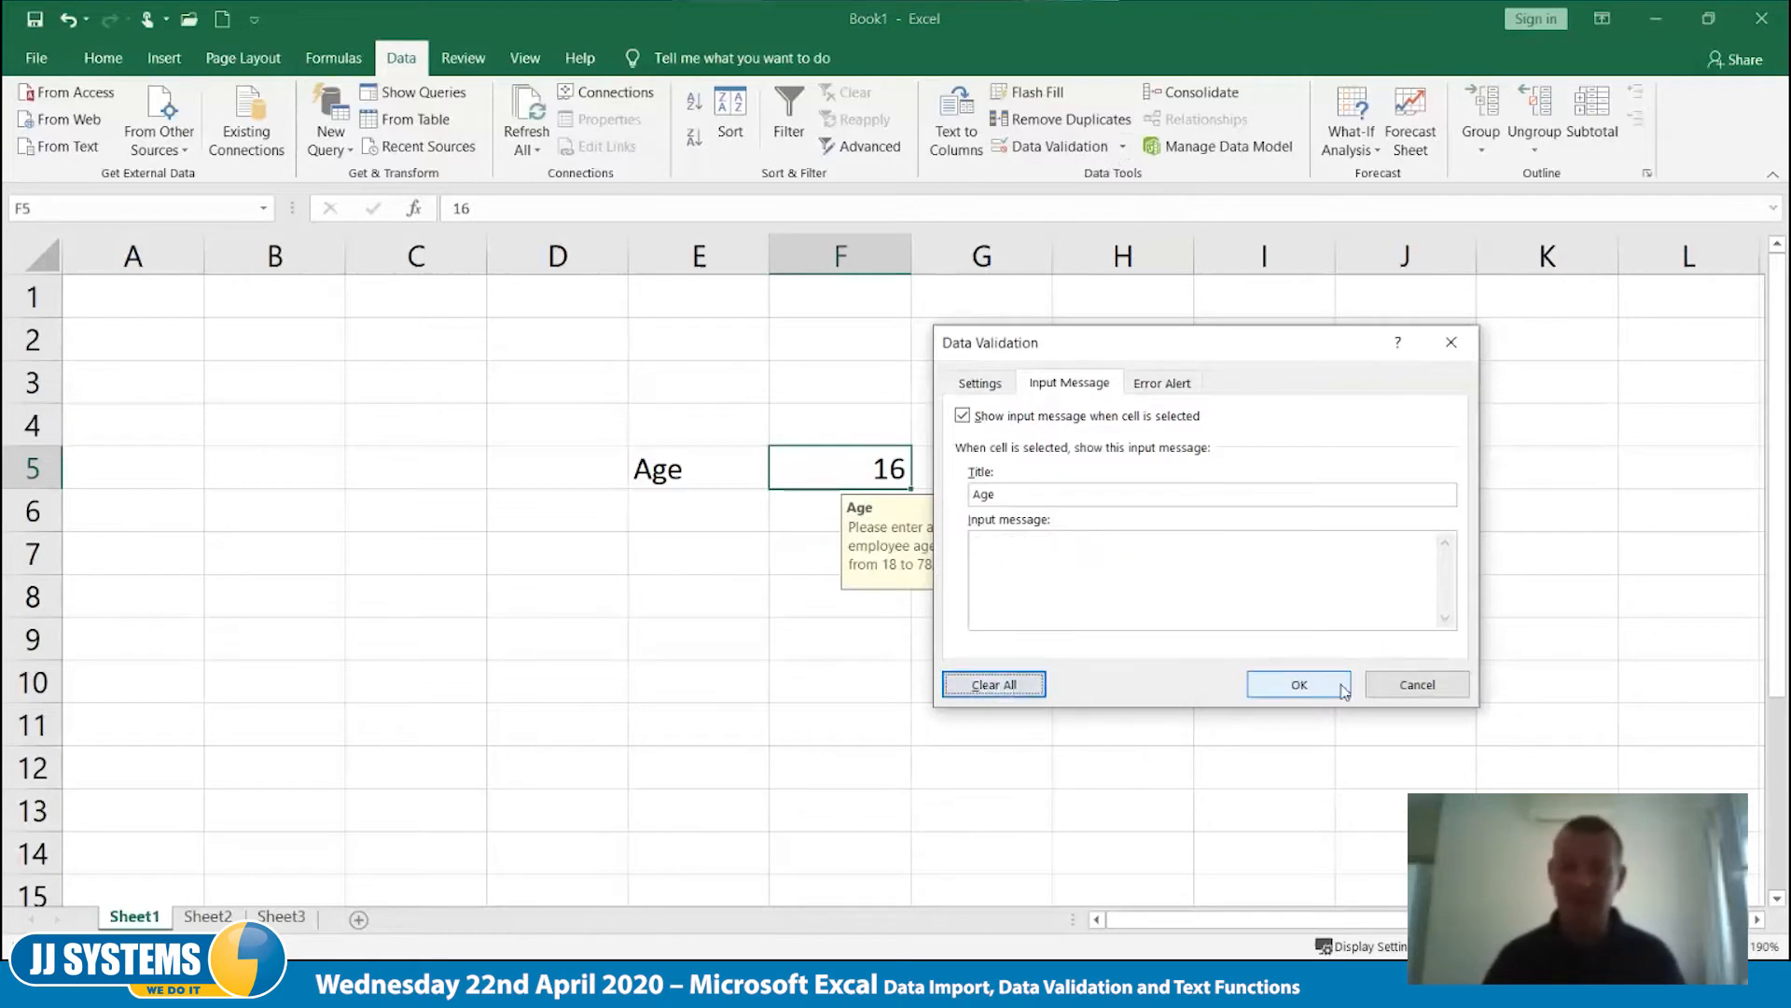
{"action": "left_click", "coordinate": [1299, 684]}
{"action": "left_click", "coordinate": [1134, 684]}
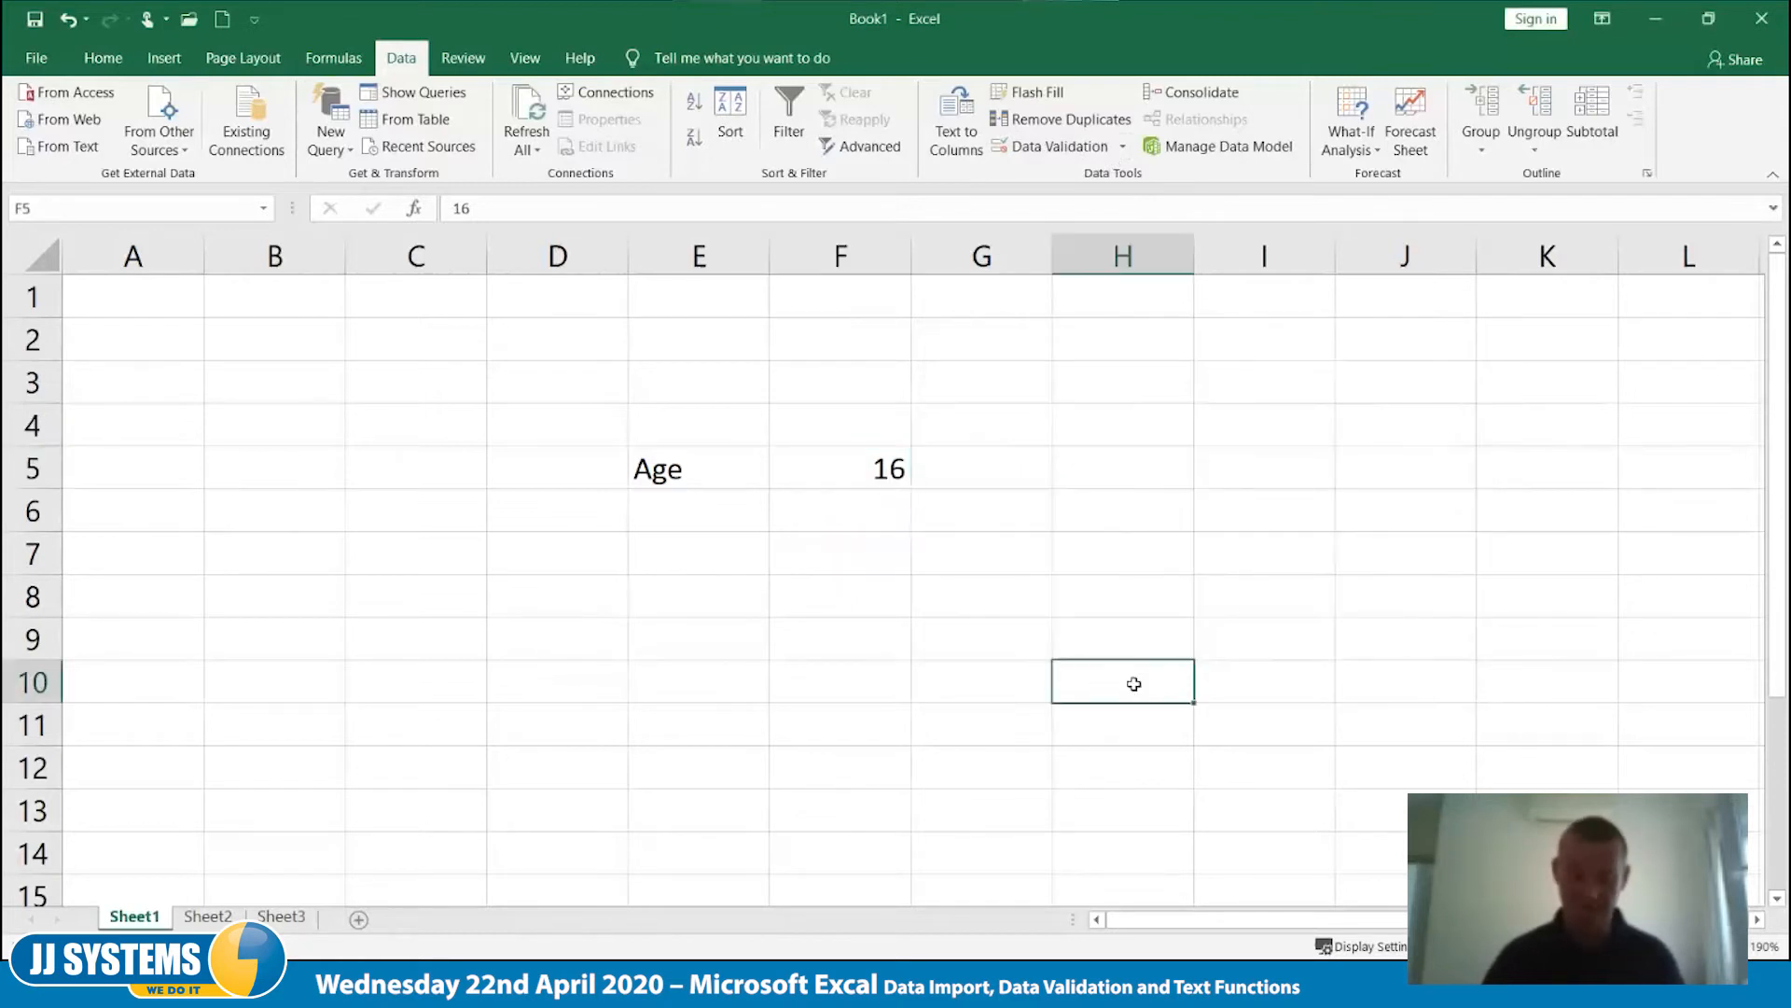
- Enter the age 999 in cell F5 to test that it is accepted without validation
{"action": "left_click", "coordinate": [817, 480]}
{"action": "type", "text": "999"}
{"action": "key", "text": "Tab"}
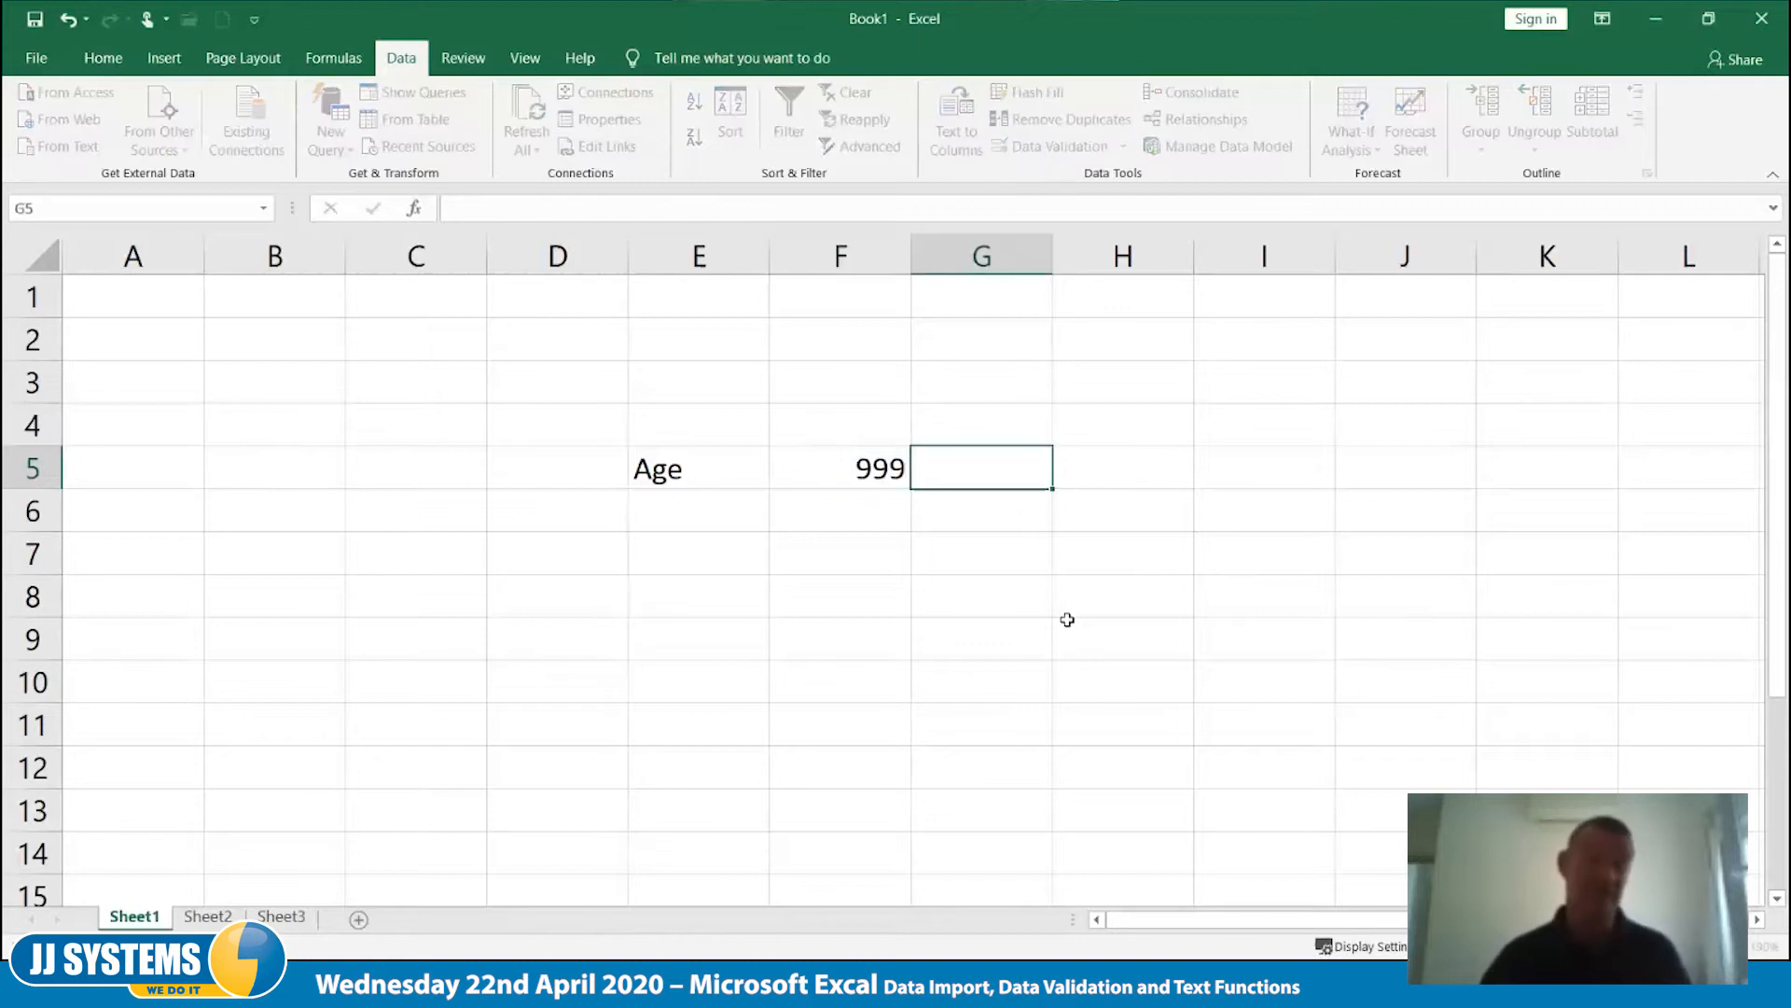
- Delete row 5 containing the age example from the sheet
{"action": "left_click", "coordinate": [54, 472]}
{"action": "right_click", "coordinate": [56, 476]}
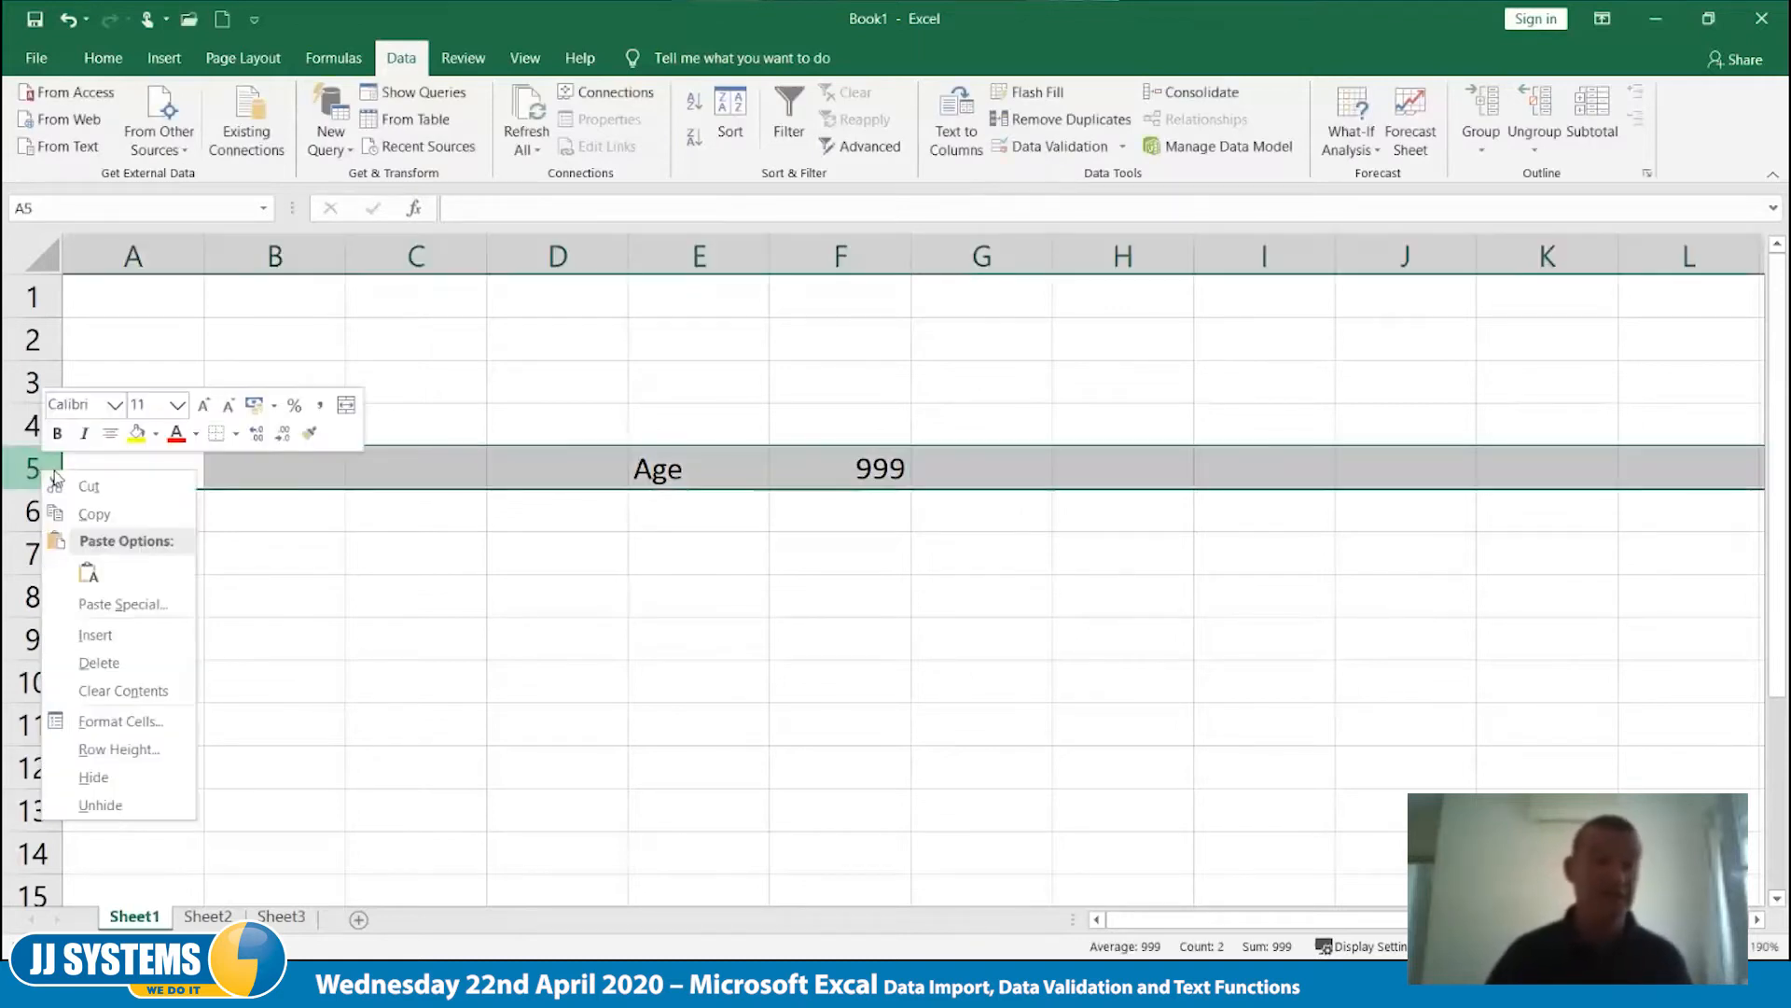
{"action": "left_click", "coordinate": [101, 664]}
{"action": "left_click", "coordinate": [384, 645]}
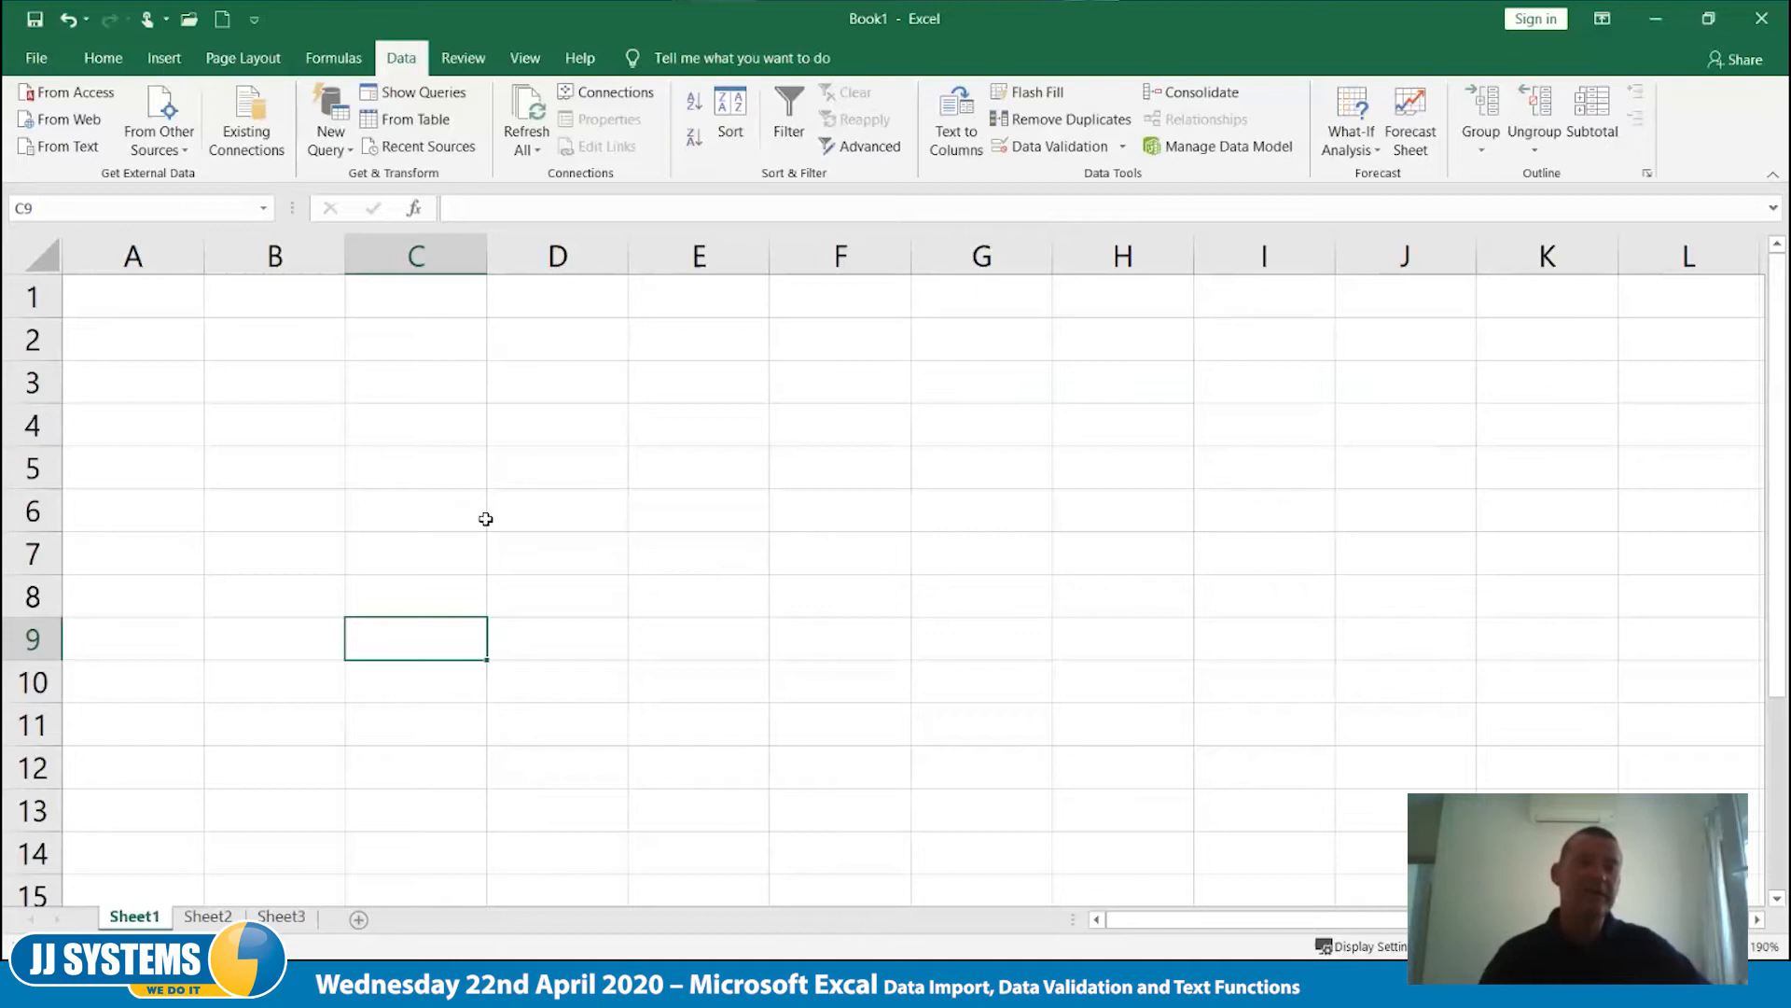
- Open the comma-separated file textdata from the Documents folder, browsing with all file types listed
{"action": "left_click", "coordinate": [200, 21]}
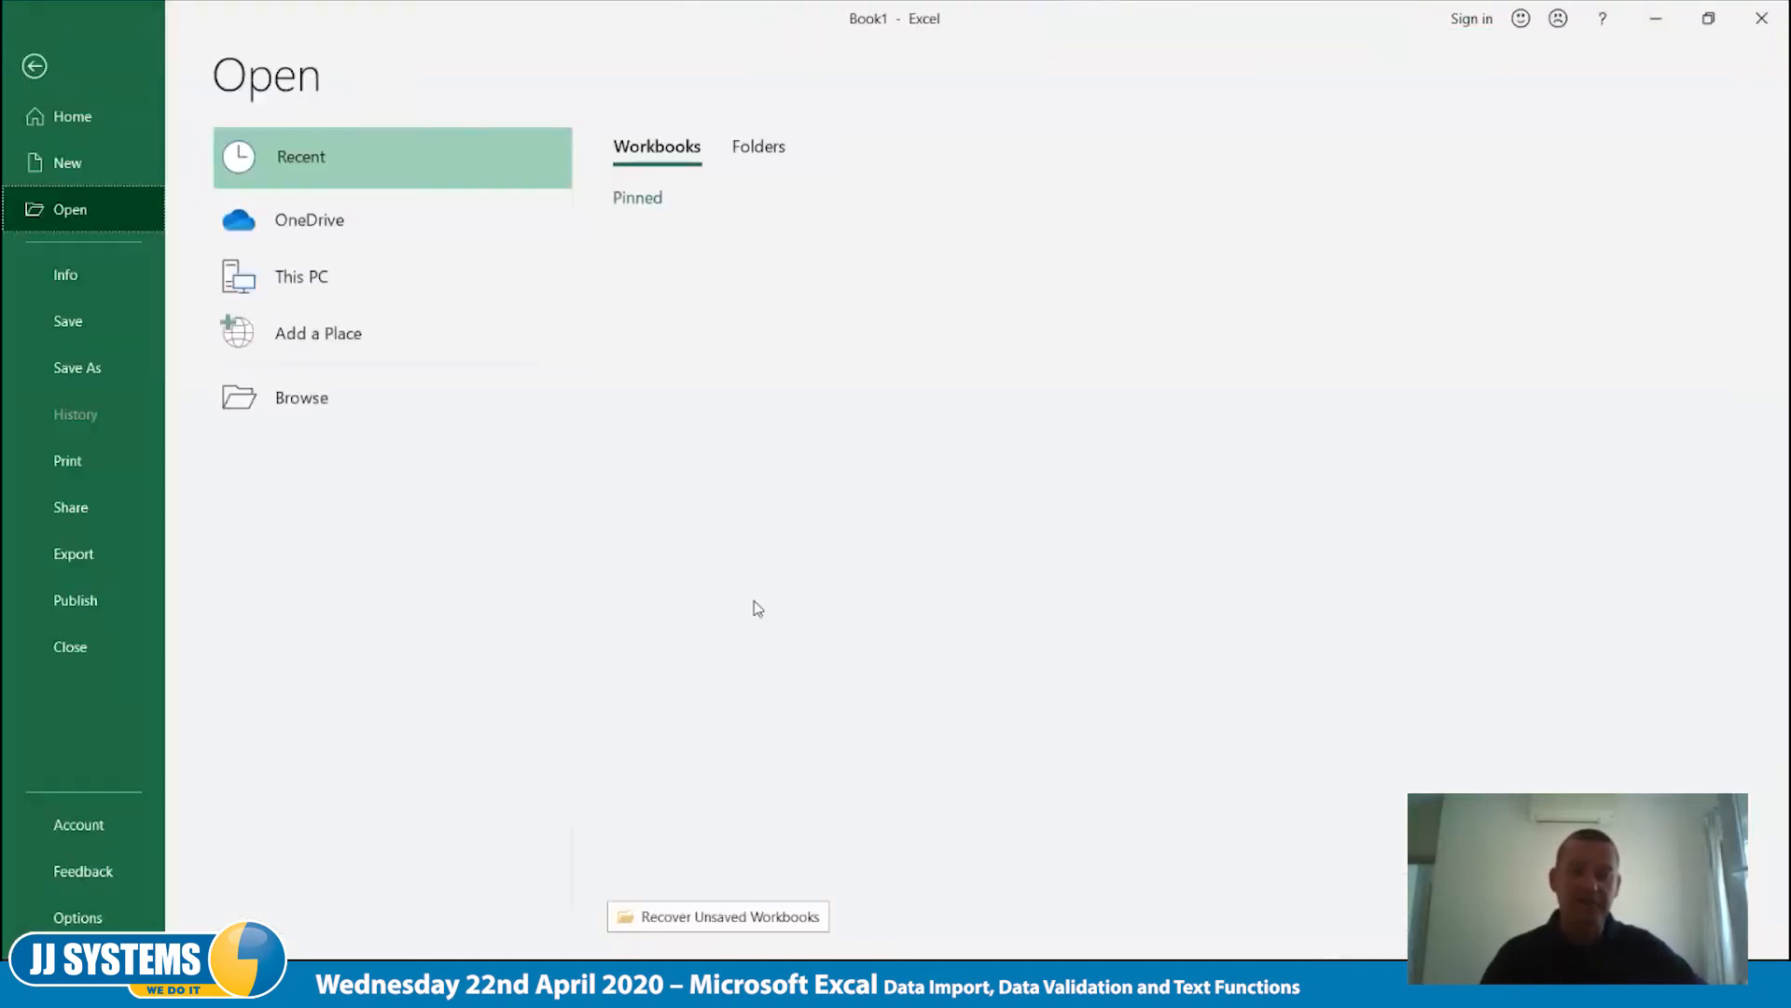
{"action": "left_click", "coordinate": [297, 399]}
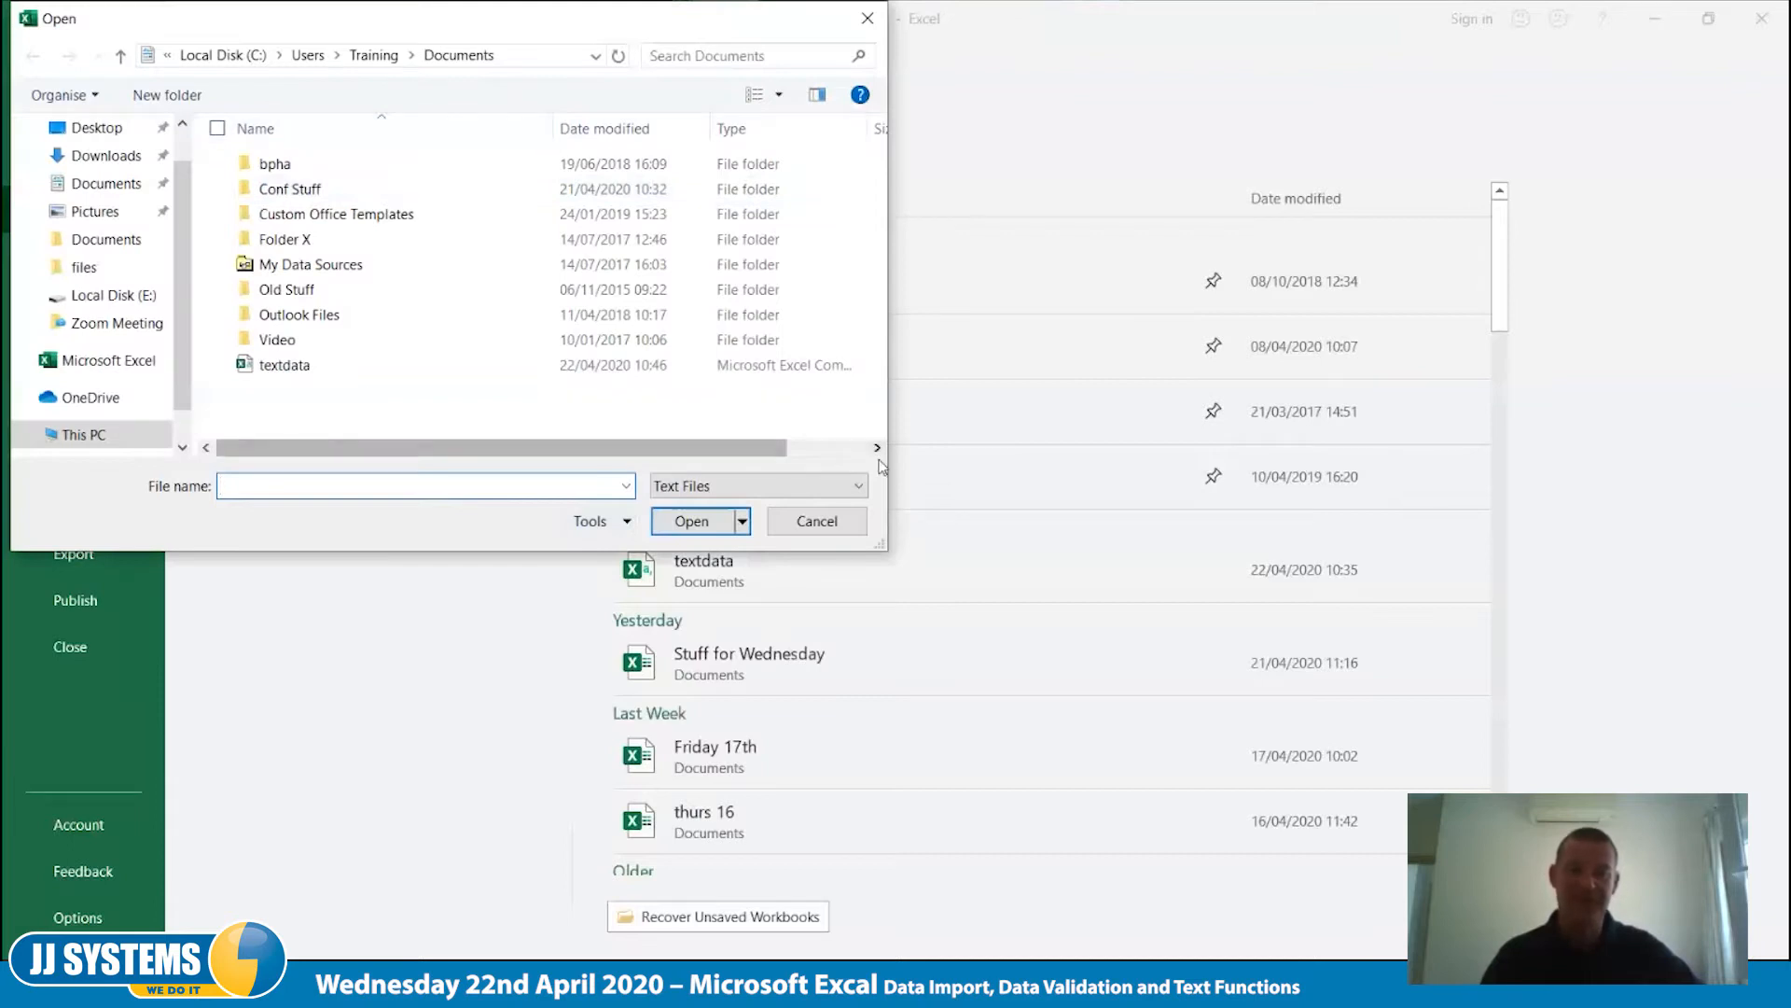
{"action": "left_click", "coordinate": [853, 487]}
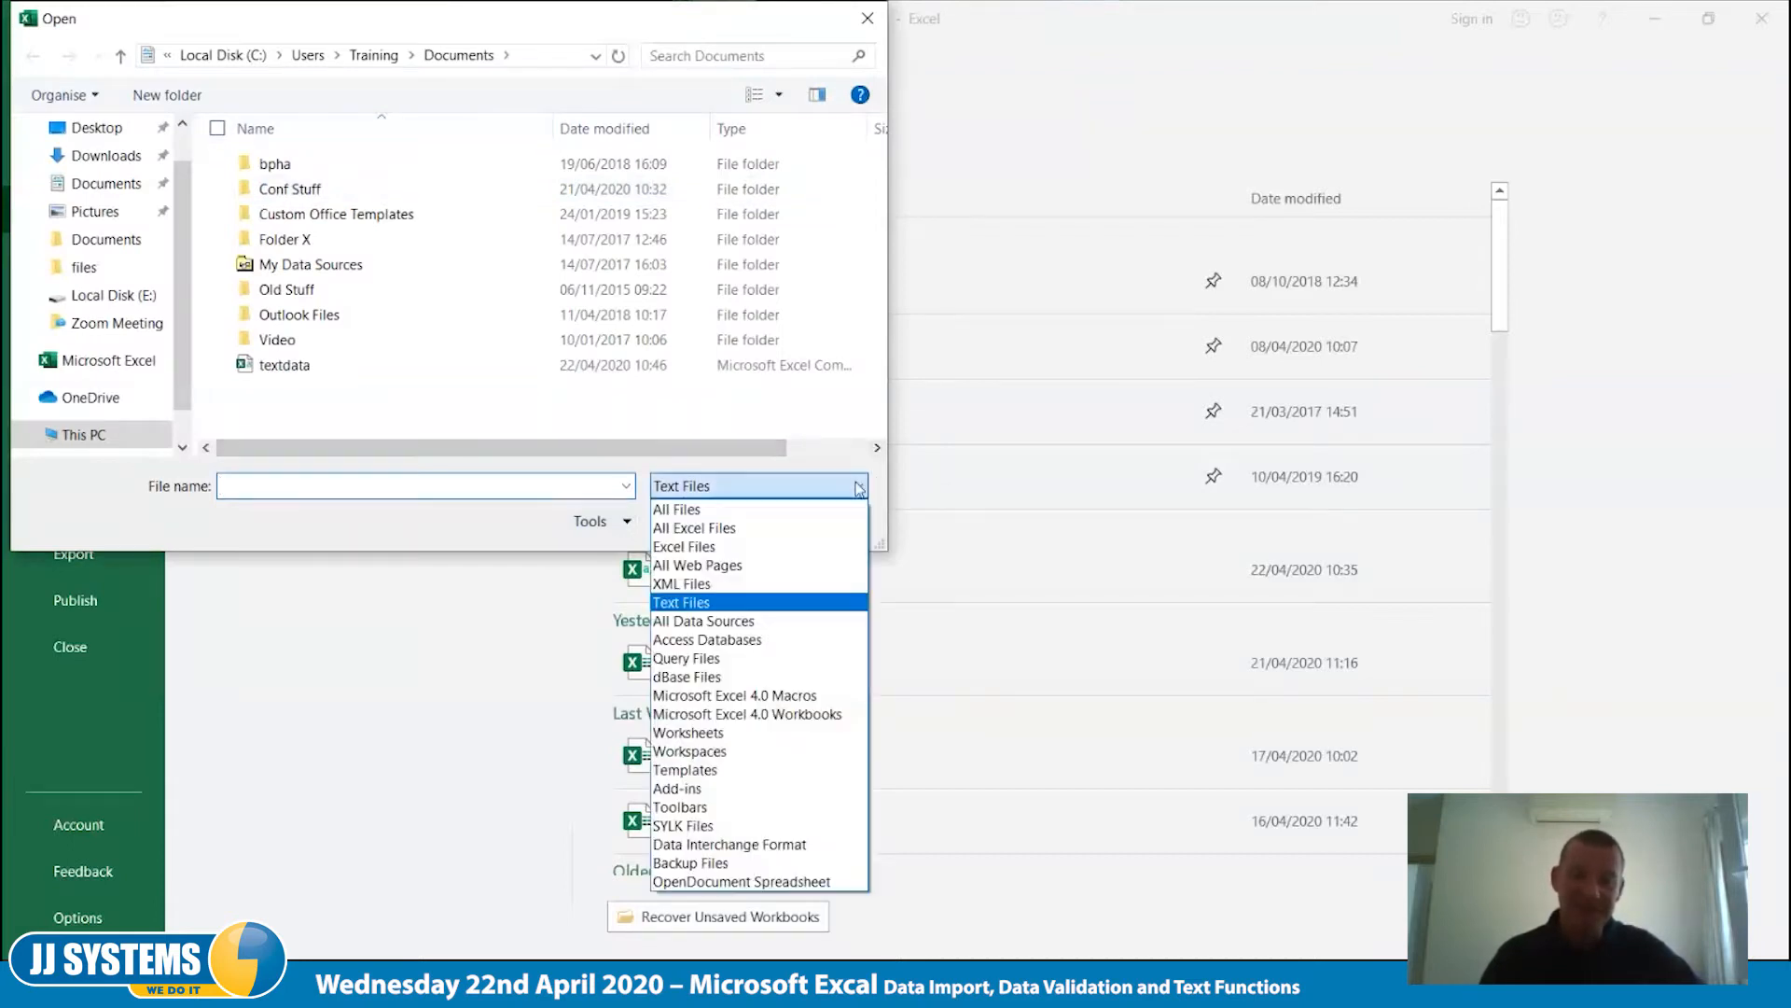
{"action": "left_click", "coordinate": [755, 510]}
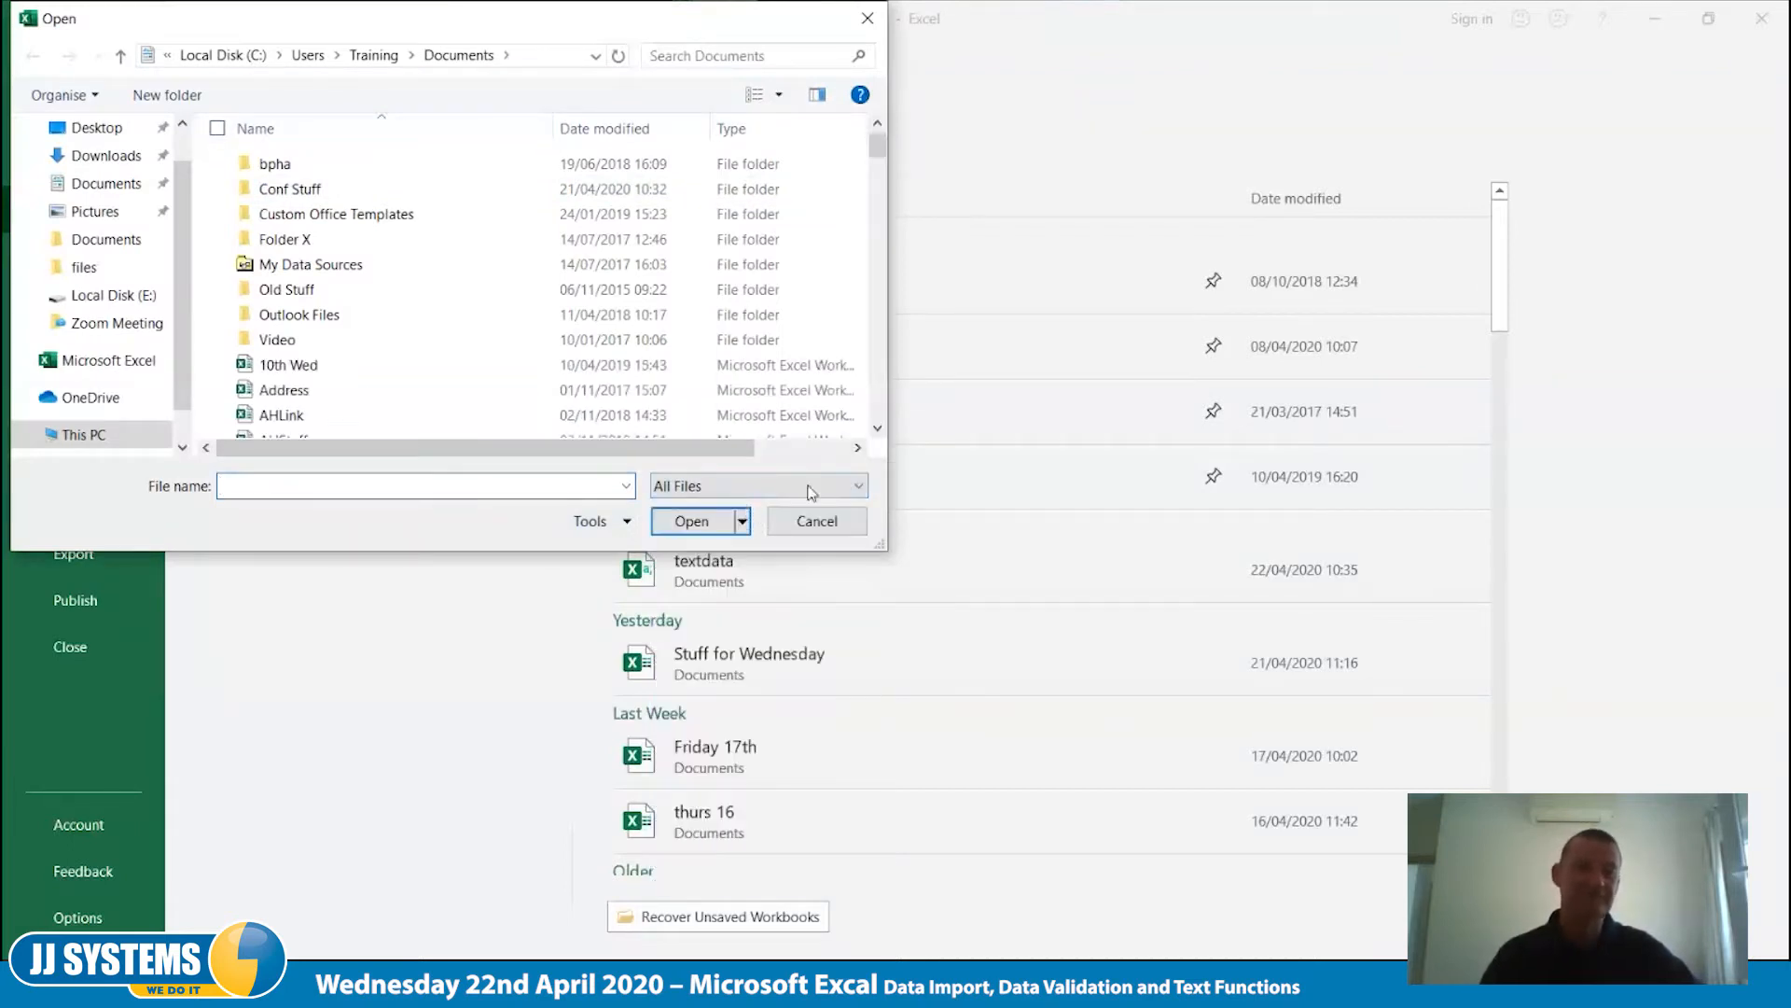
{"action": "scroll", "coordinate": [289, 340], "scroll_direction": "down", "scroll_amount": 4}
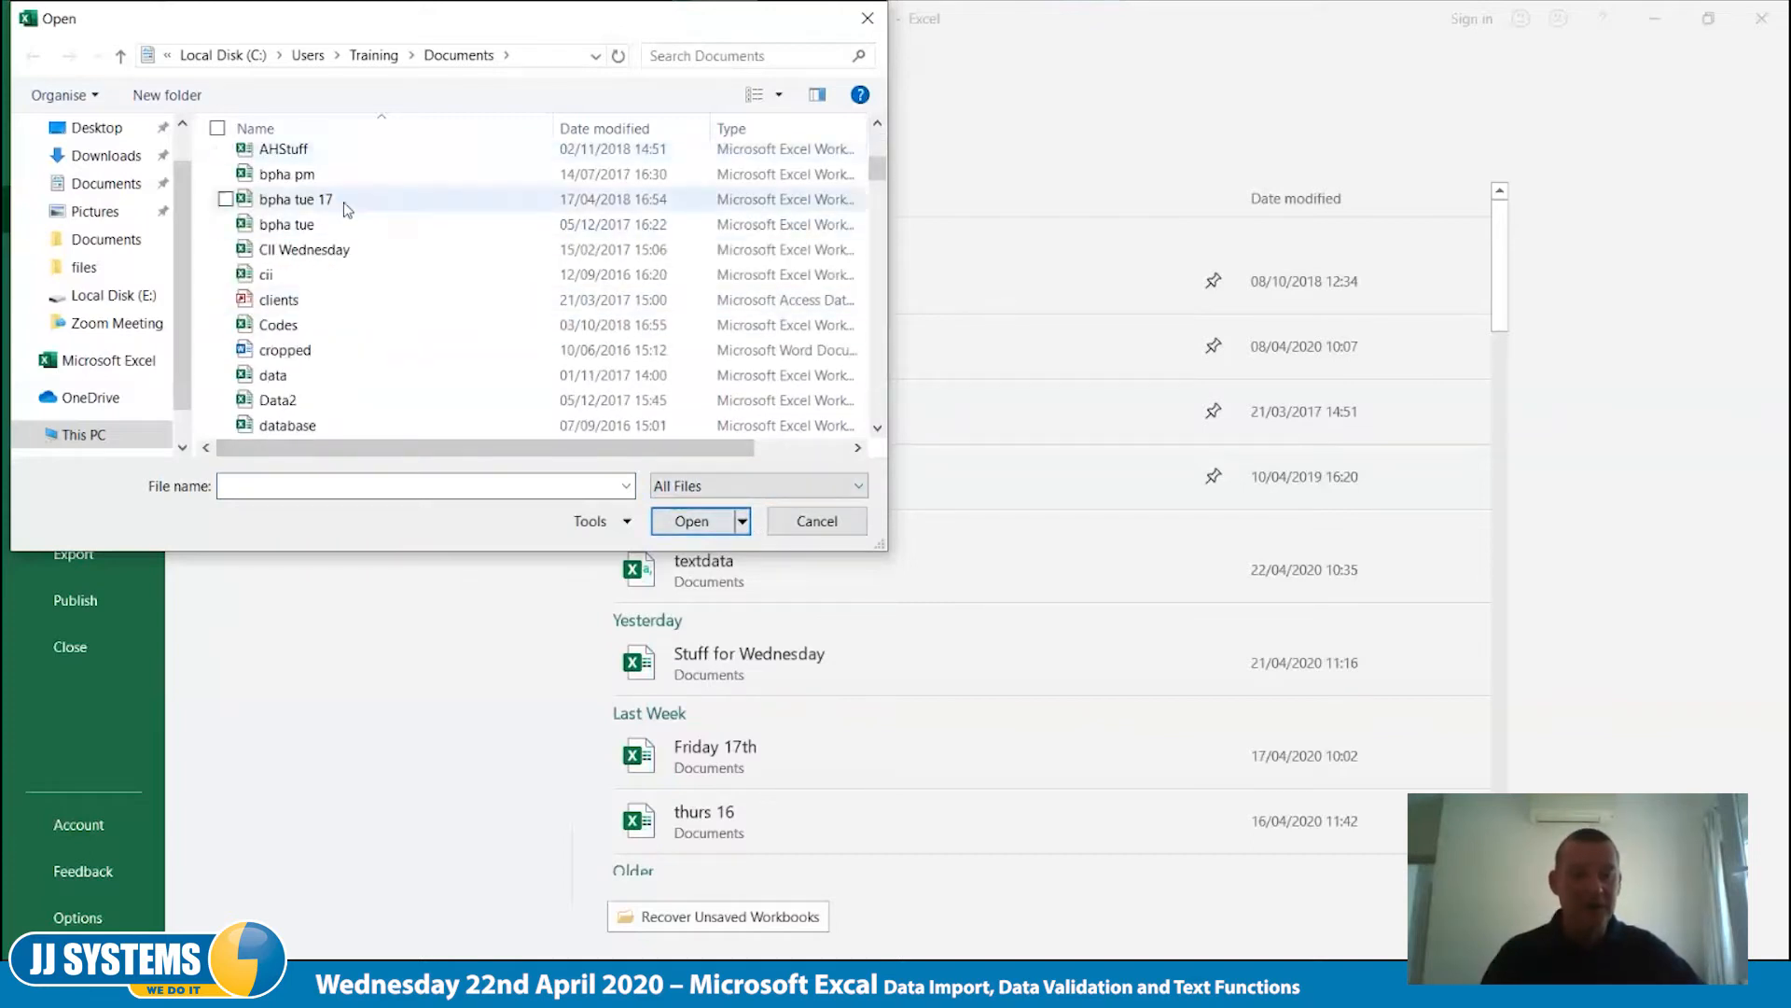
{"action": "scroll", "coordinate": [379, 321], "scroll_direction": "down", "scroll_amount": 1}
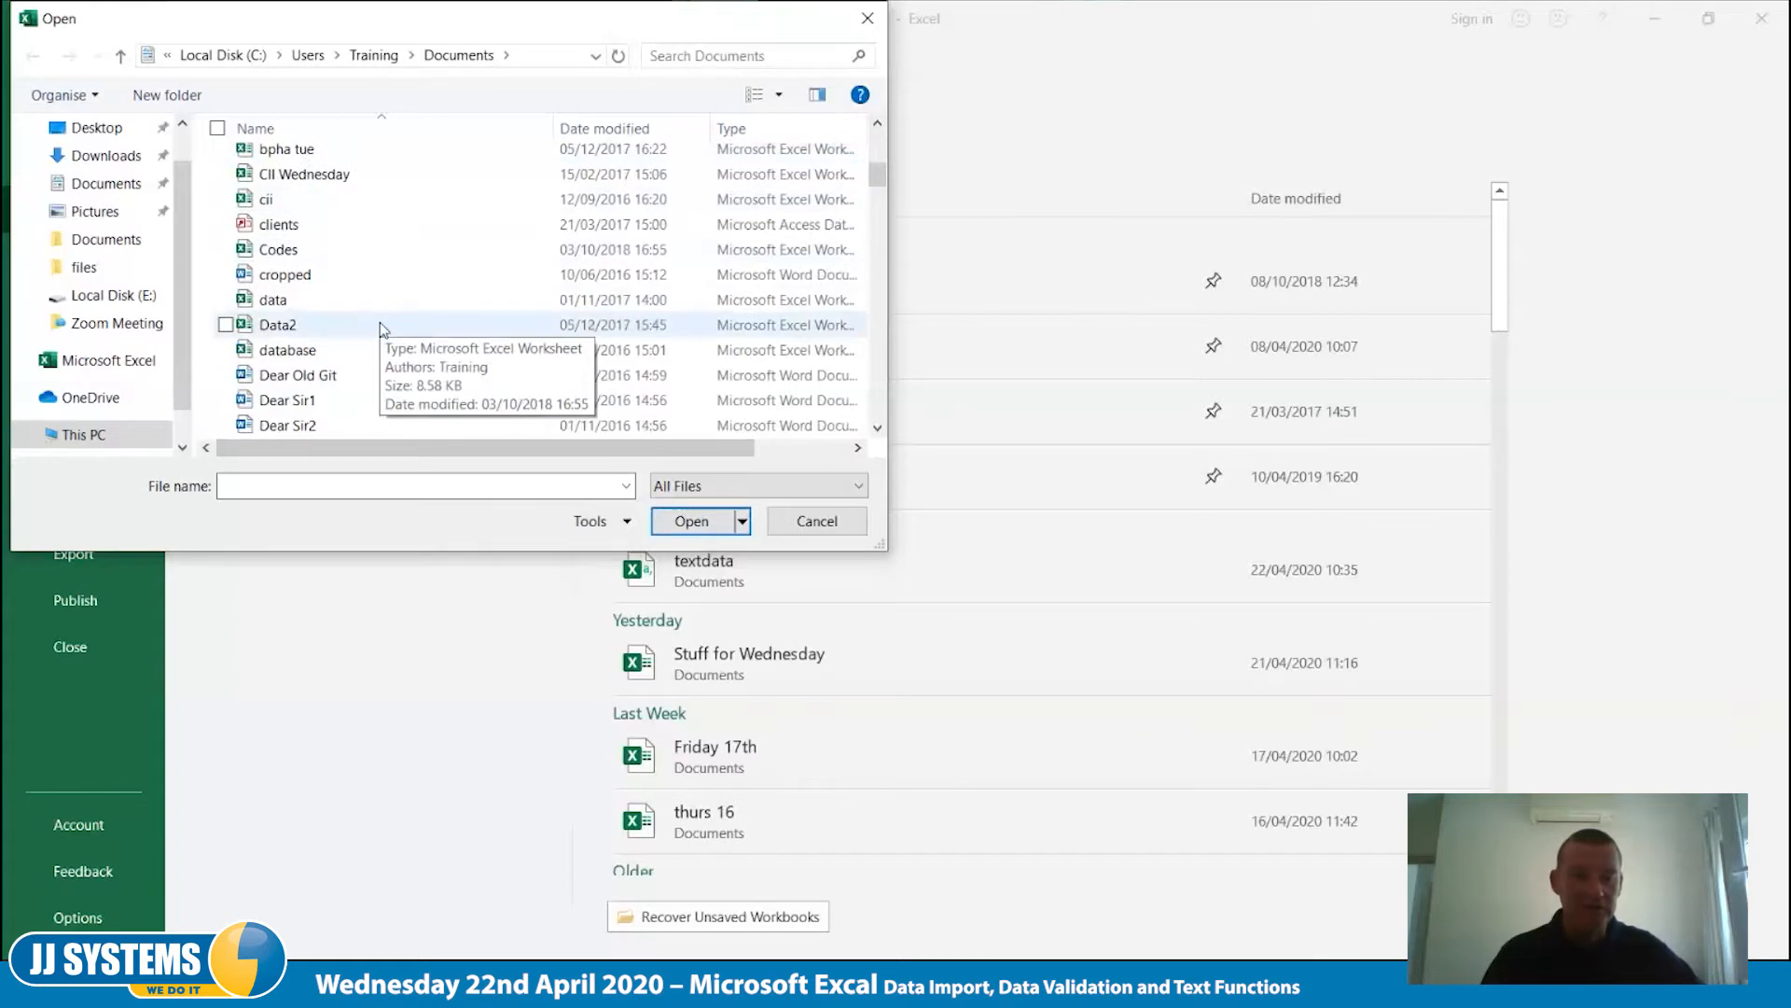
{"action": "scroll", "coordinate": [379, 322], "scroll_direction": "down", "scroll_amount": 10}
{"action": "scroll", "coordinate": [379, 322], "scroll_direction": "down", "scroll_amount": 15}
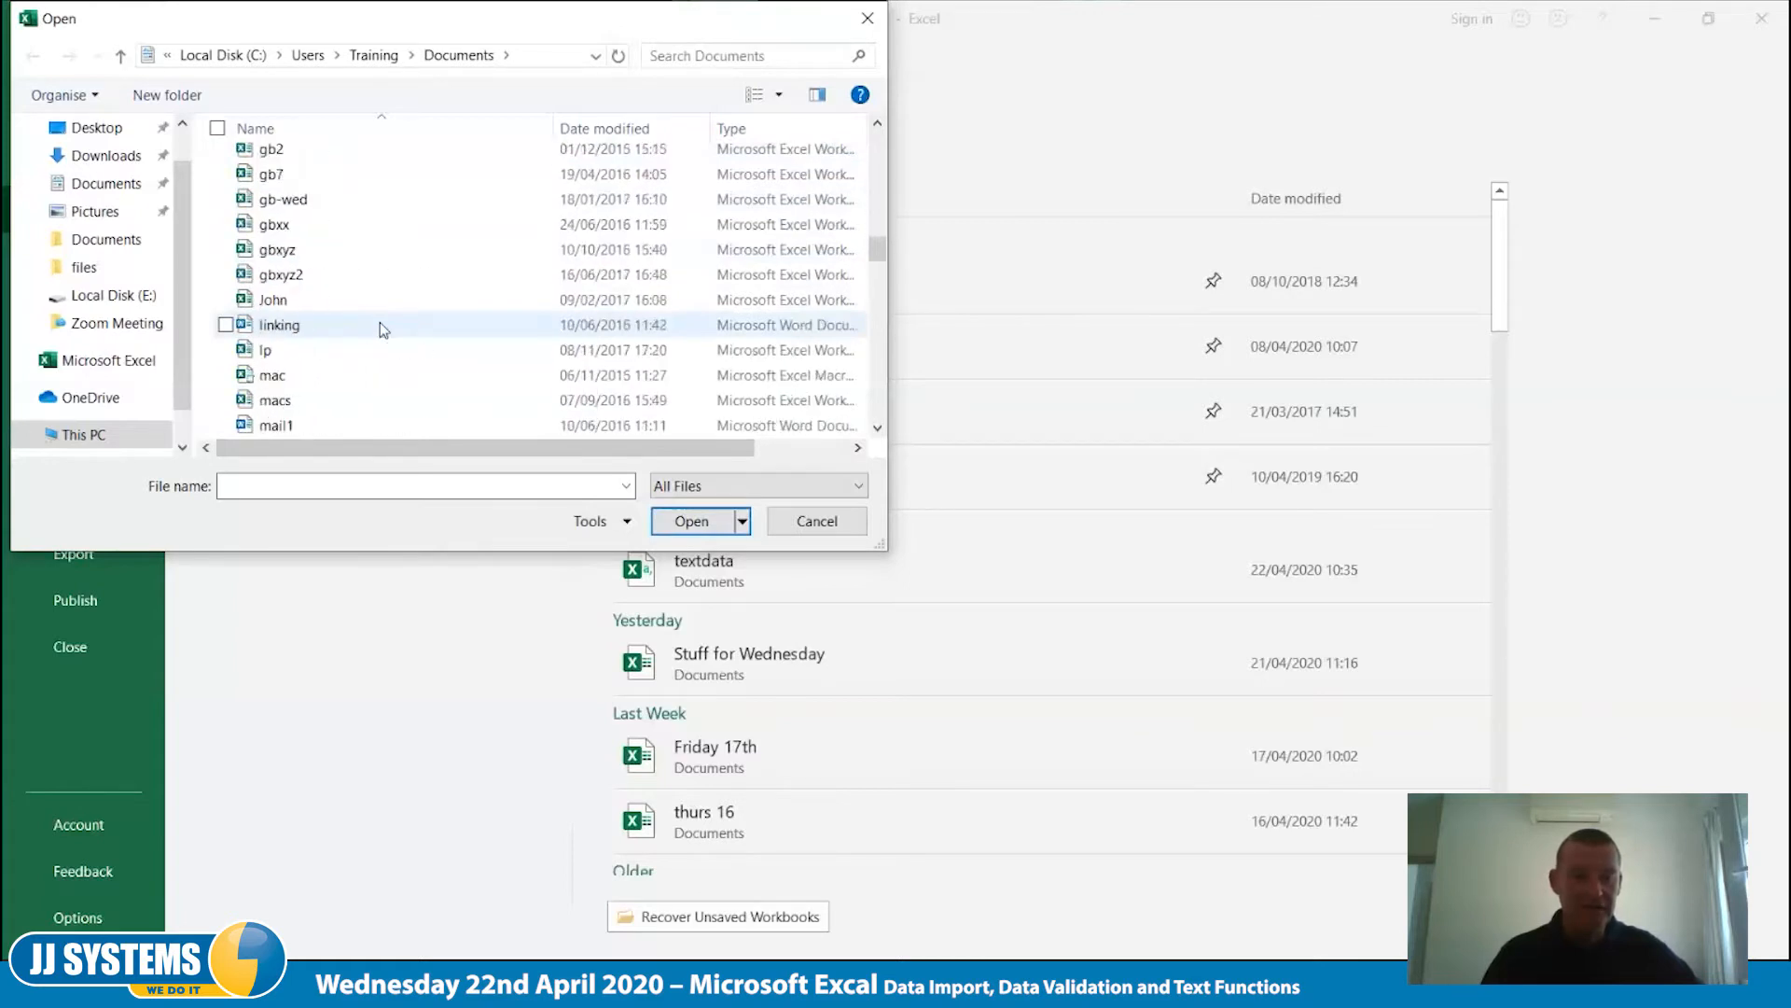
{"action": "scroll", "coordinate": [378, 322], "scroll_direction": "down", "scroll_amount": 7}
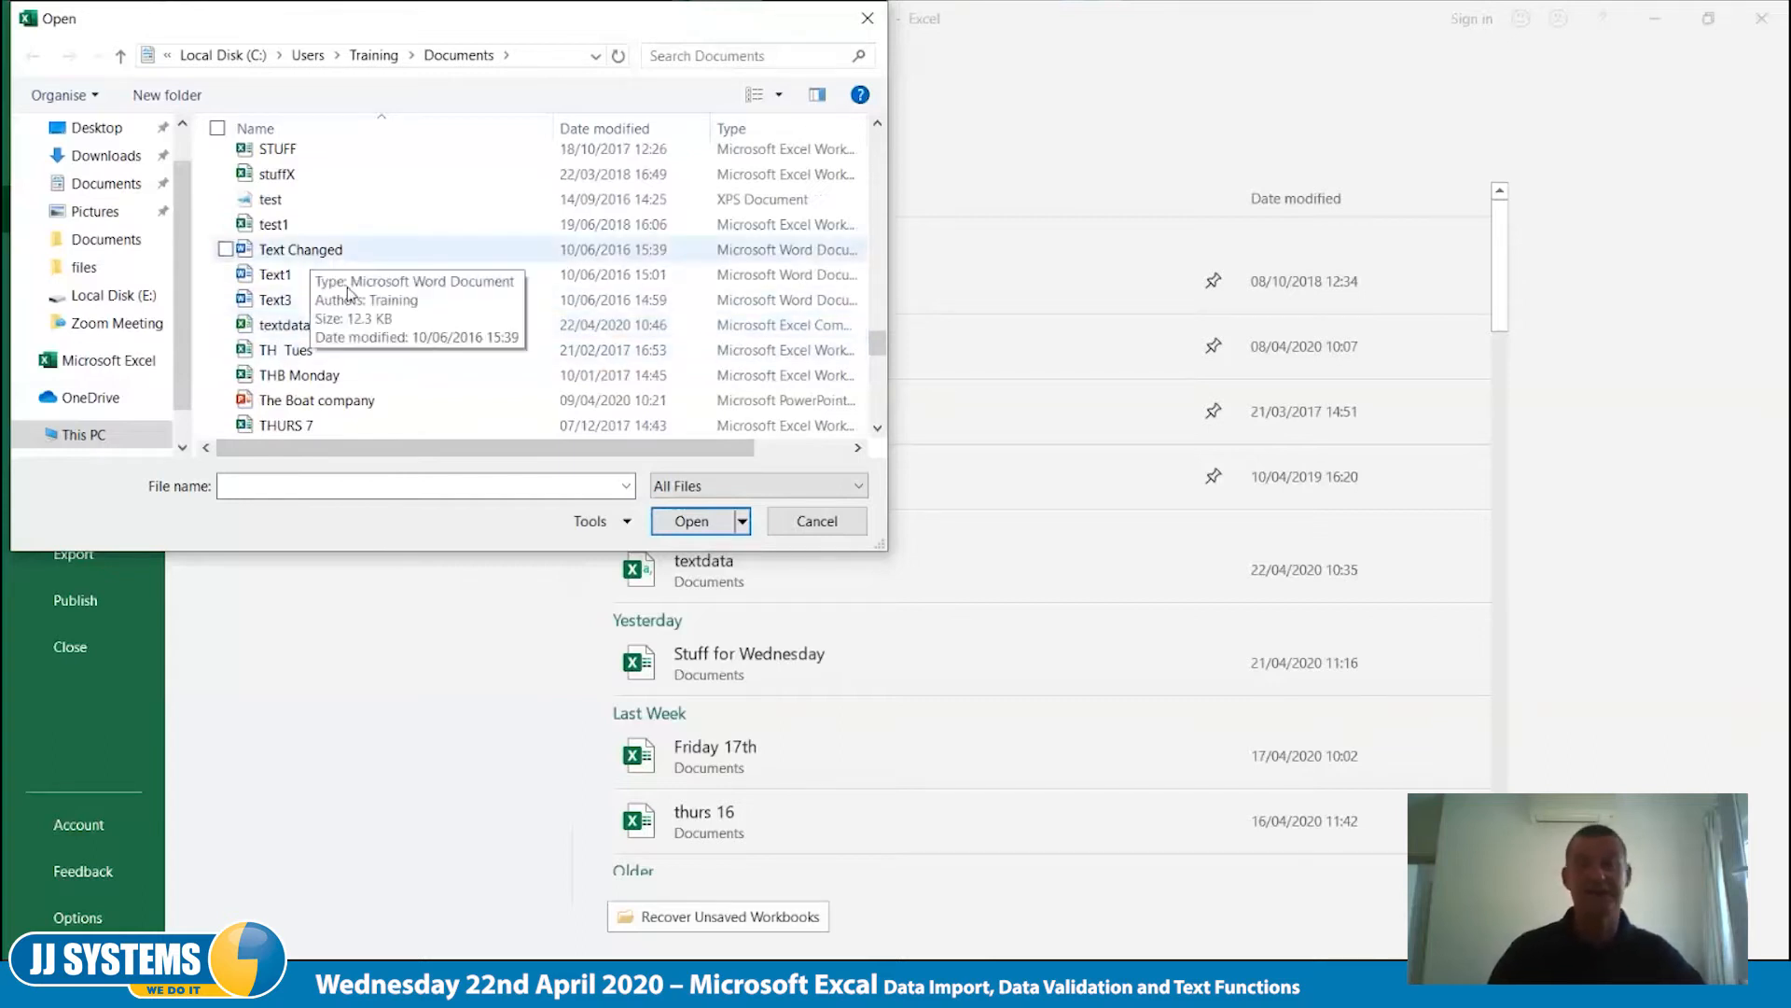
{"action": "left_click", "coordinate": [255, 332]}
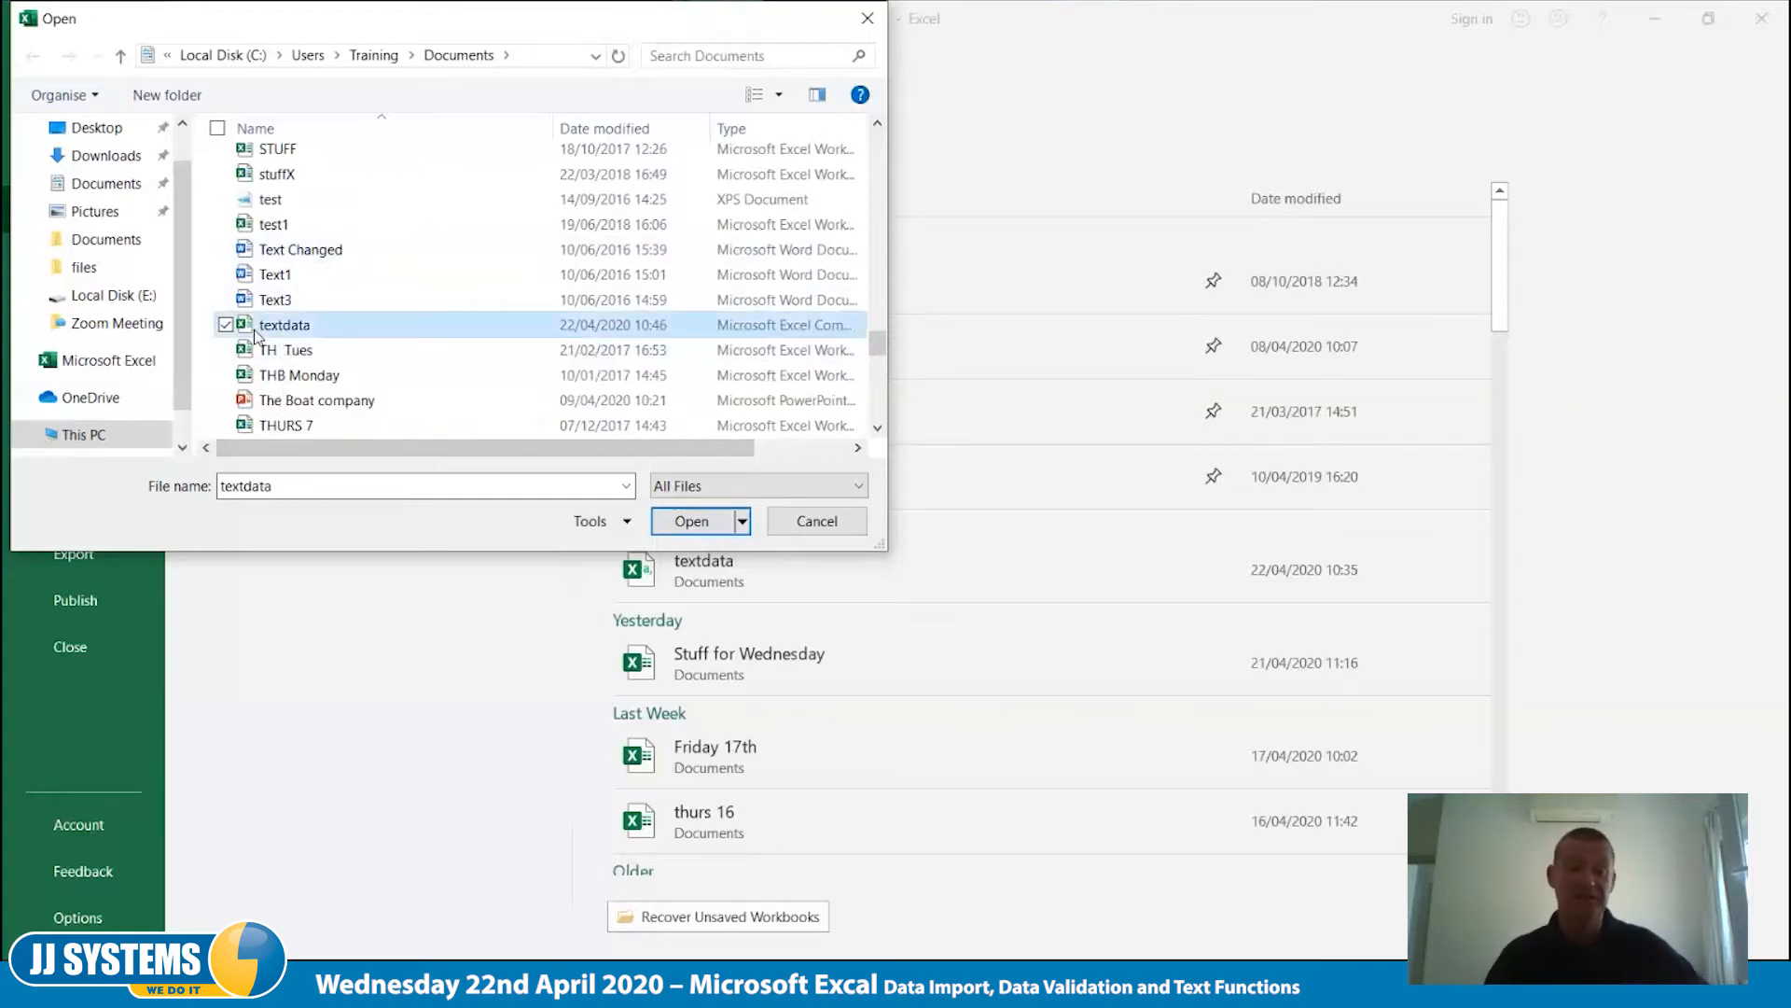
{"action": "left_click", "coordinate": [691, 521]}
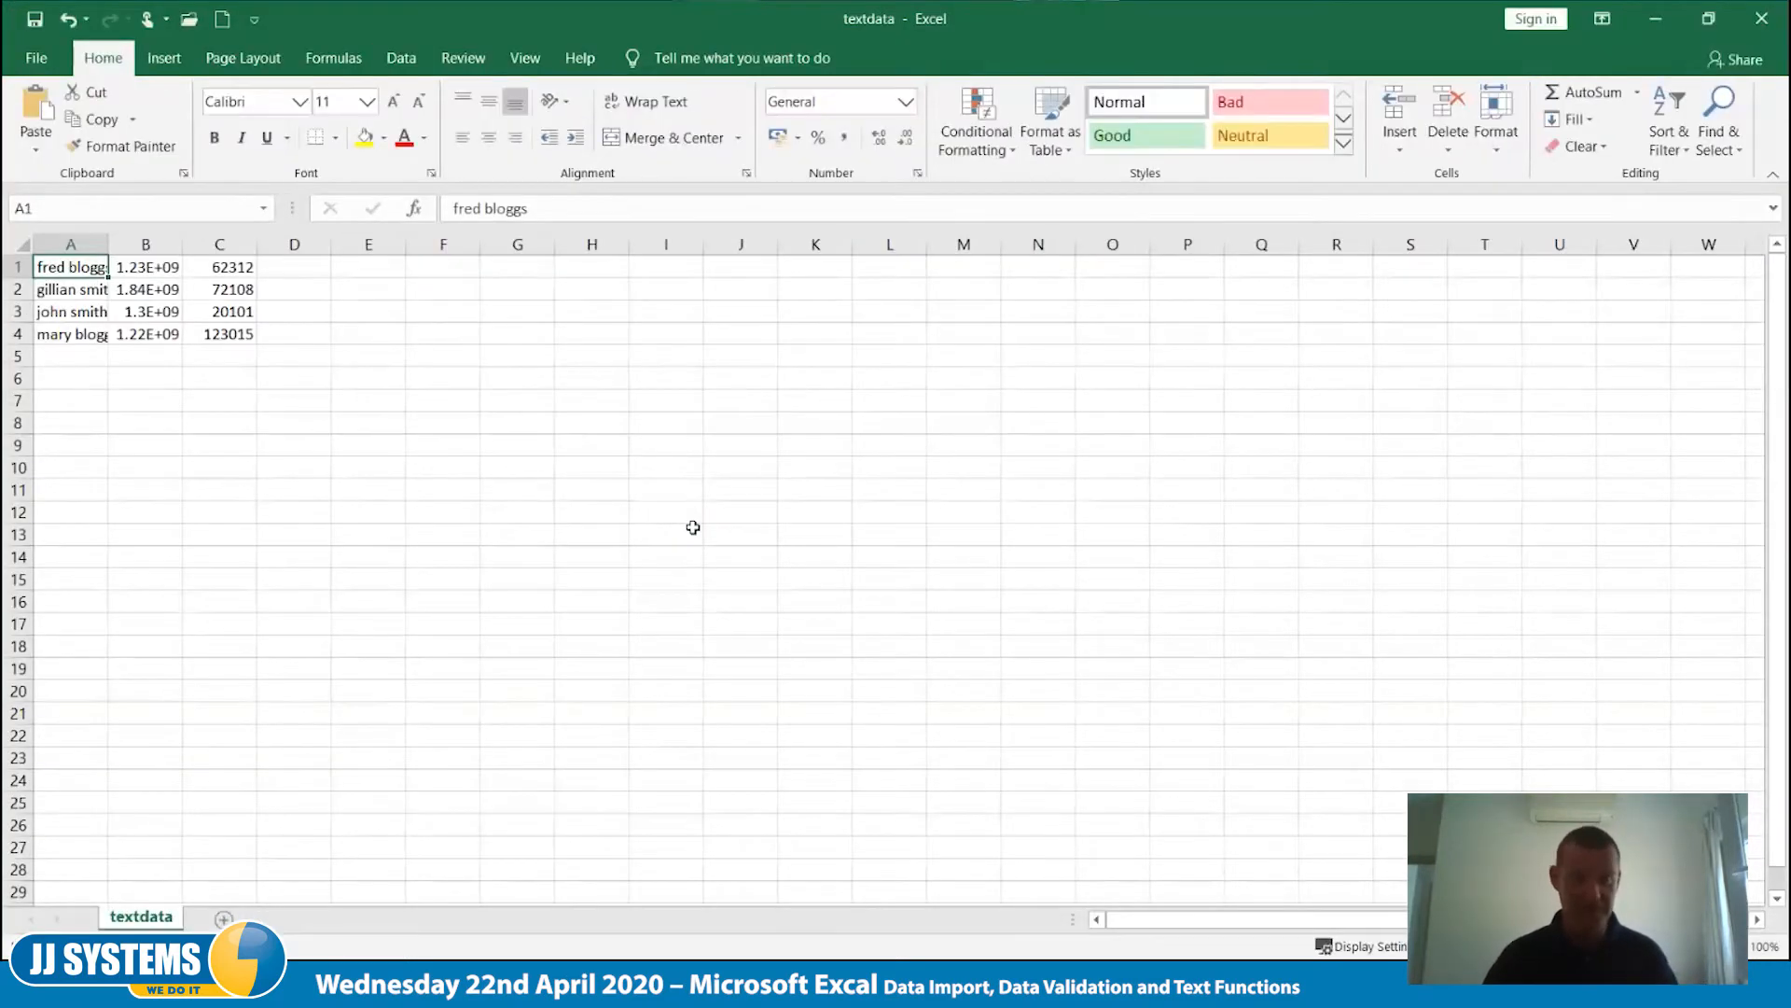
- Autofit columns A to C to their contents, widen column B further and set column C about 7.44 wide
{"action": "scroll", "coordinate": [693, 527], "scroll_direction": "up", "scroll_amount": 9}
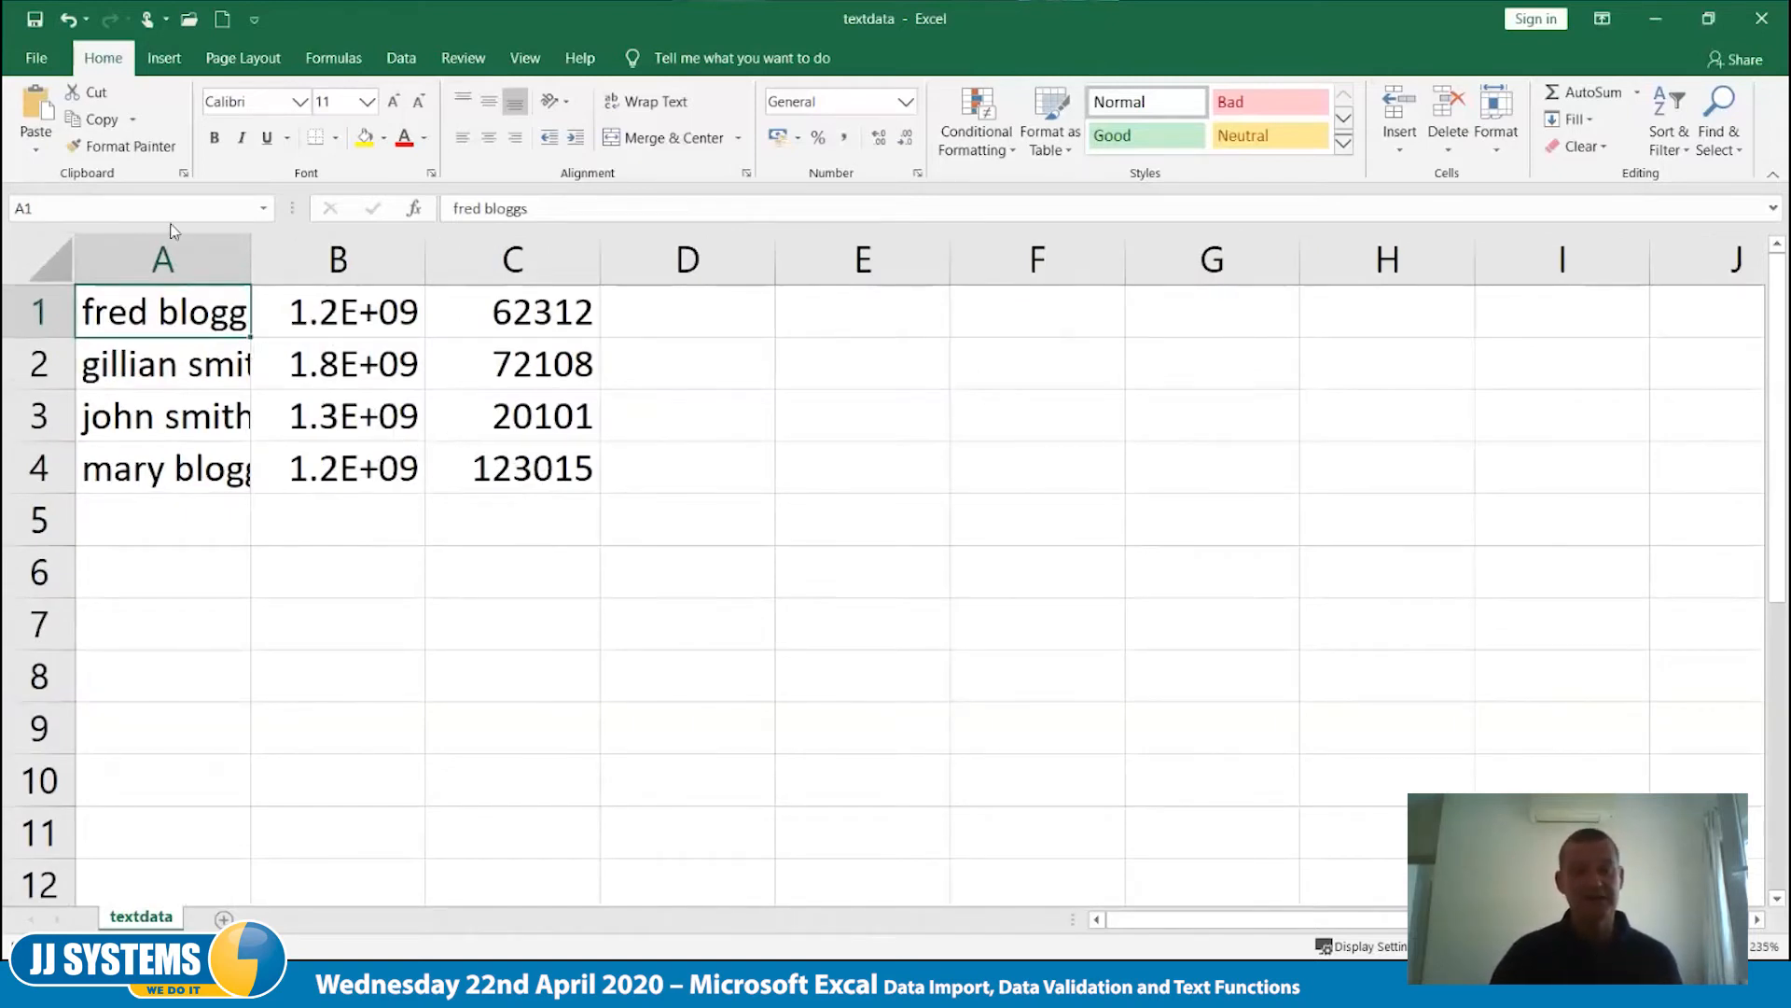
{"action": "left_click", "coordinate": [164, 256]}
{"action": "left_click_drag", "start_coordinate": [164, 257], "coordinate": [560, 257]}
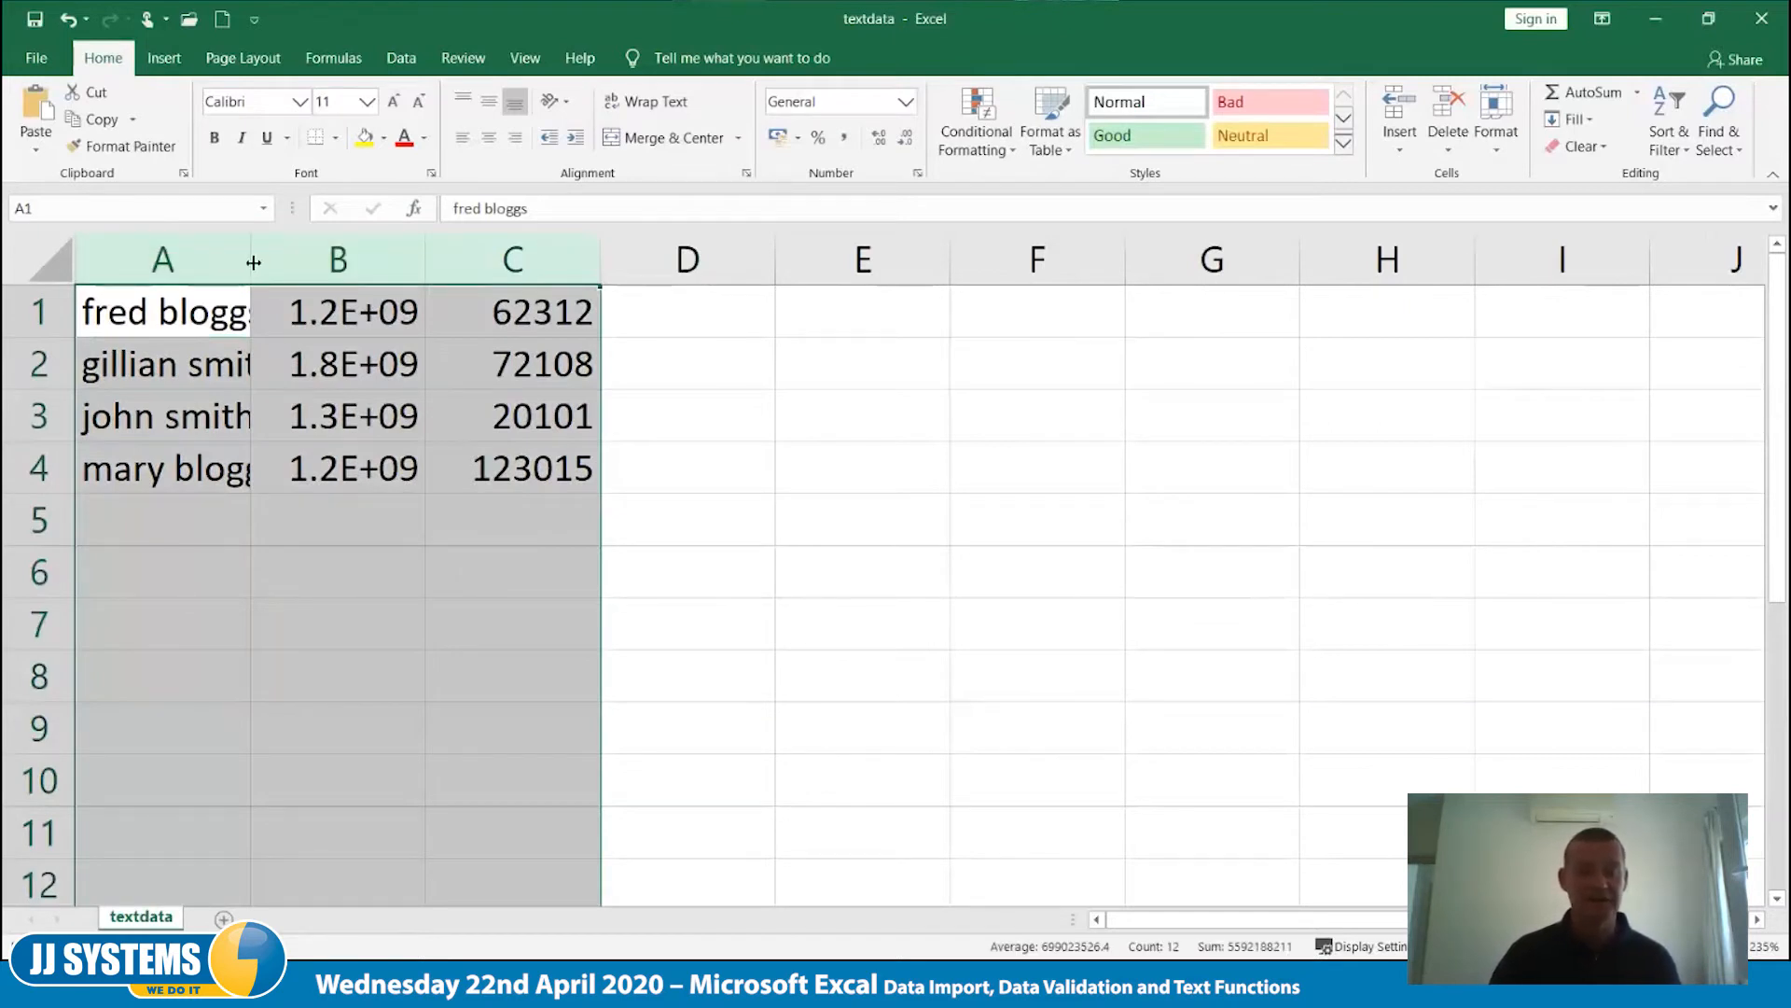
{"action": "double_click", "coordinate": [253, 262]}
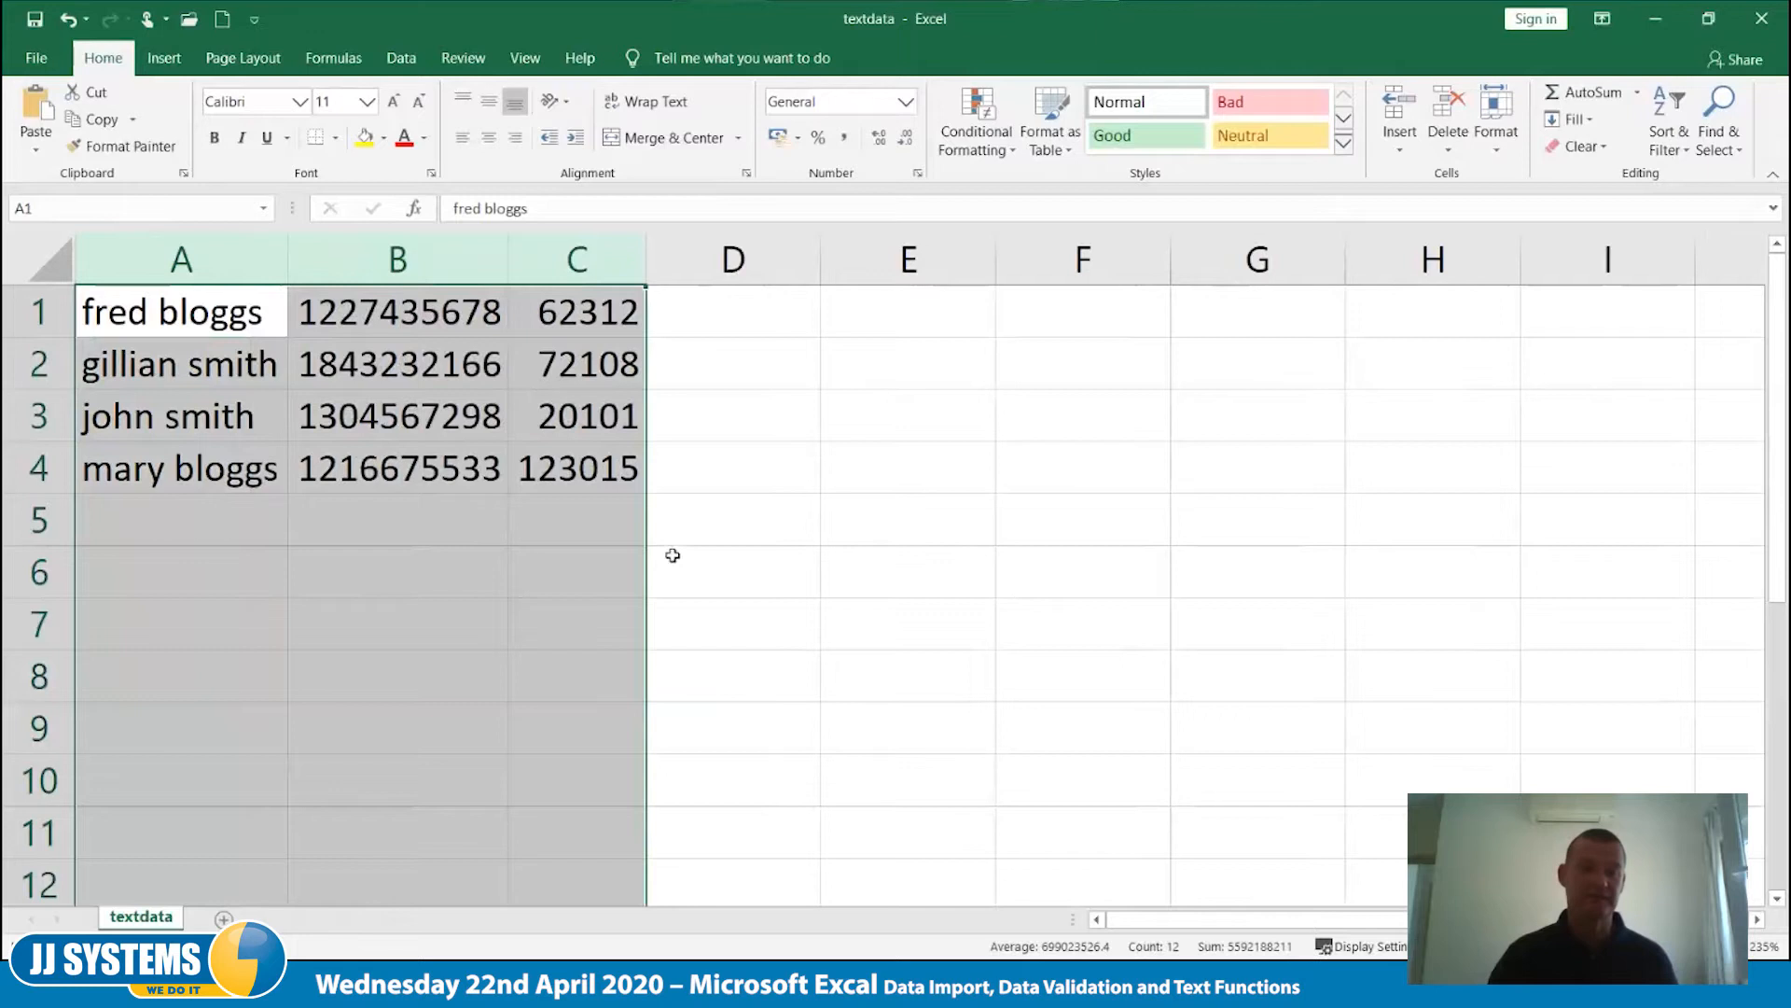
{"action": "left_click", "coordinate": [715, 584]}
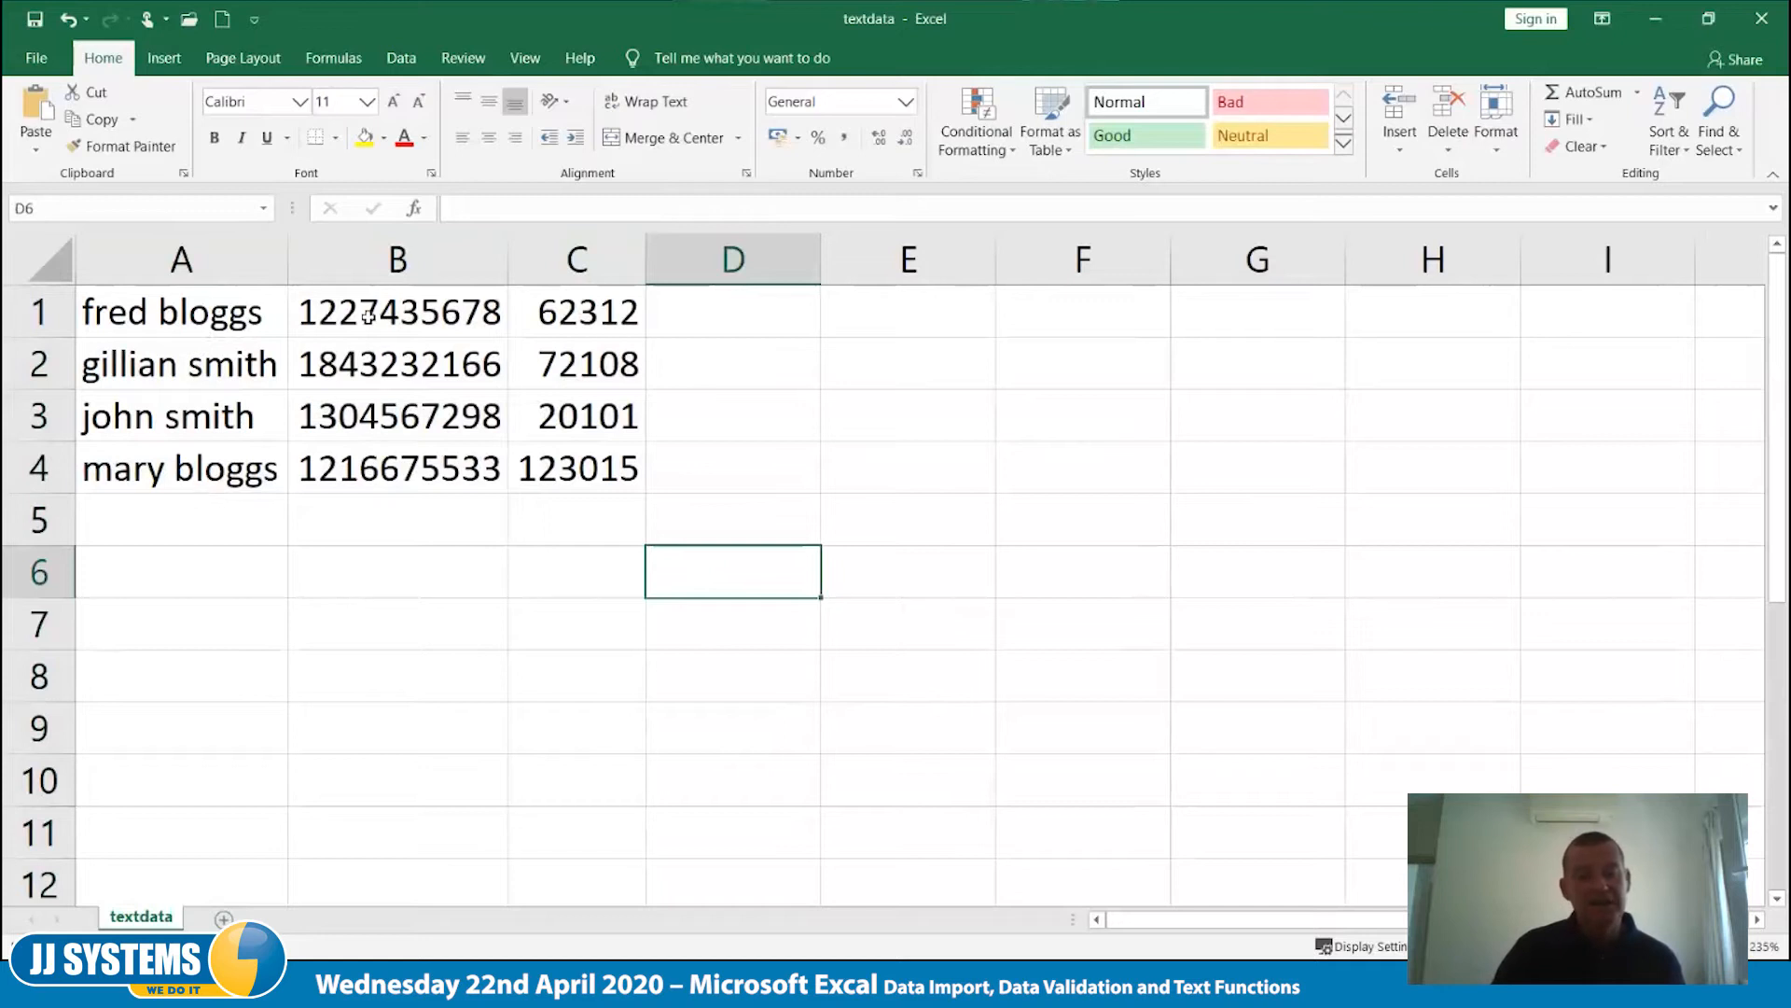
{"action": "left_click_drag", "start_coordinate": [508, 250], "coordinate": [566, 247]}
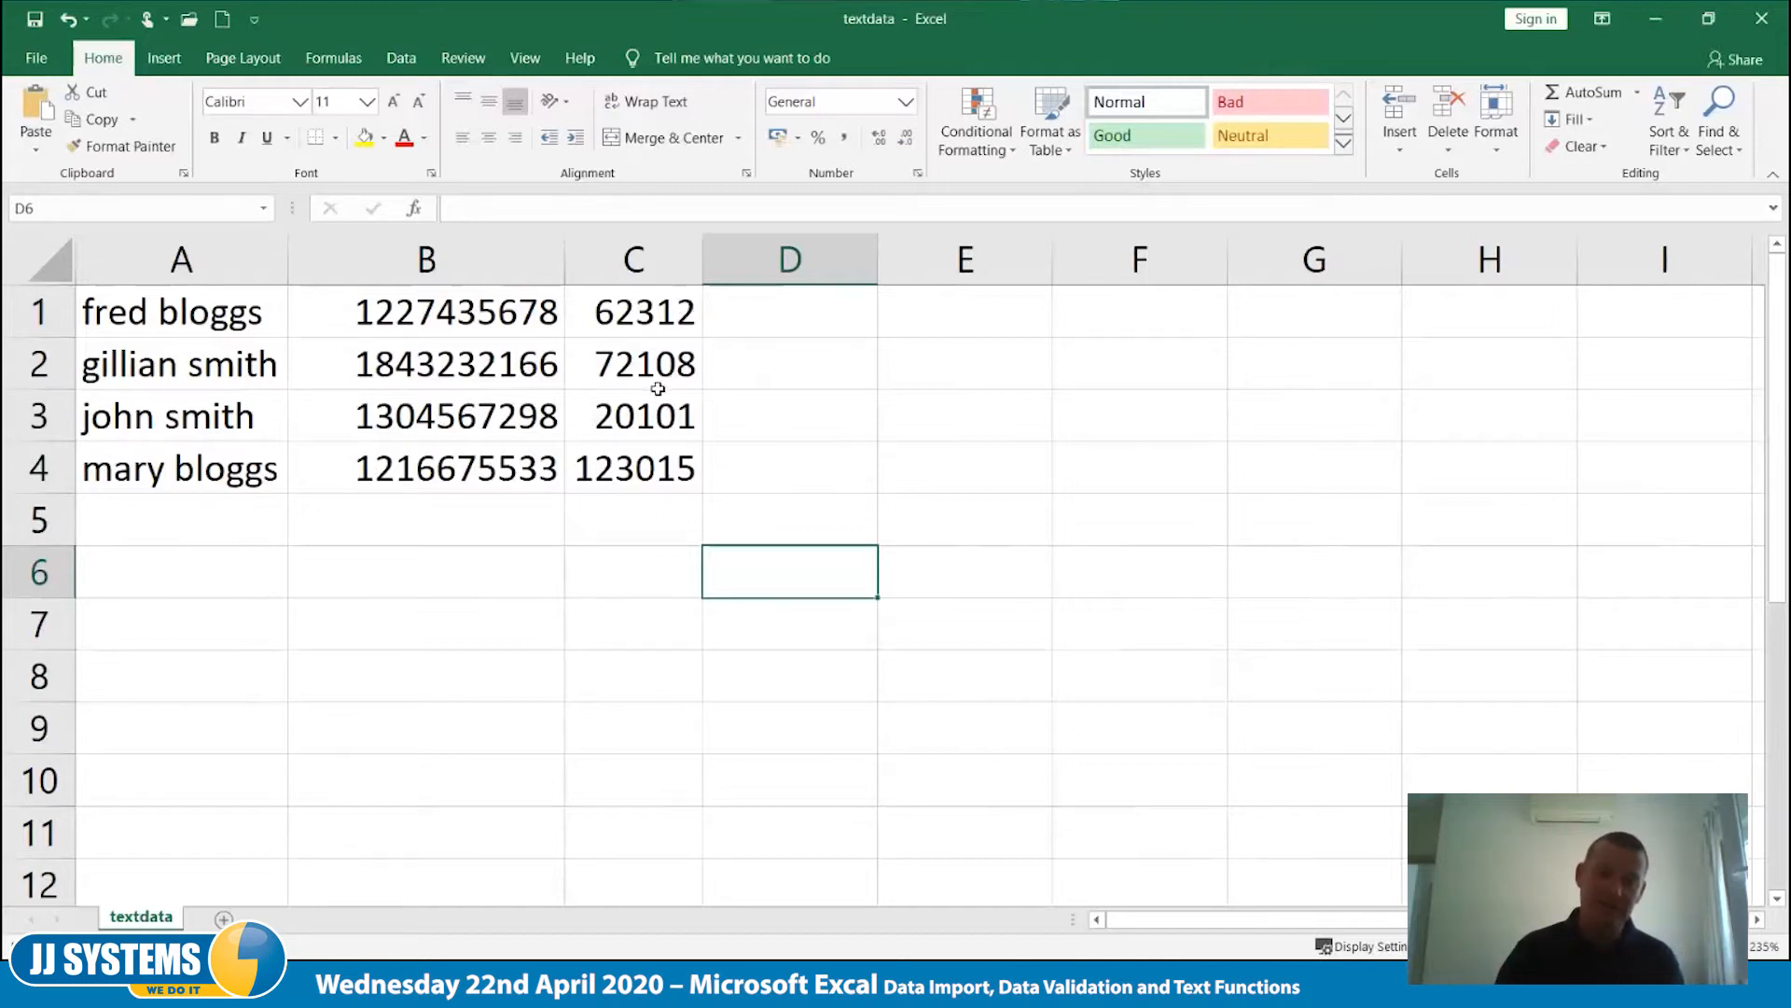
{"action": "left_click_drag", "start_coordinate": [703, 262], "coordinate": [727, 262]}
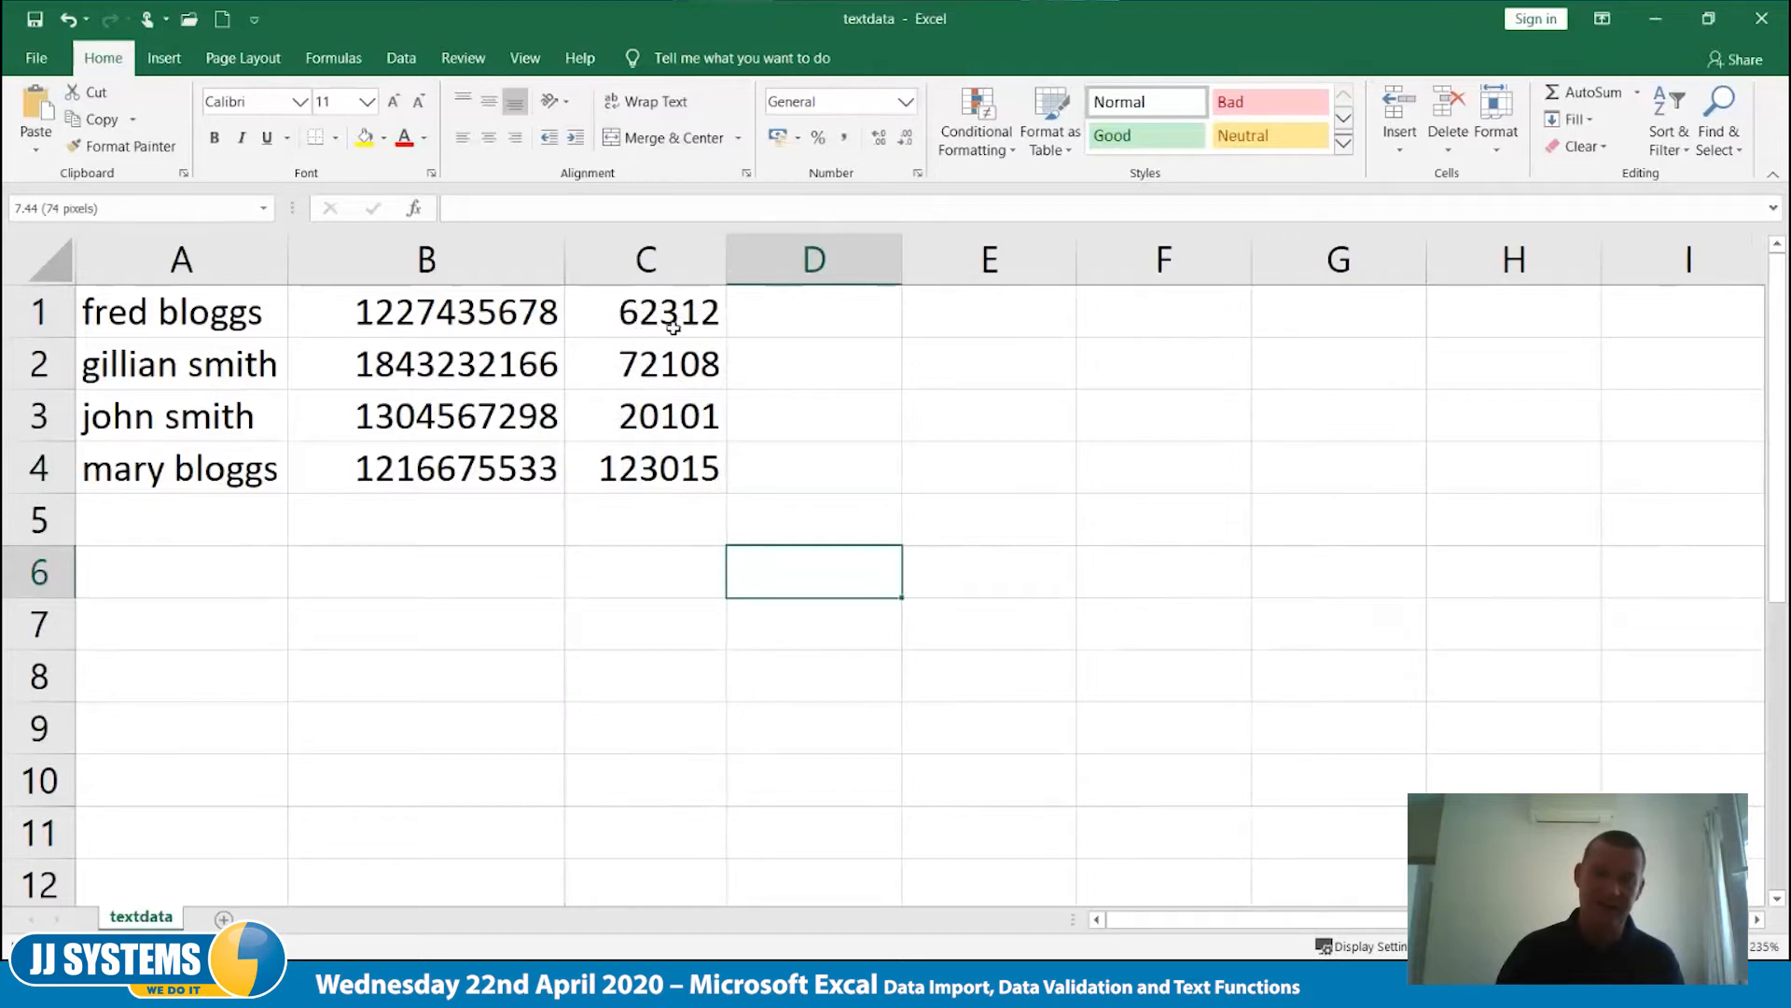
- Examine the codes in cells C1 to C4 one by one for missing leading zeros
{"action": "left_click", "coordinate": [680, 320]}
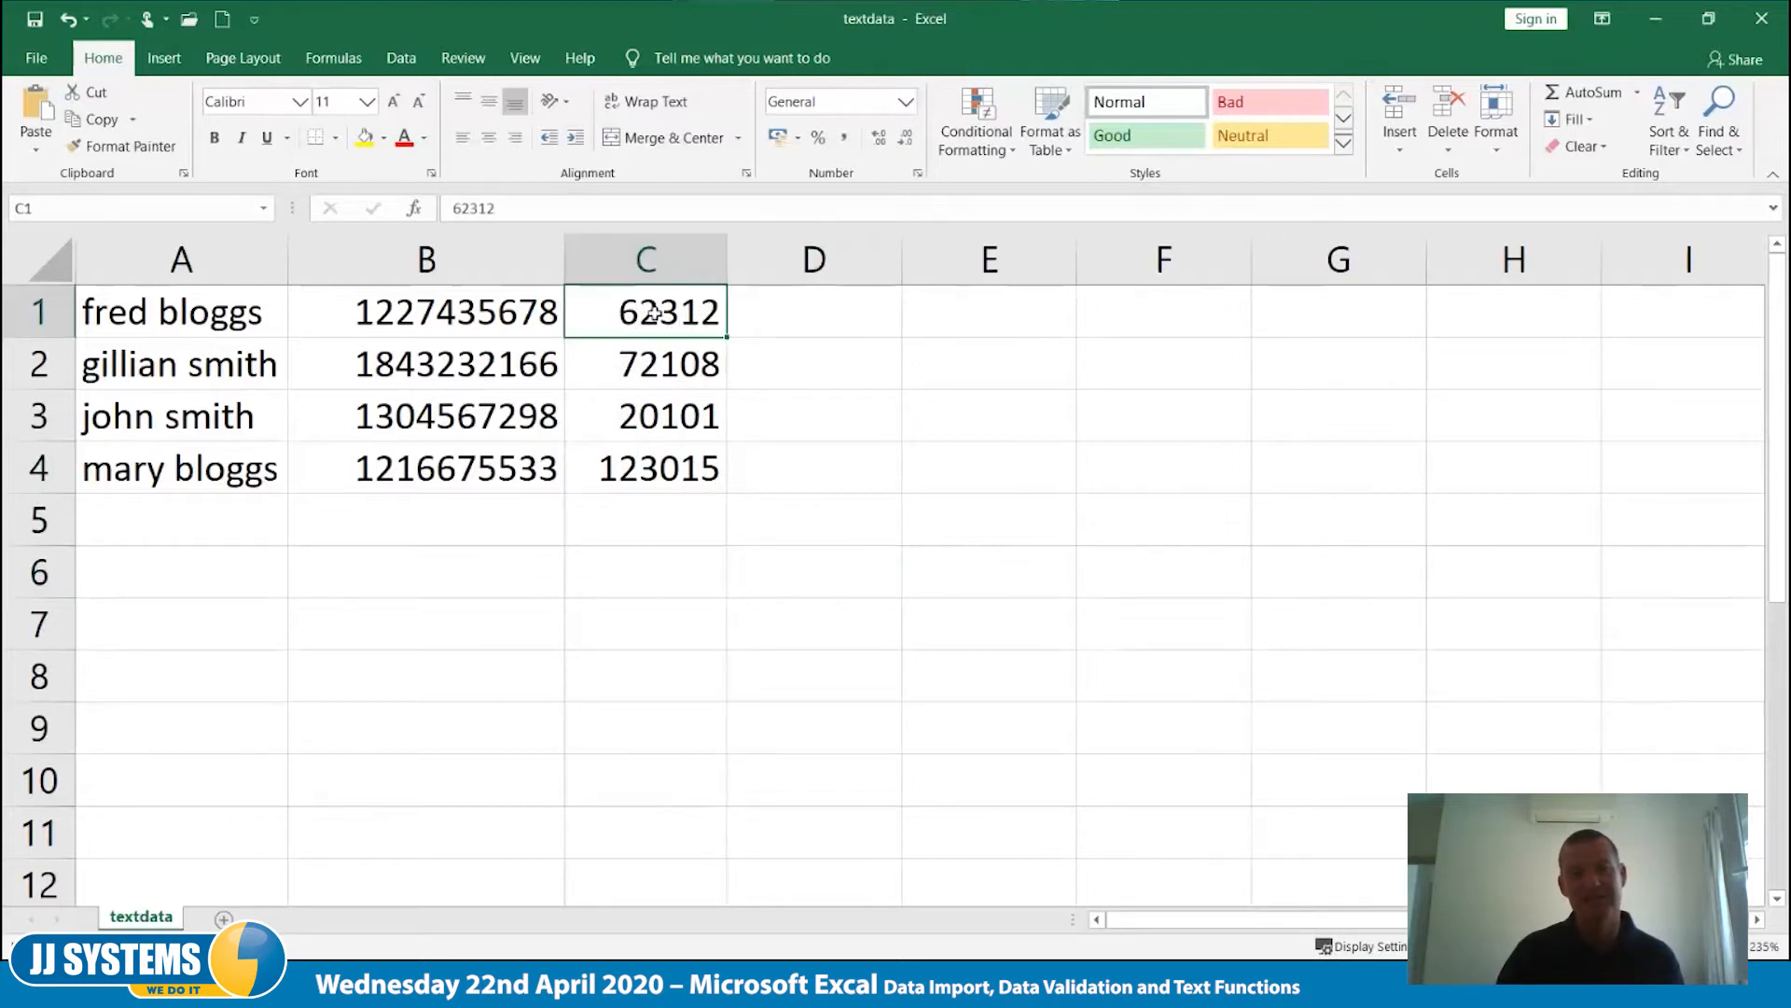
{"action": "left_click", "coordinate": [652, 362]}
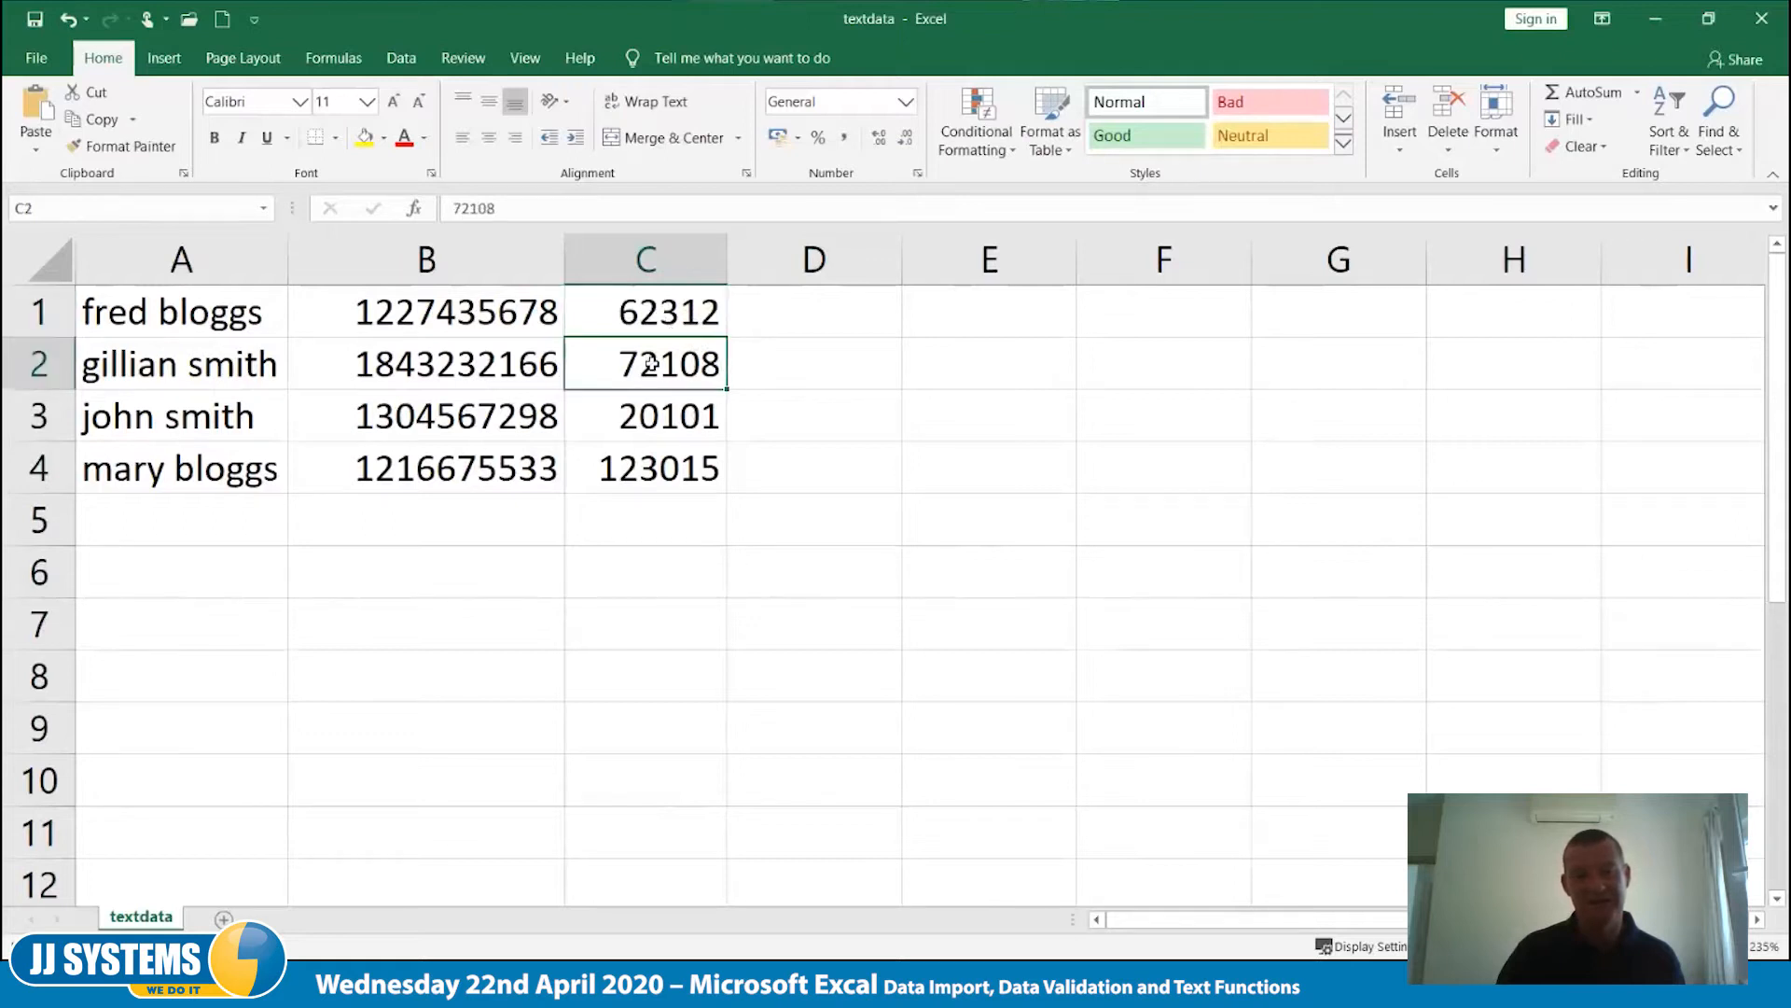
{"action": "left_click", "coordinate": [653, 431]}
{"action": "left_click", "coordinate": [653, 471]}
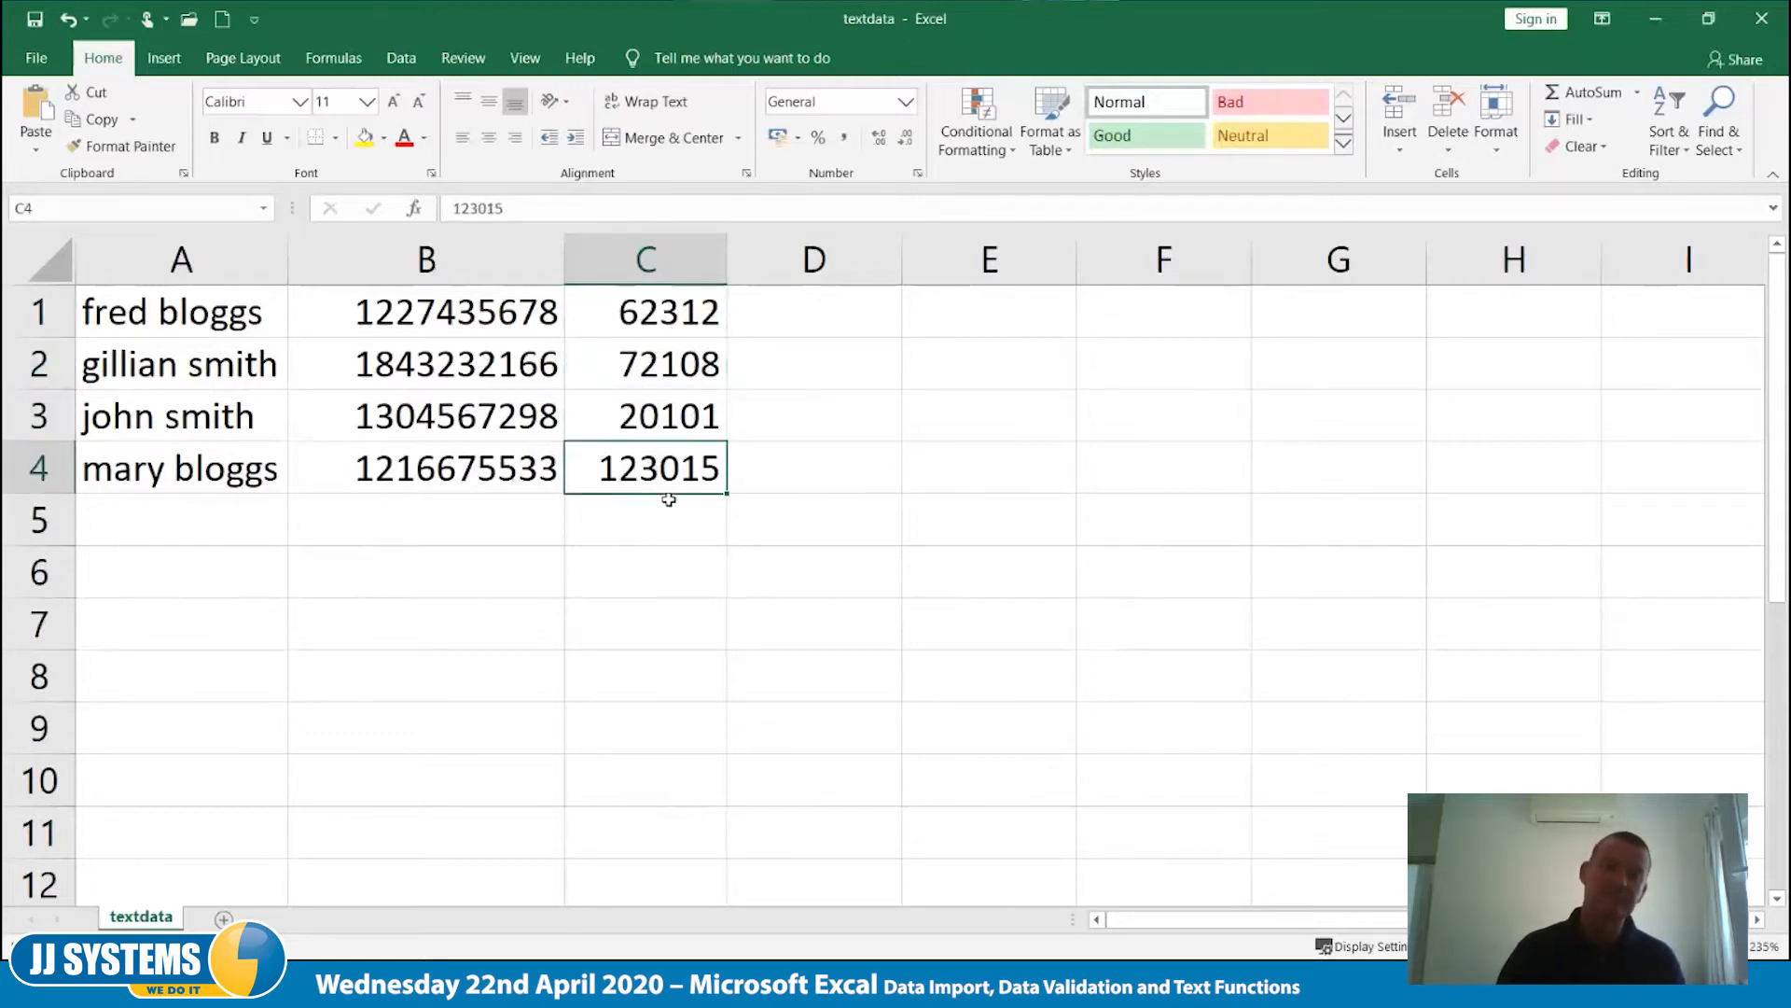
- Start importing the textdata file as external text data with the empty cell A6 selected
{"action": "left_click", "coordinate": [118, 577]}
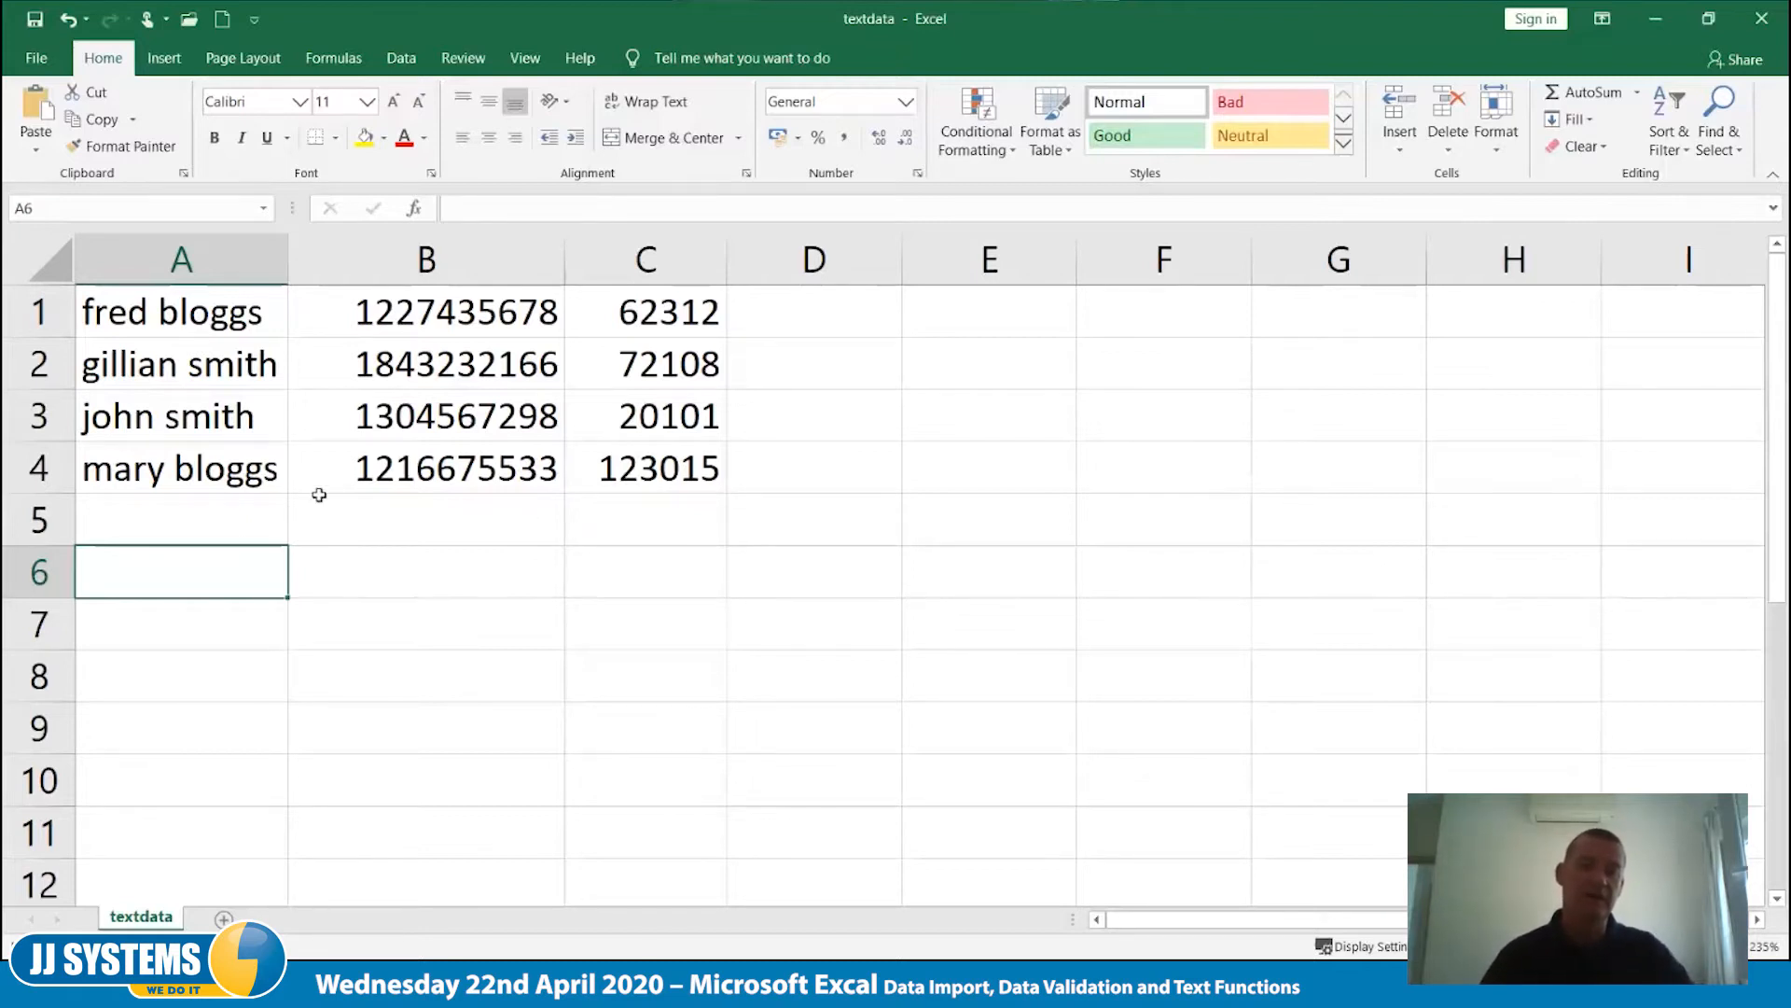
{"action": "left_click", "coordinate": [401, 58]}
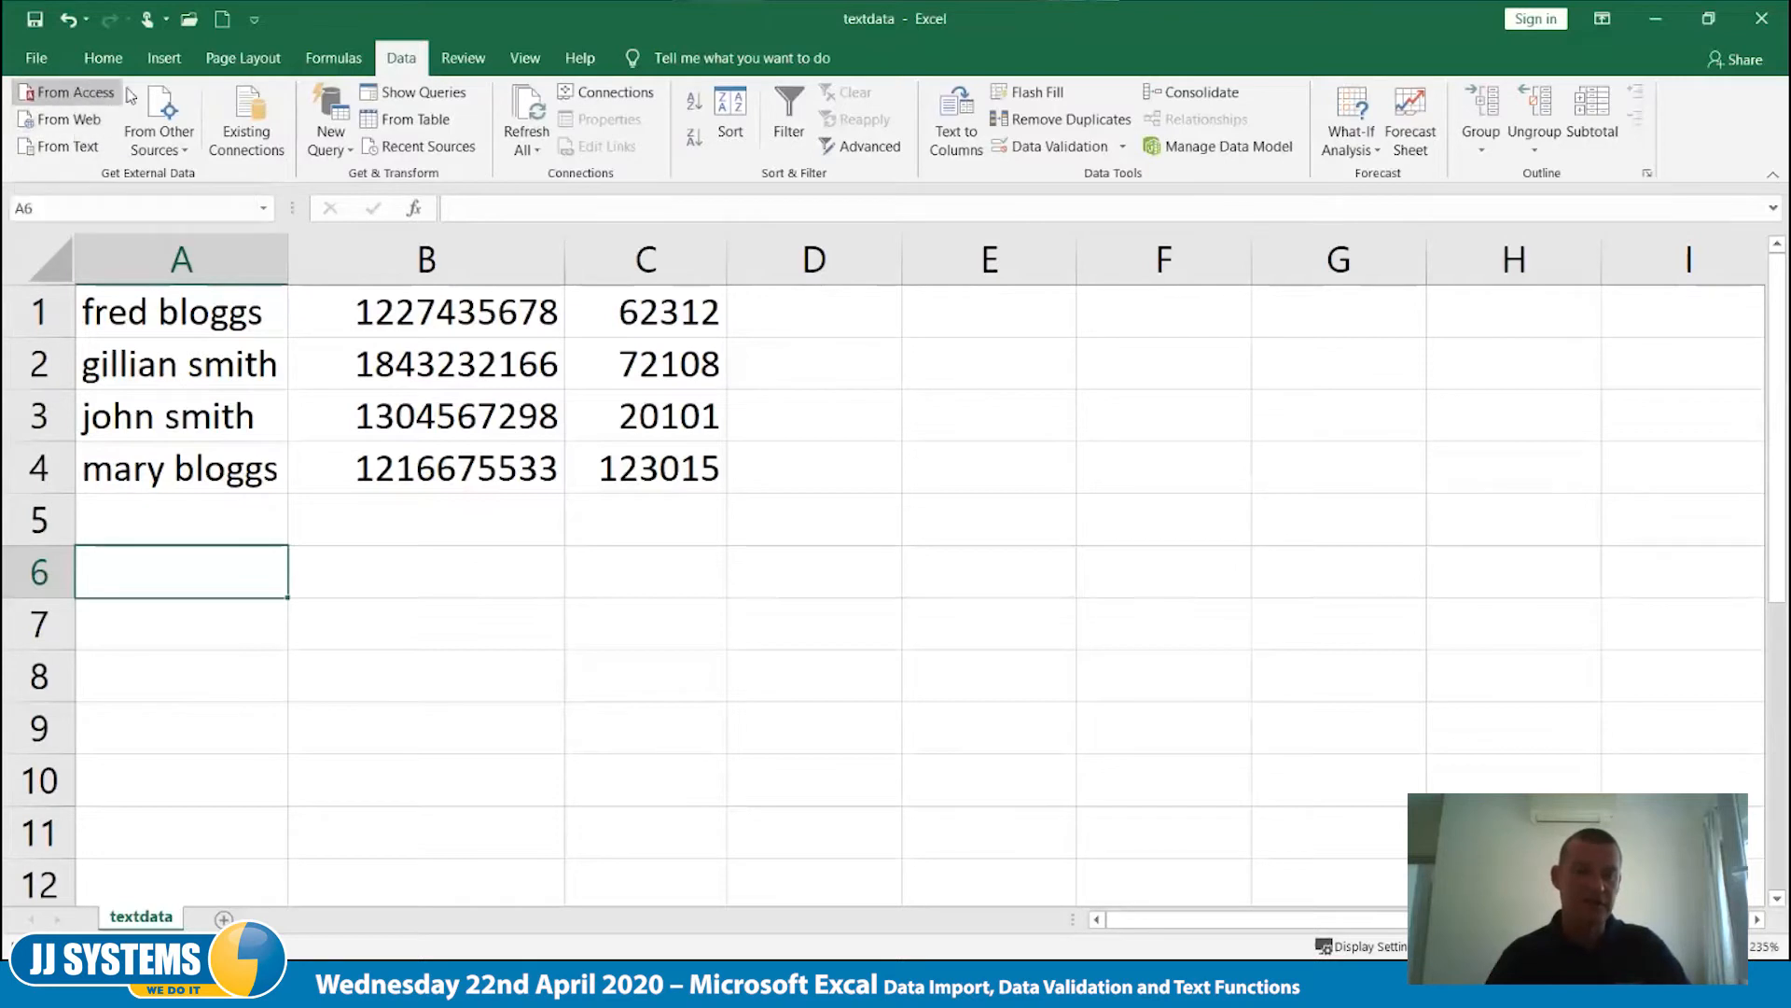
{"action": "left_click", "coordinate": [186, 153]}
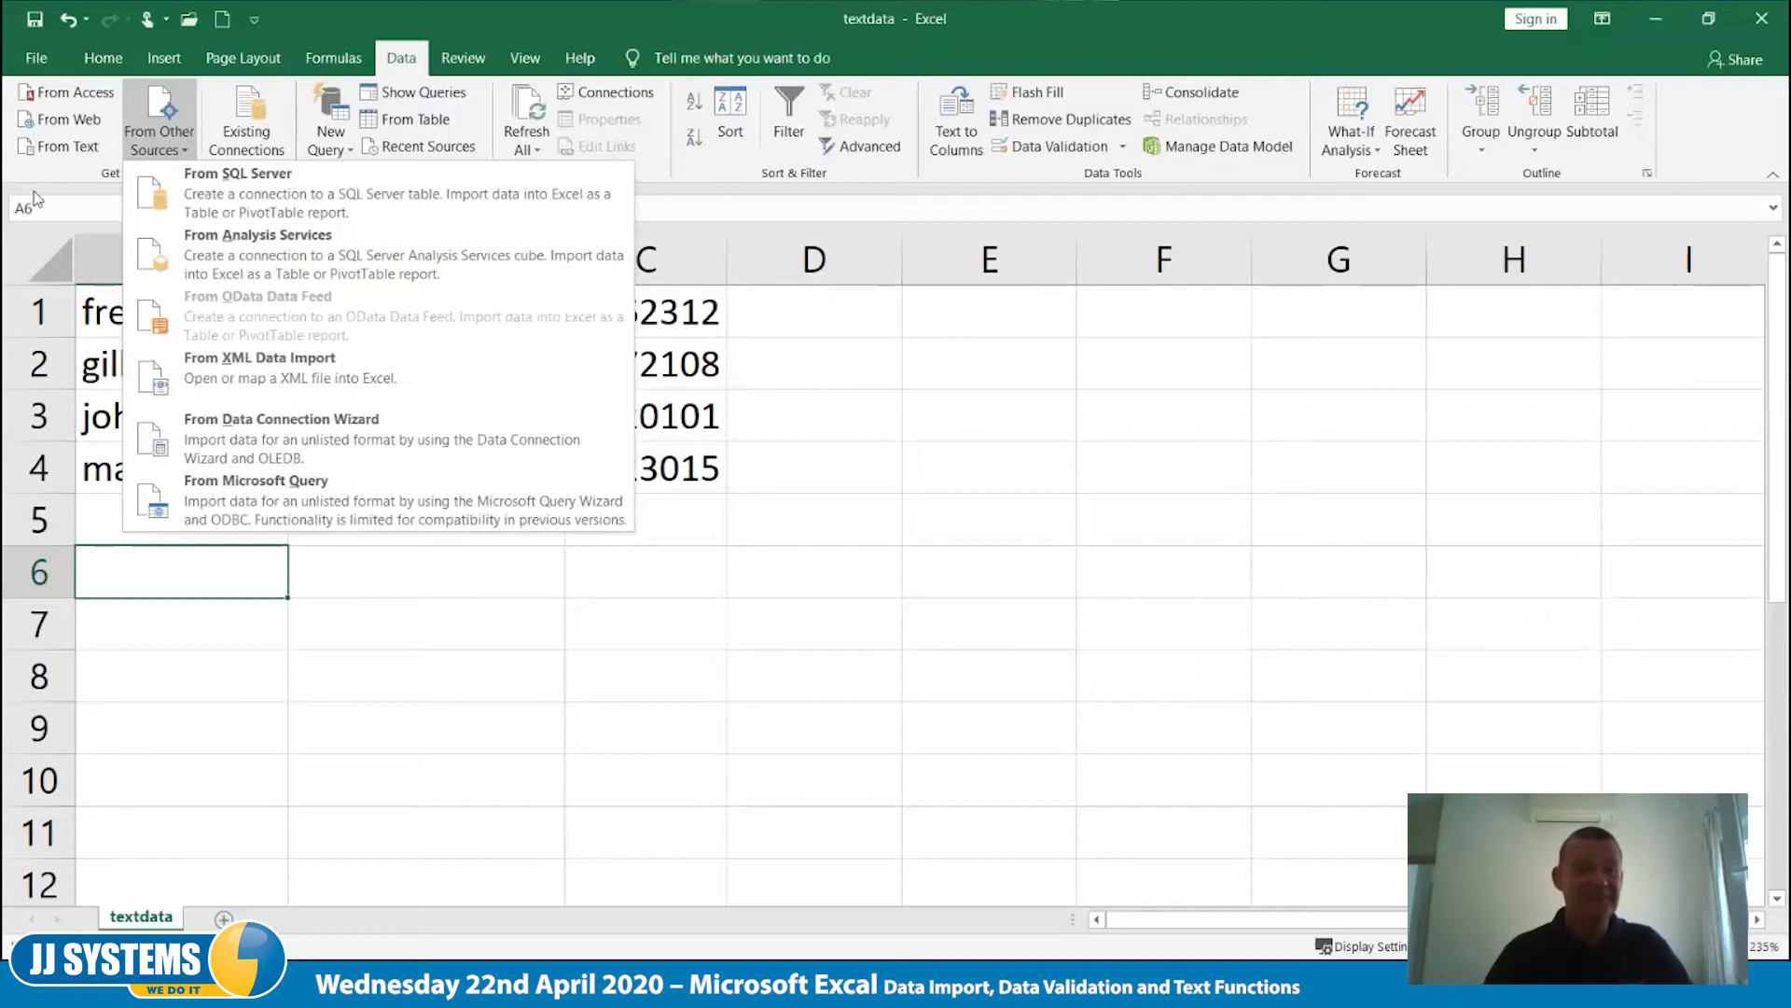
{"action": "left_click", "coordinate": [69, 170]}
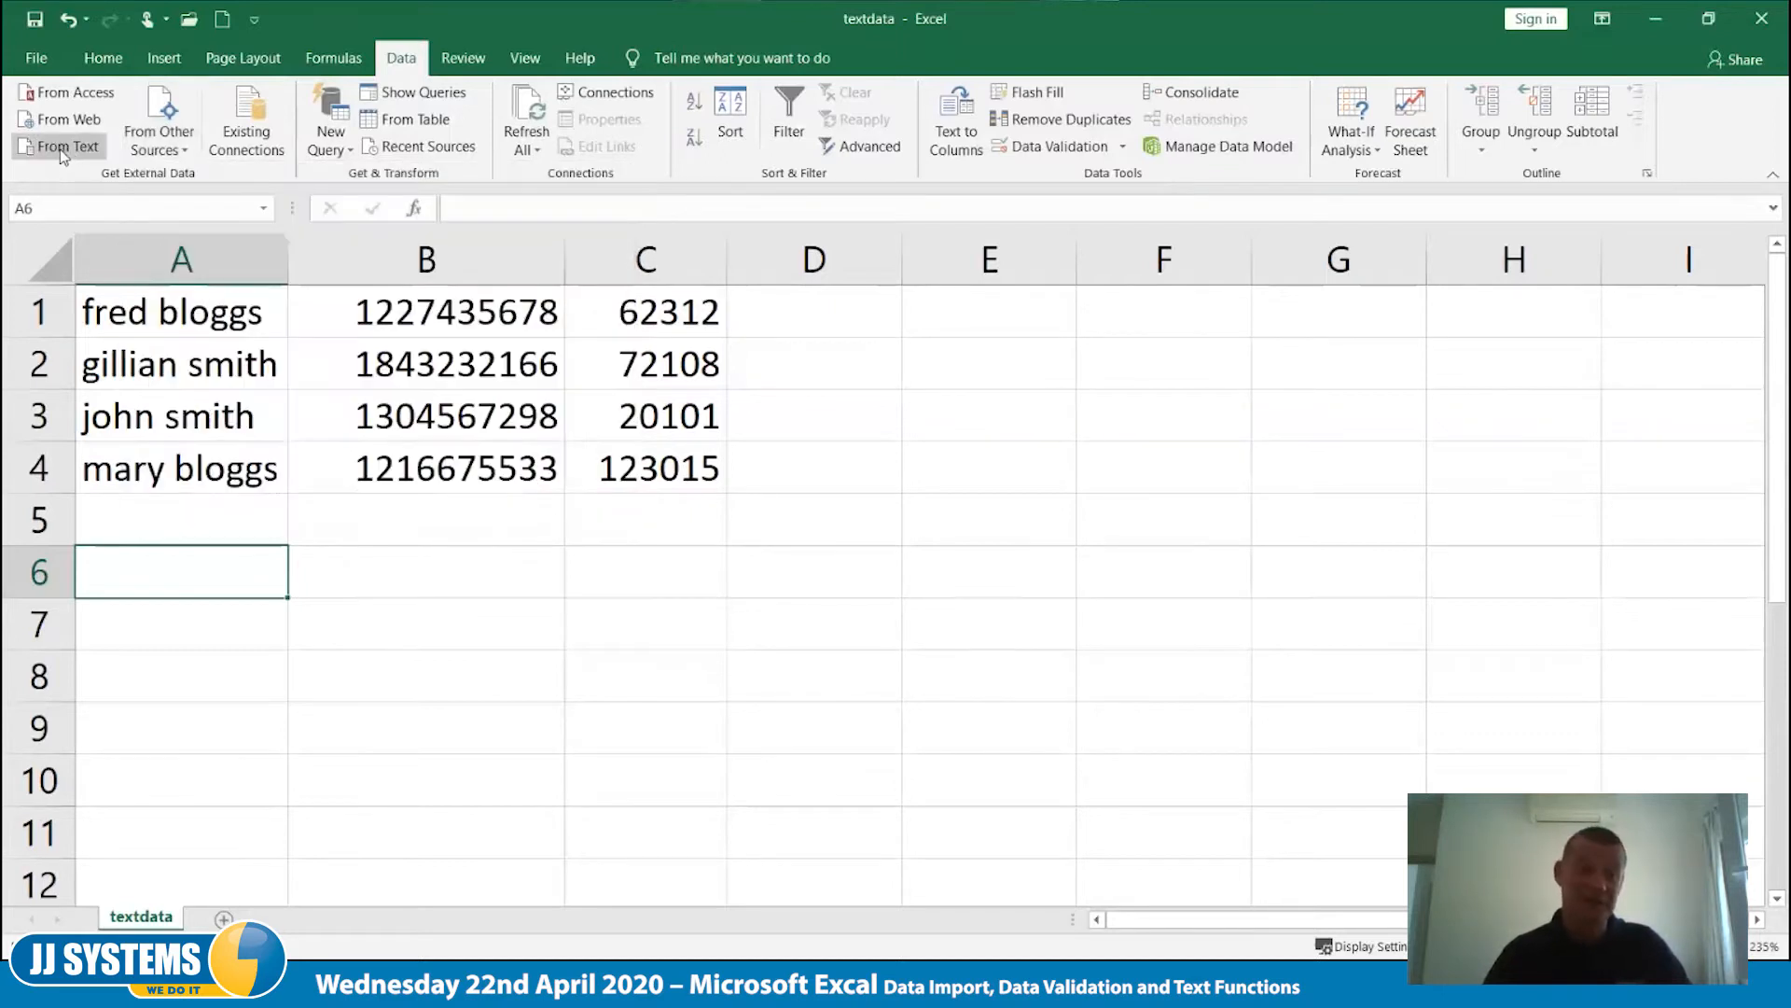
{"action": "left_click", "coordinate": [62, 150]}
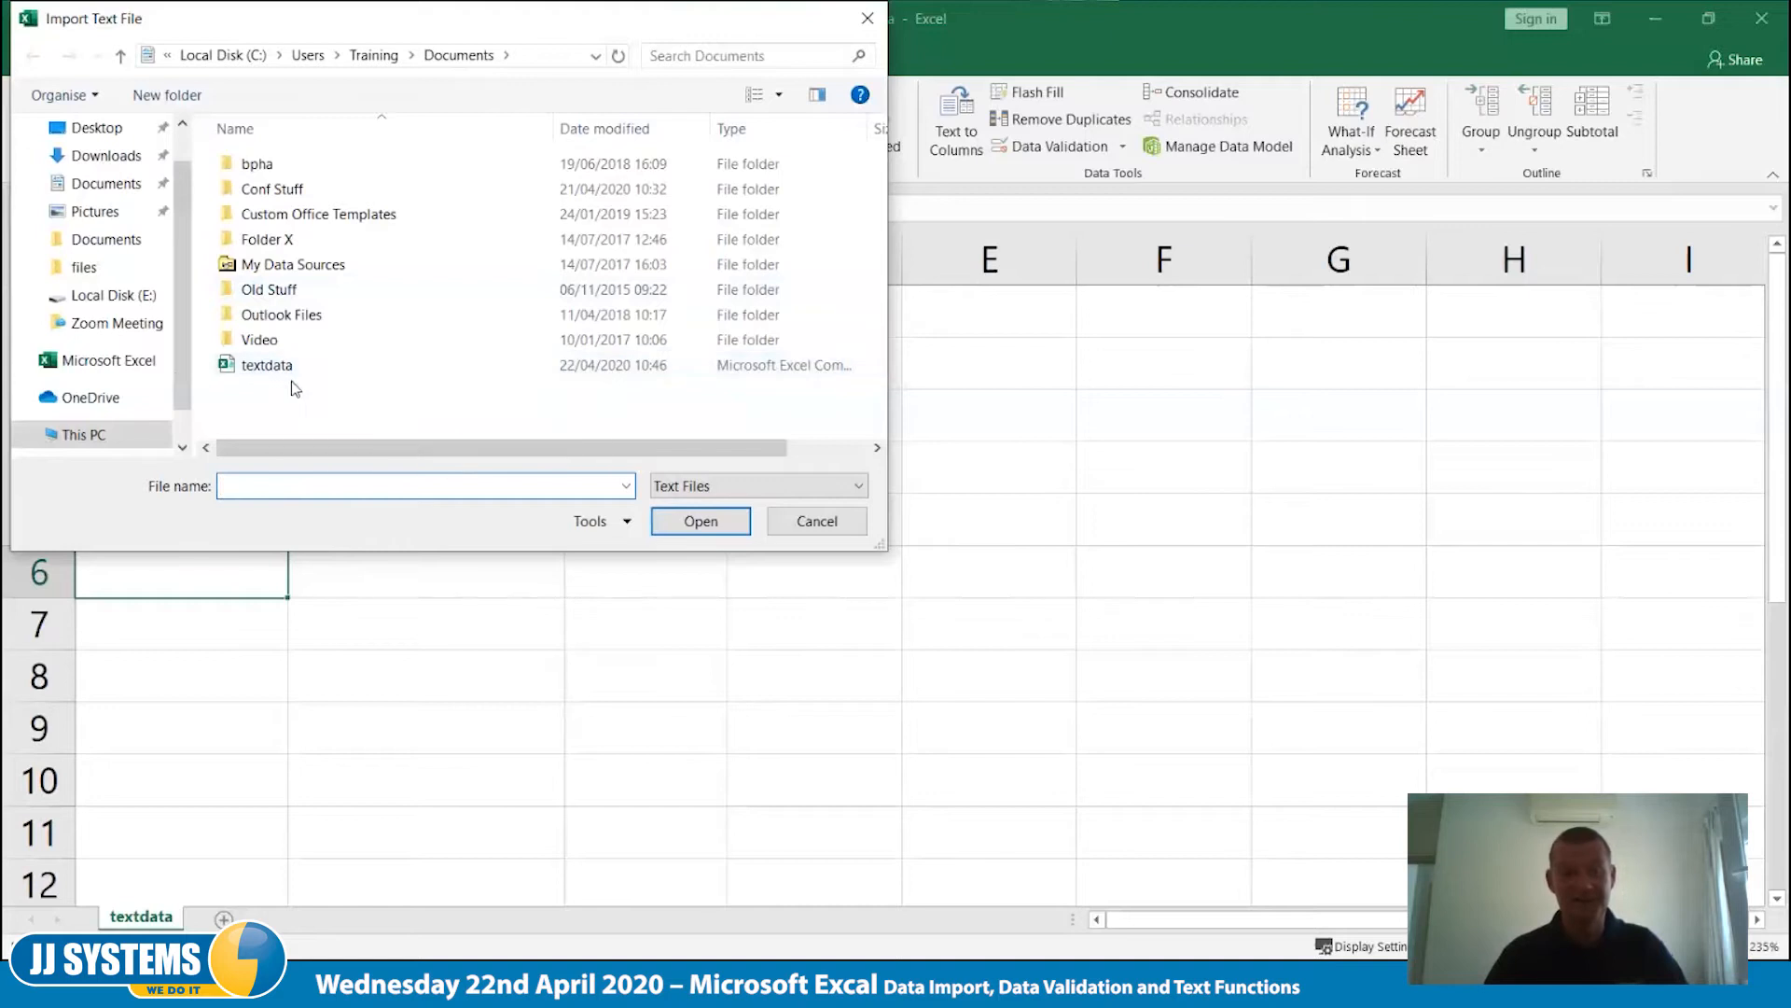
{"action": "left_click", "coordinate": [268, 371]}
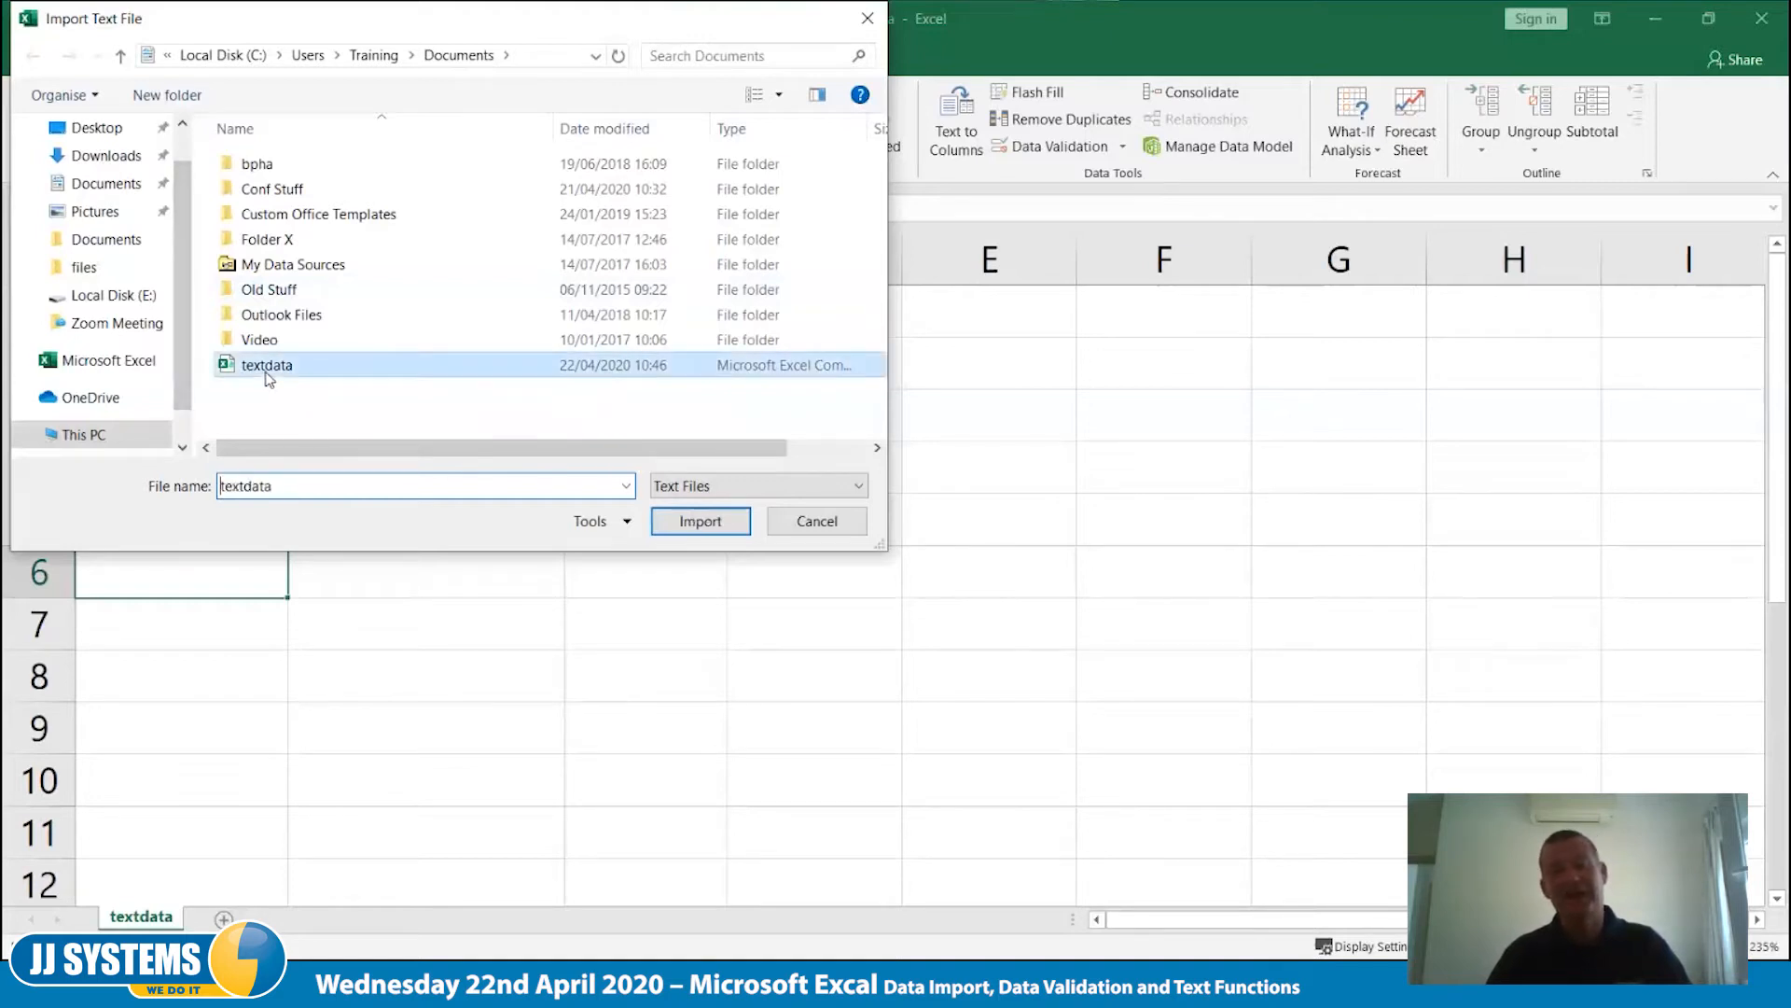
{"action": "left_click", "coordinate": [683, 528]}
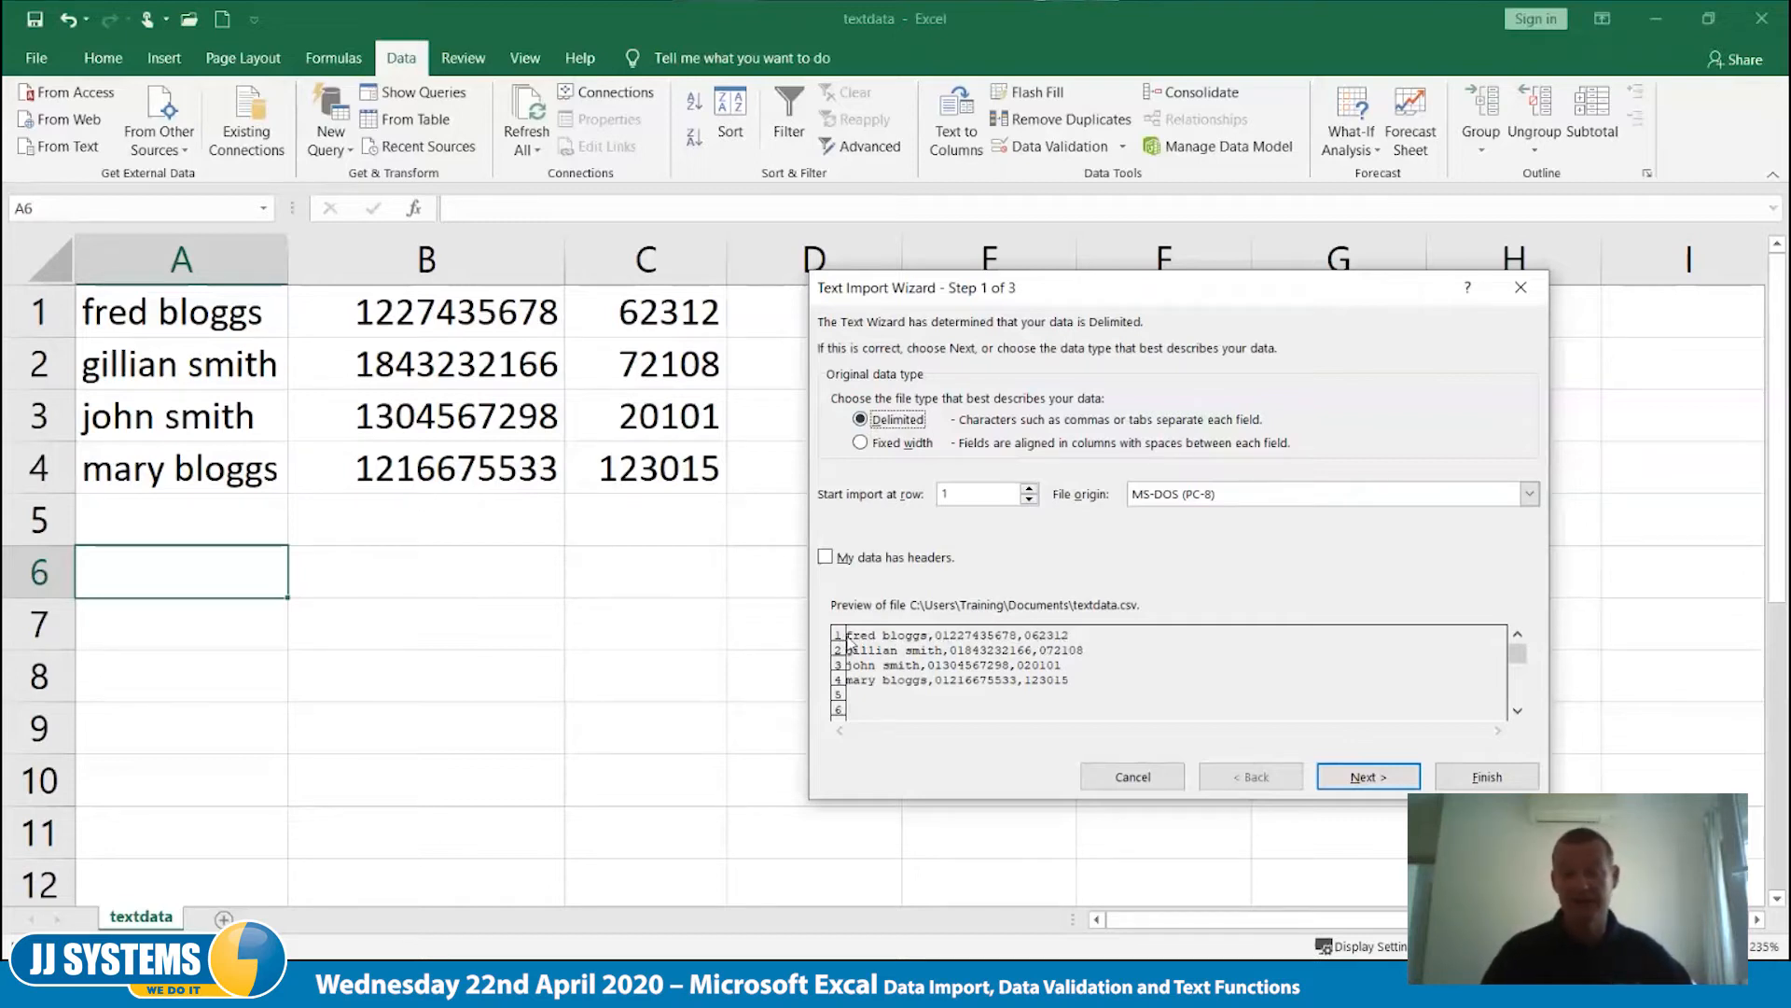
- Treat the imported text as delimited data without headers, using Comma instead of Tab as the delimiter
{"action": "left_click", "coordinate": [825, 557]}
{"action": "left_click", "coordinate": [828, 558]}
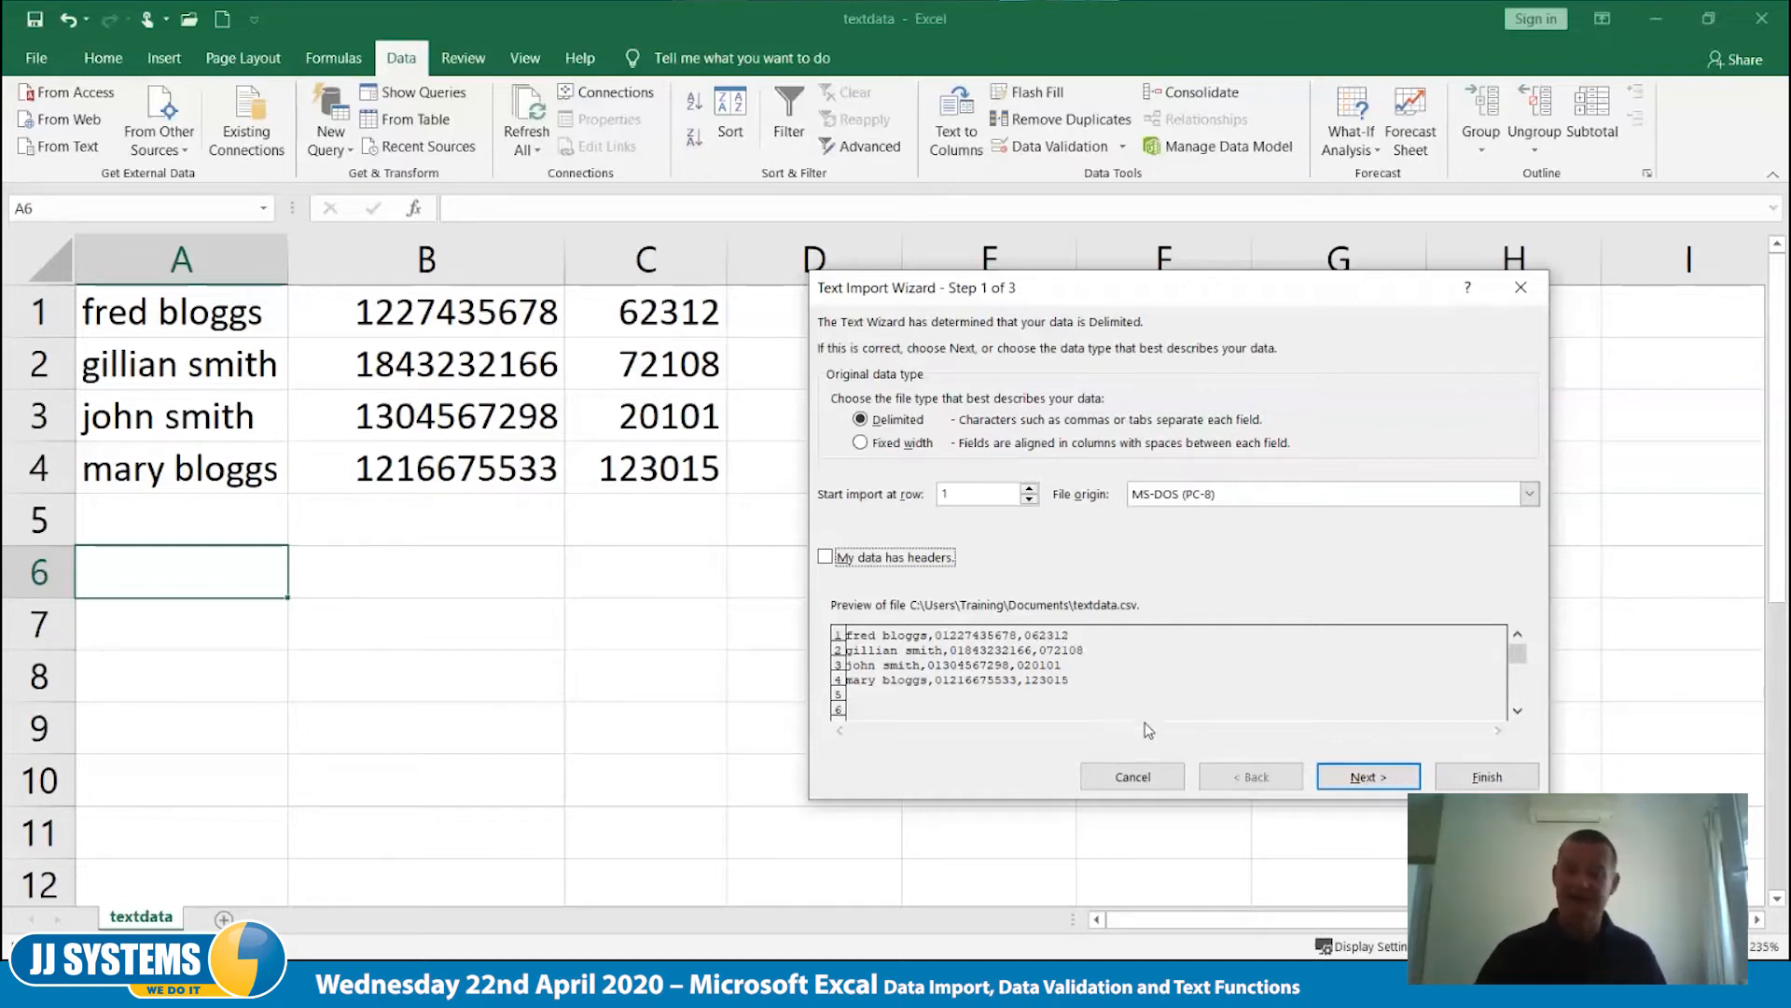
{"action": "left_click", "coordinate": [1354, 774]}
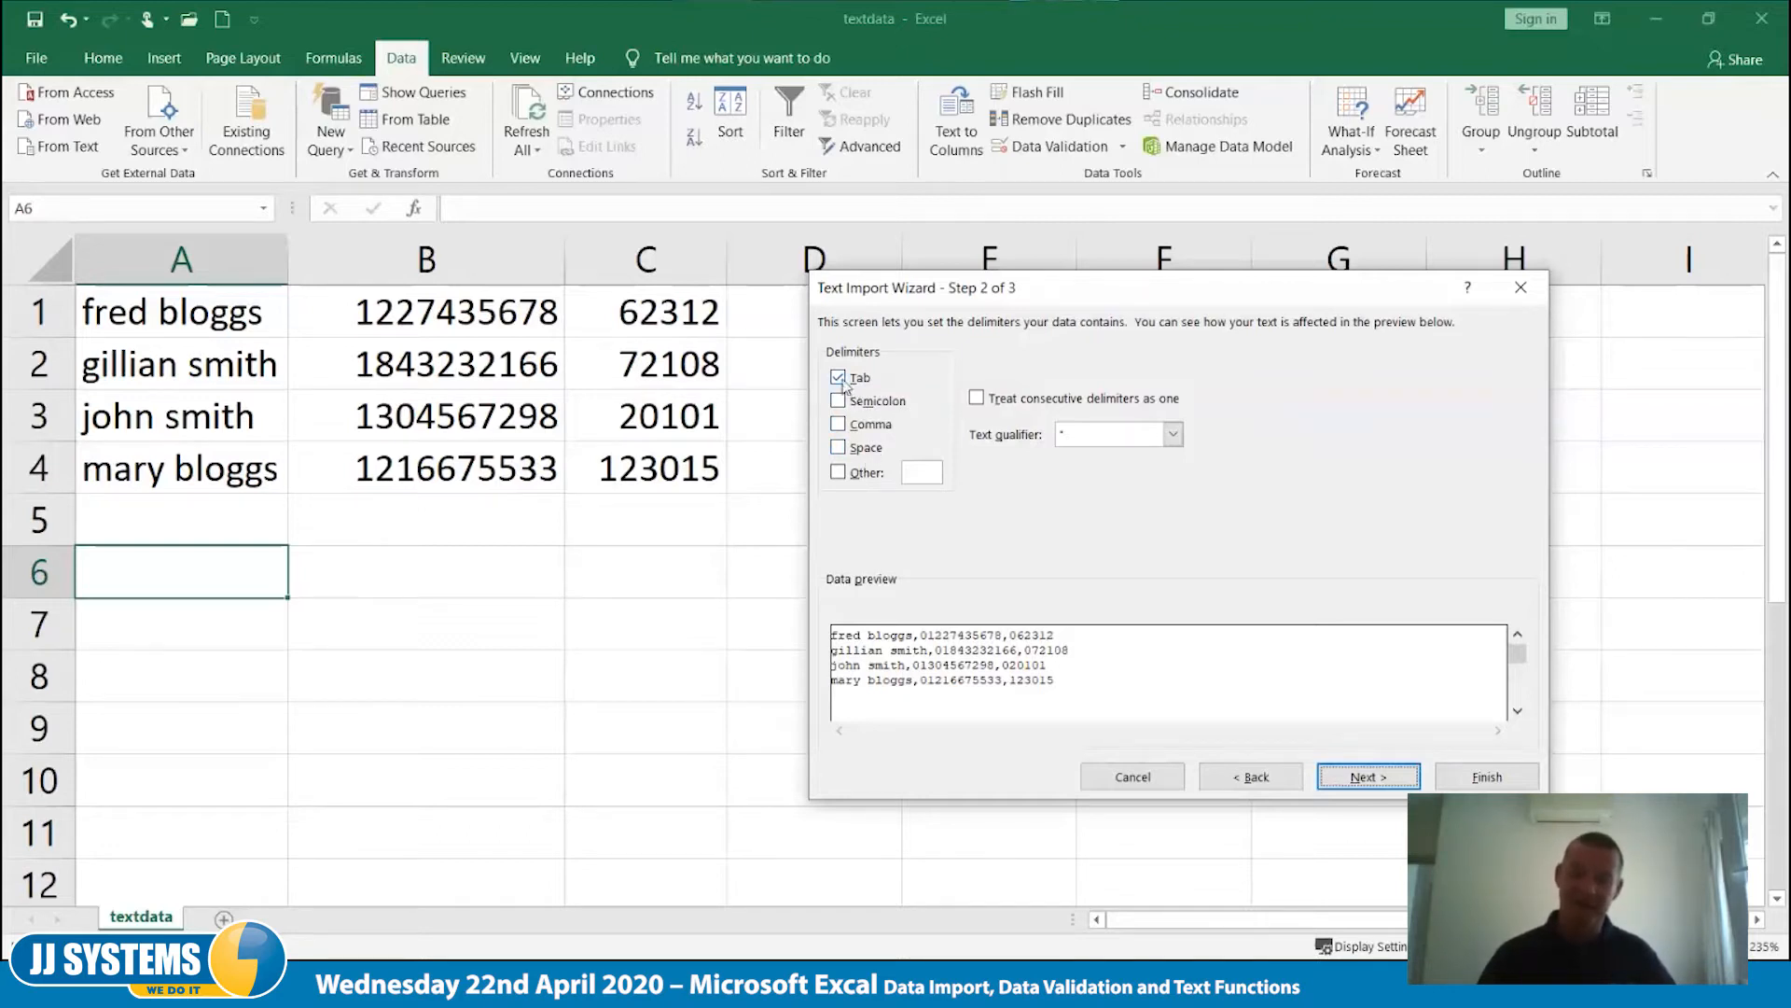
{"action": "left_click_drag", "start_coordinate": [843, 449], "coordinate": [892, 430]}
{"action": "left_click", "coordinate": [839, 425]}
{"action": "left_click", "coordinate": [838, 377]}
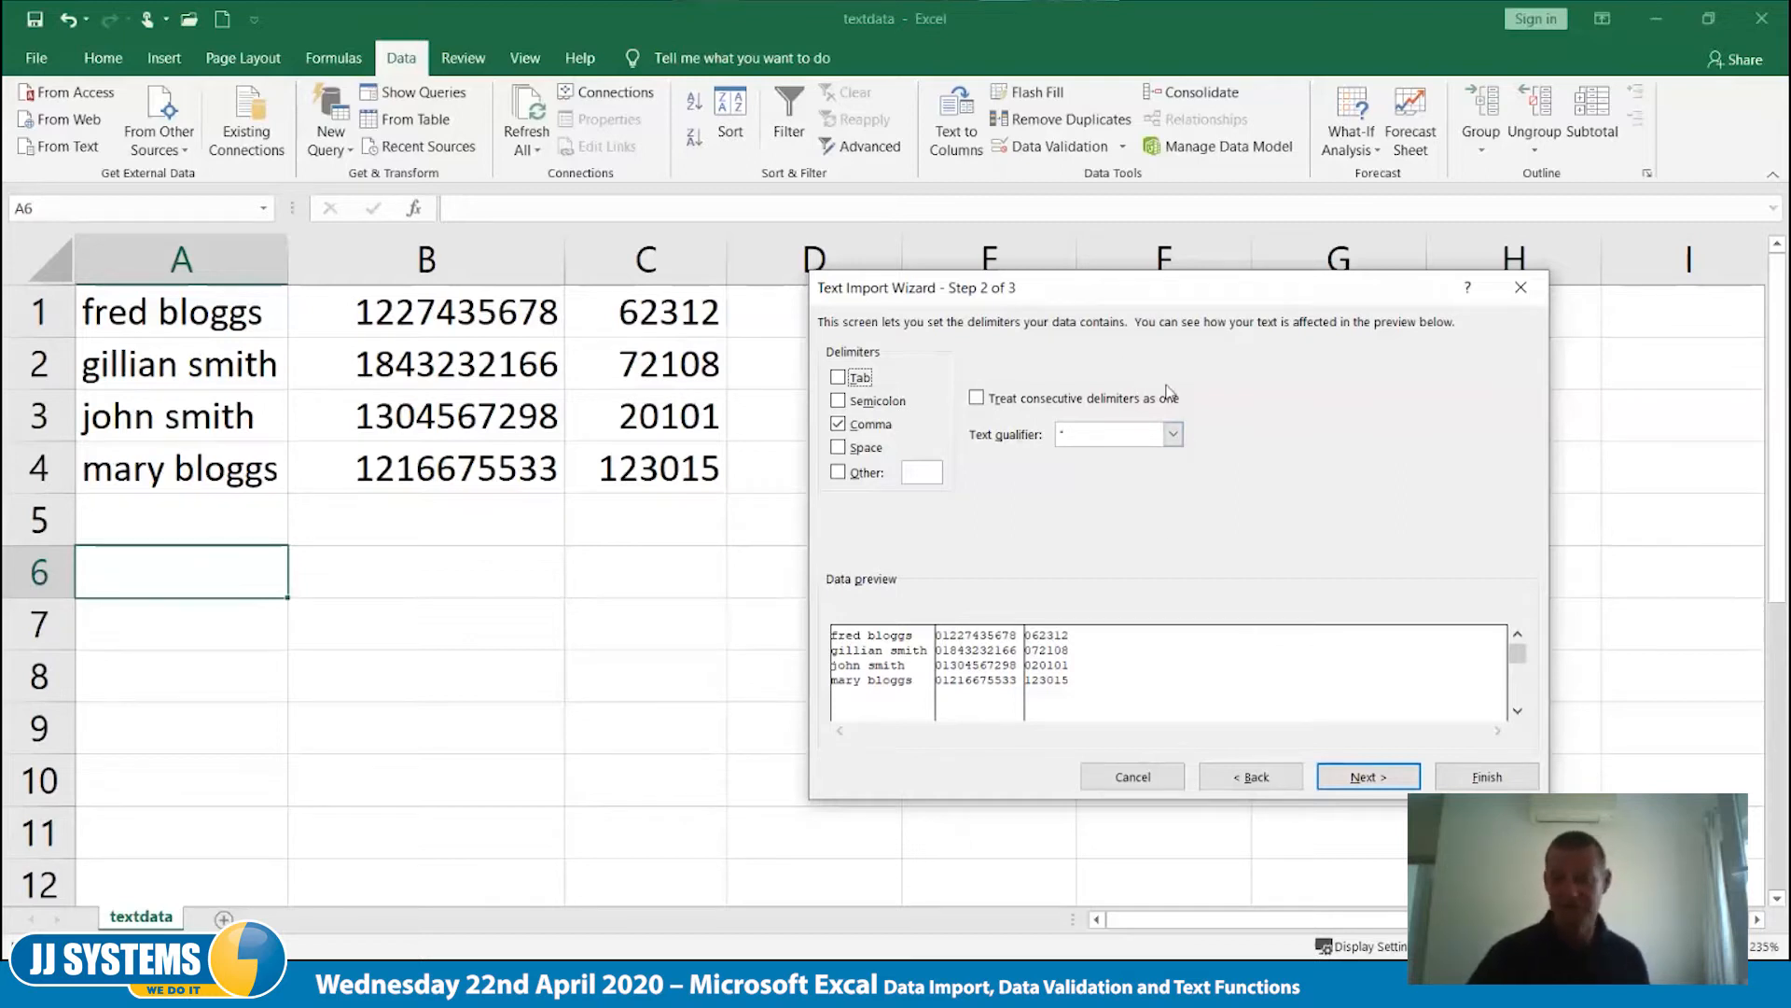
{"action": "left_click", "coordinate": [1385, 793]}
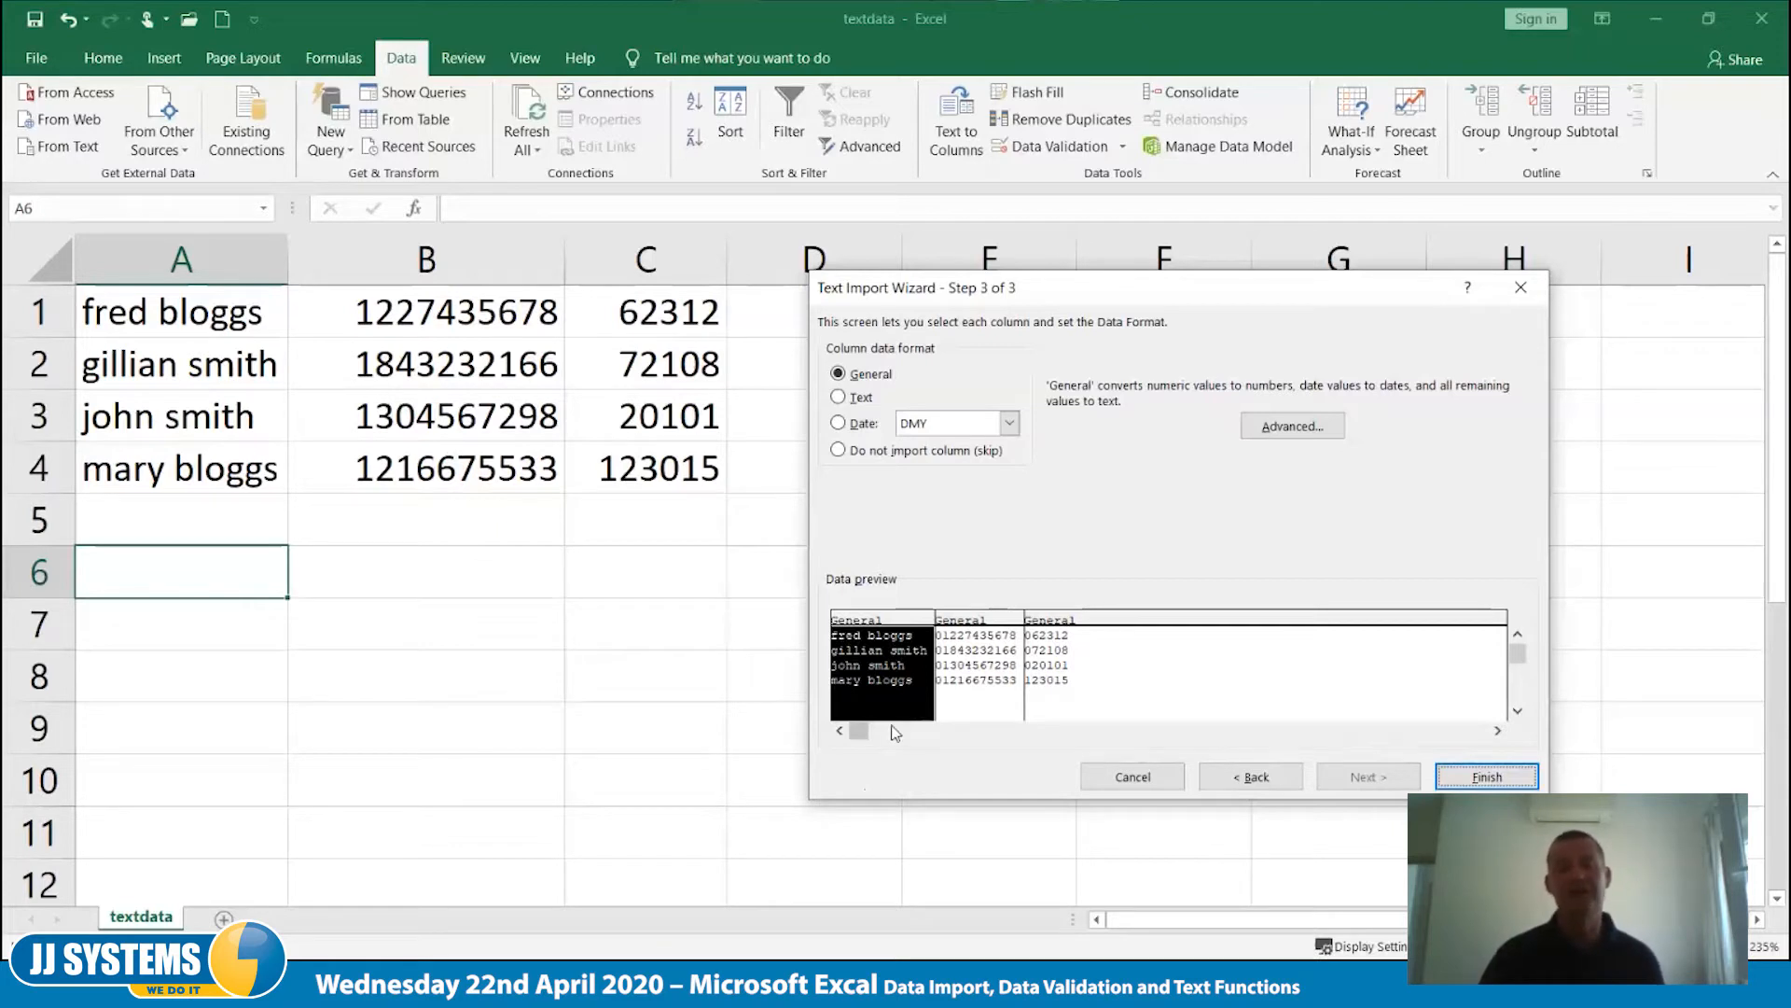
- Set the data format of the first two import columns, names and phone numbers, to Text
{"action": "left_click", "coordinate": [853, 401]}
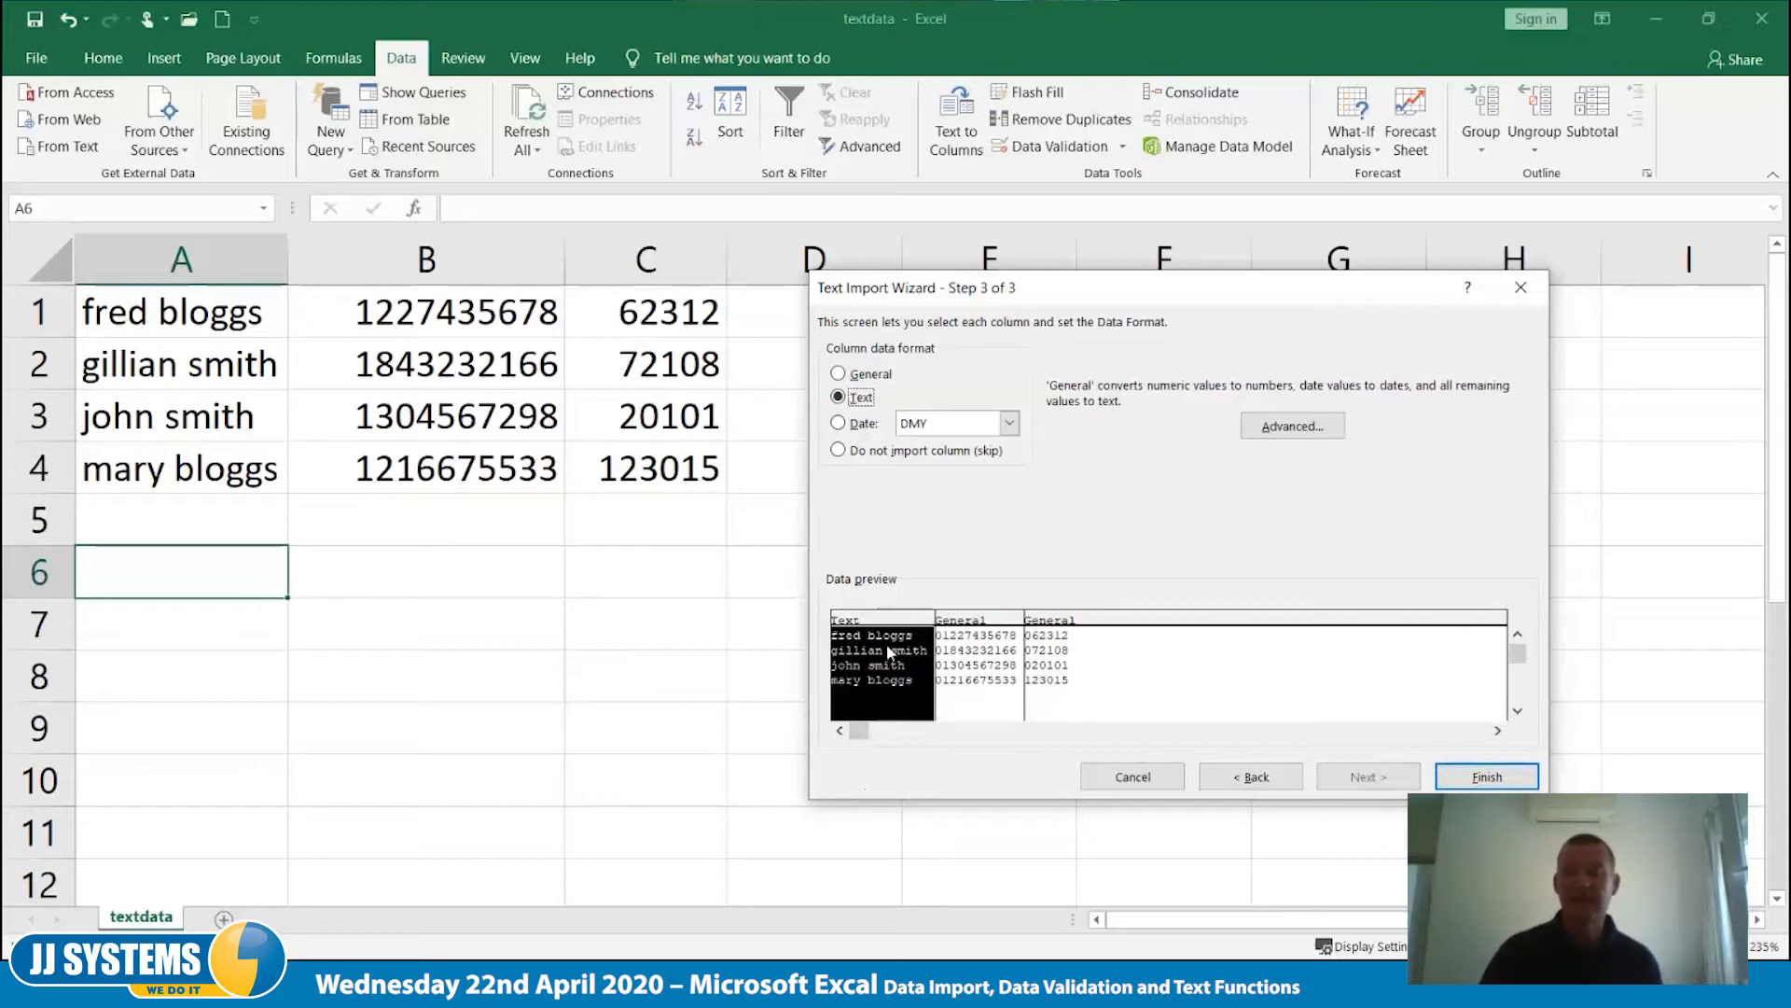
{"action": "left_click", "coordinate": [943, 643]}
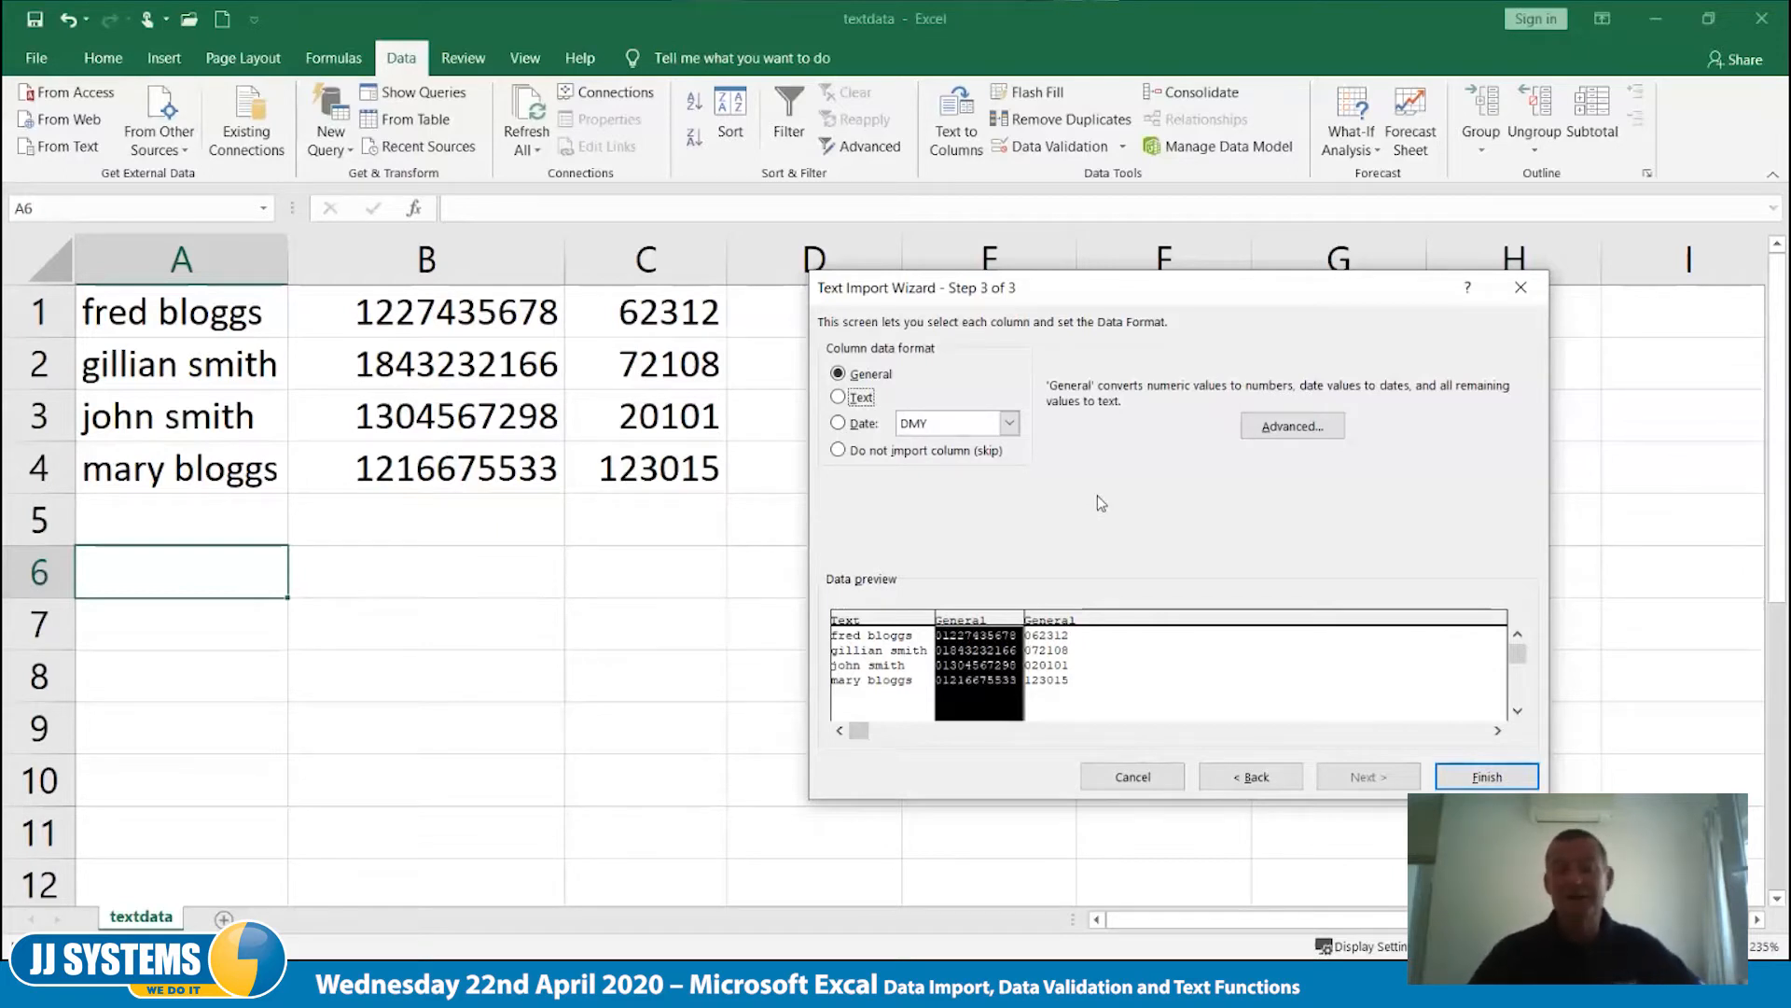
{"action": "left_click", "coordinate": [852, 405]}
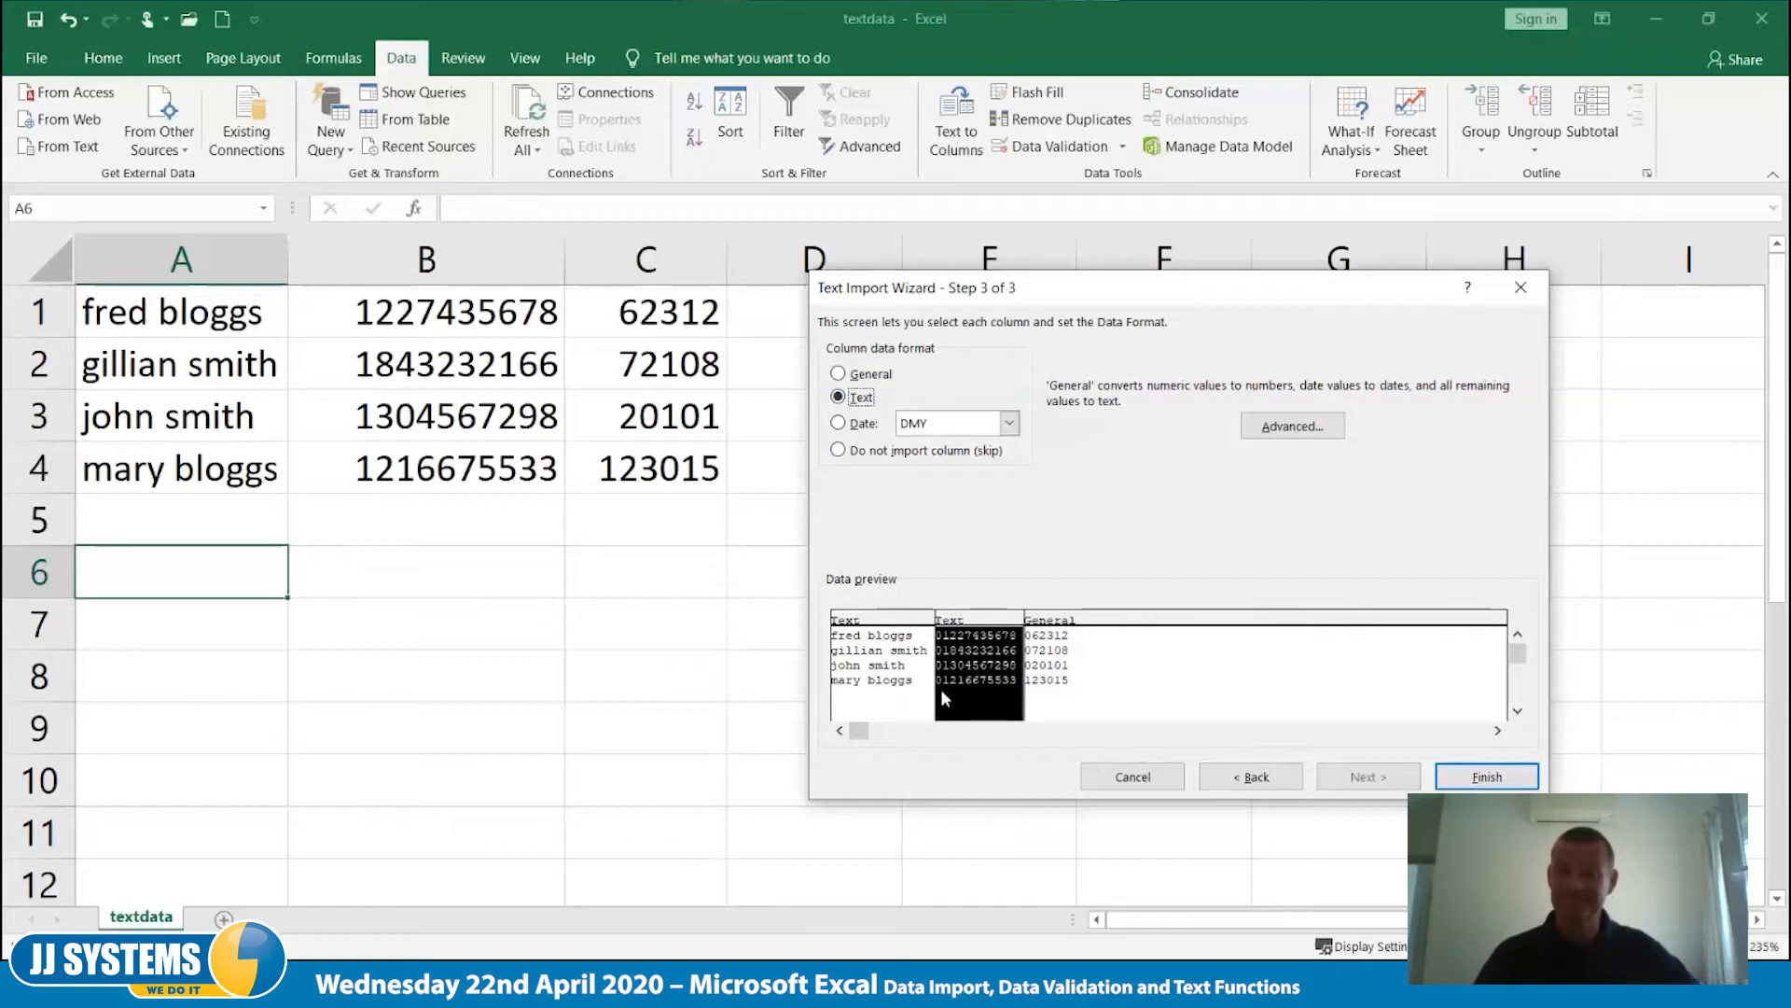
- Set the third import column's data format to Date in MDY order
{"action": "left_click", "coordinate": [1099, 618]}
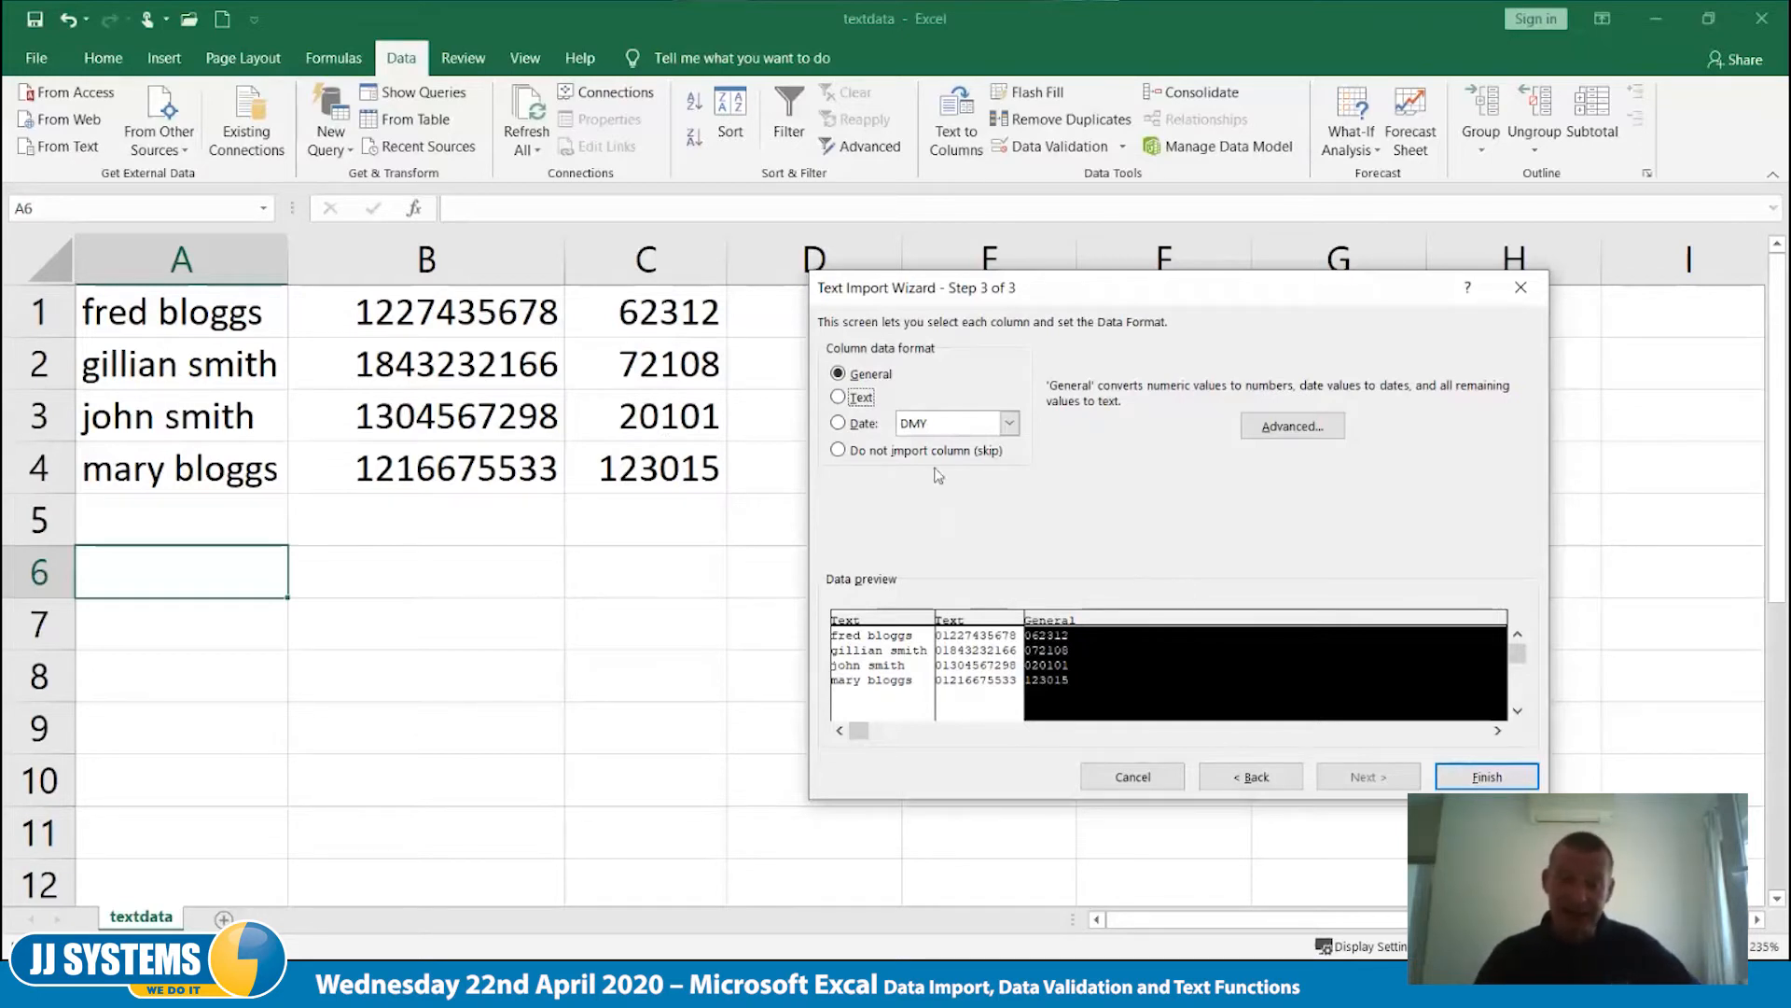
{"action": "left_click", "coordinate": [859, 424]}
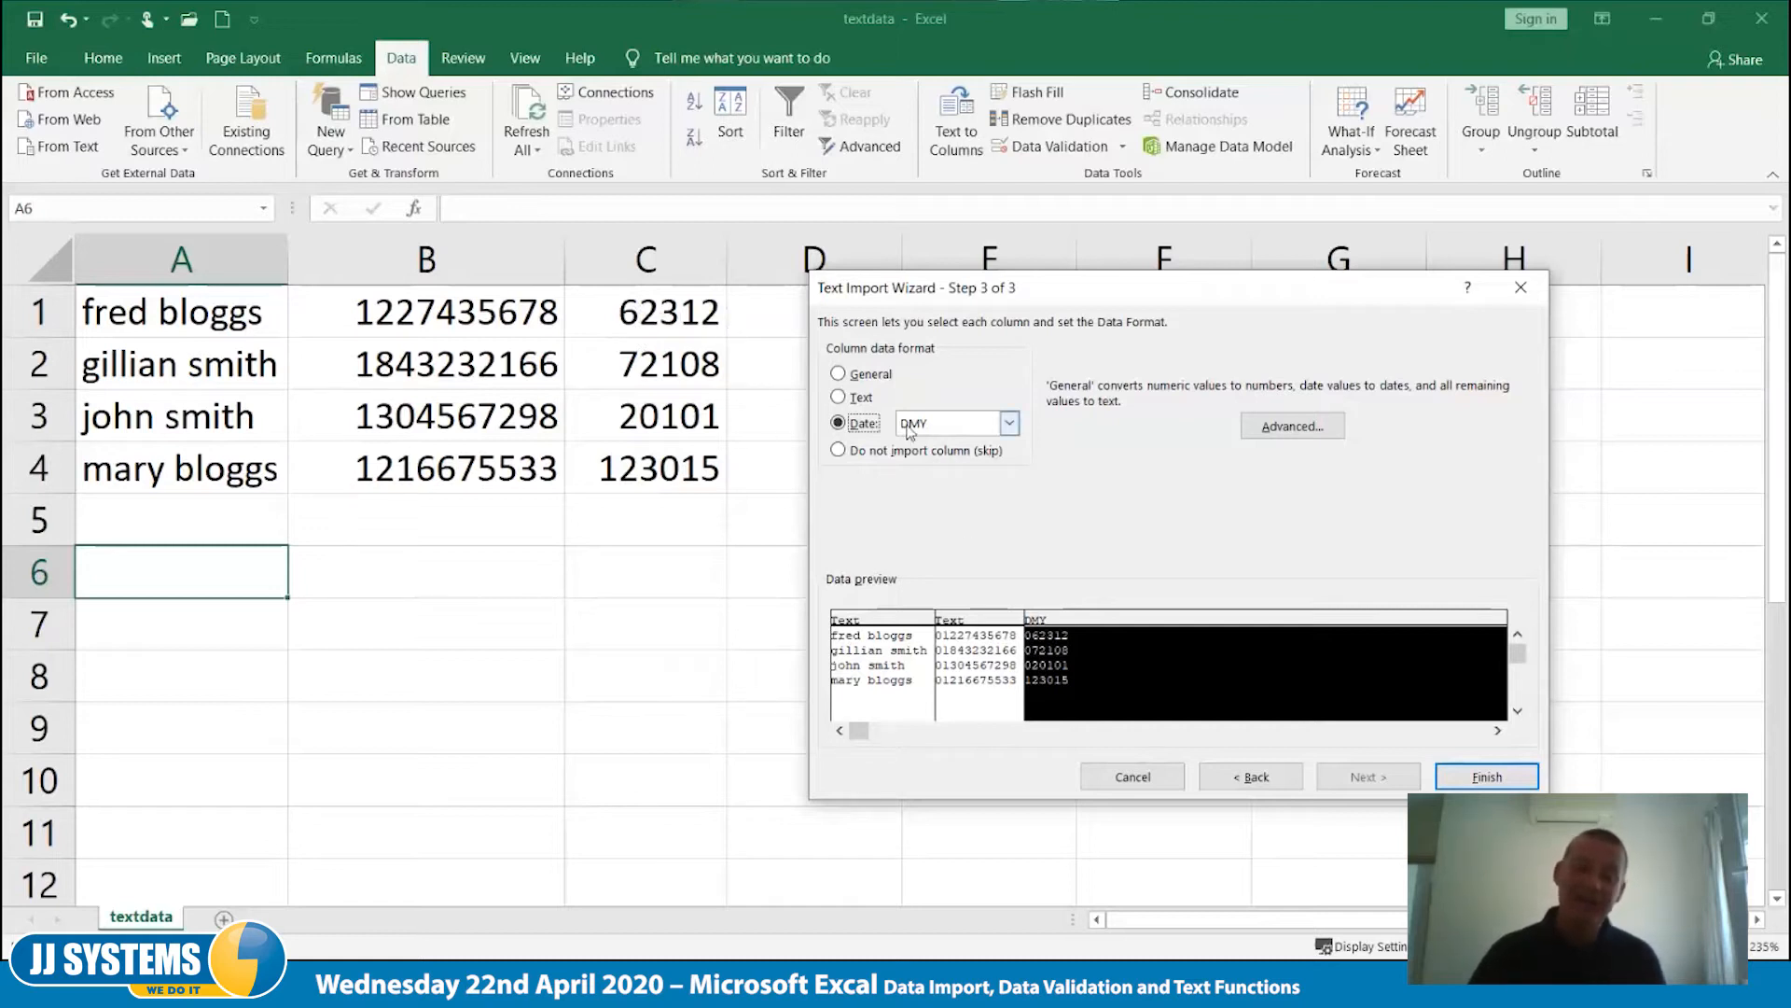
{"action": "left_click", "coordinate": [1009, 424]}
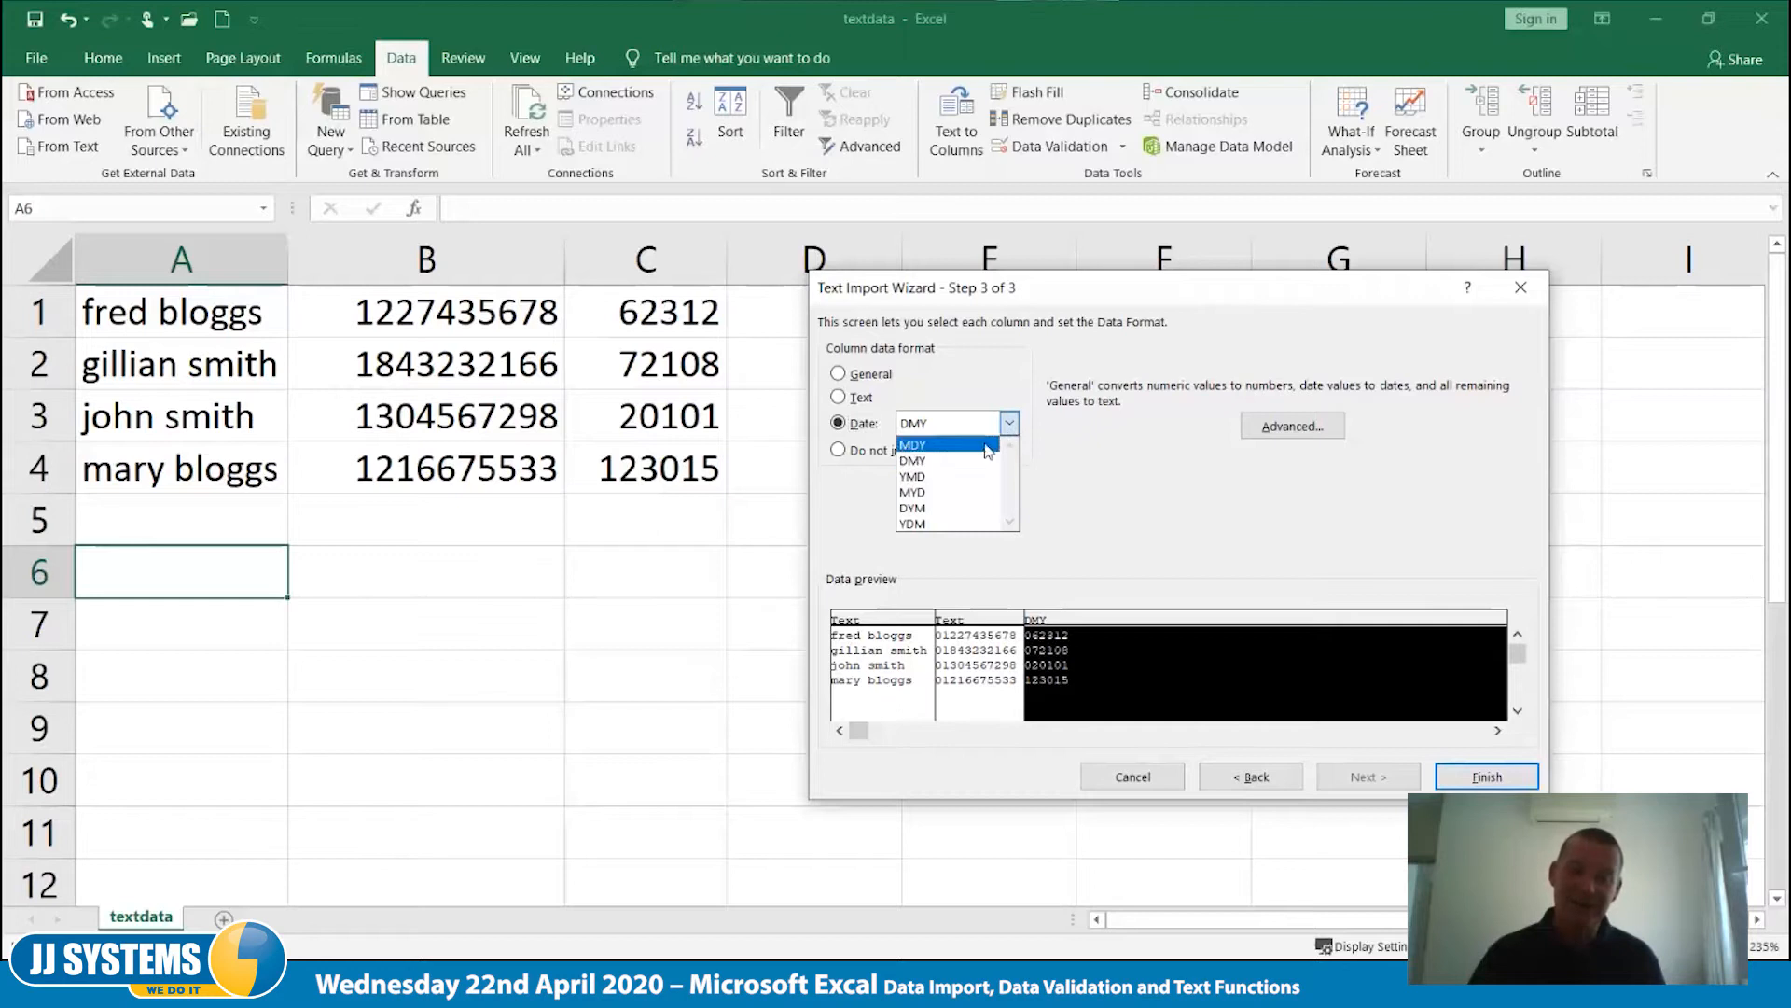
{"action": "left_click", "coordinate": [933, 446]}
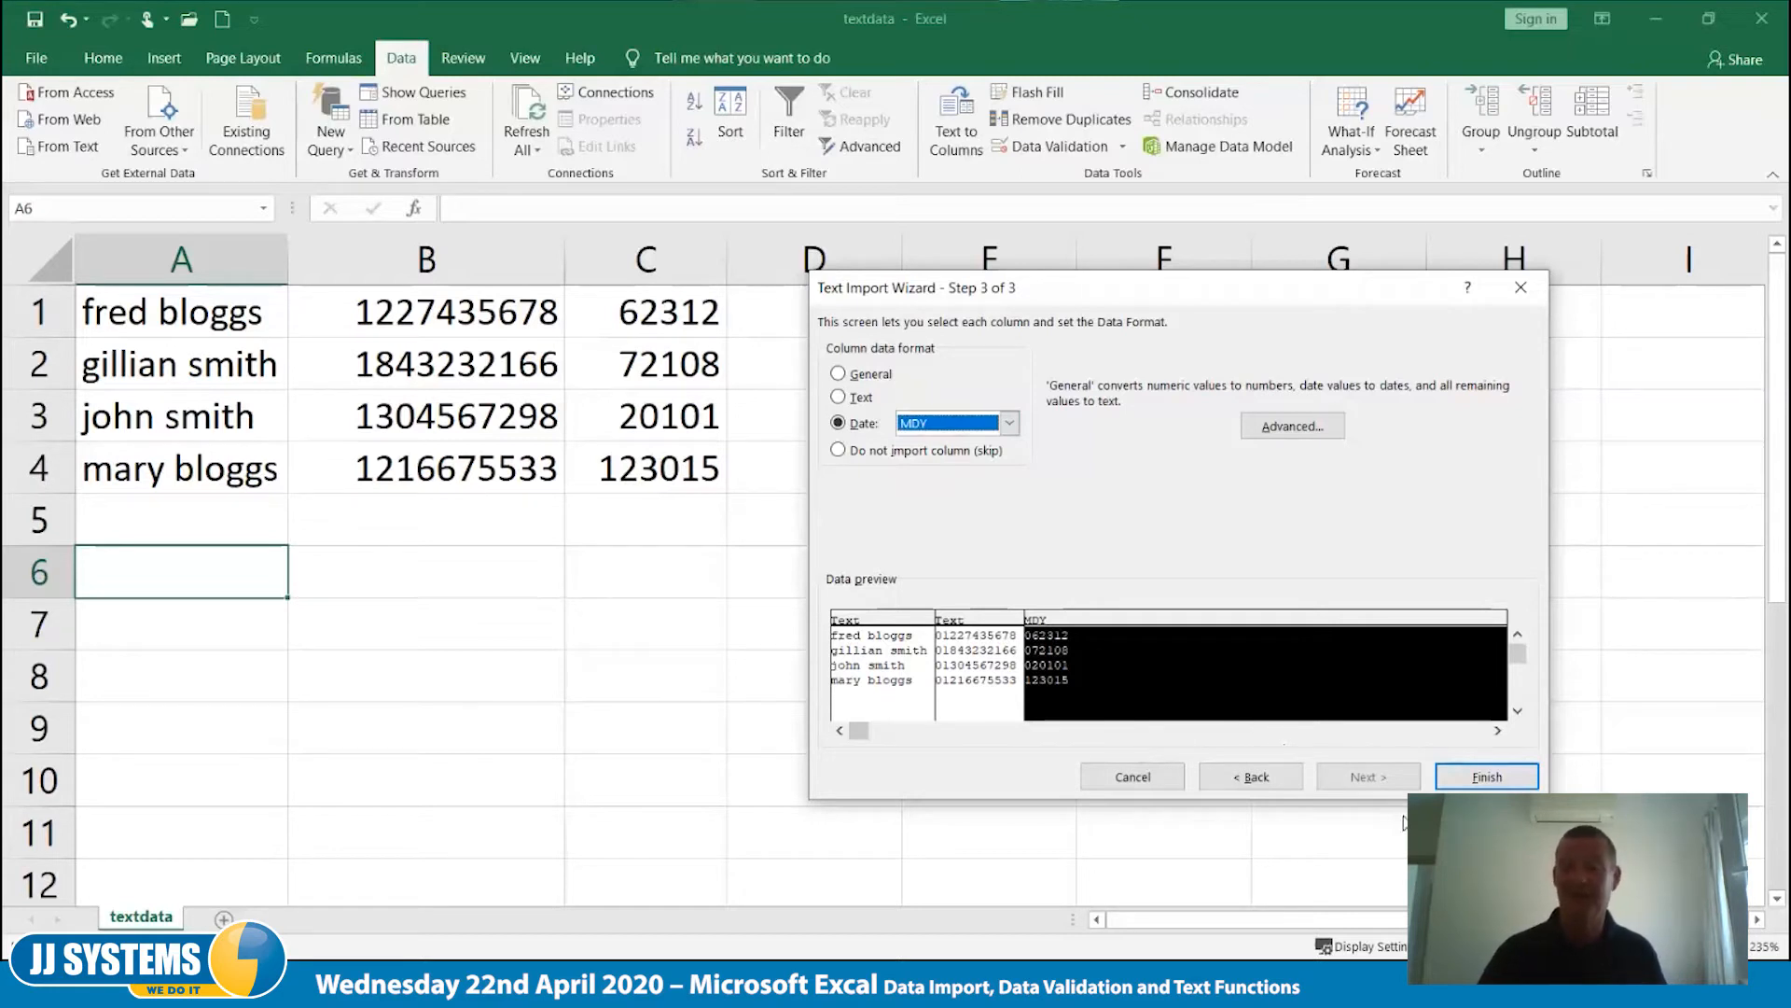
- Finish the text import, placing the data in the existing worksheet at cell A6
{"action": "left_click", "coordinate": [1487, 778]}
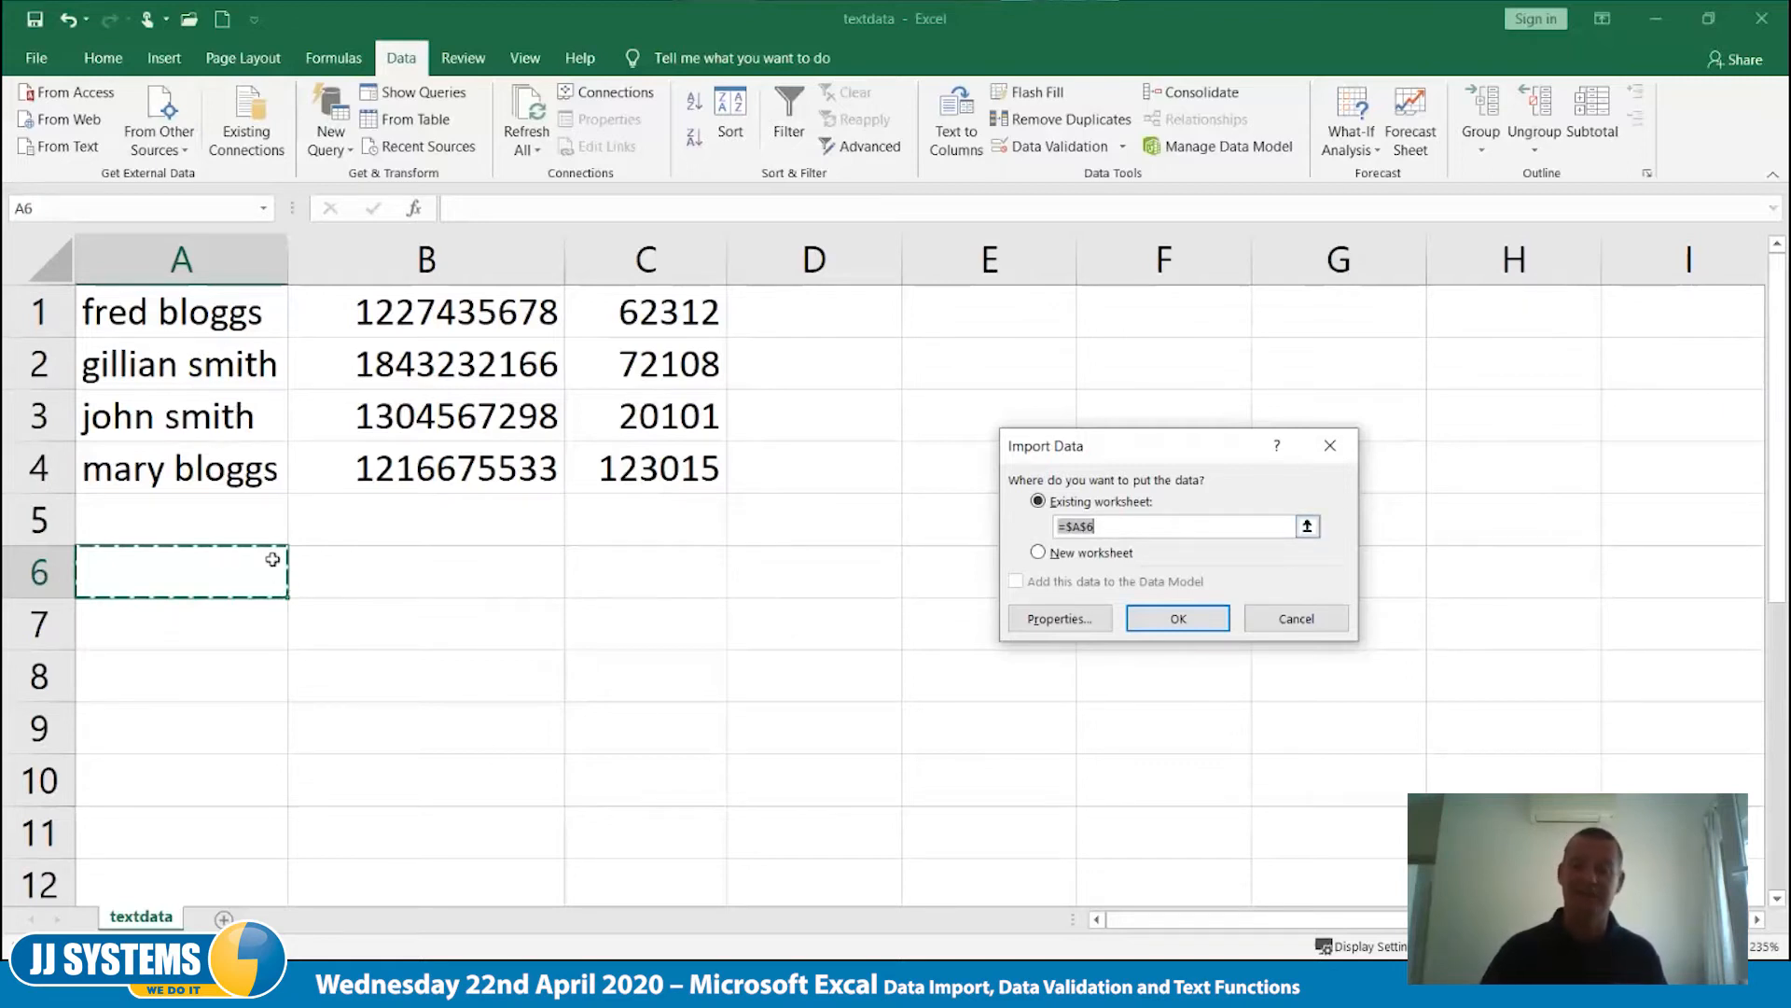
{"action": "left_click", "coordinate": [1177, 619]}
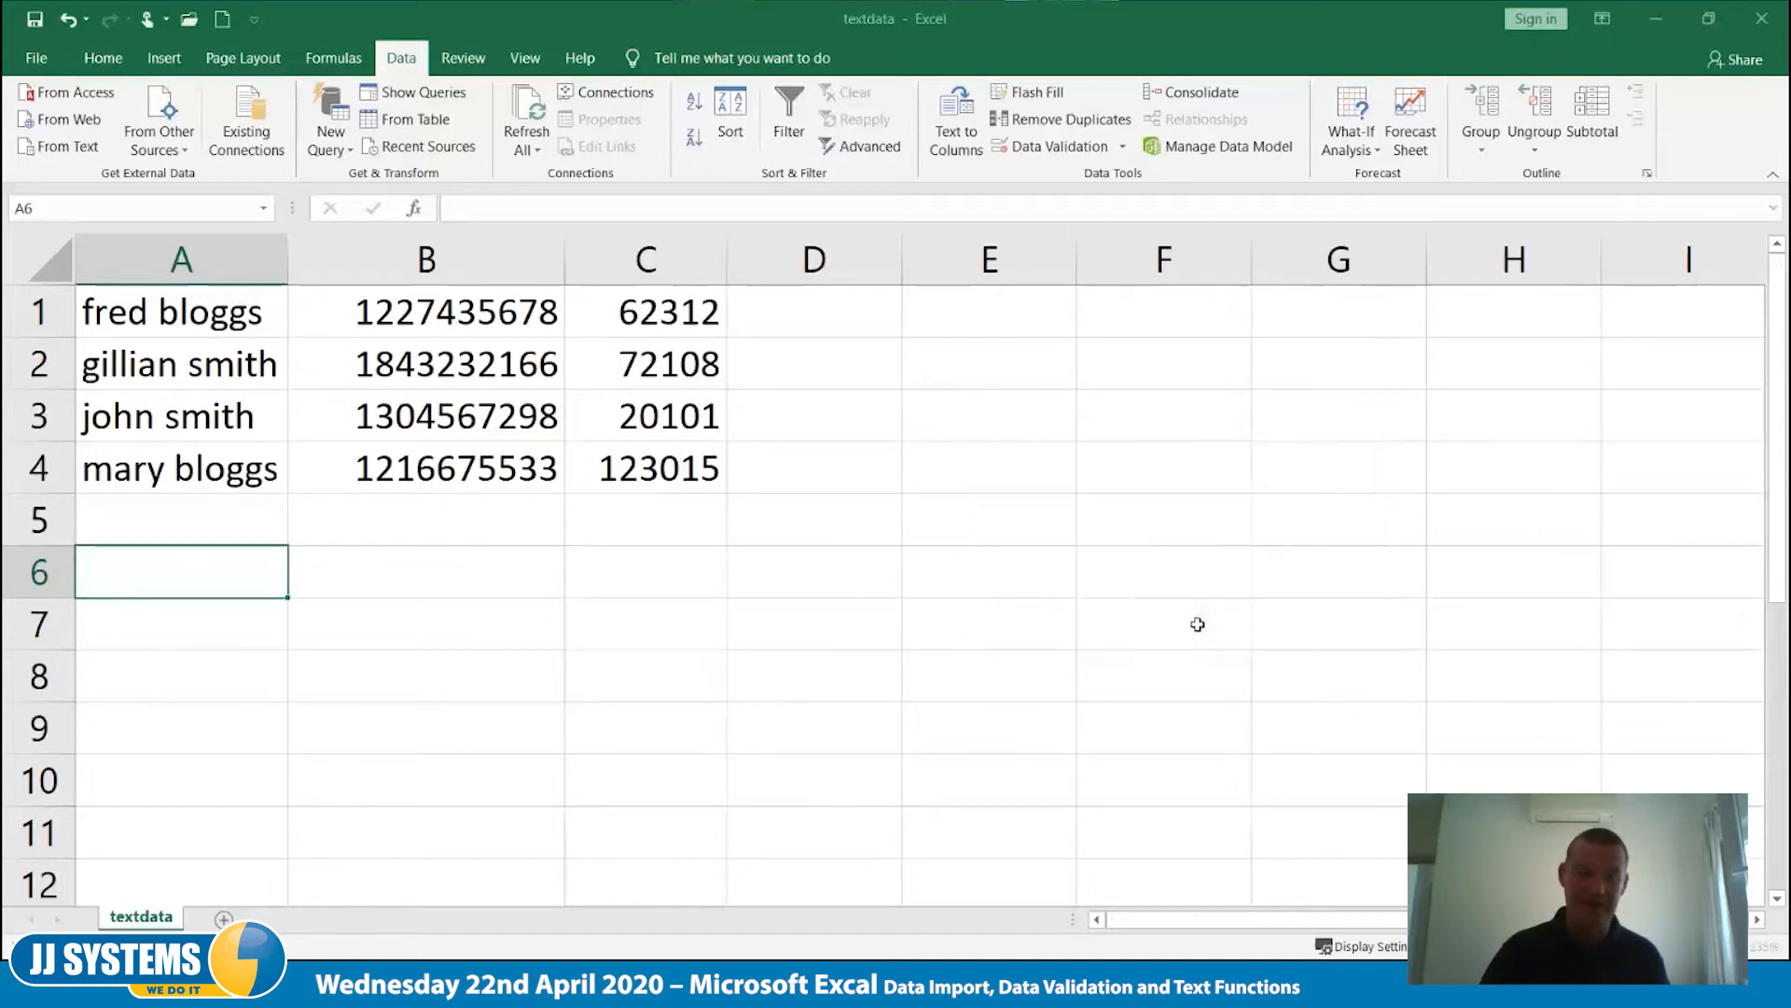
{"action": "left_click", "coordinate": [1273, 751]}
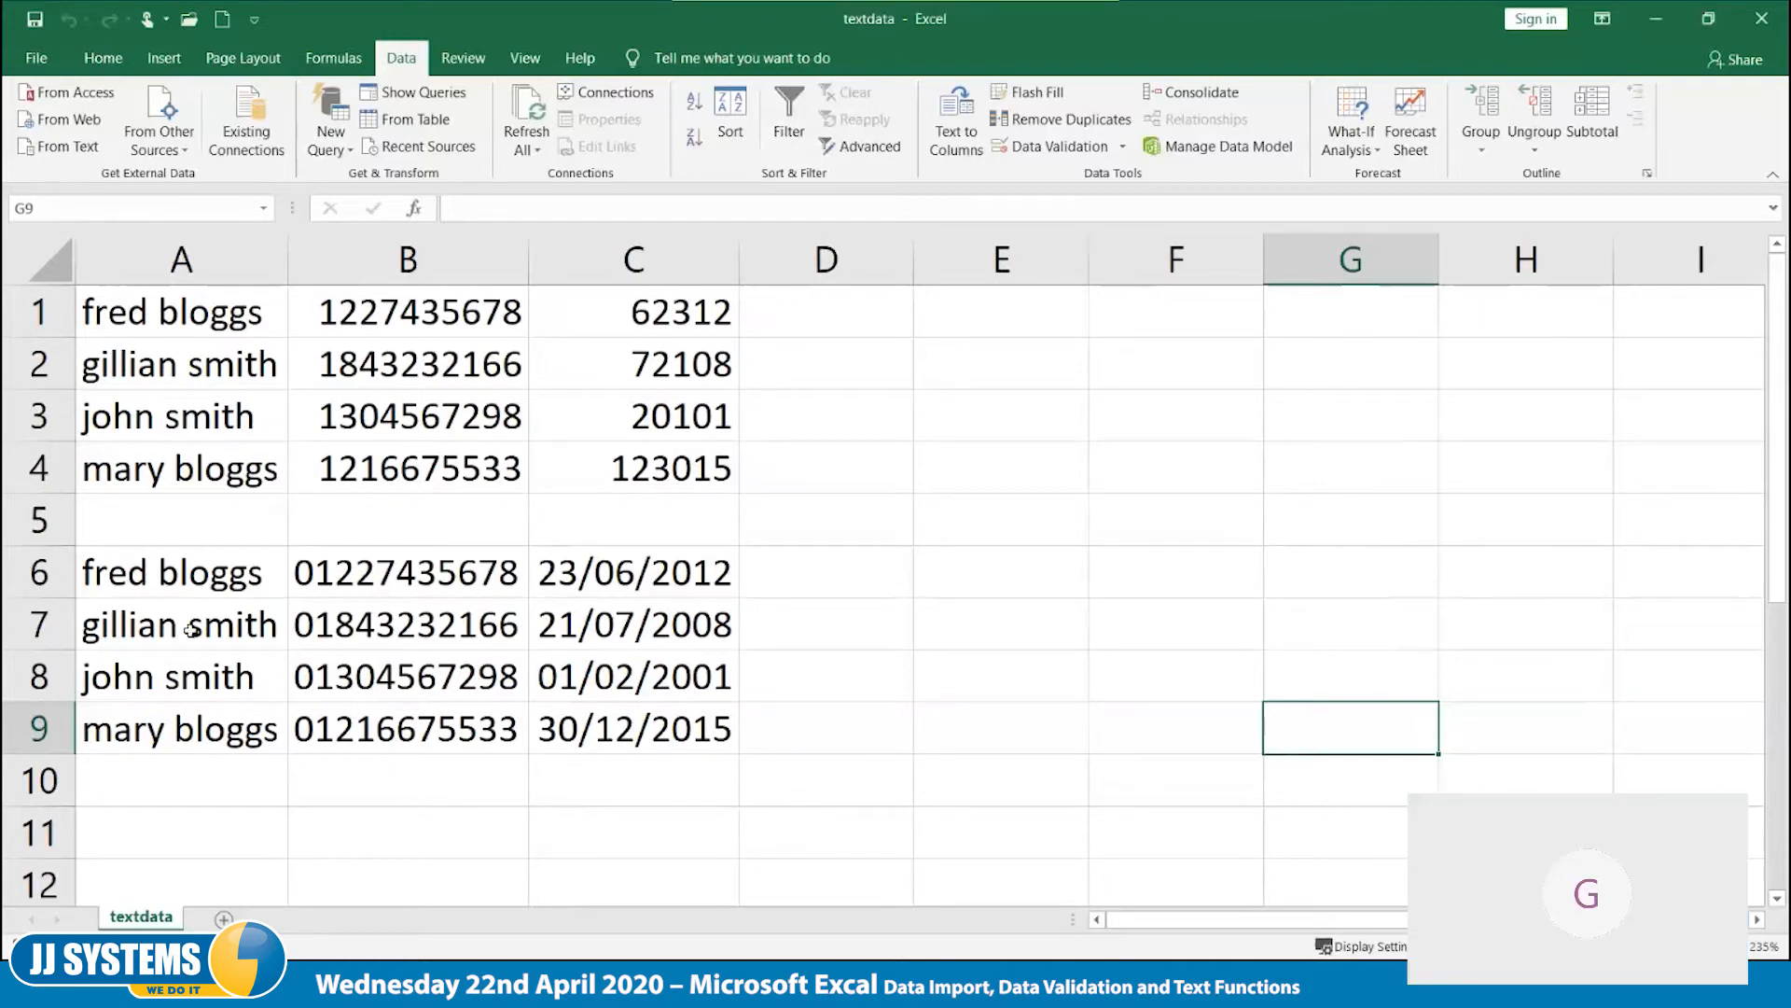
- Check the imported phone numbers in B6 to B8 for leading zeros and widen column B
{"action": "left_click", "coordinate": [370, 581]}
{"action": "left_click", "coordinate": [381, 625]}
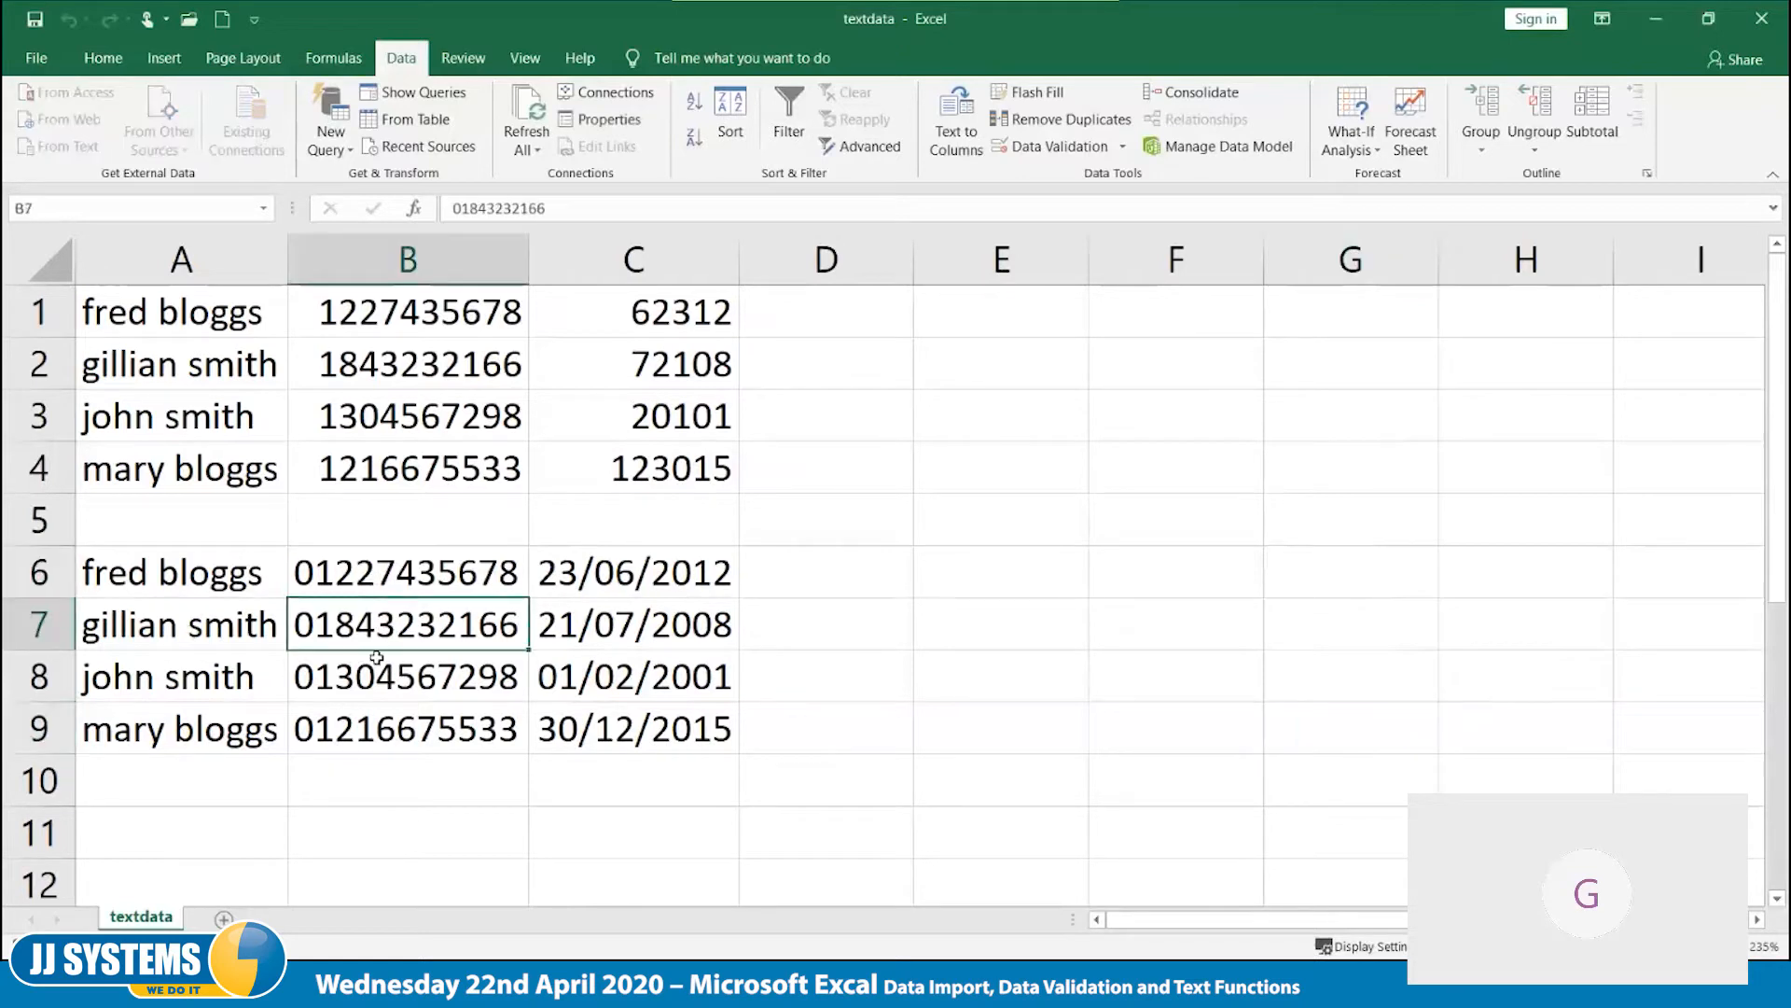
{"action": "left_click", "coordinate": [376, 664]}
{"action": "double_click", "coordinate": [529, 261]}
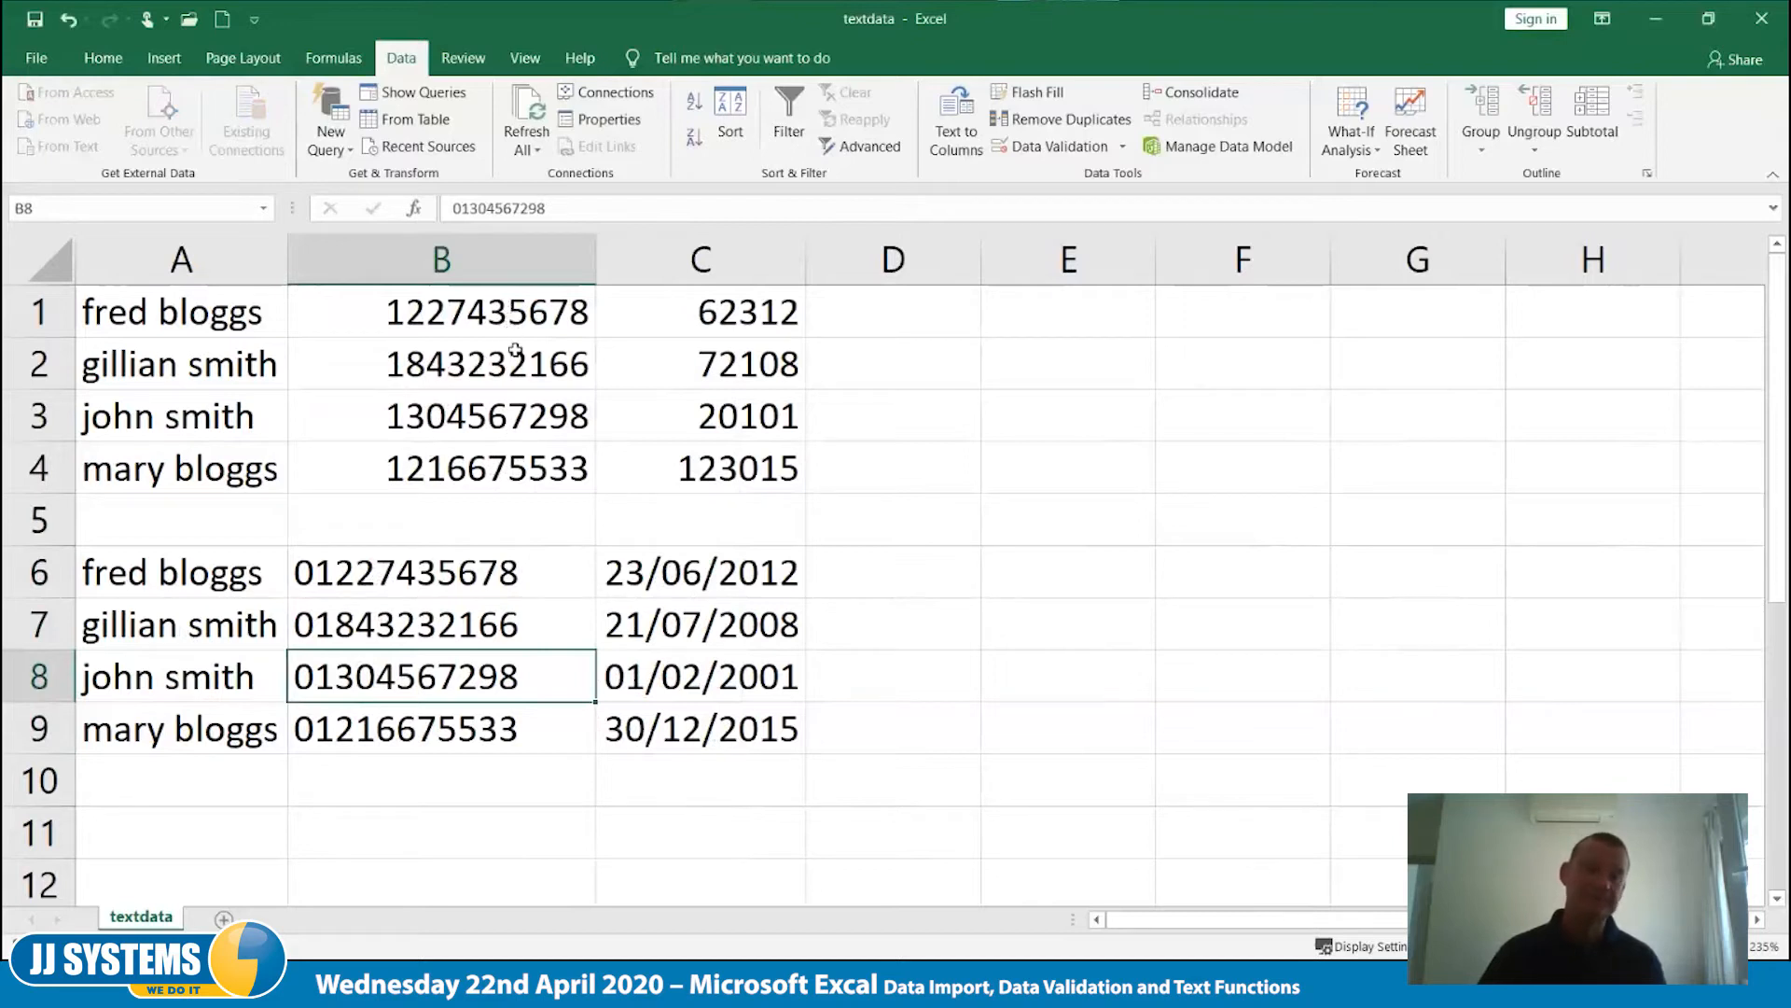
- Check the number formats of the imported phone number in B8 and the date in C6
{"action": "left_click", "coordinate": [472, 730]}
{"action": "left_click", "coordinate": [489, 690]}
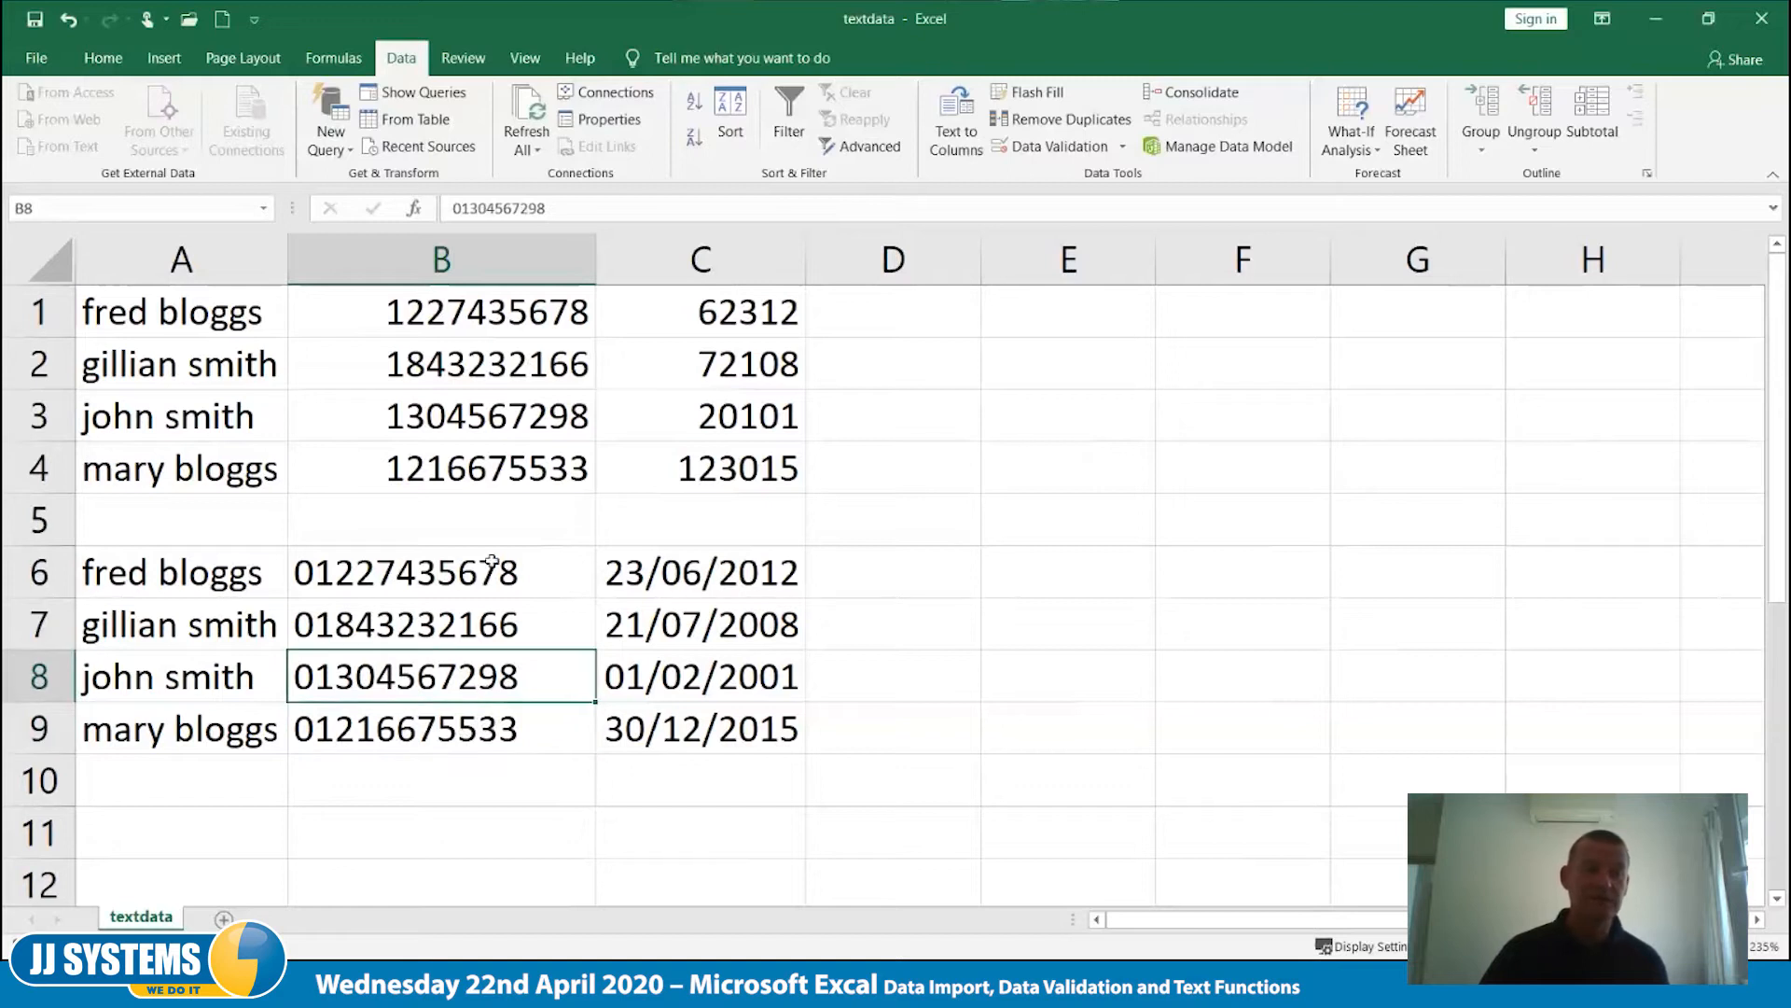
{"action": "left_click", "coordinate": [105, 59]}
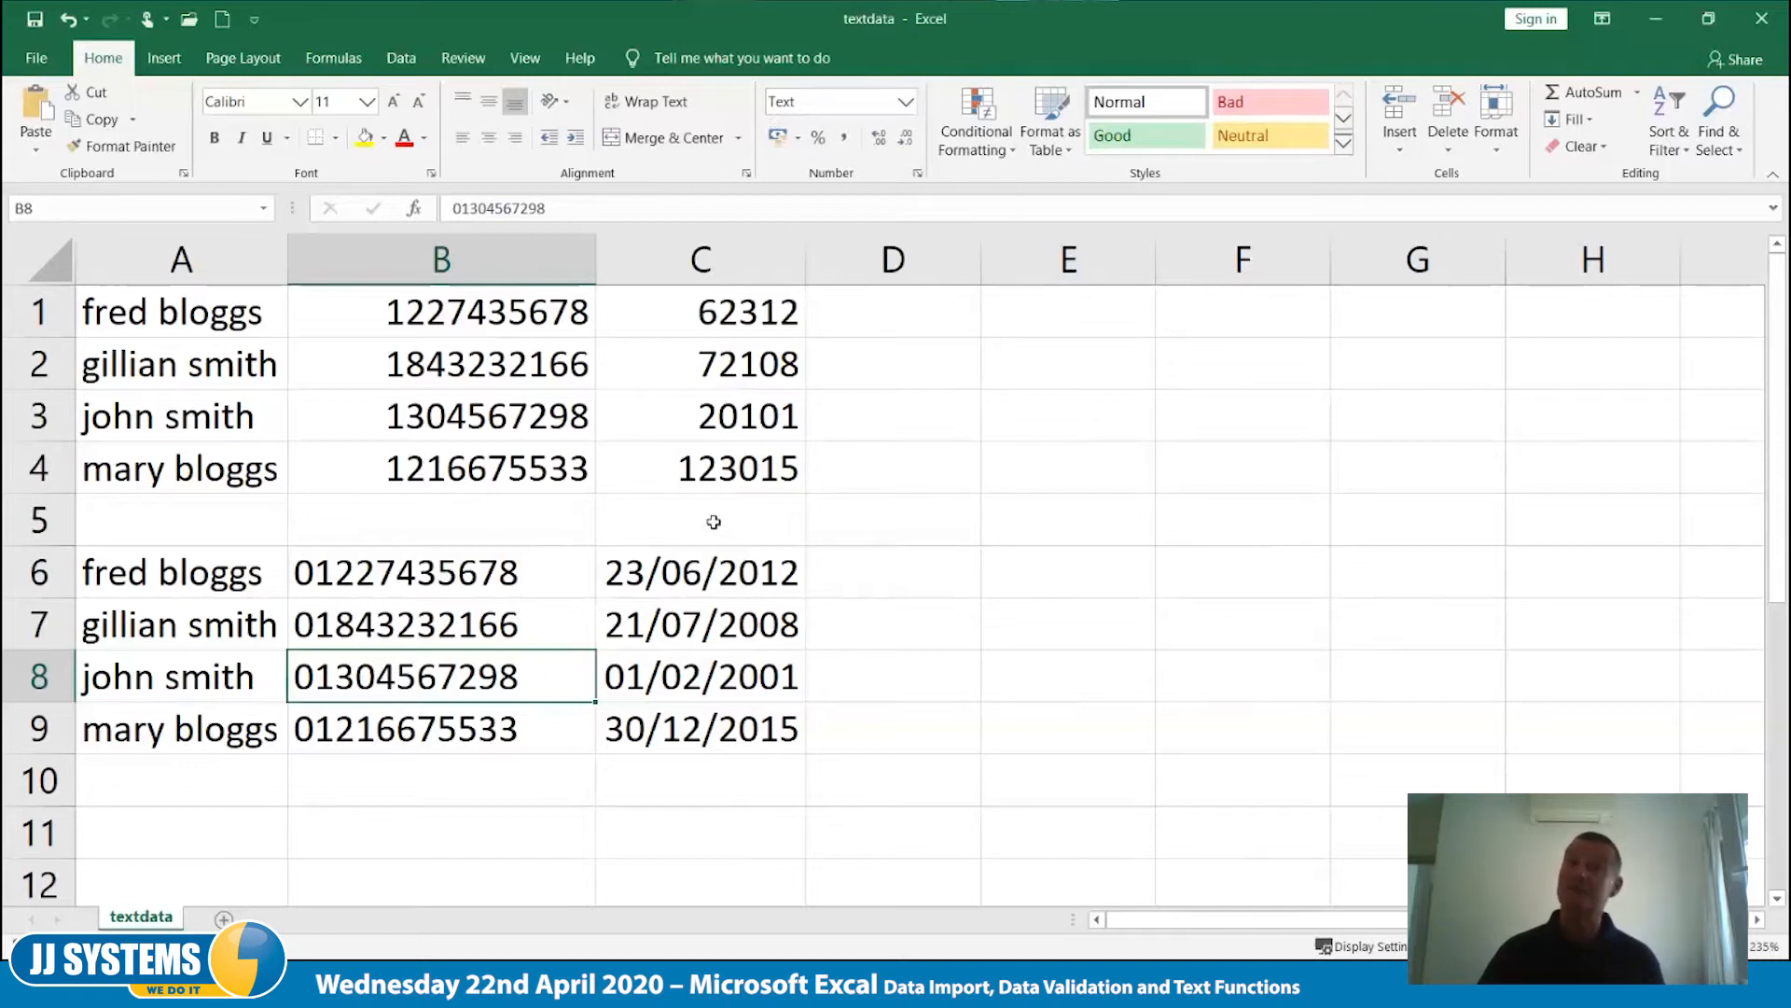
{"action": "left_click", "coordinate": [706, 567]}
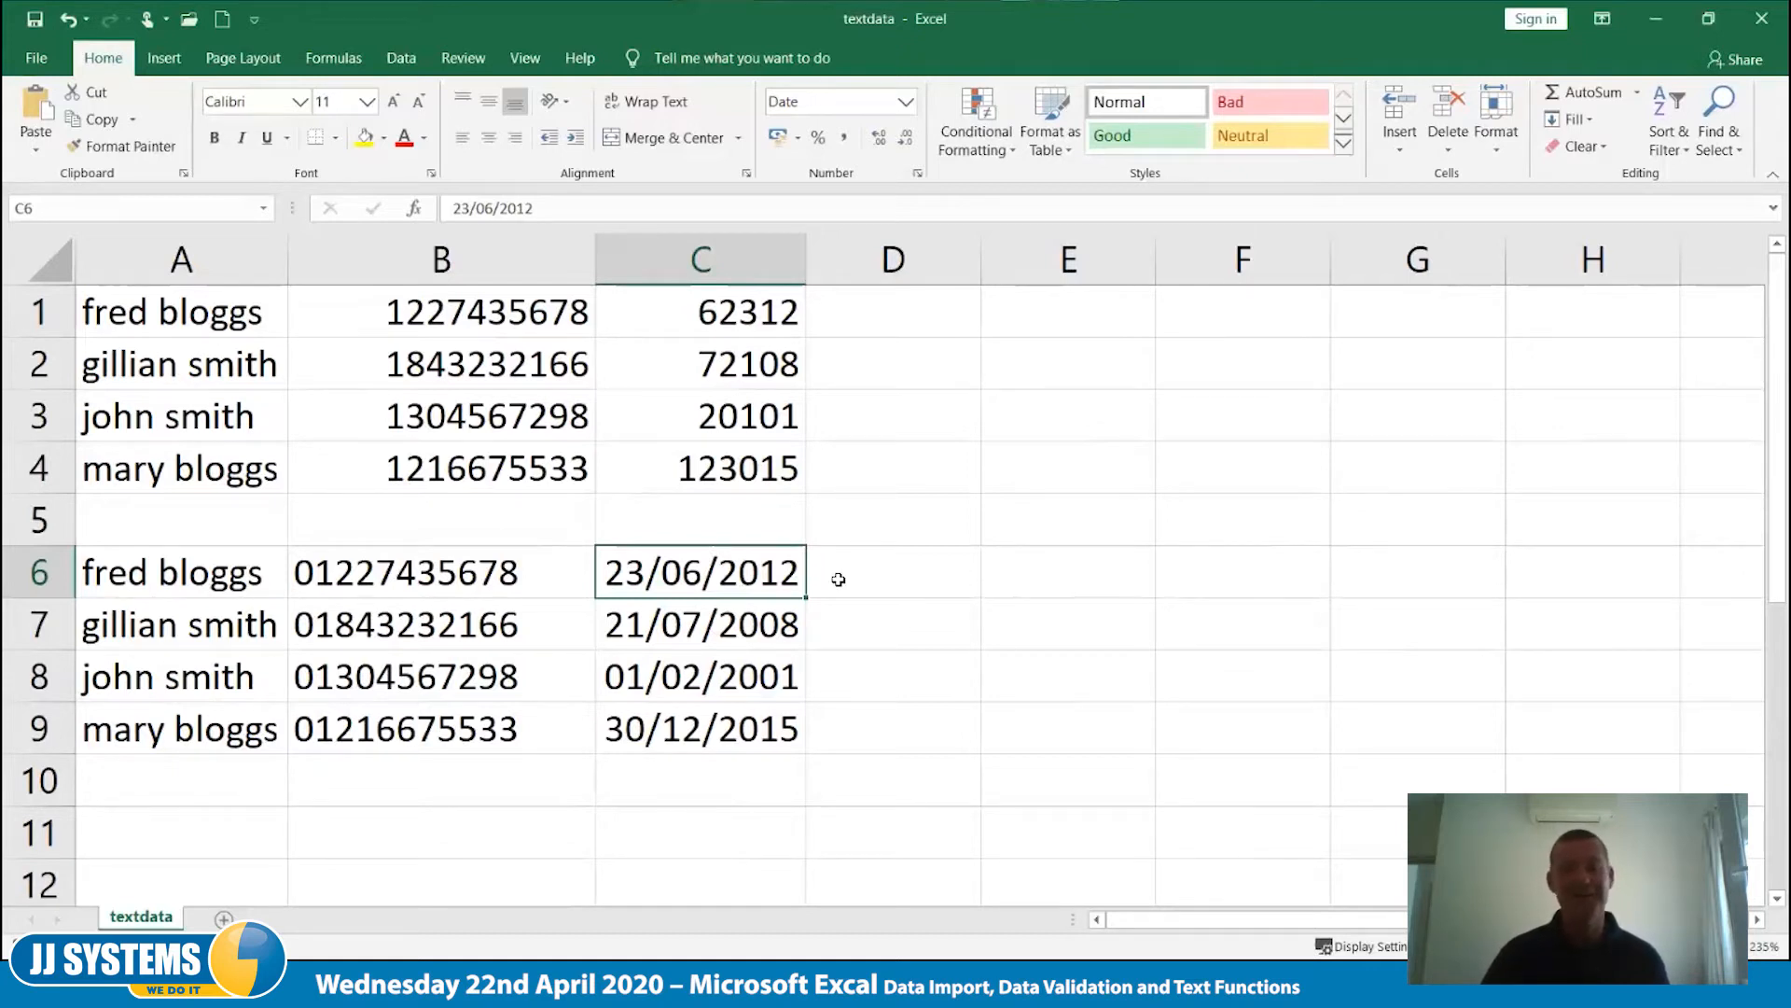
- Enter the formula =TODAY()-C6 in cell E6 to calculate the days elapsed since the date in C6
{"action": "left_click", "coordinate": [1065, 575]}
{"action": "type", "text": "=to"}
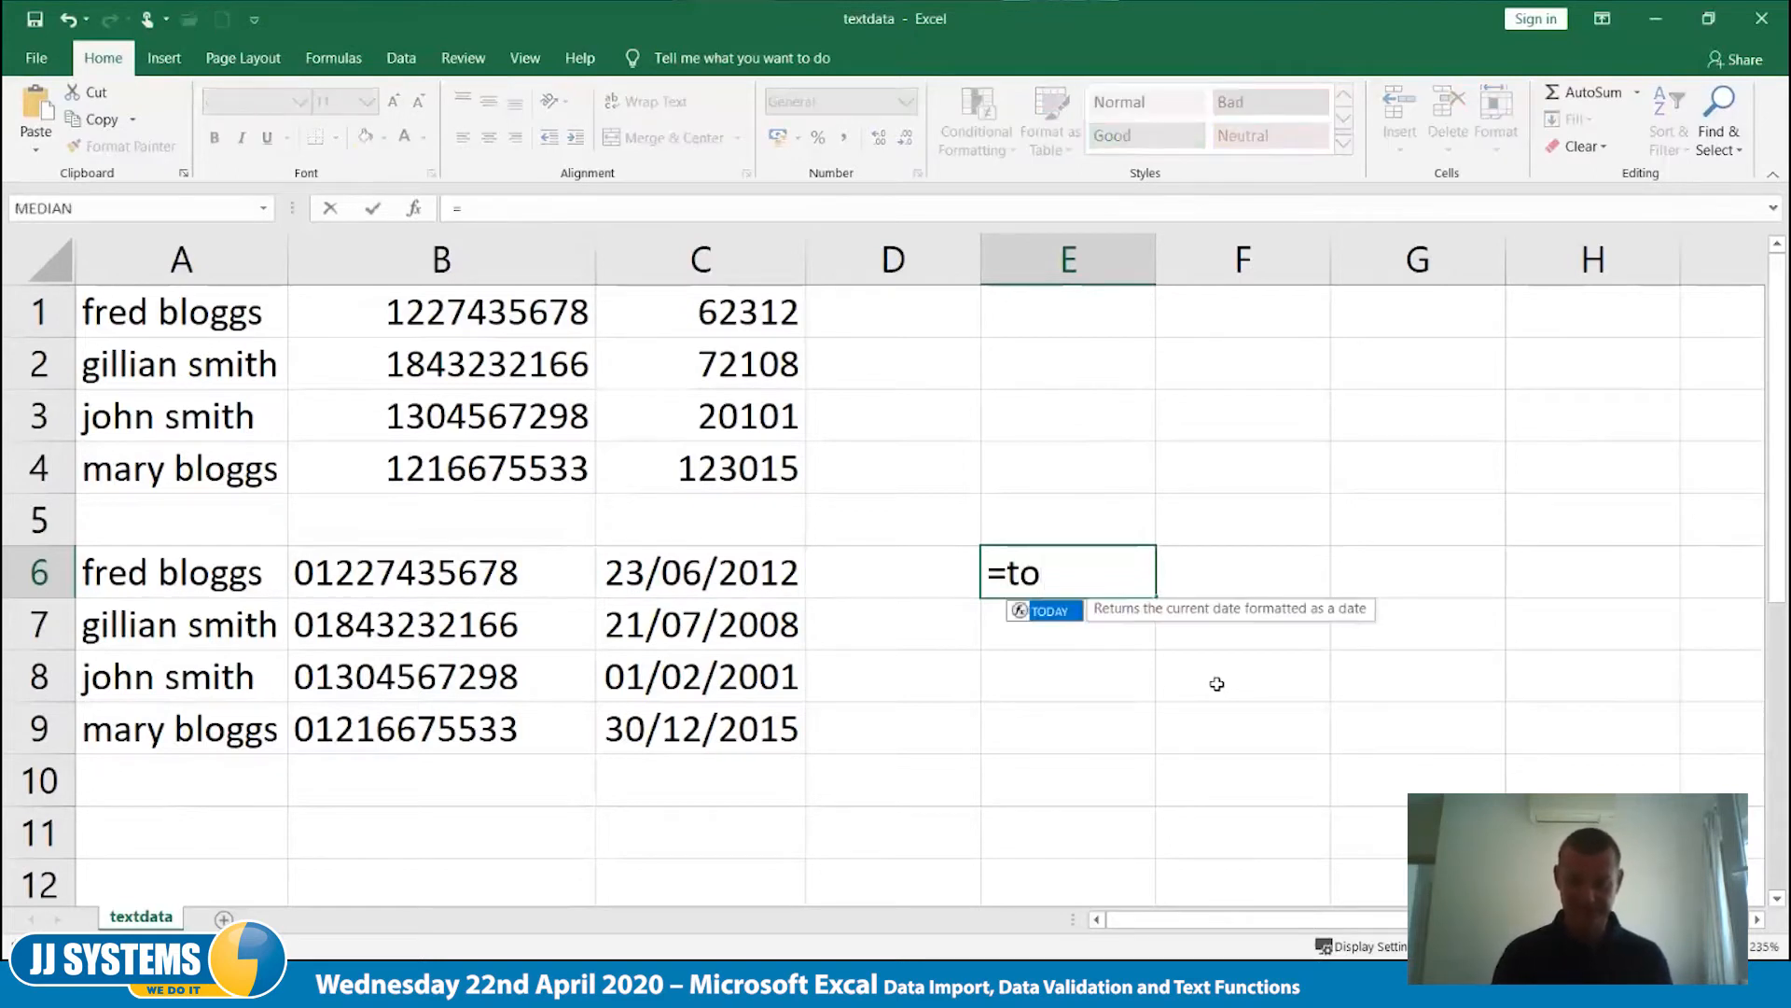
{"action": "key", "text": "Tab"}
{"action": "type", "text": ")-"}
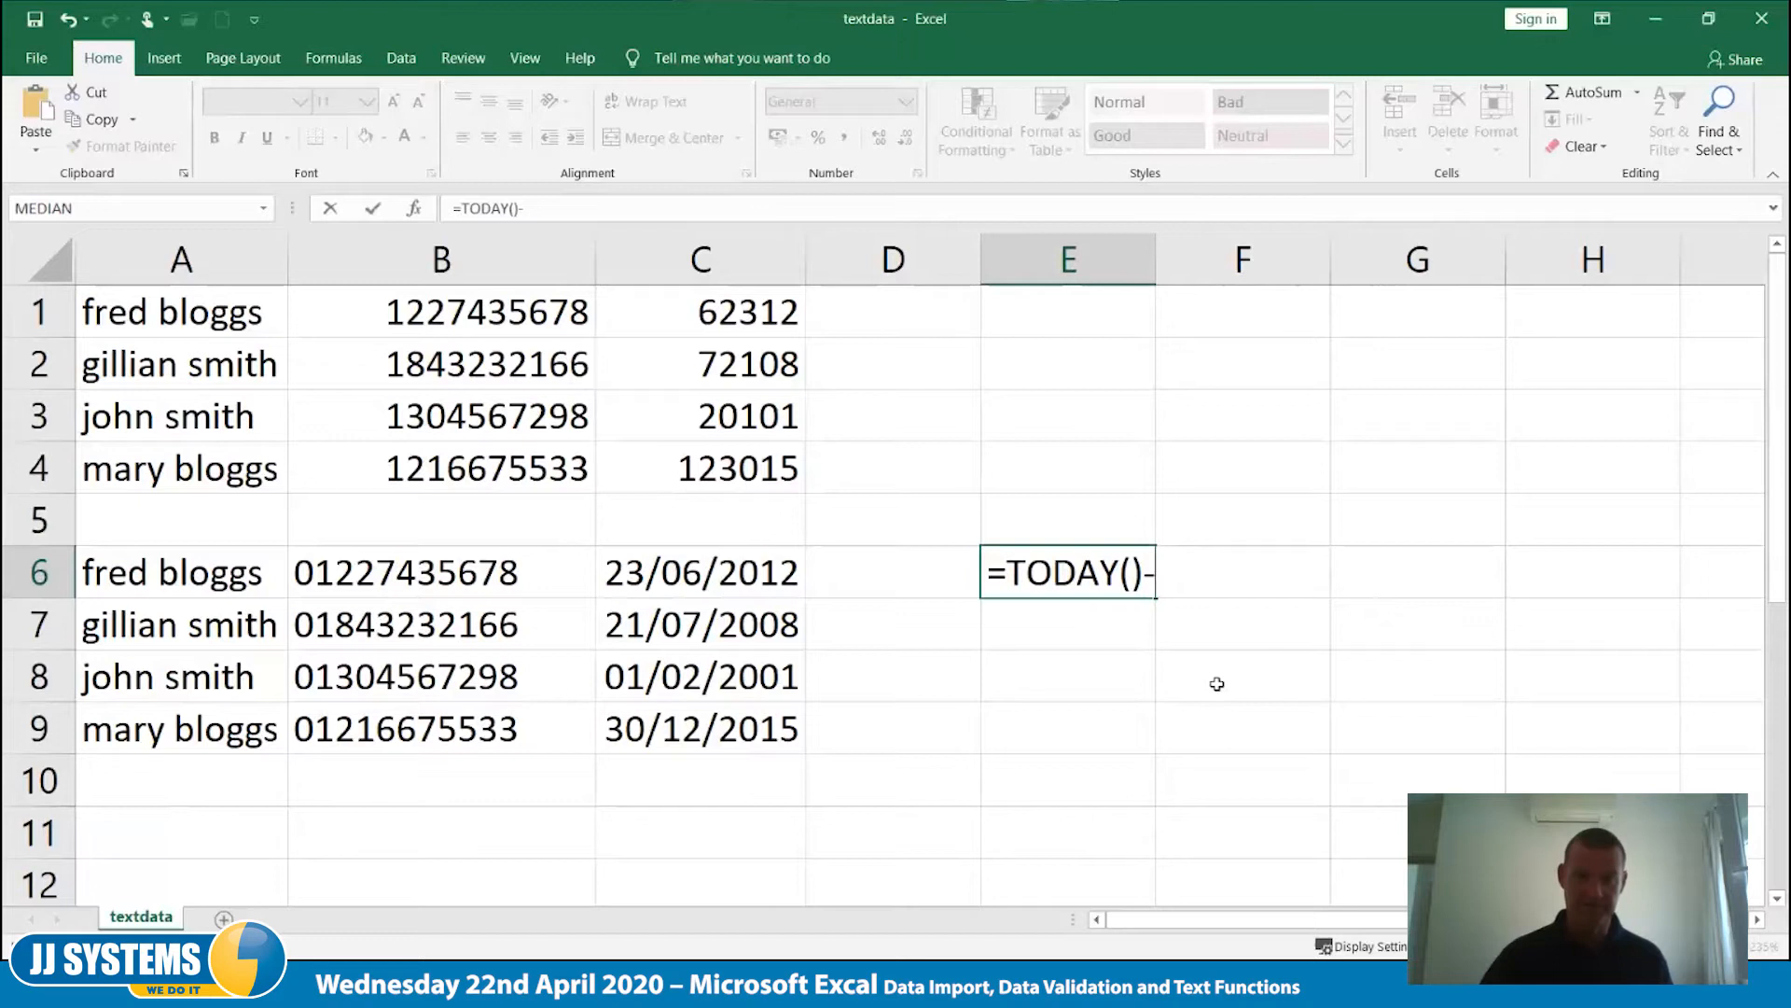
{"action": "key", "text": "Left"}
{"action": "key", "text": "Left"}
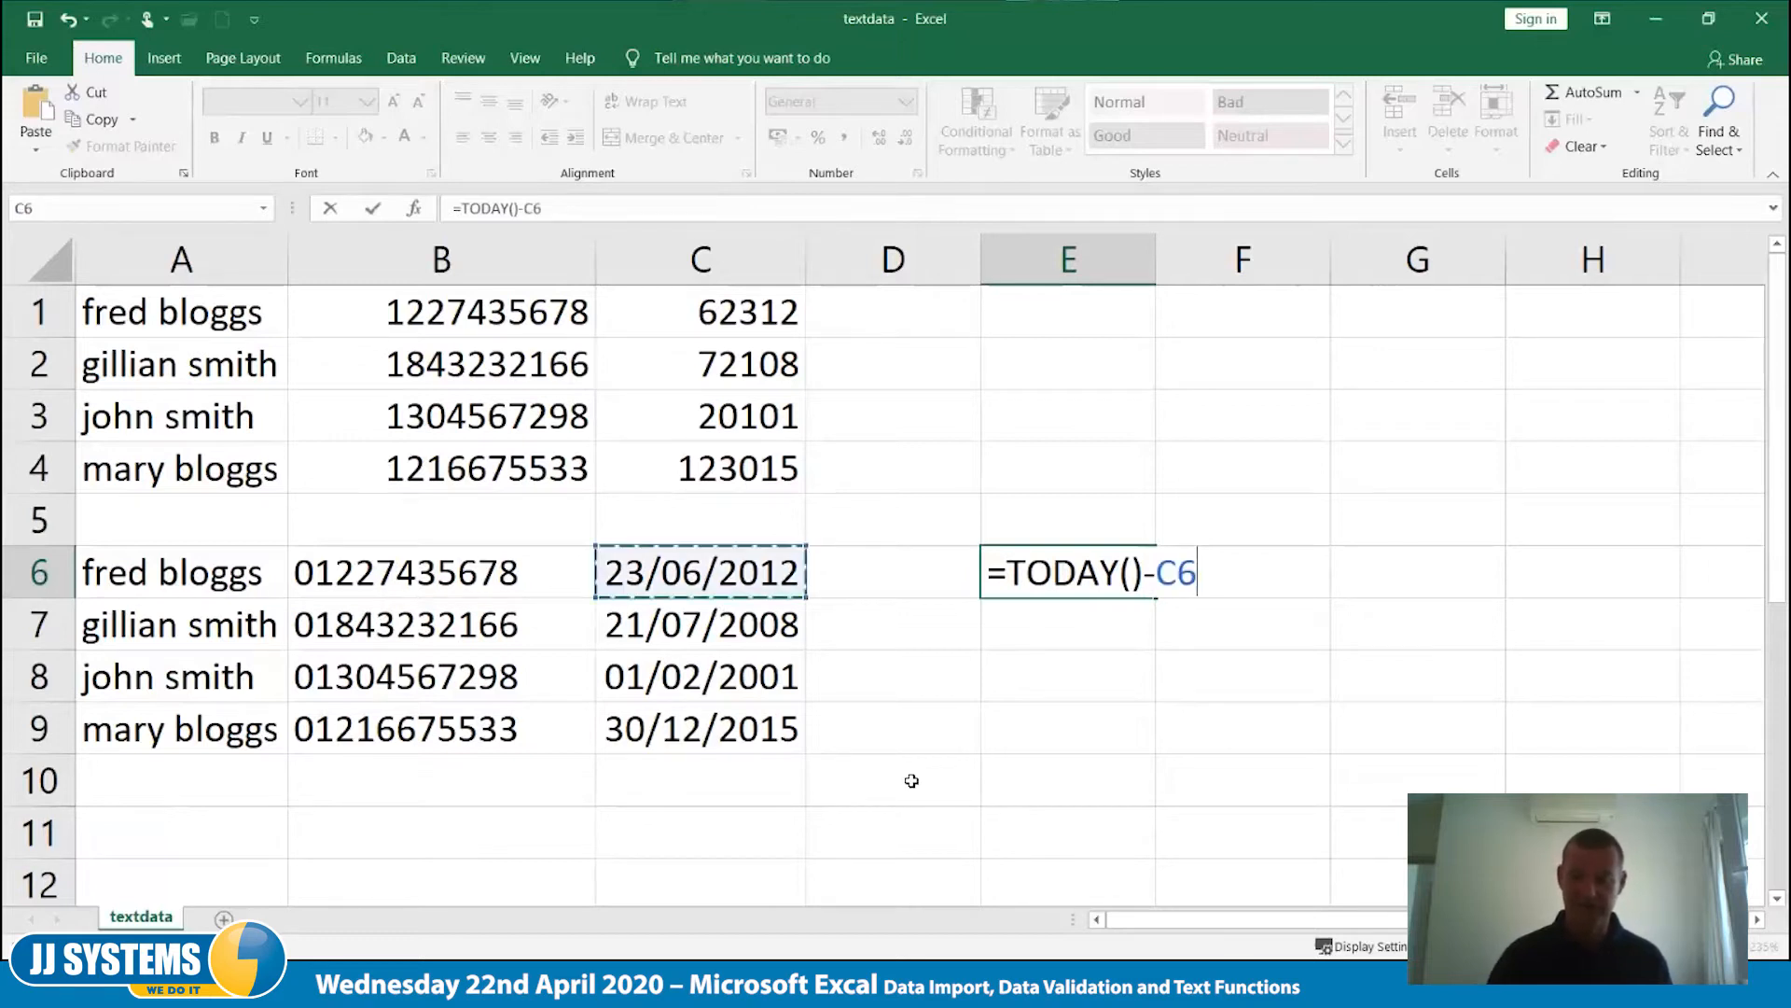
{"action": "key", "text": "Tab"}
{"action": "key", "text": "Left"}
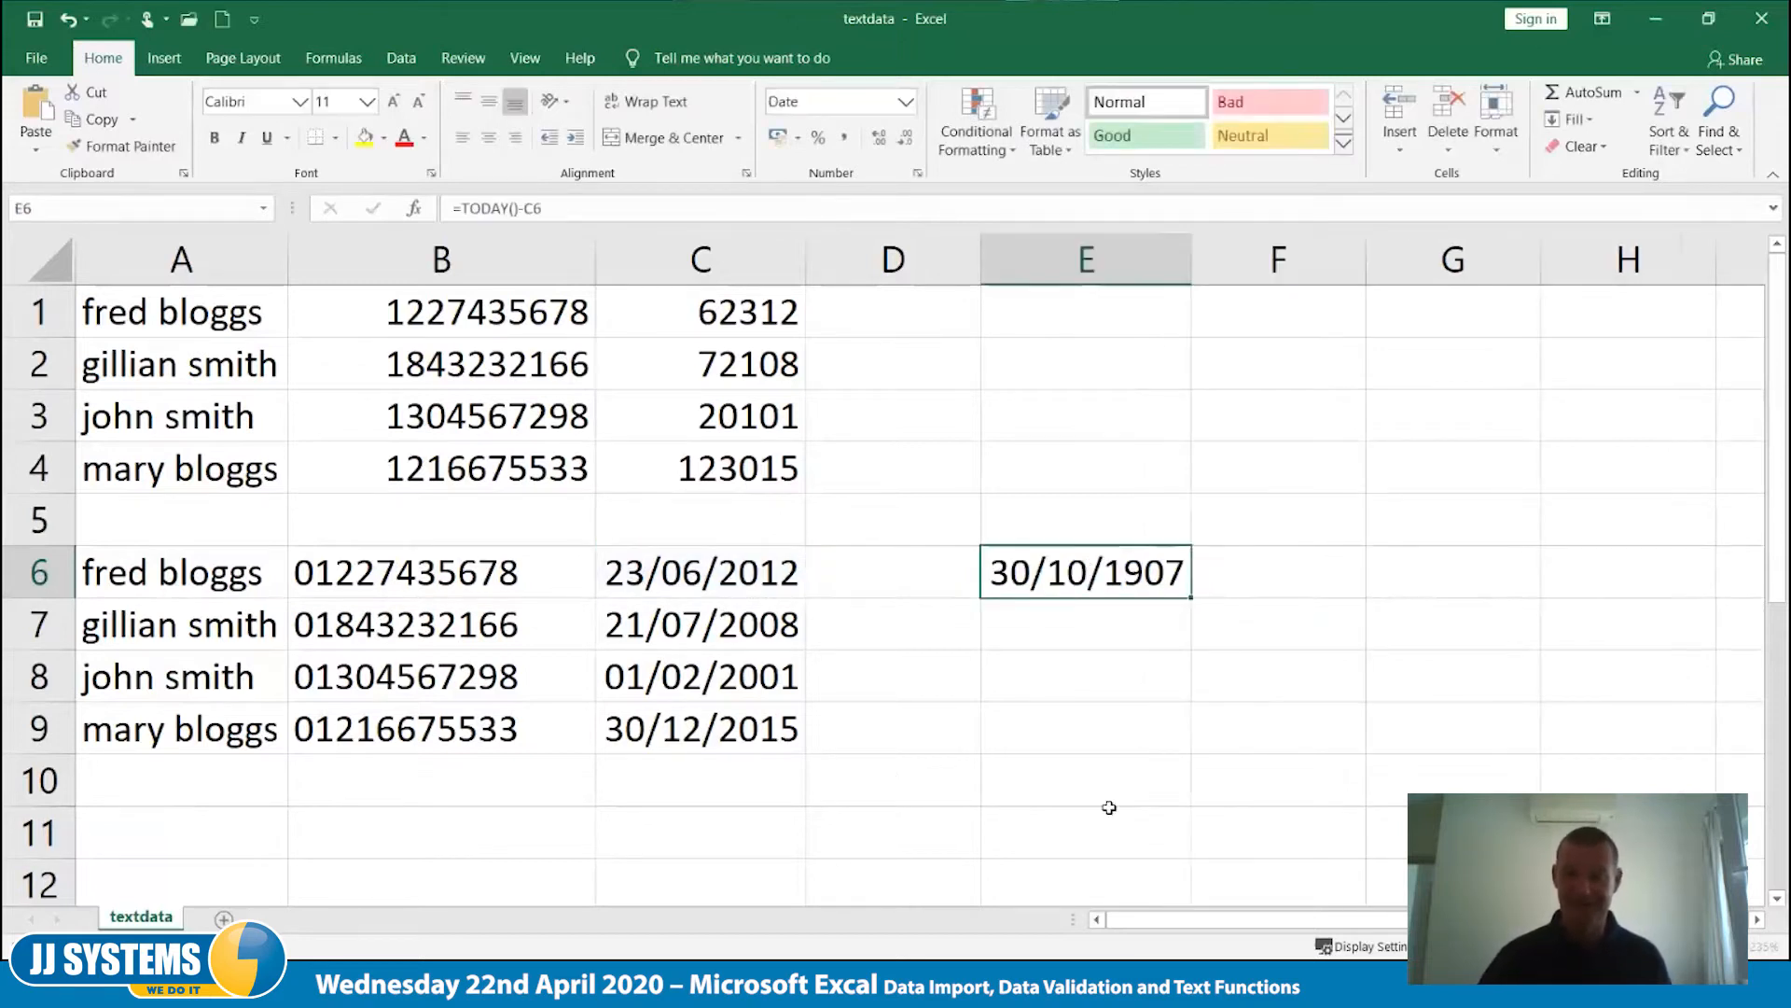
- Apply the General number format to the date difference in cell E6
{"action": "left_click", "coordinate": [907, 101]}
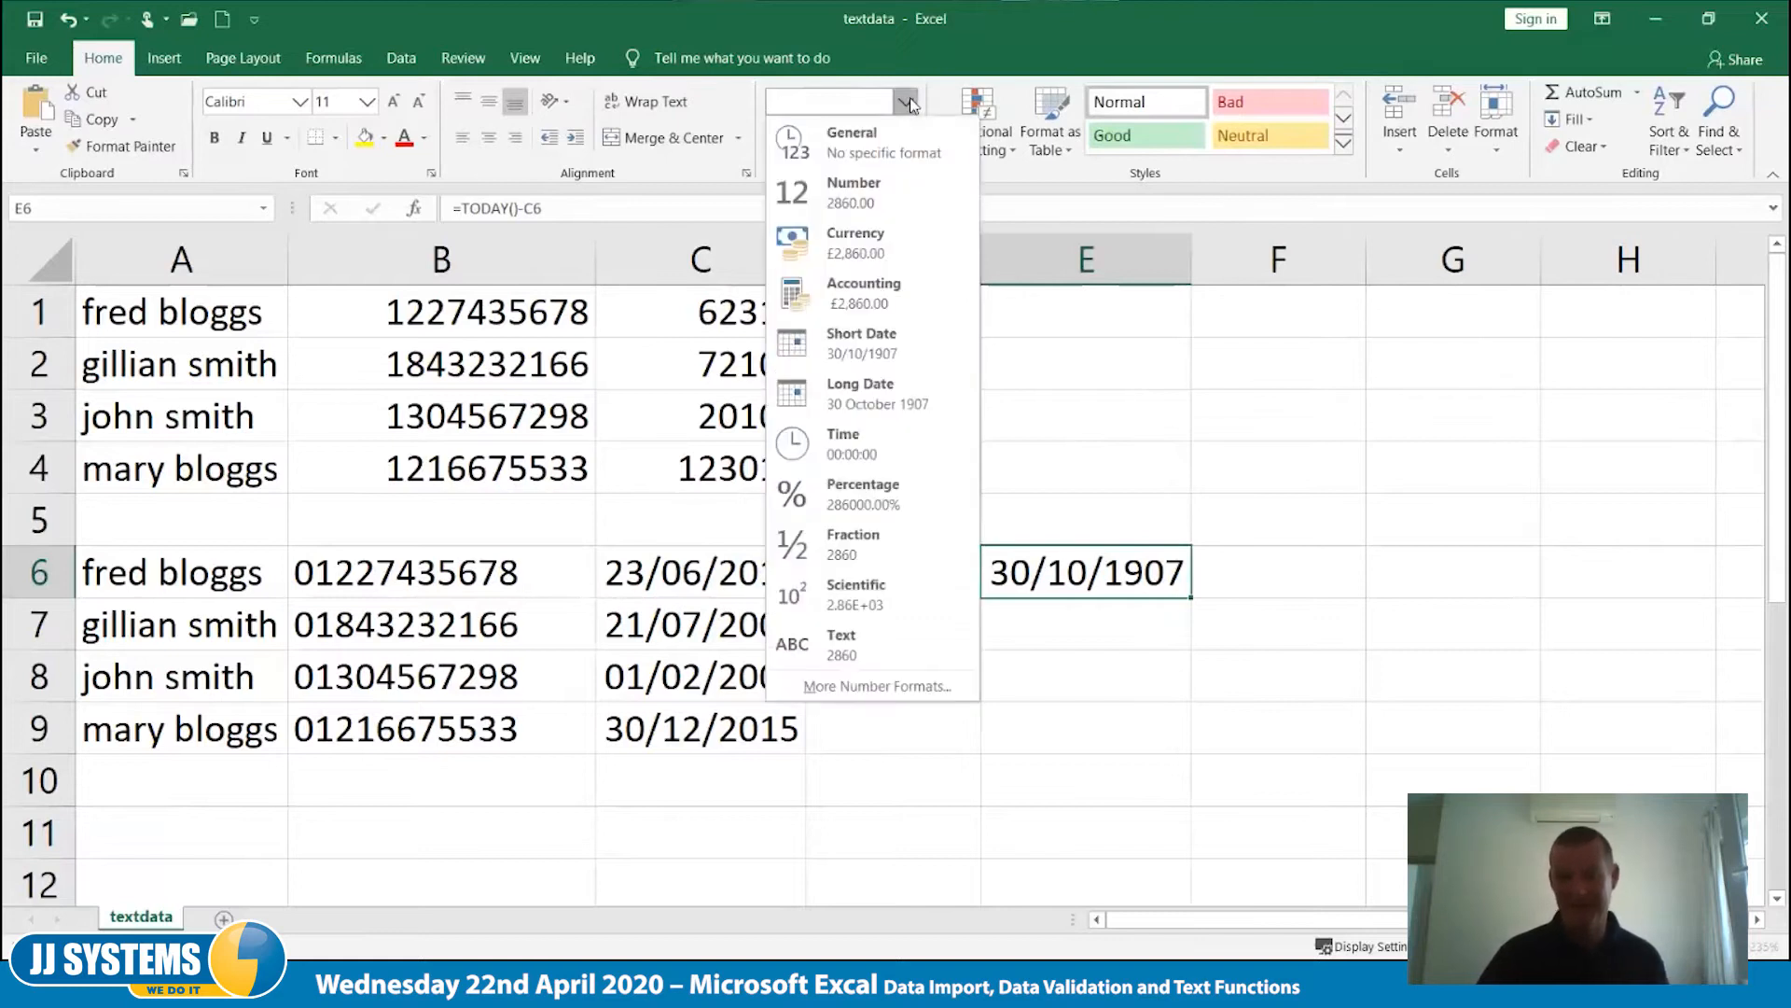
{"action": "left_click", "coordinate": [889, 154]}
{"action": "left_click", "coordinate": [1167, 620]}
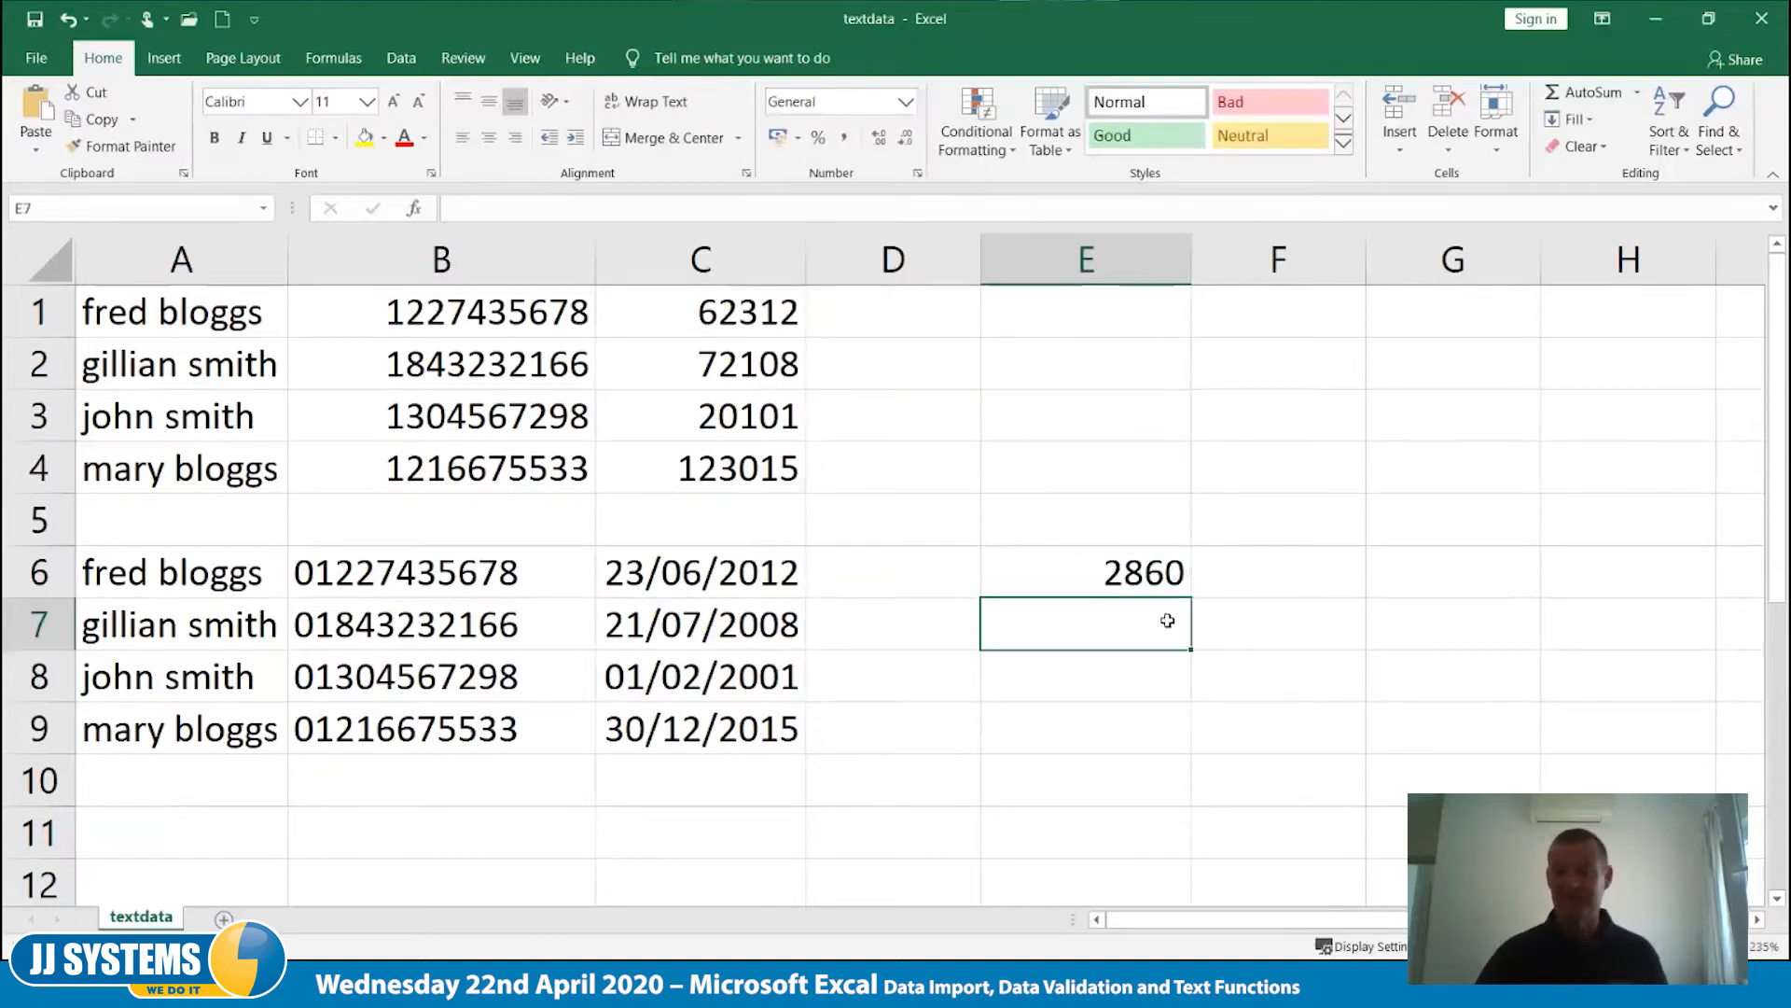
{"action": "left_click", "coordinate": [1148, 565]}
- Convert the day count to years in cell F6 with the formula =E6/365
{"action": "left_click", "coordinate": [1269, 584]}
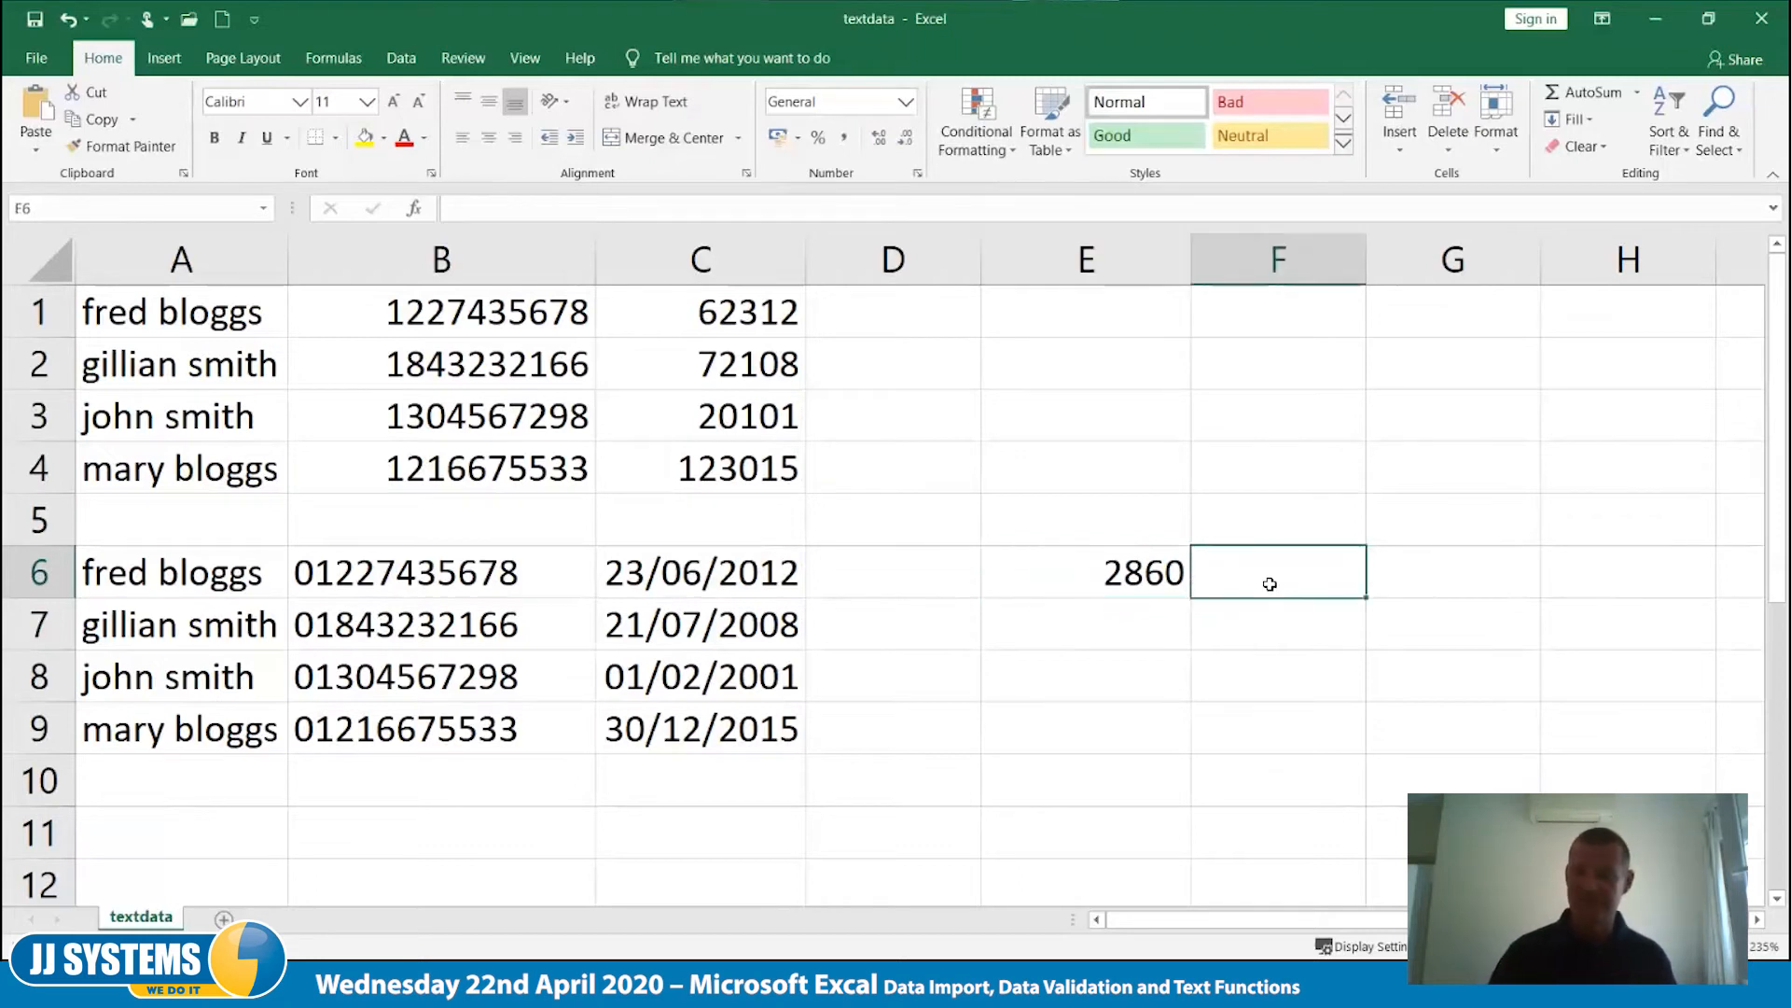
{"action": "type", "text": "=E6/"}
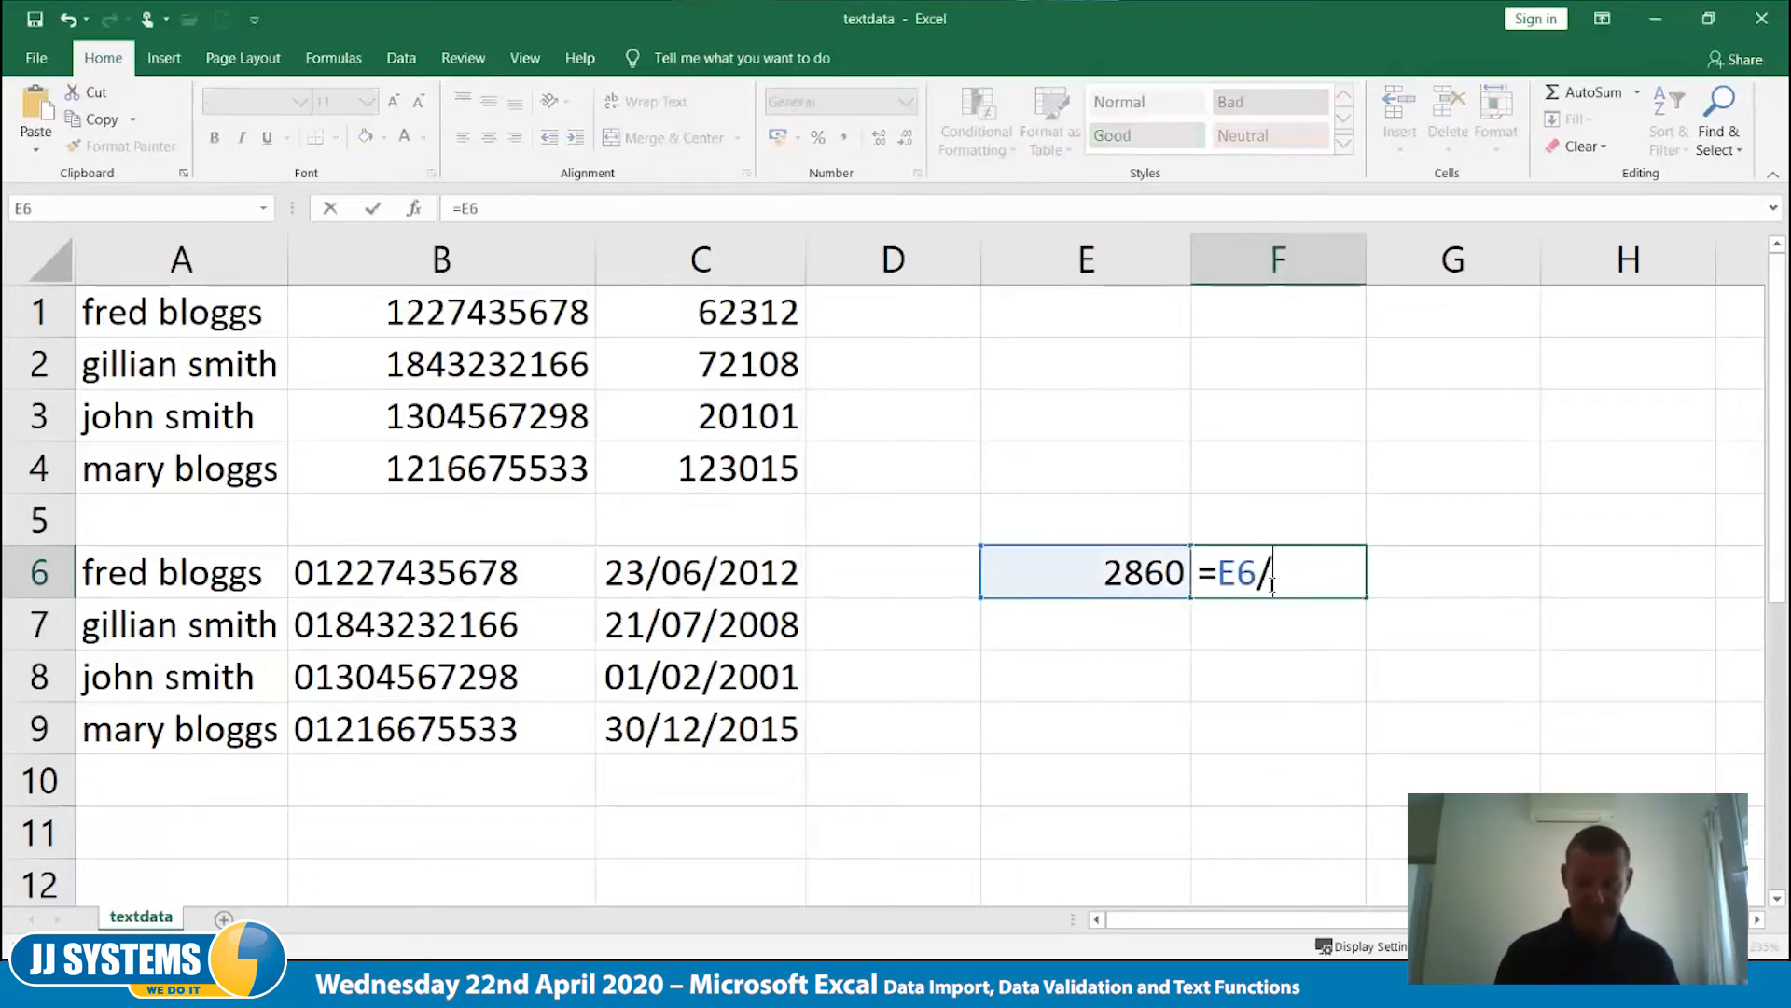
{"action": "type", "text": "365"}
{"action": "key", "text": "Tab"}
{"action": "left_click", "coordinate": [1272, 585]}
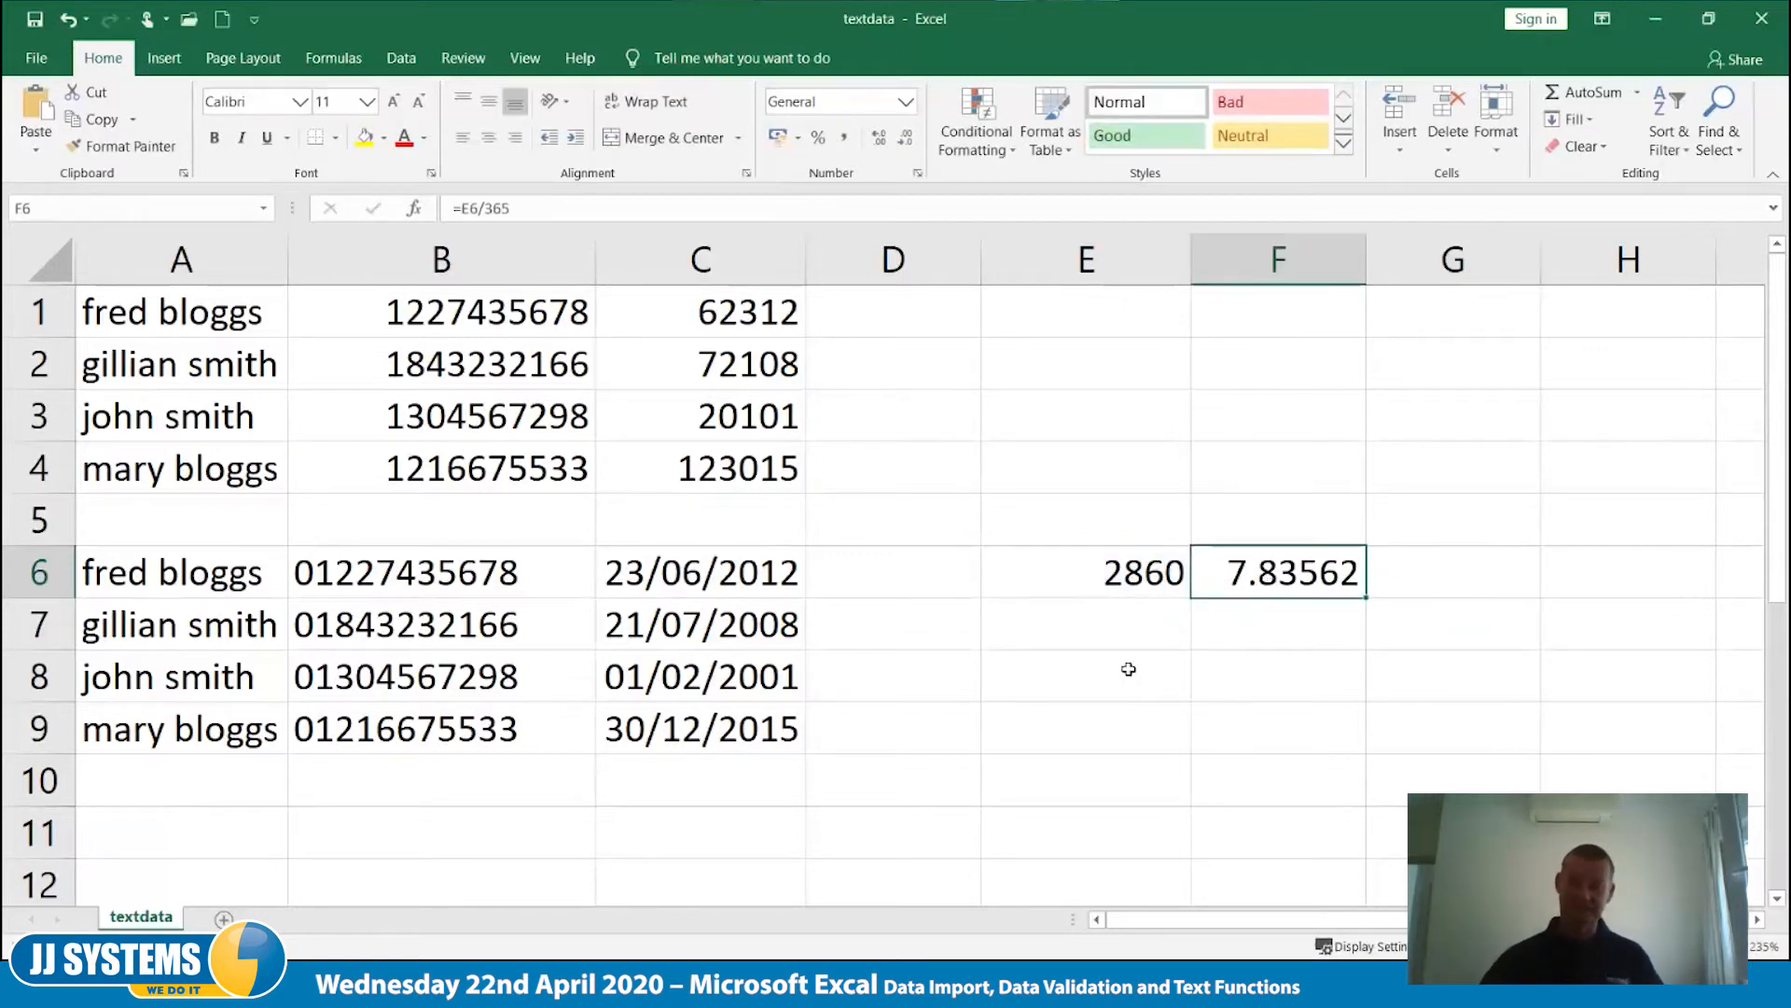
- Clear the test formulas from cells E6 and F6
{"action": "left_click_drag", "start_coordinate": [1128, 568], "coordinate": [1238, 562]}
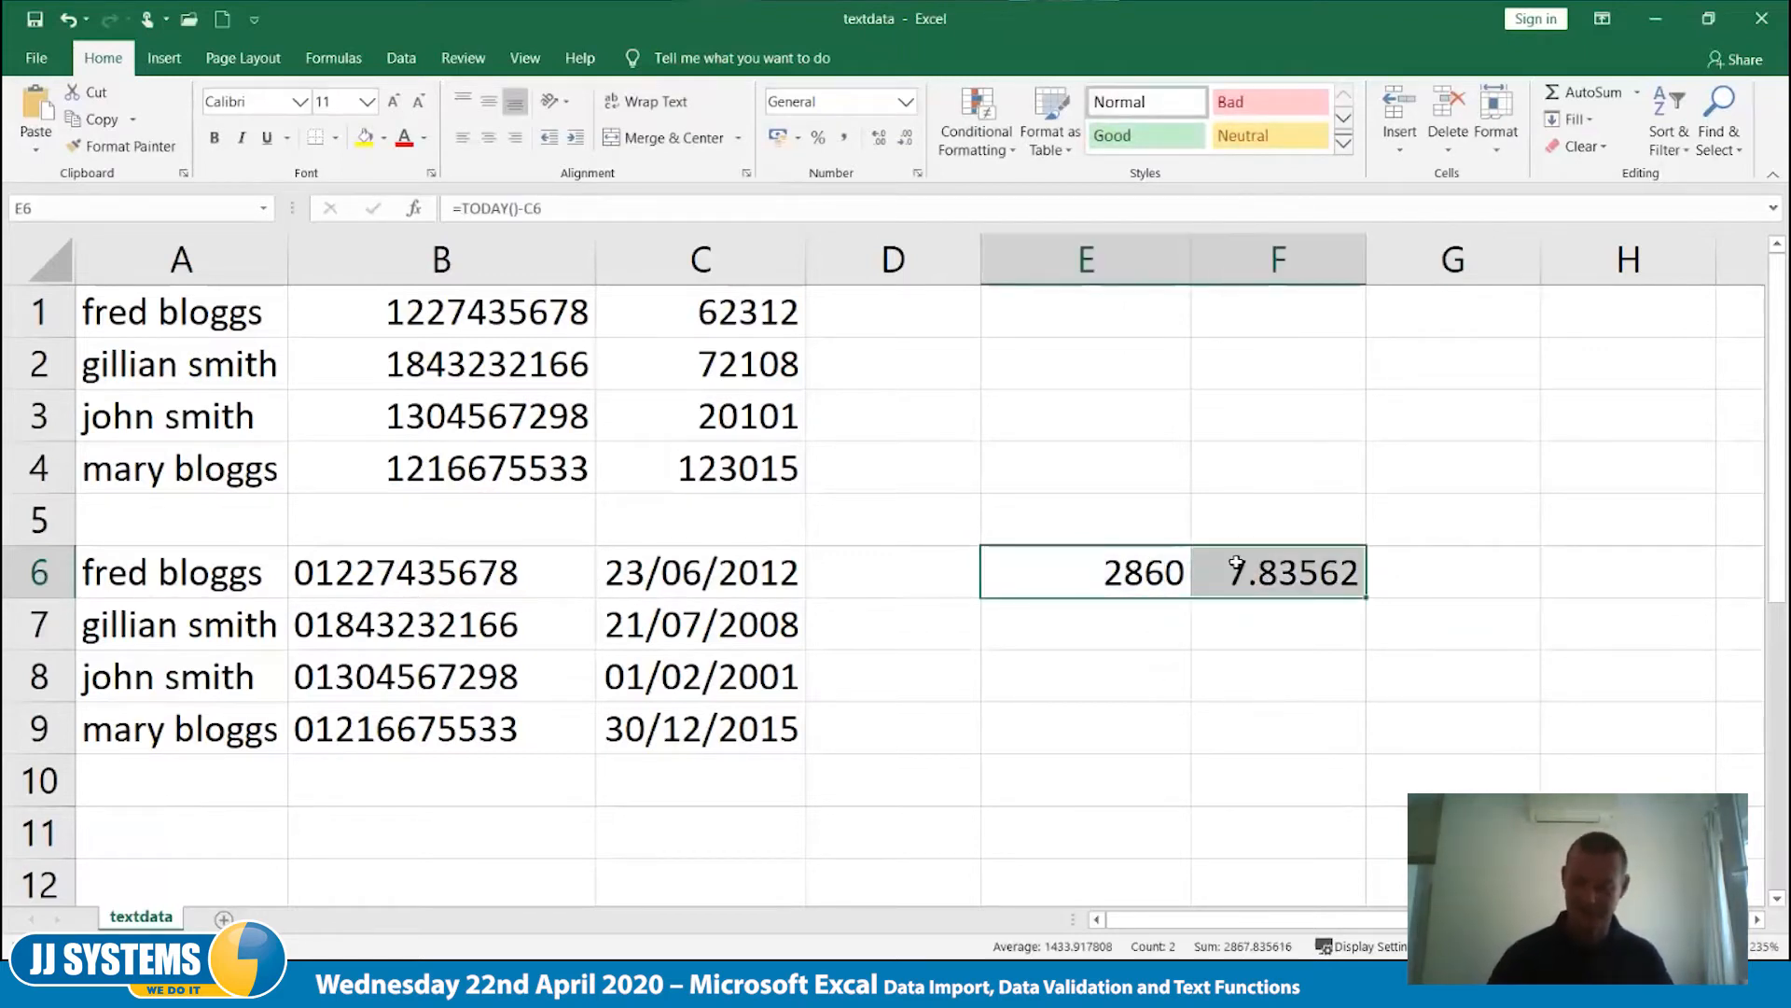
{"action": "key", "text": "Delete"}
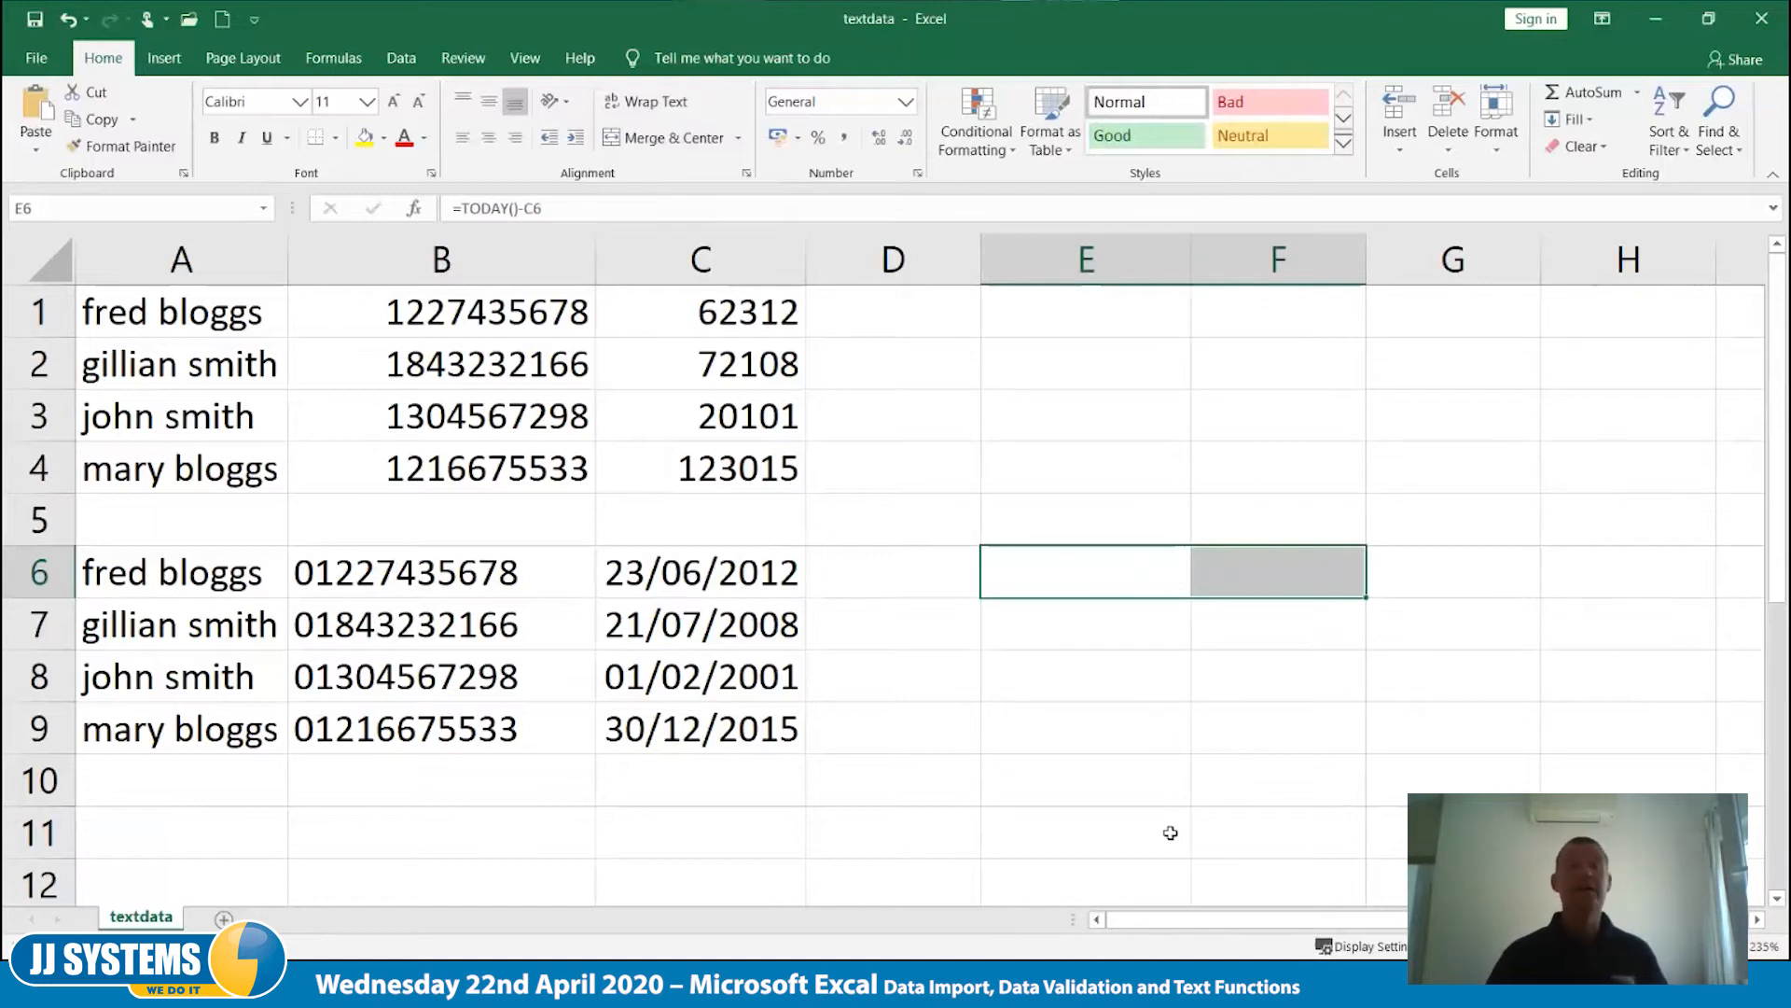
{"action": "key", "text": "Left"}
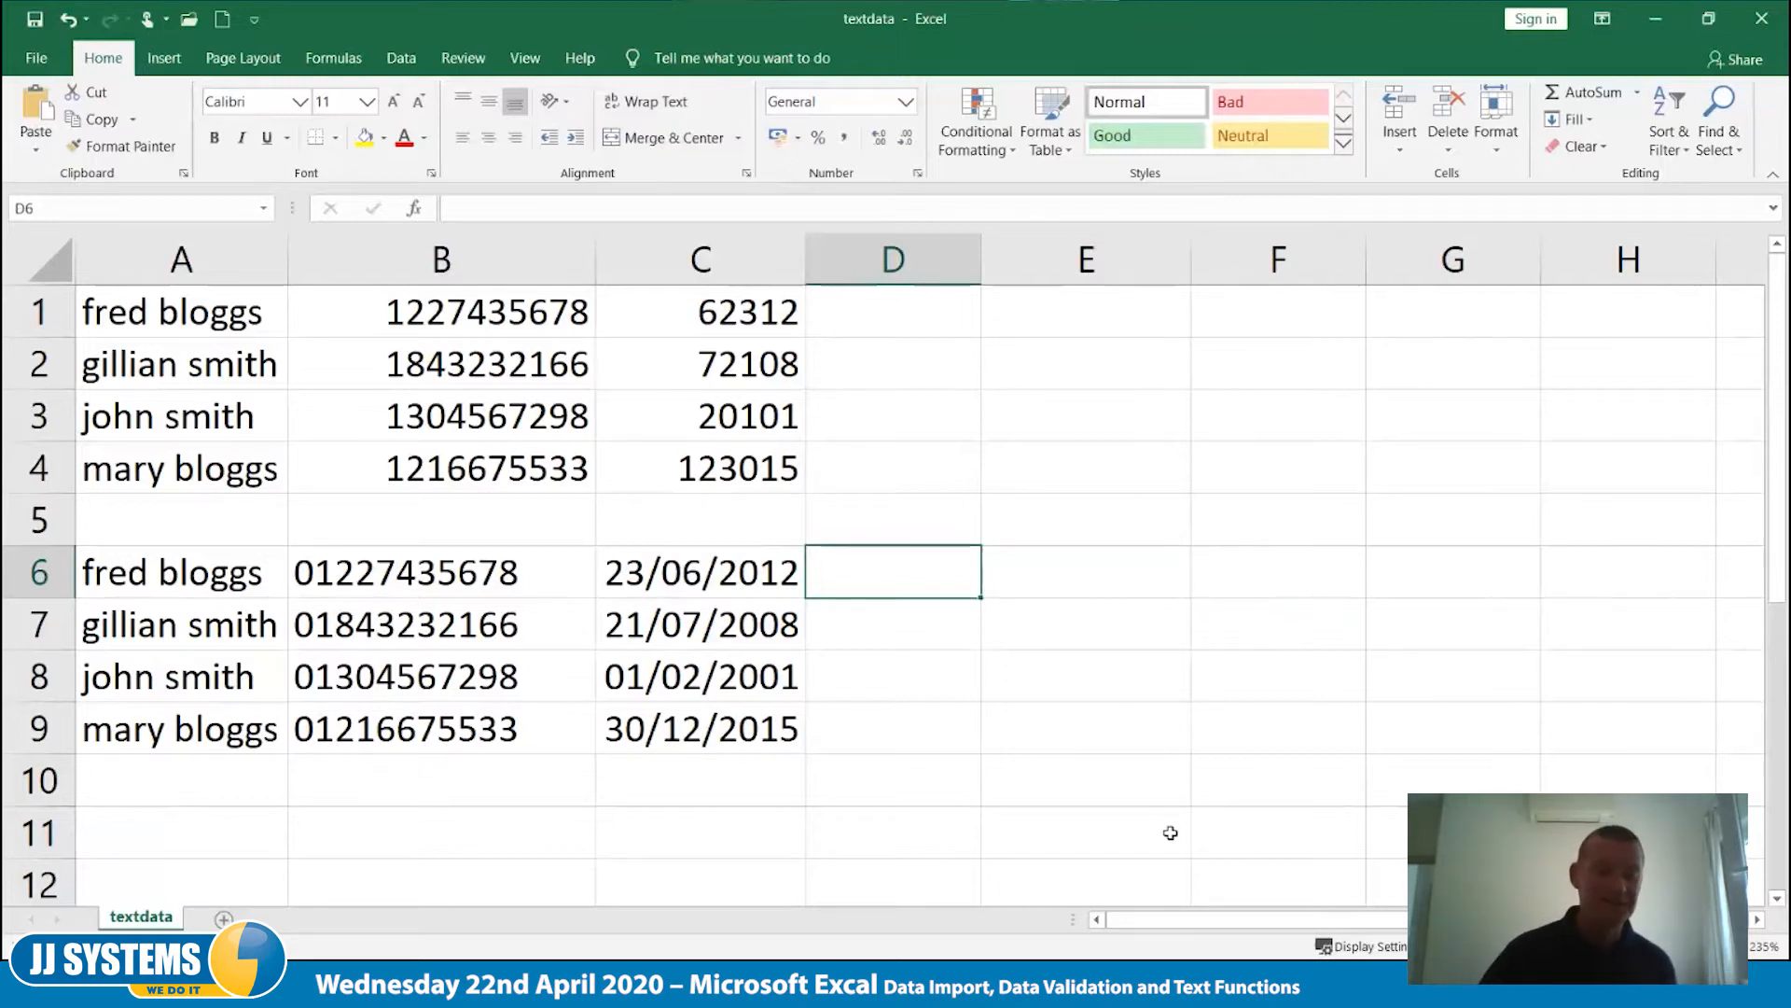
- Copy the names in A1:A4 of the textdata sheet to cell A1 of a new worksheet and widen column A to fit
{"action": "left_click", "coordinate": [223, 920]}
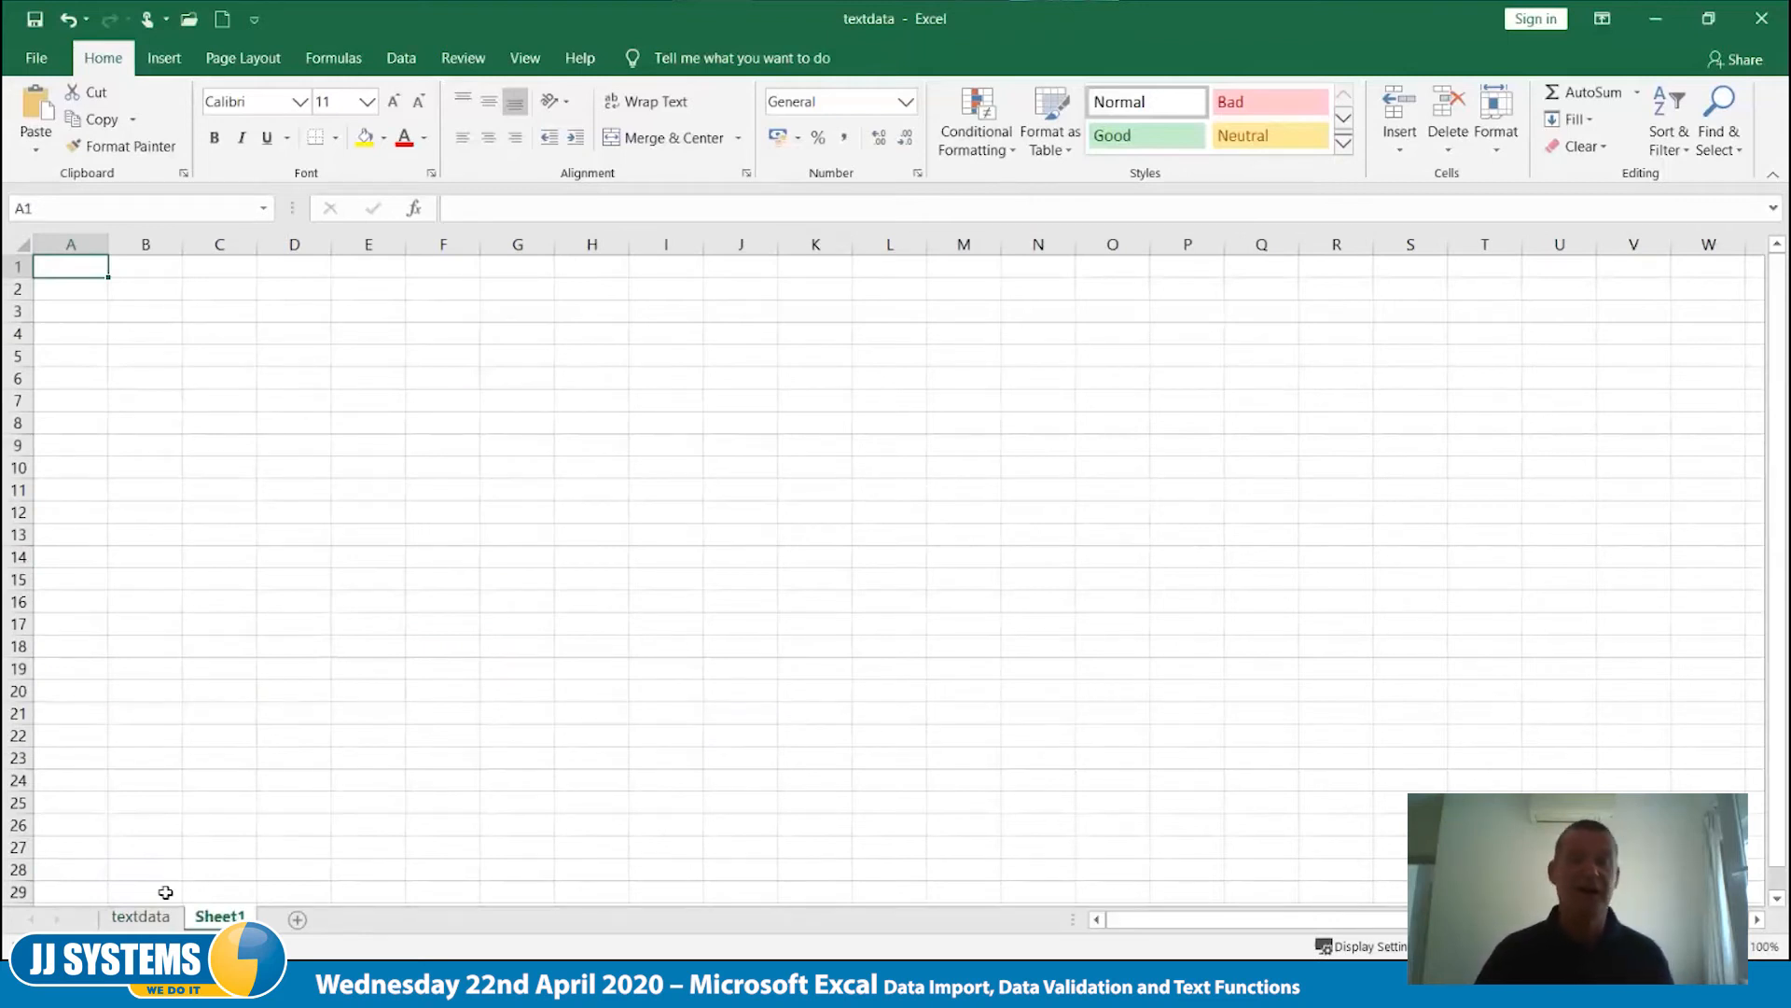
{"action": "left_click", "coordinate": [139, 916]}
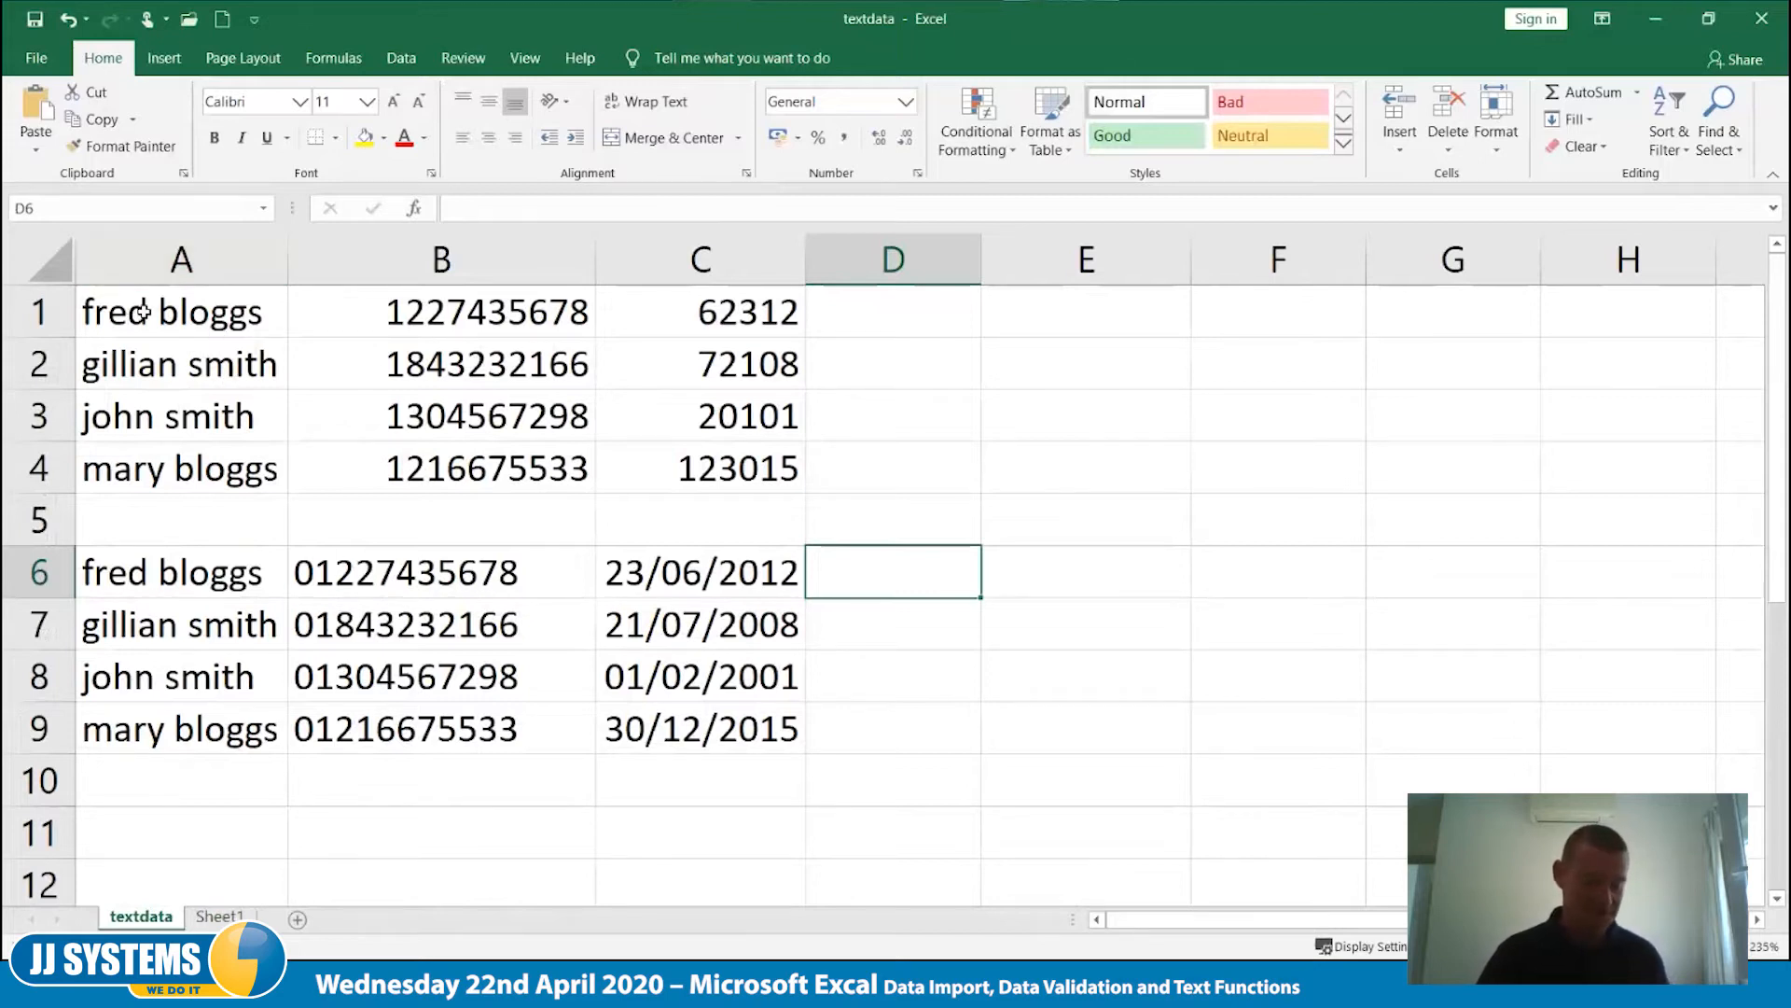
{"action": "left_click_drag", "start_coordinate": [142, 312], "coordinate": [140, 468]}
{"action": "key", "text": "ctrl+c"}
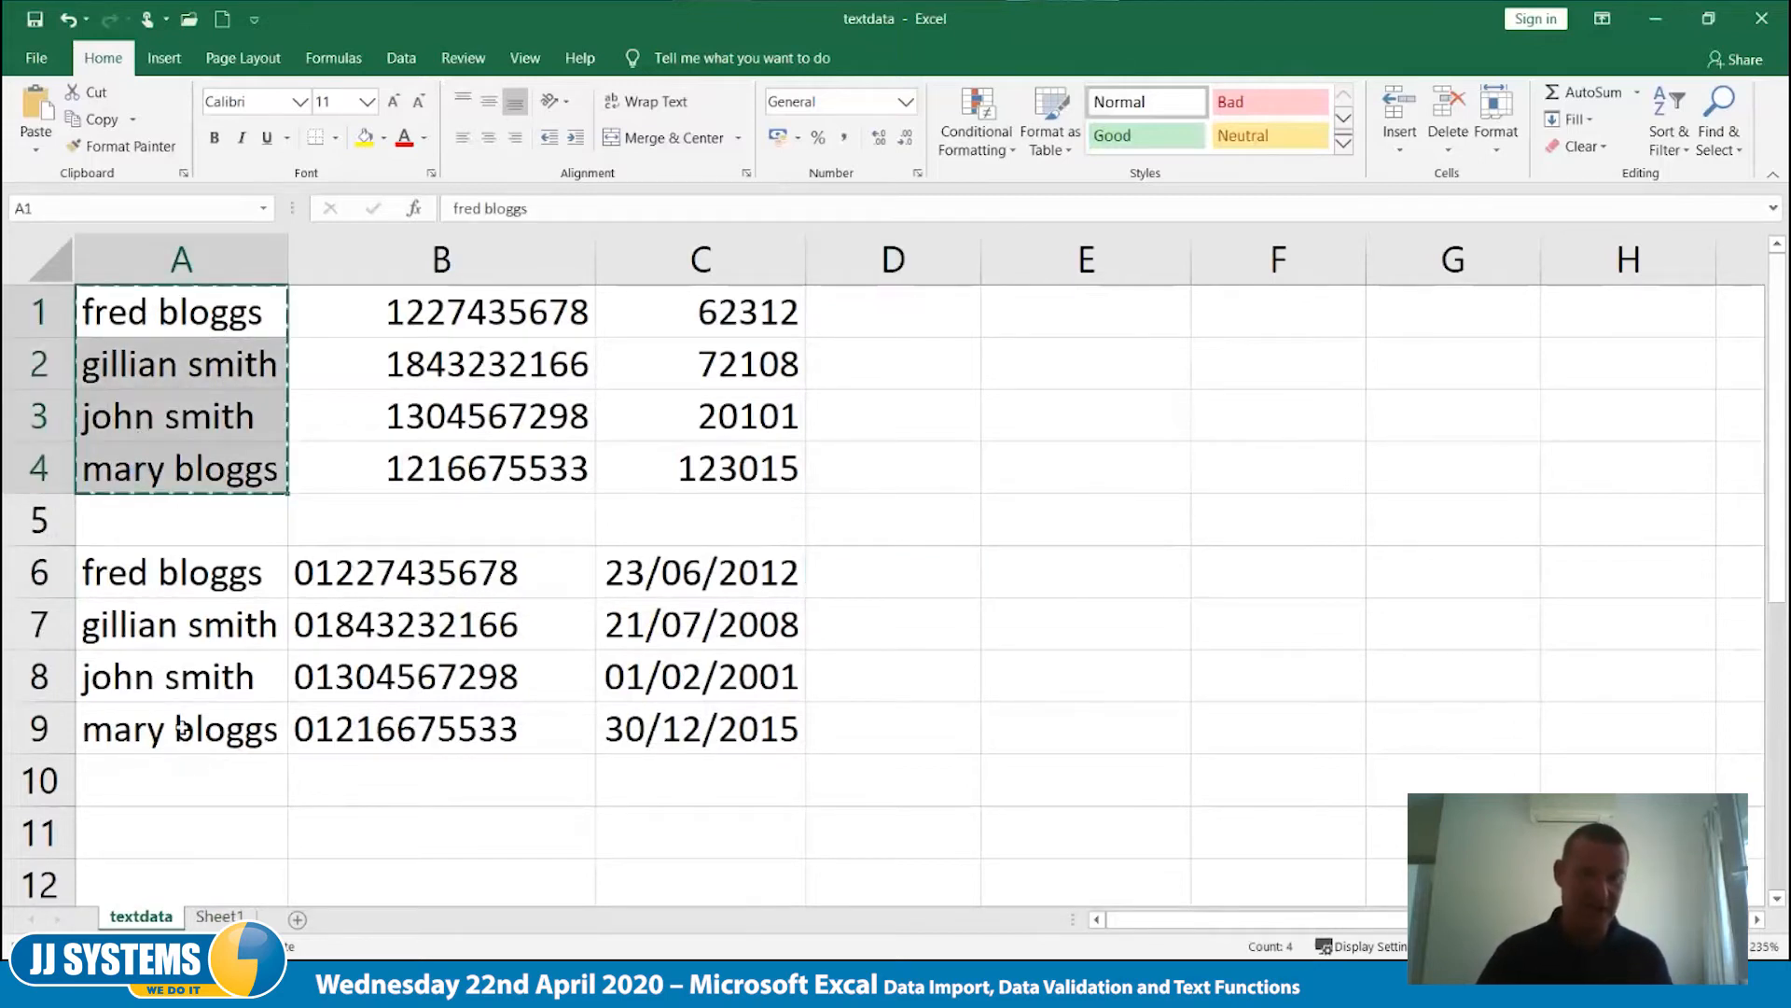
{"action": "left_click", "coordinate": [220, 917]}
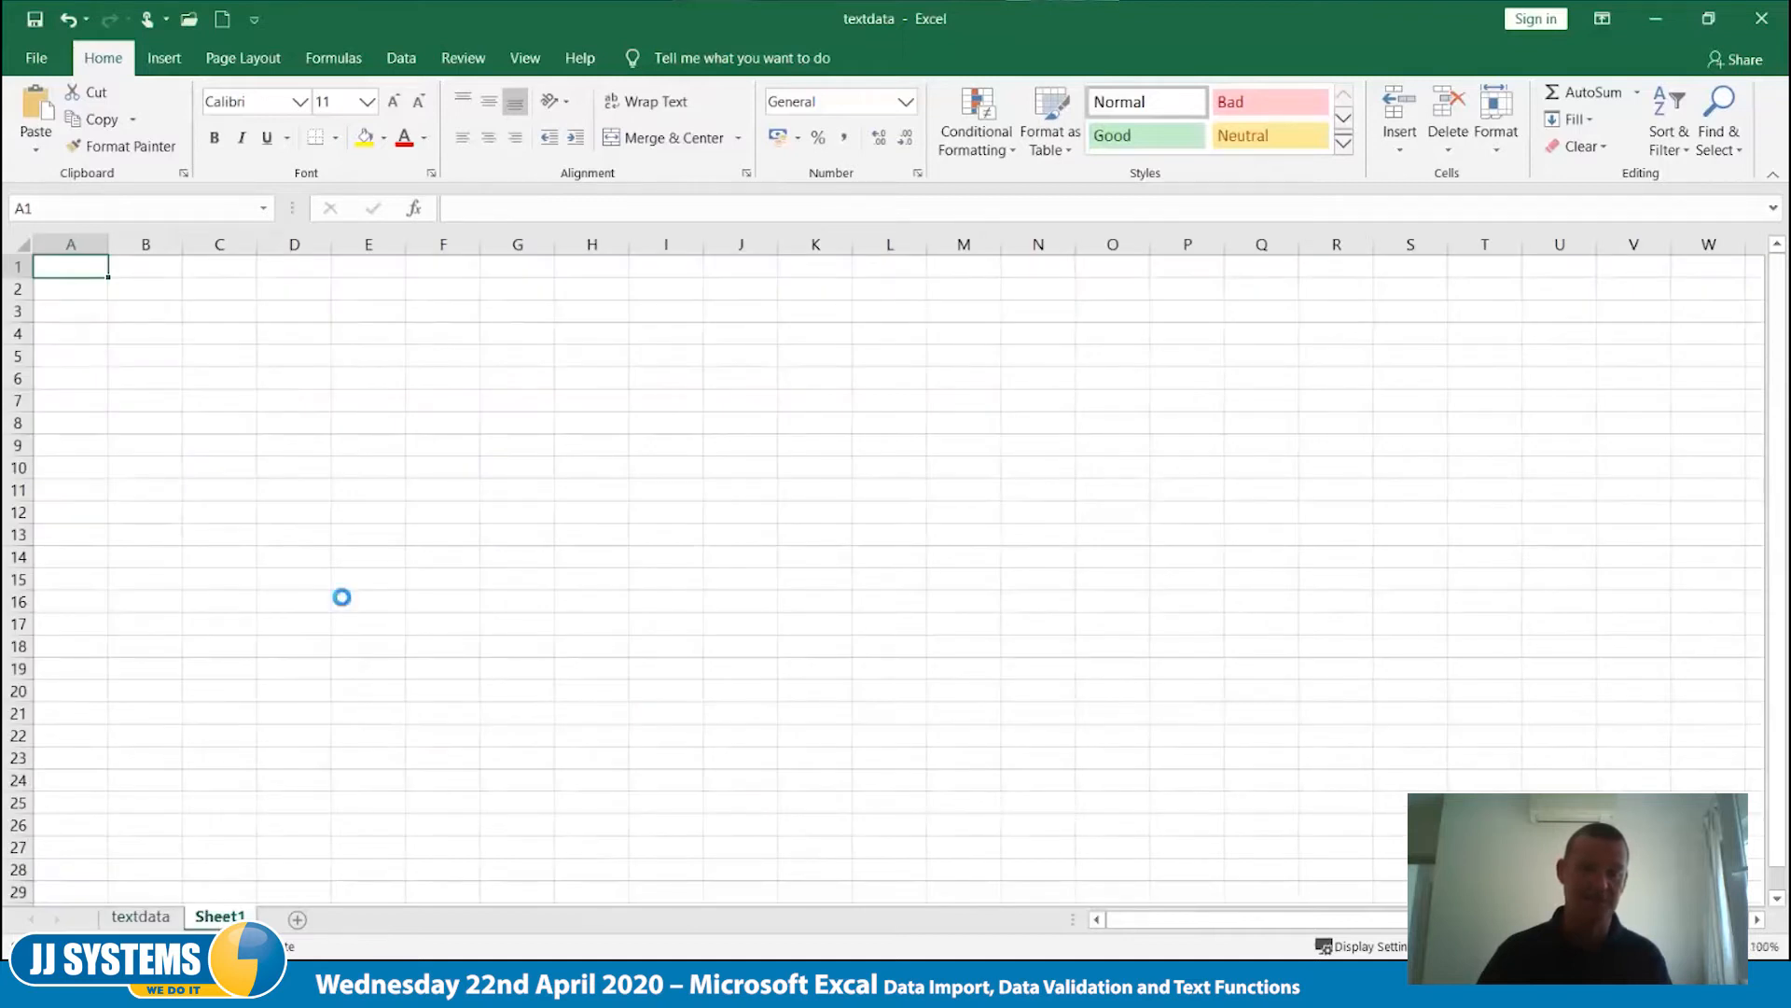
{"action": "scroll", "coordinate": [342, 597], "scroll_direction": "up", "scroll_amount": 11}
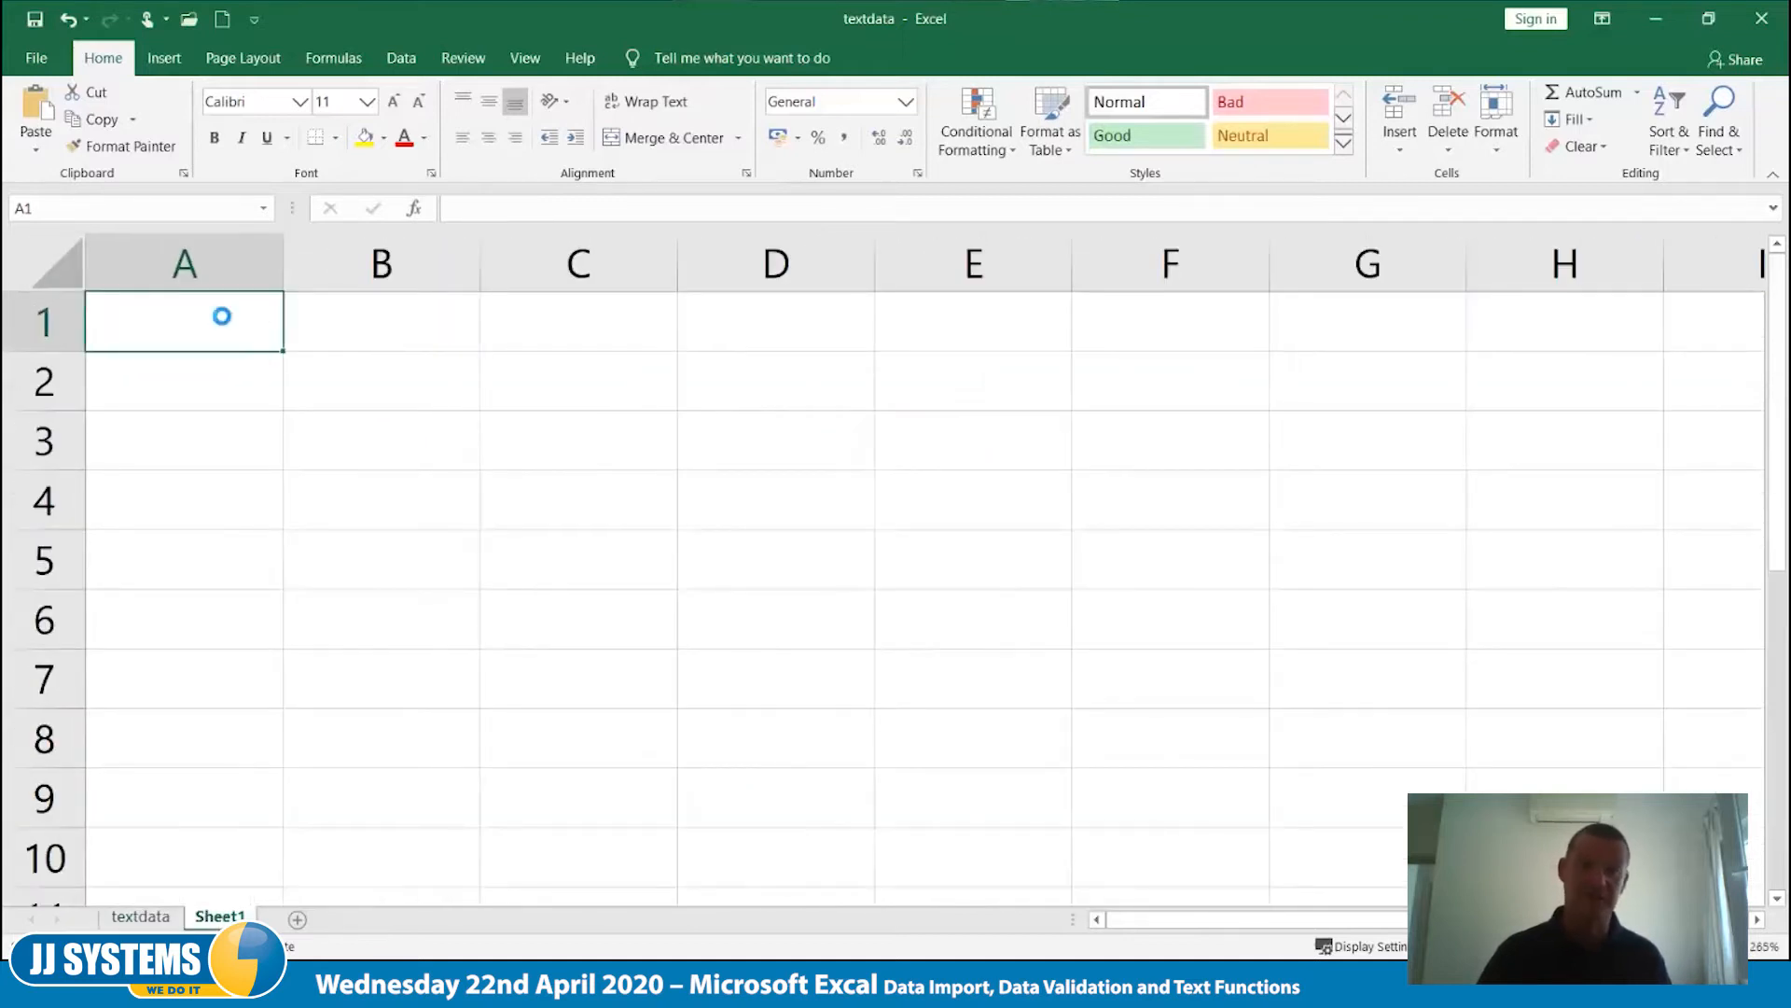
{"action": "key", "text": "ctrl+v"}
{"action": "left_click_drag", "start_coordinate": [285, 258], "coordinate": [337, 266]}
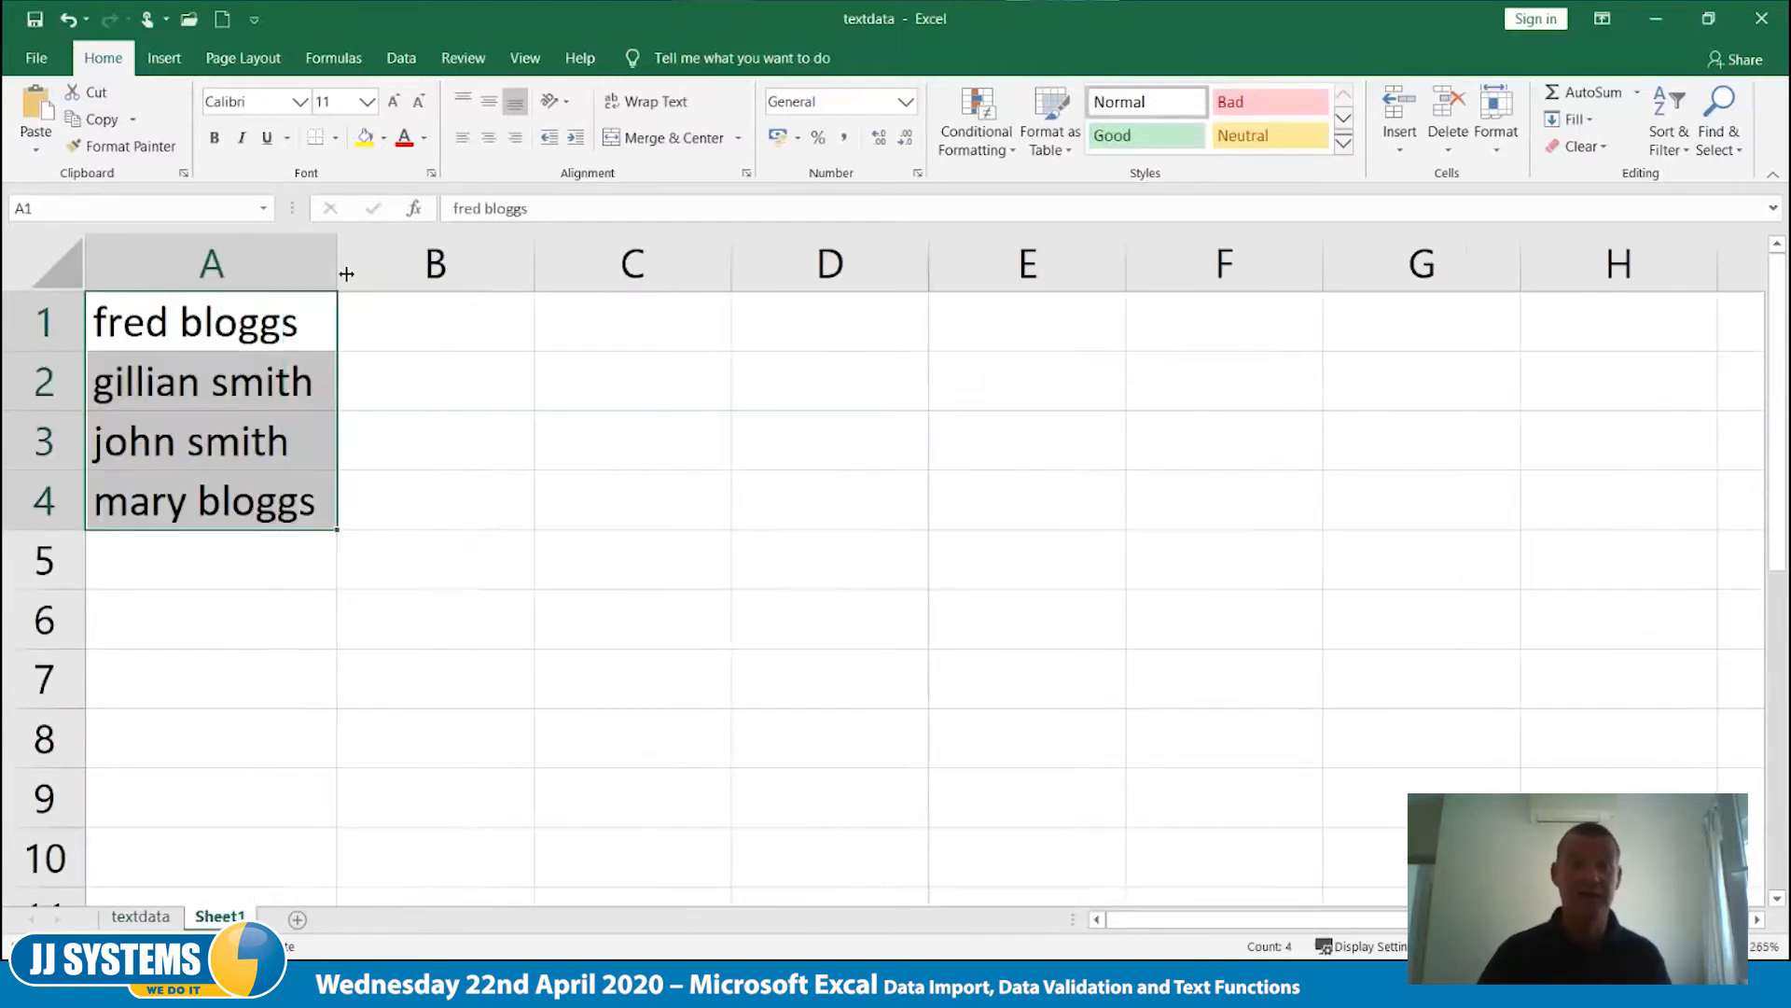
- Split the full names in column A into two columns with Text to Columns, using only Space as the delimiter
{"action": "left_click", "coordinate": [229, 269]}
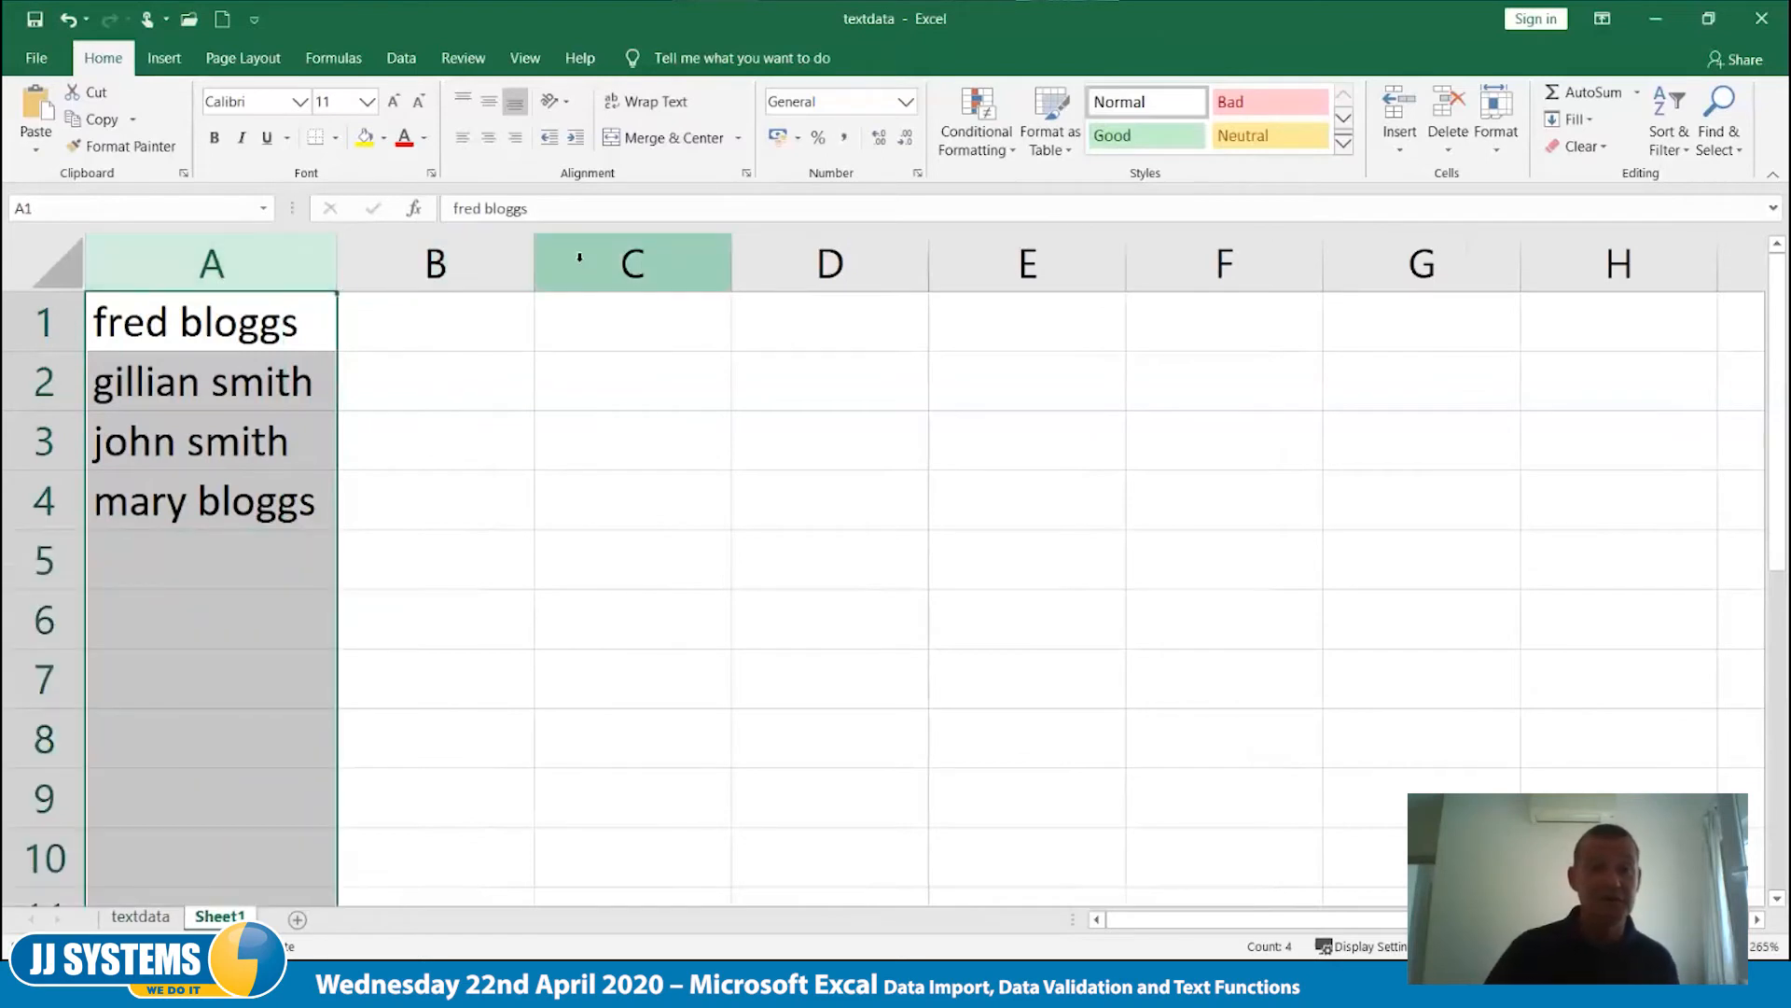
{"action": "left_click", "coordinate": [405, 69]}
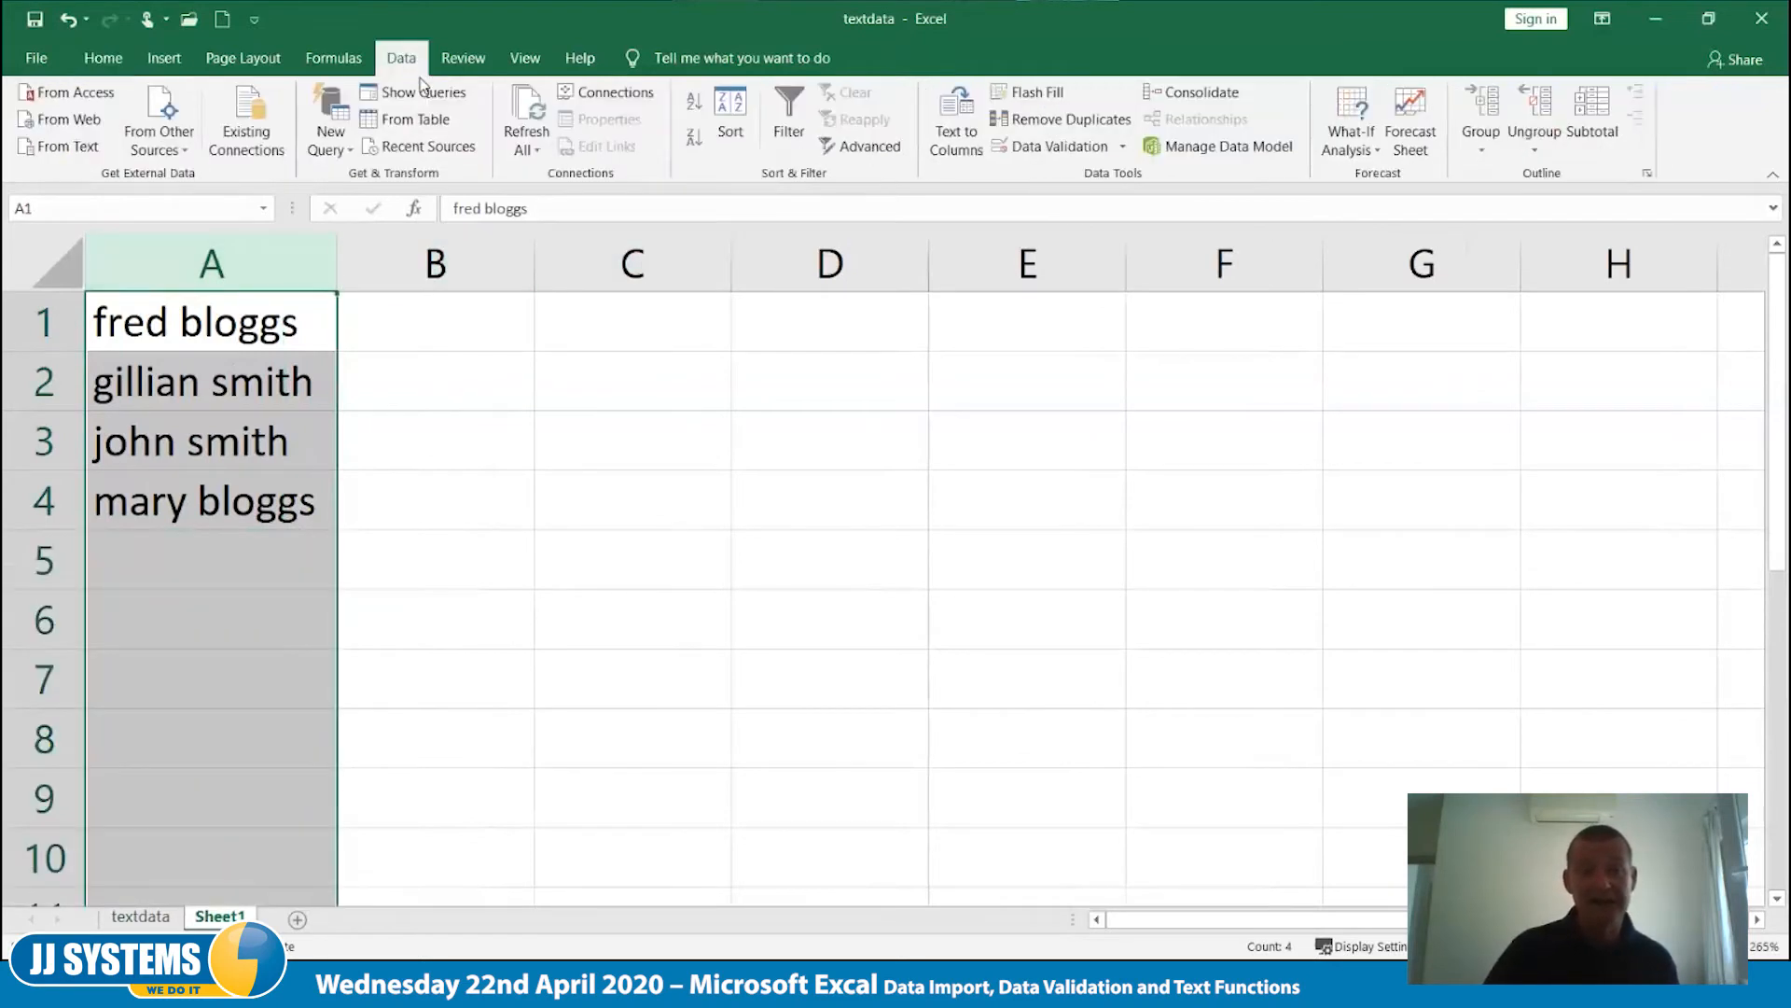
{"action": "left_click", "coordinate": [961, 126]}
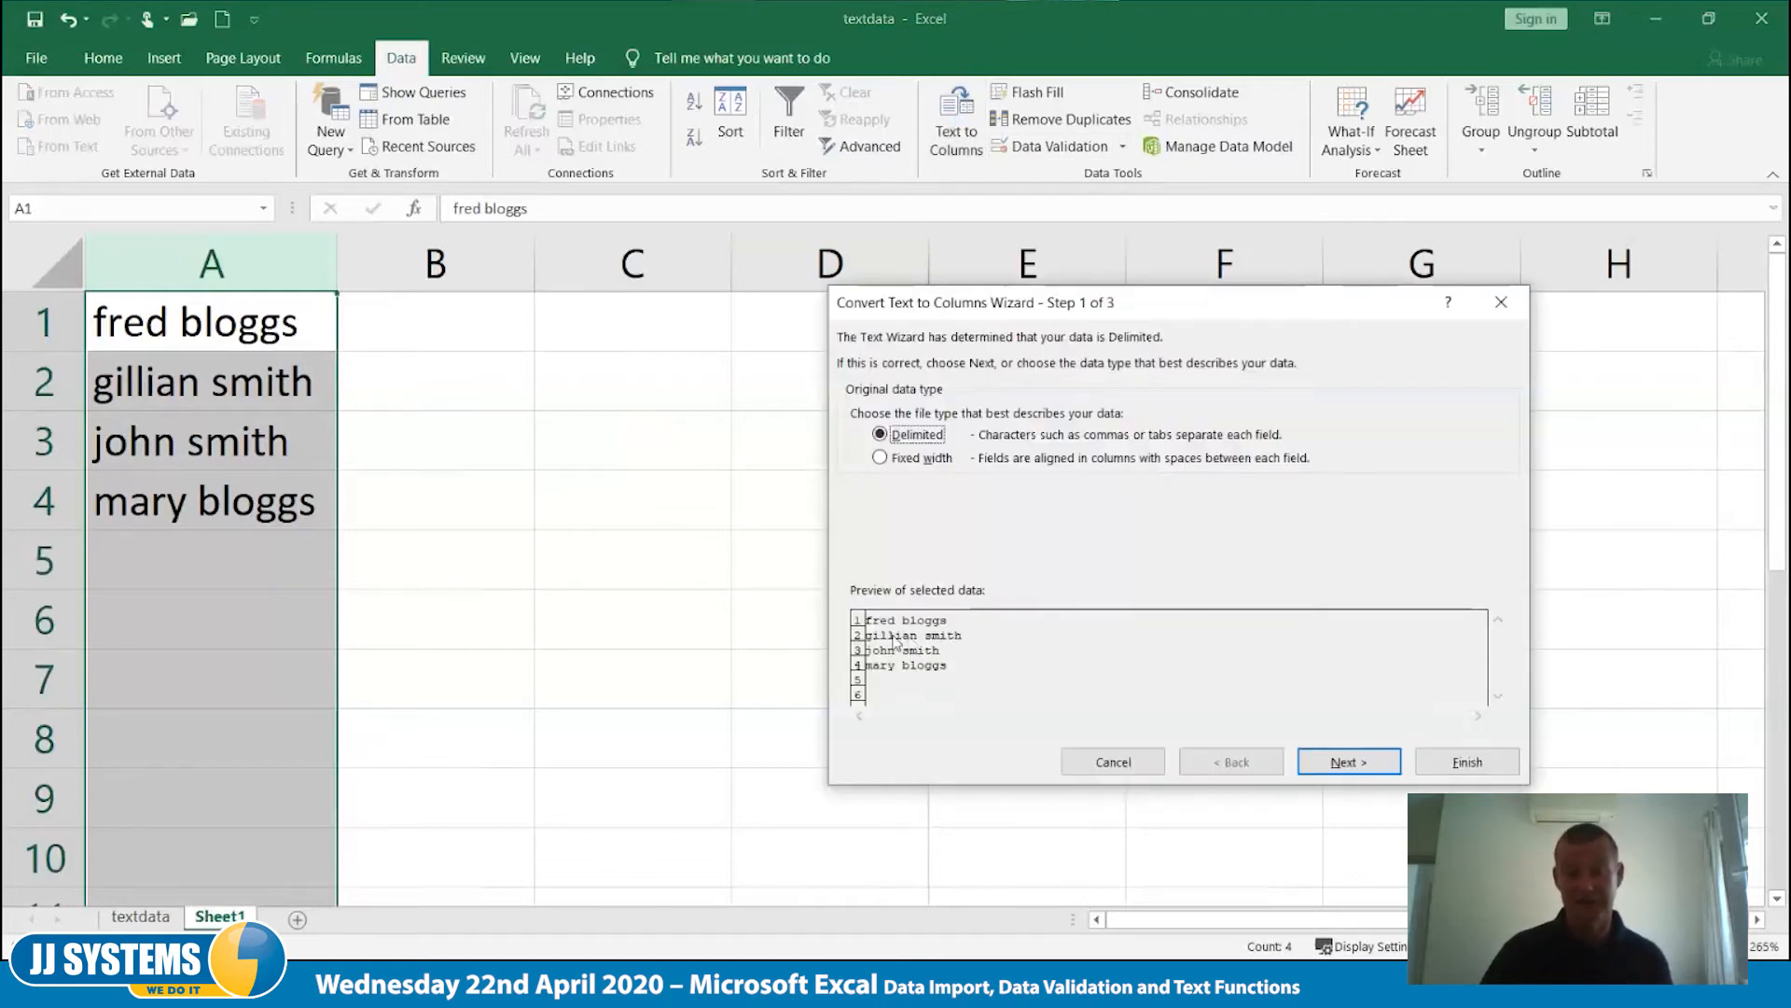
{"action": "left_click", "coordinate": [1346, 764]}
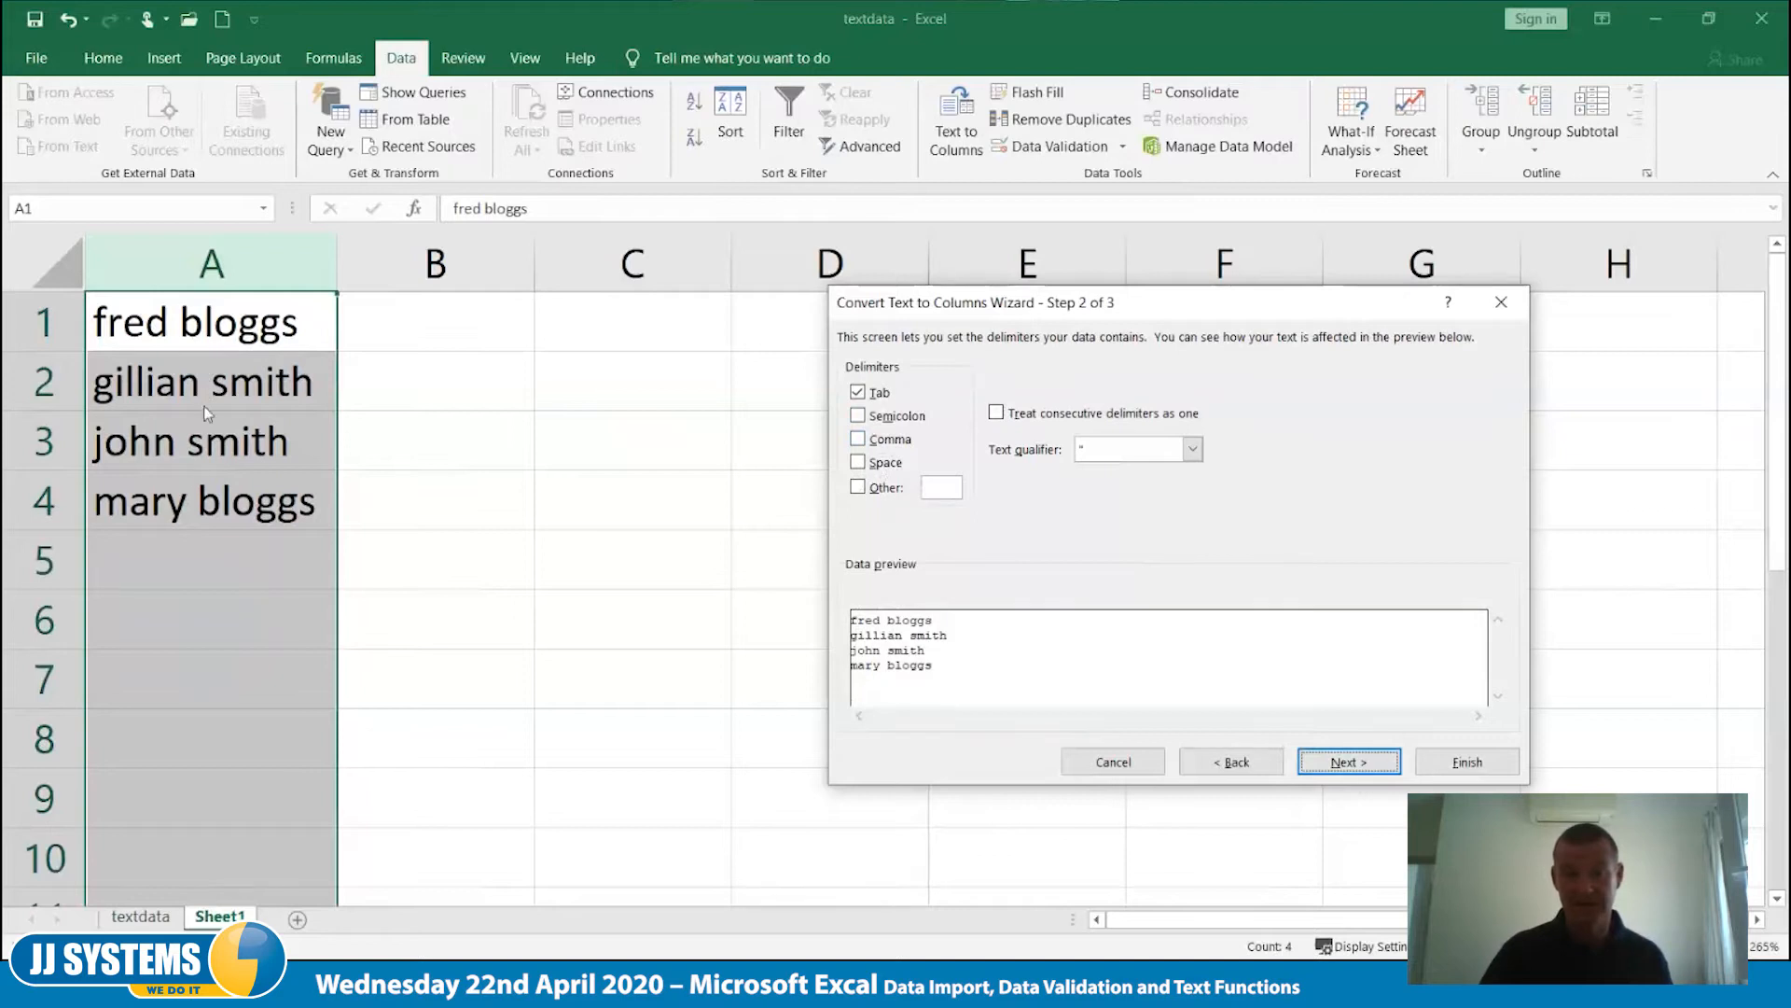
{"action": "left_click", "coordinate": [857, 469]}
{"action": "left_click", "coordinate": [857, 392]}
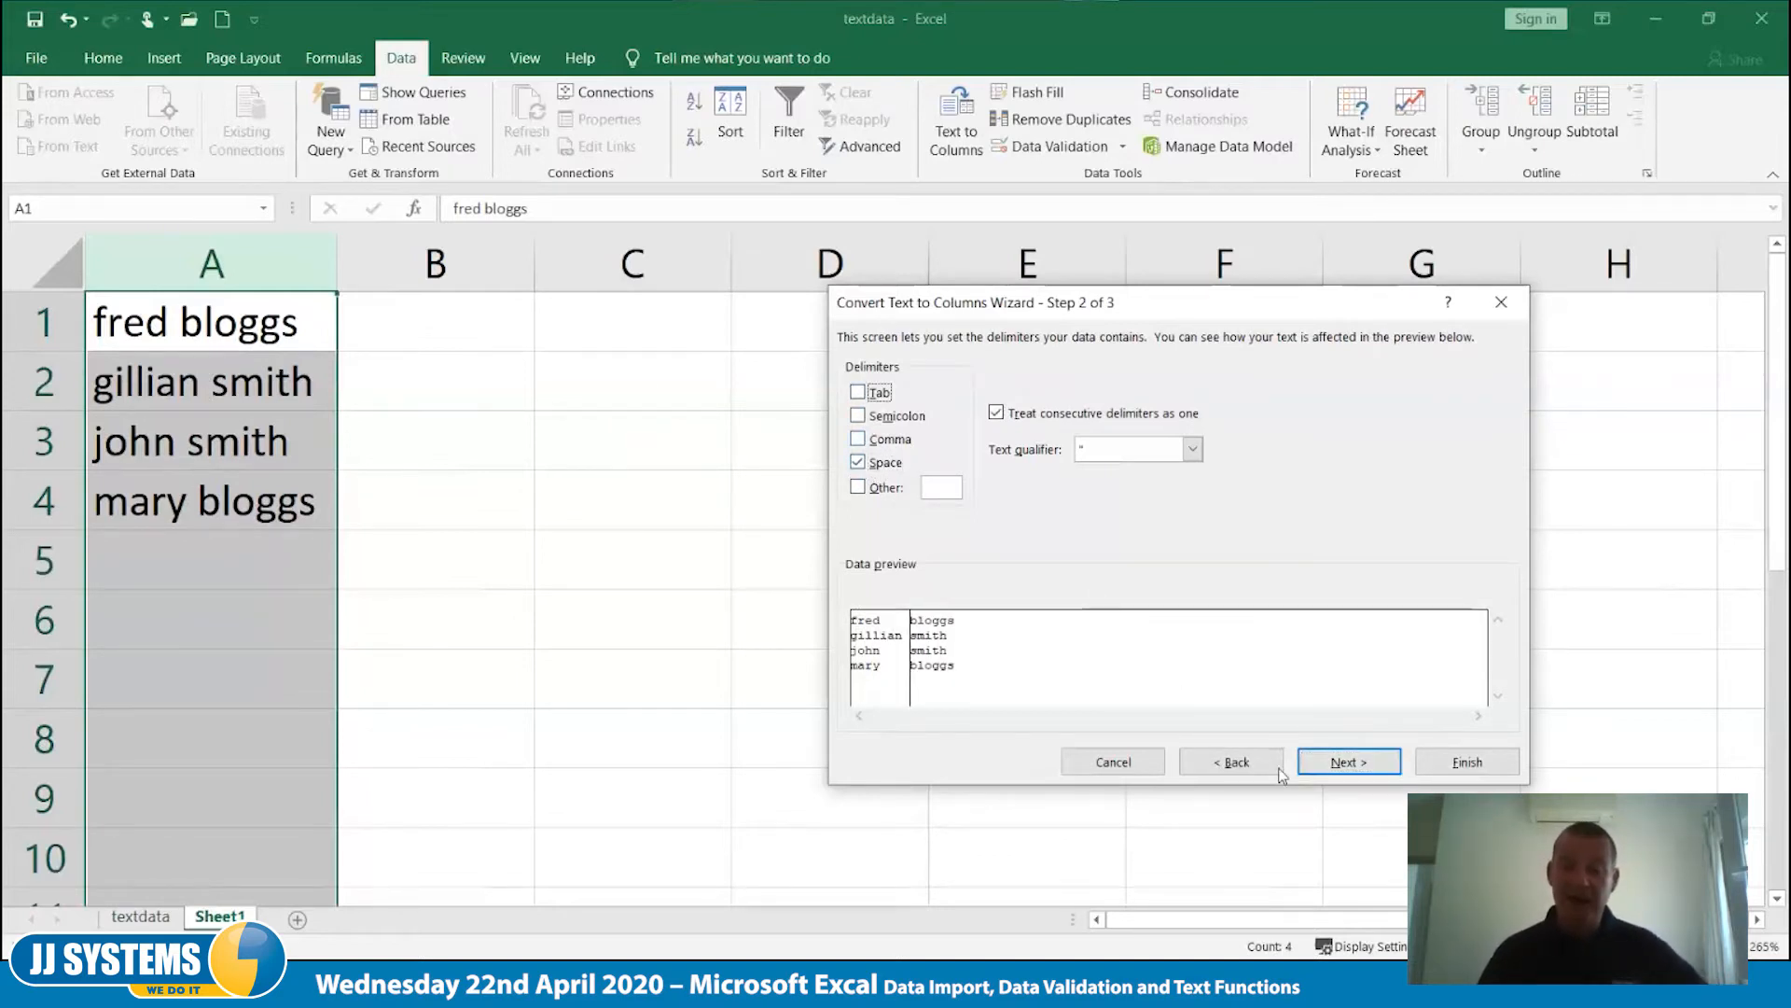
{"action": "left_click", "coordinate": [1345, 761]}
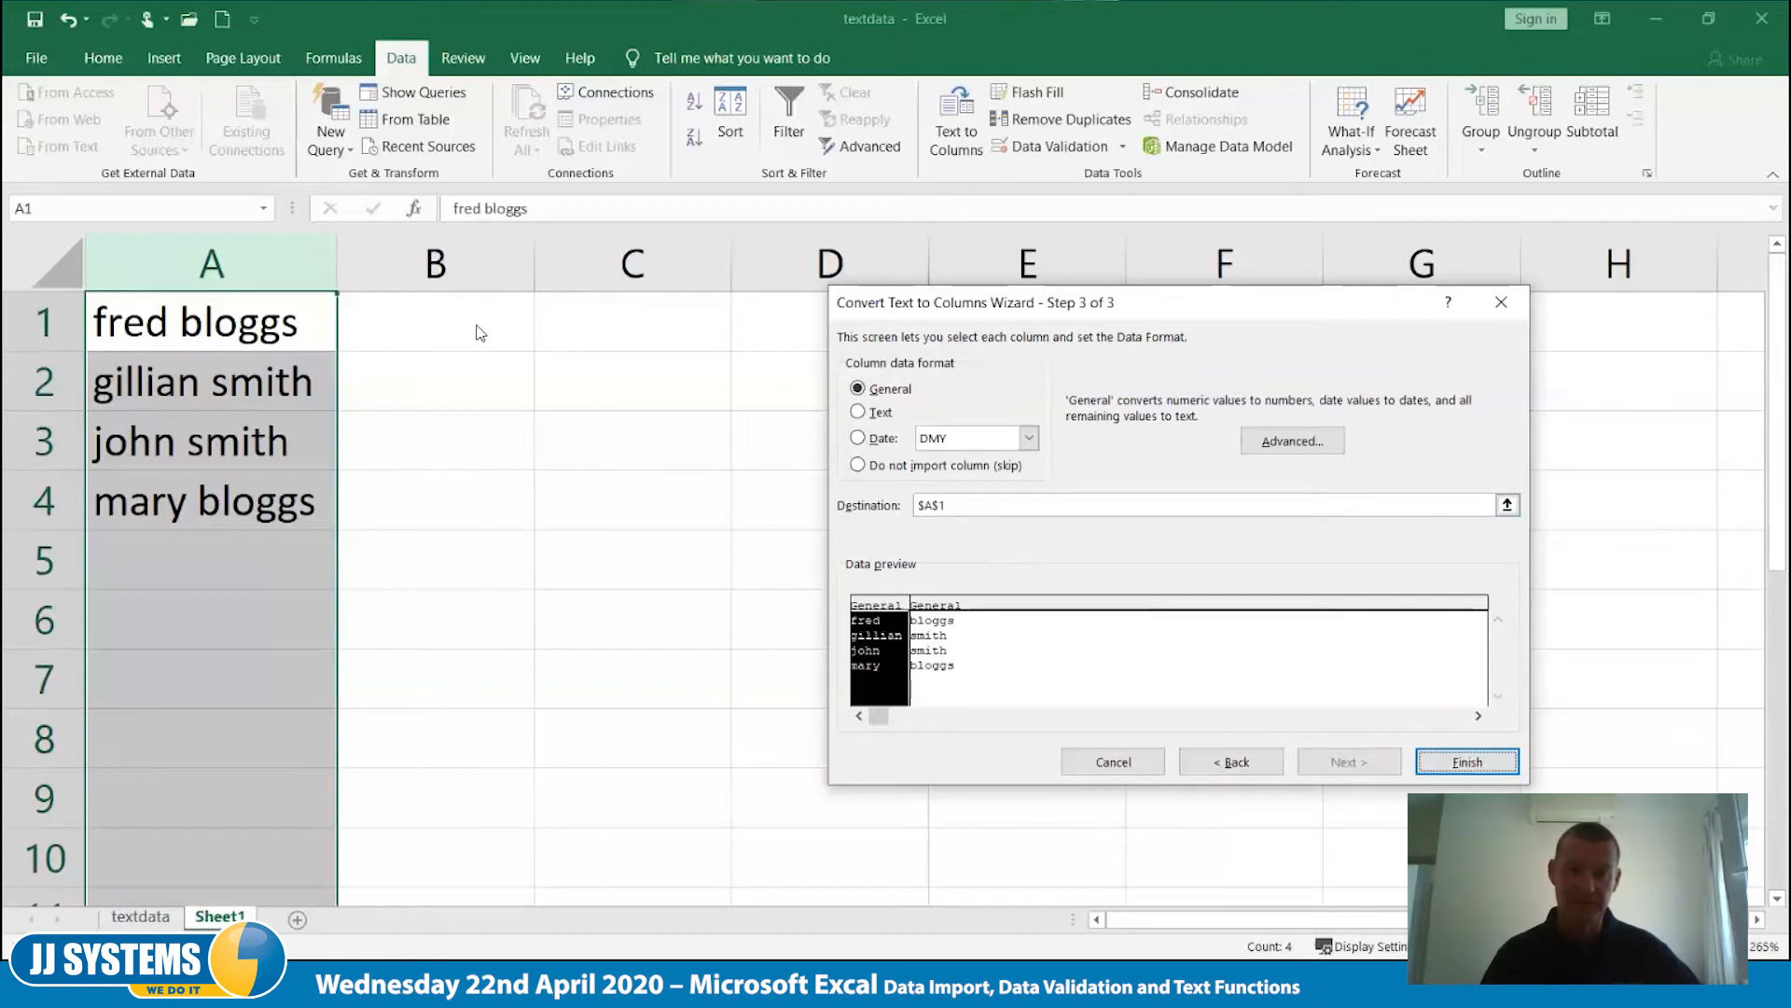
{"action": "left_click", "coordinate": [1459, 775]}
{"action": "left_click", "coordinate": [724, 737]}
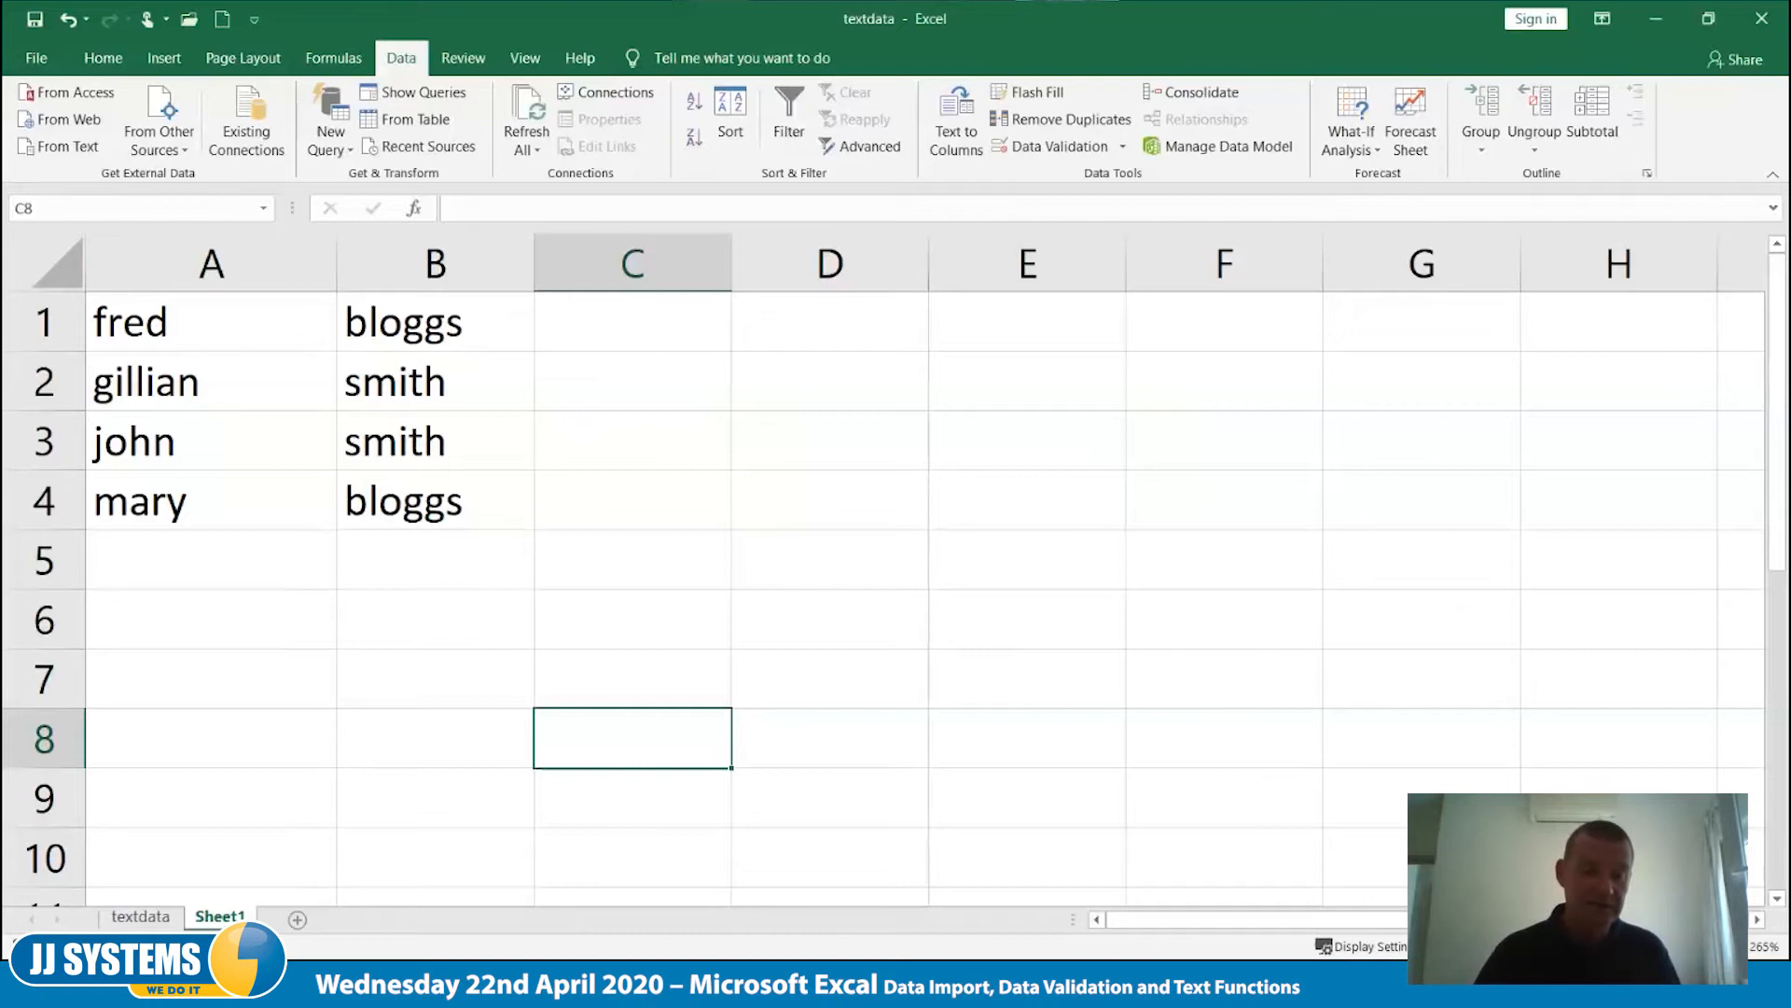
- Delete the Sheet1 worksheet
{"action": "right_click", "coordinate": [227, 918]}
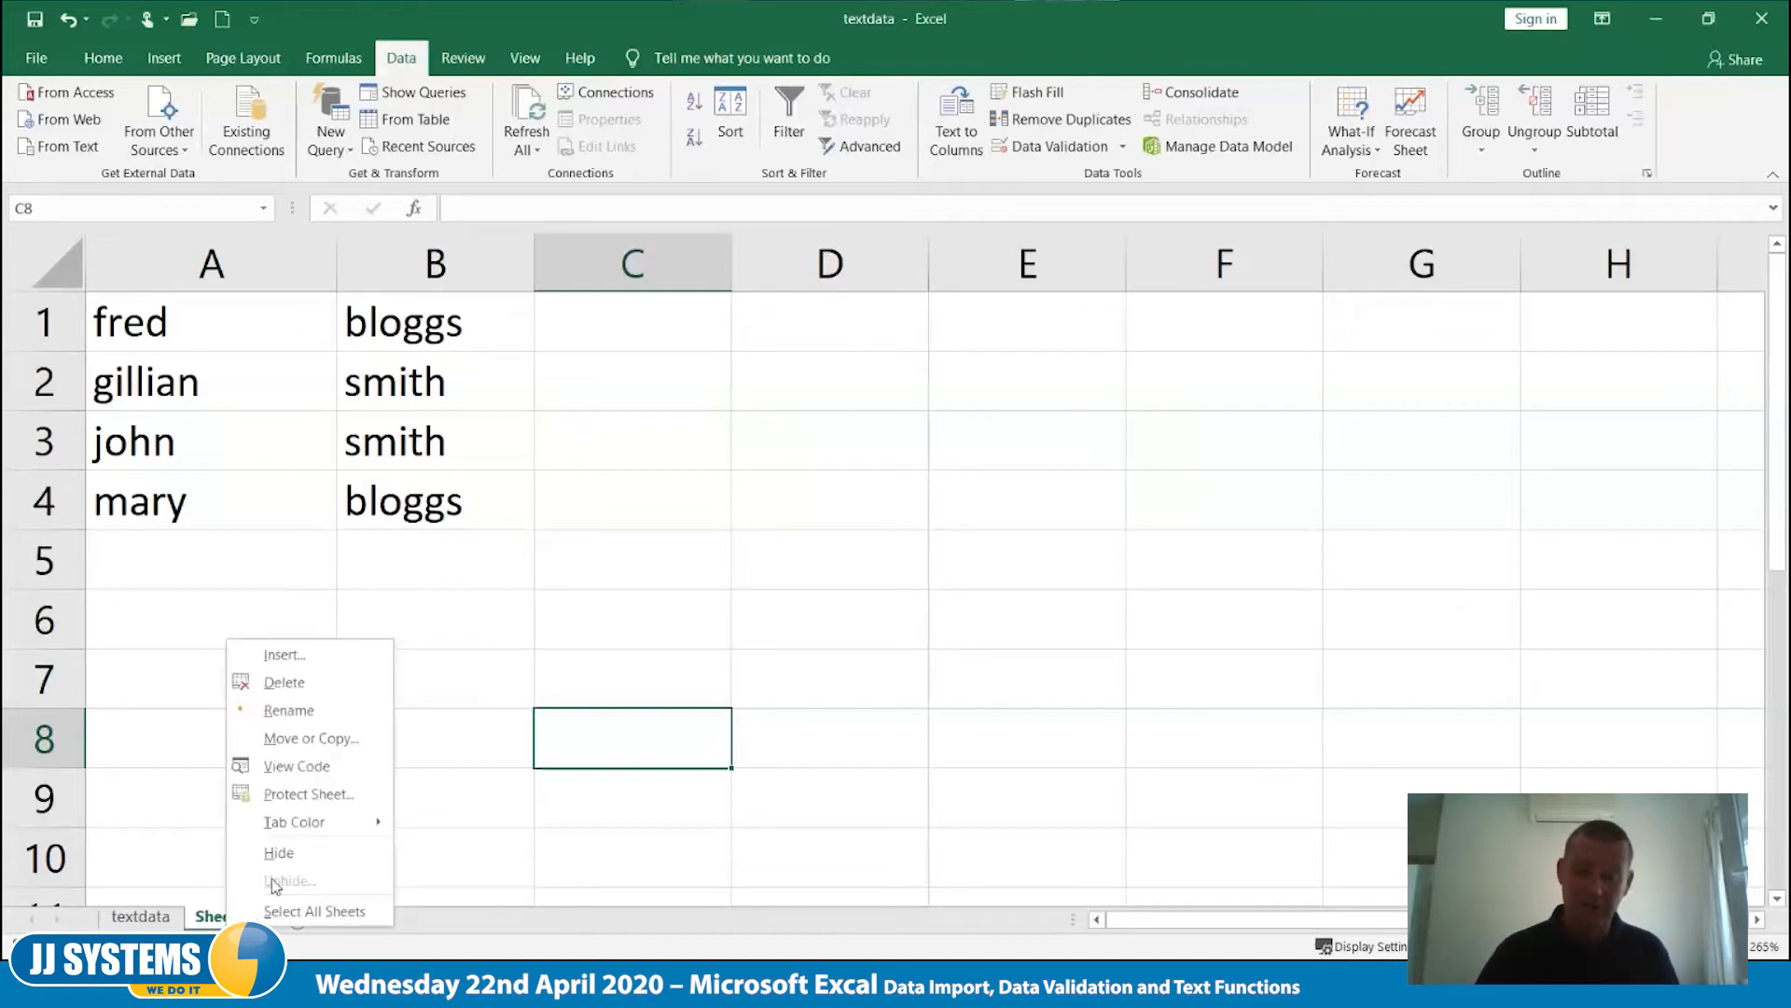
{"action": "left_click", "coordinate": [356, 690]}
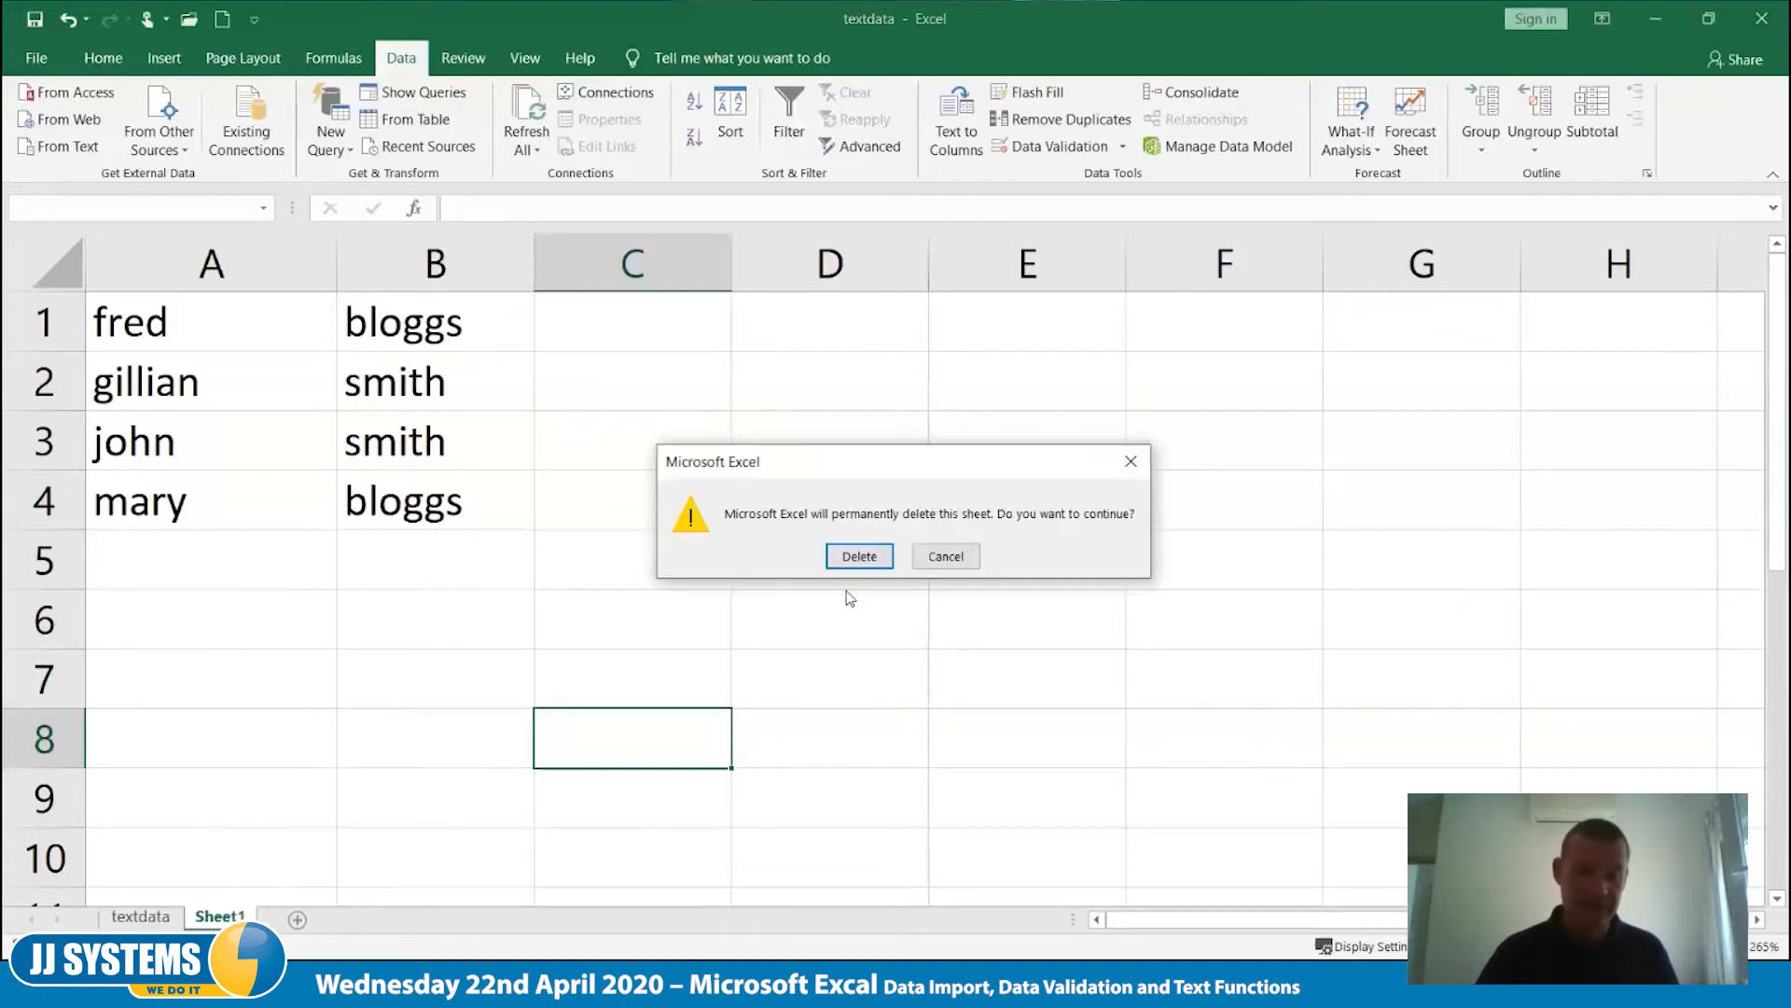
{"action": "left_click", "coordinate": [847, 558]}
{"action": "left_click", "coordinate": [583, 821]}
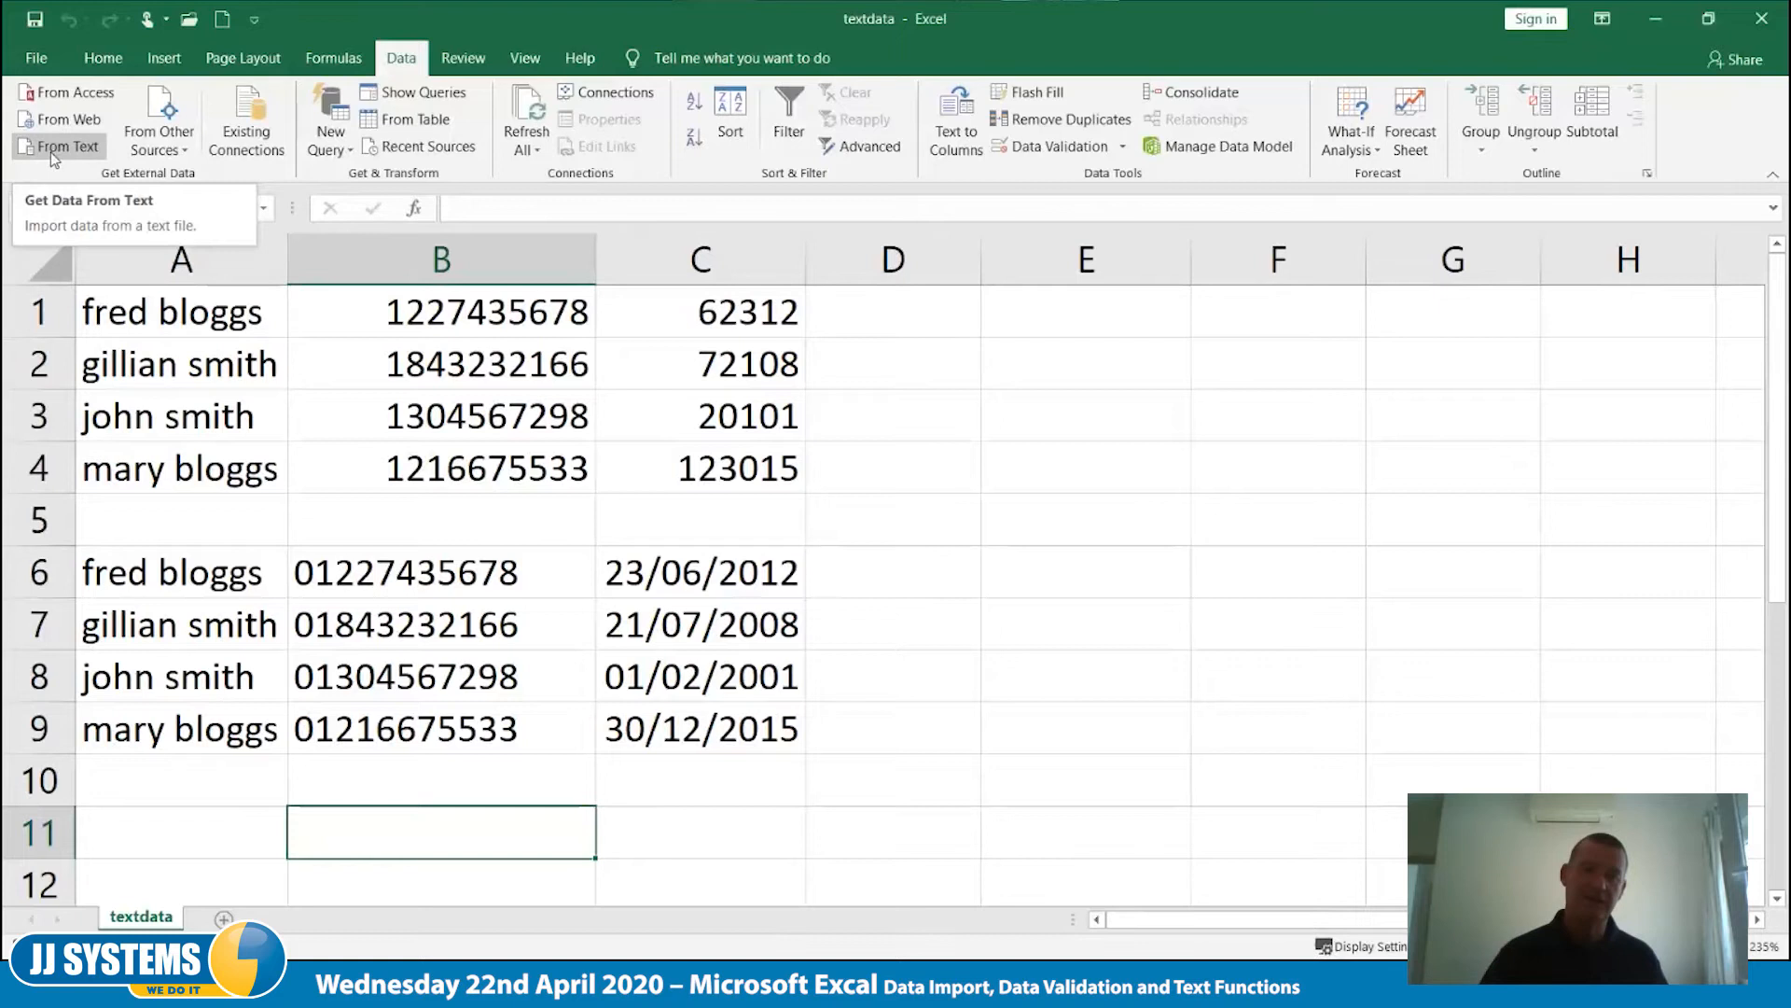
{"action": "left_click", "coordinate": [159, 140]}
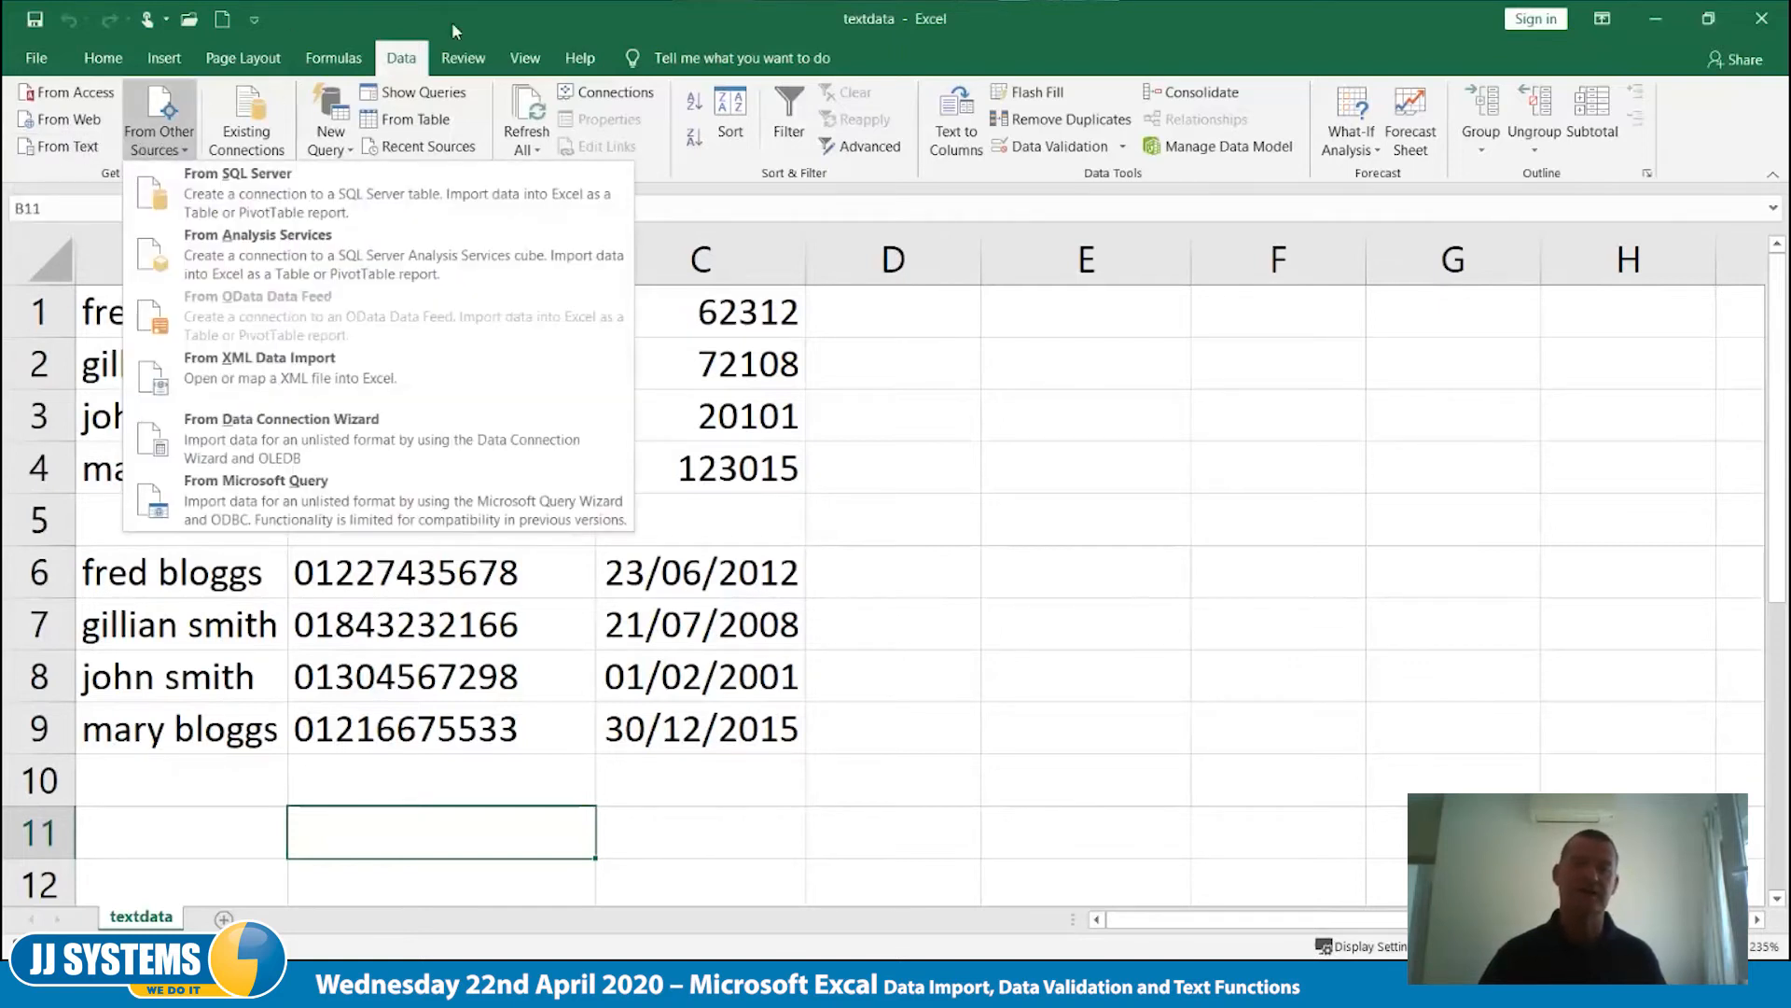
{"action": "left_click", "coordinate": [501, 26]}
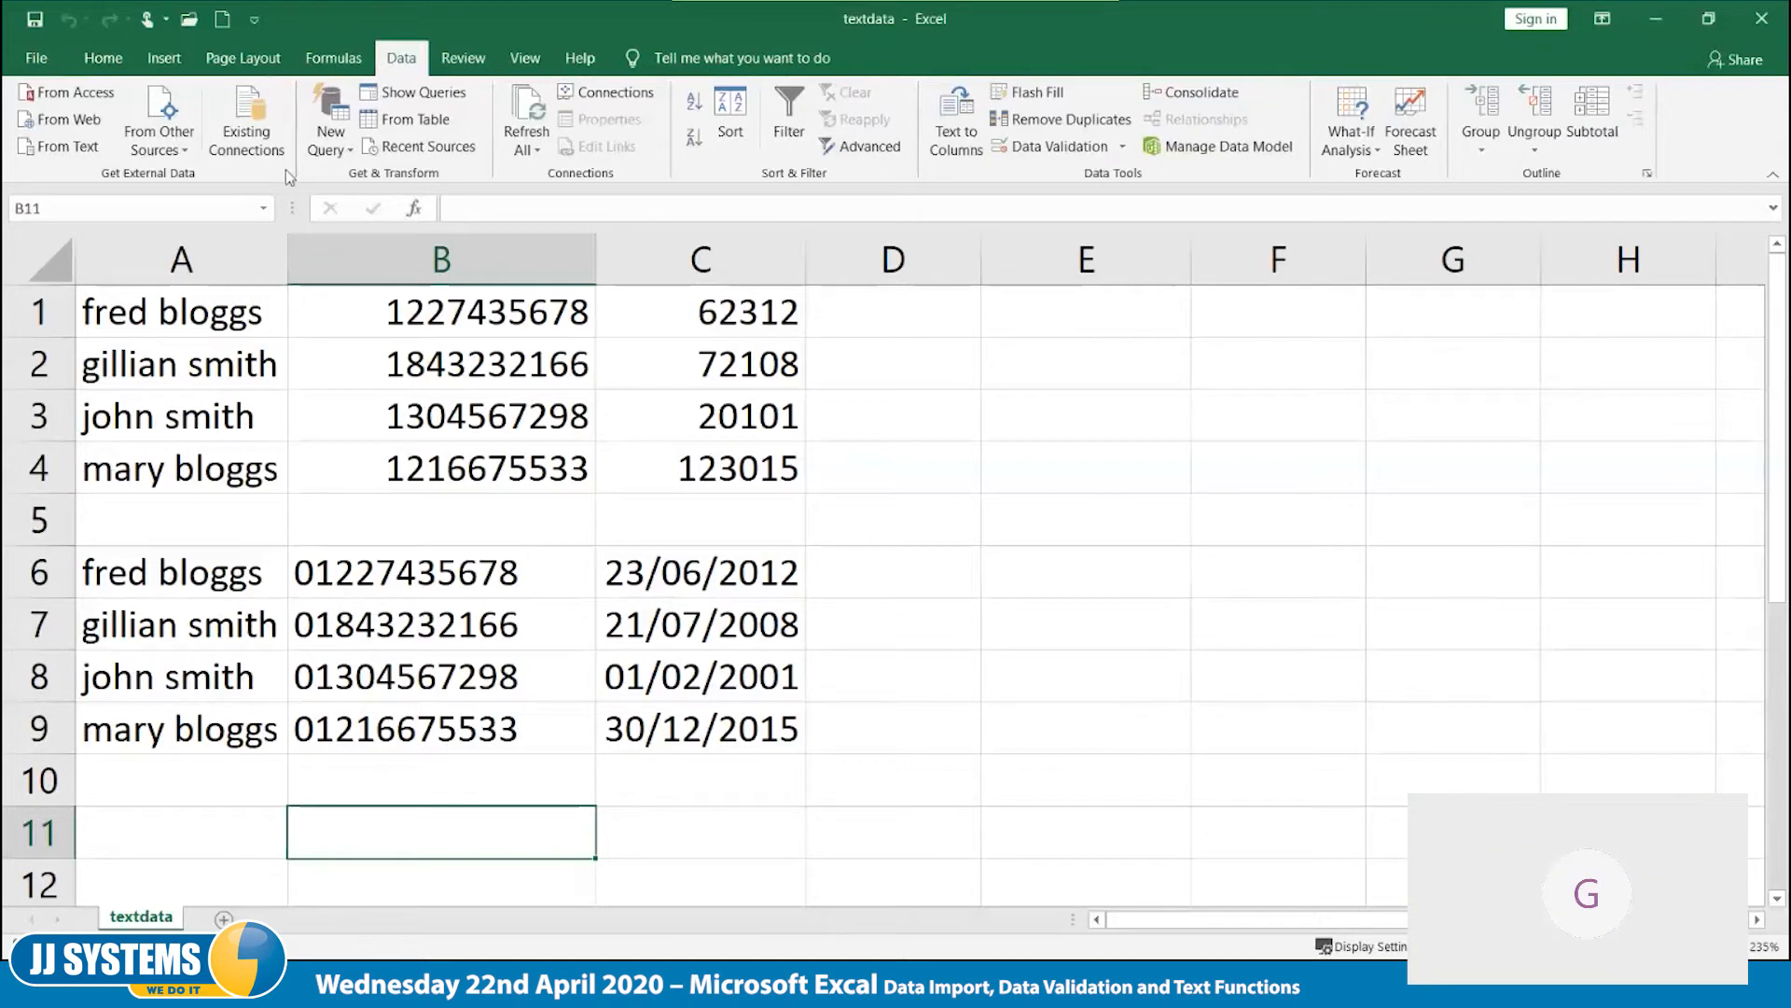
- Delete rows 1 to 4 holding the incorrectly formatted data on the textdata sheet
{"action": "left_click", "coordinate": [141, 528]}
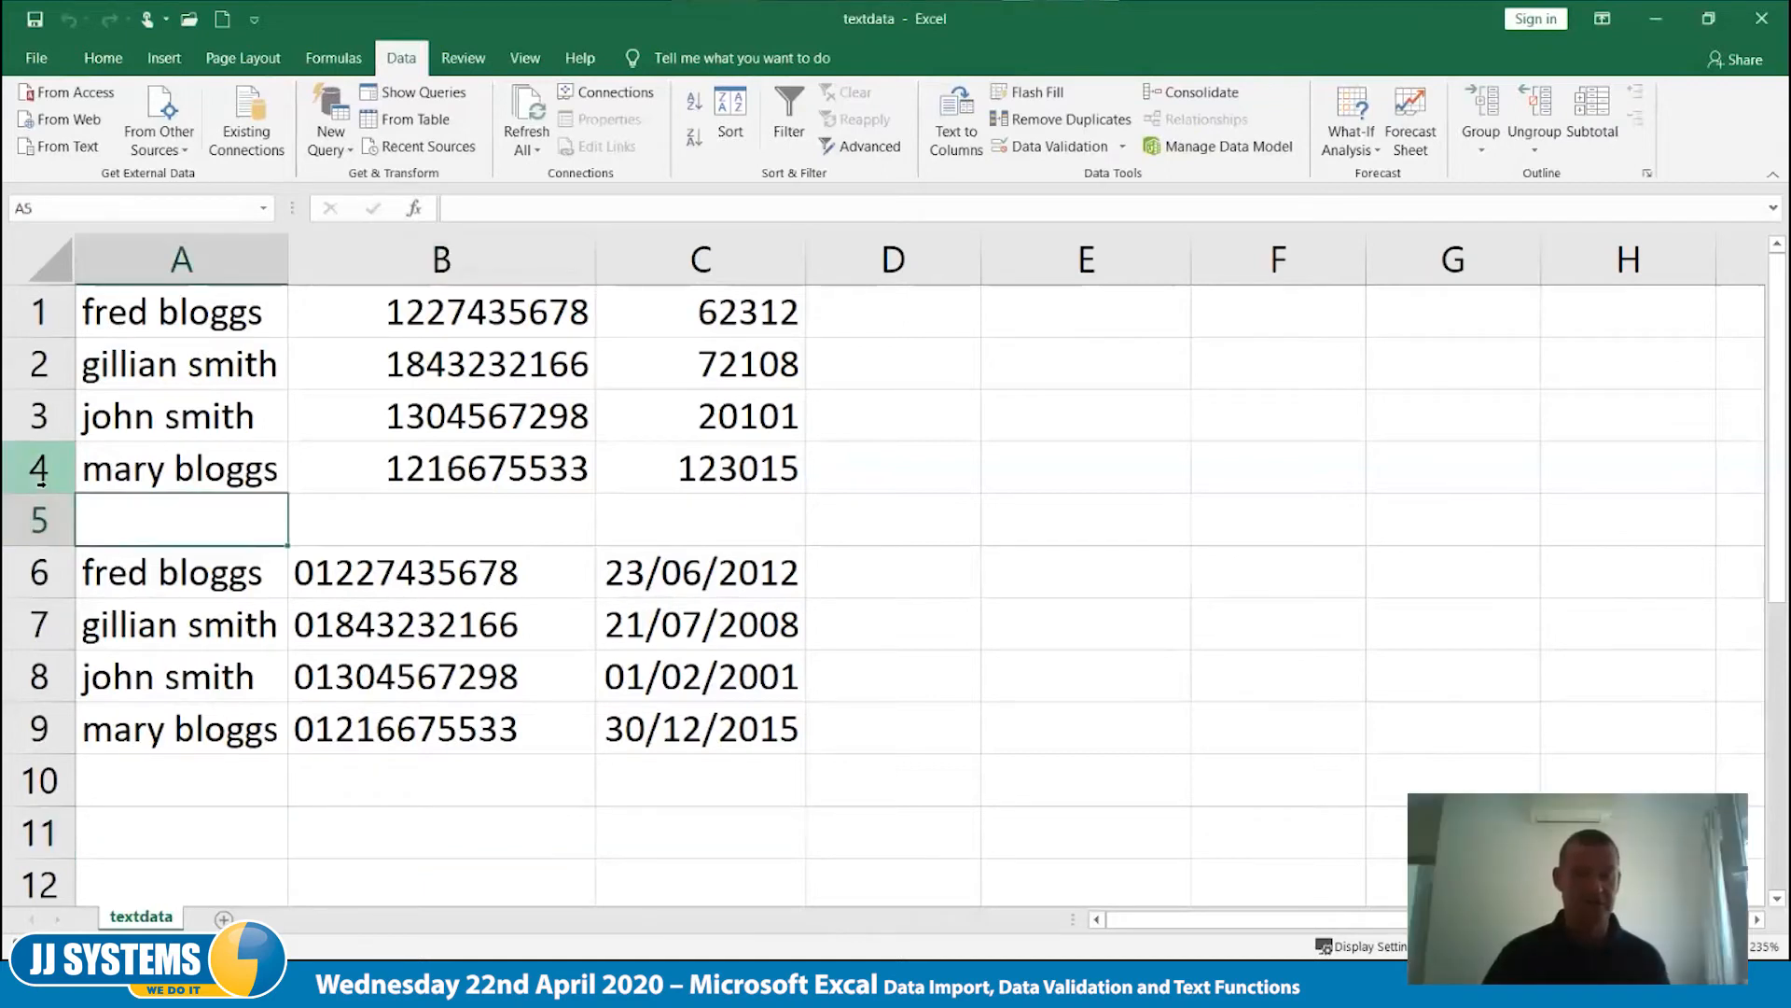
{"action": "left_click_drag", "start_coordinate": [39, 471], "coordinate": [39, 310]}
{"action": "right_click", "coordinate": [43, 308]}
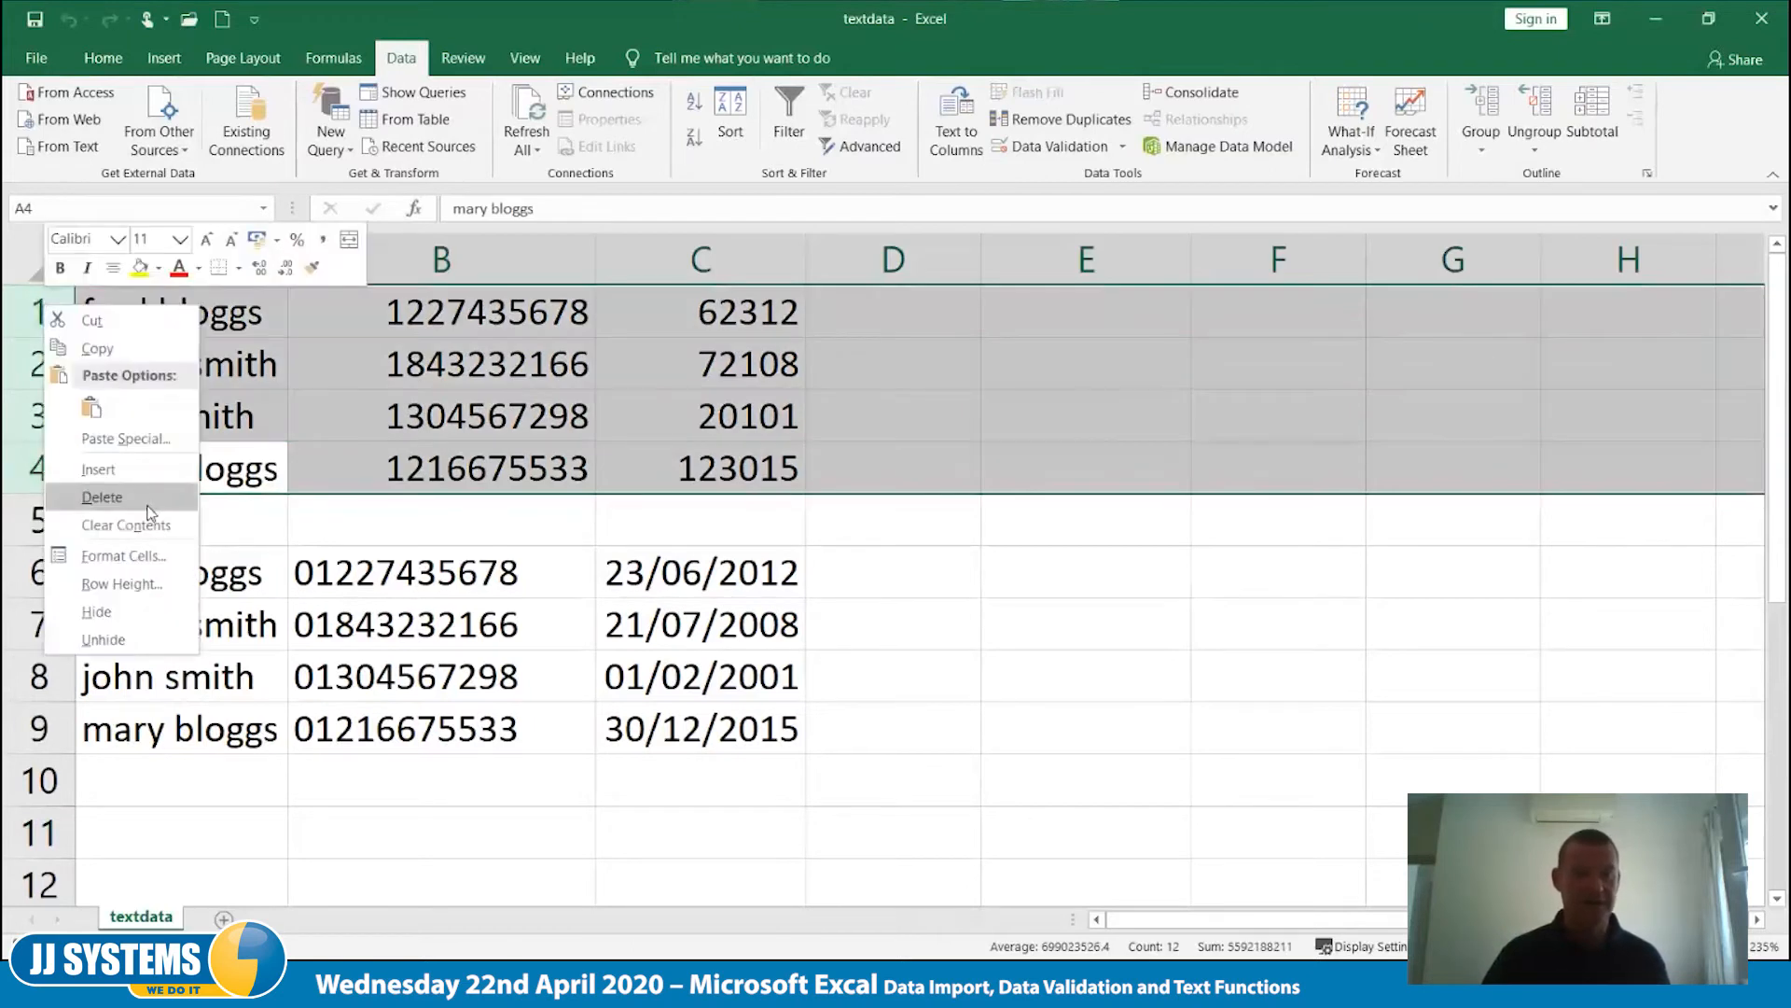
{"action": "left_click", "coordinate": [148, 503]}
- Enter the column headings Name, Phone, Start and Dept in cells A1:D1
{"action": "left_click", "coordinate": [177, 303]}
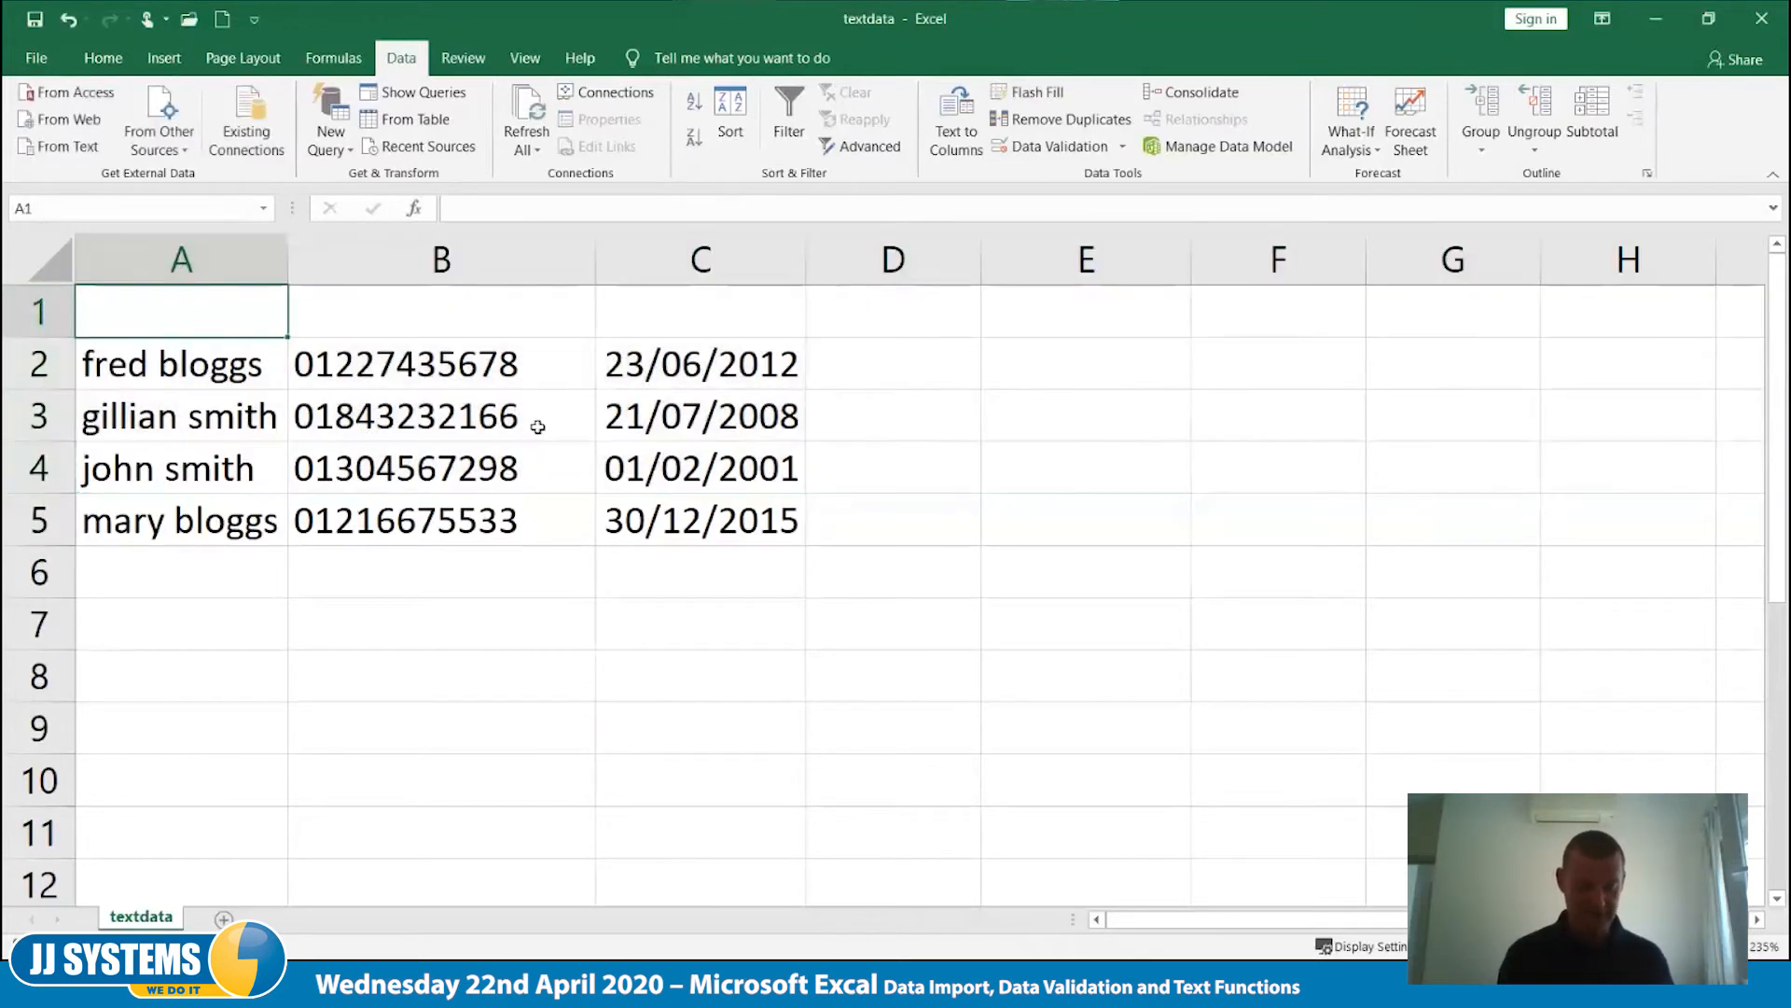
{"action": "type", "text": "Name"}
{"action": "key", "text": "Tab"}
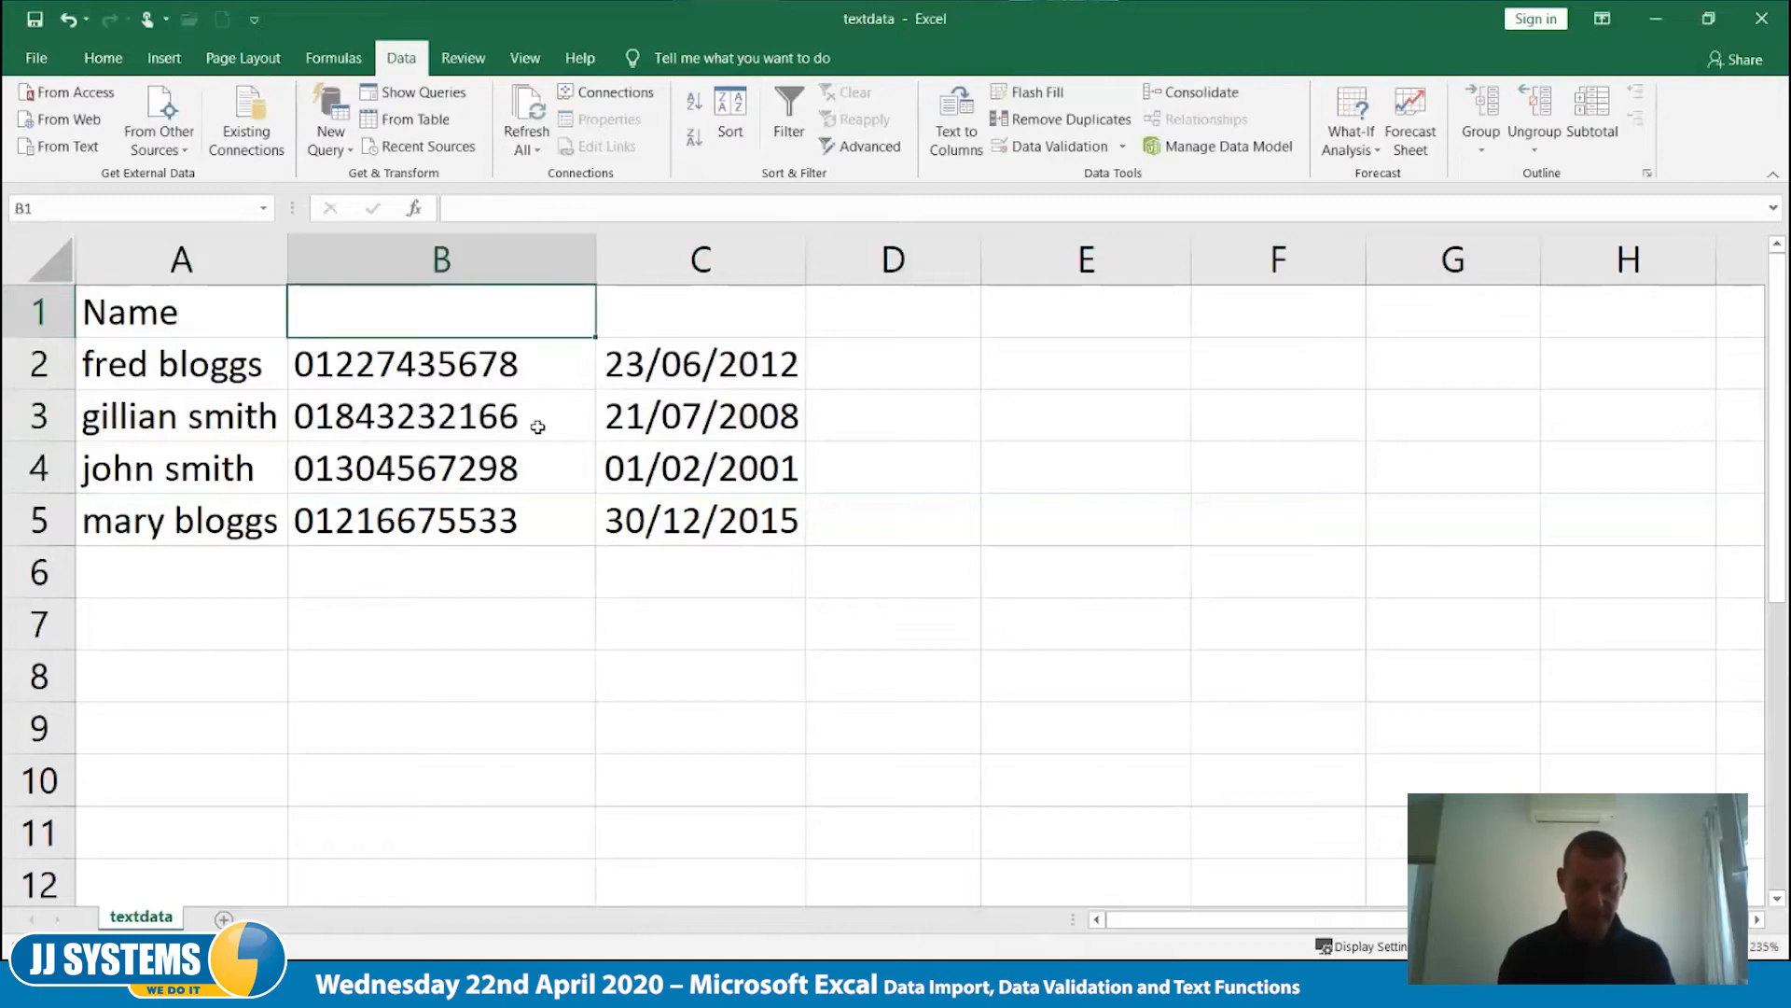
{"action": "type", "text": "Phone"}
{"action": "key", "text": "Tab"}
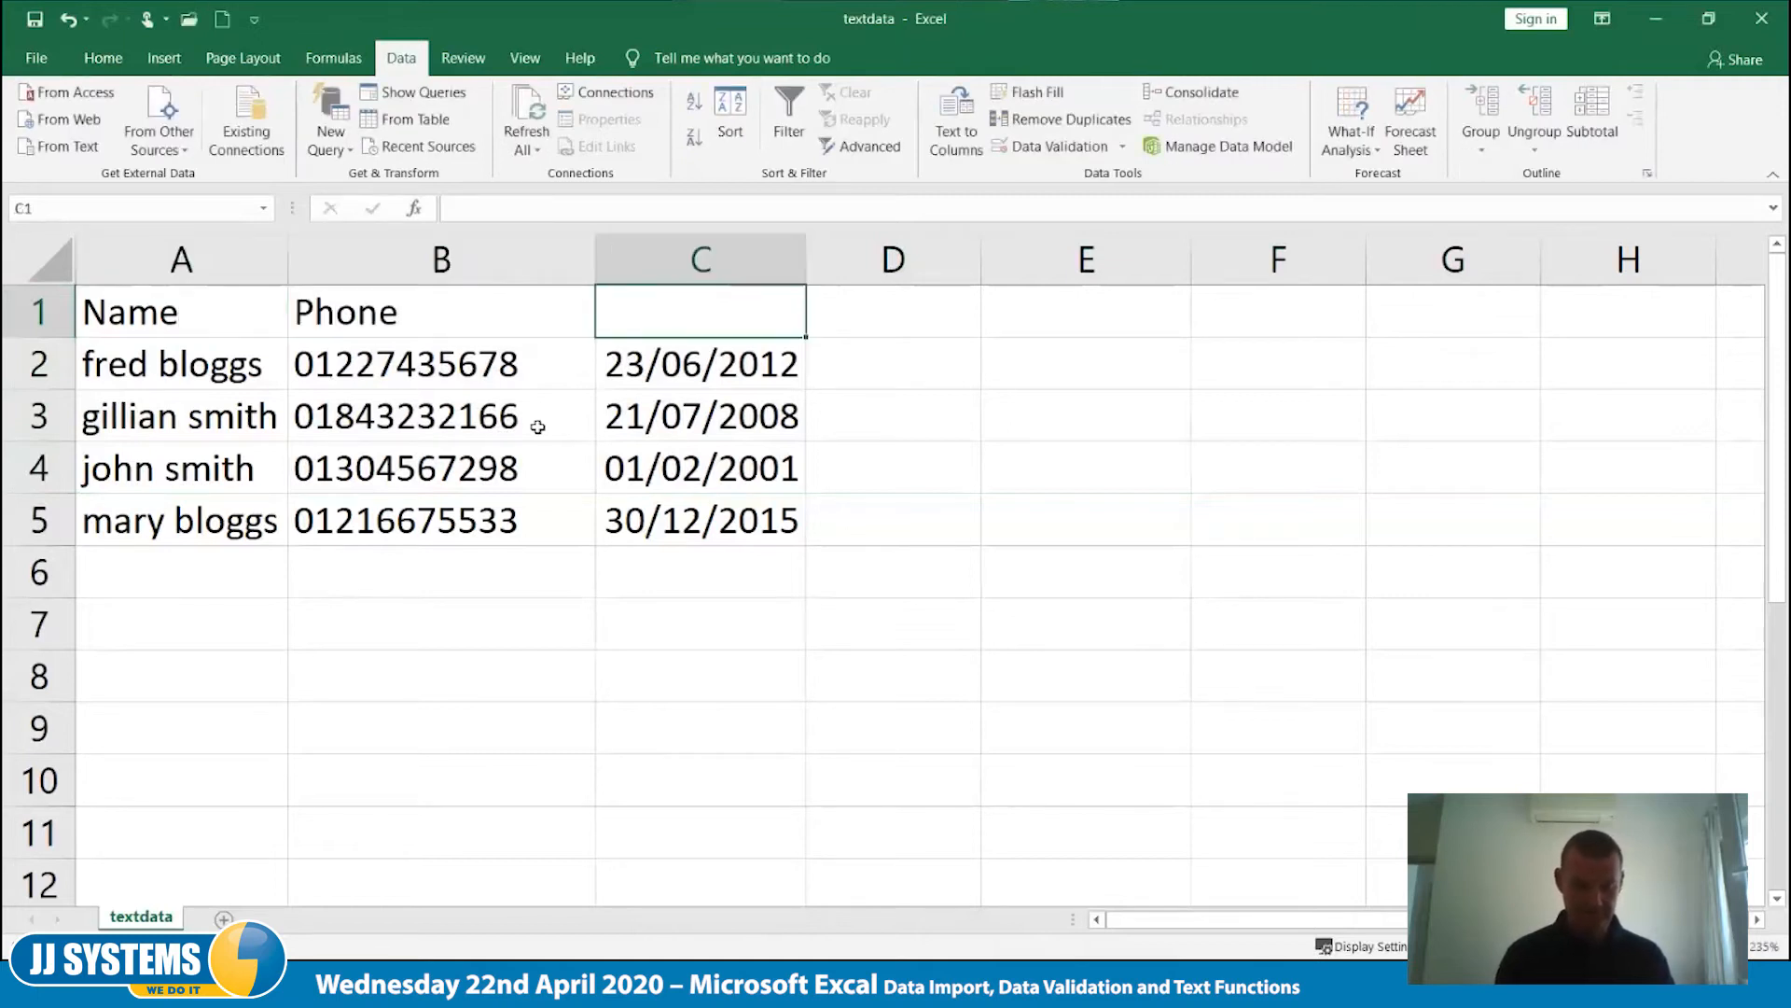
{"action": "type", "text": "Start"}
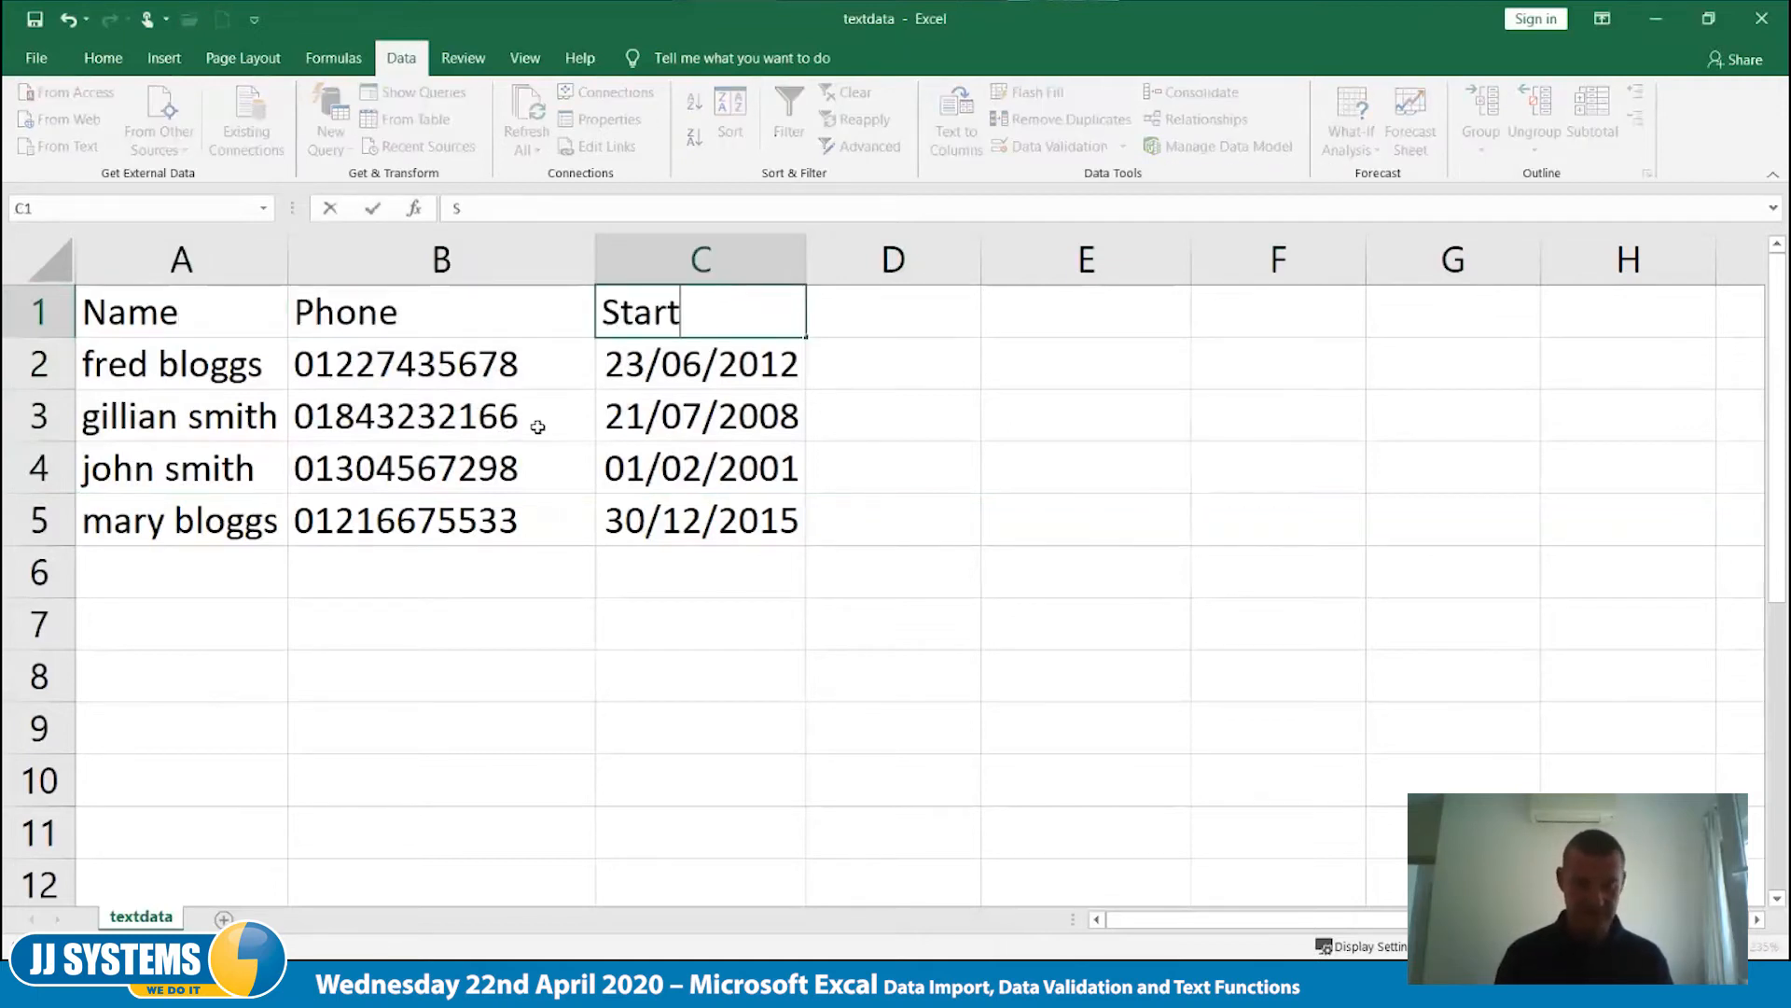
{"action": "key", "text": "Tab"}
{"action": "type", "text": "Dept"}
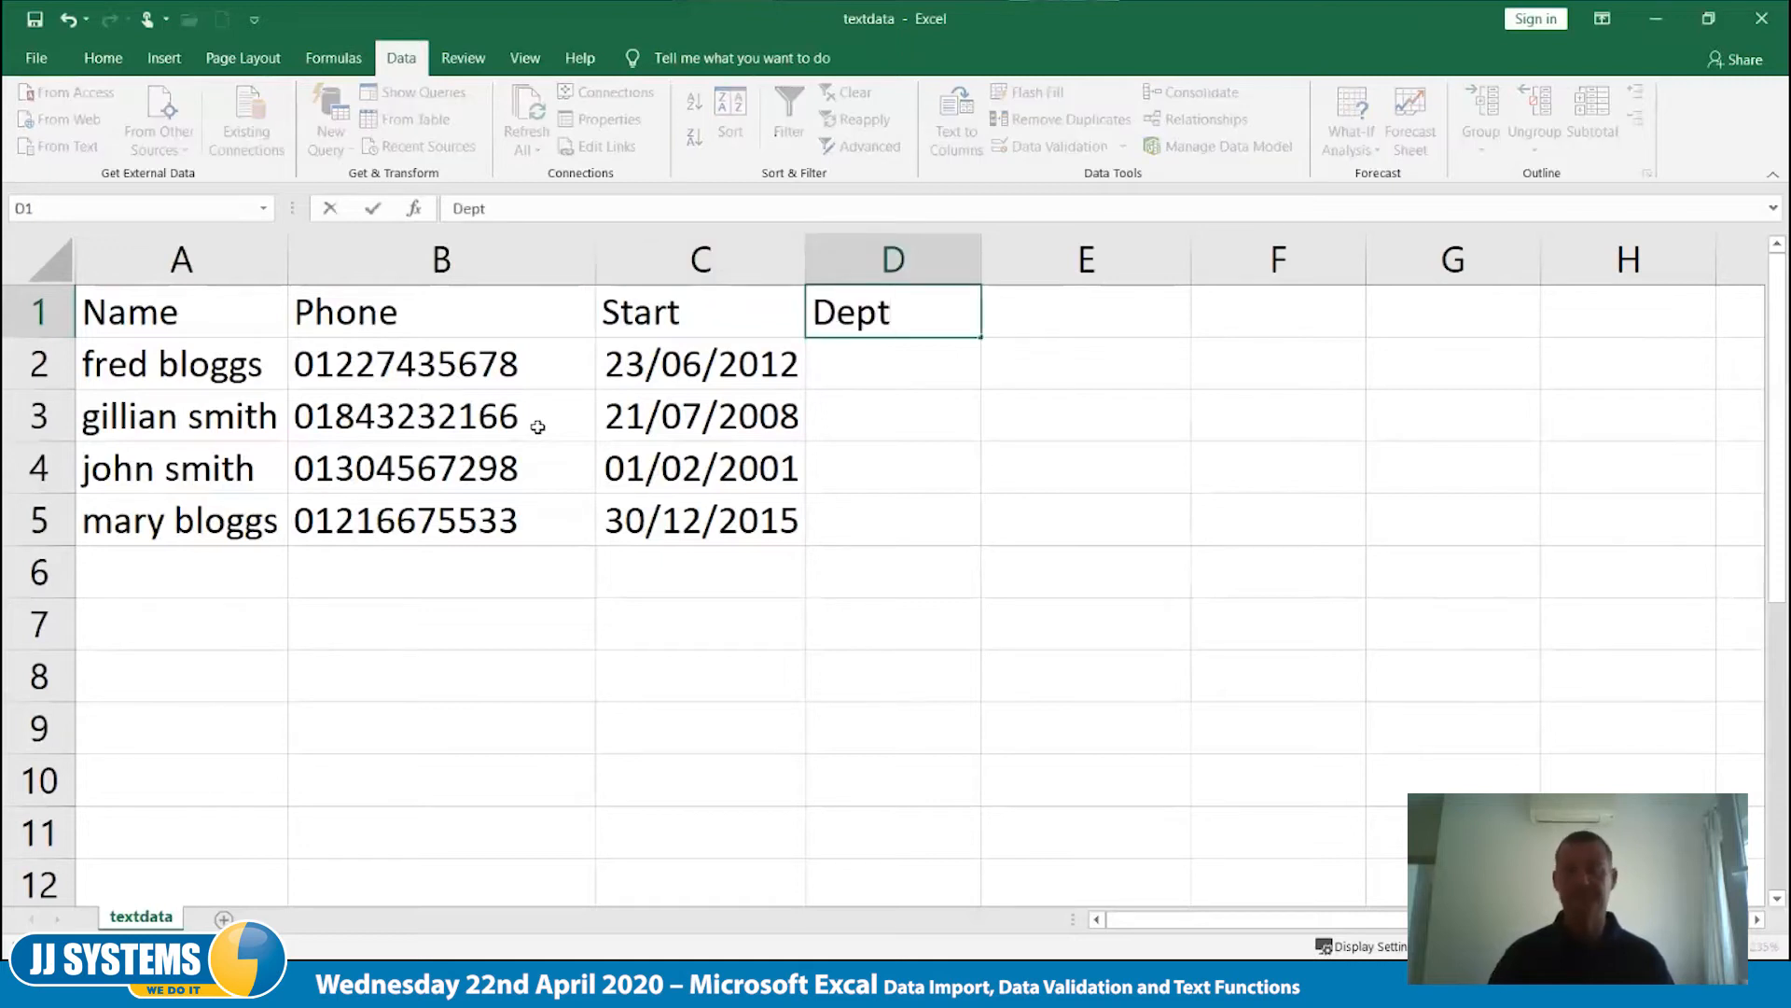
{"action": "key", "text": "Tab"}
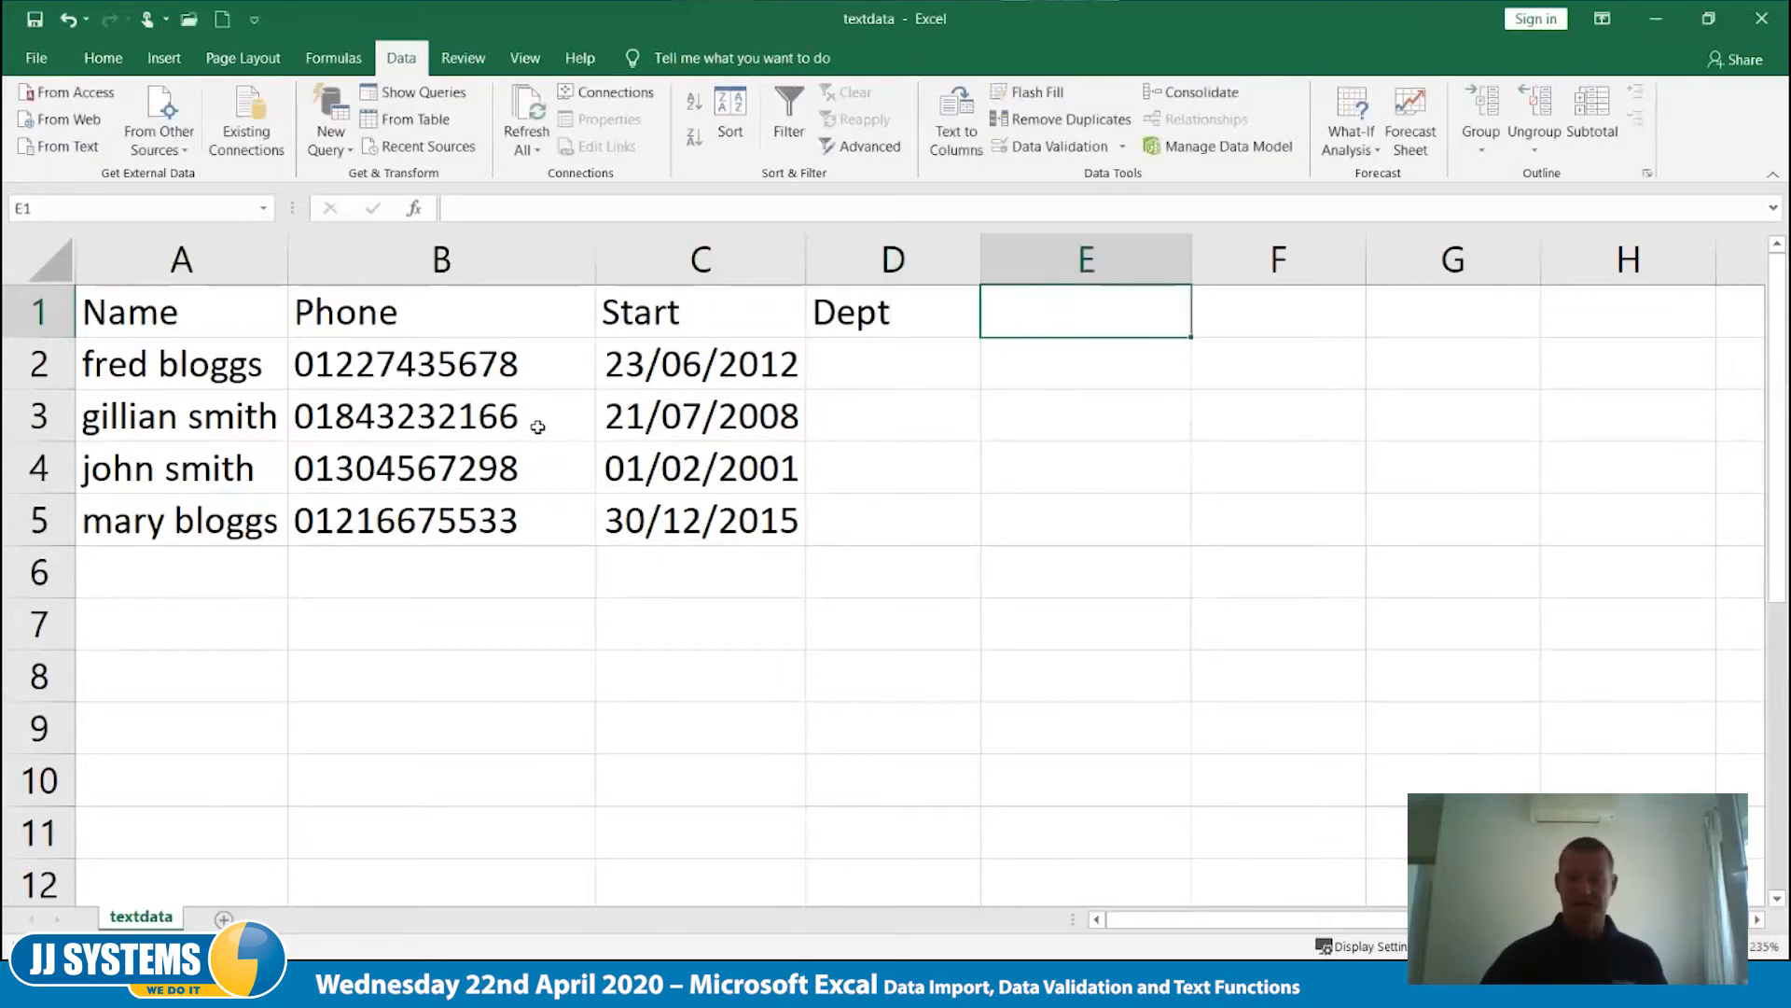
{"action": "scroll", "coordinate": [398, 457], "scroll_direction": "down", "scroll_amount": 1}
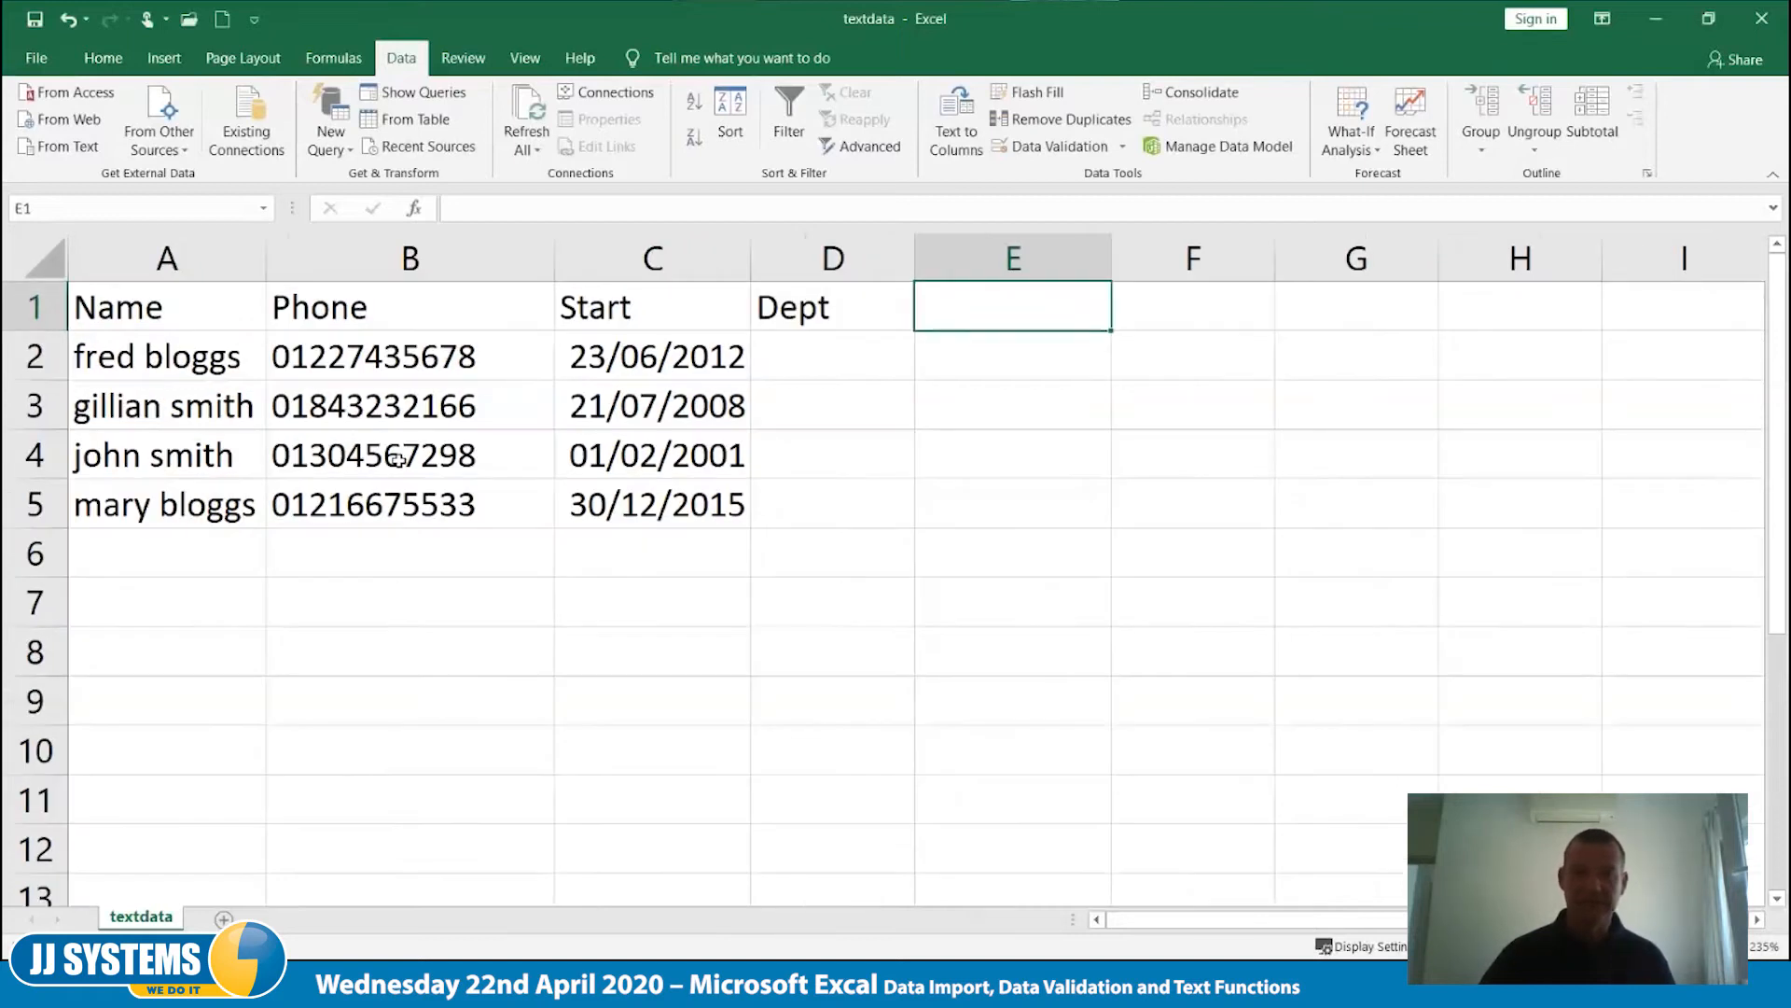
{"action": "left_click", "coordinate": [800, 358]}
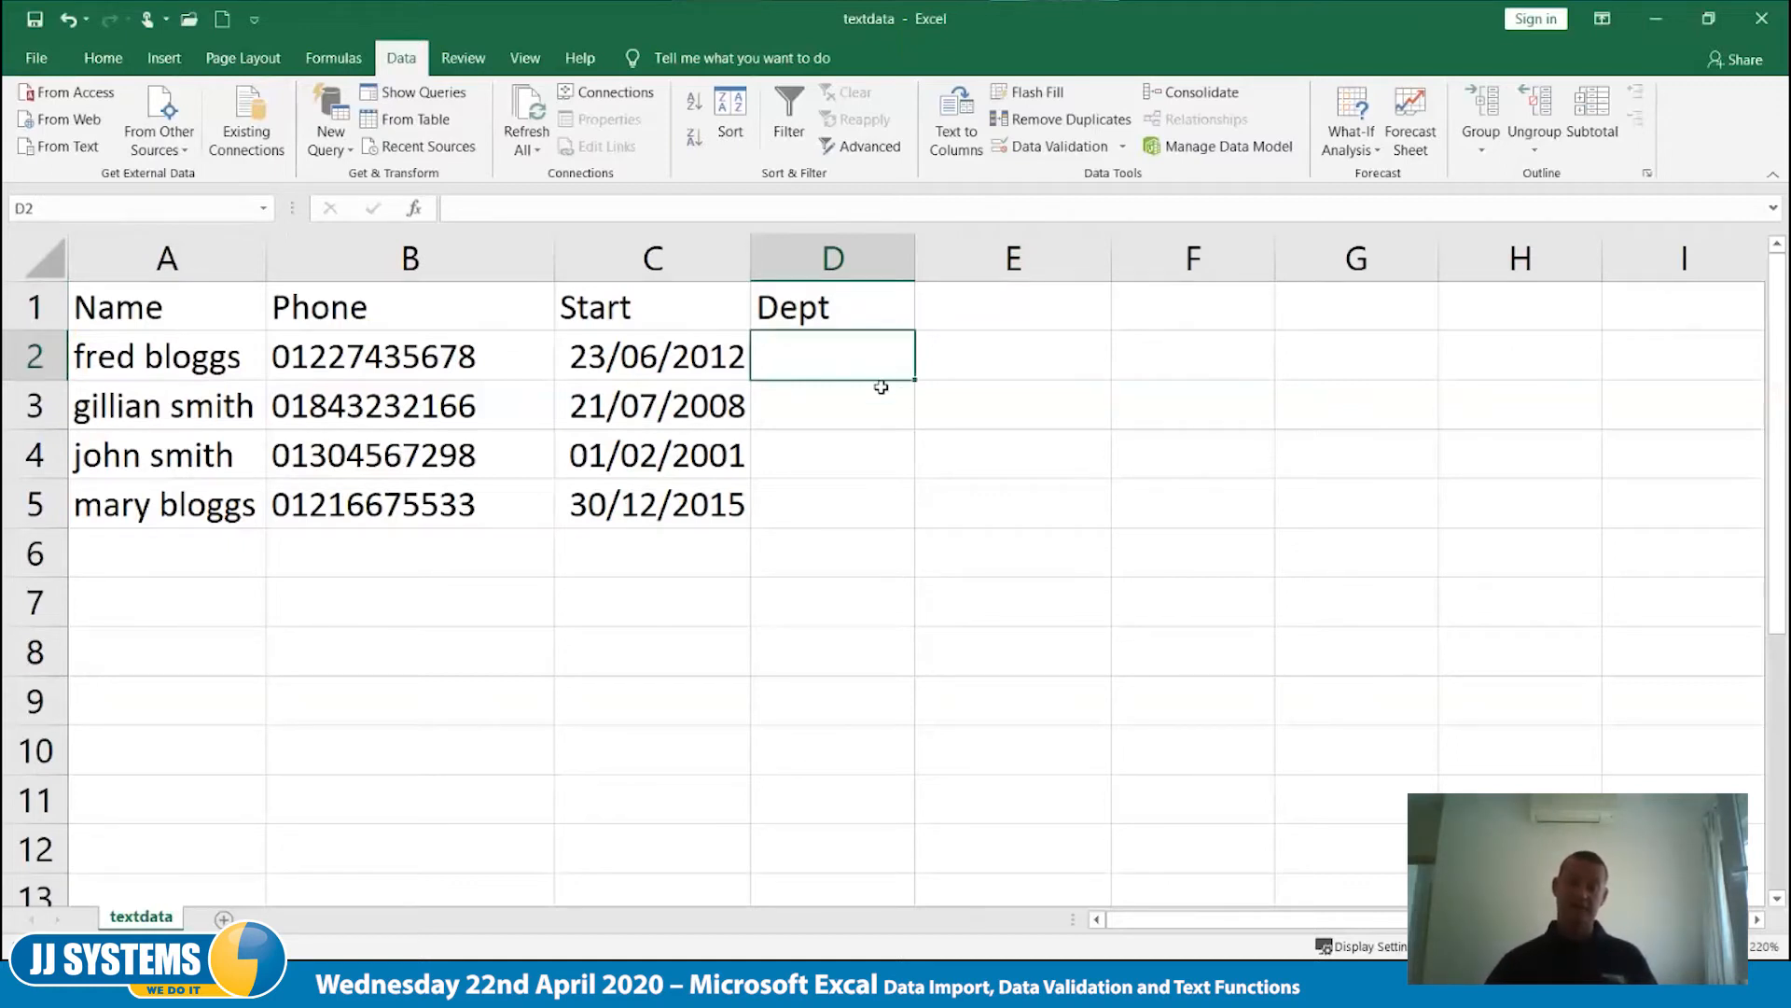
{"action": "left_click_drag", "start_coordinate": [880, 376], "coordinate": [882, 499]}
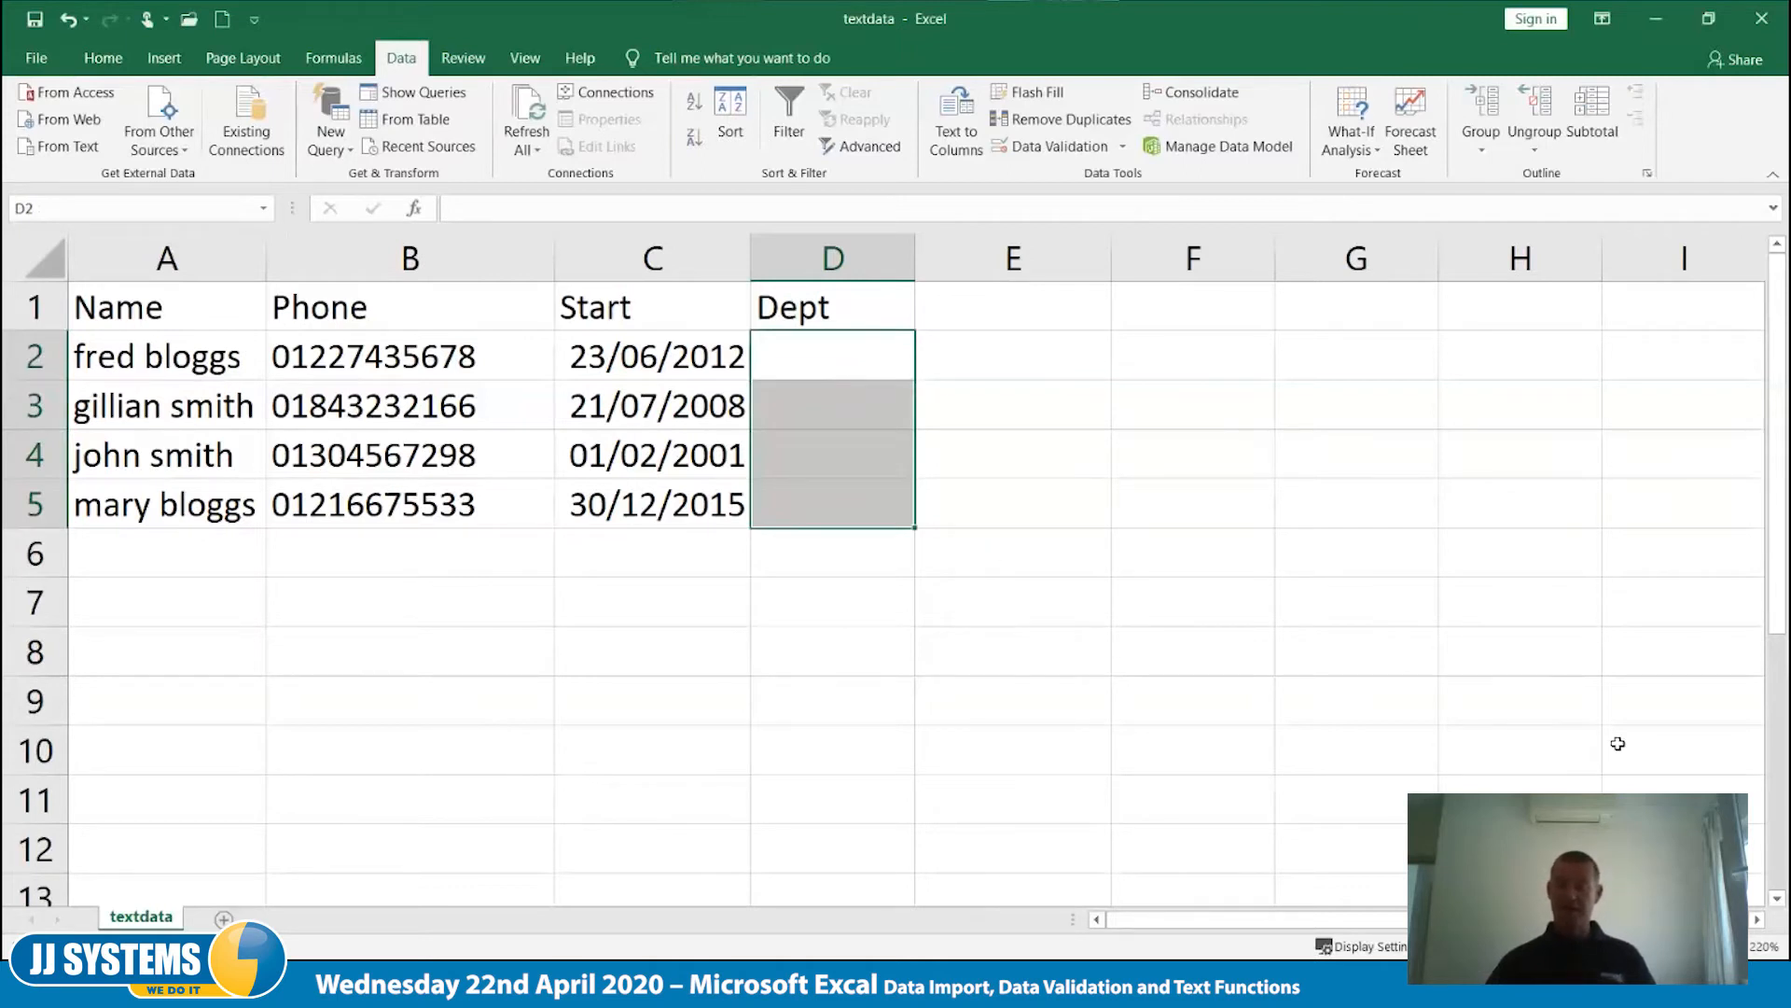
{"action": "left_click", "coordinate": [1512, 763]}
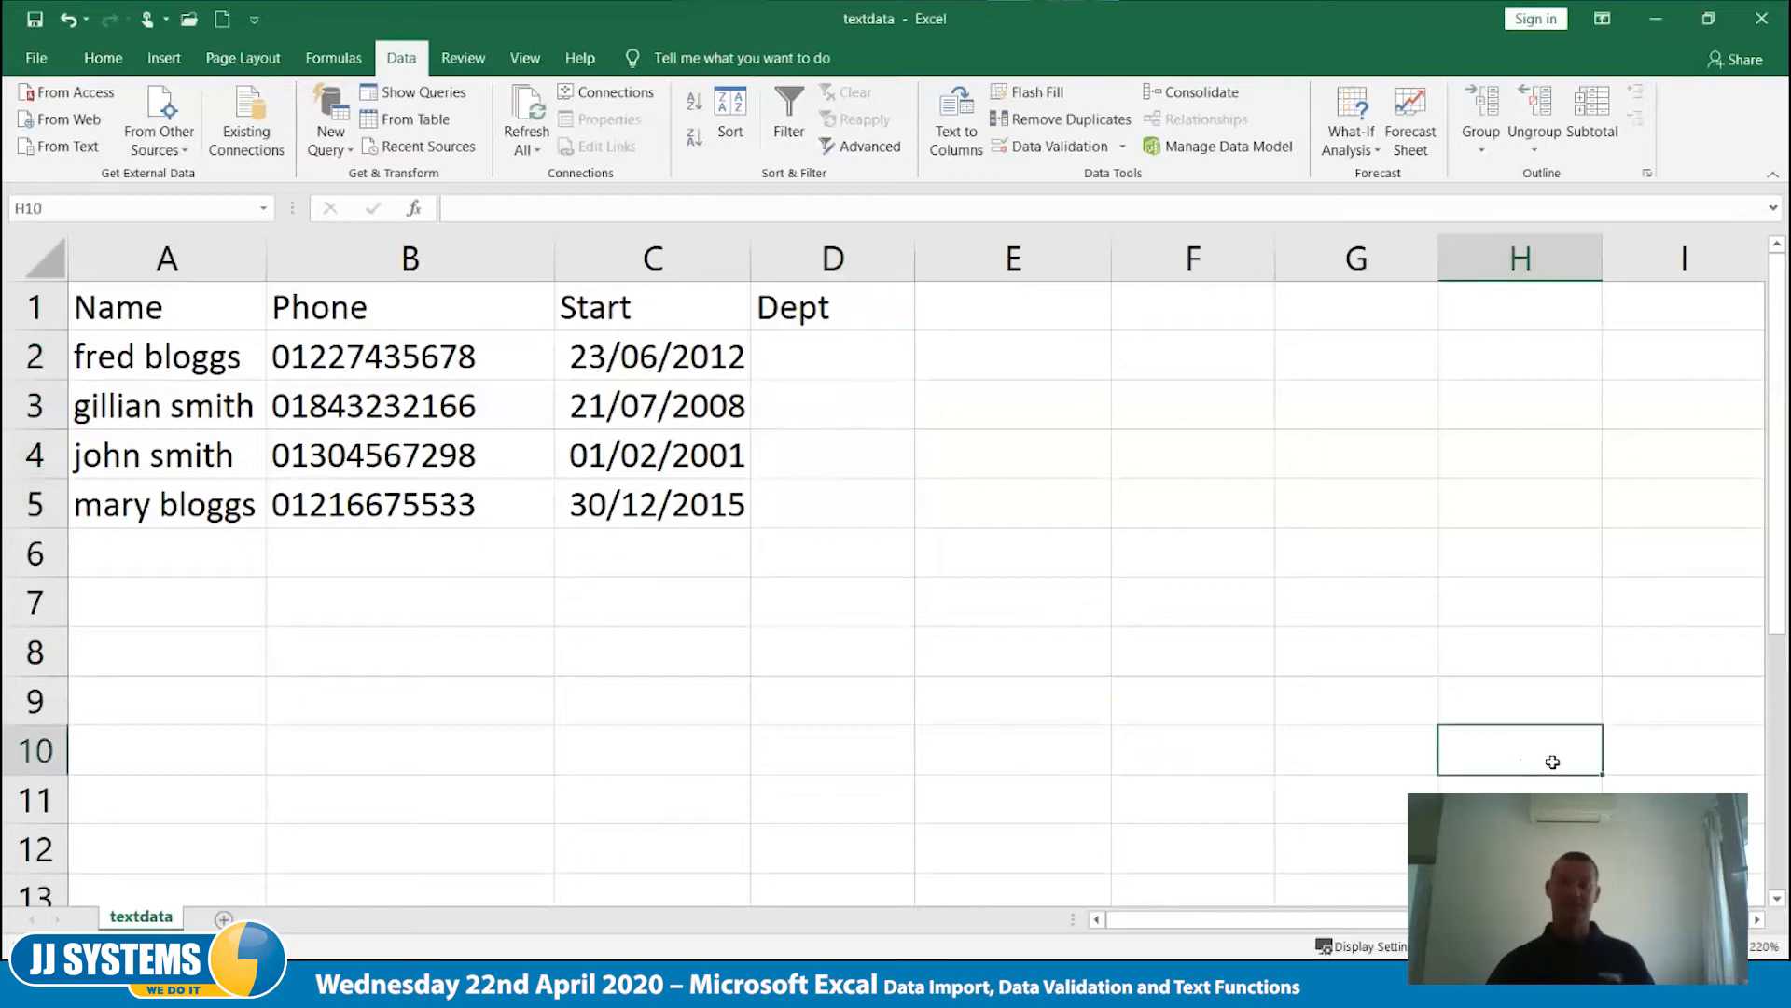
- Enter the department list Accounts, Sales and Maintenance in cells G9:G11
{"action": "left_click", "coordinate": [1376, 692]}
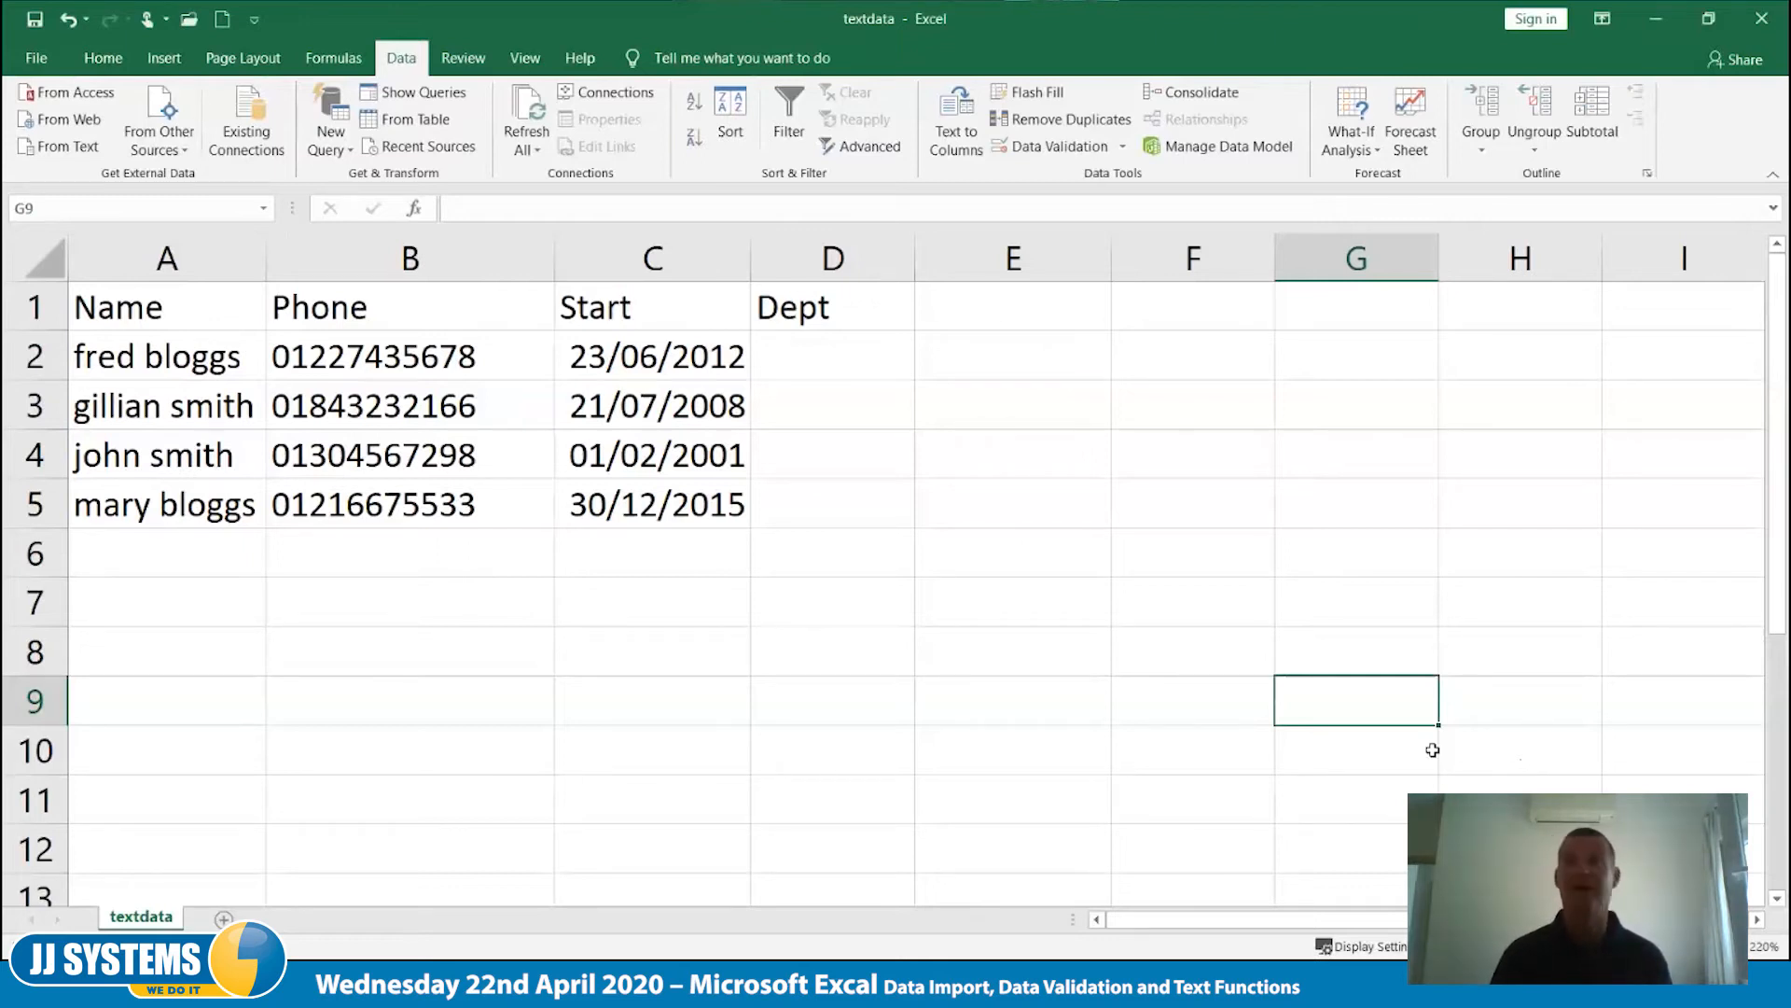
{"action": "type", "text": "Accounts"}
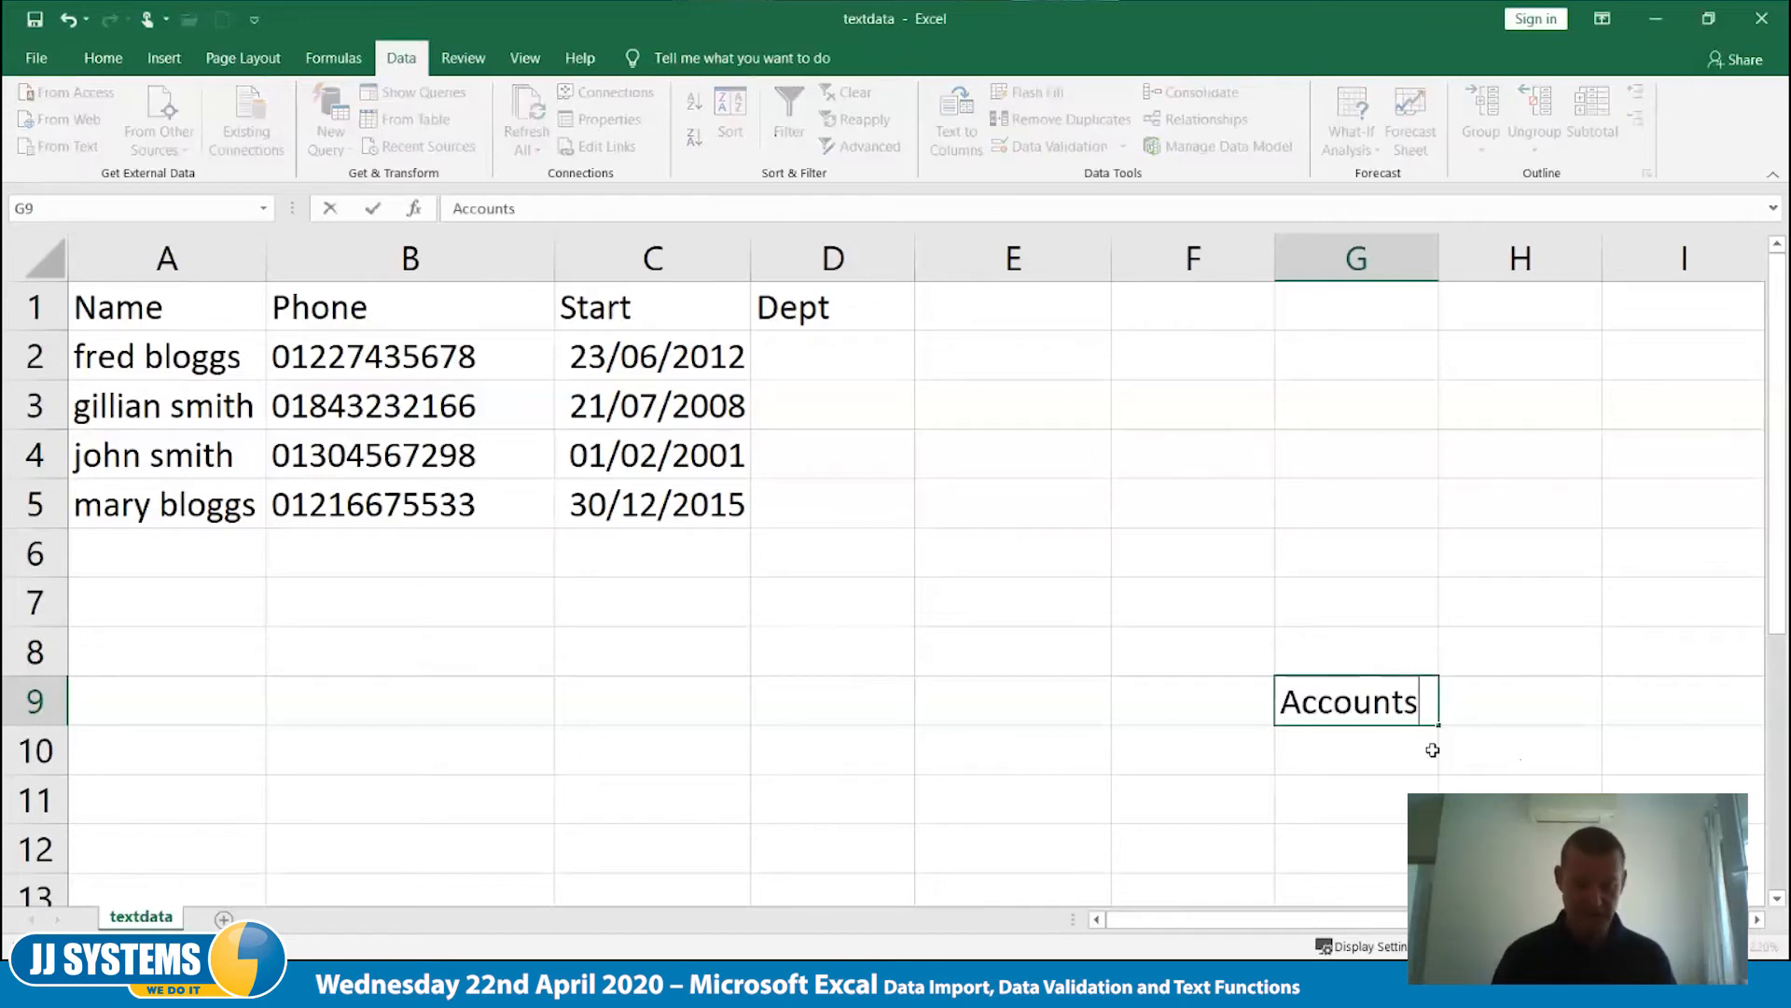
{"action": "key", "text": "Return"}
{"action": "type", "text": "Sales"}
{"action": "key", "text": "Return"}
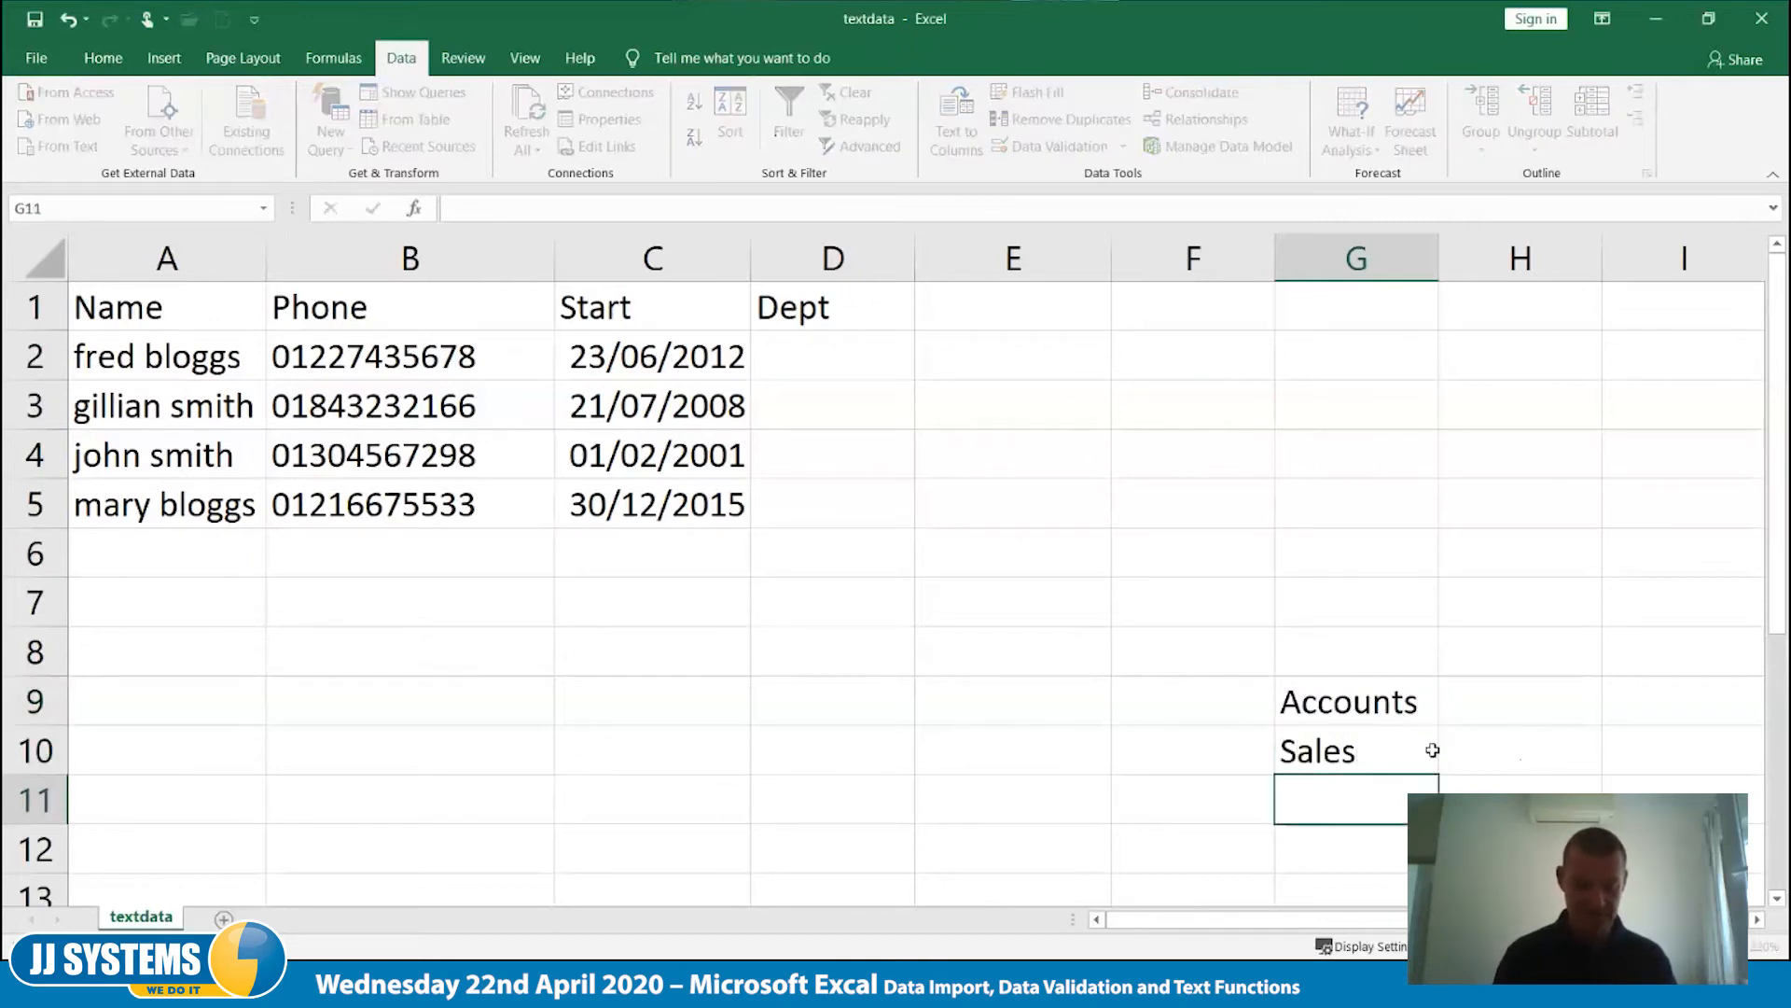
{"action": "type", "text": "Maintenance"}
{"action": "key", "text": "Tab"}
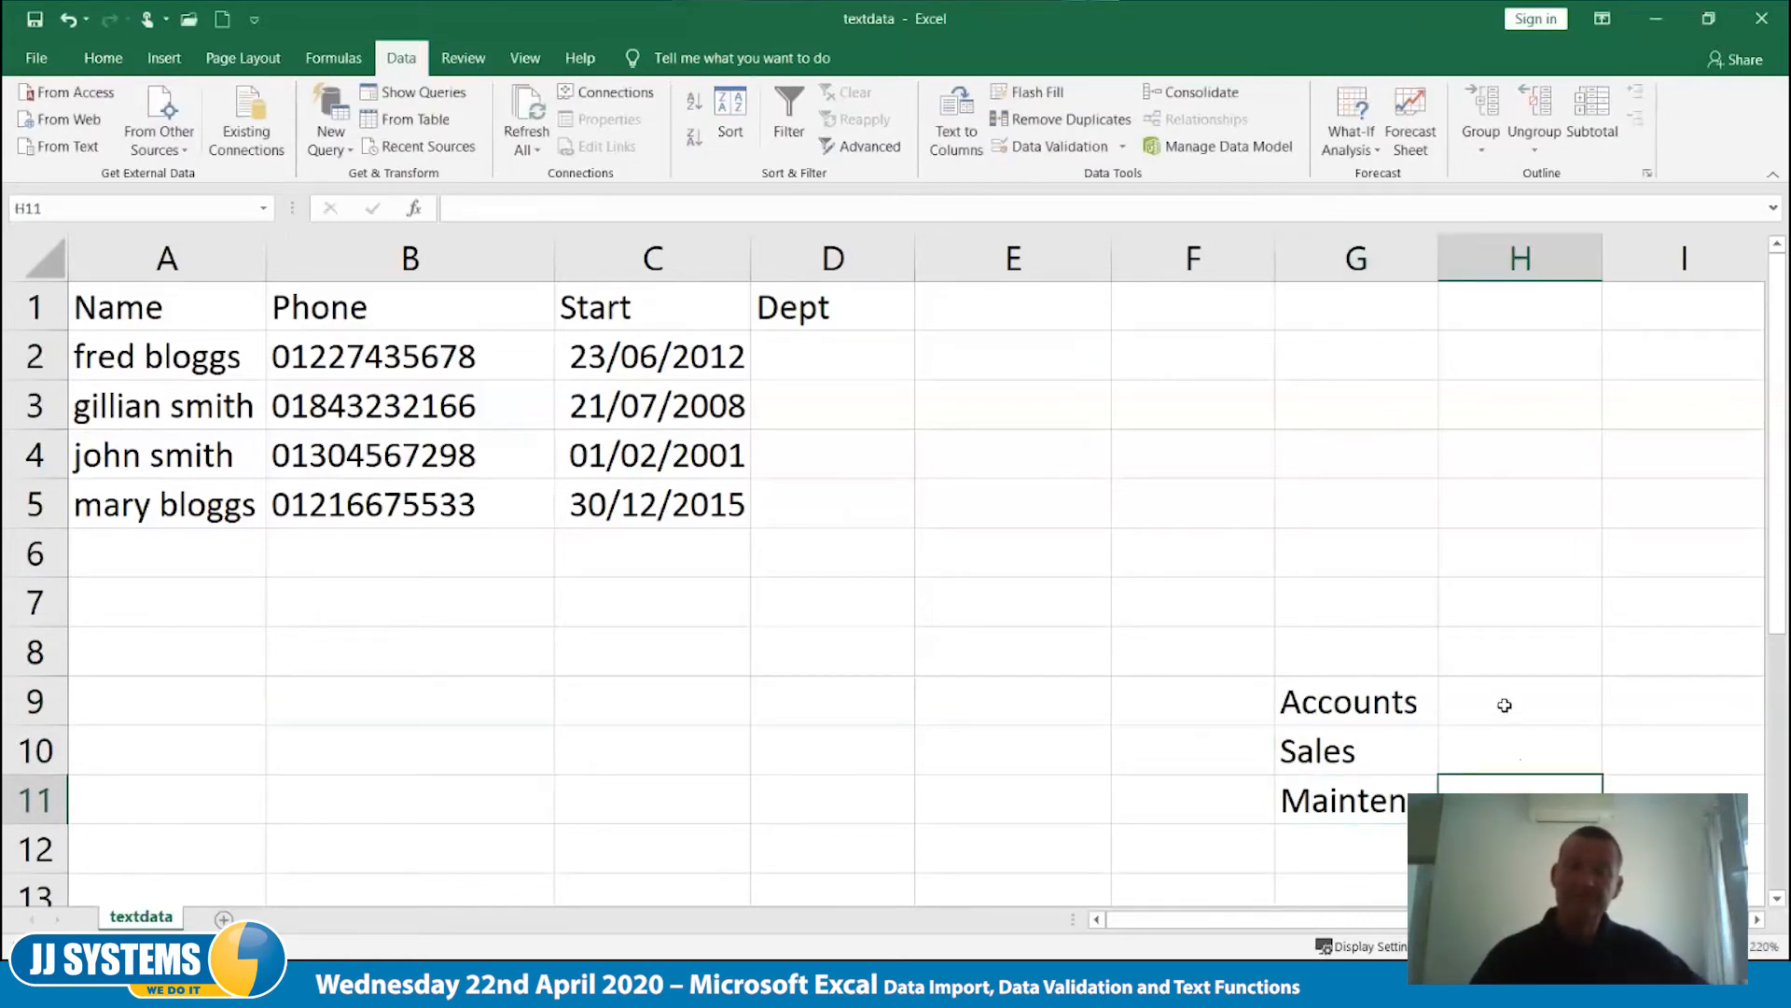
{"action": "left_click", "coordinate": [1367, 701]}
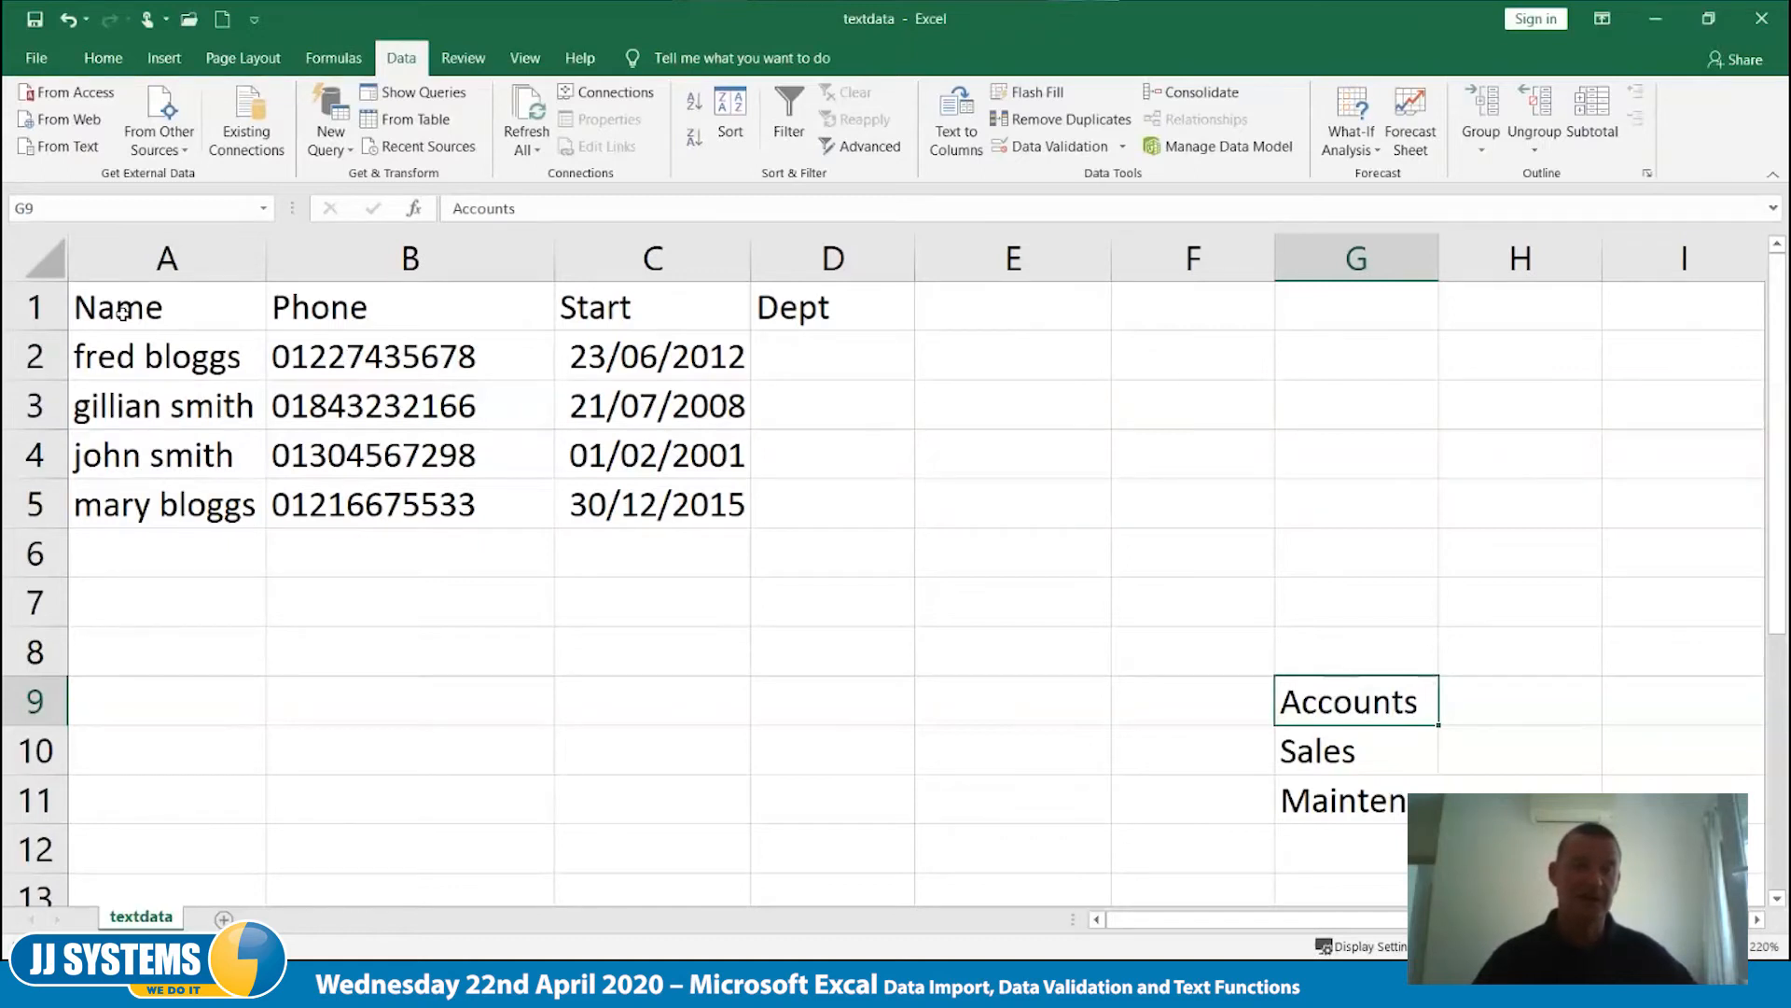
- Make the headings in row 1 bold
{"action": "left_click", "coordinate": [35, 307]}
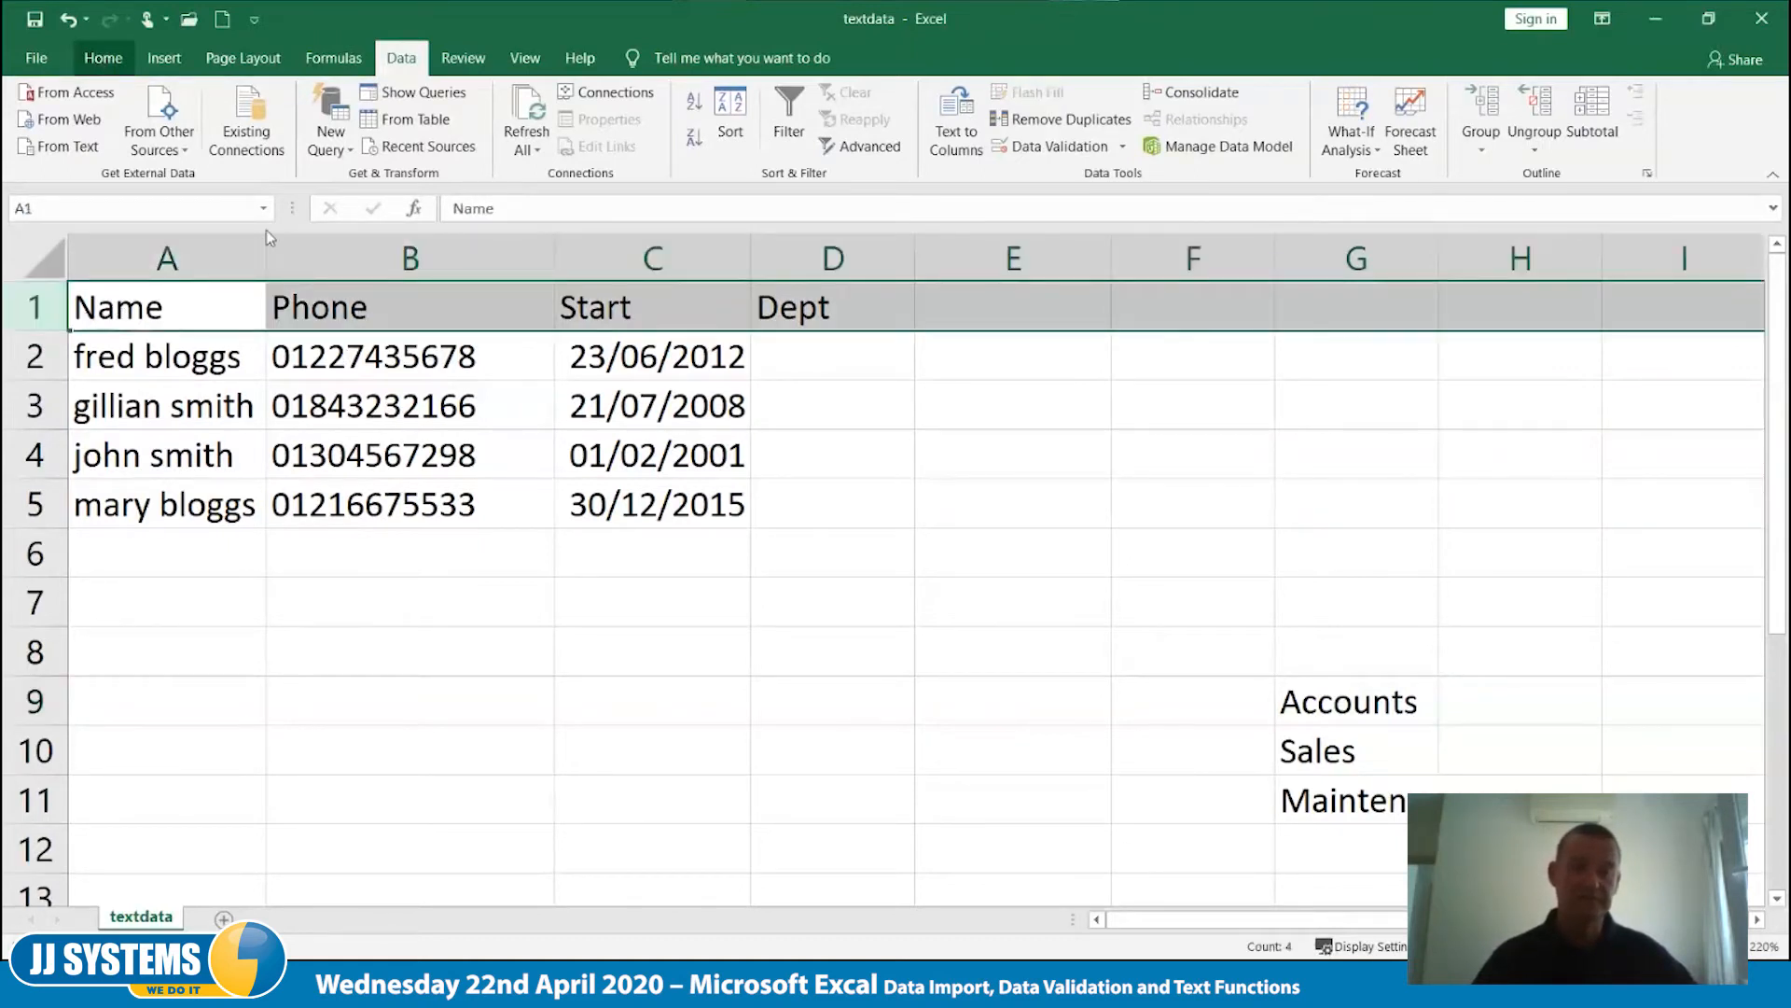
{"action": "left_click", "coordinate": [103, 58]}
{"action": "left_click", "coordinate": [214, 138]}
{"action": "left_click", "coordinate": [932, 452]}
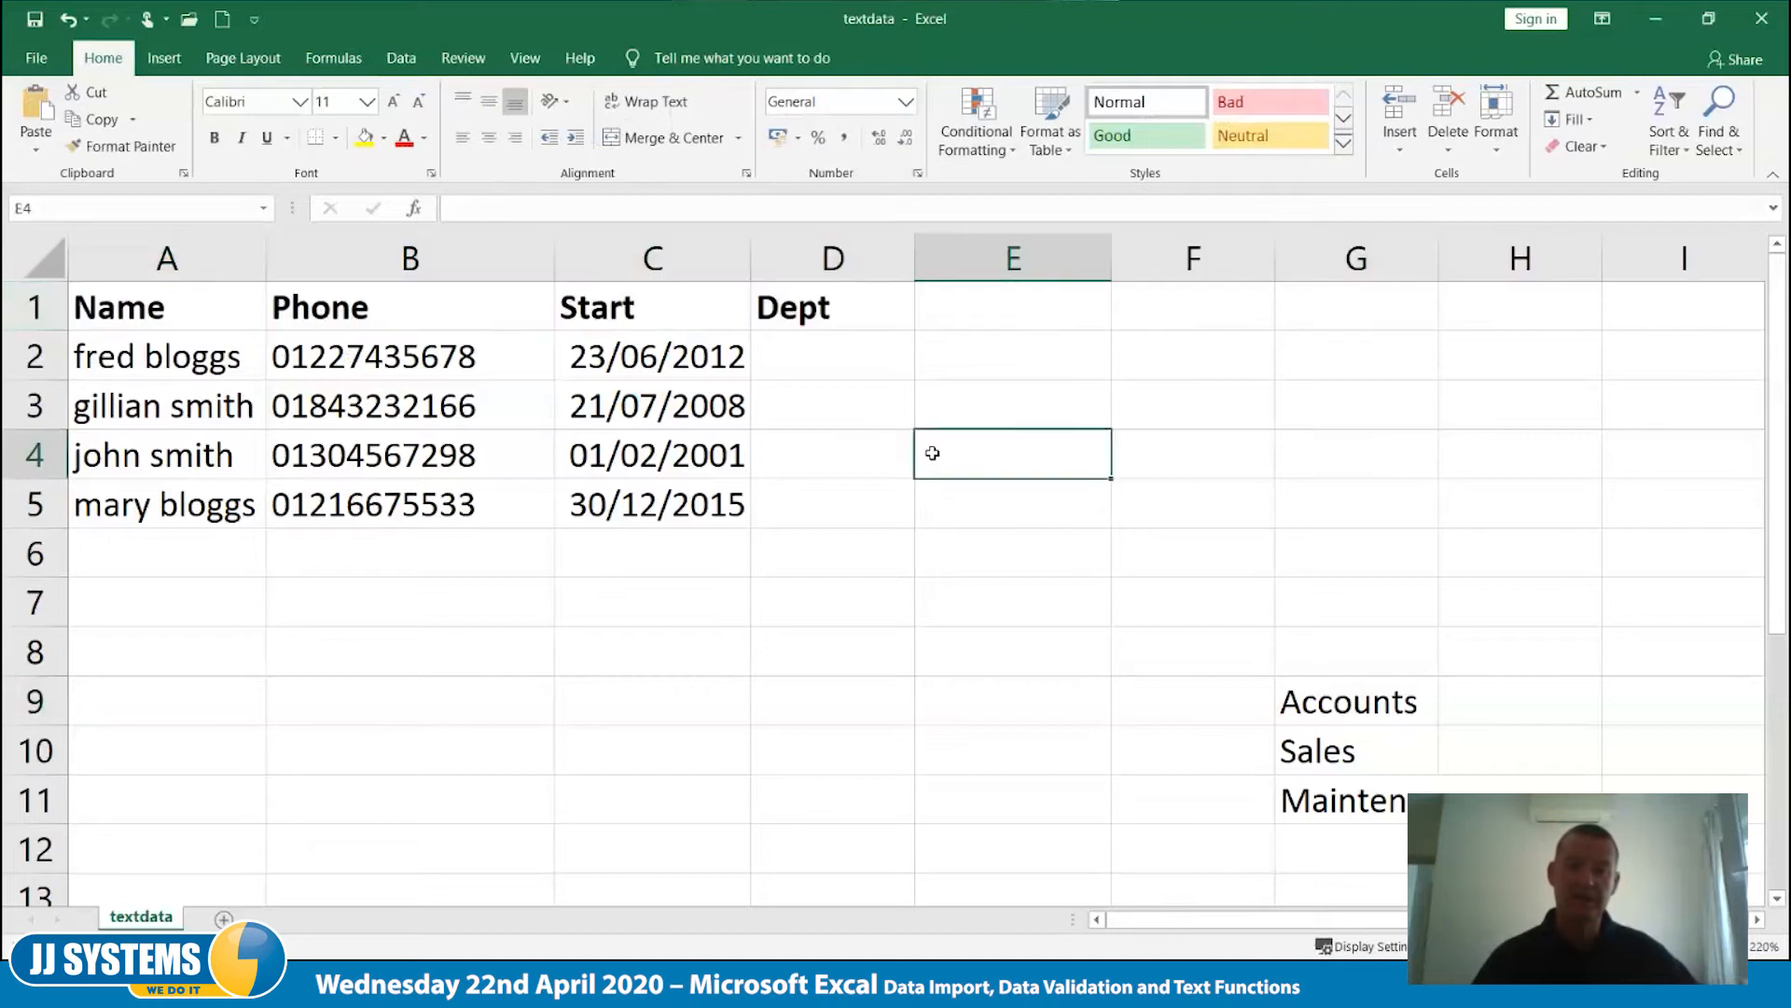
- Add list data validation to cells D2:D5, using the departments in G9:G11 as the source
{"action": "left_click_drag", "start_coordinate": [856, 364], "coordinate": [856, 499]}
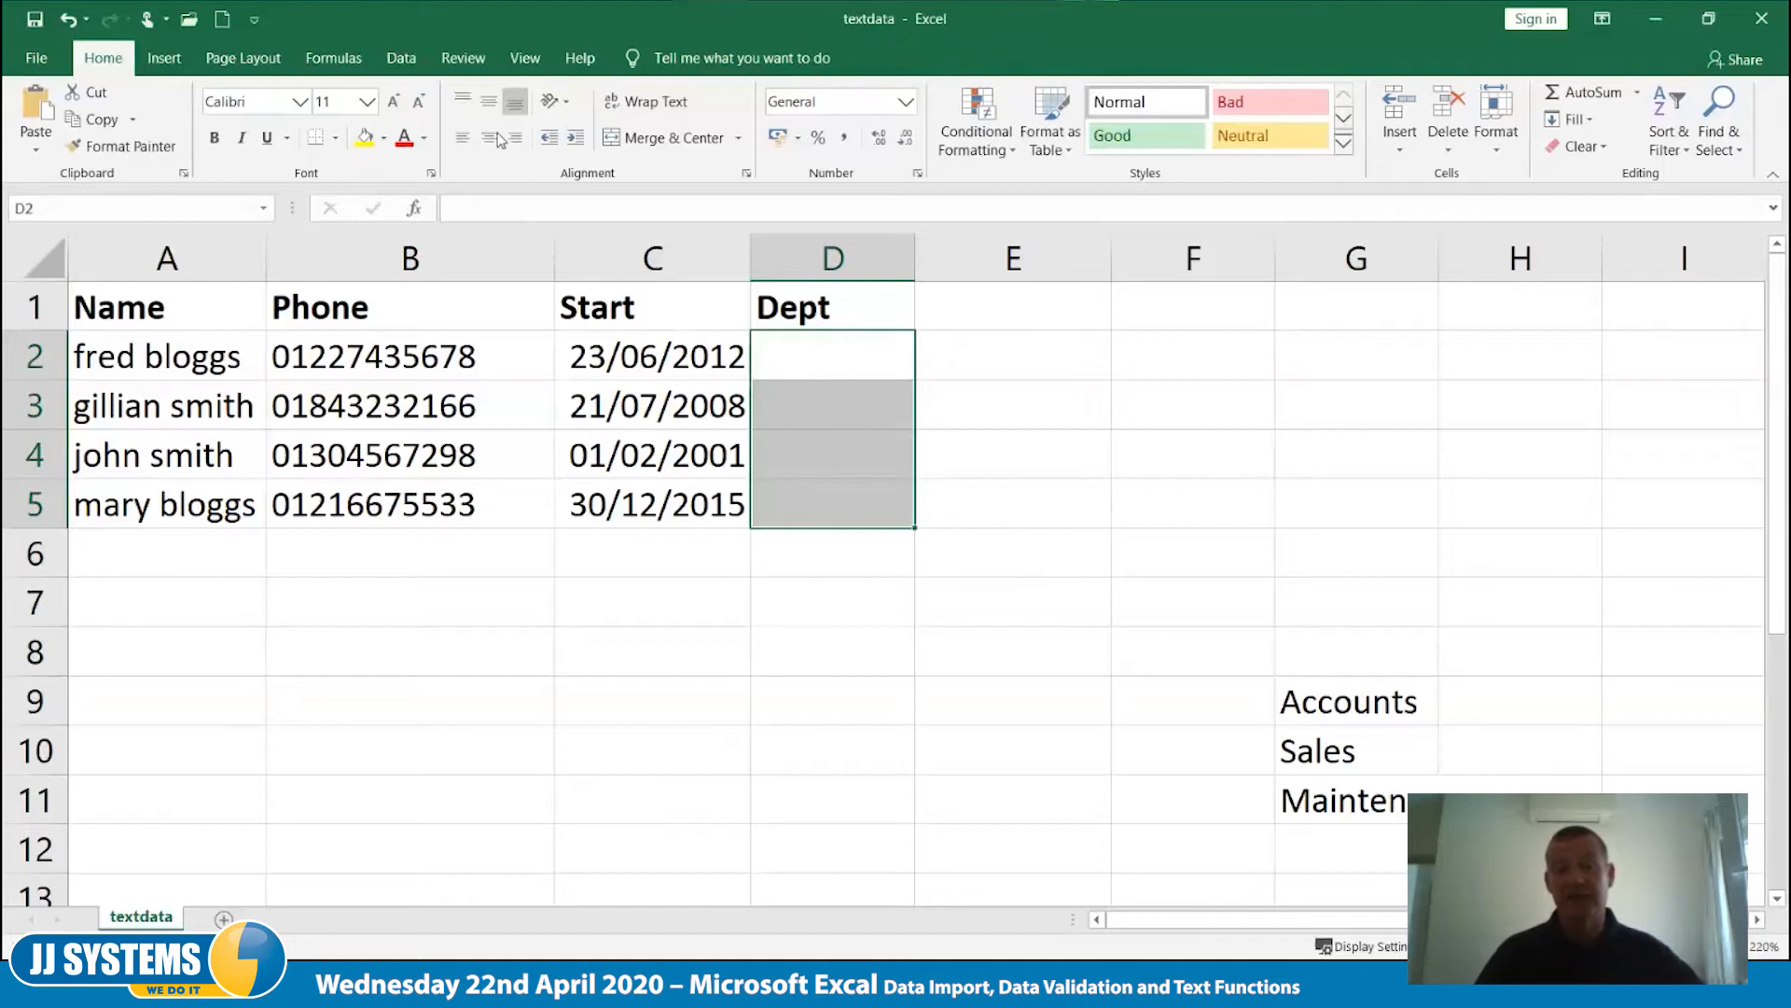
{"action": "left_click", "coordinate": [403, 62]}
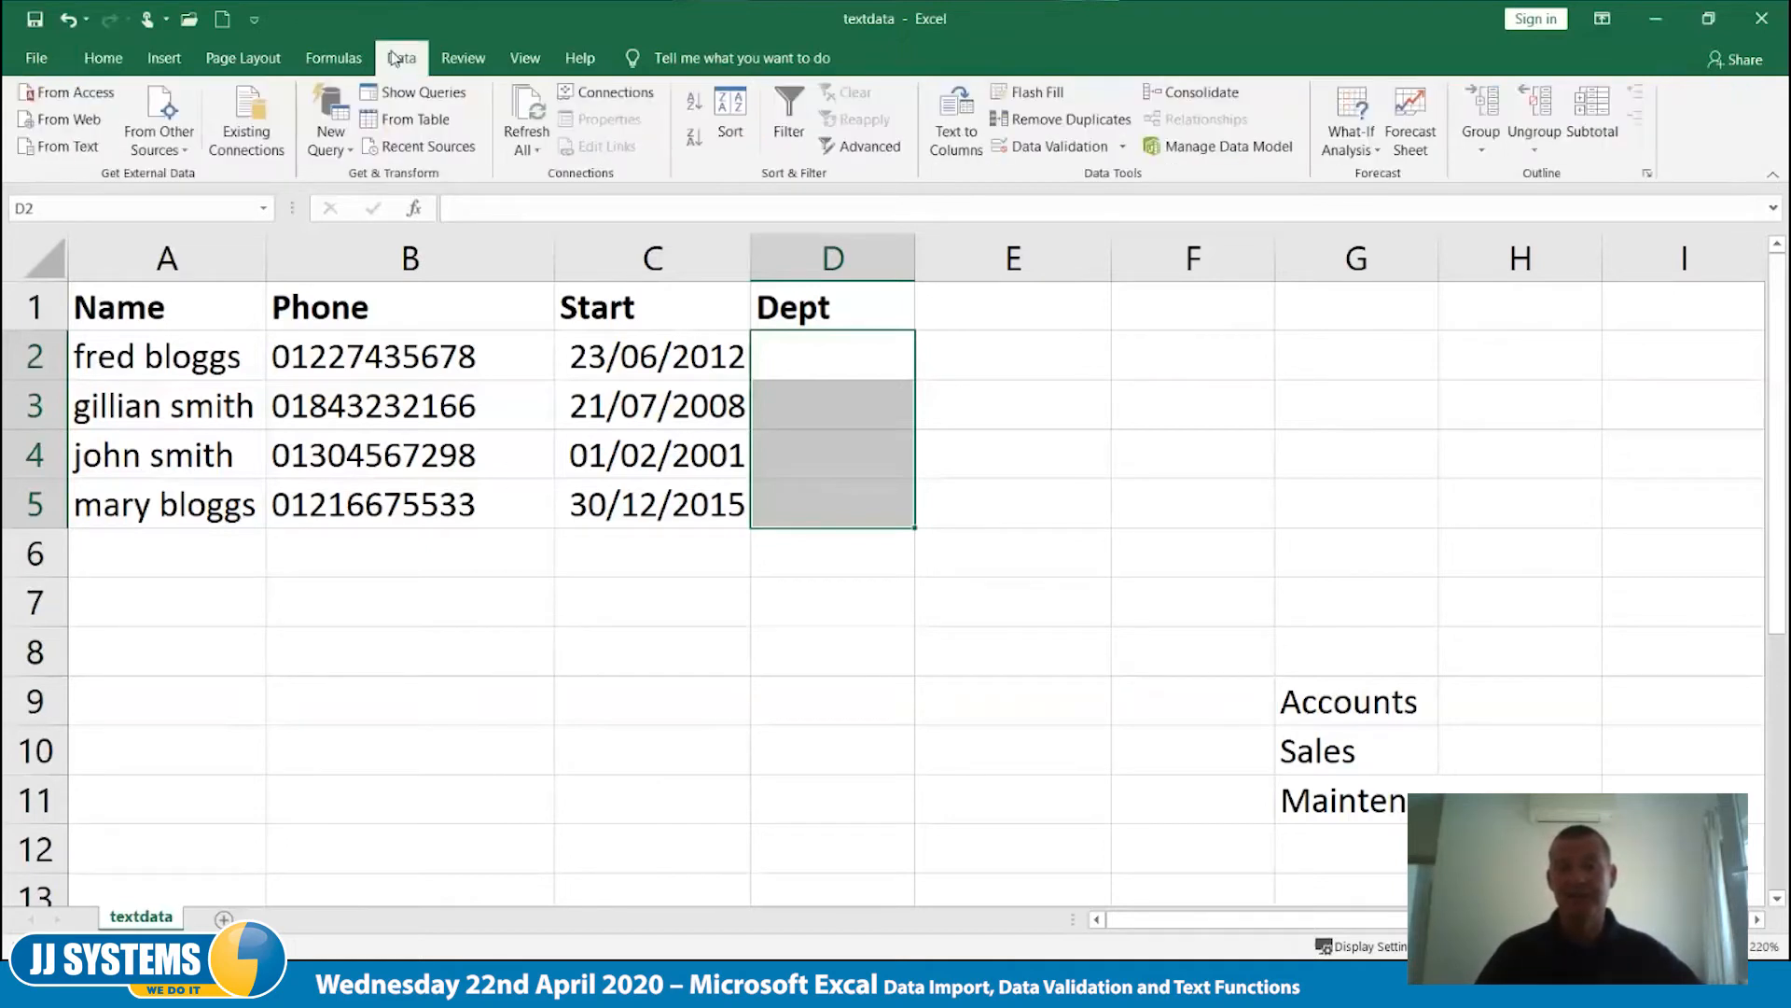
{"action": "left_click", "coordinate": [1031, 149]}
{"action": "left_click", "coordinate": [953, 401]}
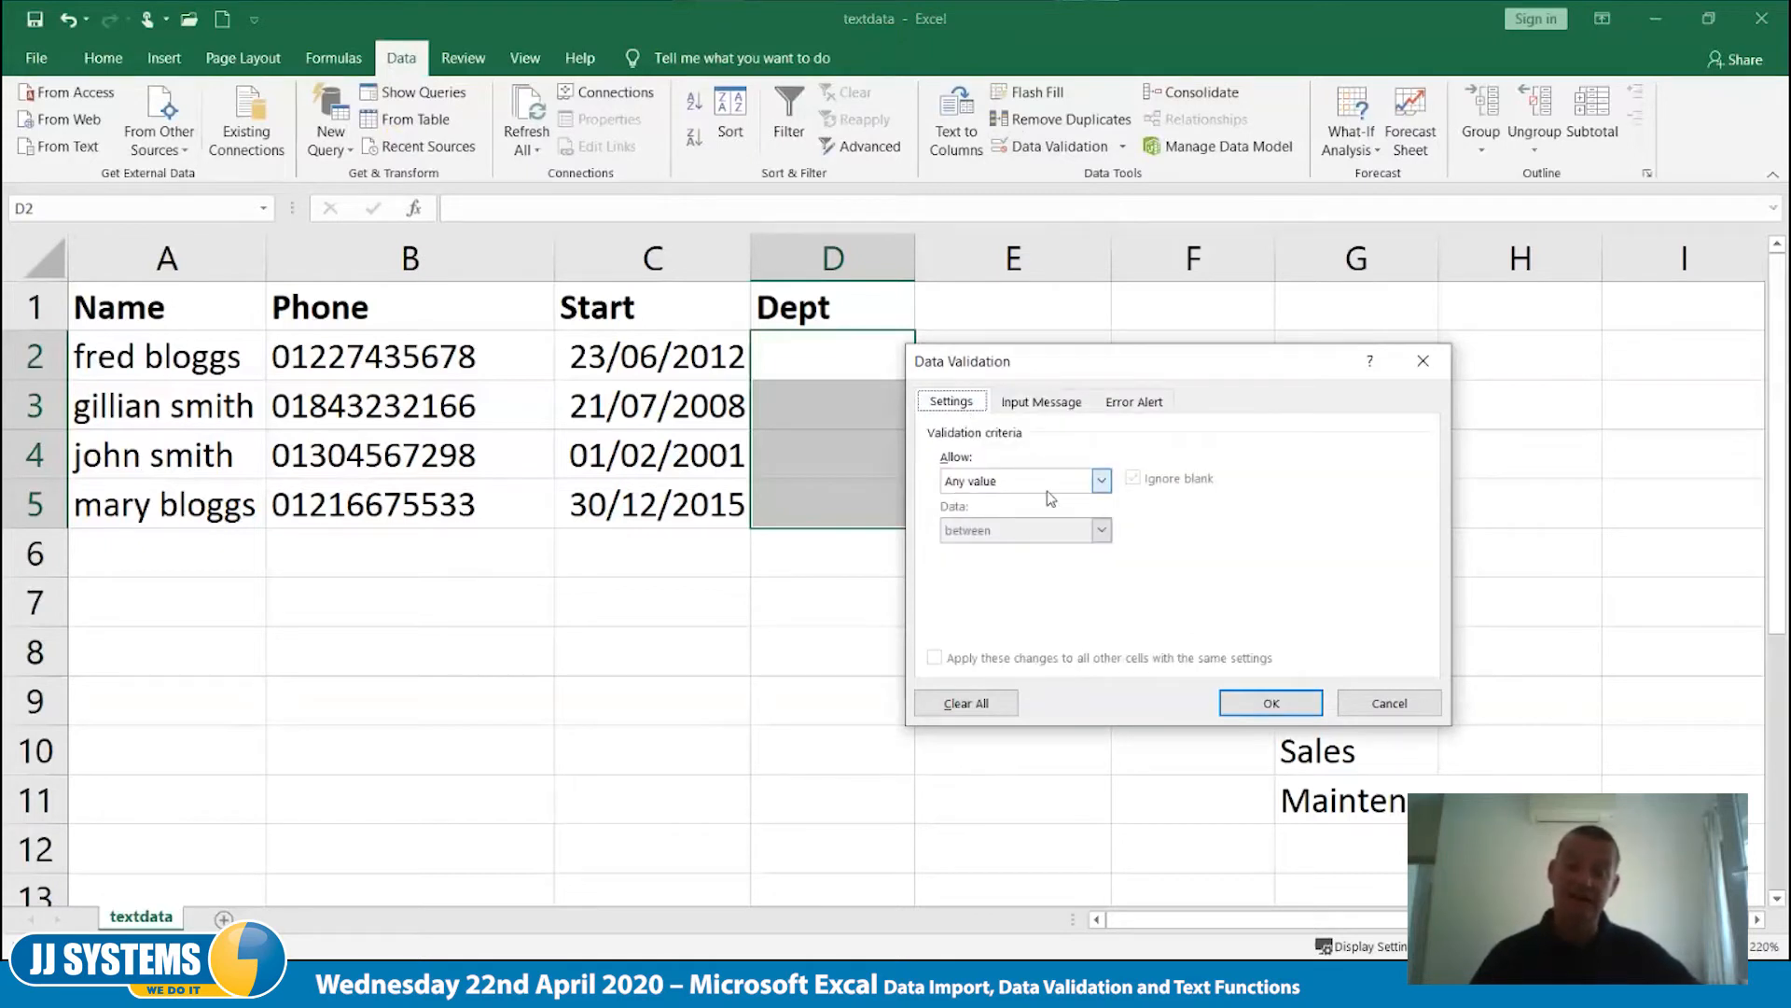
{"action": "left_click", "coordinate": [1101, 481]}
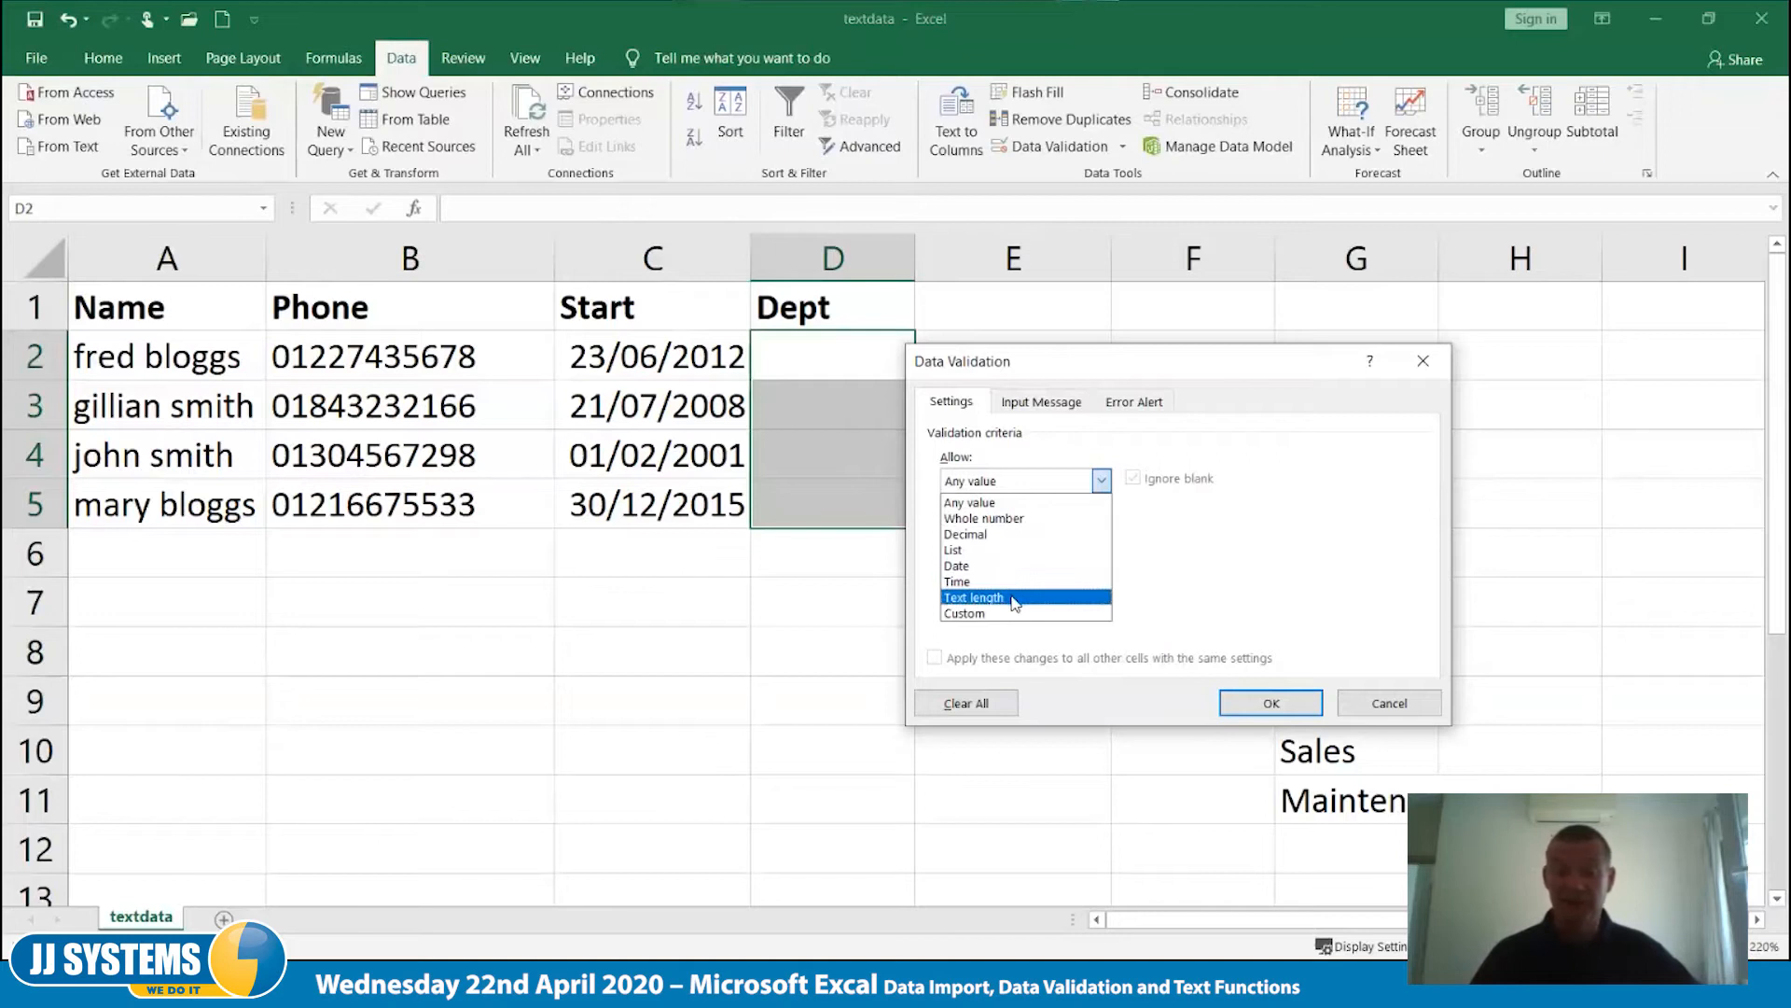
{"action": "left_click", "coordinate": [963, 552]}
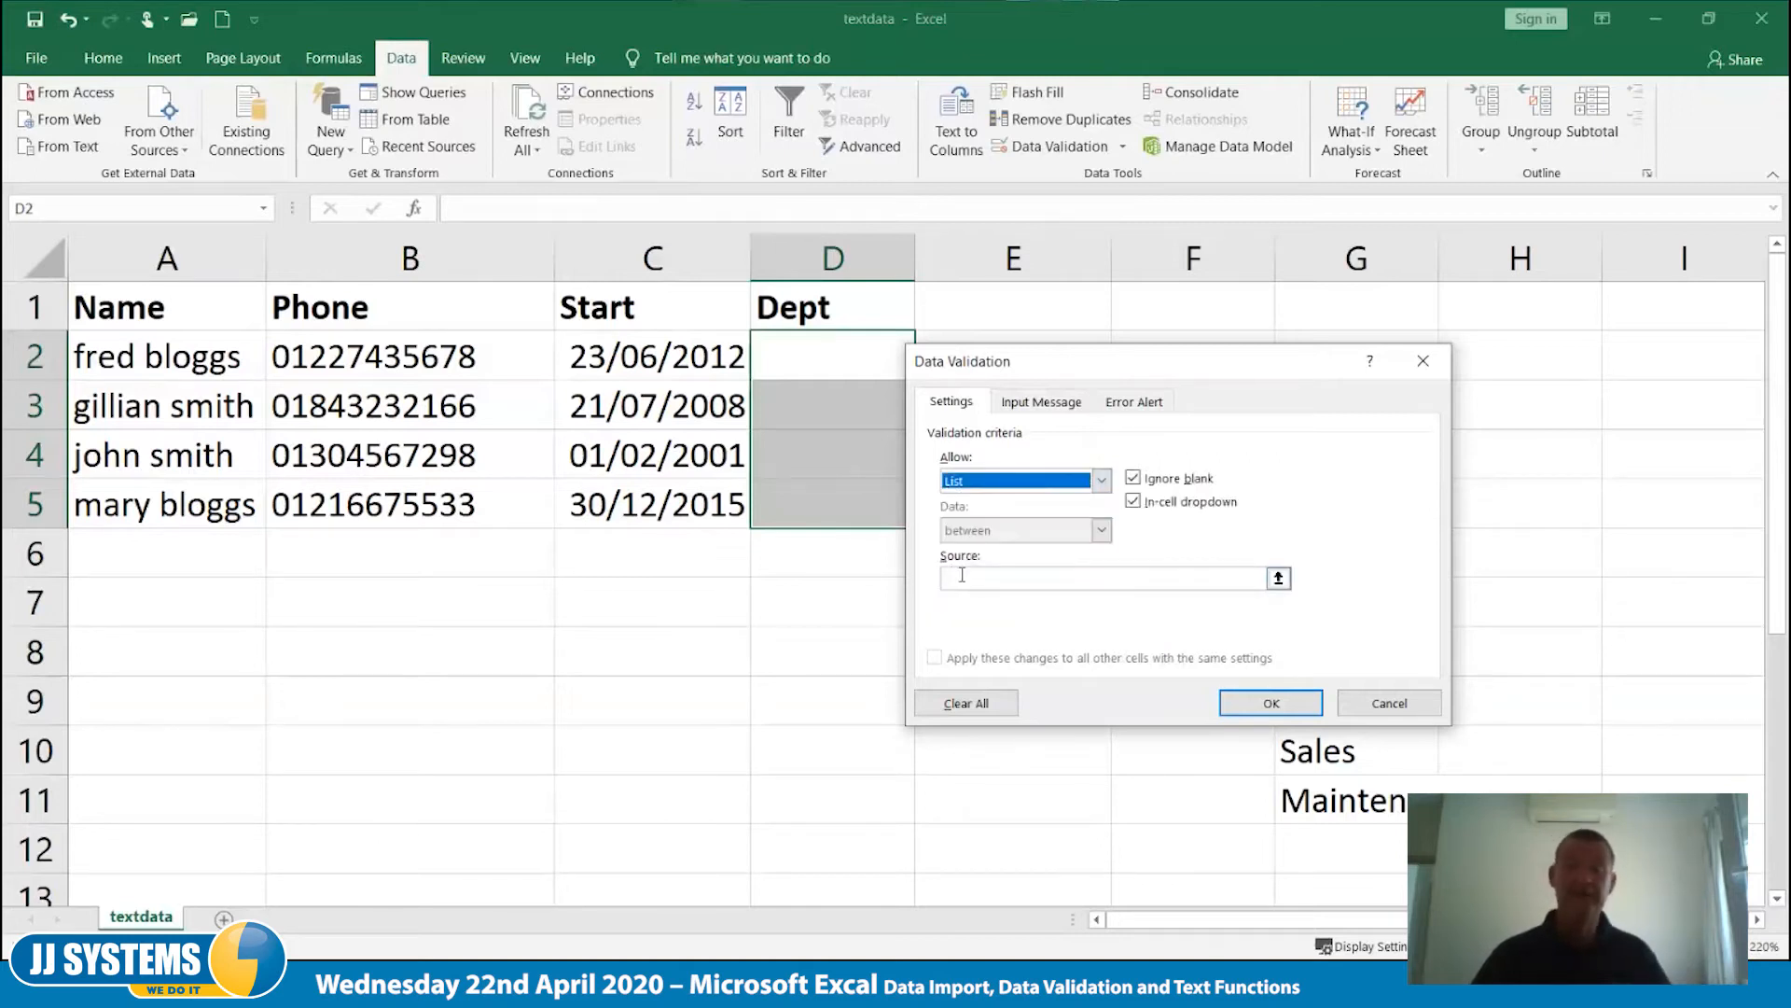
{"action": "key", "text": "Tab"}
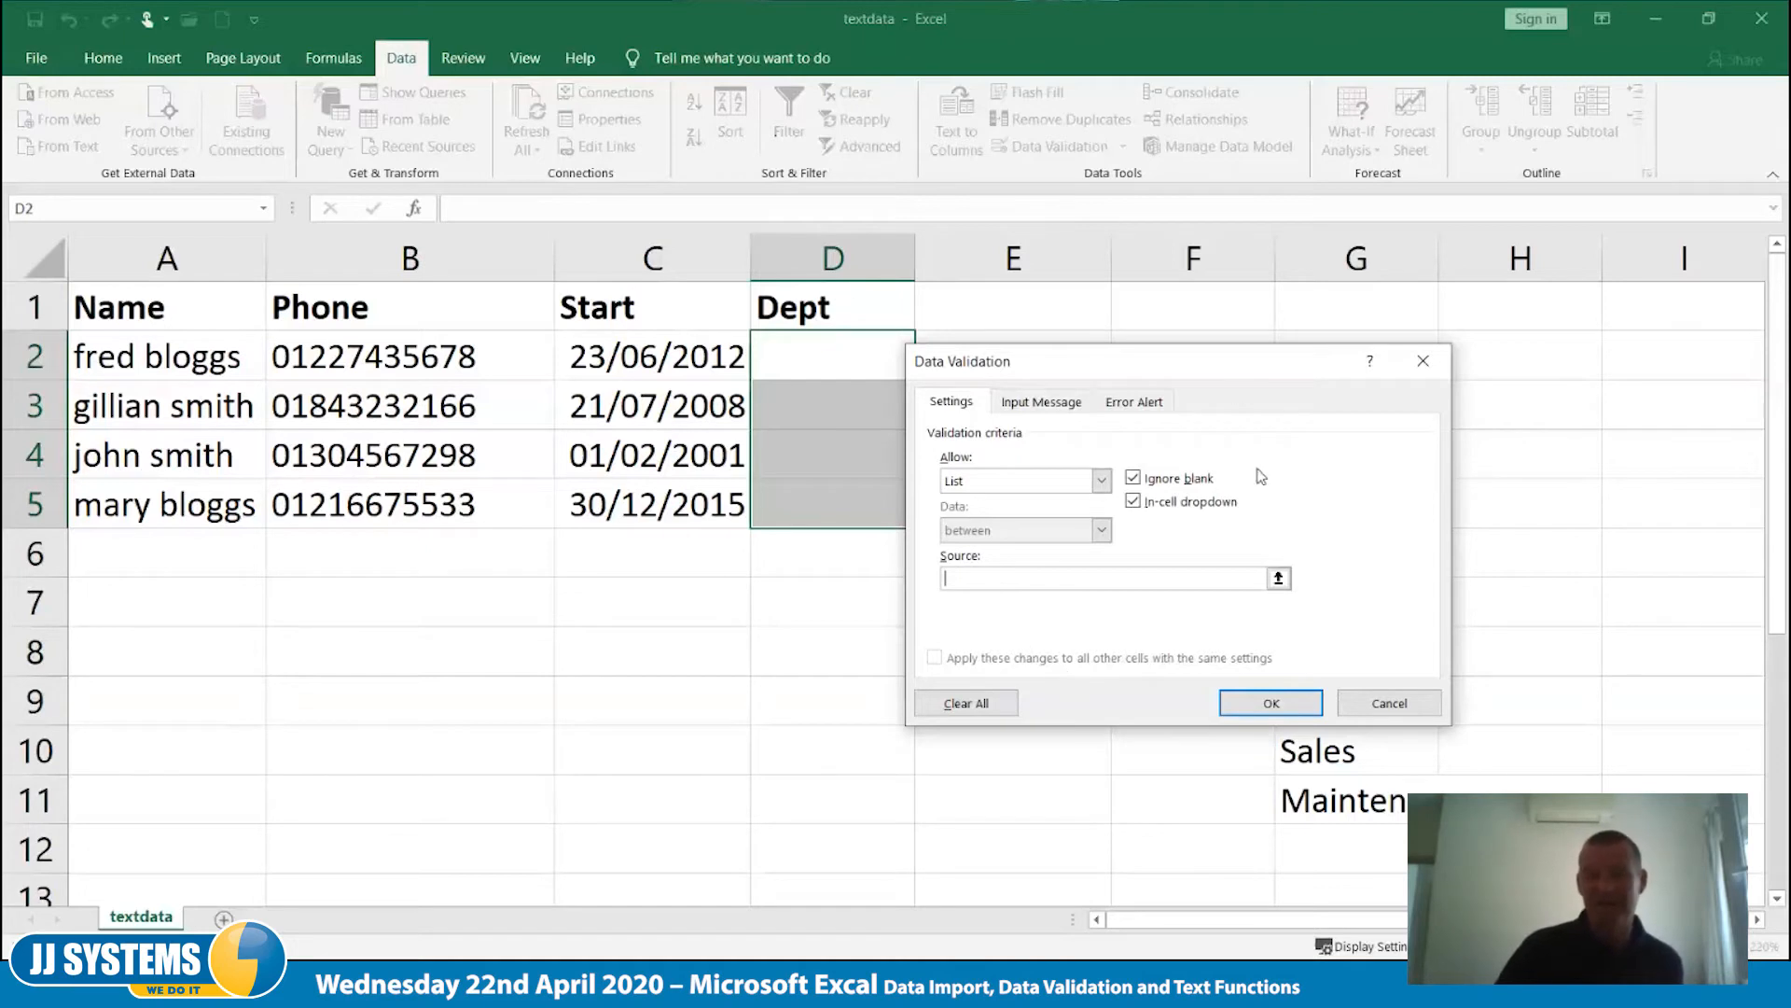
{"action": "left_click_drag", "start_coordinate": [1246, 361], "coordinate": [892, 383]}
{"action": "left_click_drag", "start_coordinate": [1349, 703], "coordinate": [1349, 803]}
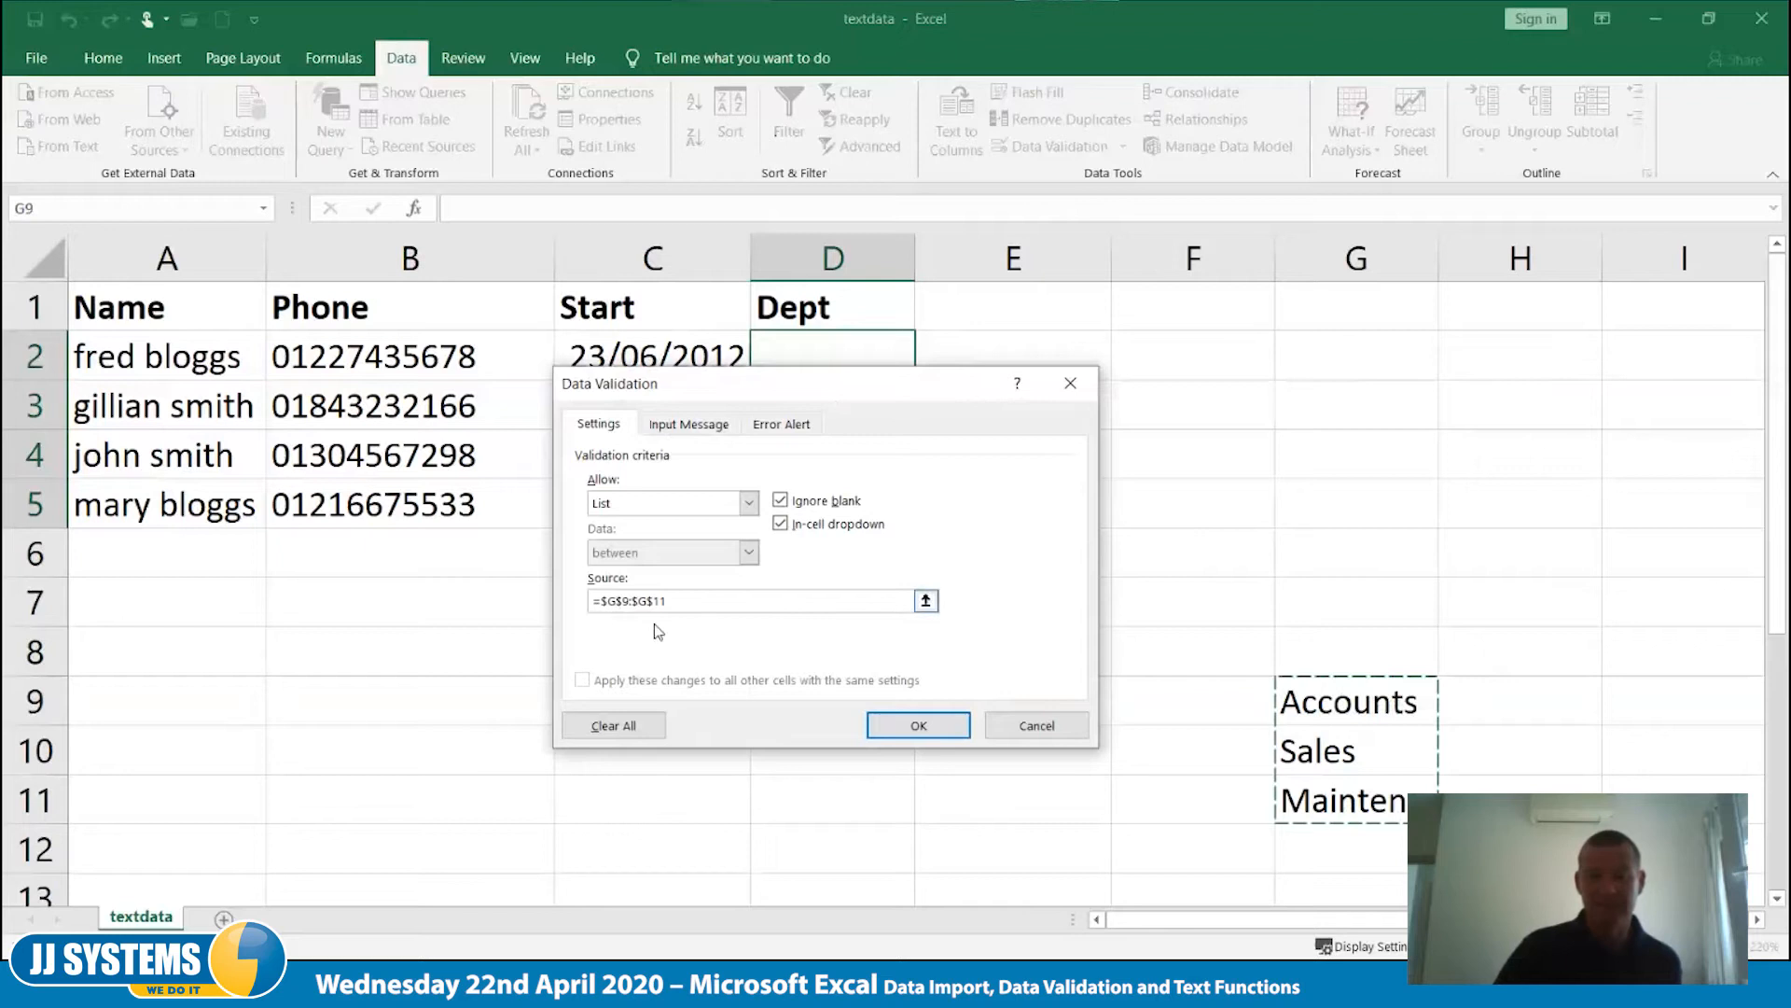
{"action": "left_click_drag", "start_coordinate": [719, 384], "coordinate": [1223, 305]}
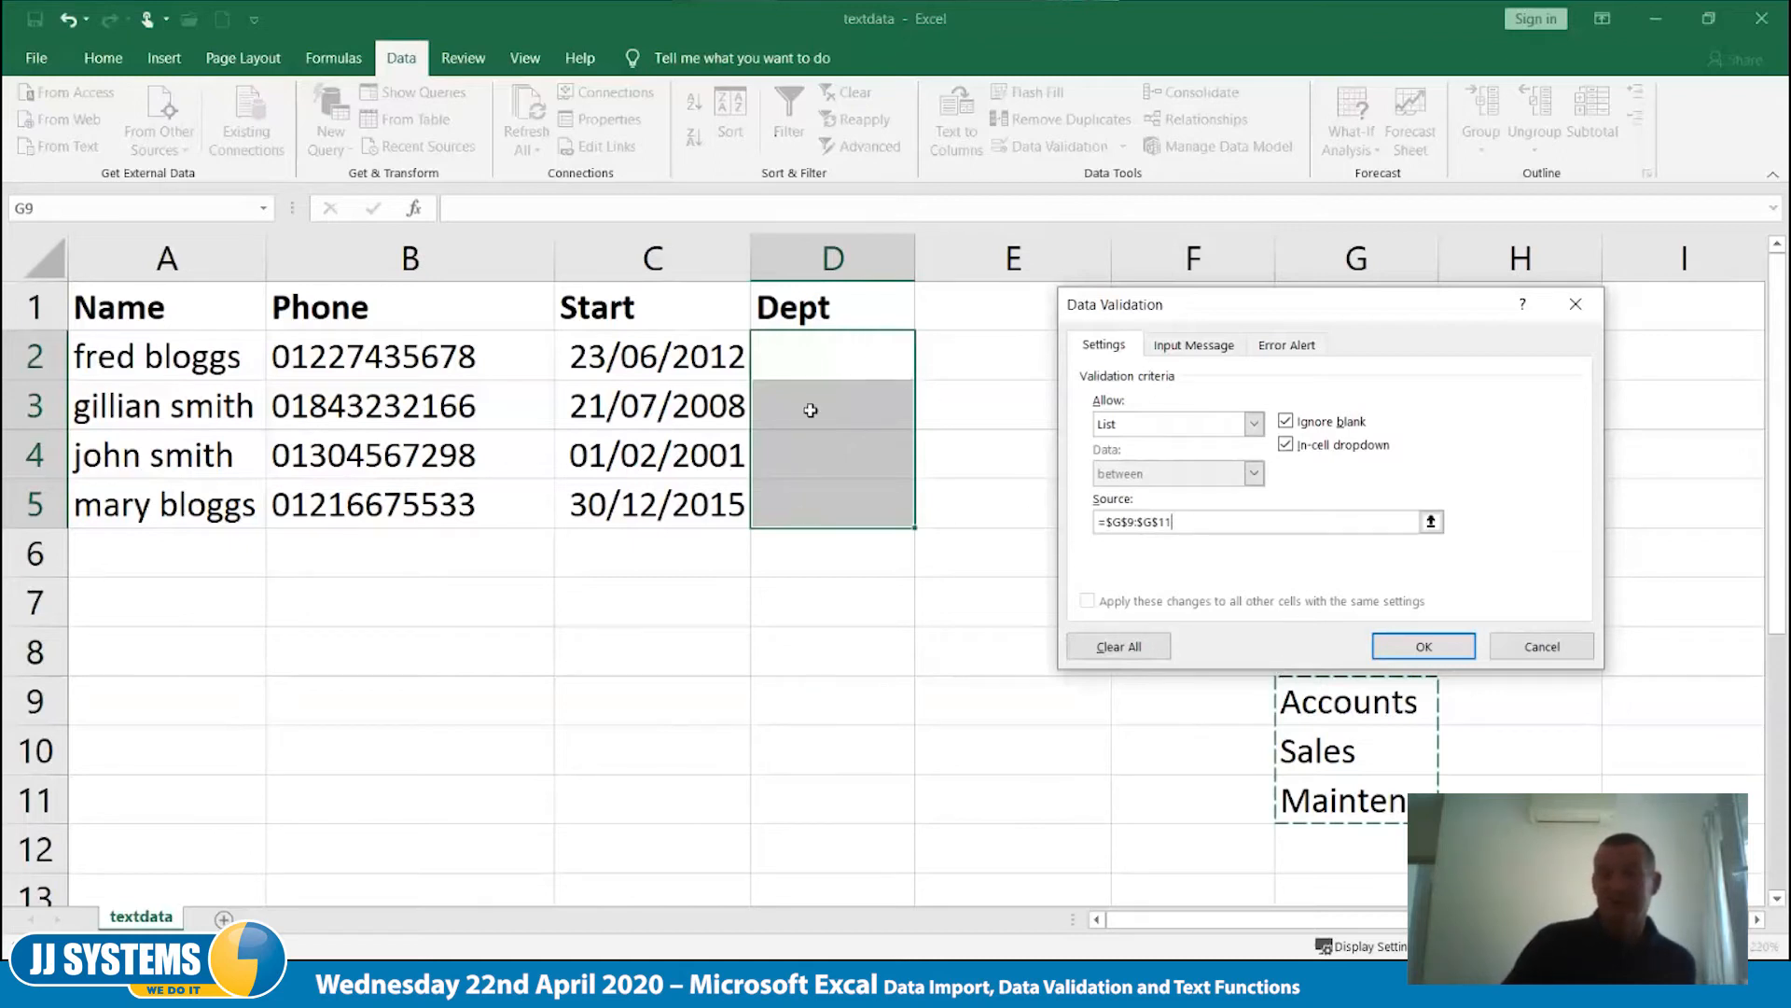
{"action": "left_click", "coordinate": [1424, 652]}
{"action": "left_click", "coordinate": [1213, 532]}
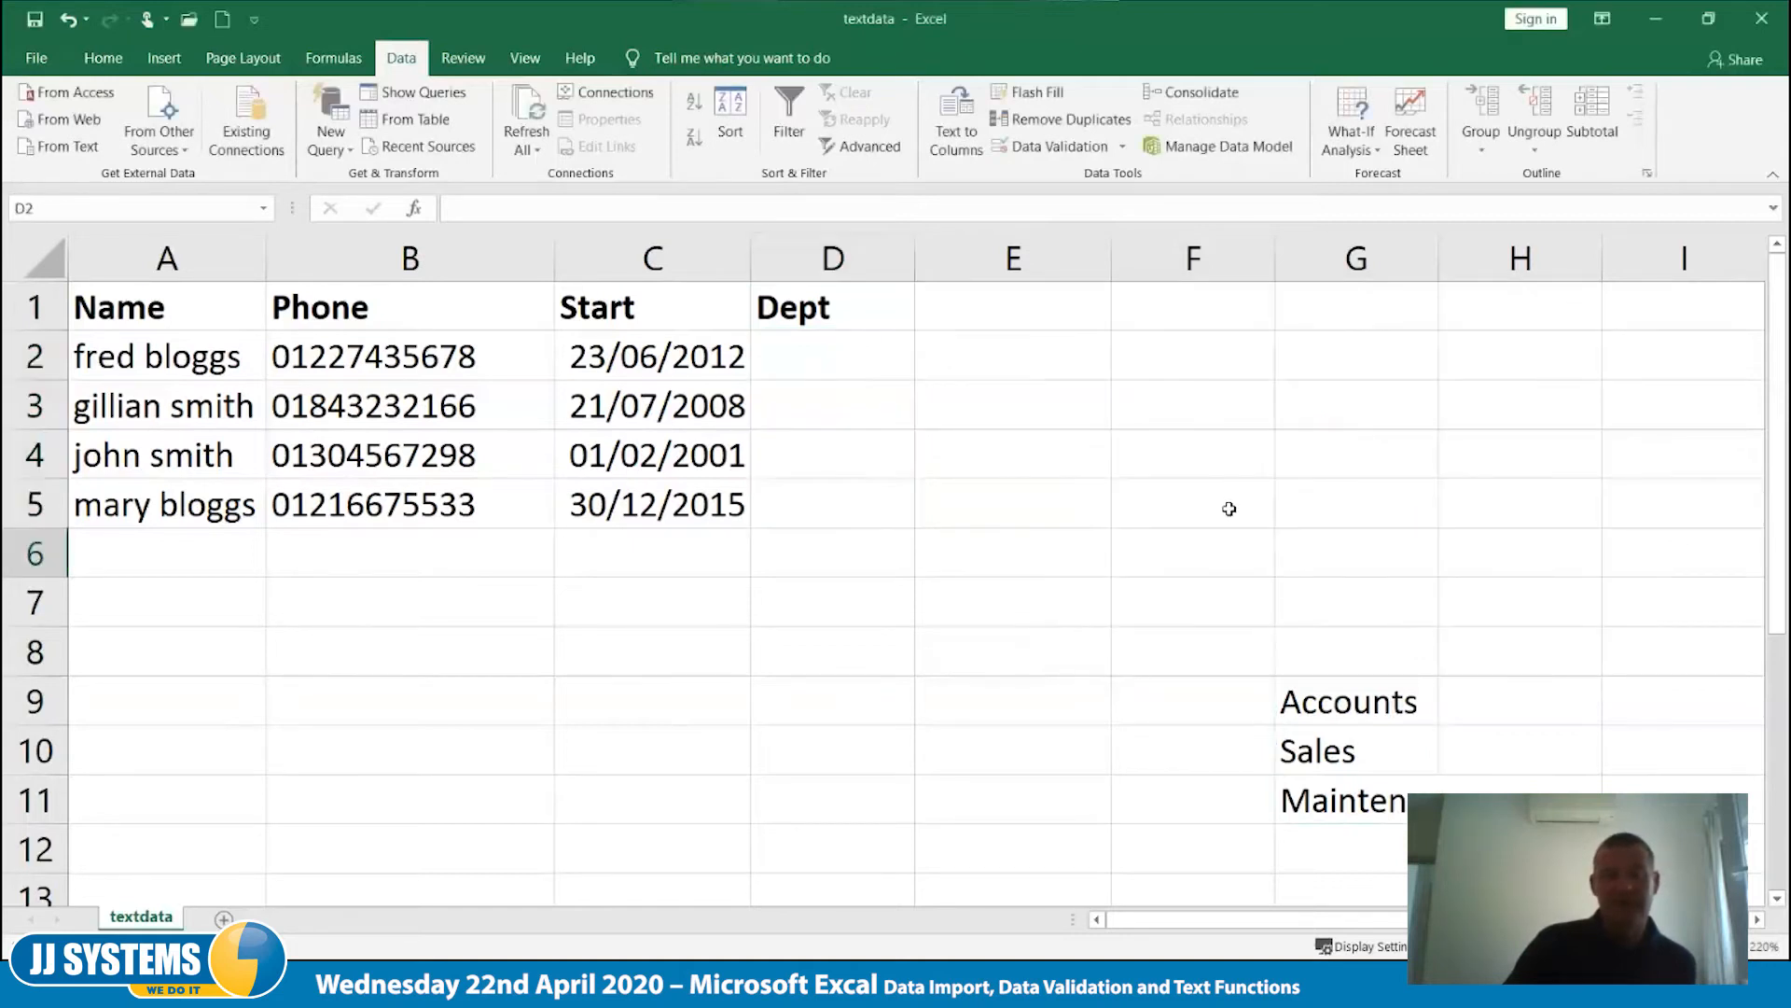
- Choose departments from the drop-down lists: Maintenance in D2, Sales in D3 and D4, and Accounts in D5
{"action": "left_click", "coordinate": [854, 341]}
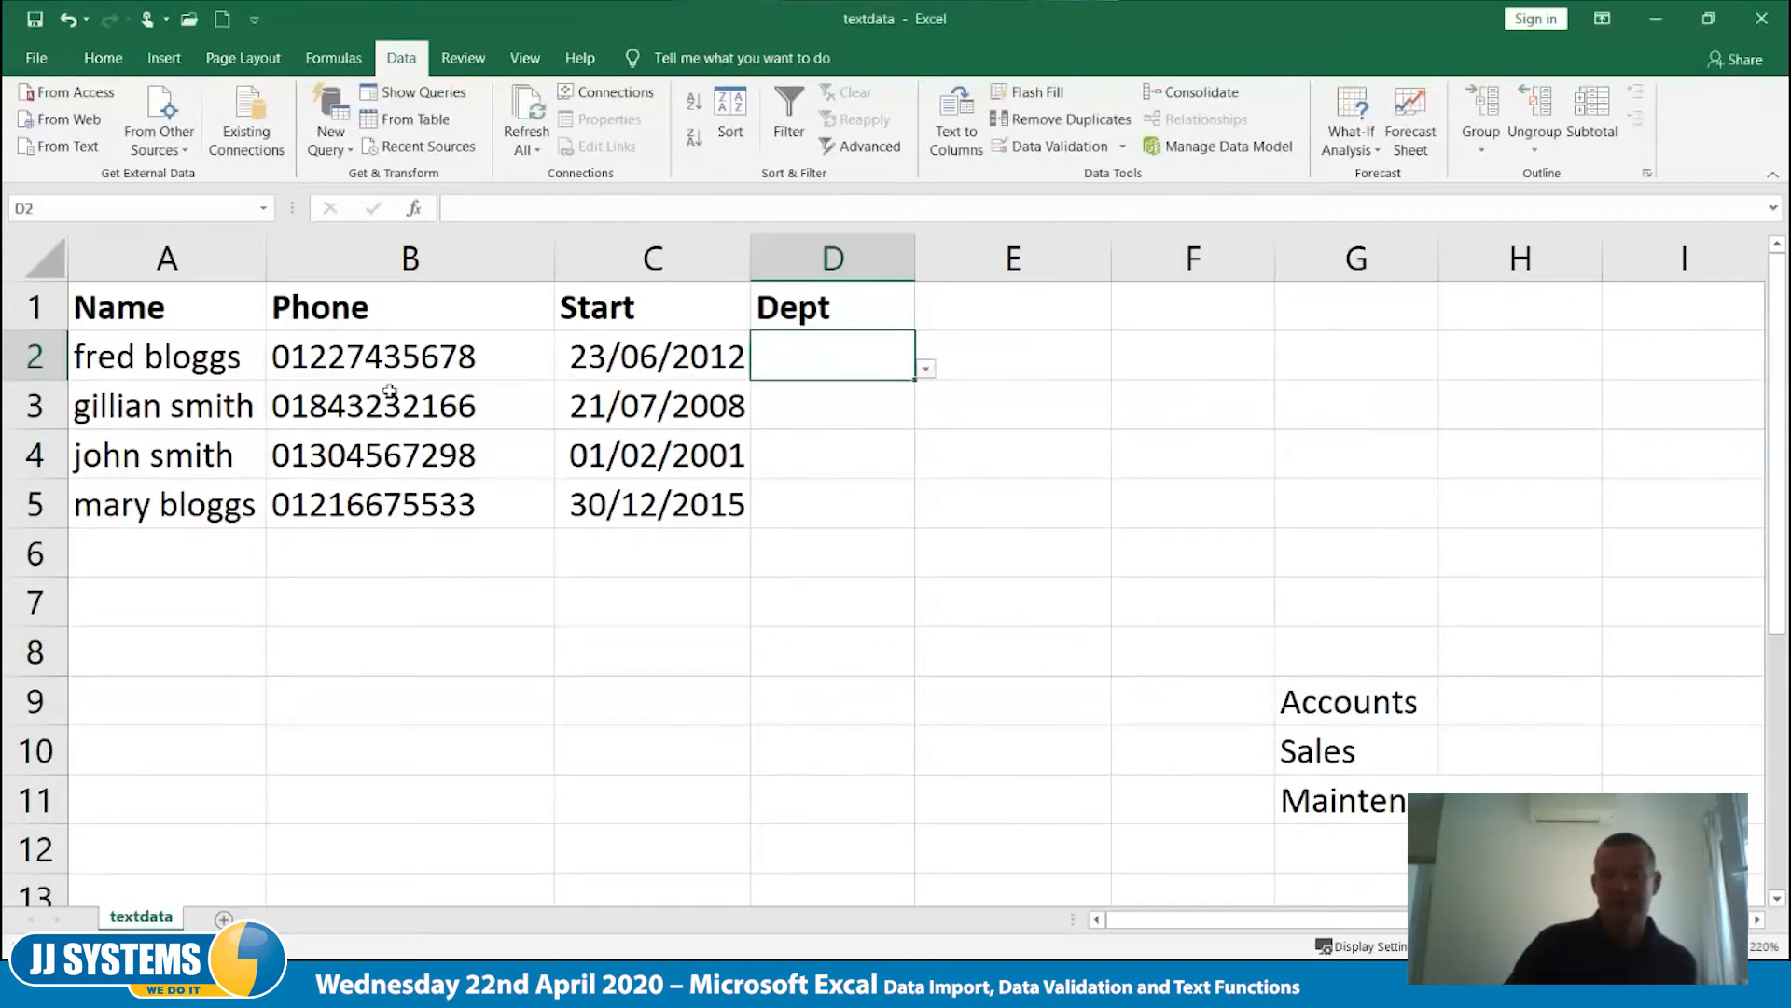
{"action": "left_click", "coordinate": [925, 371]}
{"action": "left_click", "coordinate": [812, 466]}
{"action": "key", "text": "Return"}
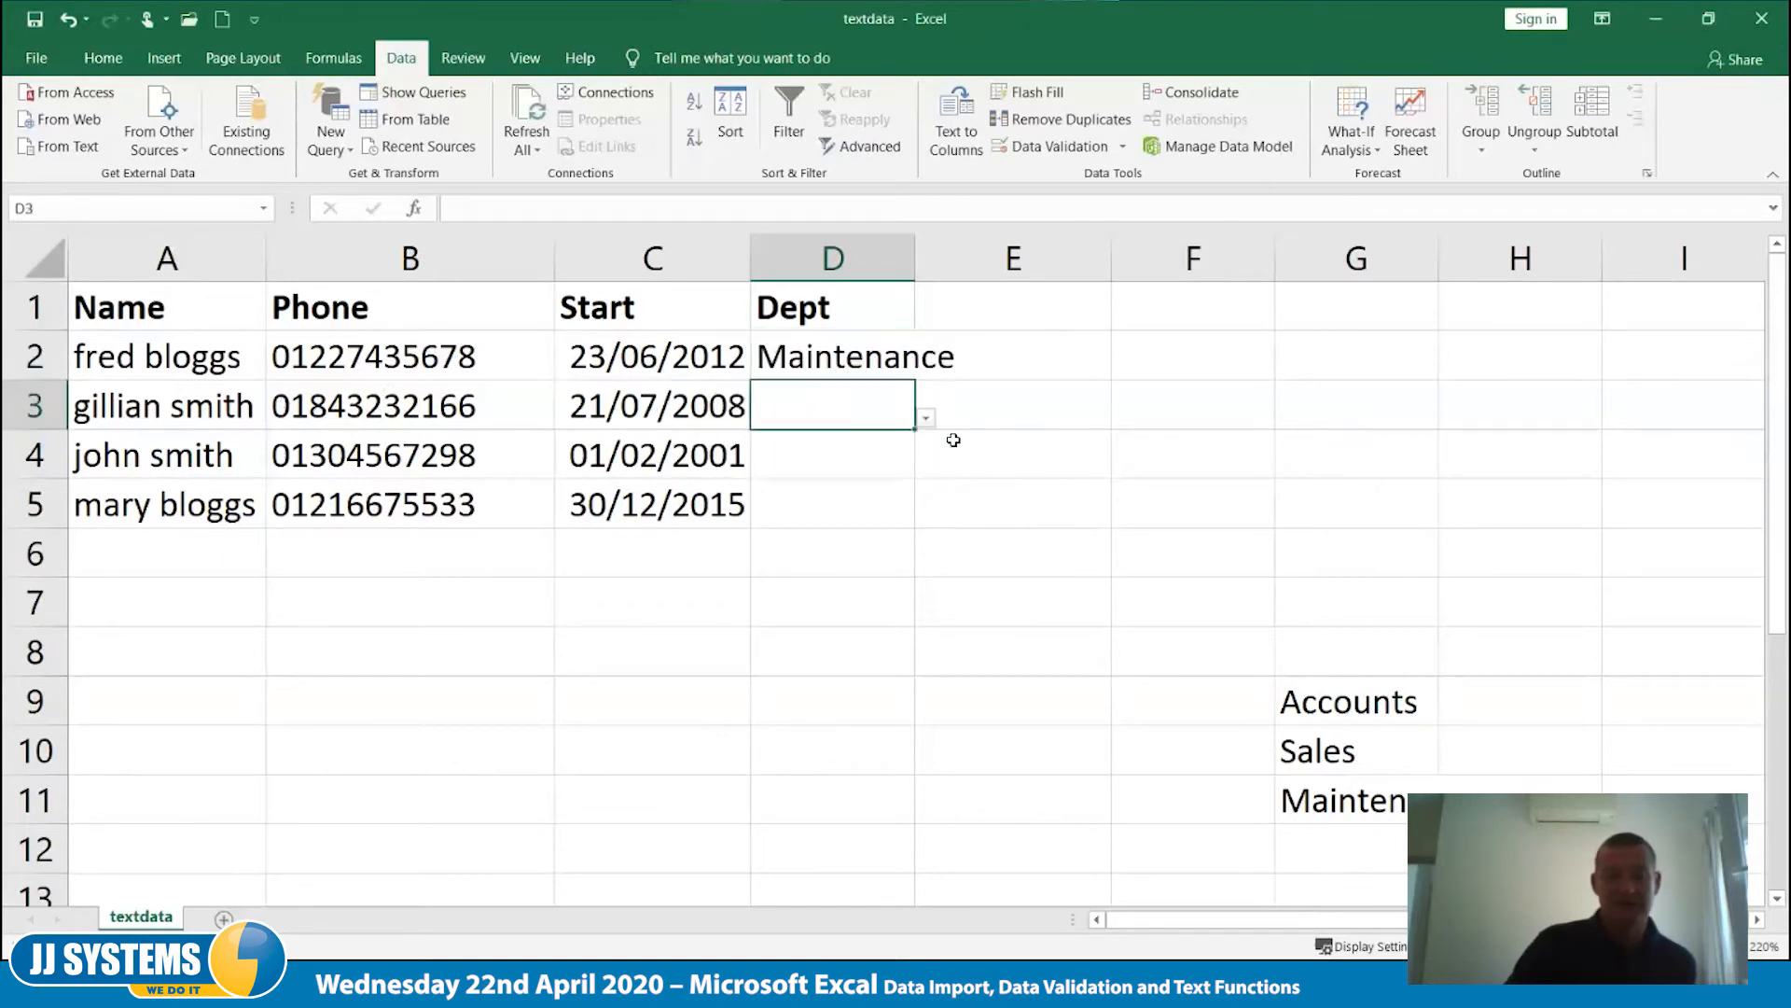
{"action": "left_click", "coordinate": [926, 418]}
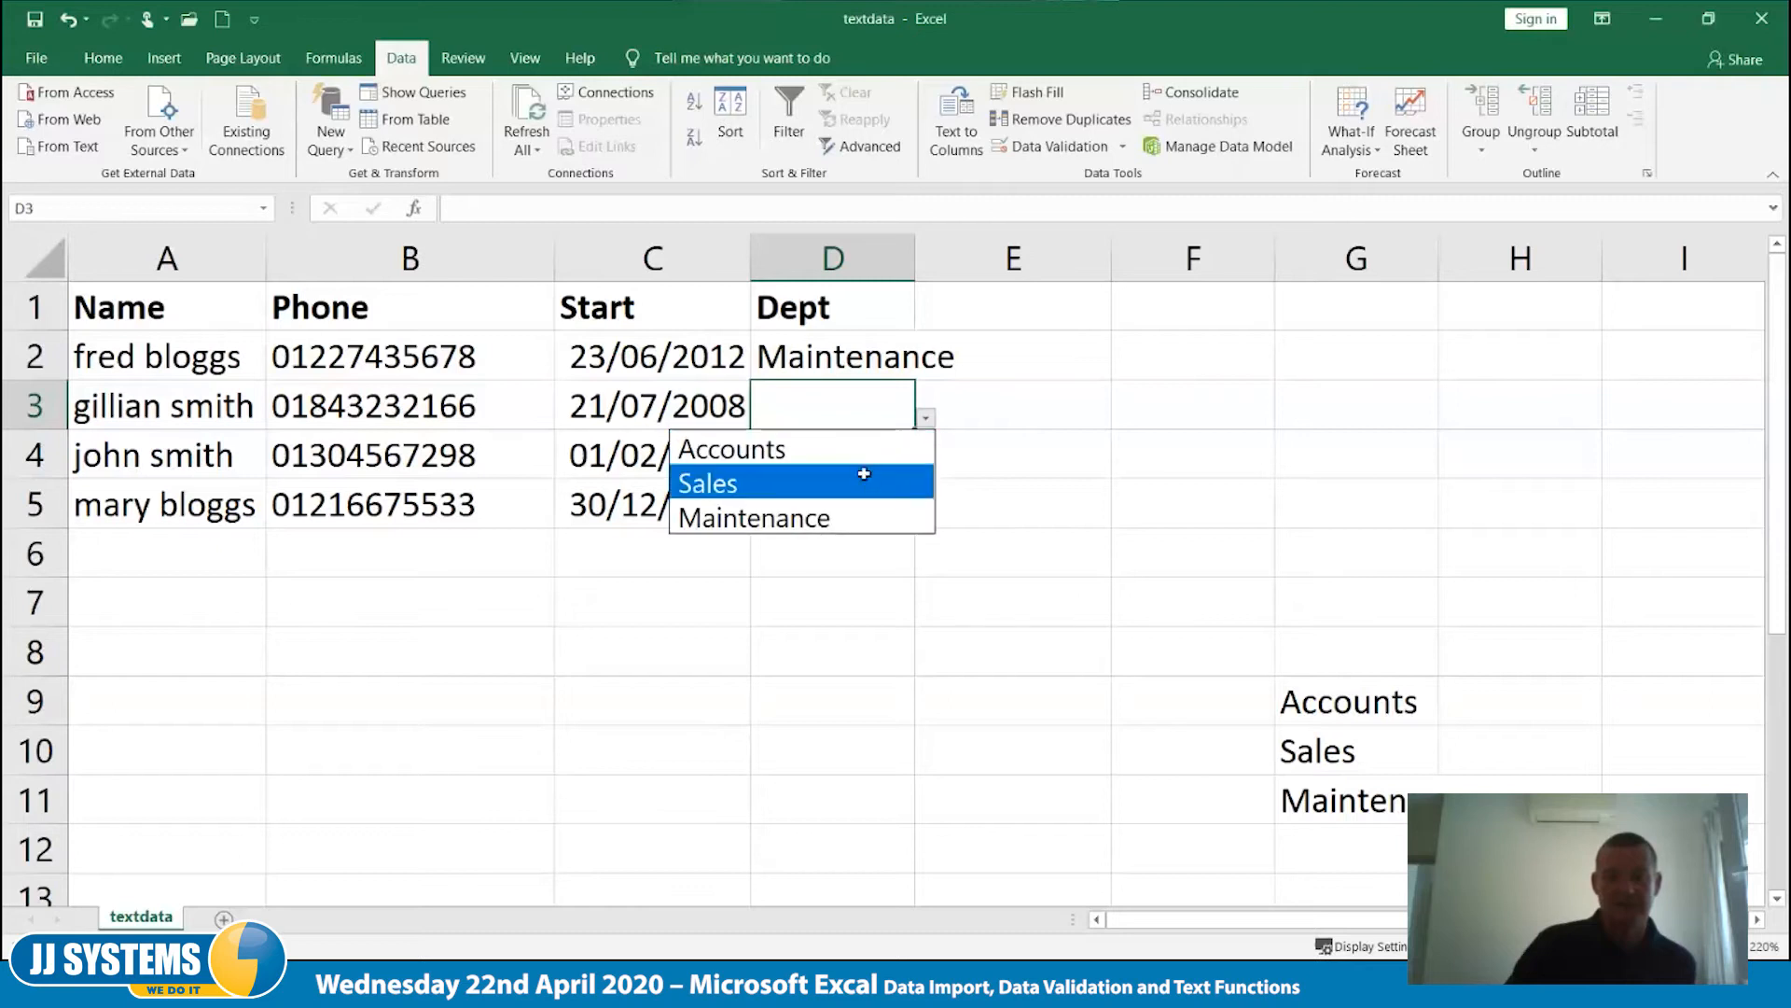
{"action": "left_click", "coordinate": [859, 476]}
{"action": "left_click", "coordinate": [867, 463]}
{"action": "left_click", "coordinate": [925, 466]}
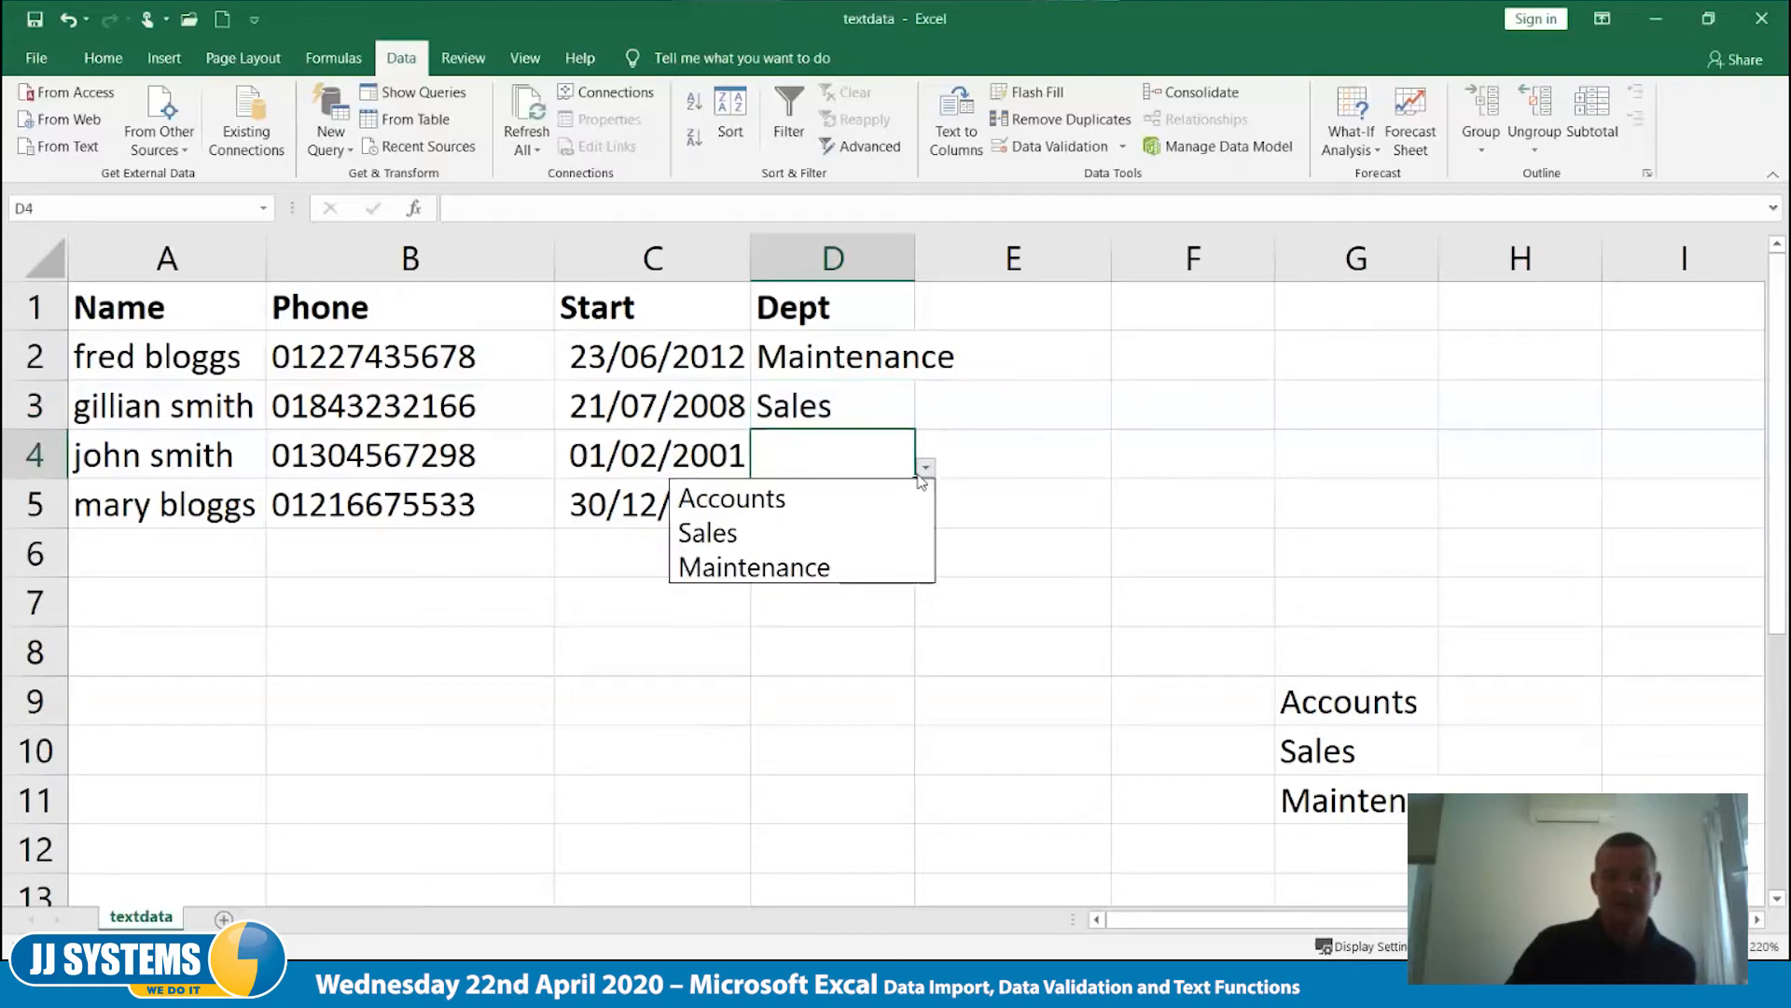
{"action": "left_click", "coordinate": [856, 532]}
{"action": "left_click", "coordinate": [882, 509]}
{"action": "left_click", "coordinate": [925, 516]}
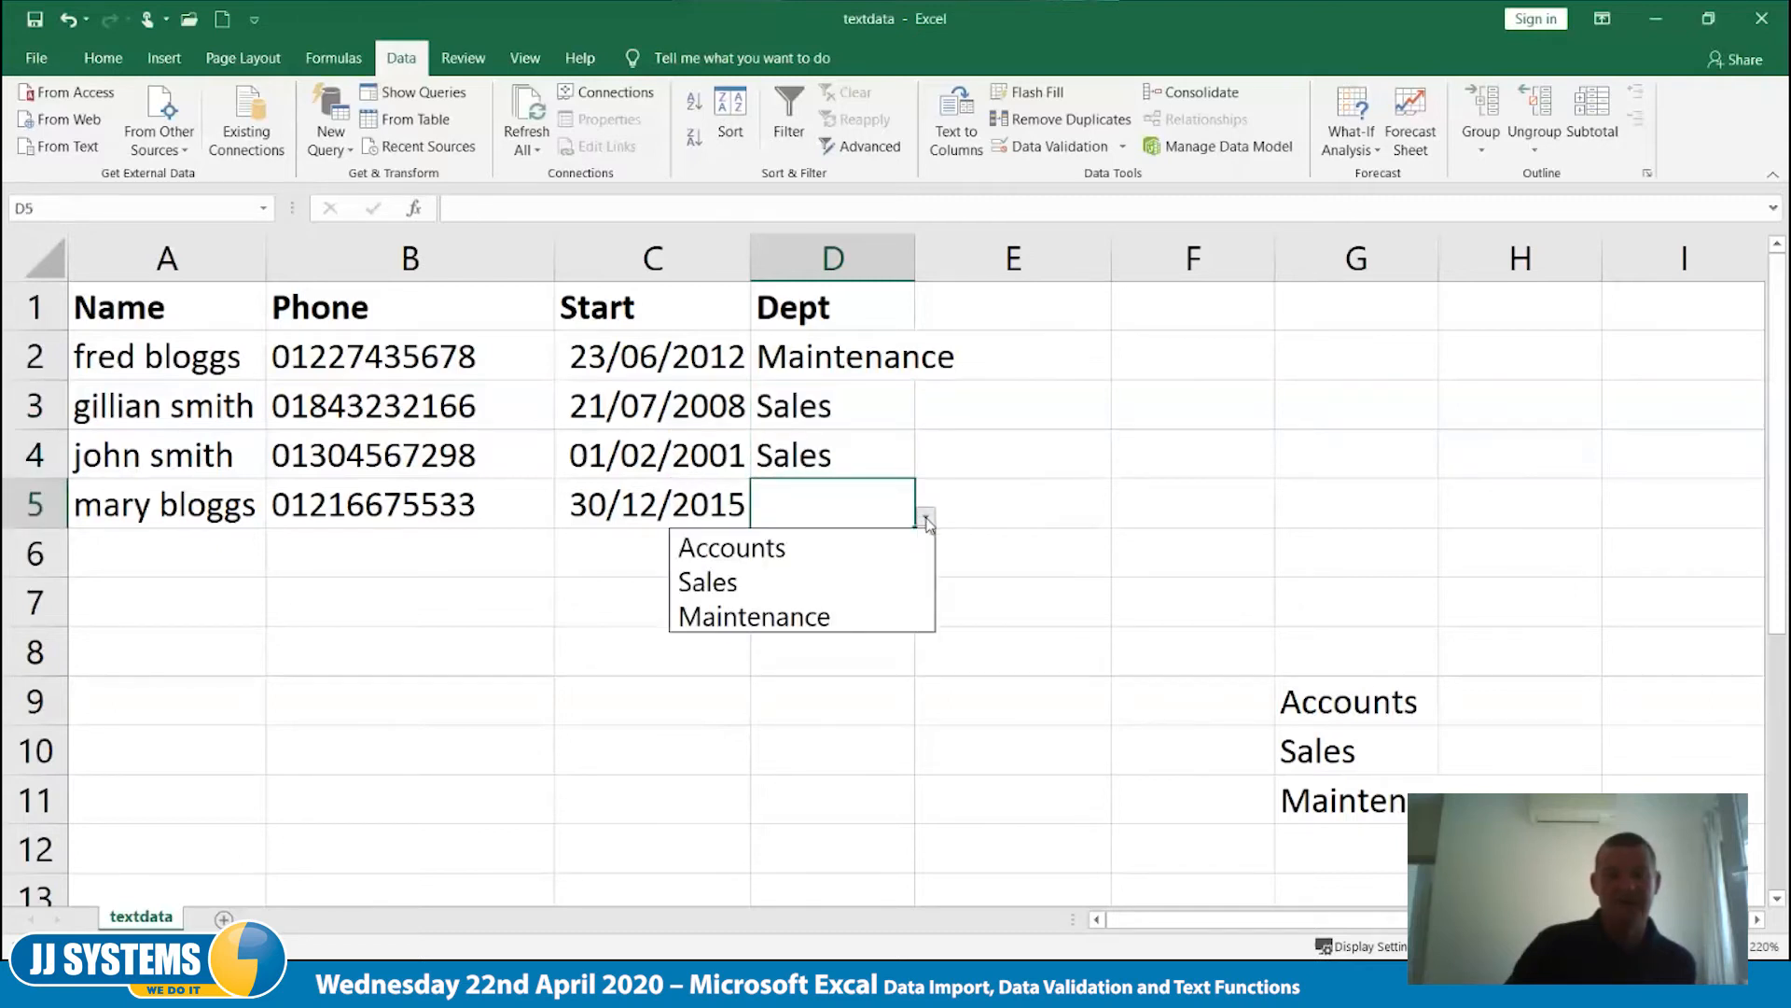
{"action": "left_click", "coordinate": [891, 552]}
{"action": "left_click", "coordinate": [896, 610]}
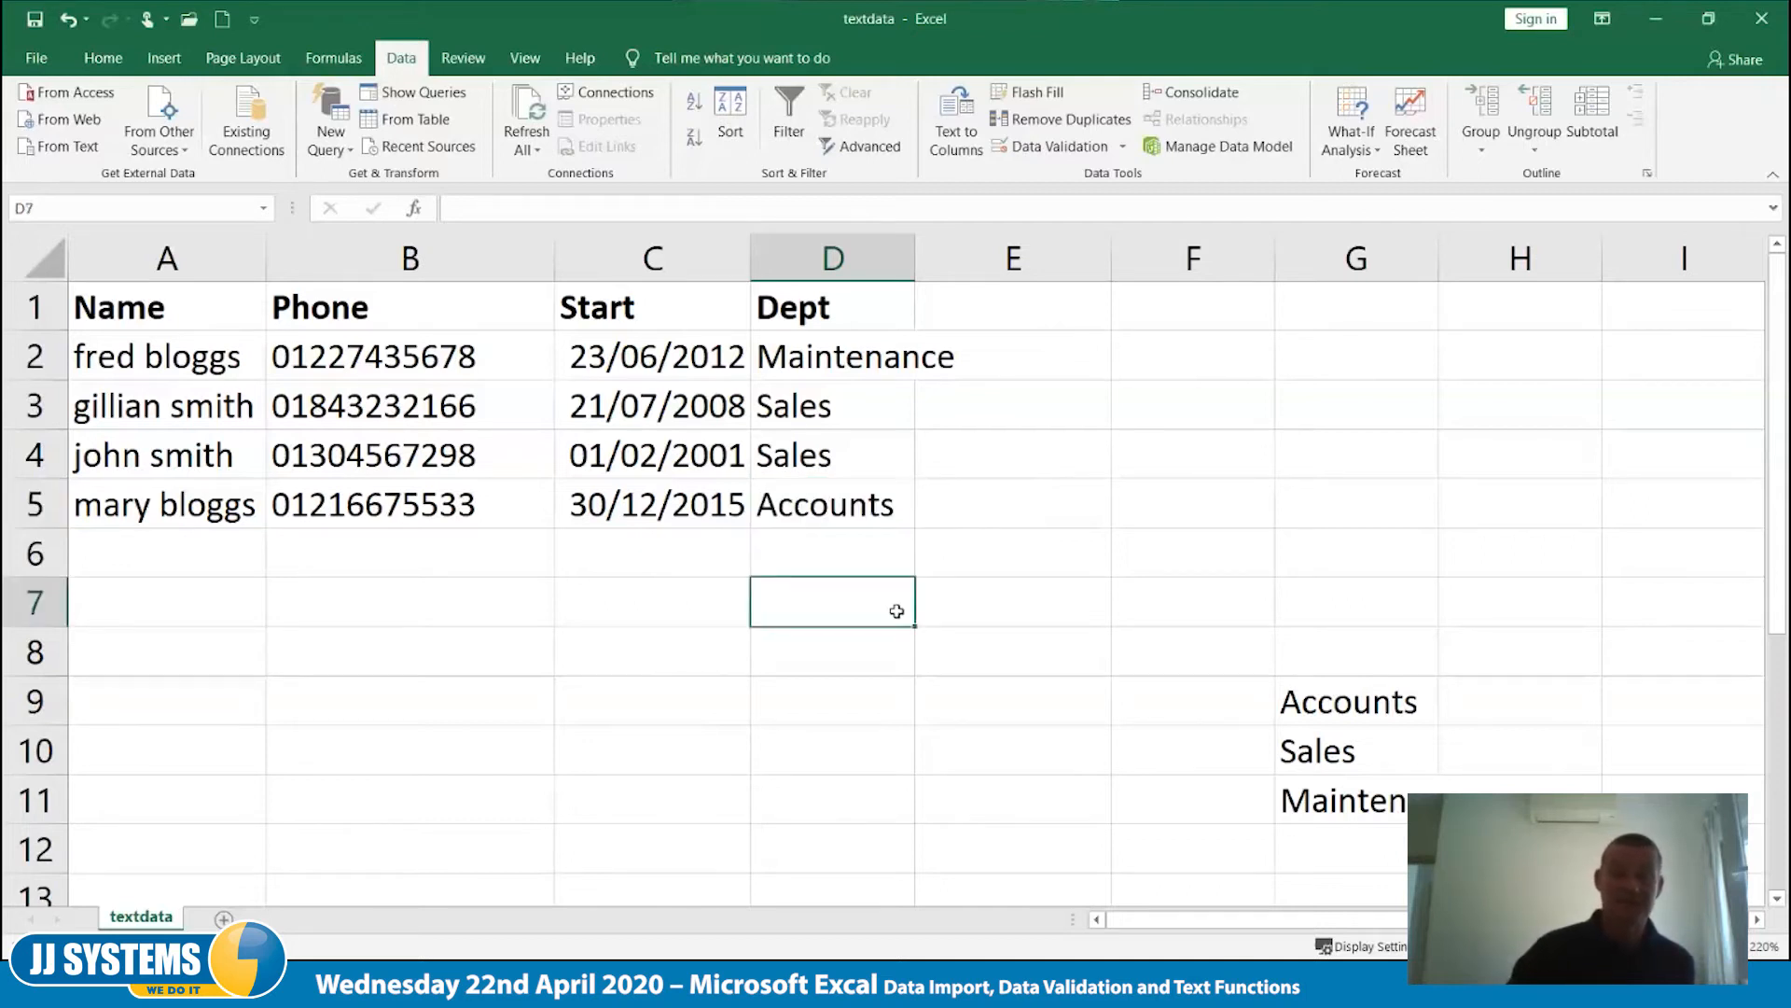
- Try entering Maintenance in cell D6 by autocomplete, and clear the cell again
{"action": "left_click", "coordinate": [828, 553]}
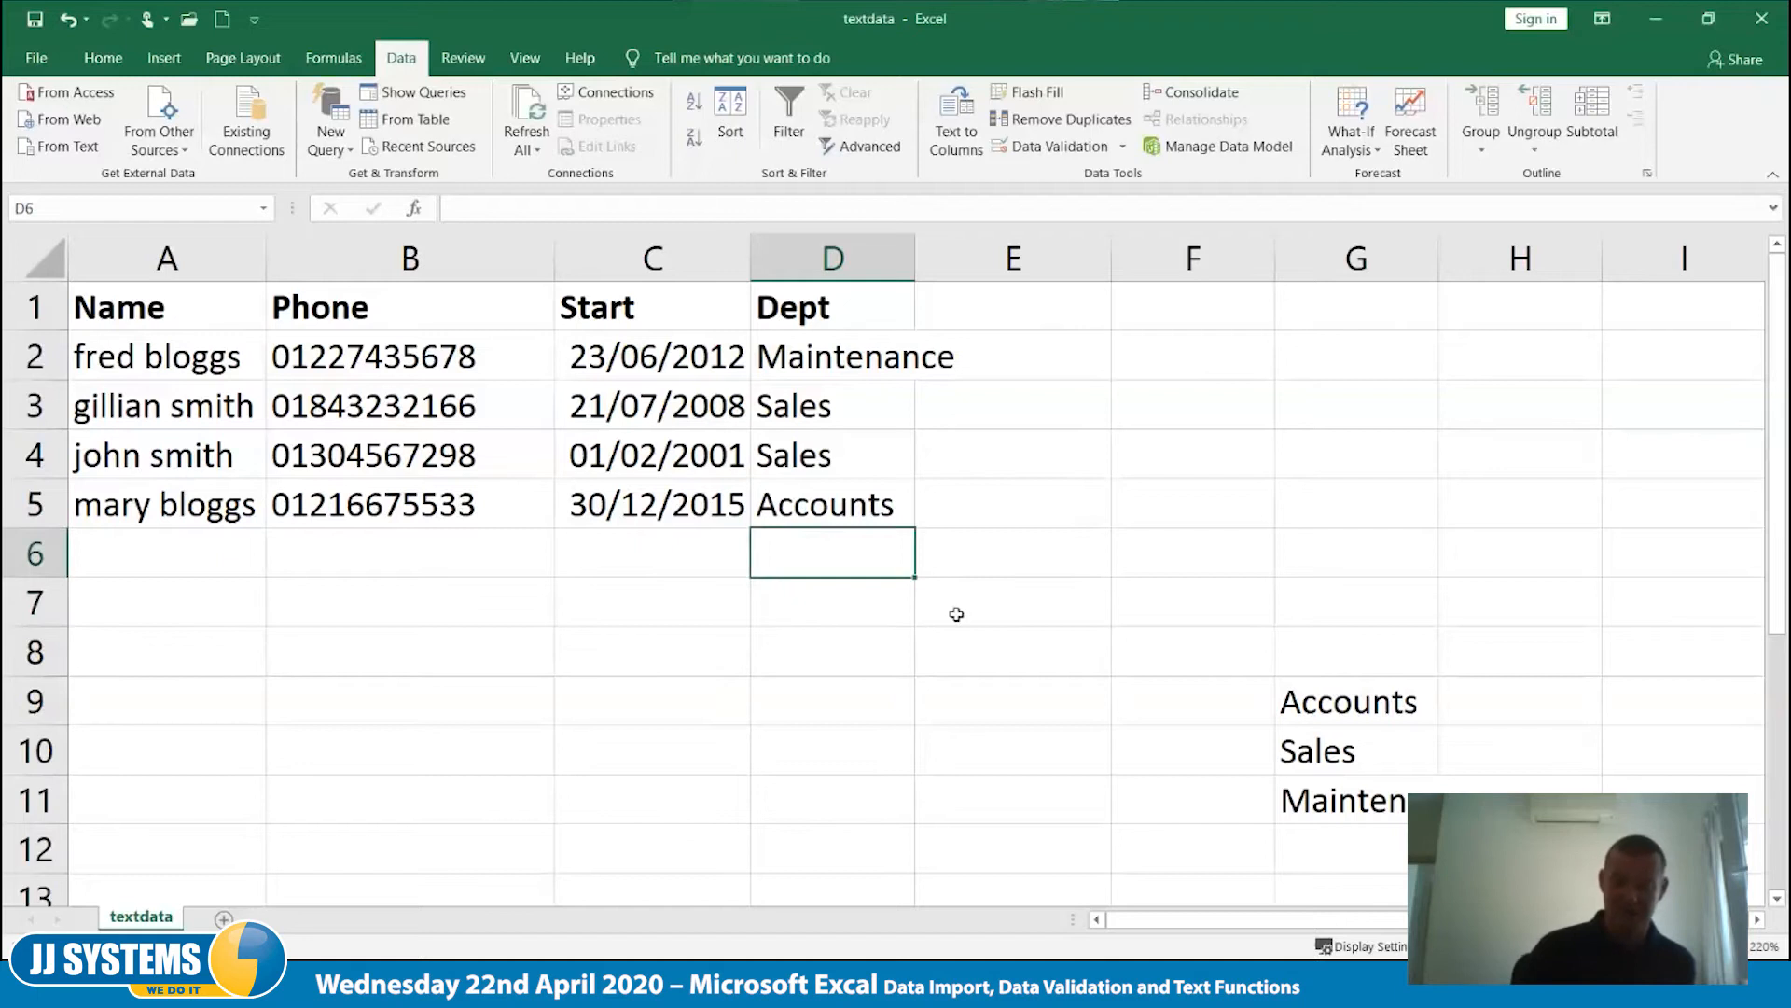
{"action": "type", "text": "m"}
{"action": "key", "text": "Tab"}
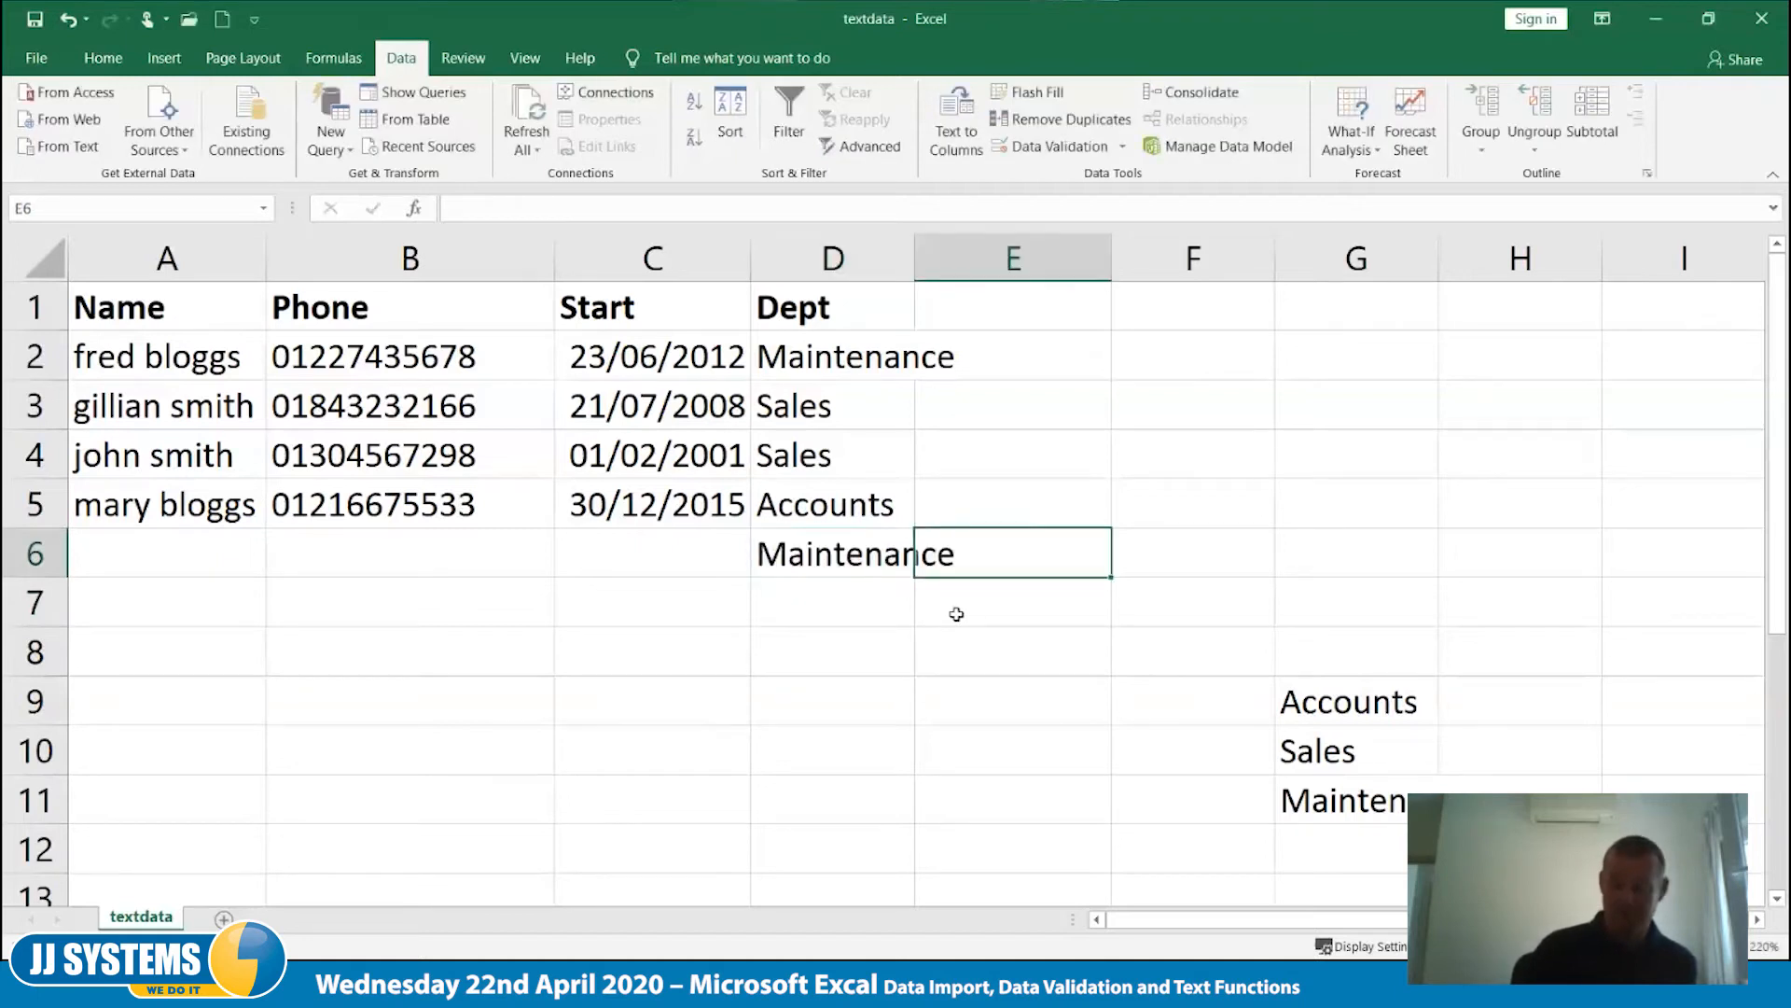
{"action": "key", "text": "Left"}
{"action": "key", "text": "Delete"}
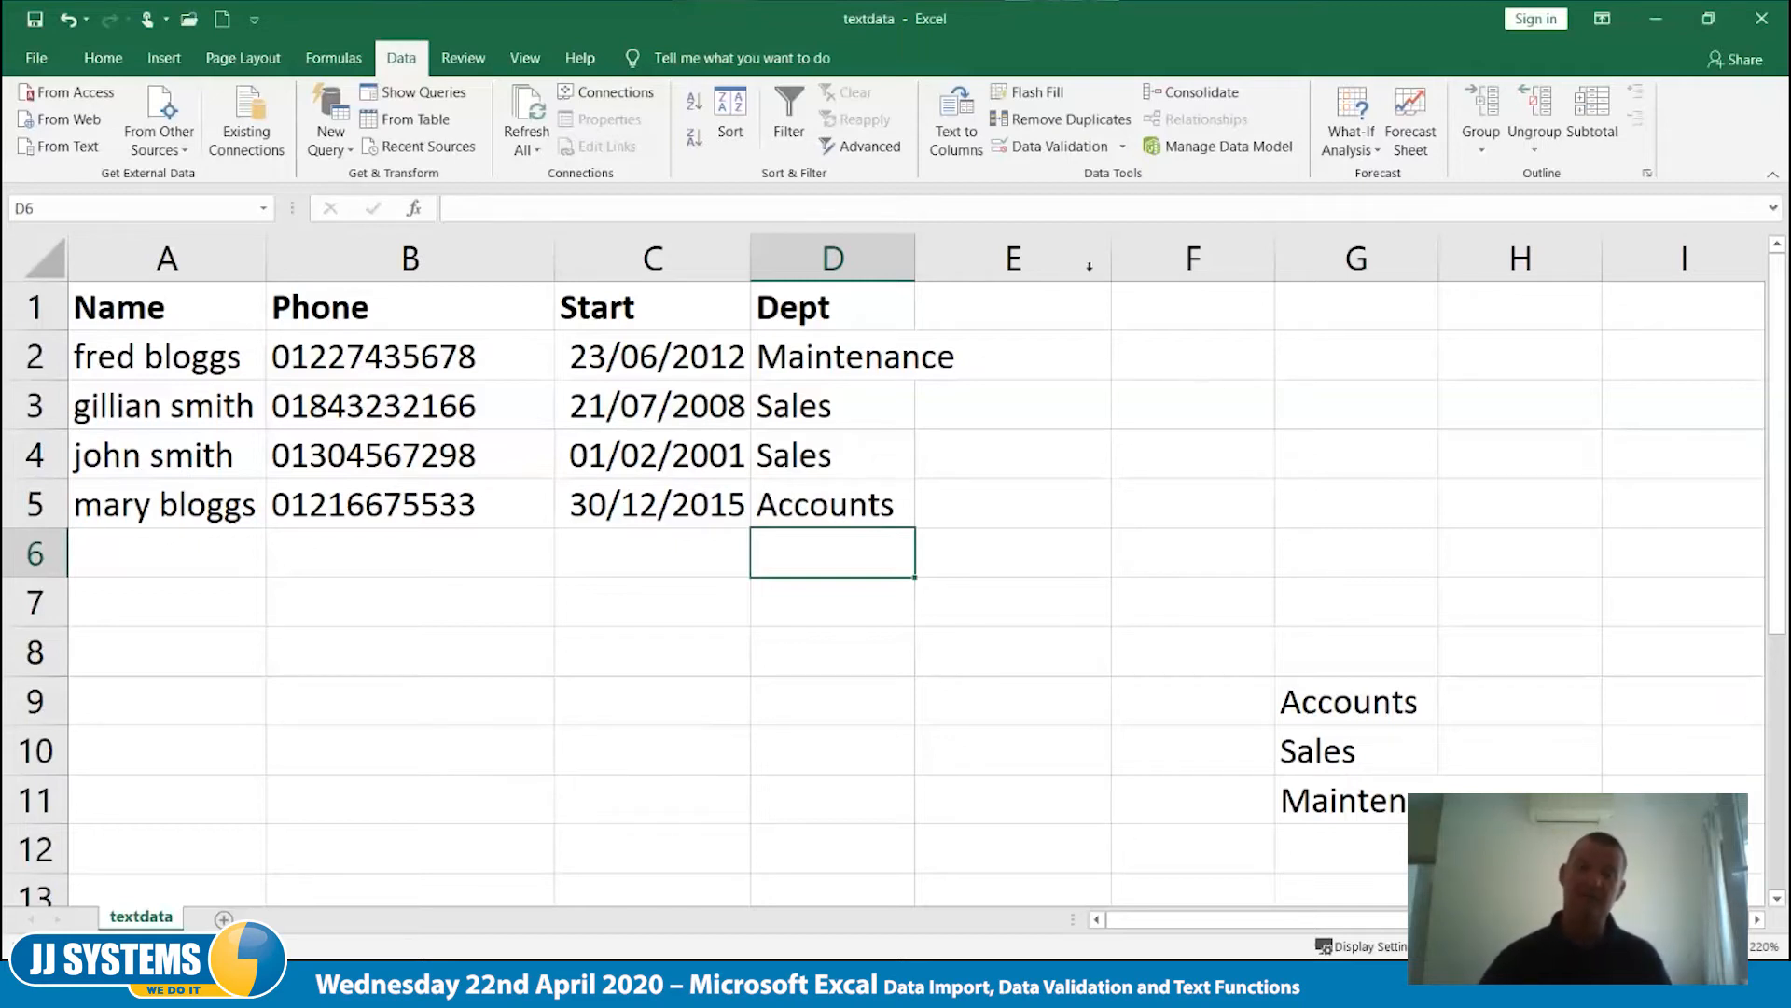
- Check the department choices offered by the drop-down list in cell D3, leaving the selection as it is
{"action": "left_click", "coordinate": [1057, 260]}
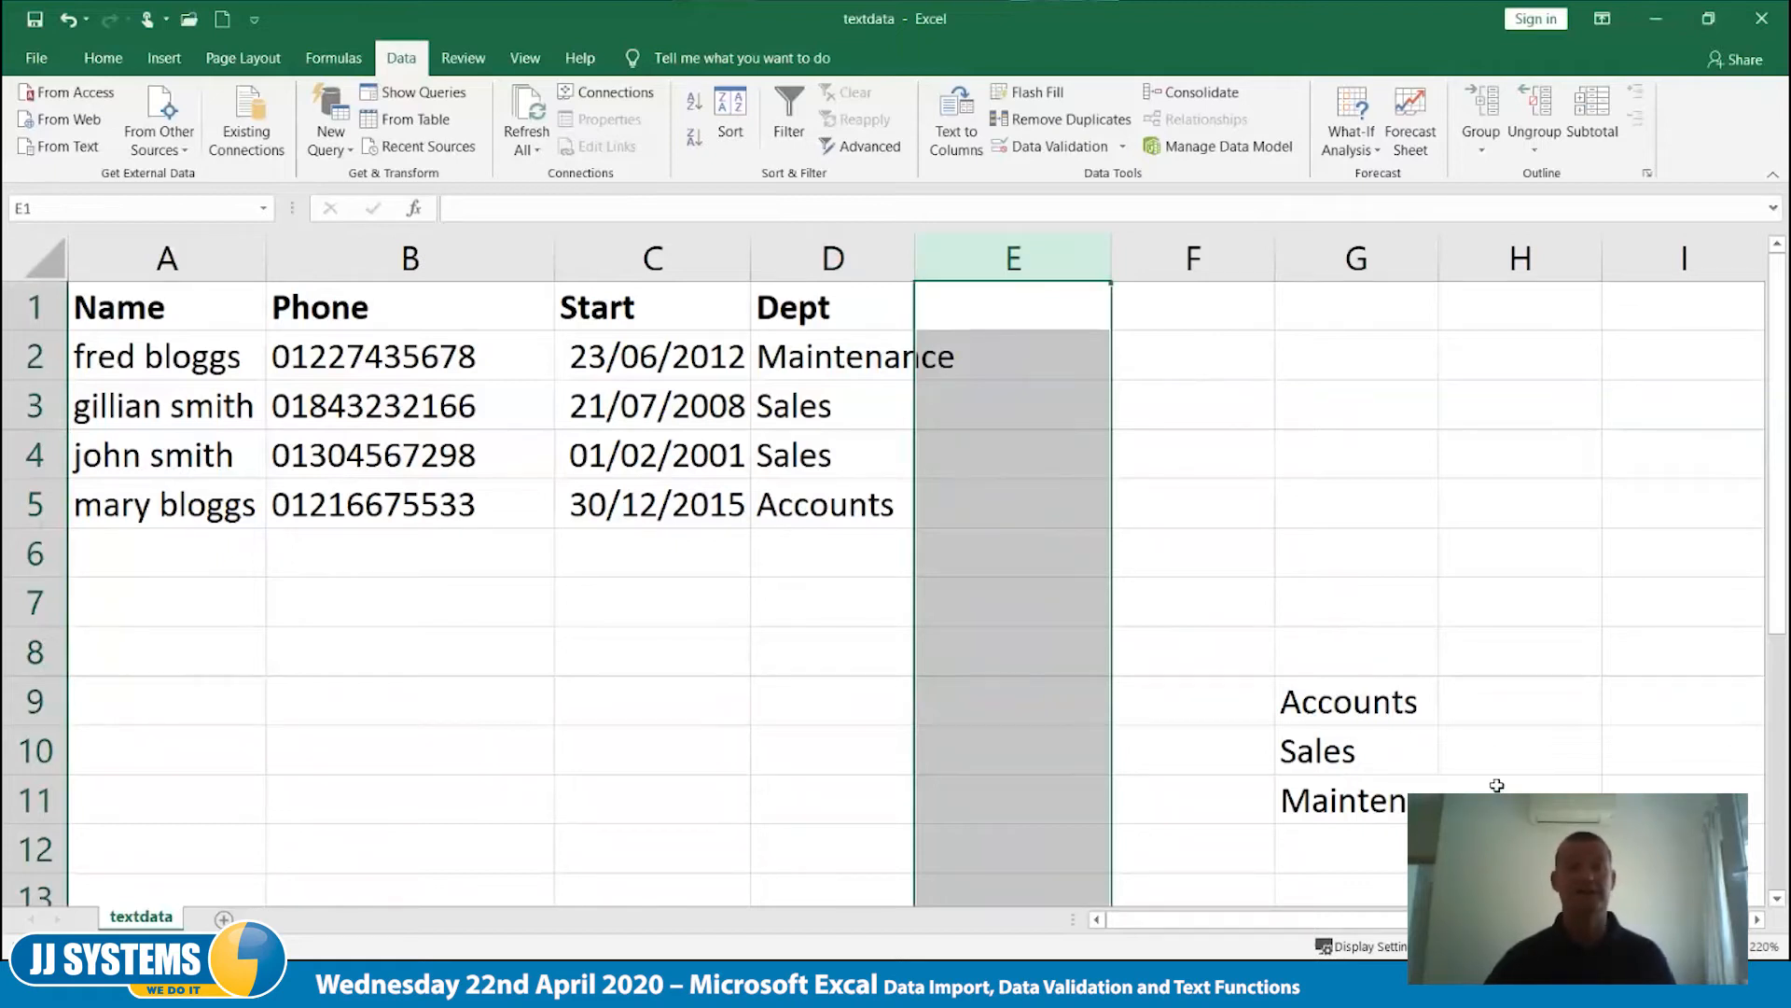
{"action": "left_click", "coordinate": [1041, 345]}
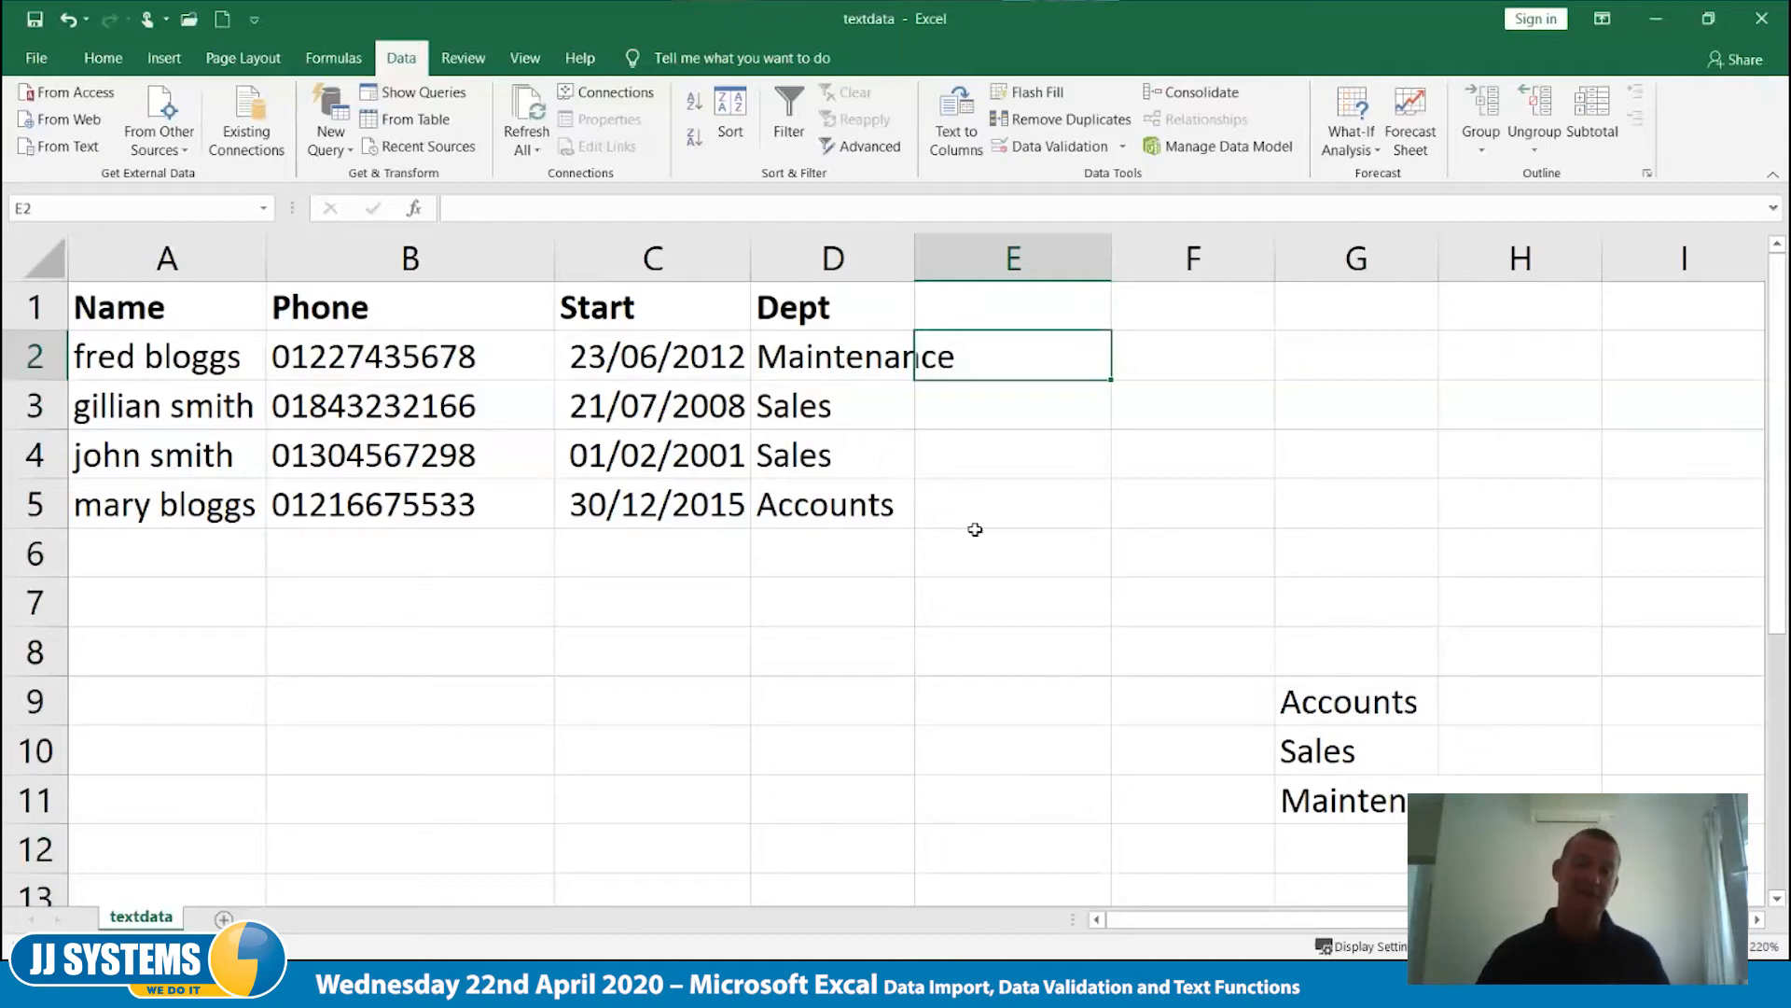
{"action": "left_click", "coordinate": [855, 368]}
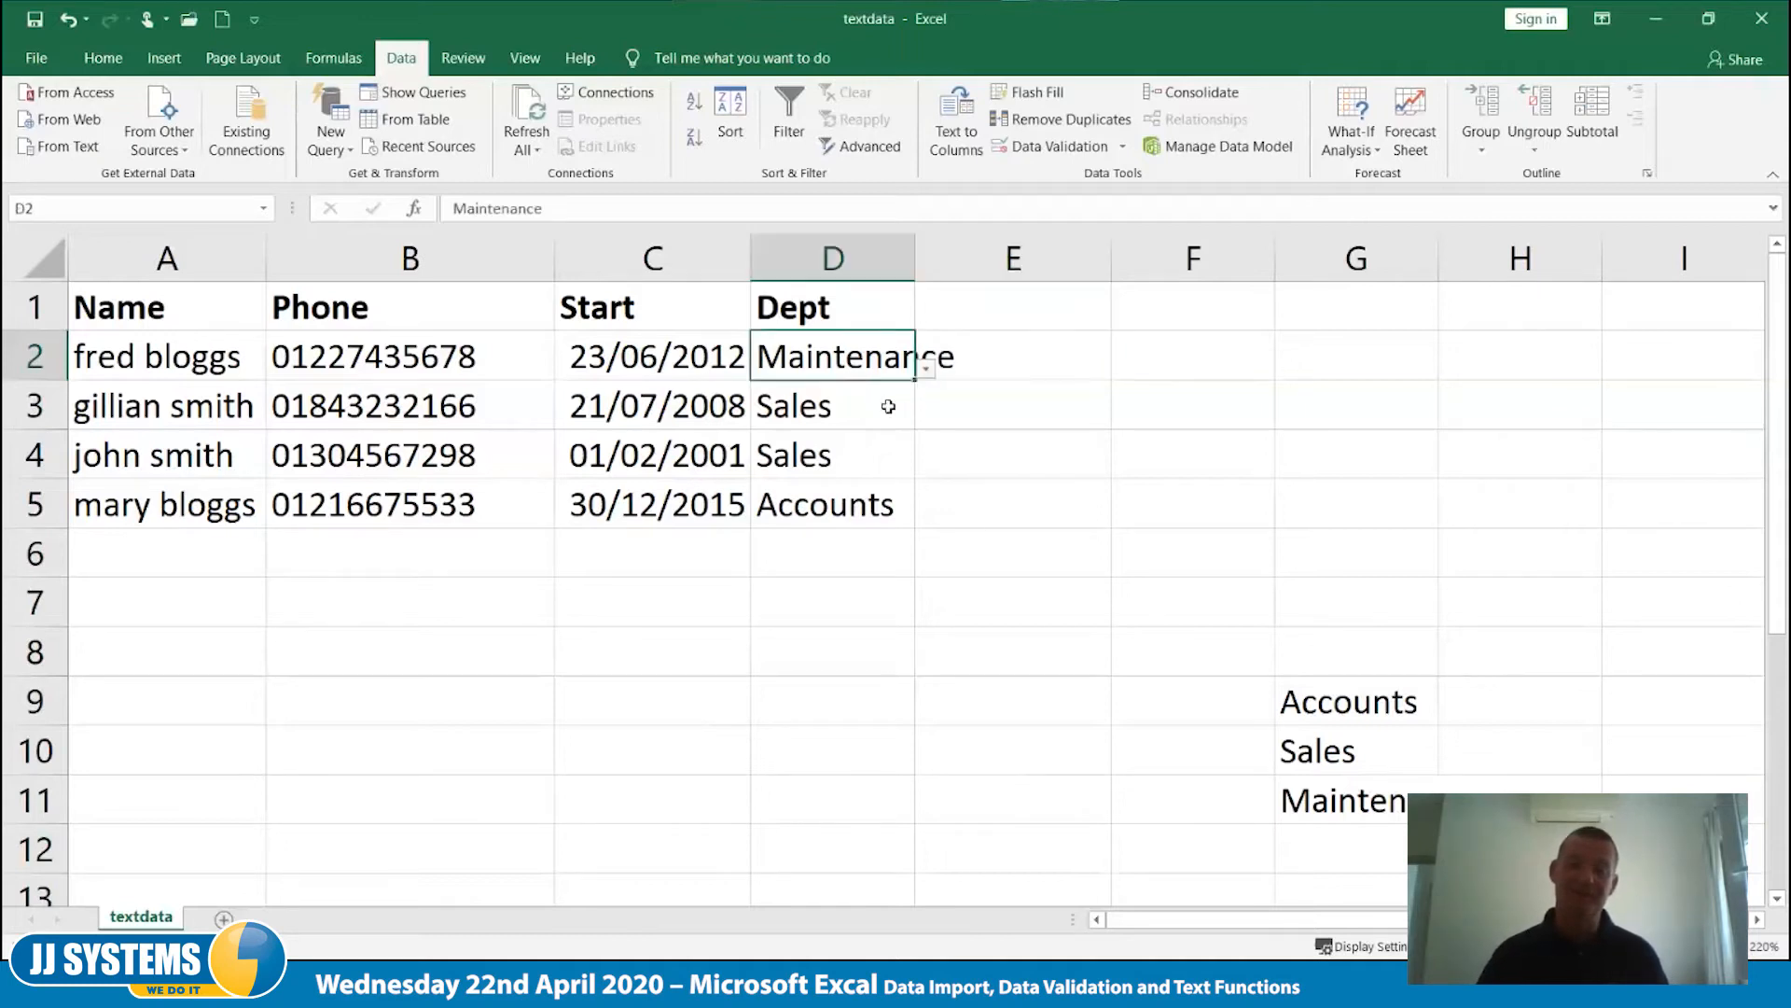
{"action": "left_click", "coordinate": [886, 404]}
{"action": "left_click", "coordinate": [925, 418]}
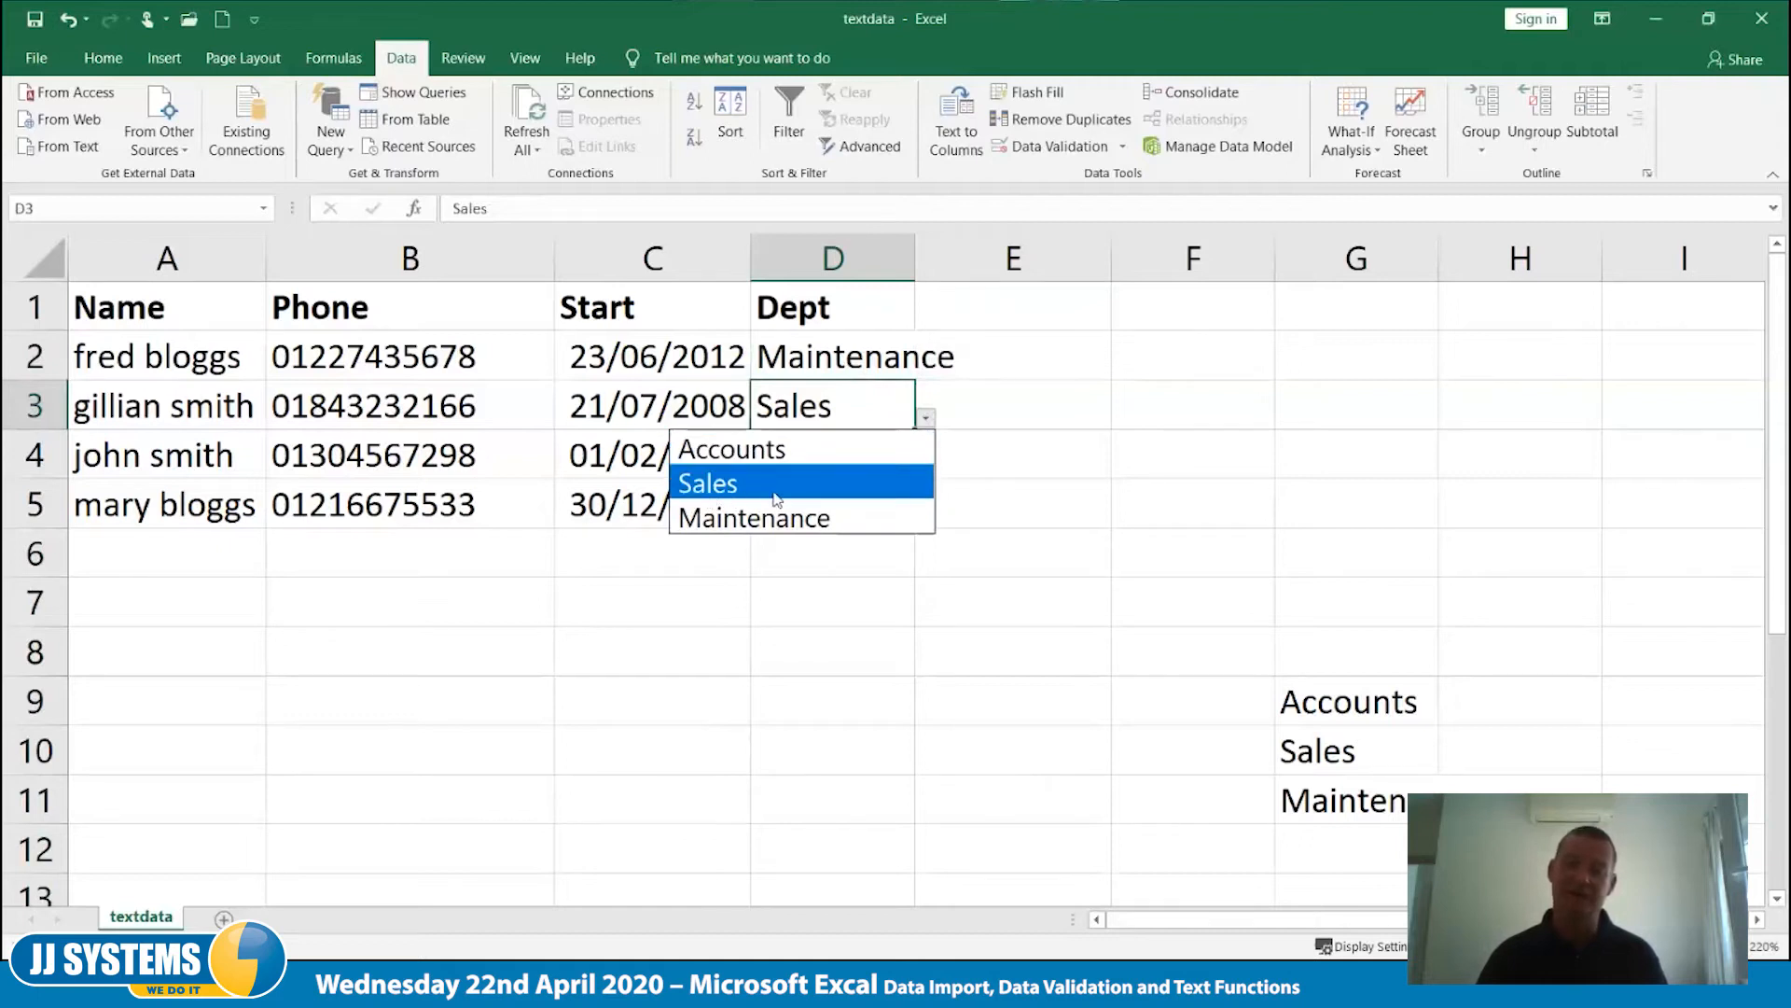
{"action": "left_click", "coordinate": [1025, 421]}
{"action": "left_click", "coordinate": [1054, 367]}
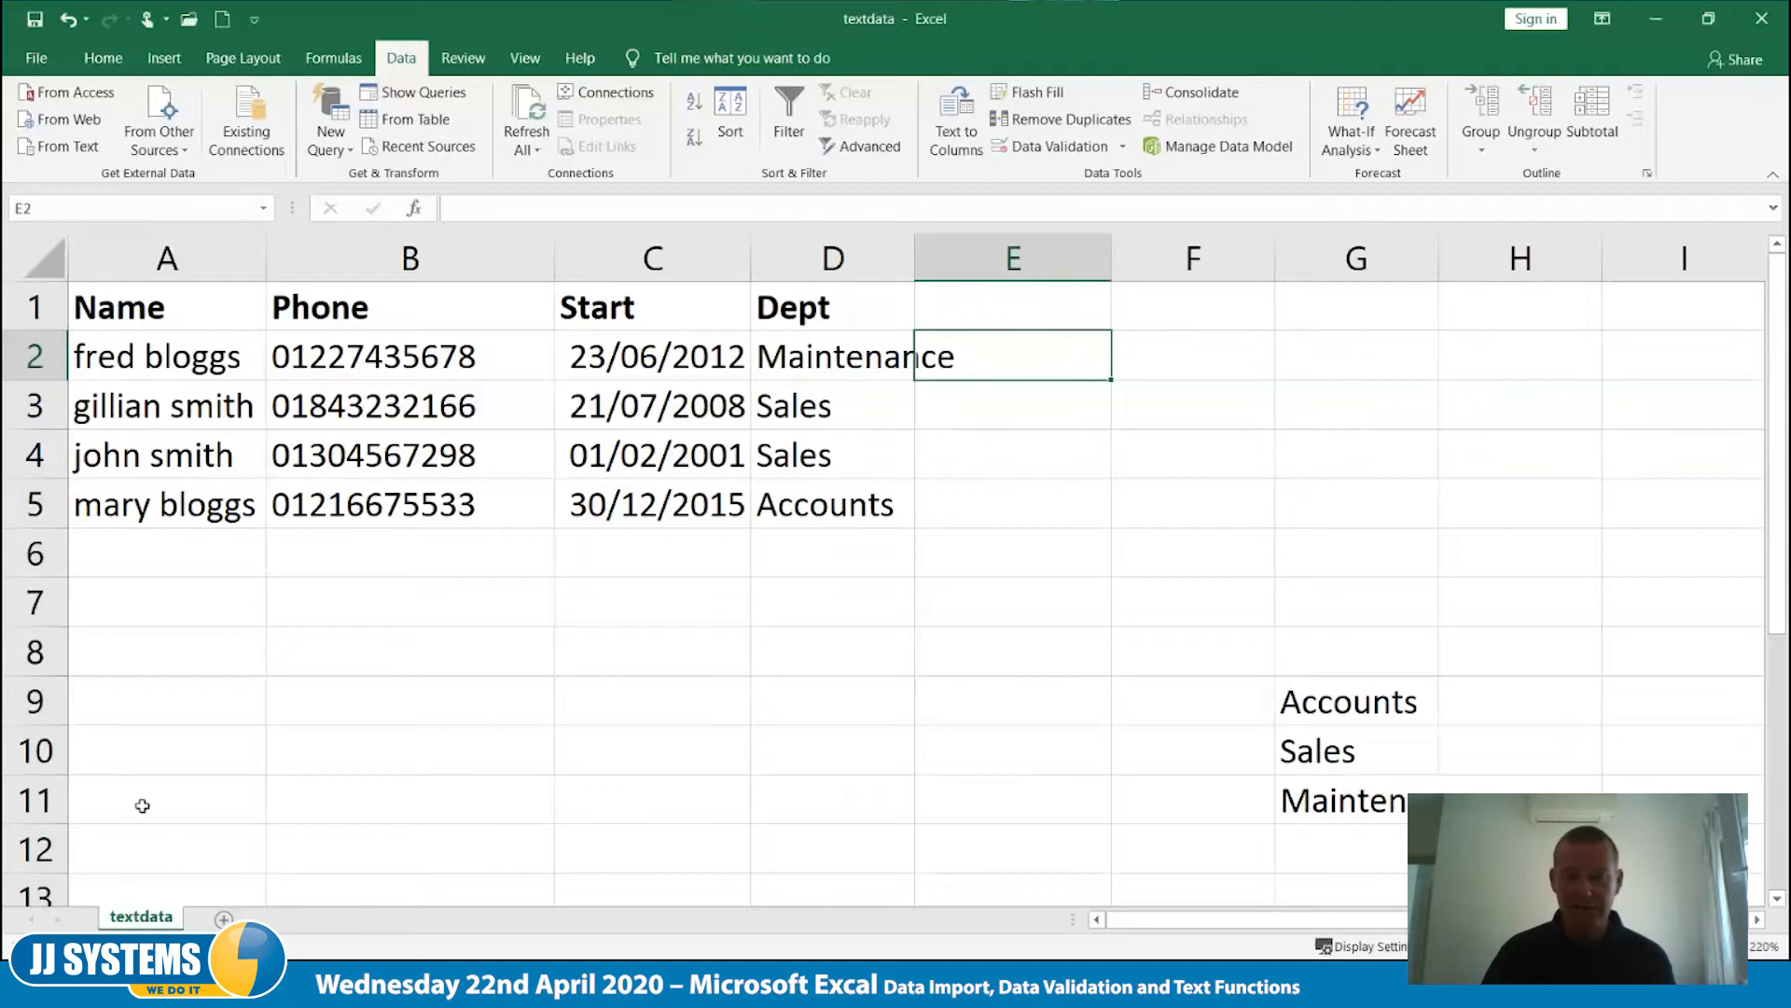
- Shorten the Maintenance entry in cell G11 of the department list to Maint
{"action": "left_click", "coordinate": [1314, 803]}
{"action": "left_click", "coordinate": [491, 209]}
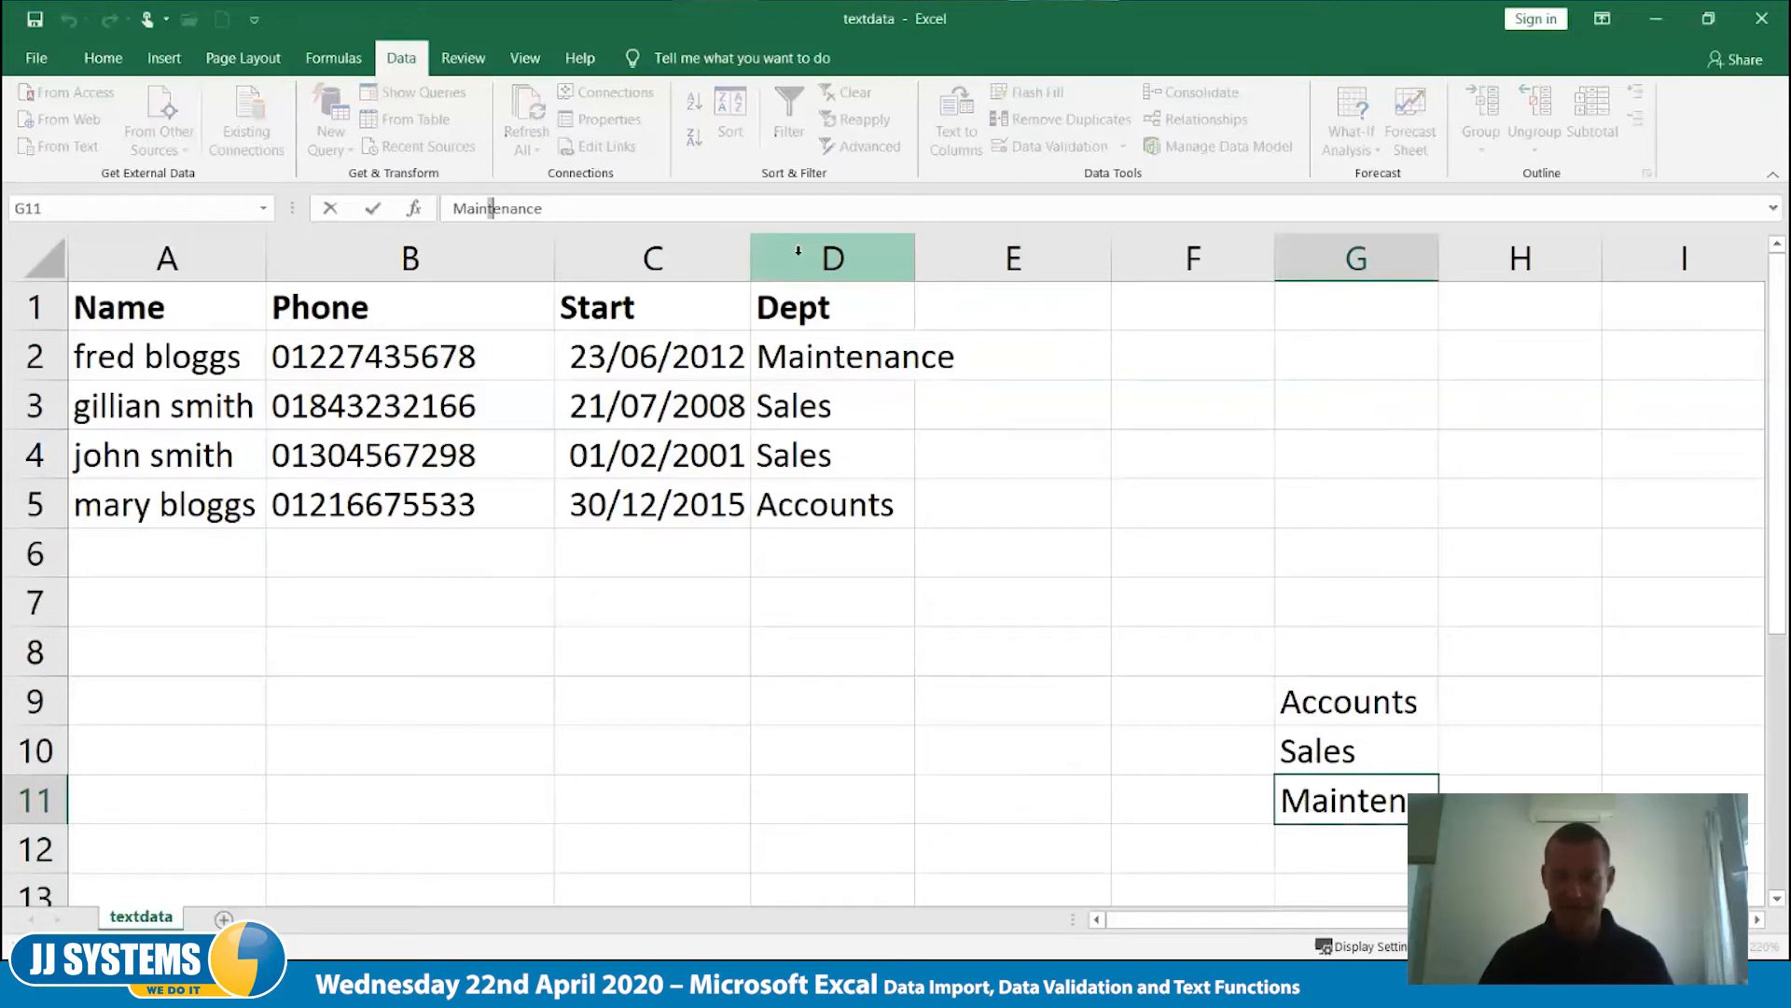
{"action": "key", "text": "Escape"}
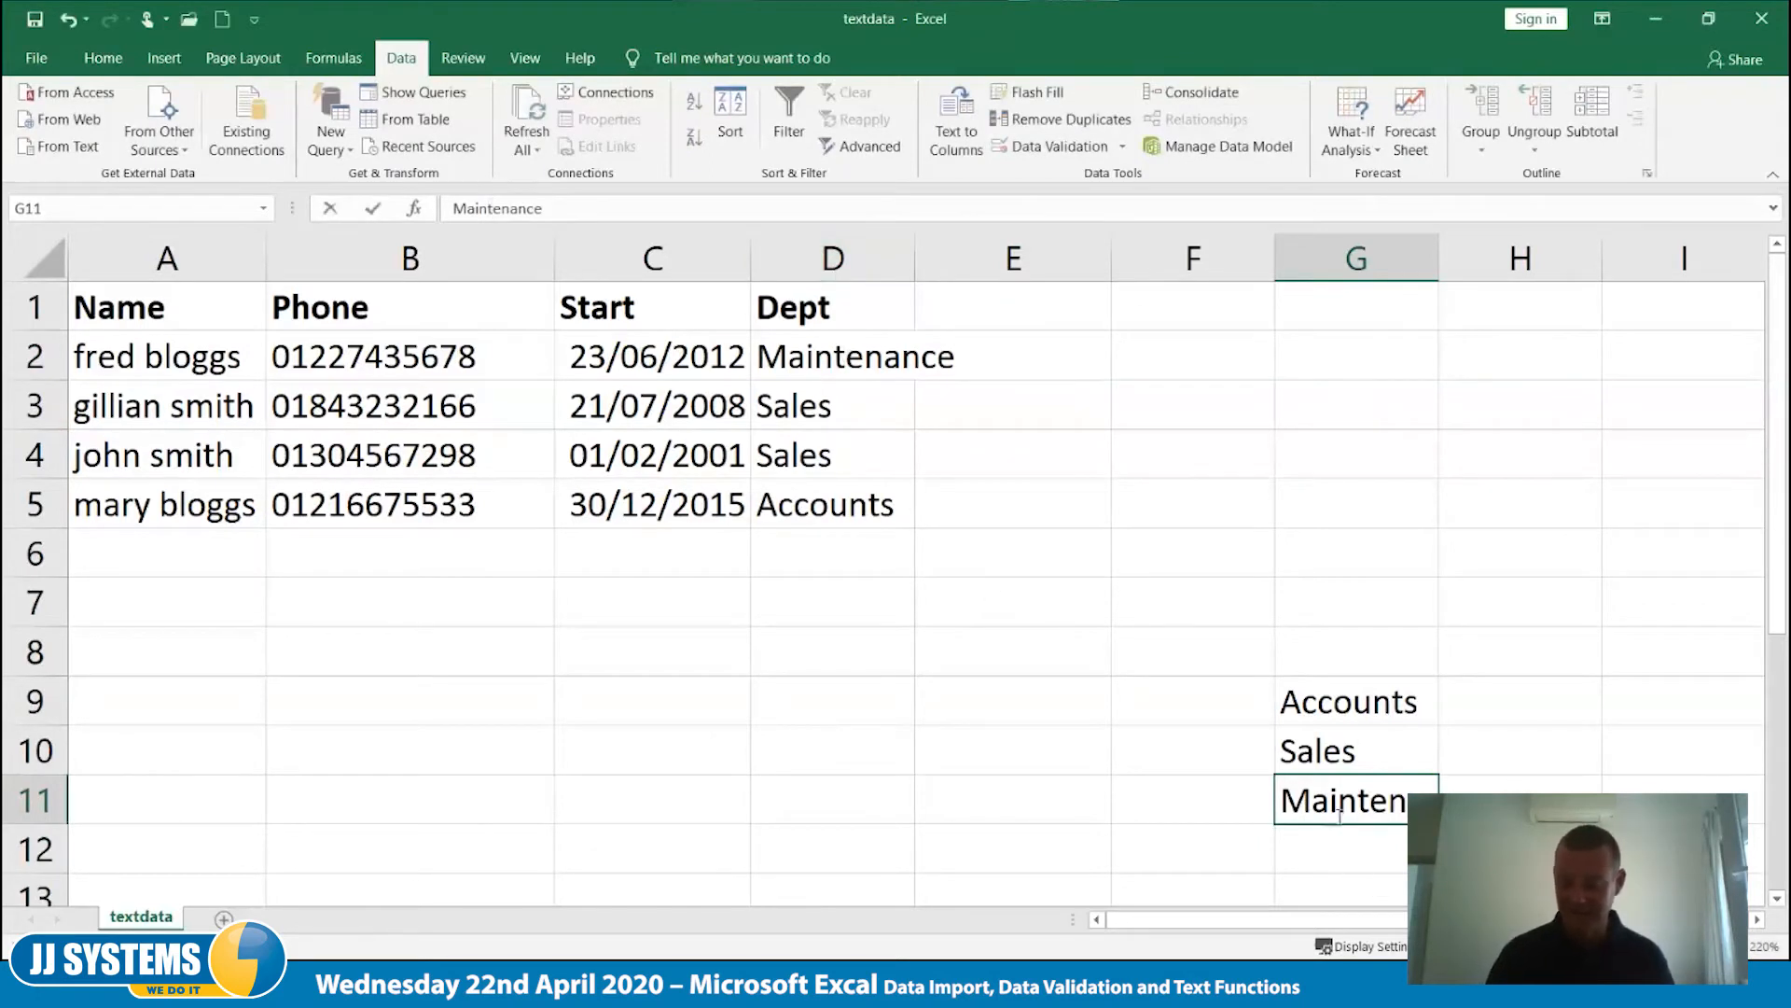
{"action": "double_click", "coordinate": [1340, 811]}
{"action": "key", "text": "End"}
{"action": "key", "text": "BackSpace"}
{"action": "key", "text": "BackSpace"}
{"action": "key", "text": "BackSpace"}
{"action": "key", "text": "BackSpace"}
{"action": "key", "text": "BackSpace"}
{"action": "key", "text": "BackSpace"}
{"action": "key", "text": "BackSpace"}
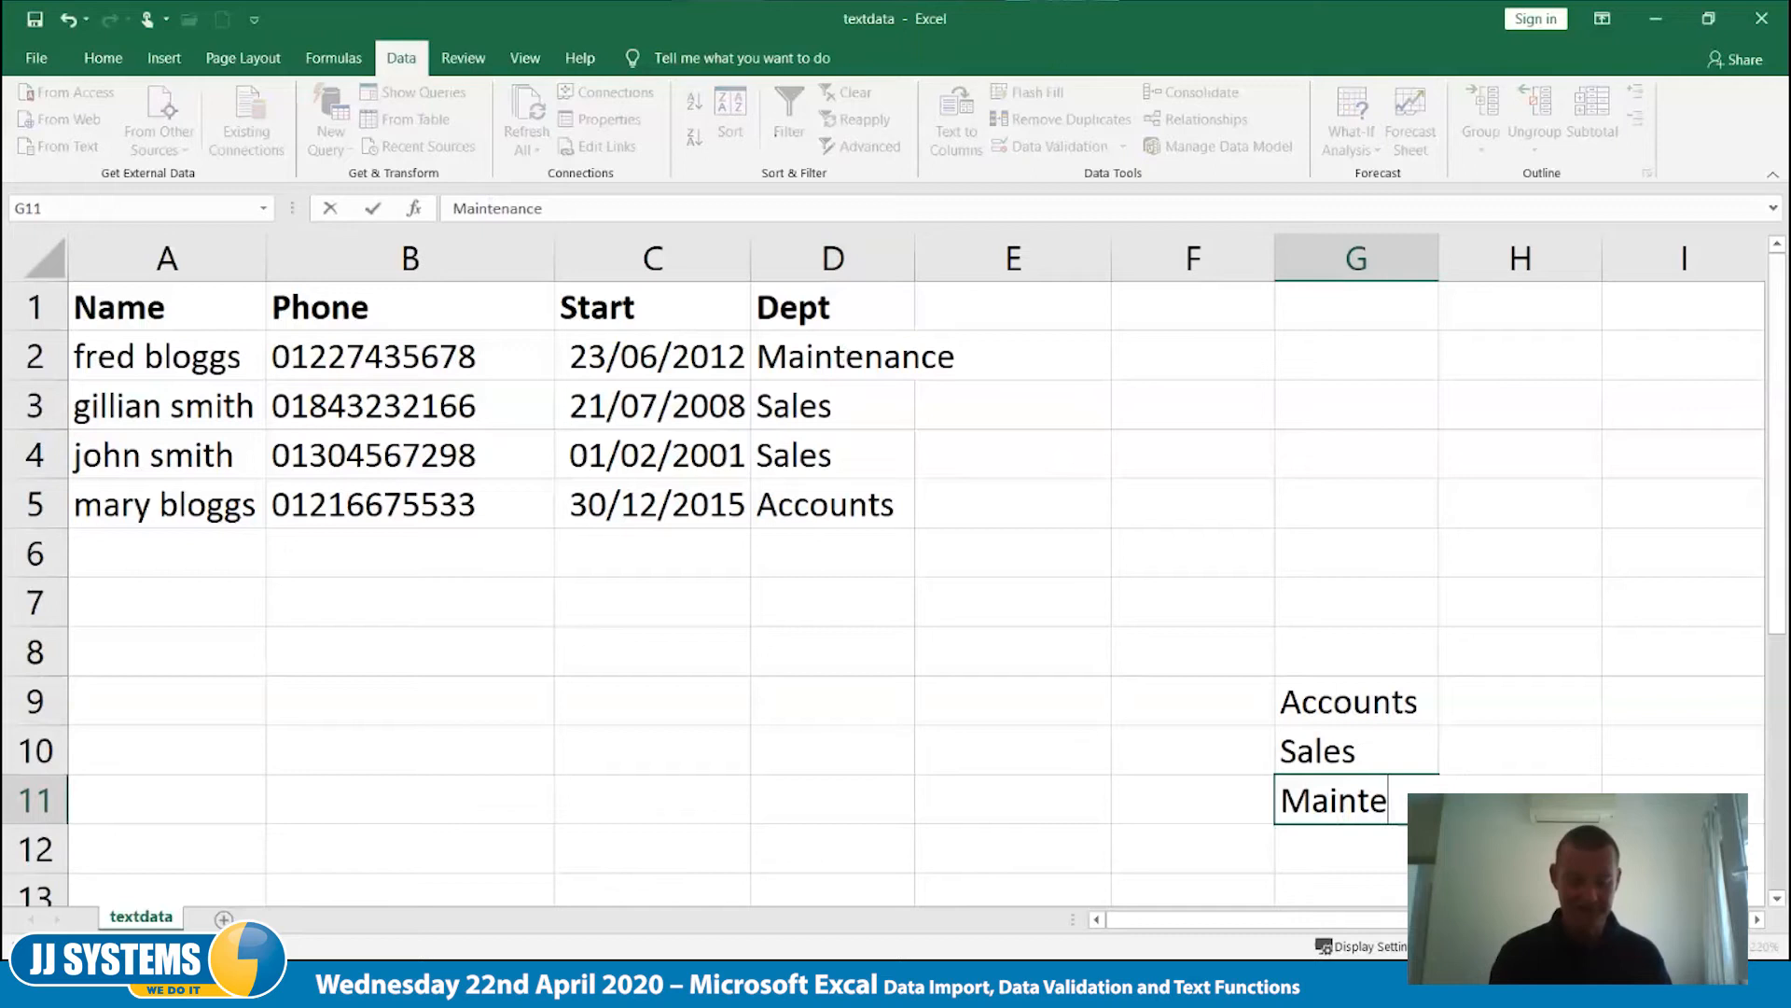
{"action": "type", "text": "t"}
{"action": "key", "text": "Tab"}
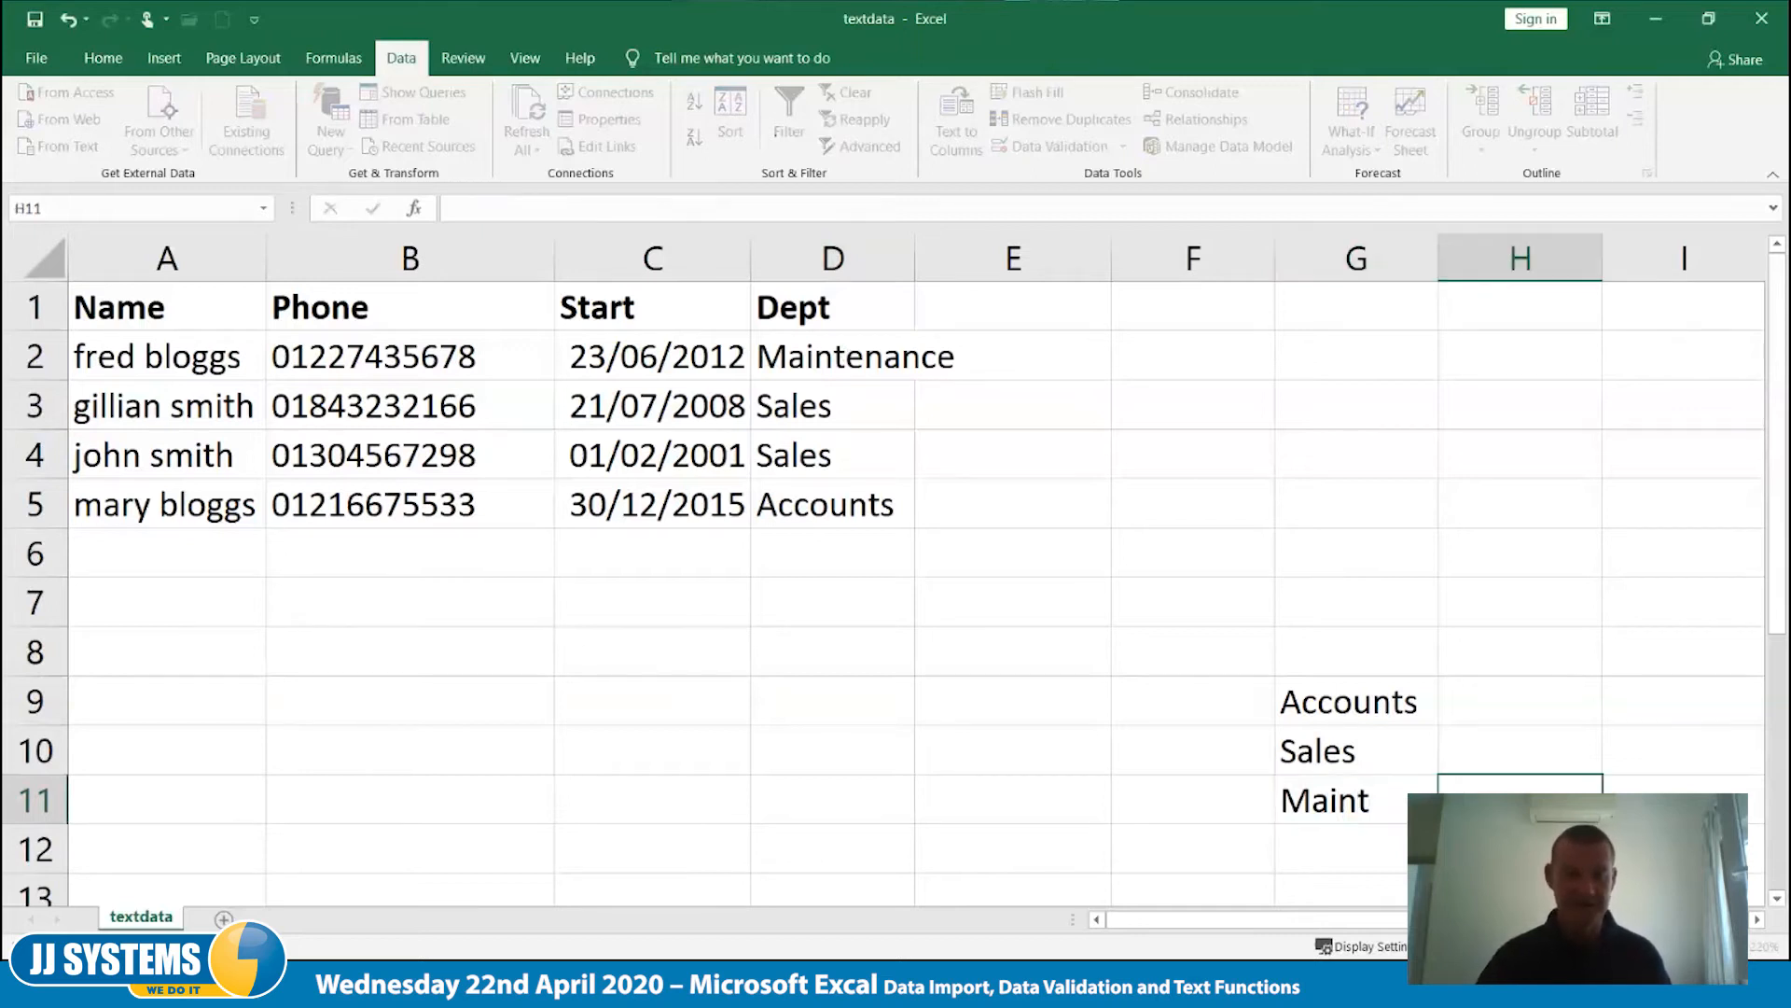
- Insert a new row above row 11 and enter Marketing in cell G11 of the department list
{"action": "left_click", "coordinate": [56, 787]}
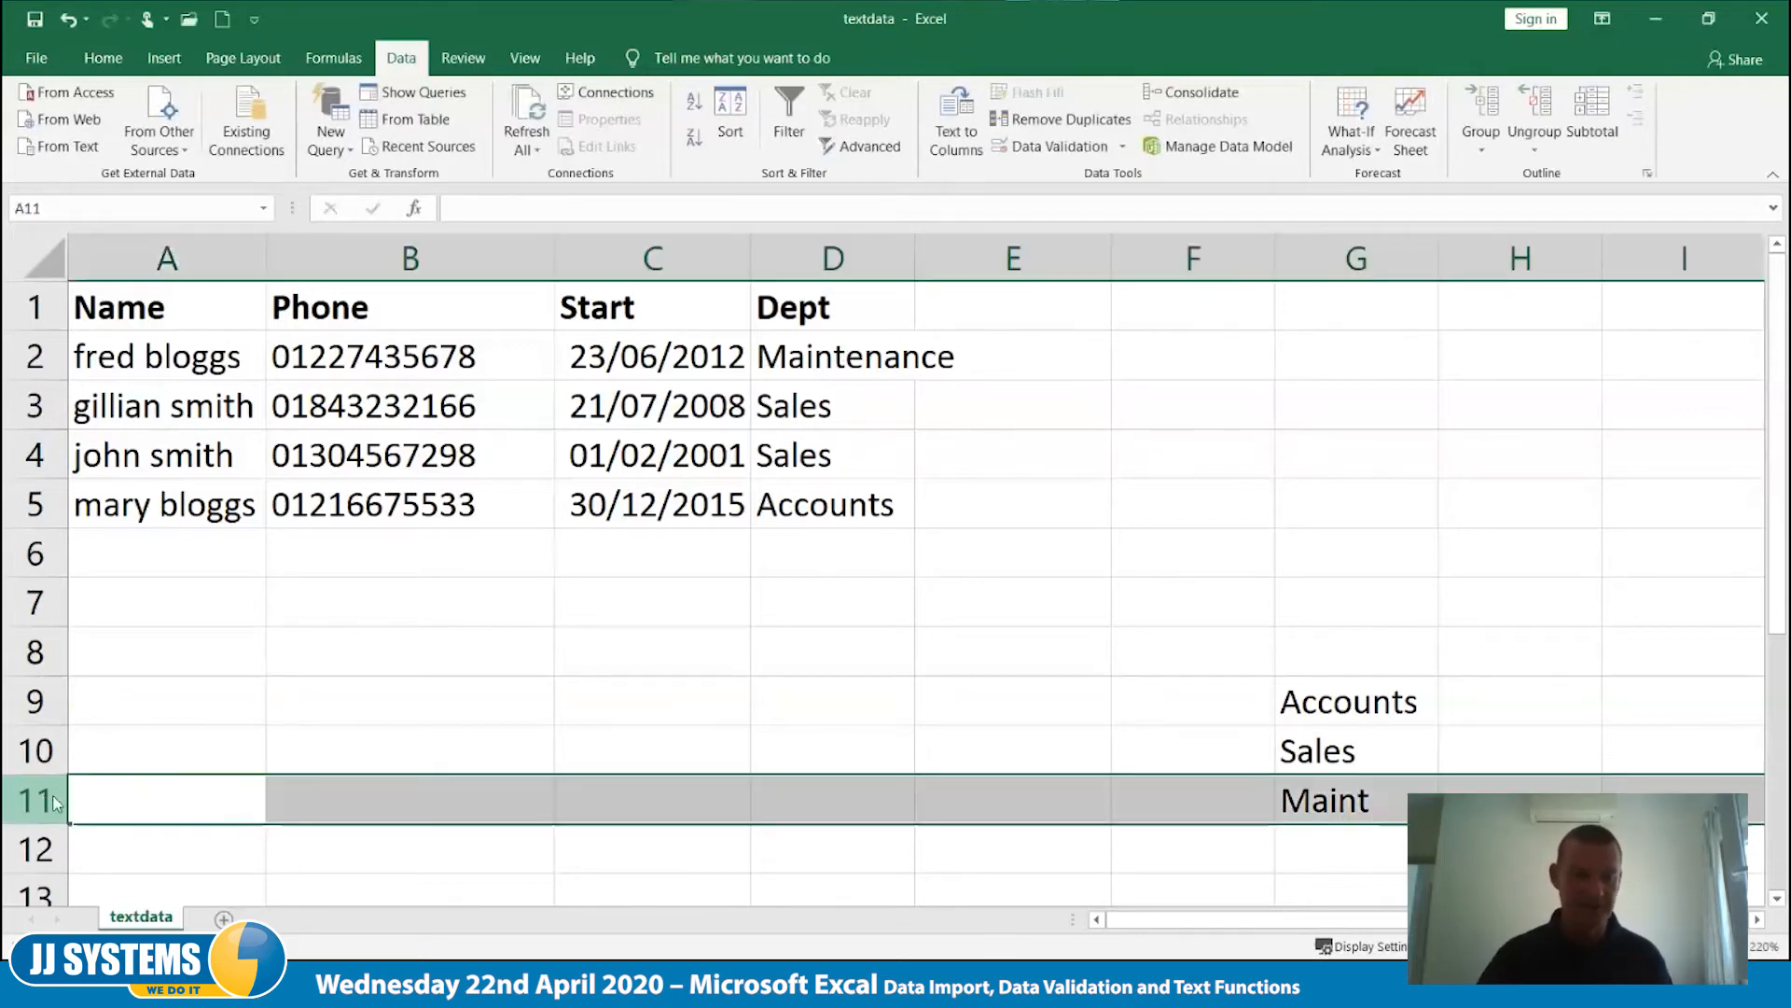
{"action": "right_click", "coordinate": [56, 792]}
{"action": "left_click", "coordinate": [103, 612]}
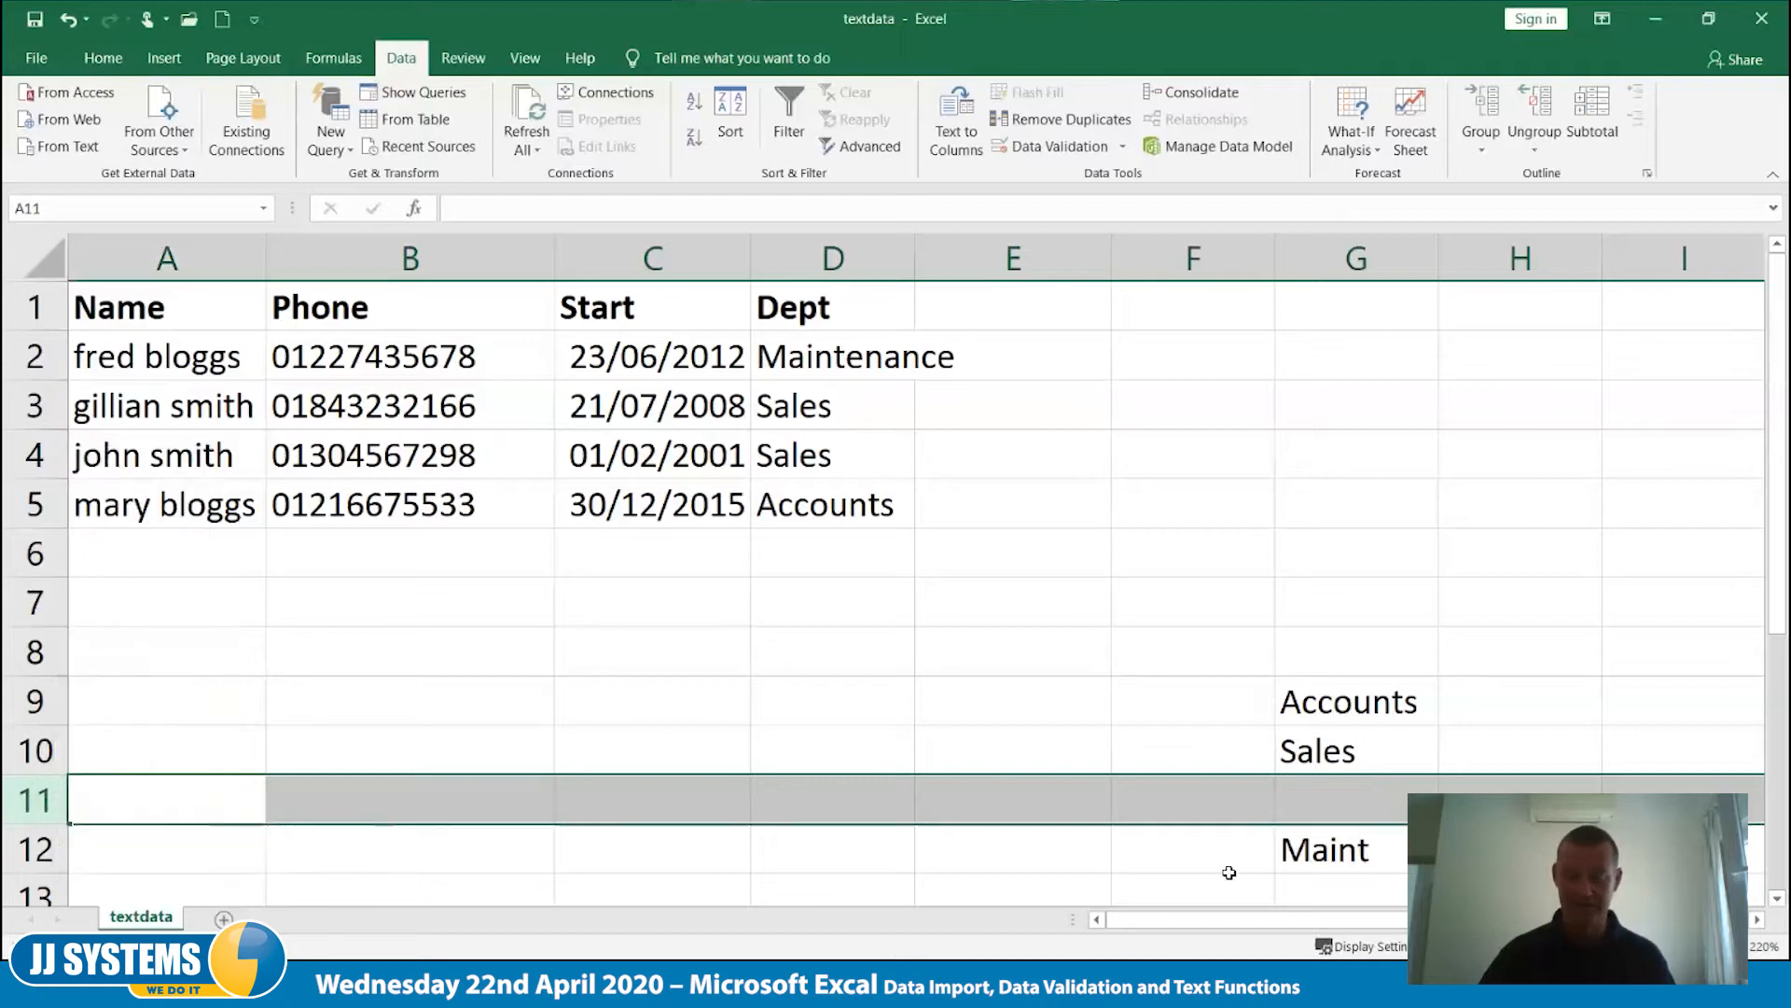
{"action": "left_click", "coordinate": [1343, 795]}
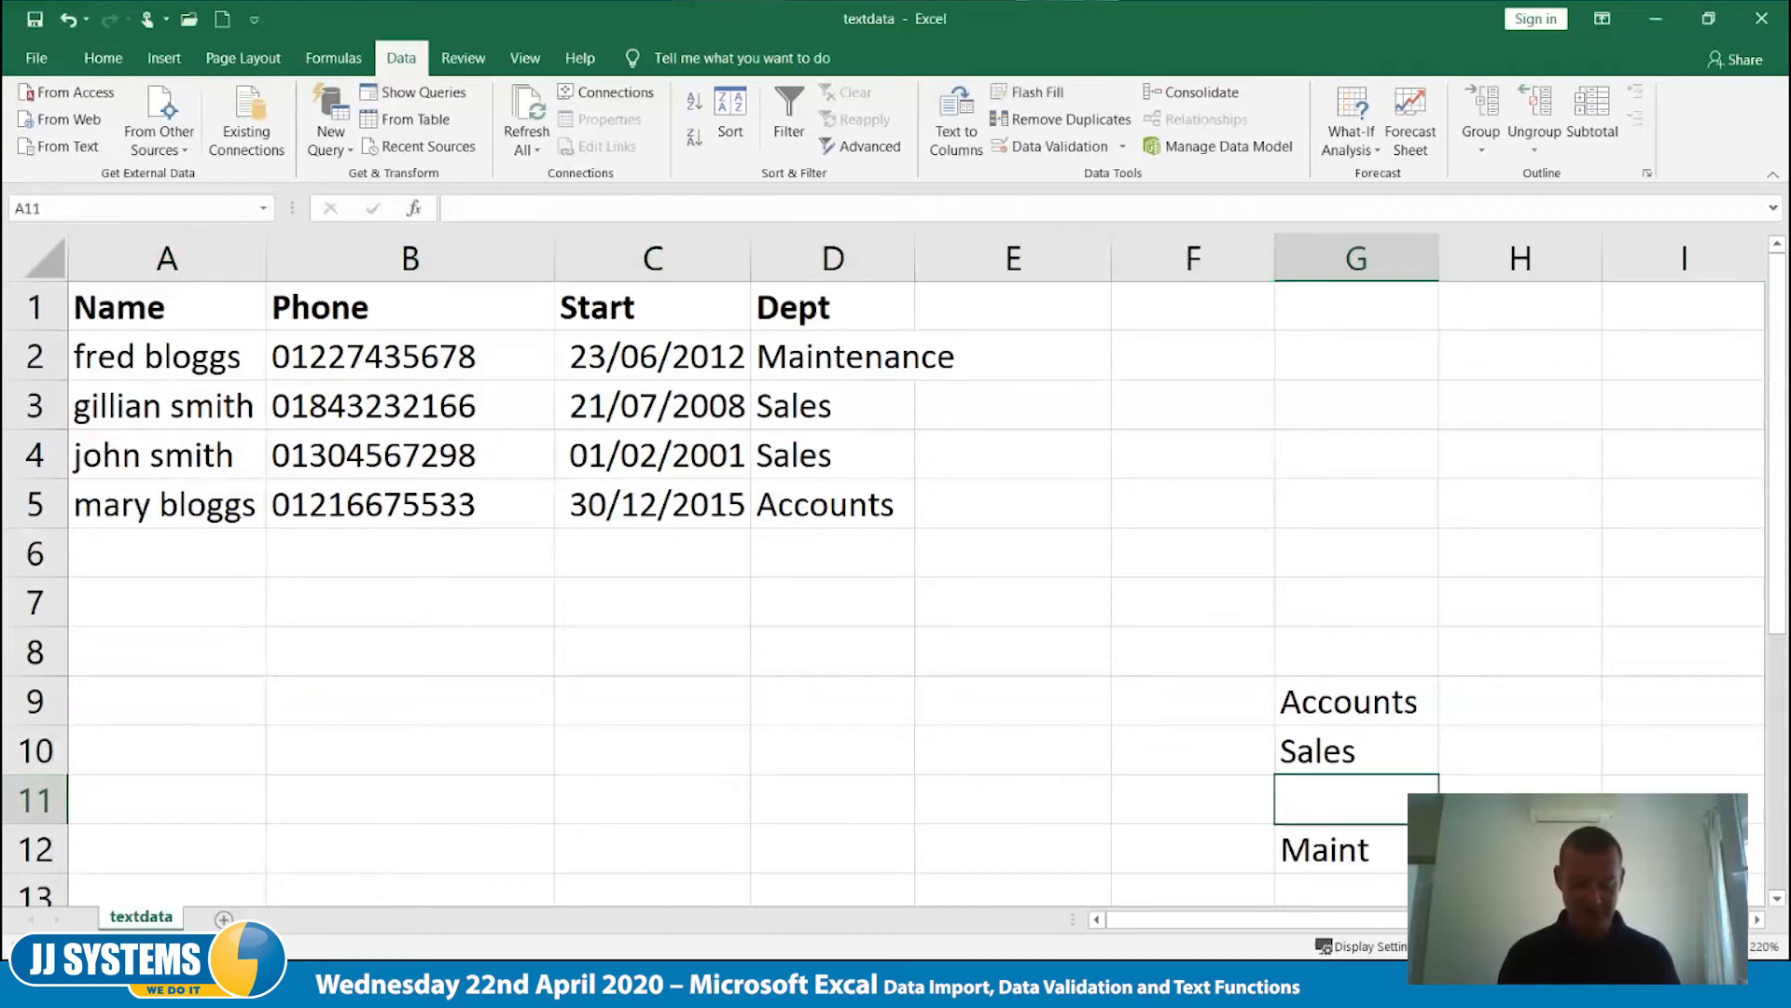
{"action": "type", "text": "Marketing"}
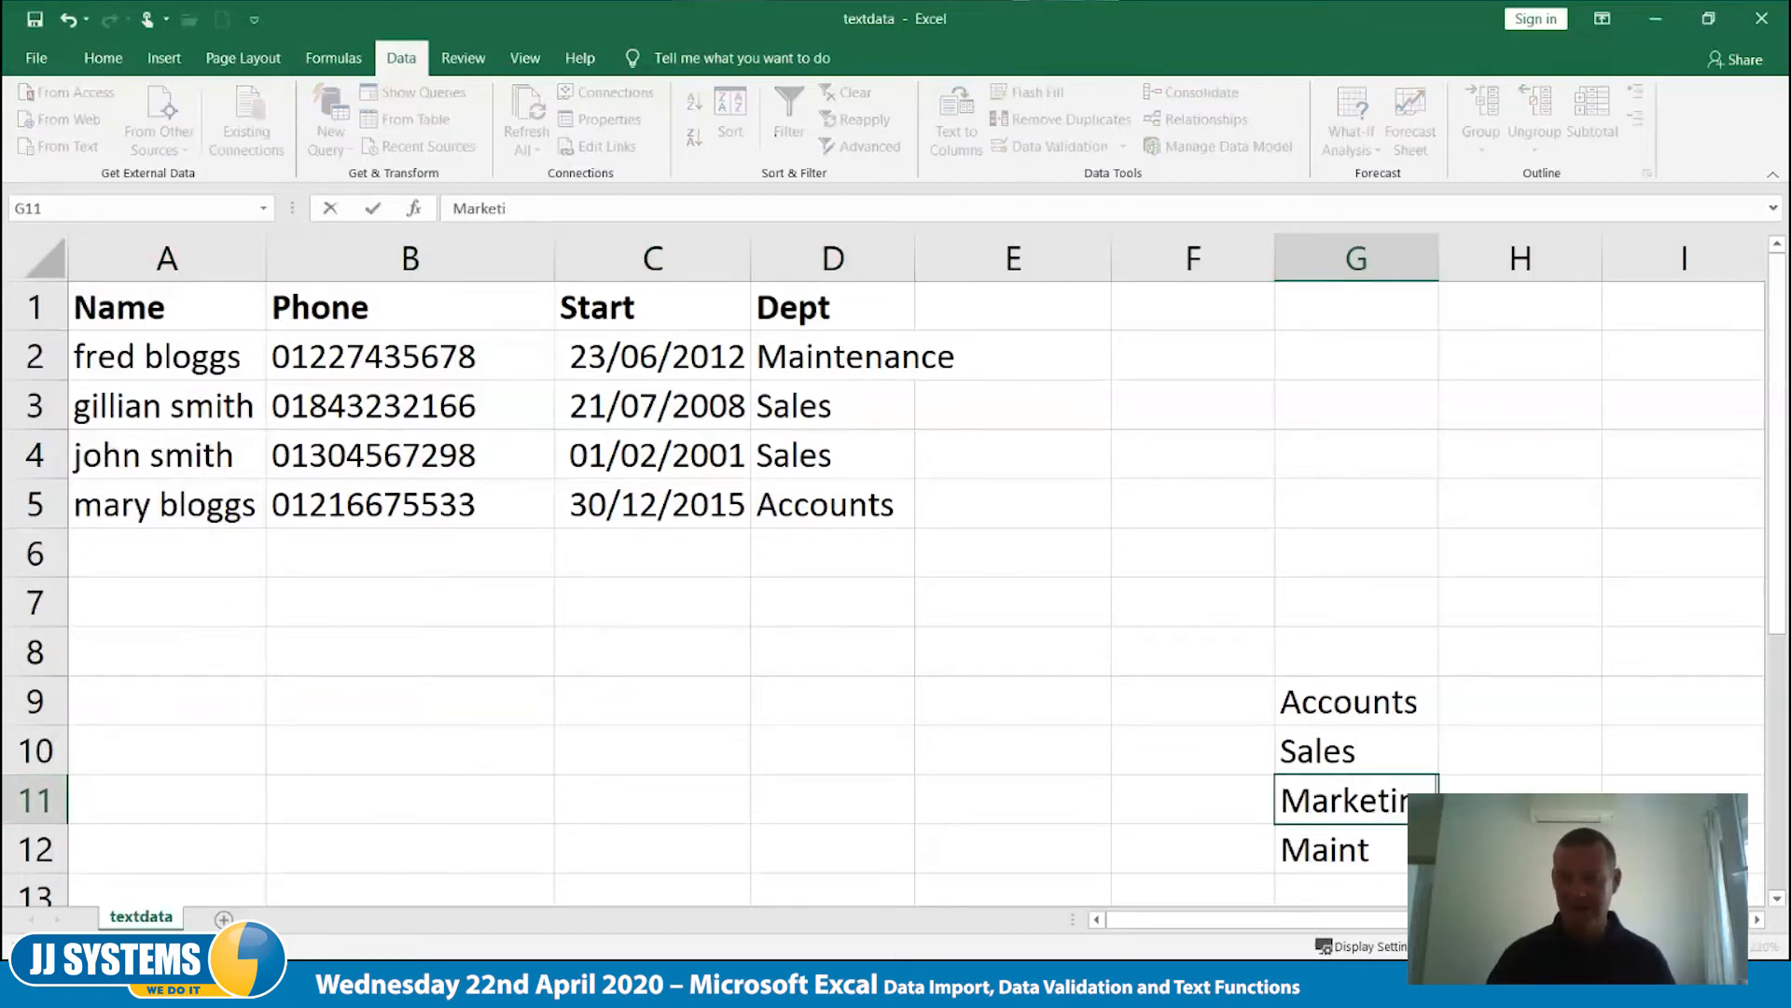
{"action": "key", "text": "Tab"}
{"action": "key", "text": "Down"}
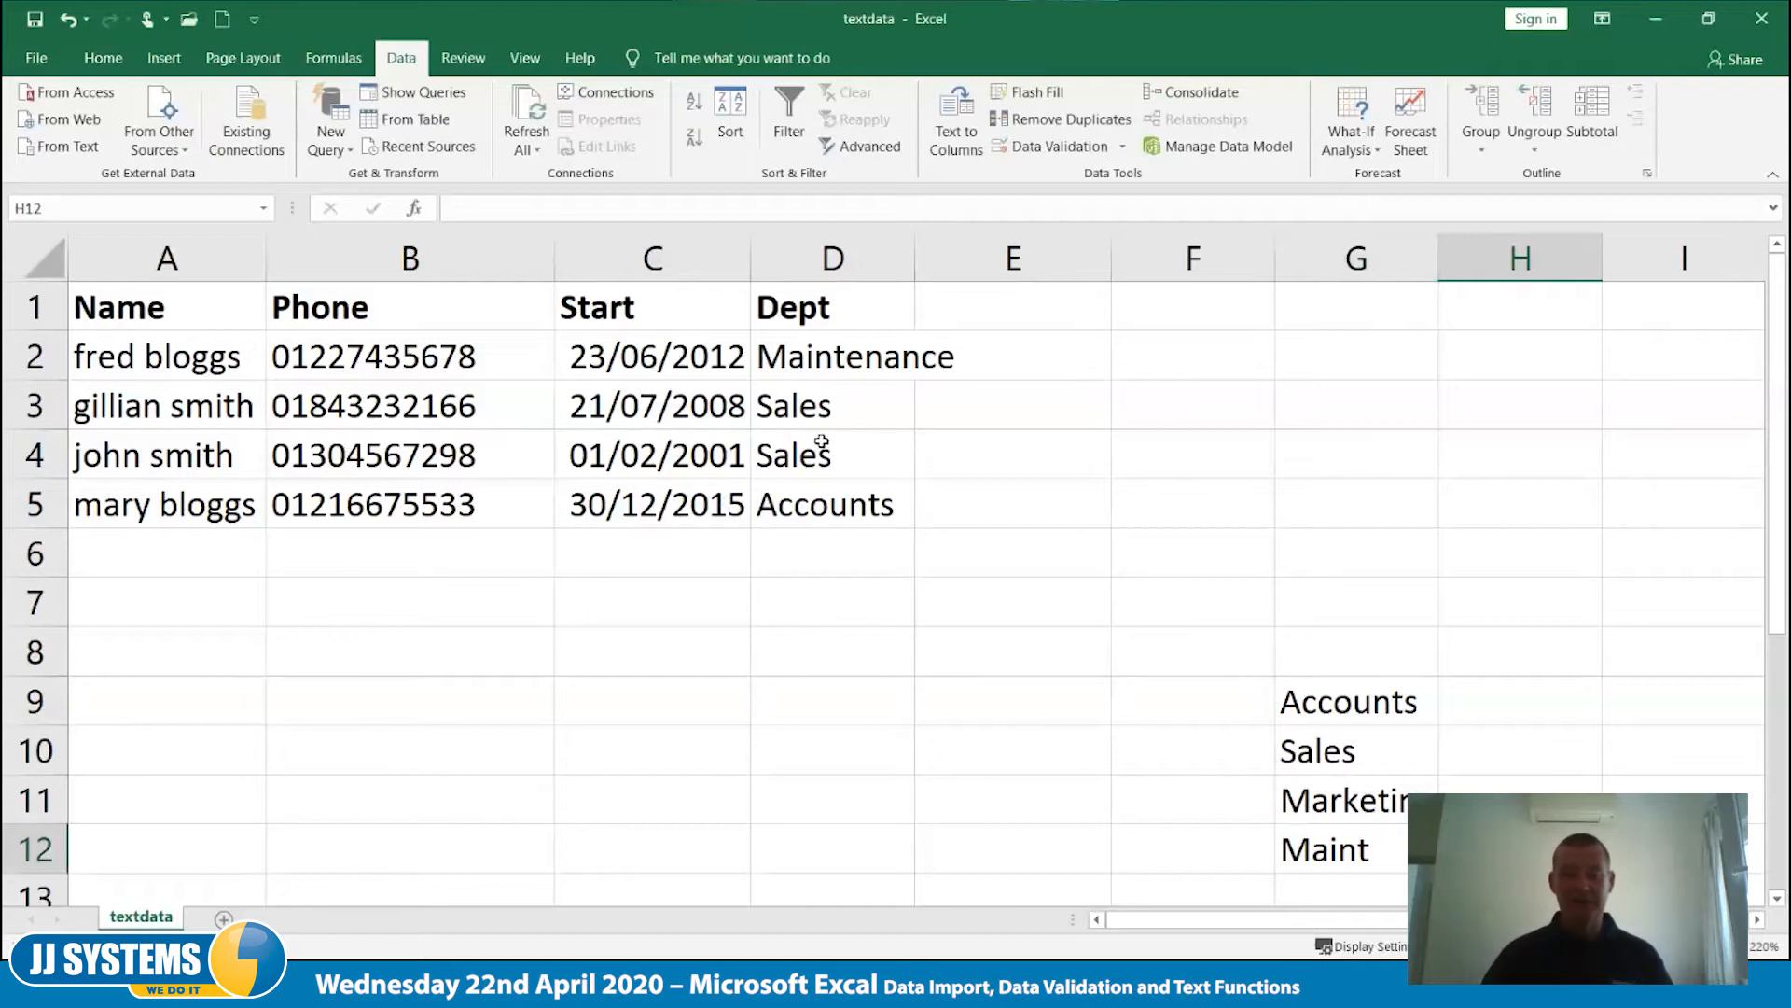
- Change the department in cell D3 to Marketing using its drop-down list
{"action": "left_click", "coordinate": [837, 413]}
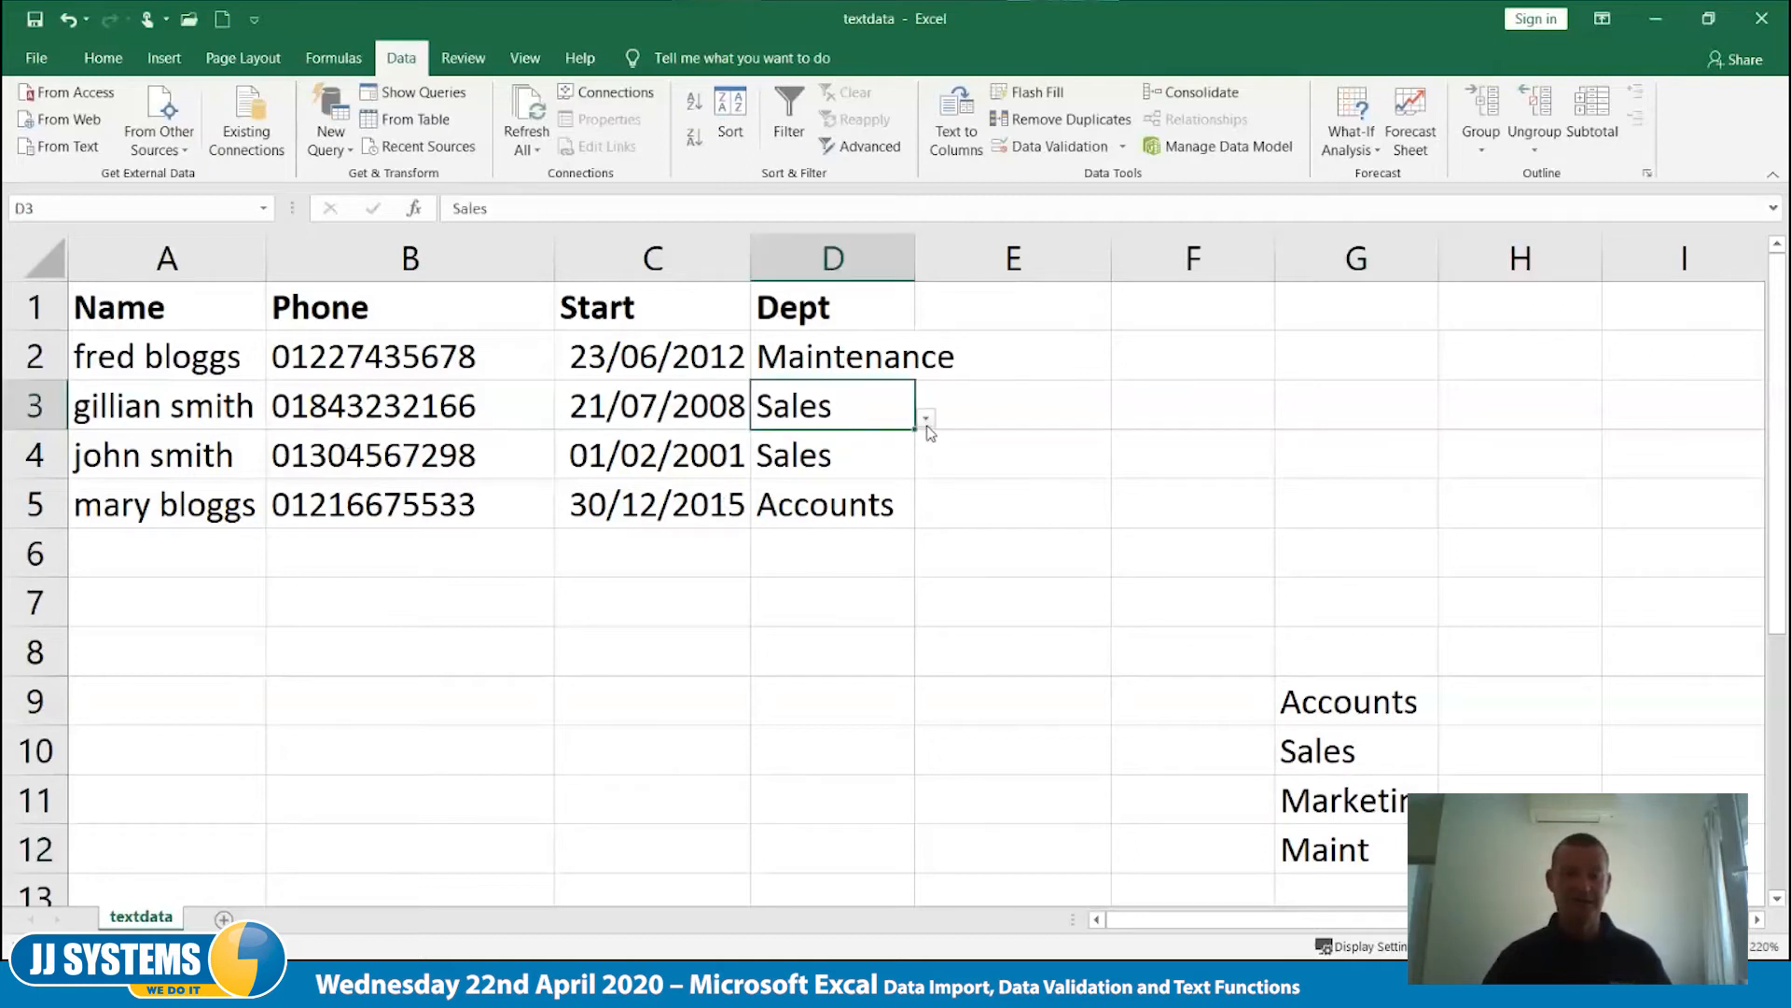
{"action": "left_click", "coordinate": [927, 419]}
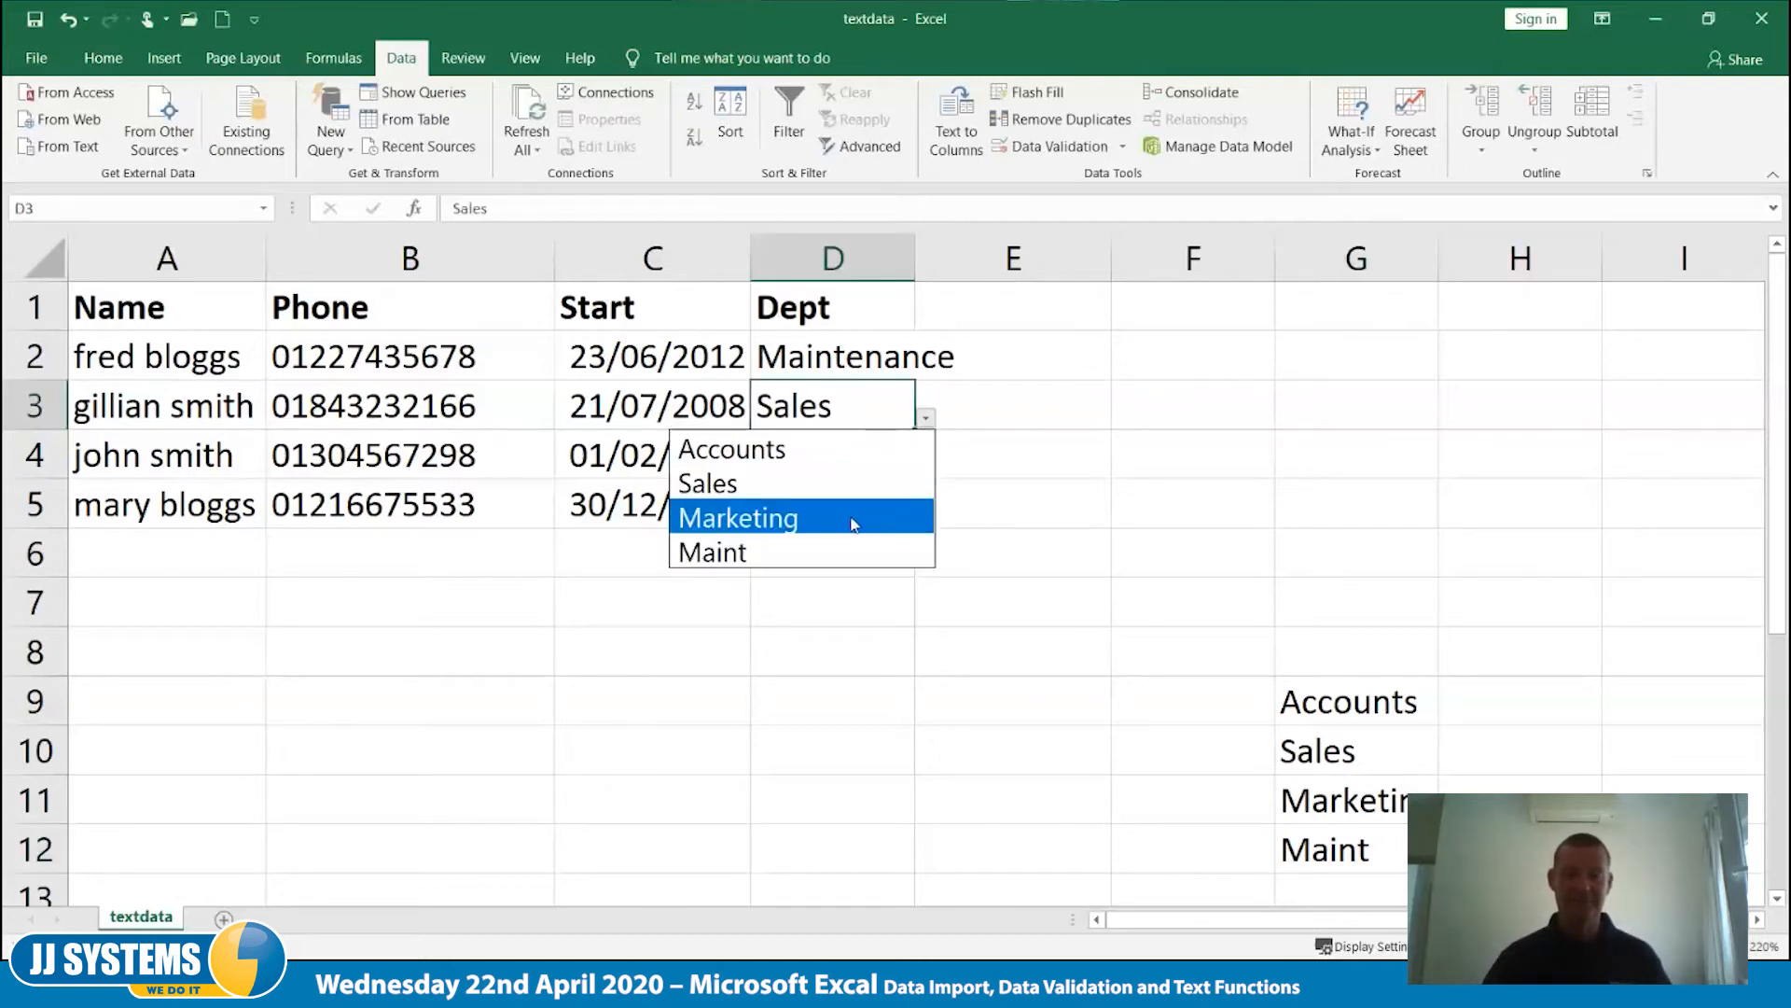
{"action": "left_click", "coordinate": [852, 523]}
{"action": "left_click", "coordinate": [874, 464]}
{"action": "left_click", "coordinate": [871, 364]}
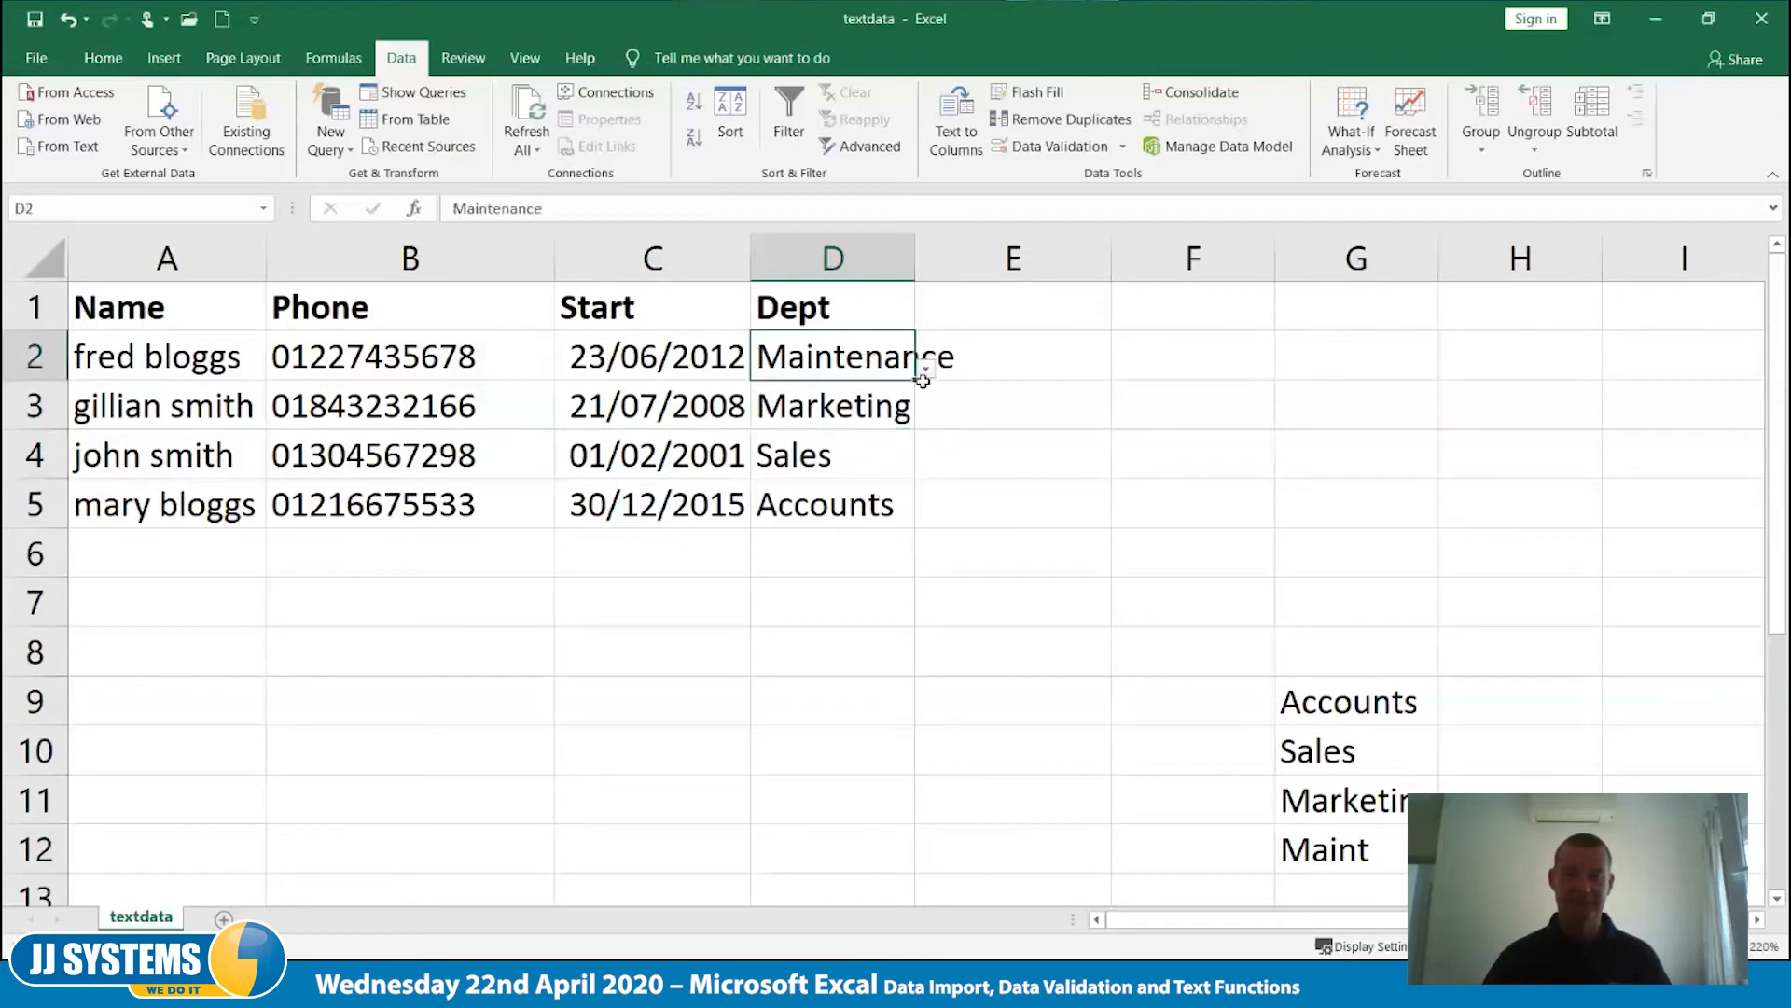
- Change the department in cell D2 to Maint using its drop-down list
{"action": "left_click", "coordinate": [925, 370]}
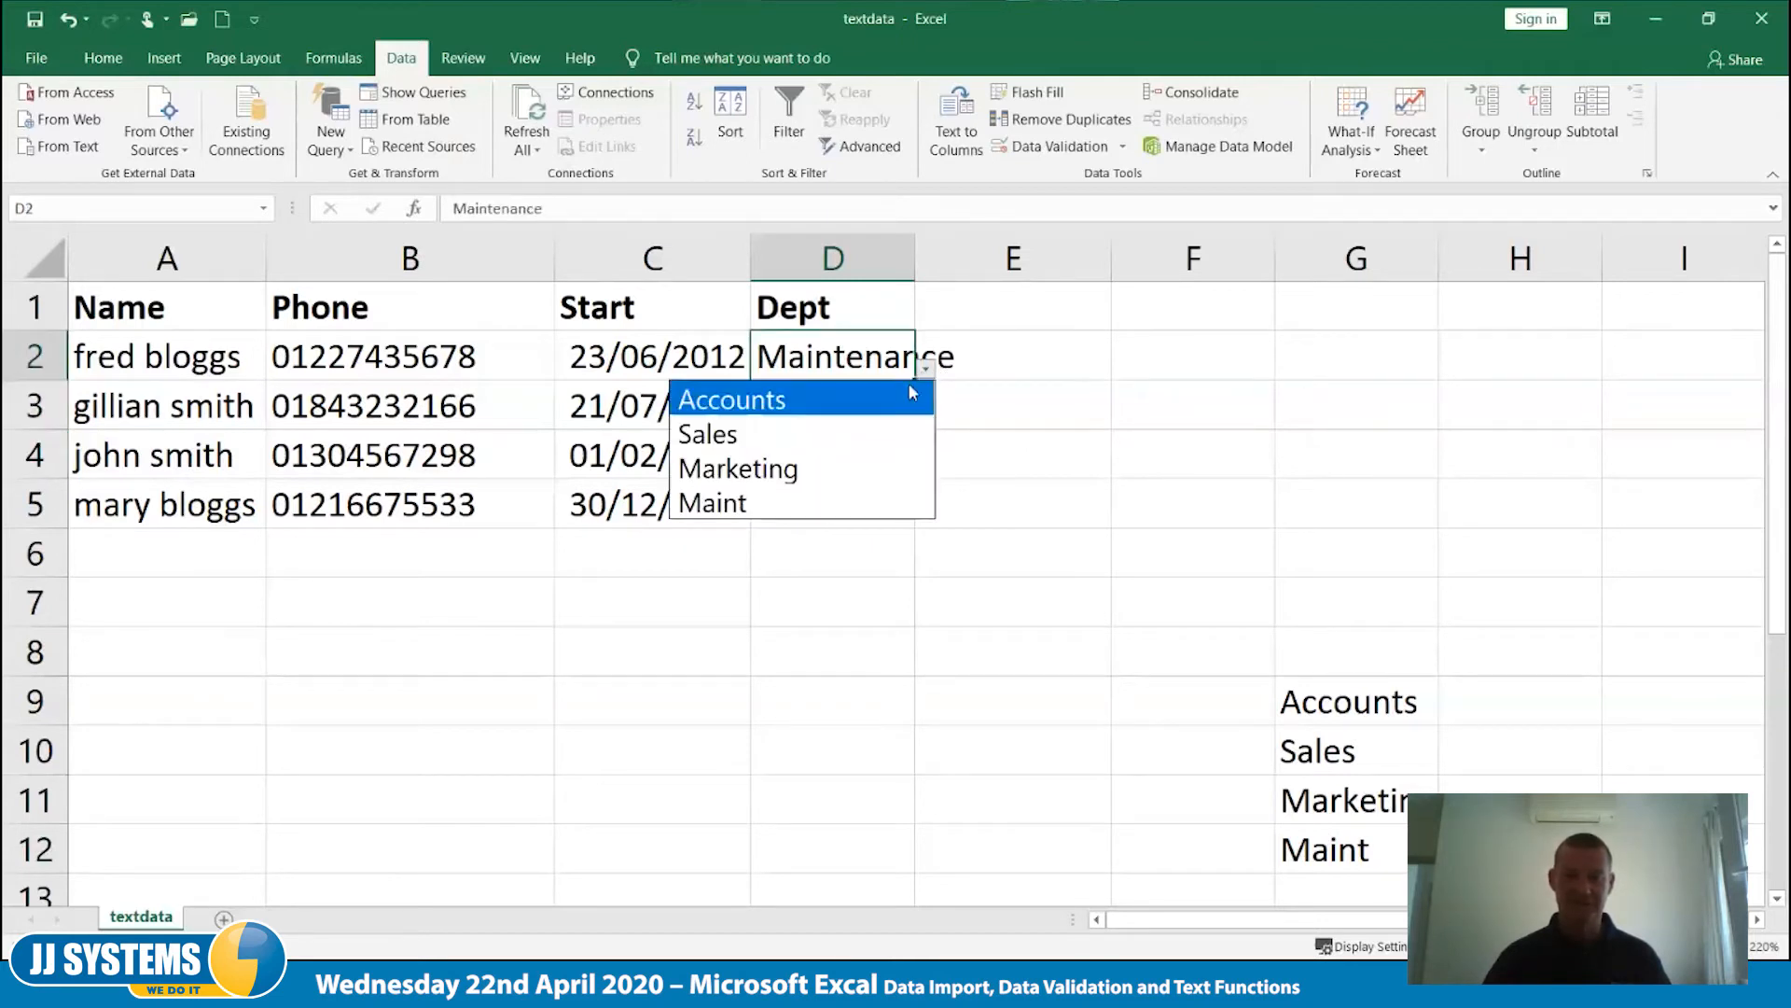
{"action": "left_click", "coordinate": [819, 500]}
{"action": "left_click", "coordinate": [819, 612]}
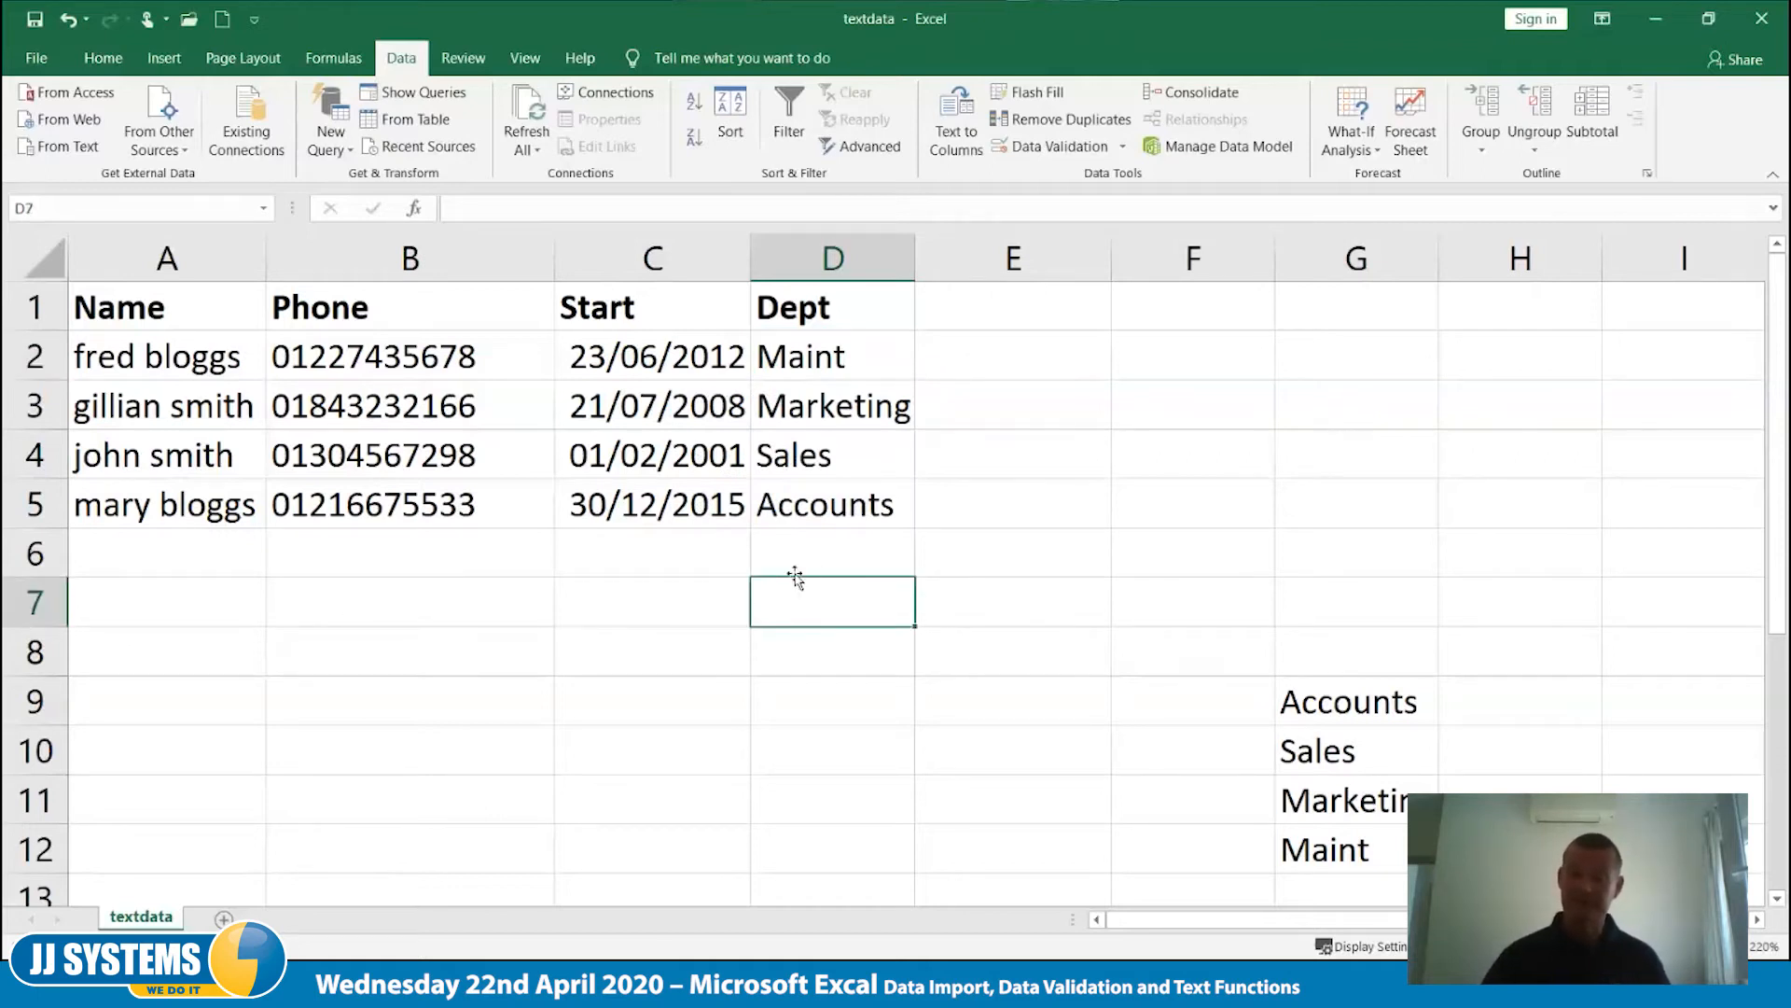
- Replace the Accounts entry in cell G9 of the department list with Financials
{"action": "left_click", "coordinate": [1383, 702]}
{"action": "type", "text": "Finan"}
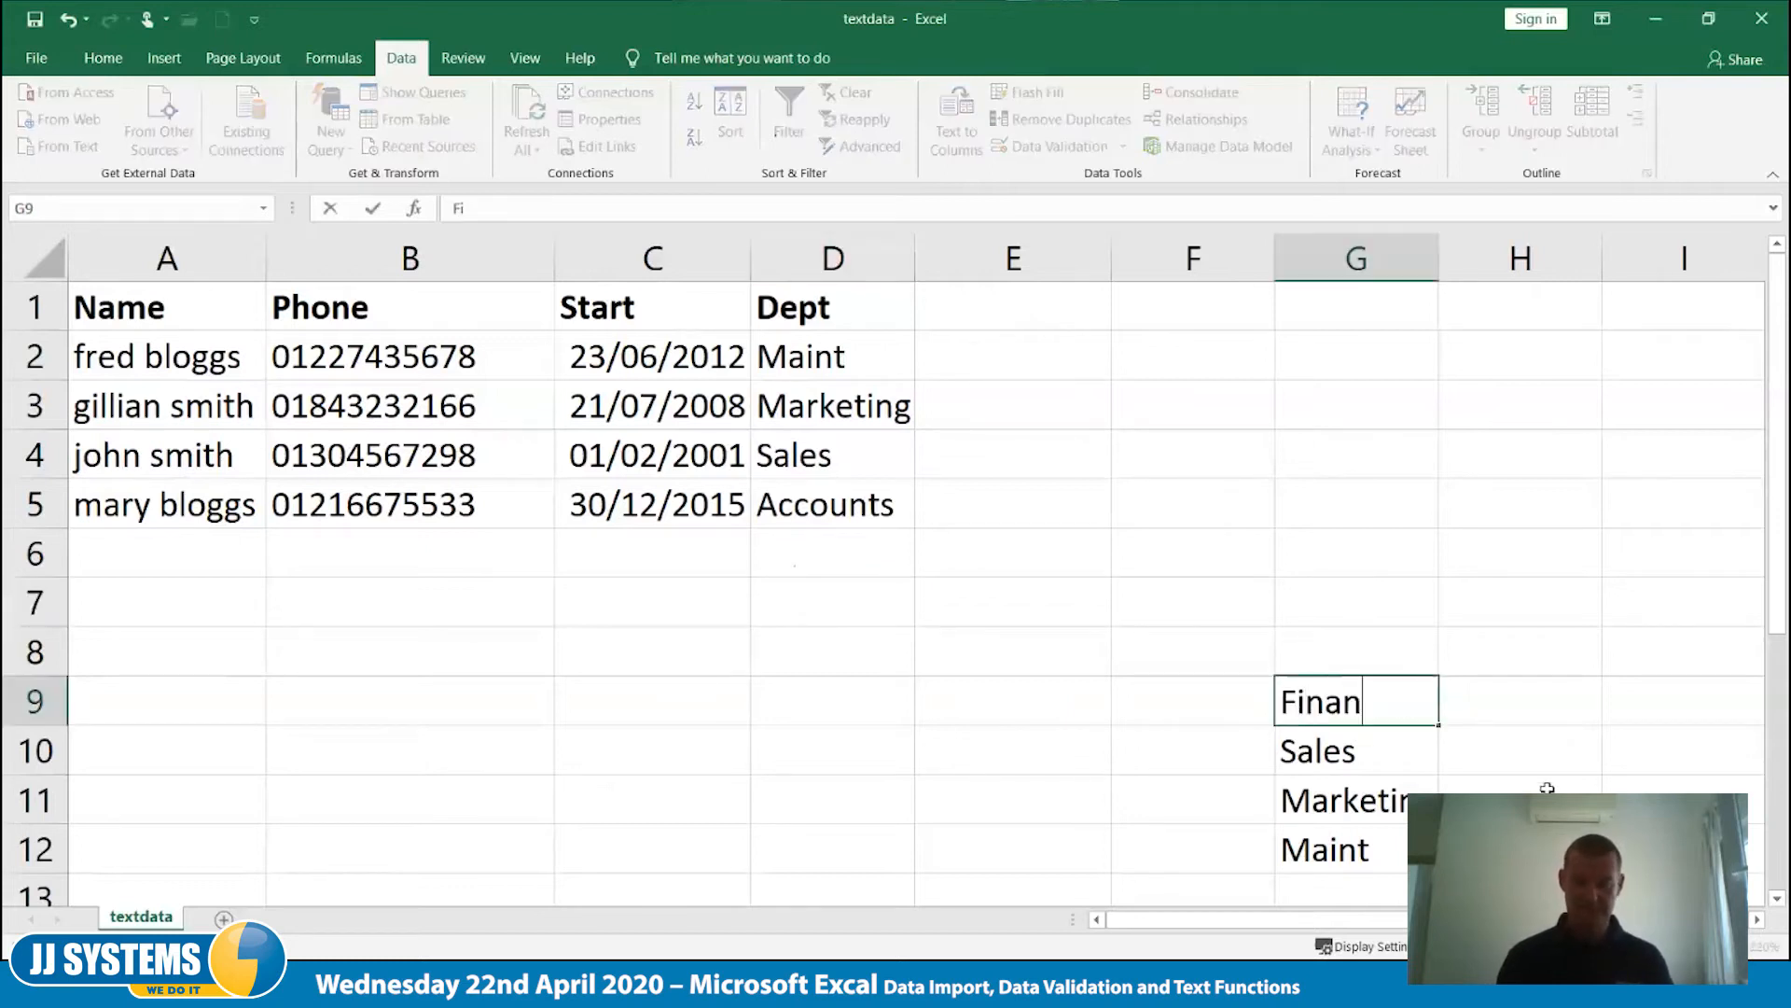
{"action": "type", "text": "cials"}
{"action": "key", "text": "Tab"}
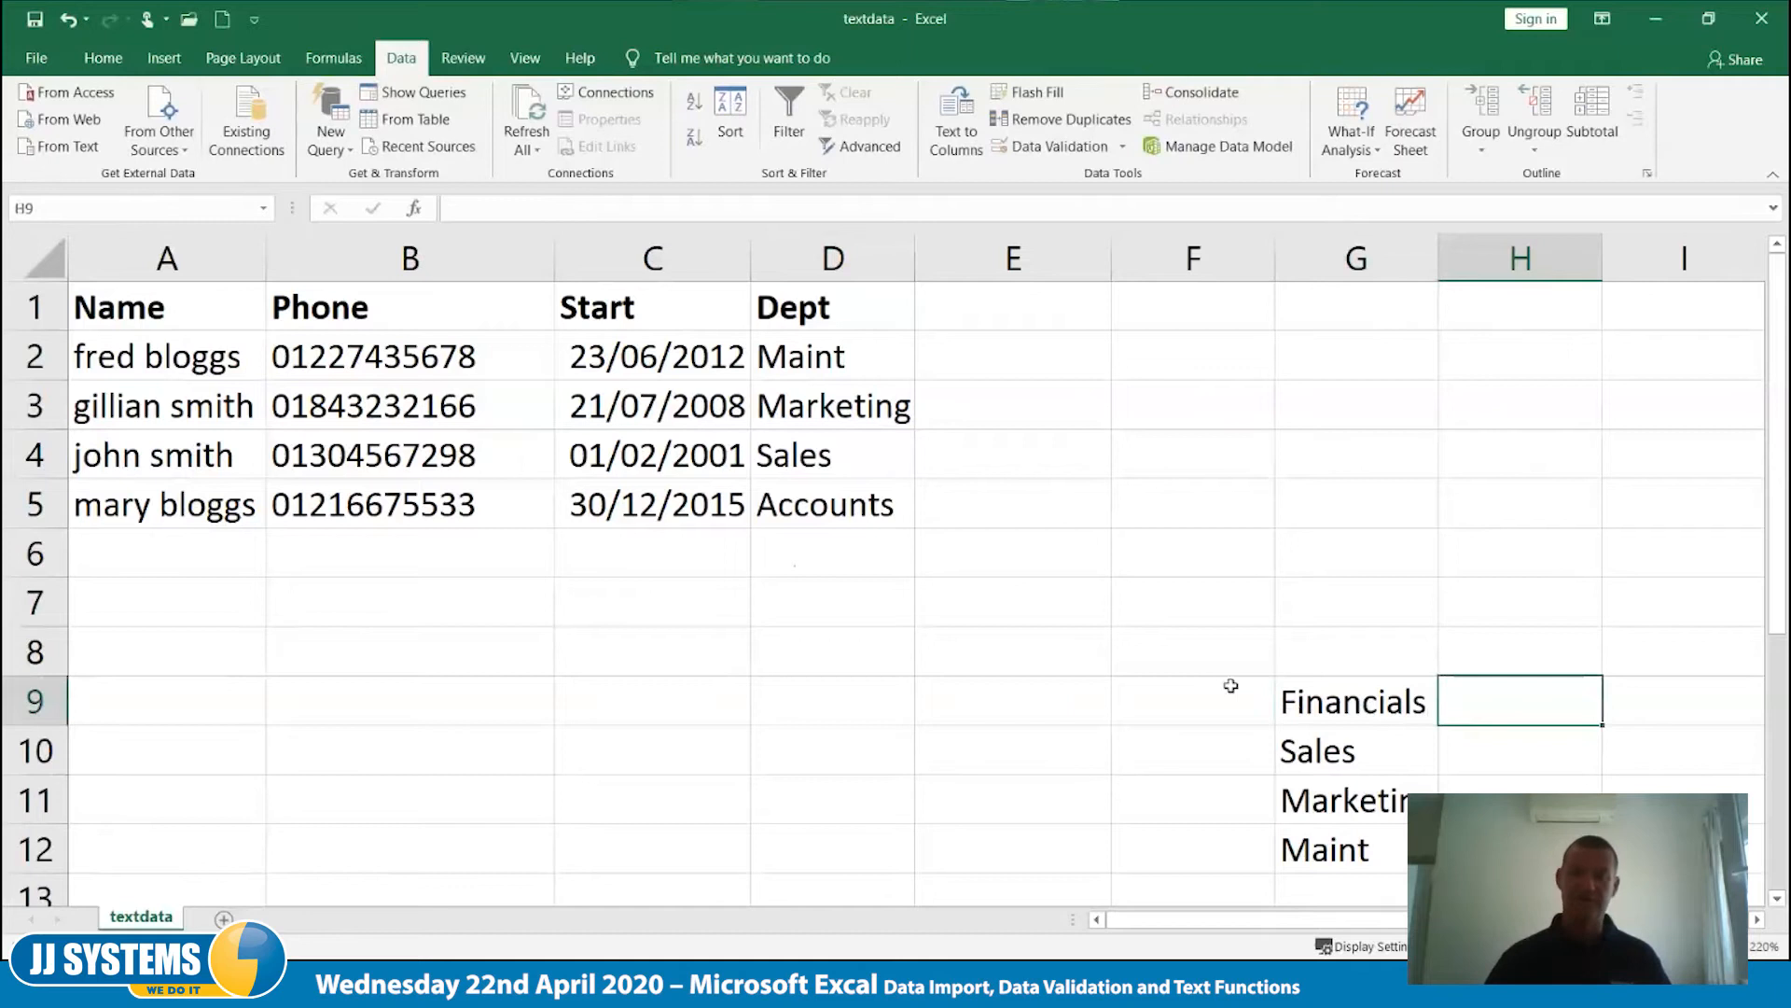
{"action": "left_click", "coordinate": [1393, 720]}
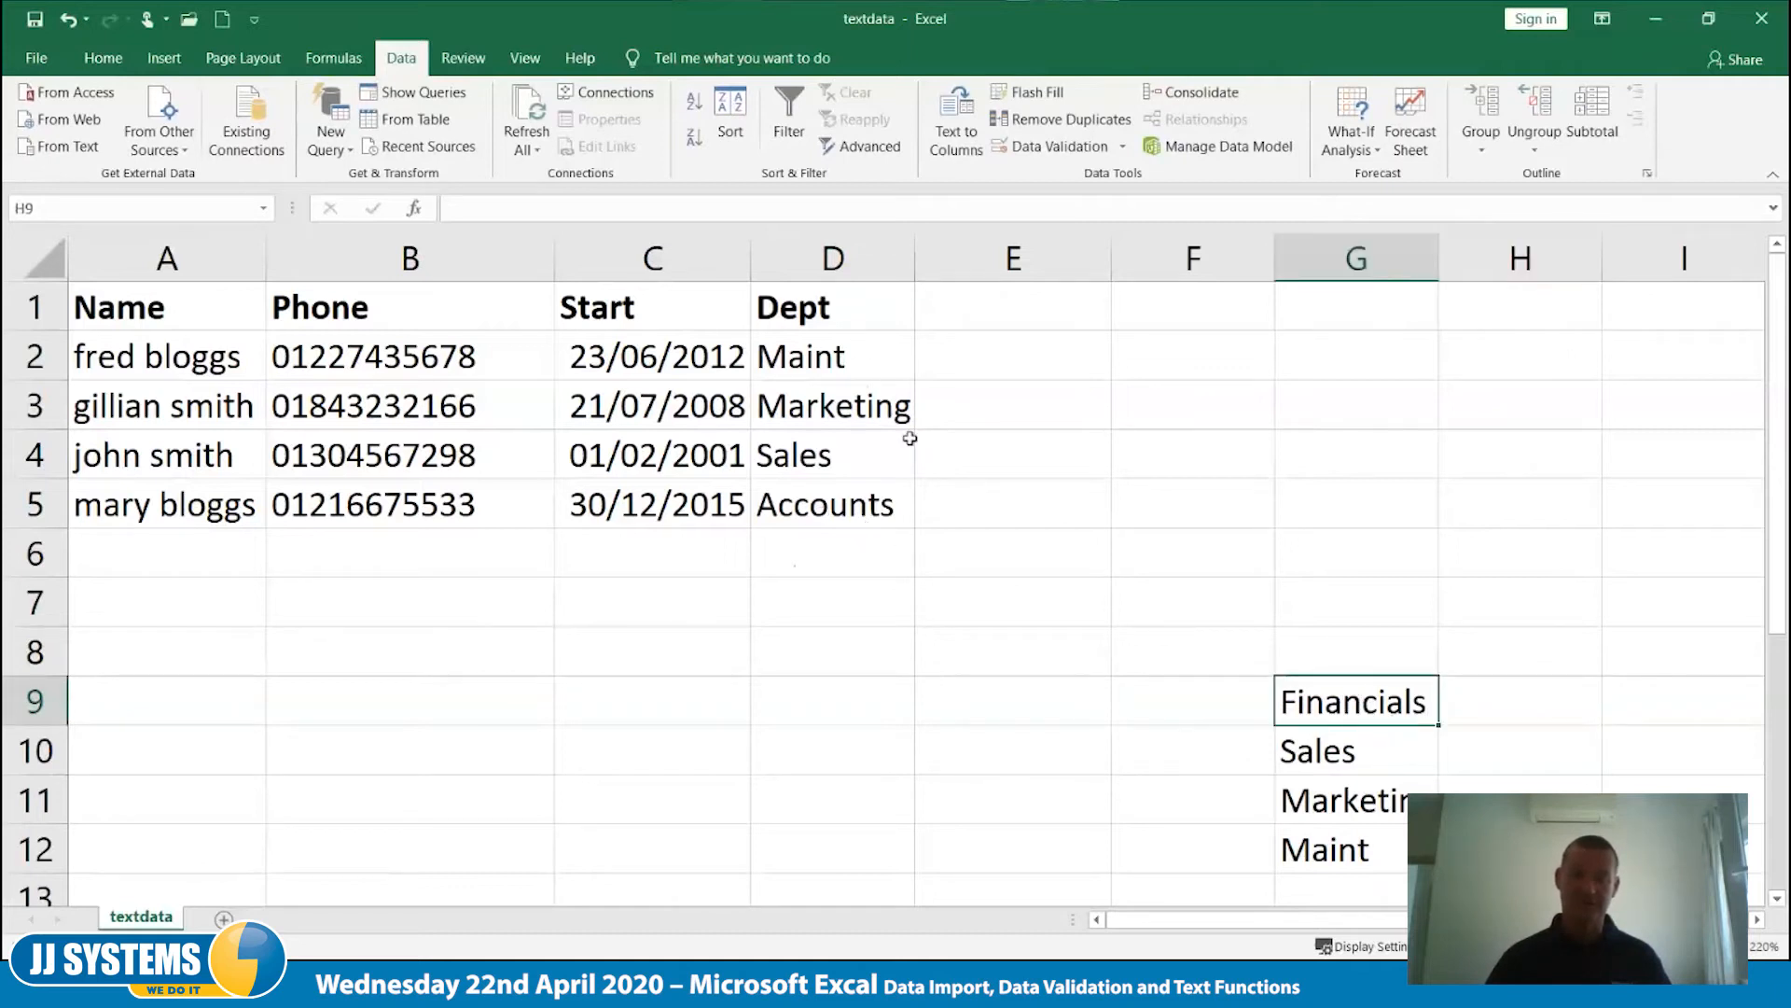
- Change the department in cell D5 to Financials using its drop-down list
{"action": "left_click", "coordinate": [883, 505]}
{"action": "left_click", "coordinate": [926, 515]}
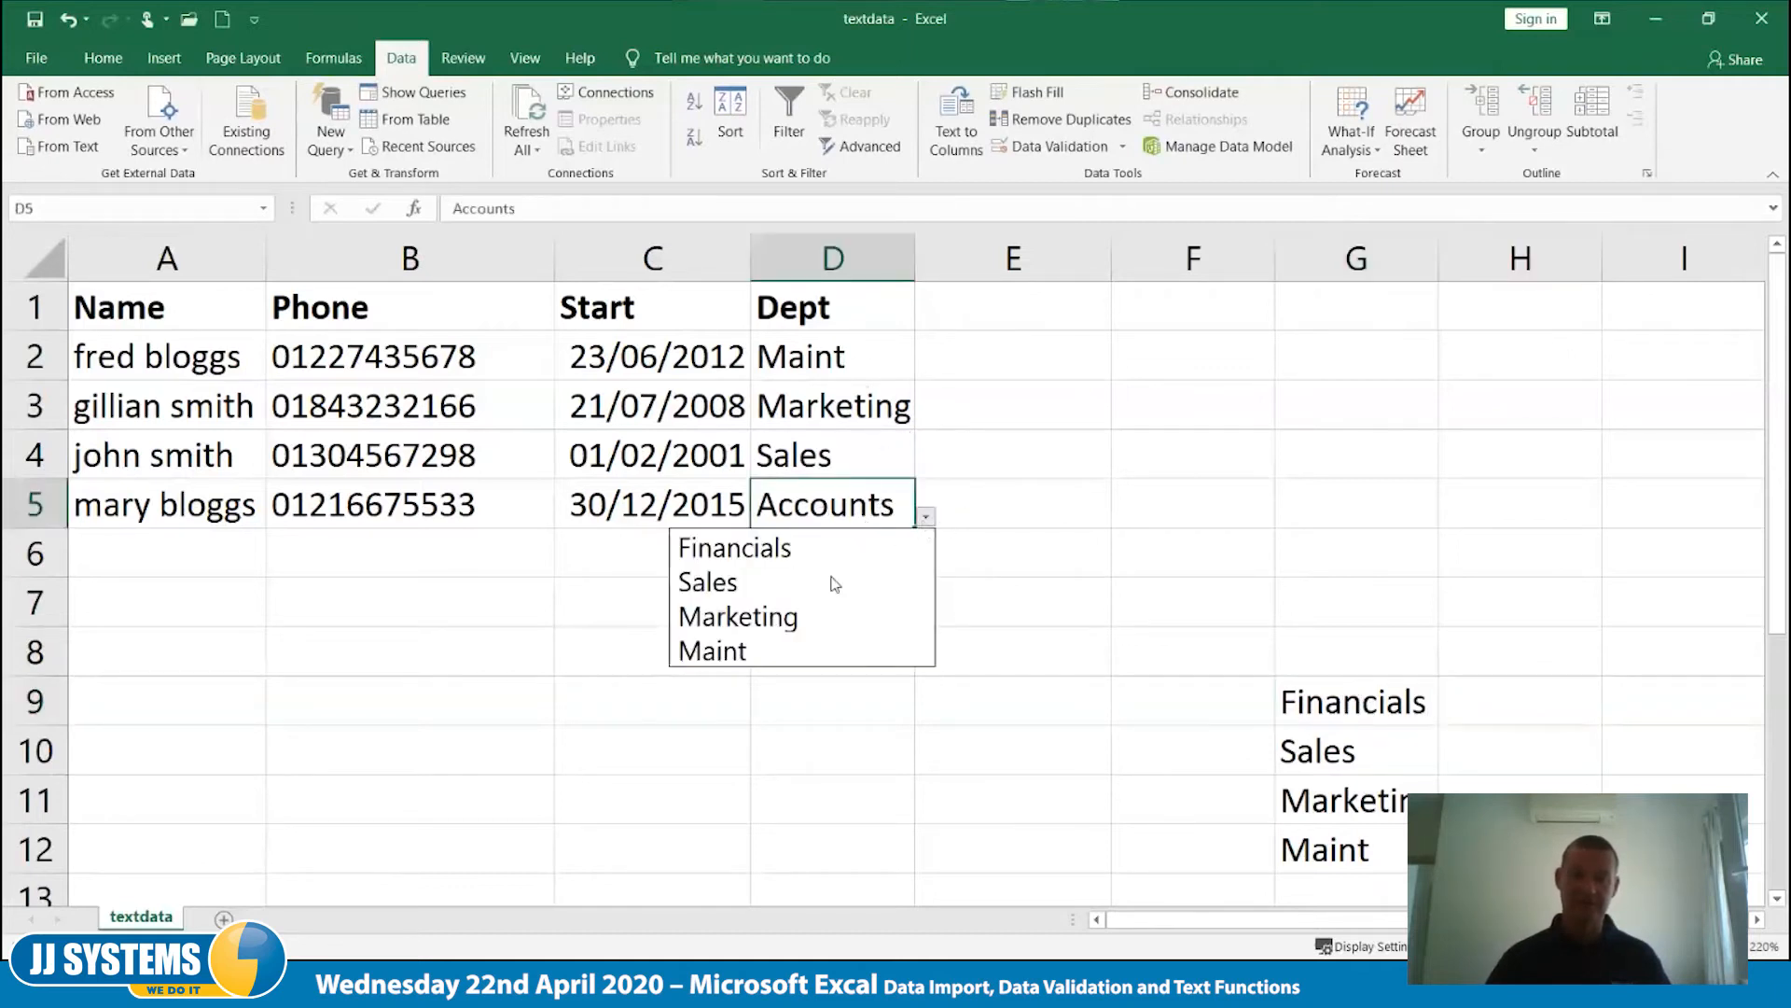
{"action": "left_click", "coordinate": [837, 566]}
{"action": "left_click", "coordinate": [859, 589]}
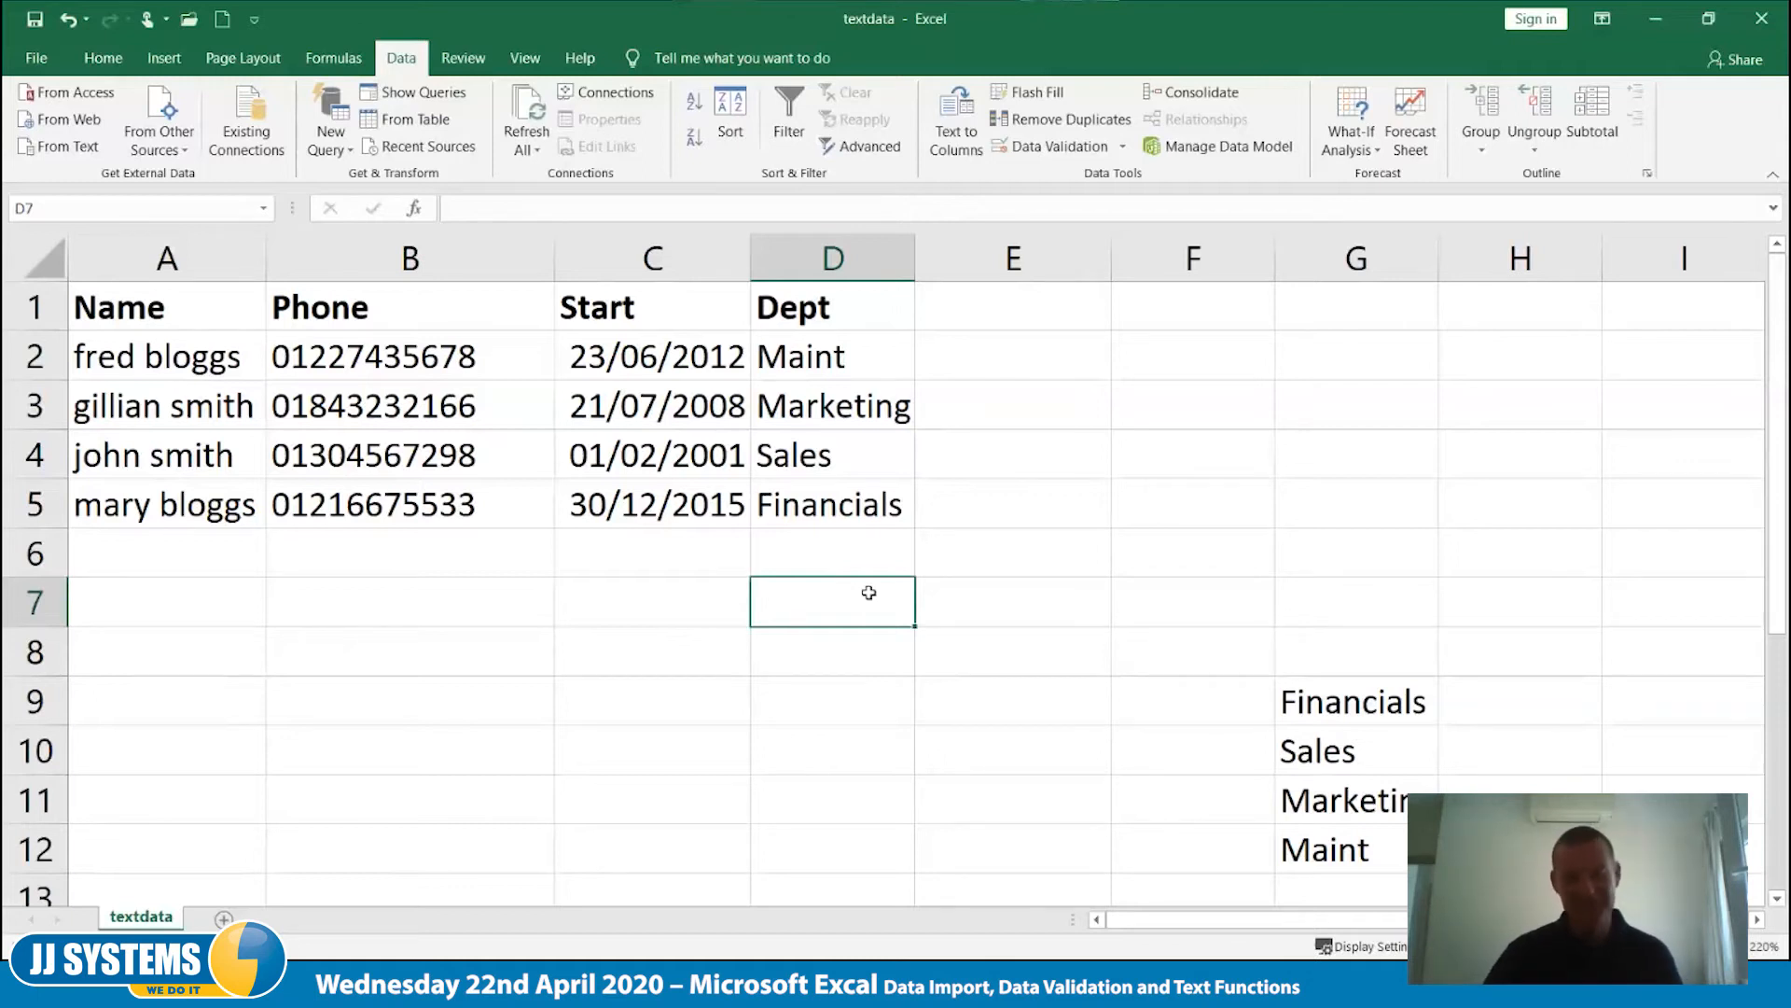
- Delete column G, which holds the department source list, and widen the Dept column D slightly
{"action": "scroll", "coordinate": [872, 590], "scroll_direction": "down", "scroll_amount": 1}
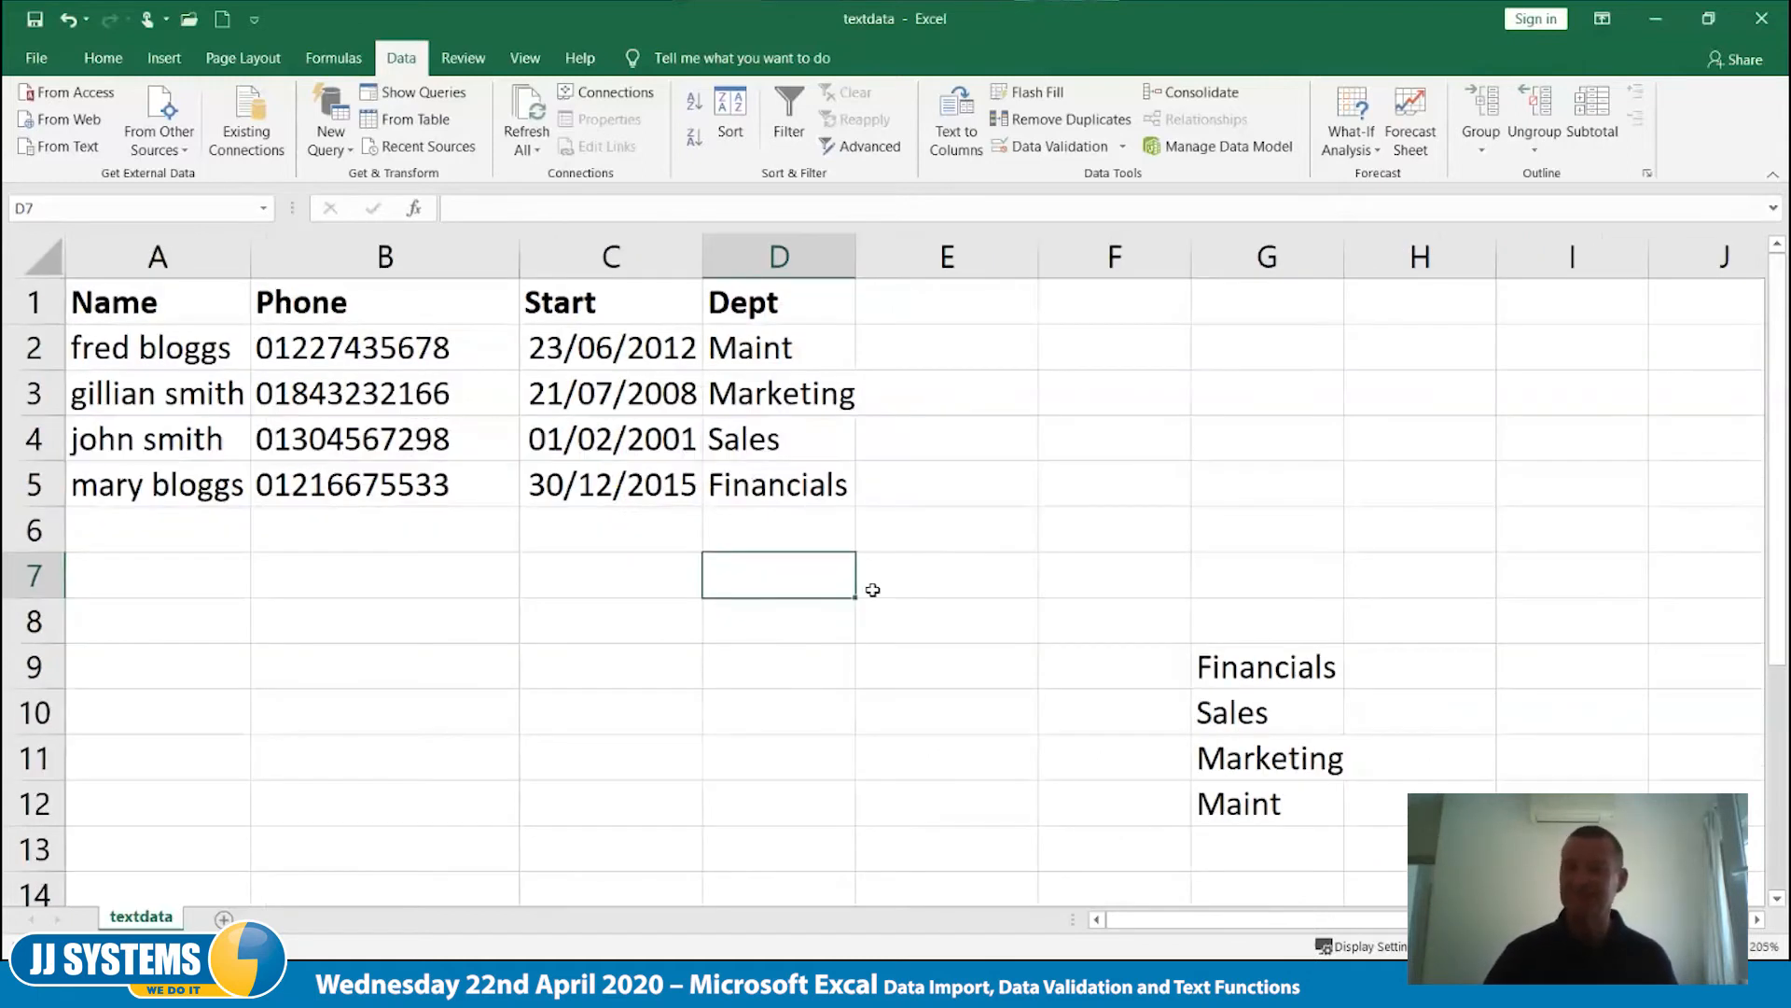
{"action": "left_click", "coordinate": [1262, 248]}
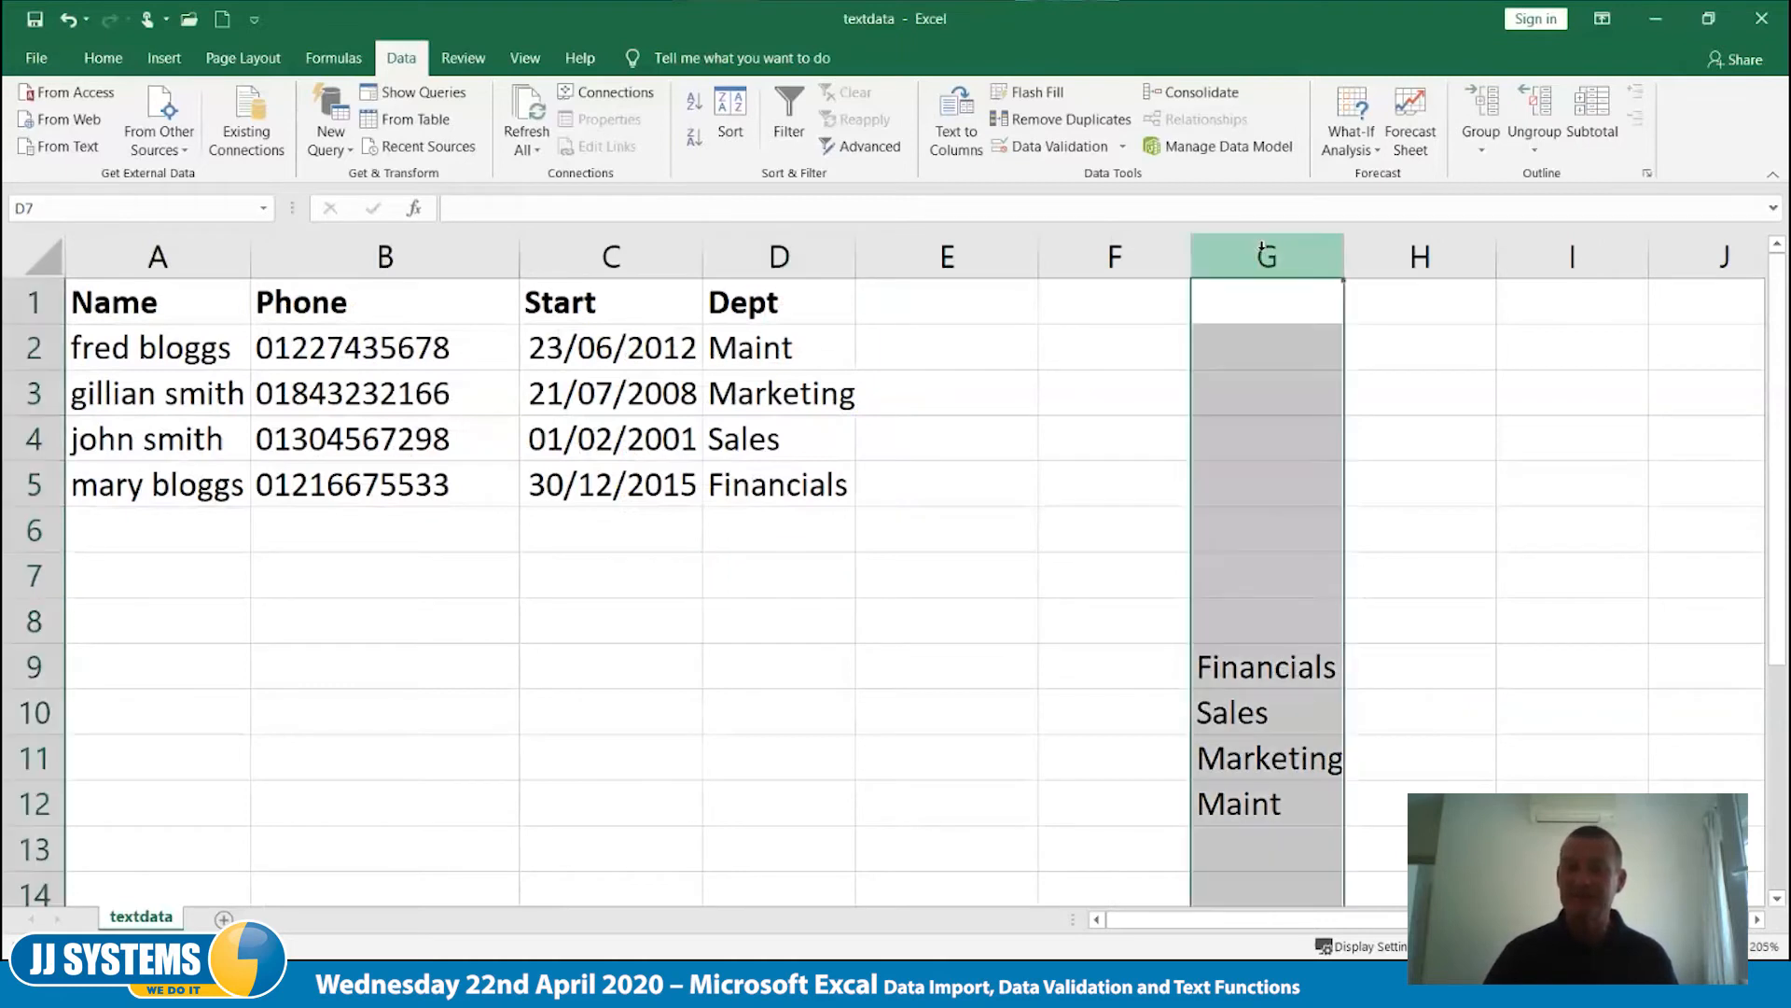
{"action": "right_click", "coordinate": [1262, 248]}
{"action": "left_click", "coordinate": [1386, 440]}
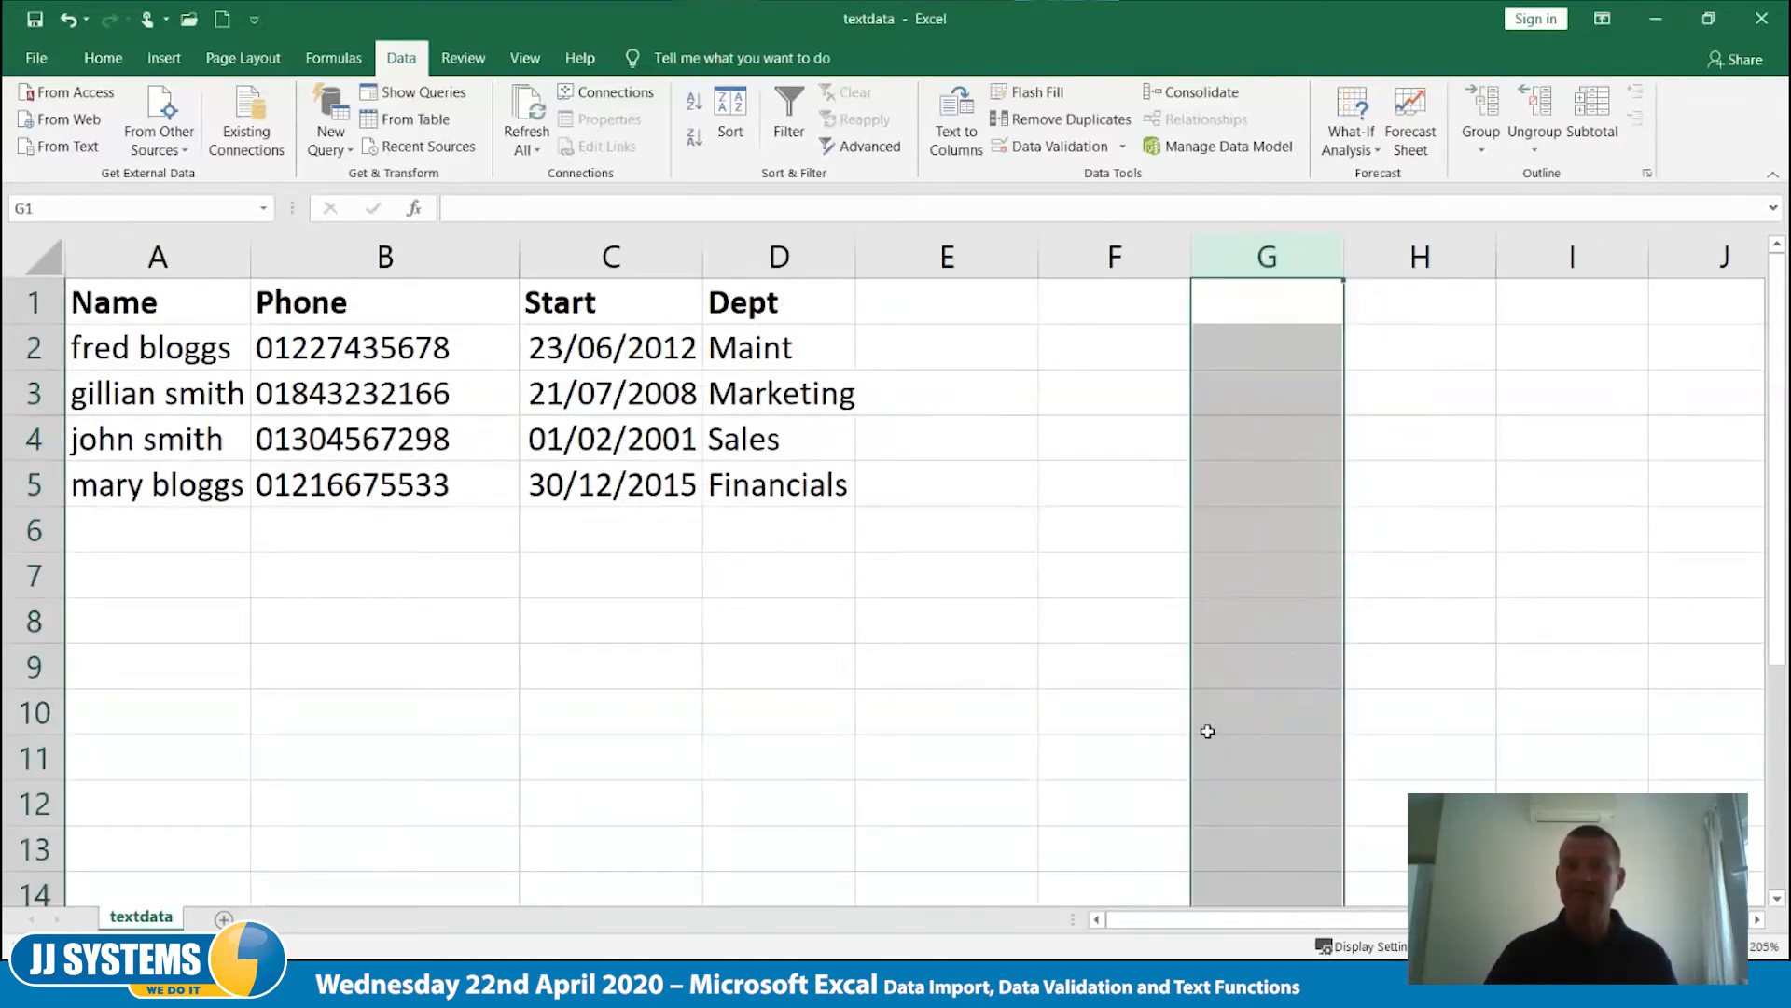
{"action": "left_click", "coordinate": [1143, 763]}
{"action": "left_click_drag", "start_coordinate": [853, 261], "coordinate": [877, 261]}
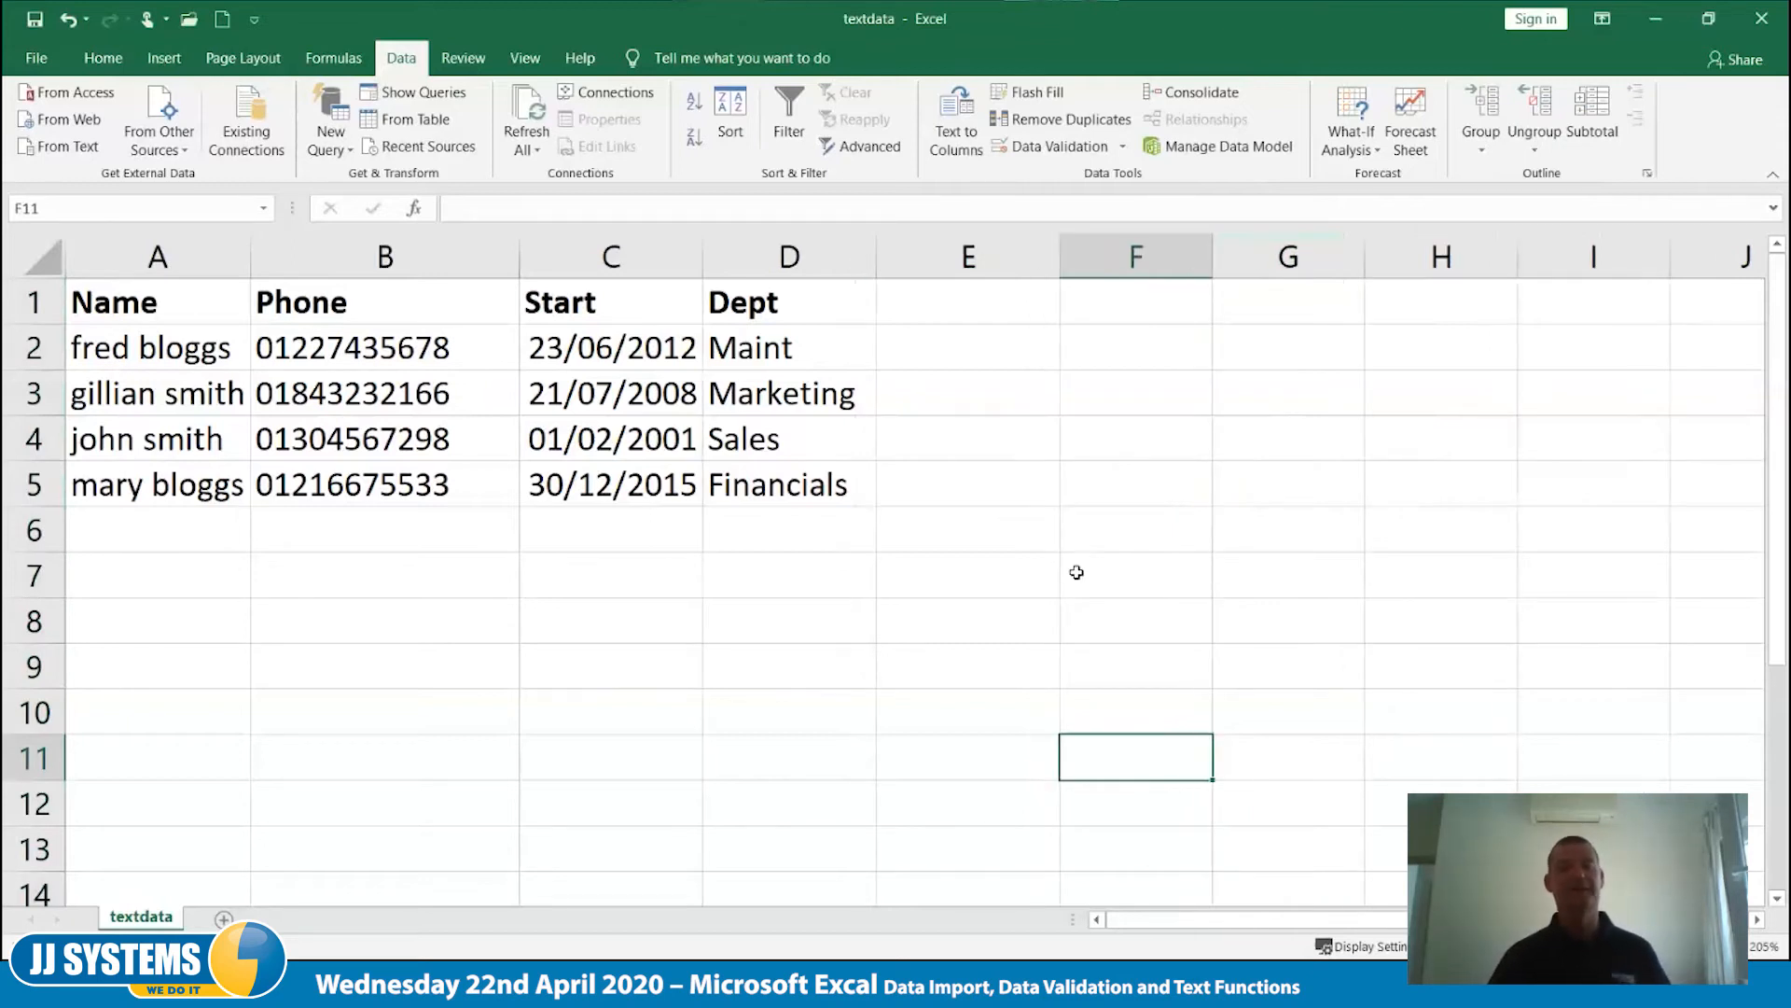
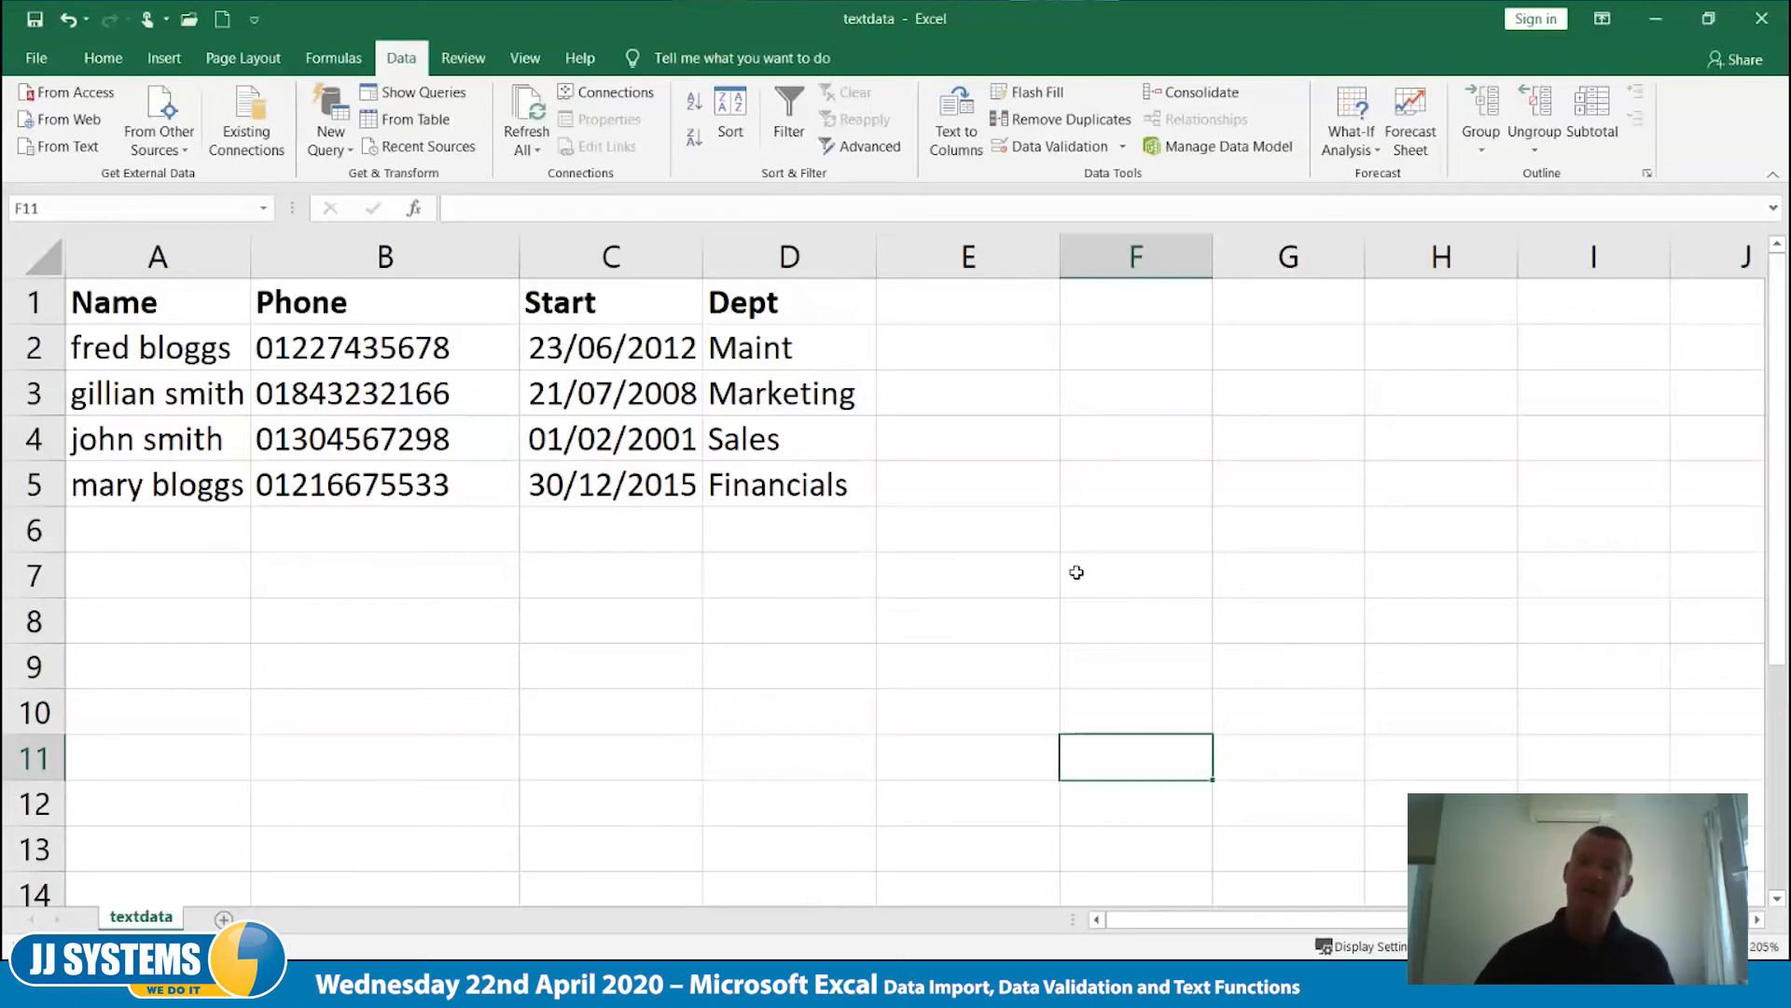
- Enter the column heading Length in cell I1
{"action": "left_click", "coordinate": [1565, 310]}
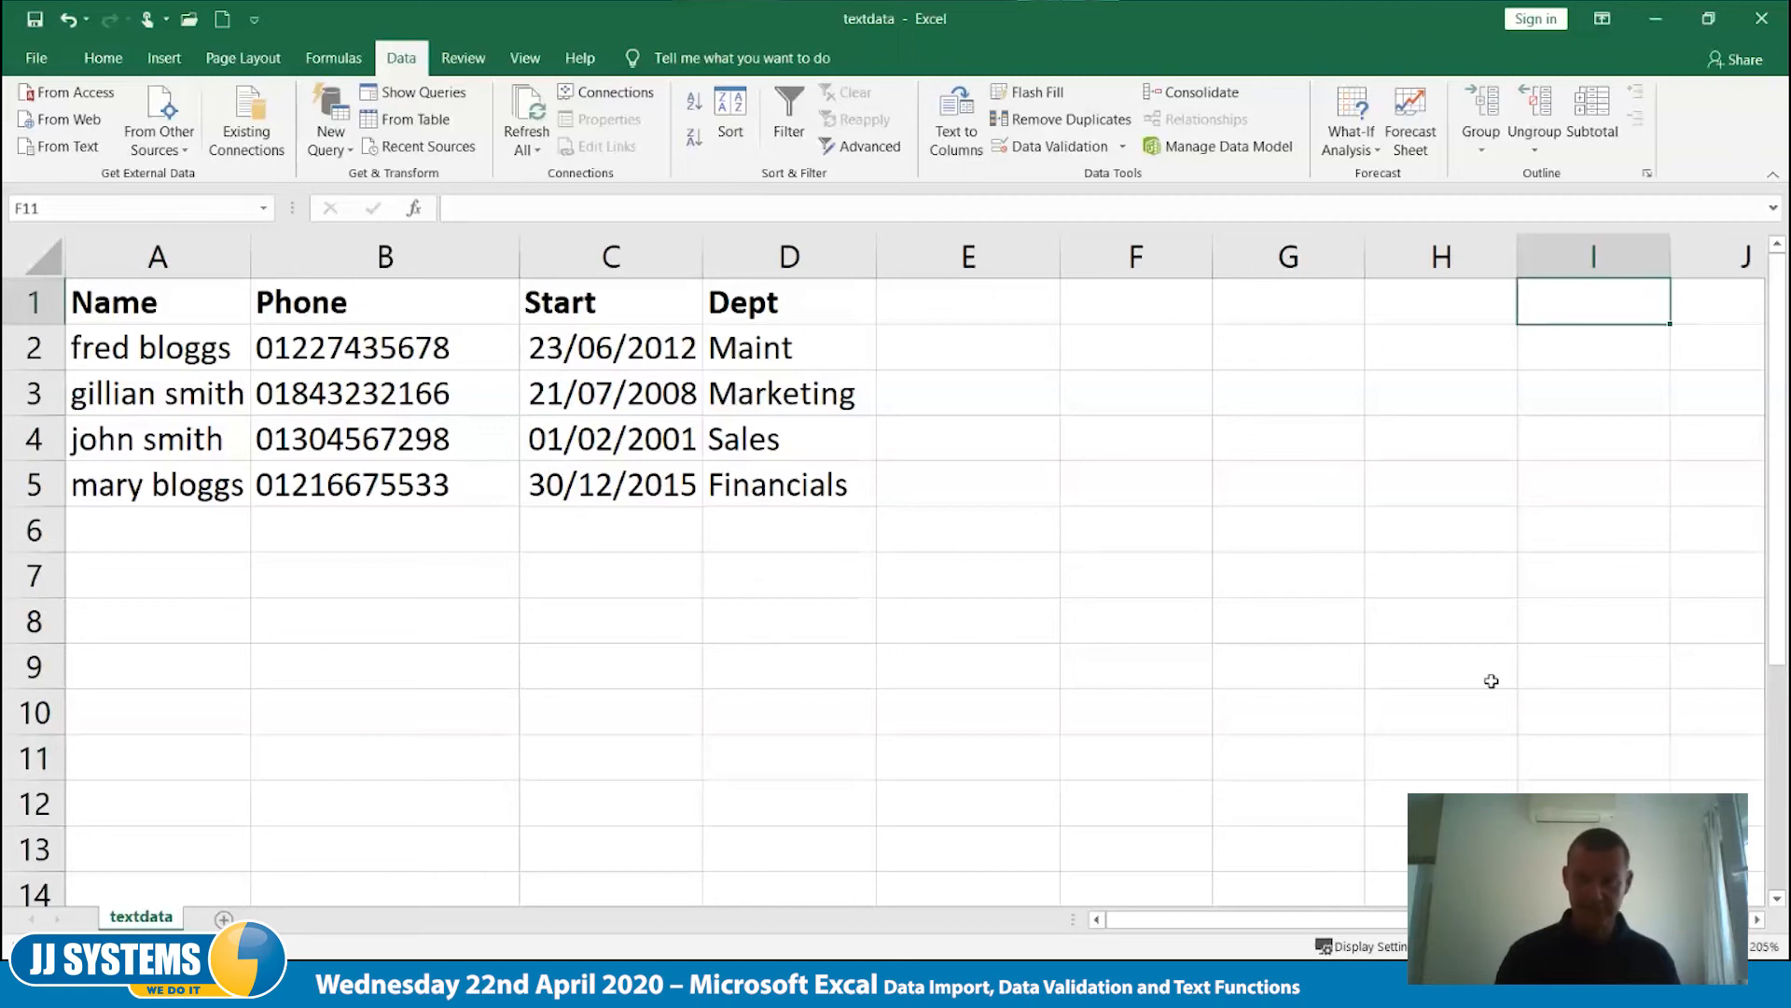
{"action": "type", "text": "Length"}
{"action": "key", "text": "Tab"}
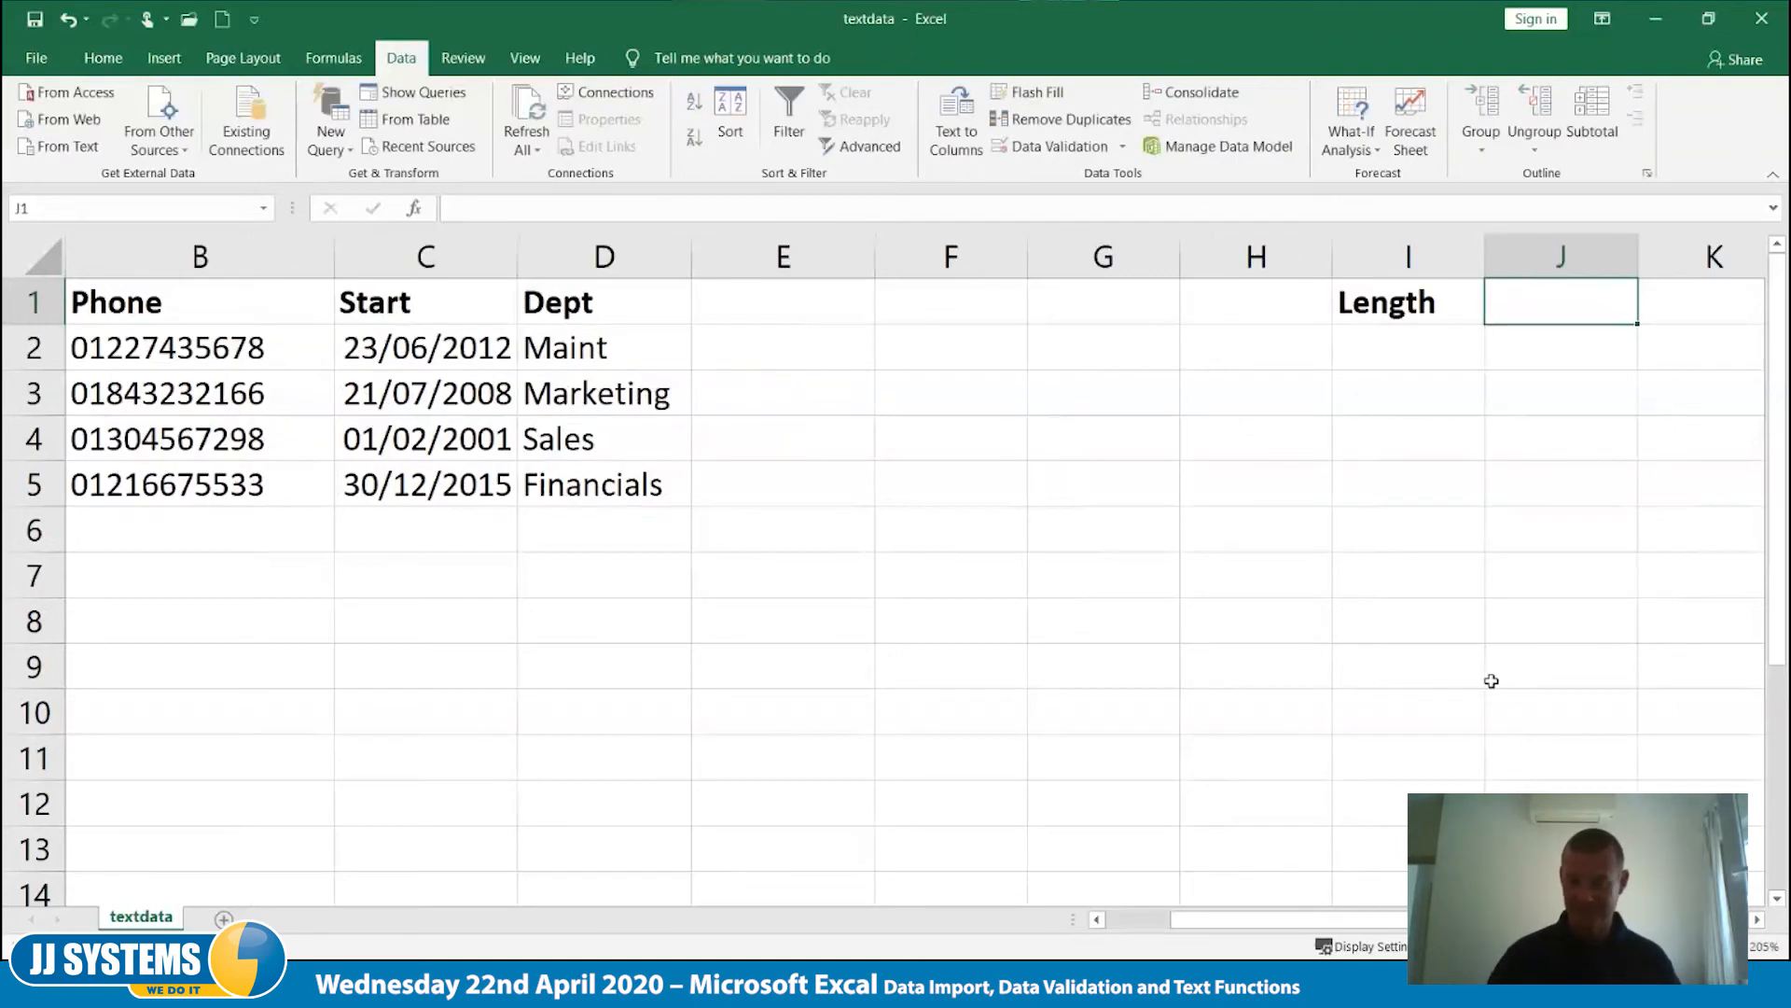
{"action": "key", "text": "Left"}
{"action": "scroll", "coordinate": [1491, 681], "scroll_direction": "left", "scroll_amount": 1}
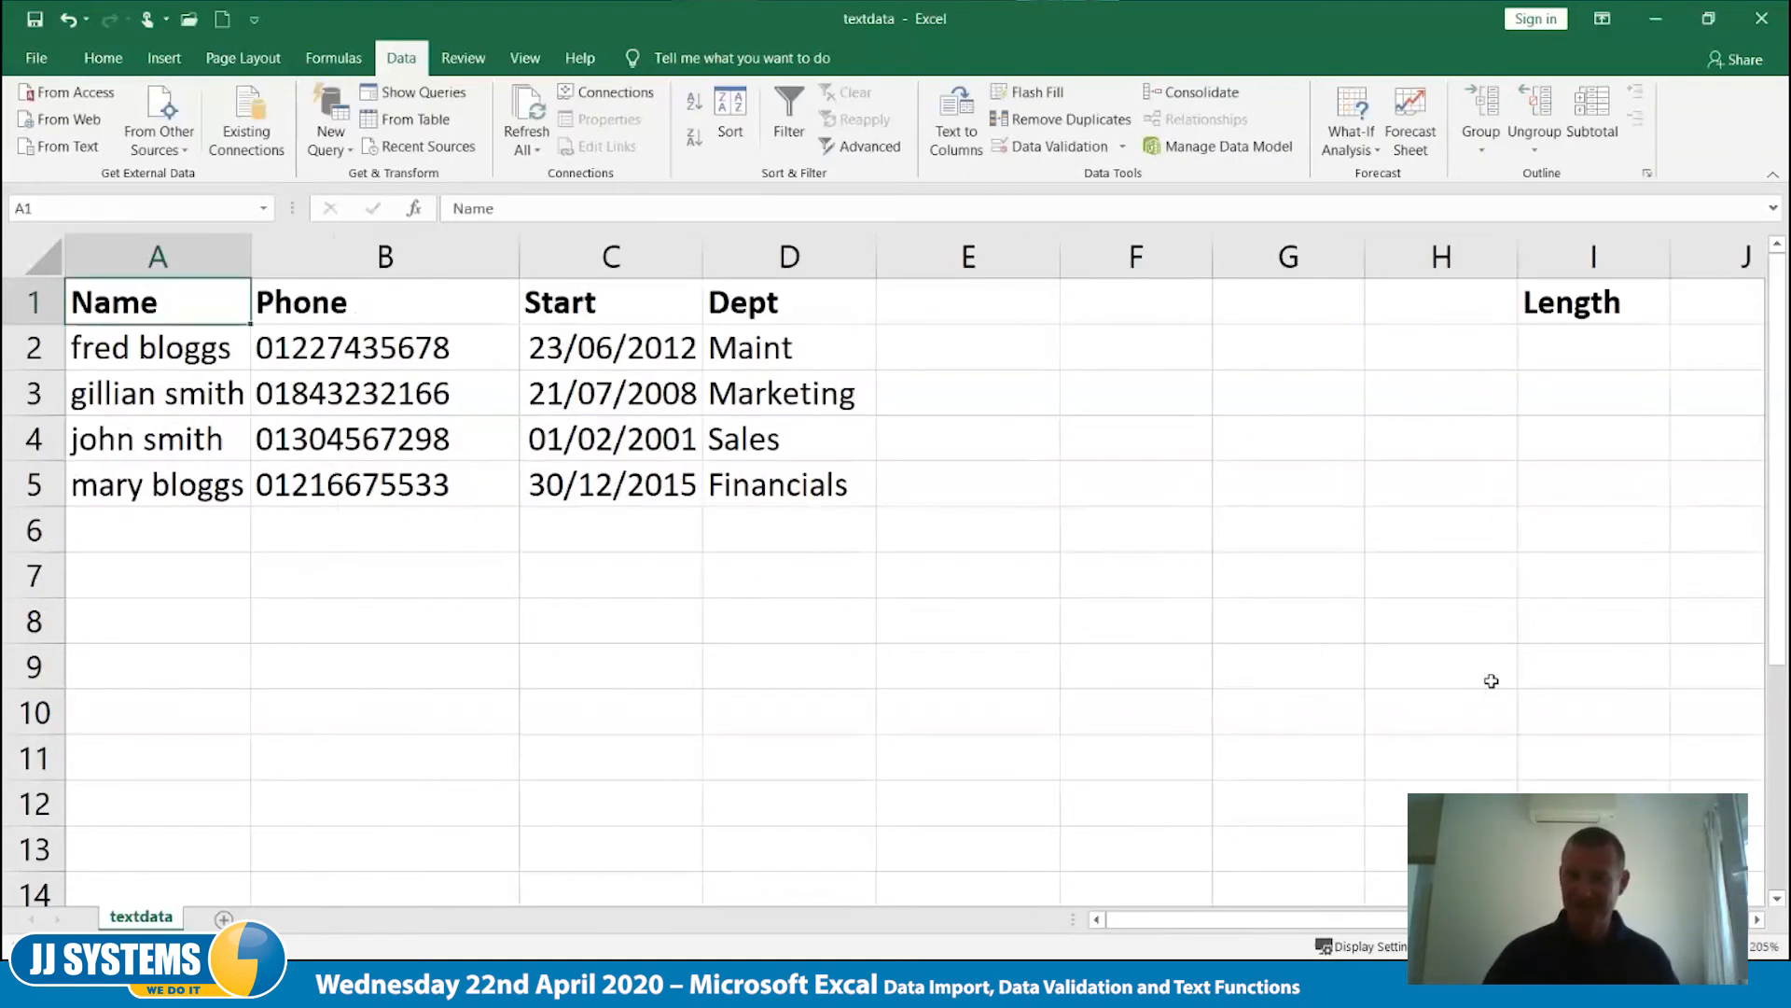
- Enter the formula =LEN(A2) in cell I2 to count the characters in the first name entry
{"action": "left_click", "coordinate": [1596, 347]}
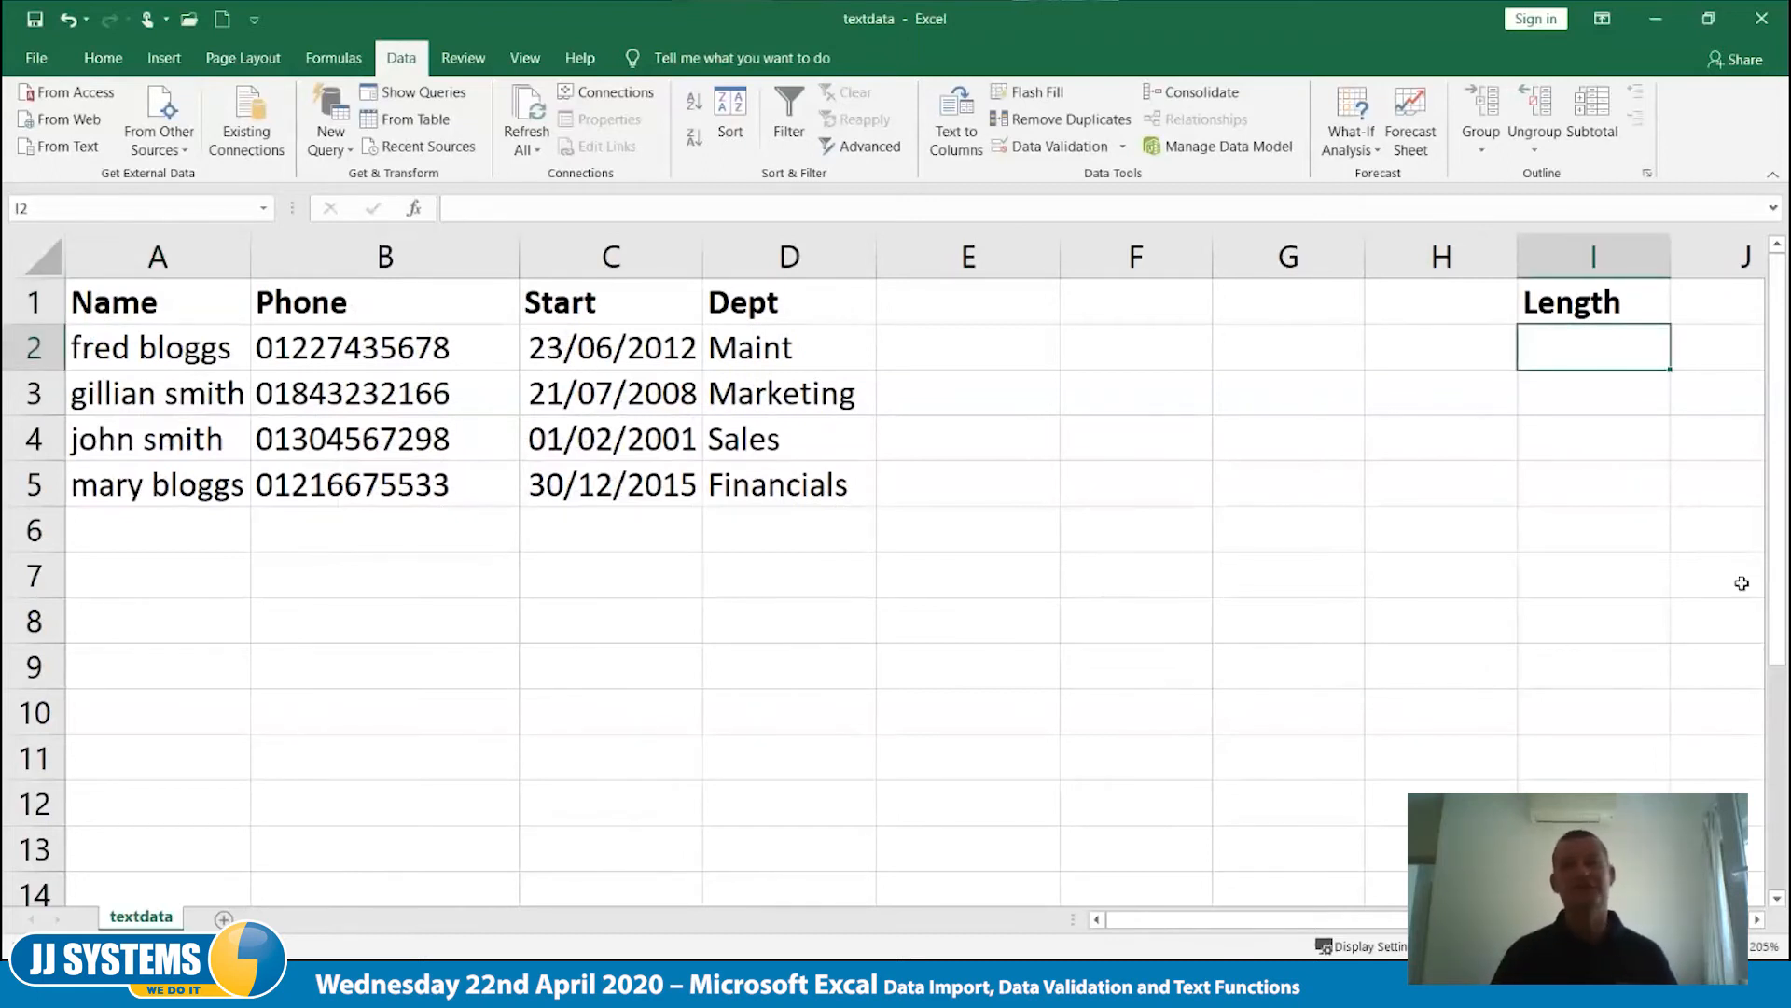
{"action": "type", "text": "="}
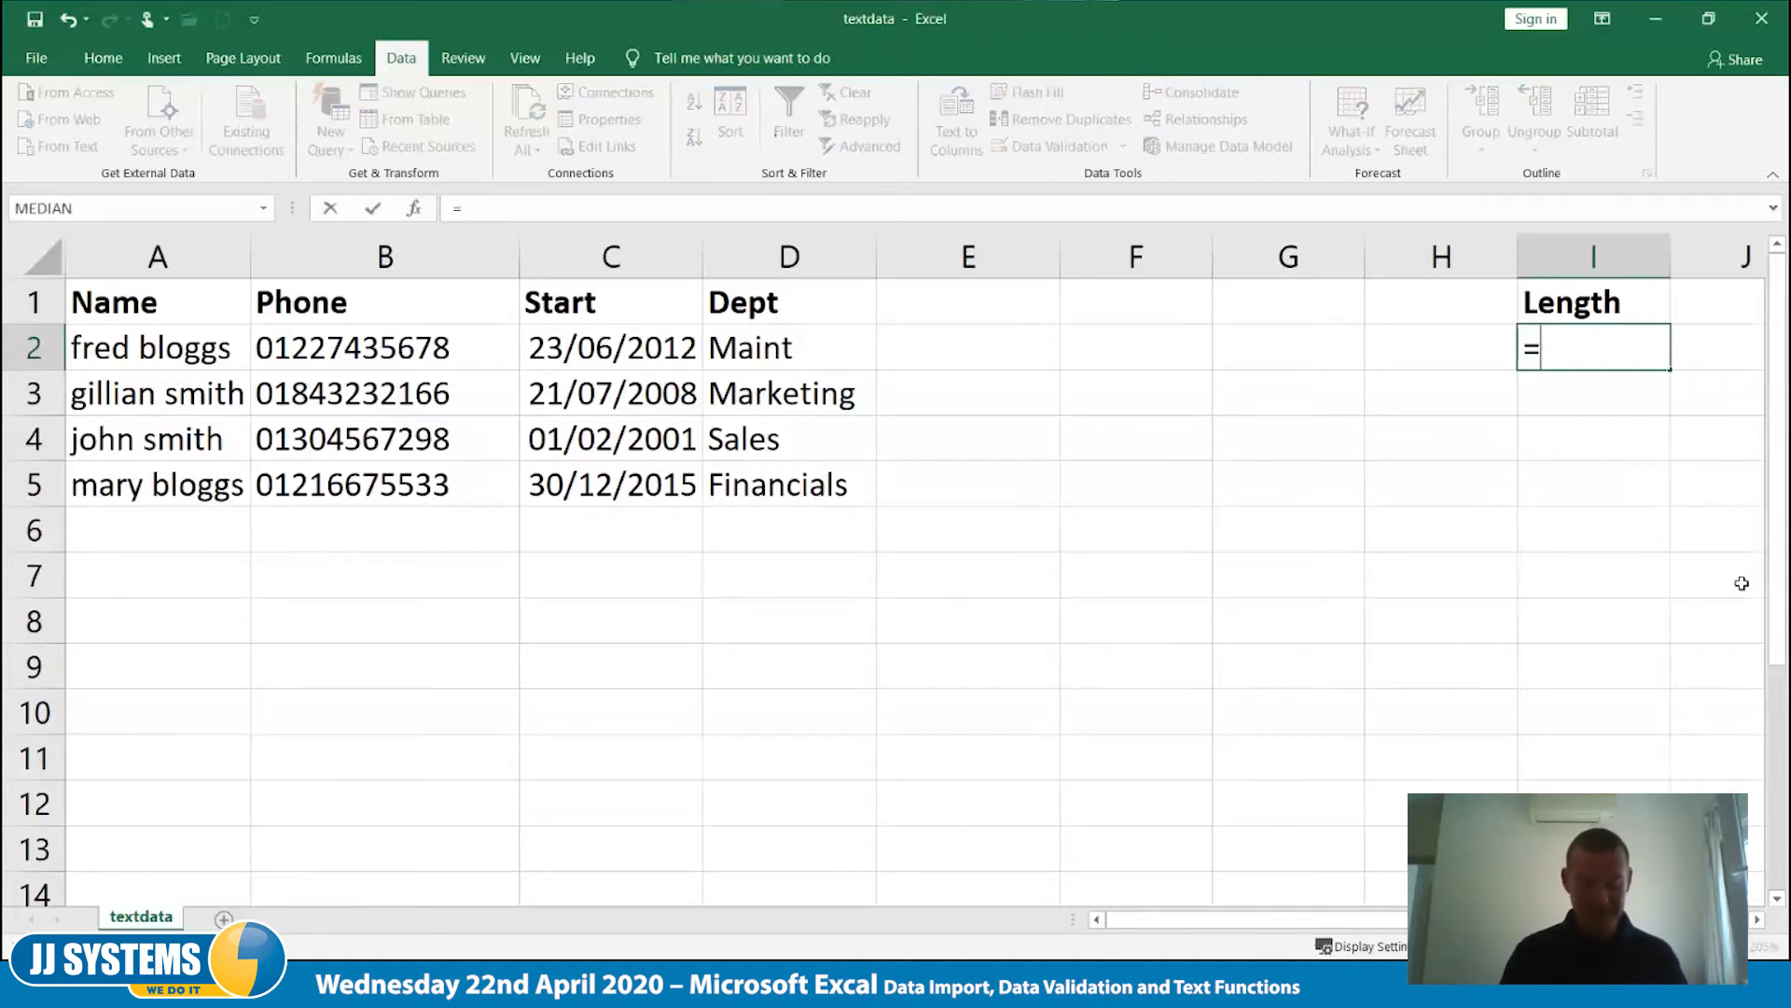
{"action": "type", "text": "len"}
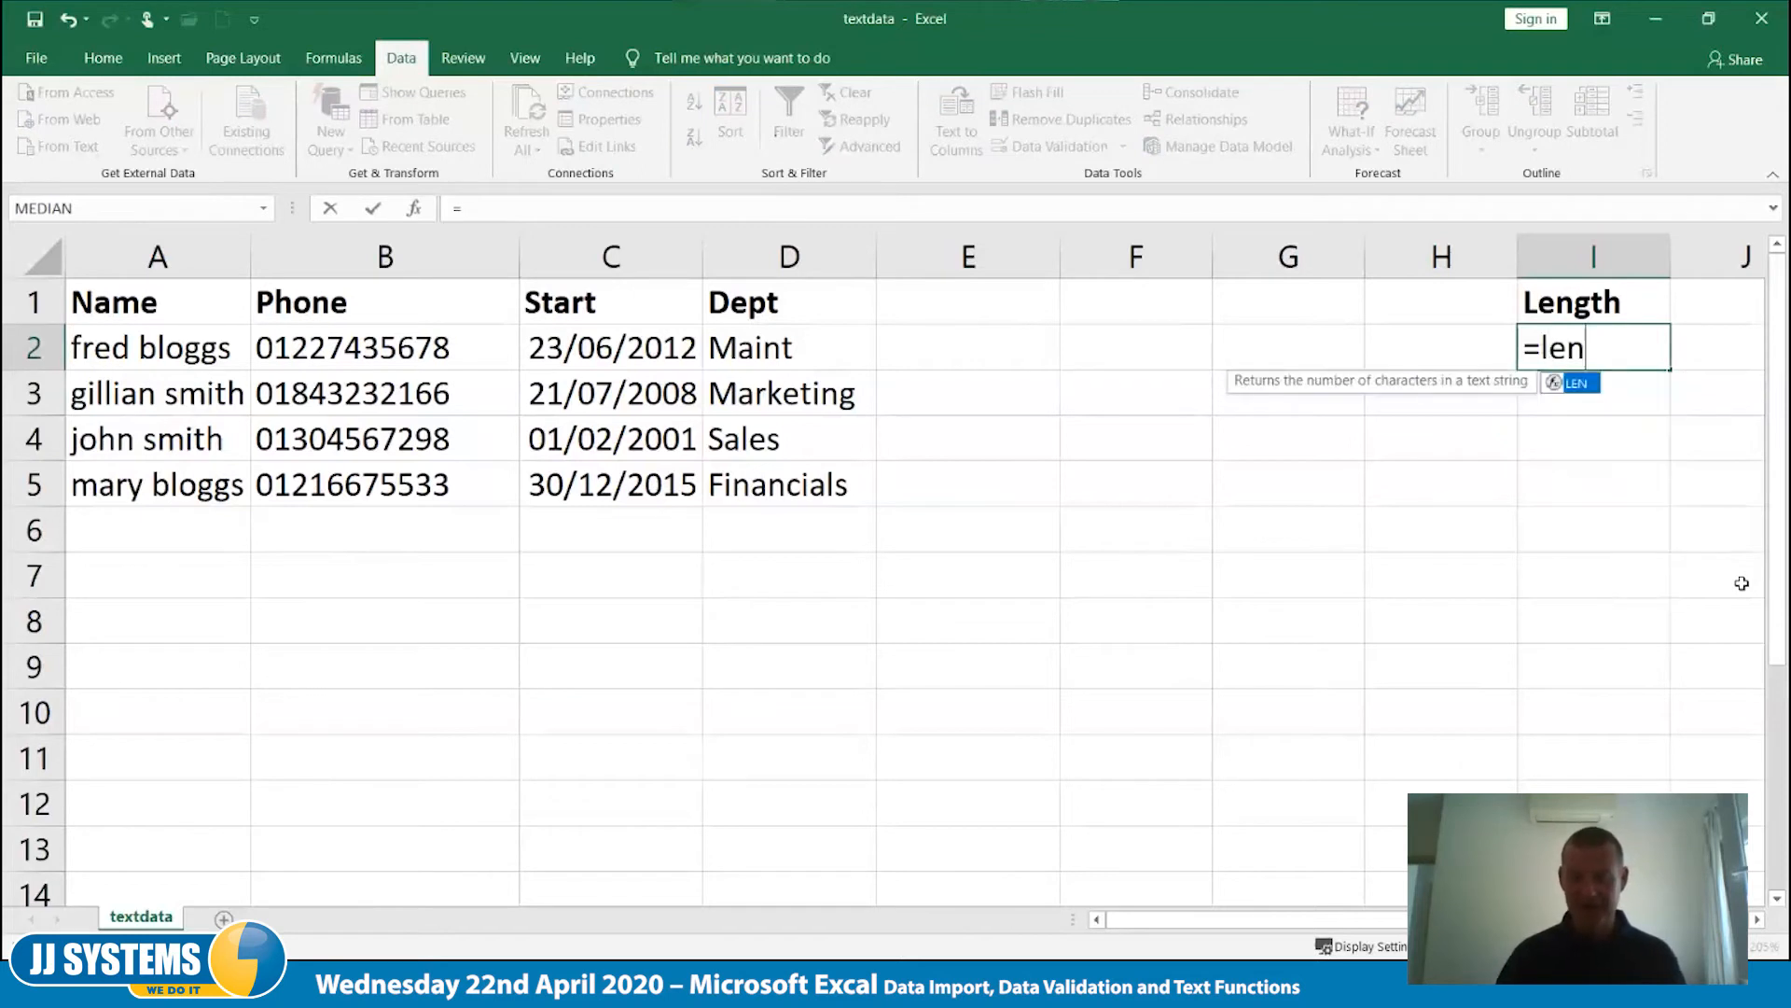
{"action": "type", "text": "("}
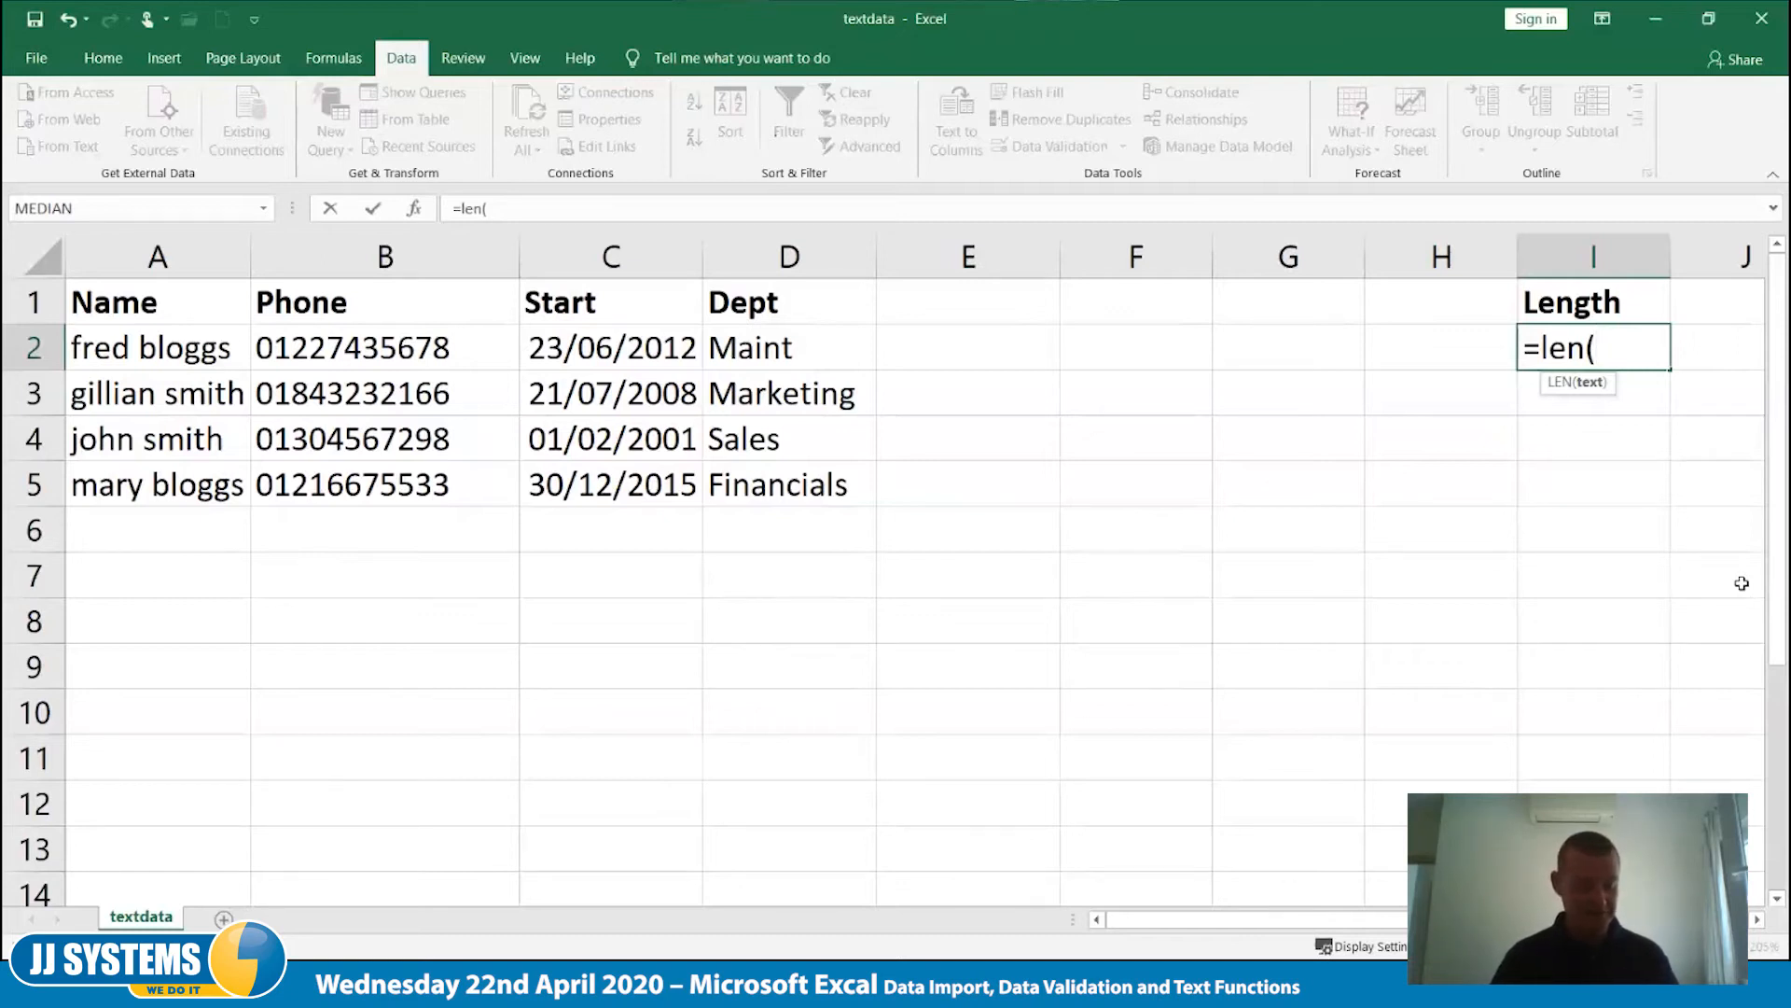
{"action": "type", "text": "a2"}
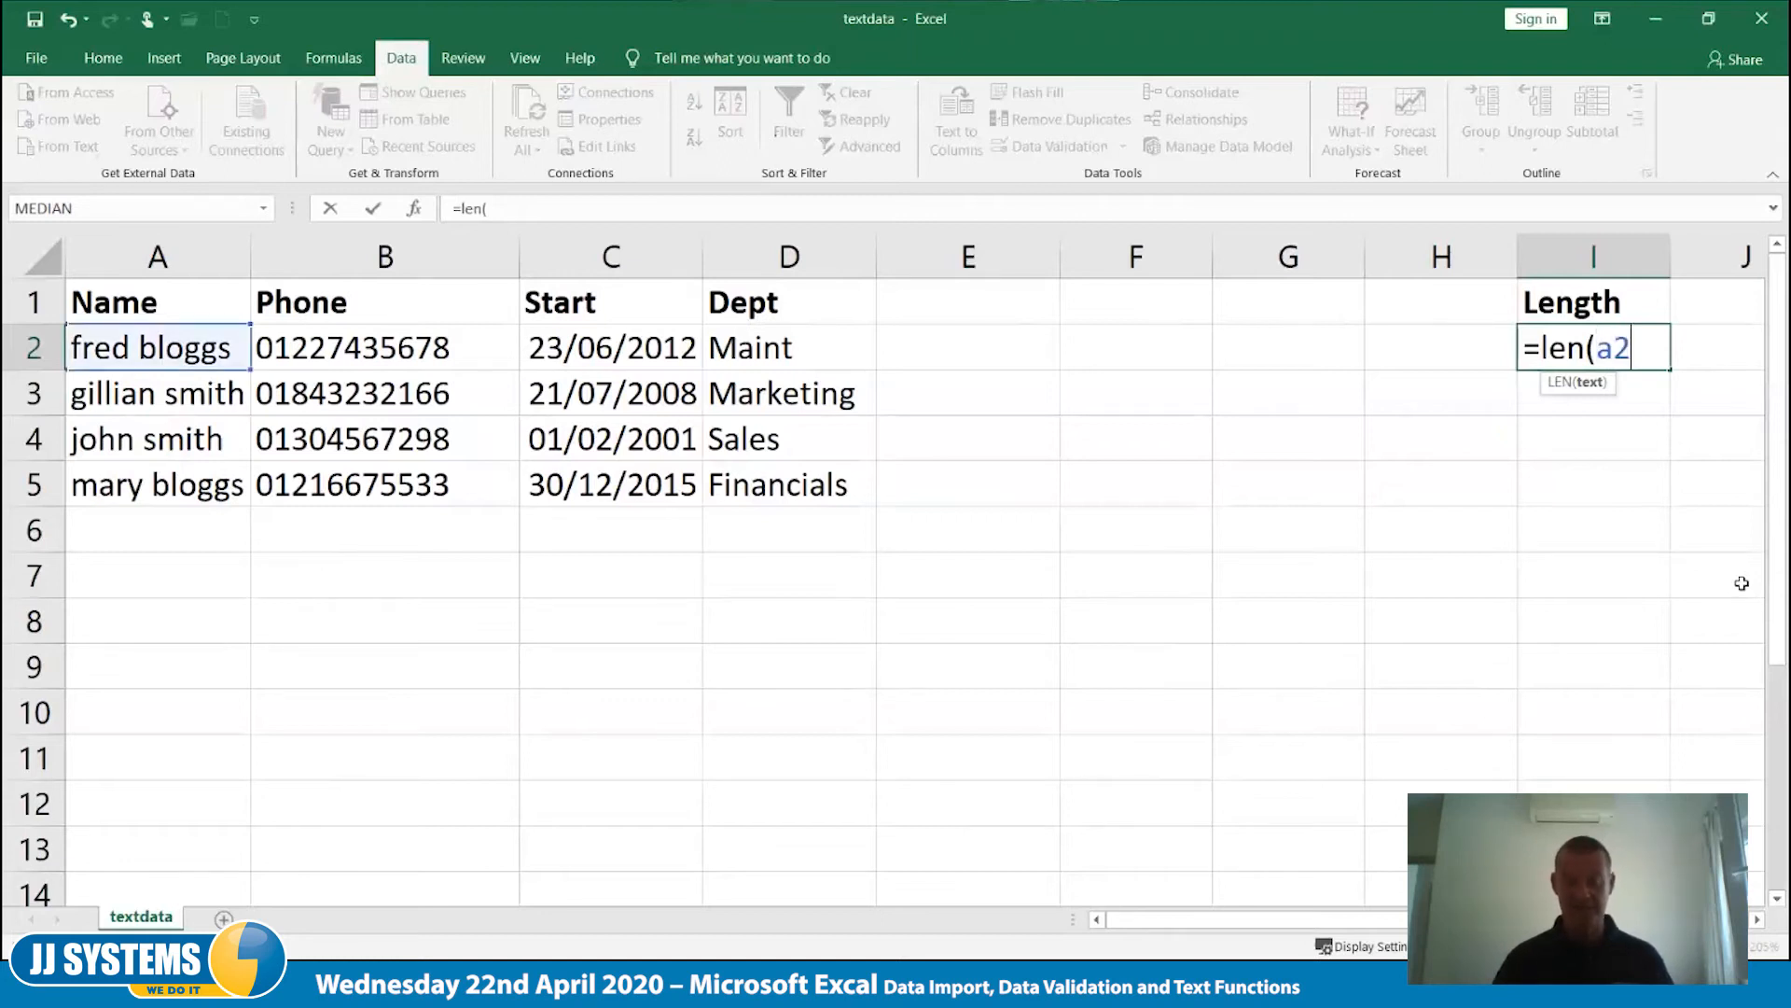
{"action": "type", "text": ")"}
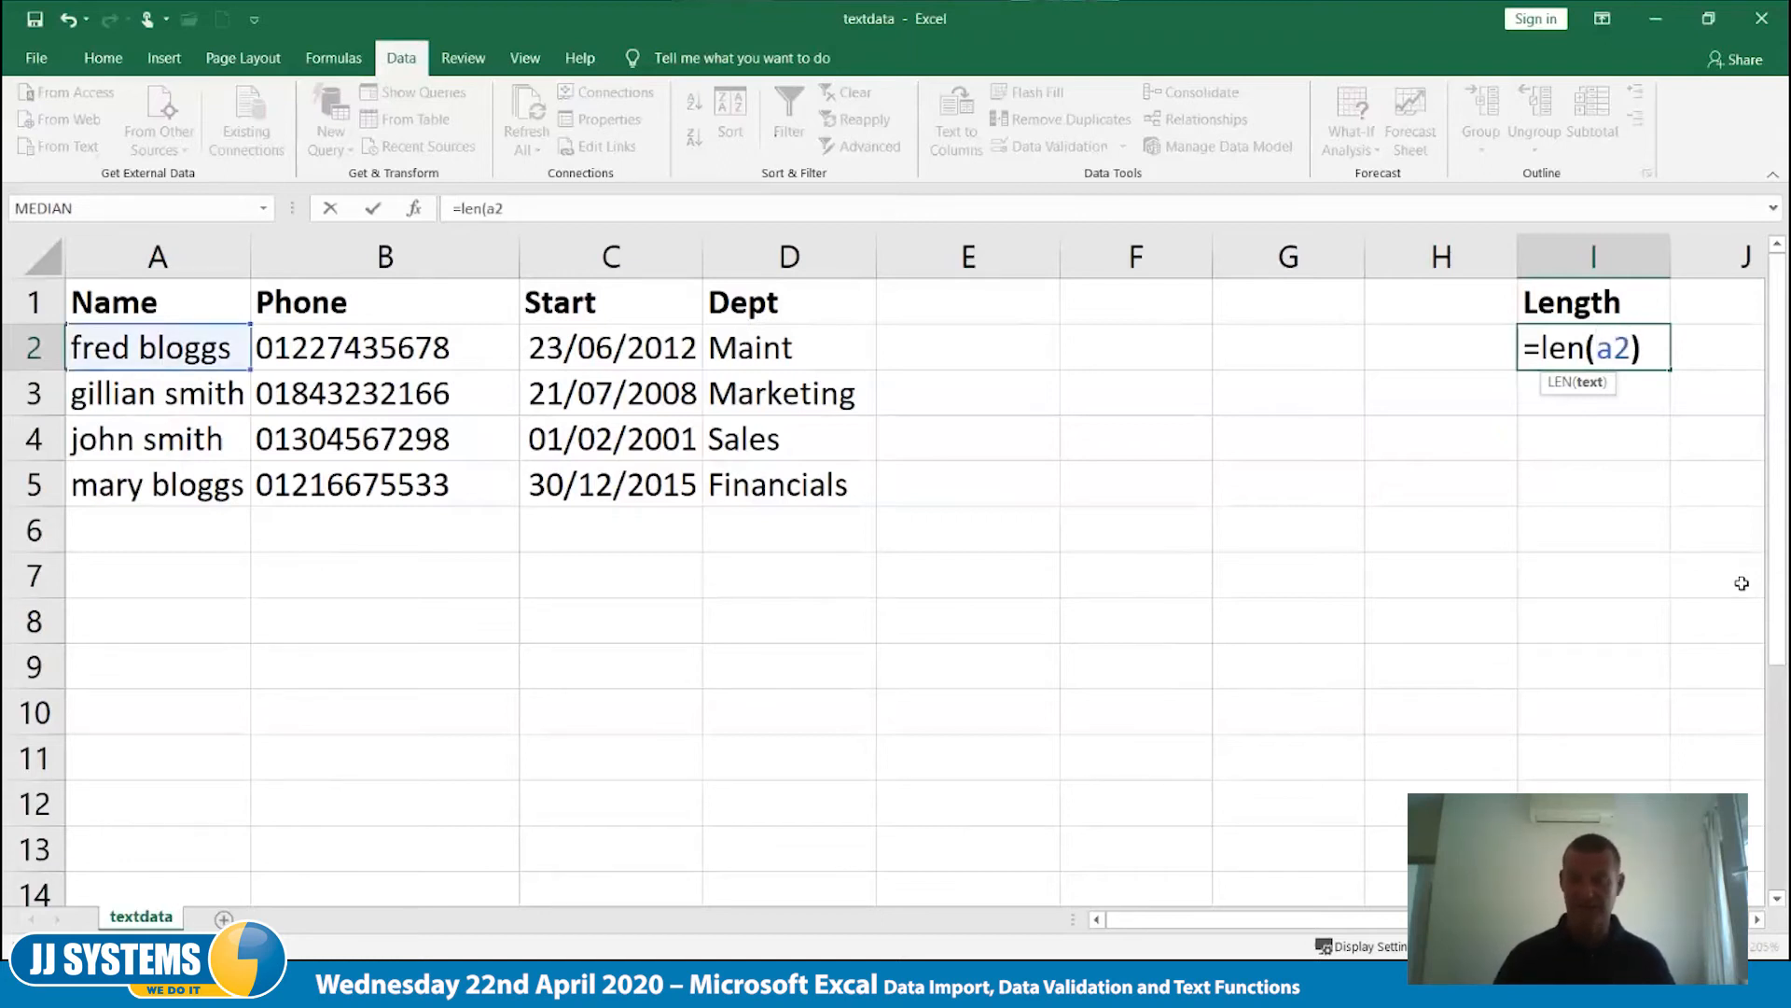
{"action": "key", "text": "Tab"}
{"action": "key", "text": "shift+Tab"}
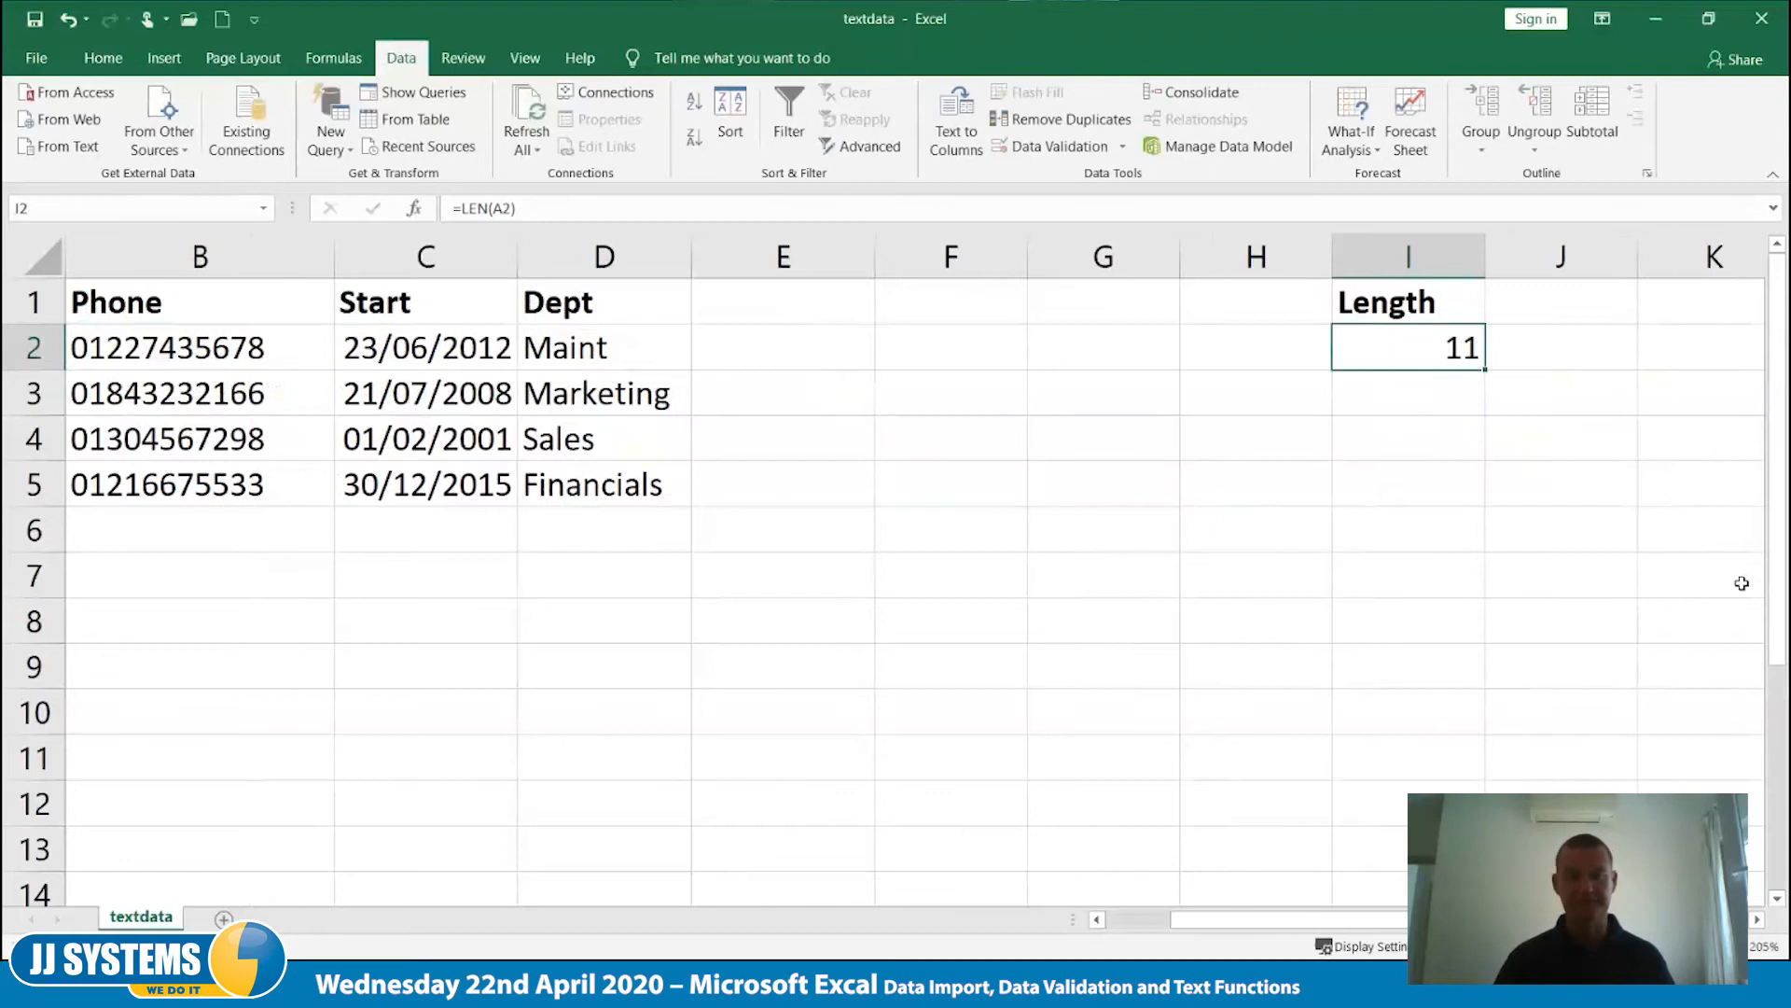
- Fill the LEN formula from I2 down through I5
{"action": "key", "text": "Home"}
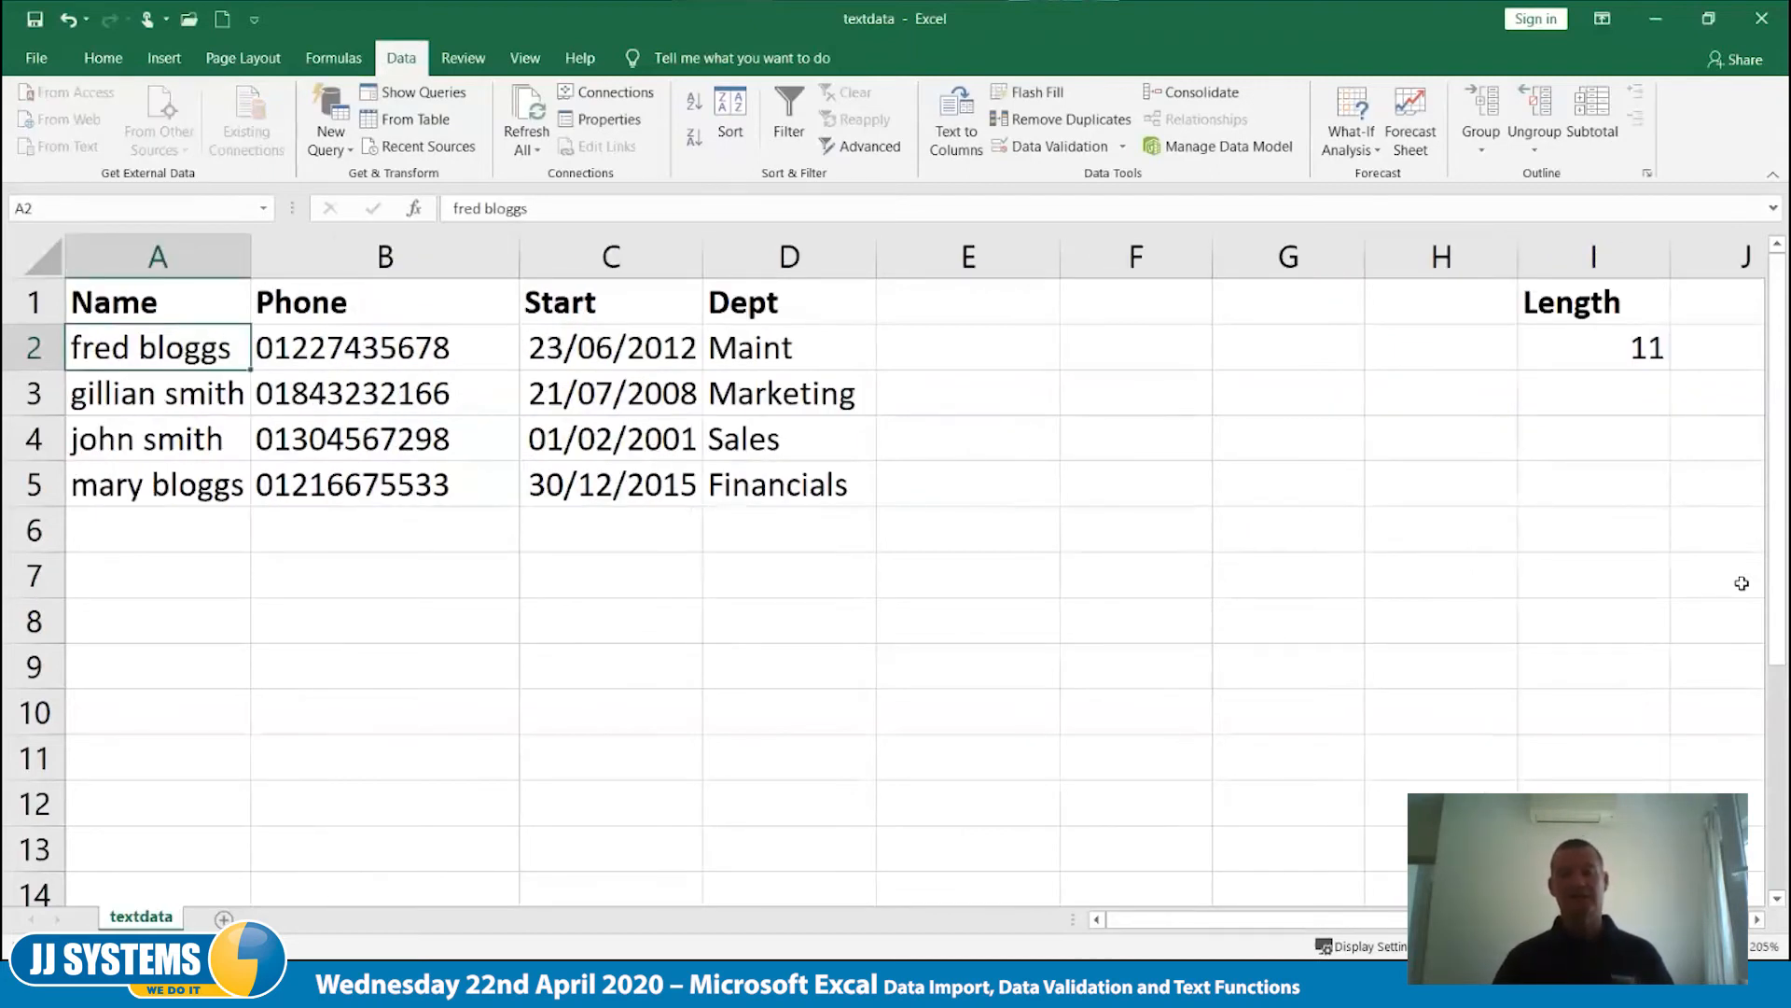
{"action": "key", "text": "Right"}
{"action": "key", "text": "Right"}
{"action": "key", "text": "Right"}
{"action": "key", "text": "Right"}
{"action": "key", "text": "Right"}
{"action": "key", "text": "Right"}
{"action": "key", "text": "Right"}
{"action": "key", "text": "Right"}
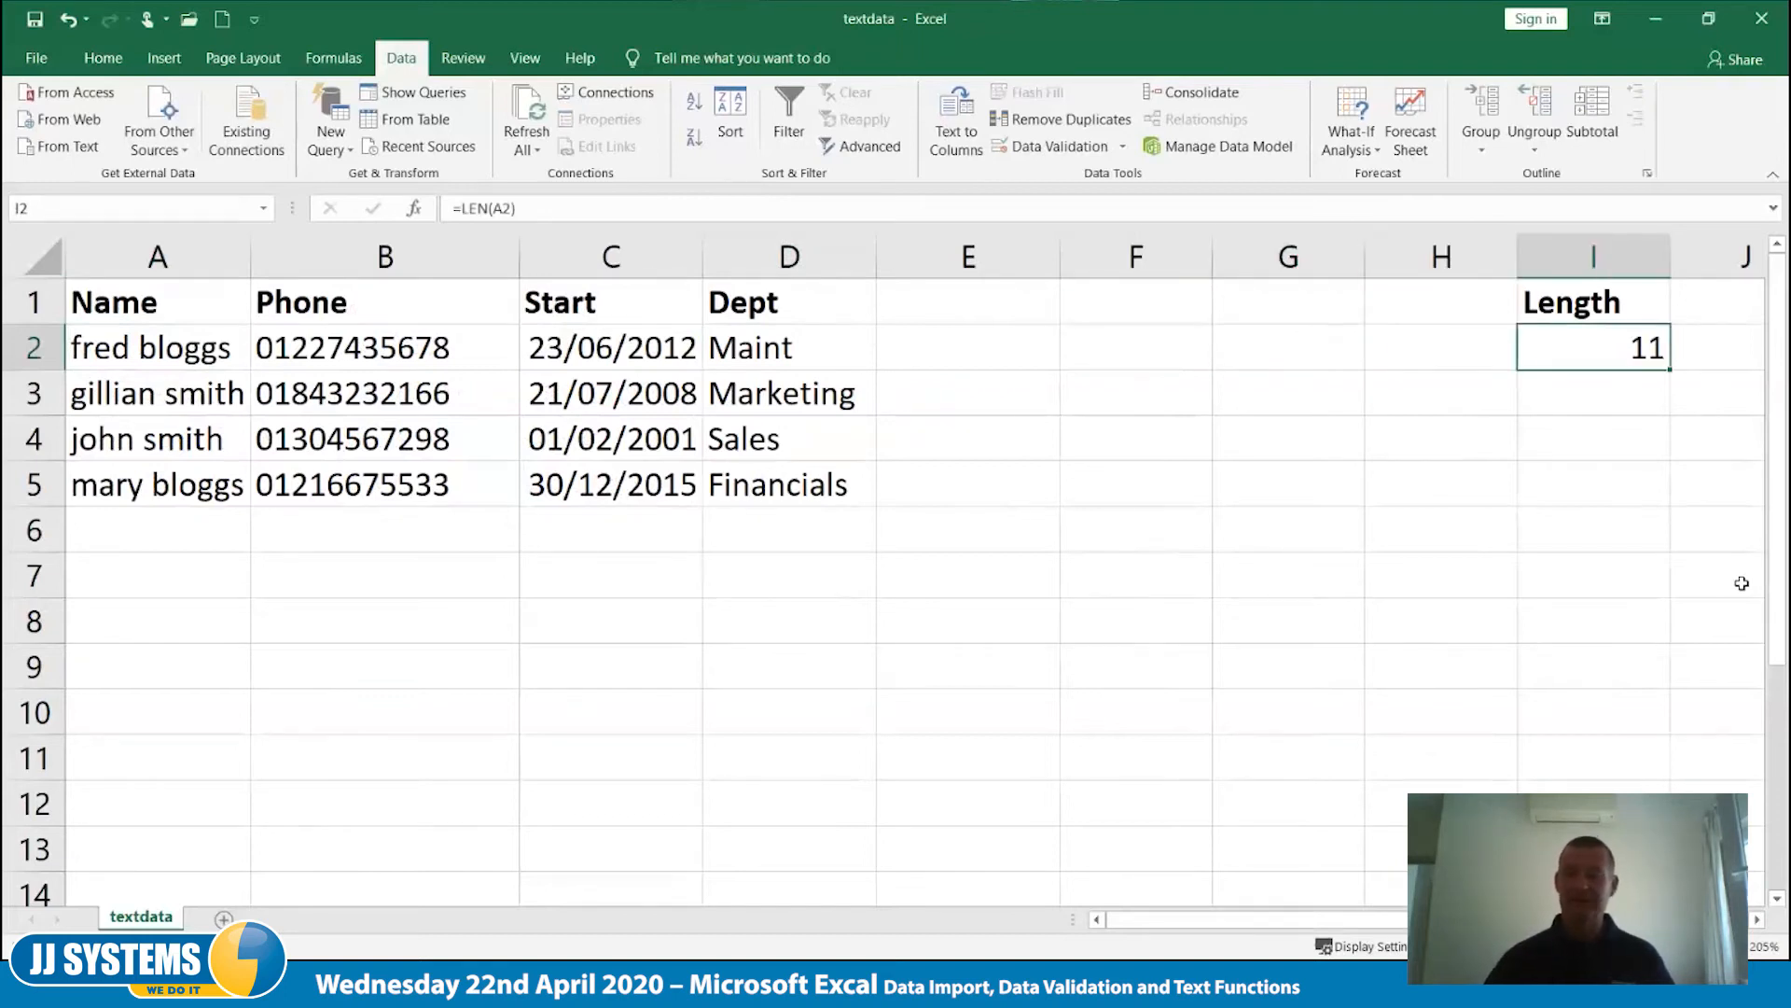
{"action": "left_click_drag", "start_coordinate": [1670, 370], "coordinate": [1670, 497]}
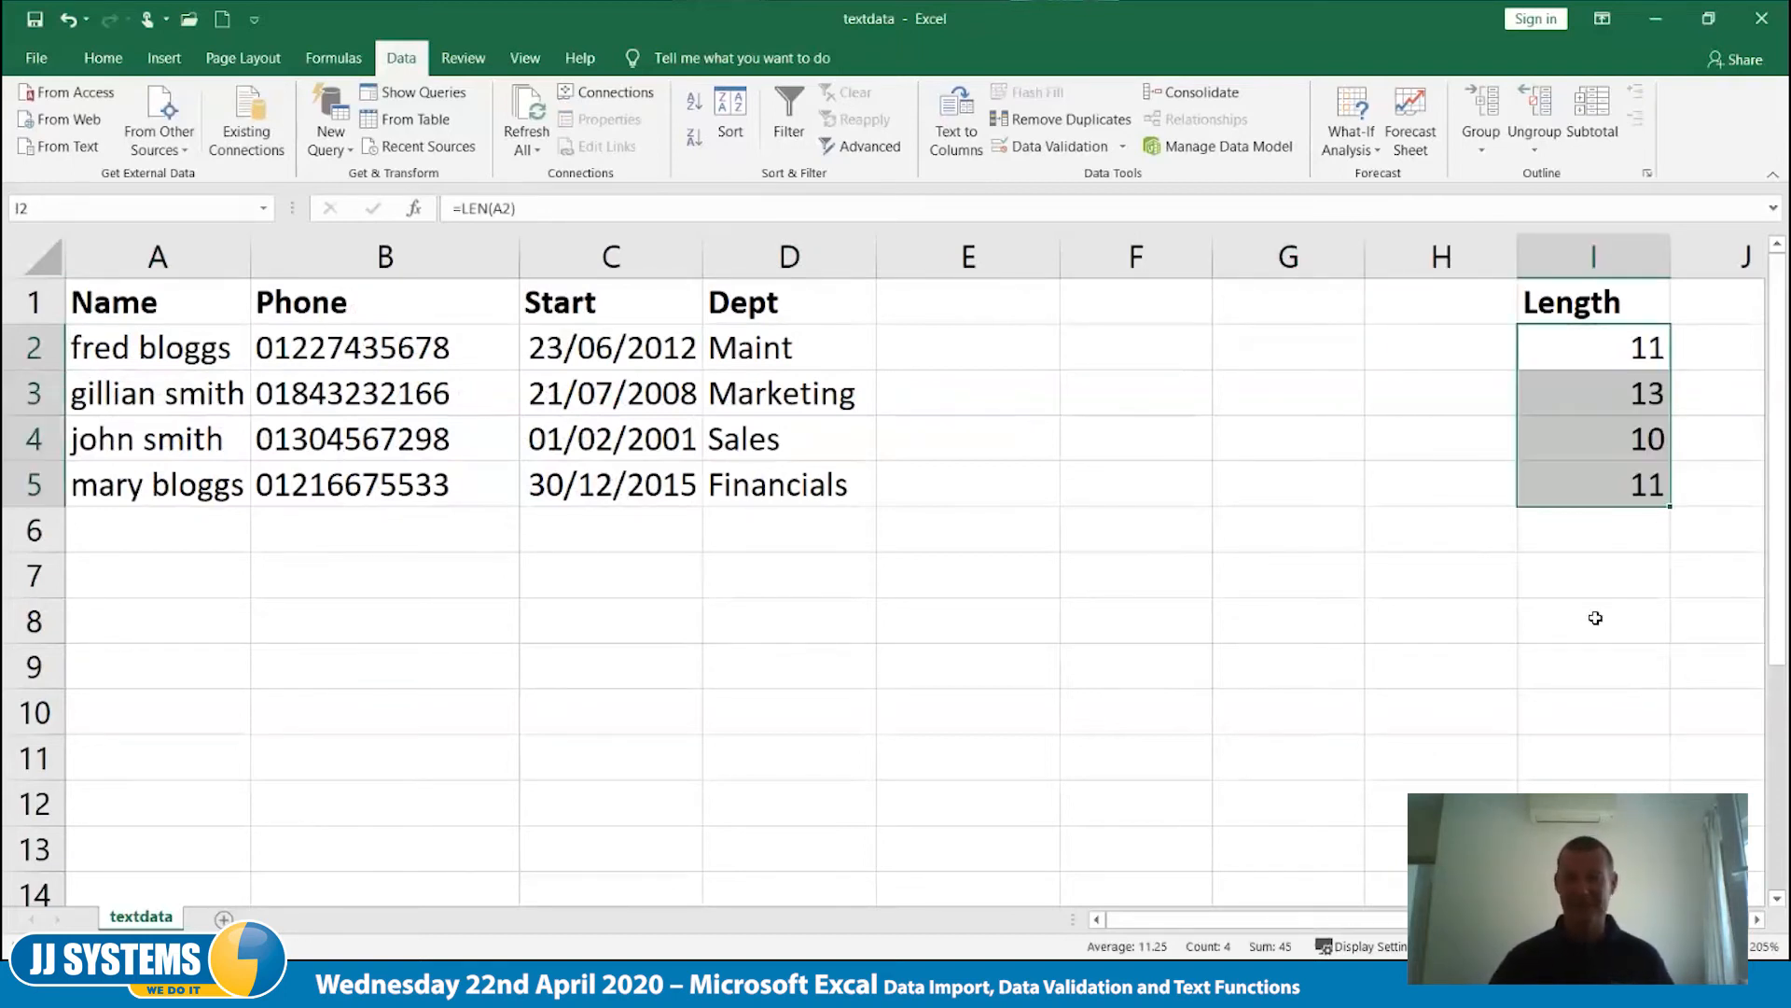
{"action": "left_click", "coordinate": [1626, 612]}
- Enter the column heading Space in cell H1
{"action": "left_click", "coordinate": [1450, 363]}
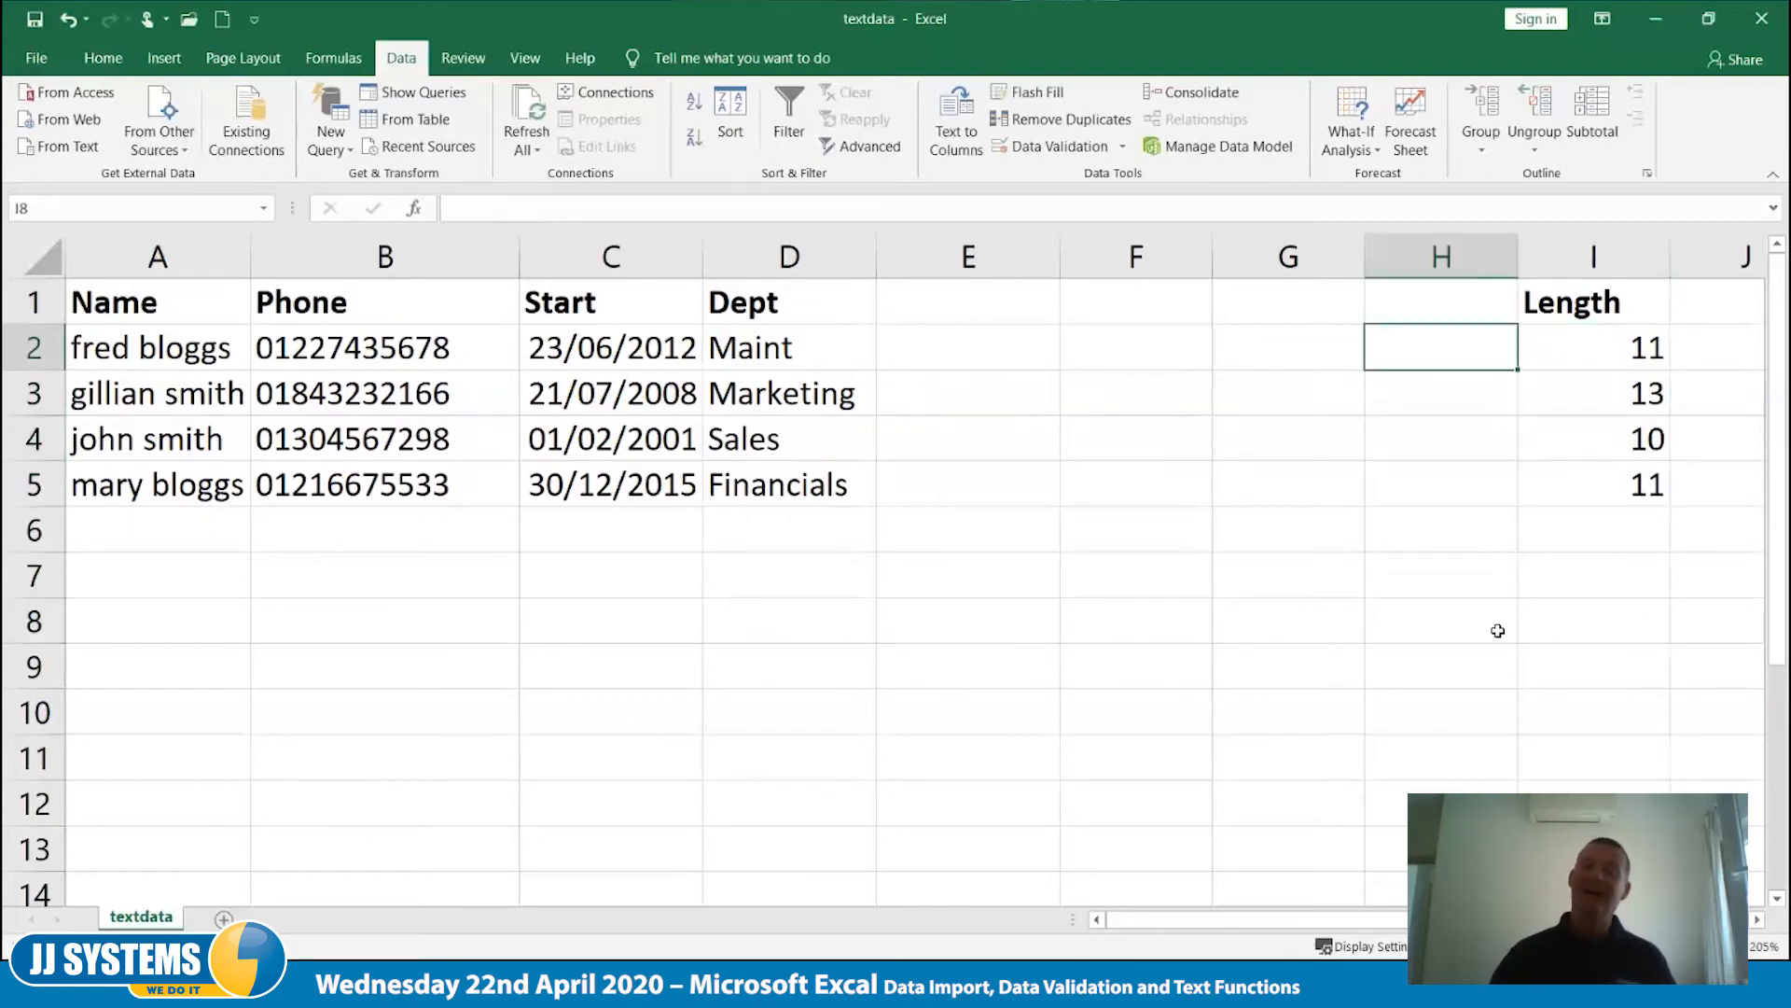
{"action": "left_click", "coordinate": [1474, 315]}
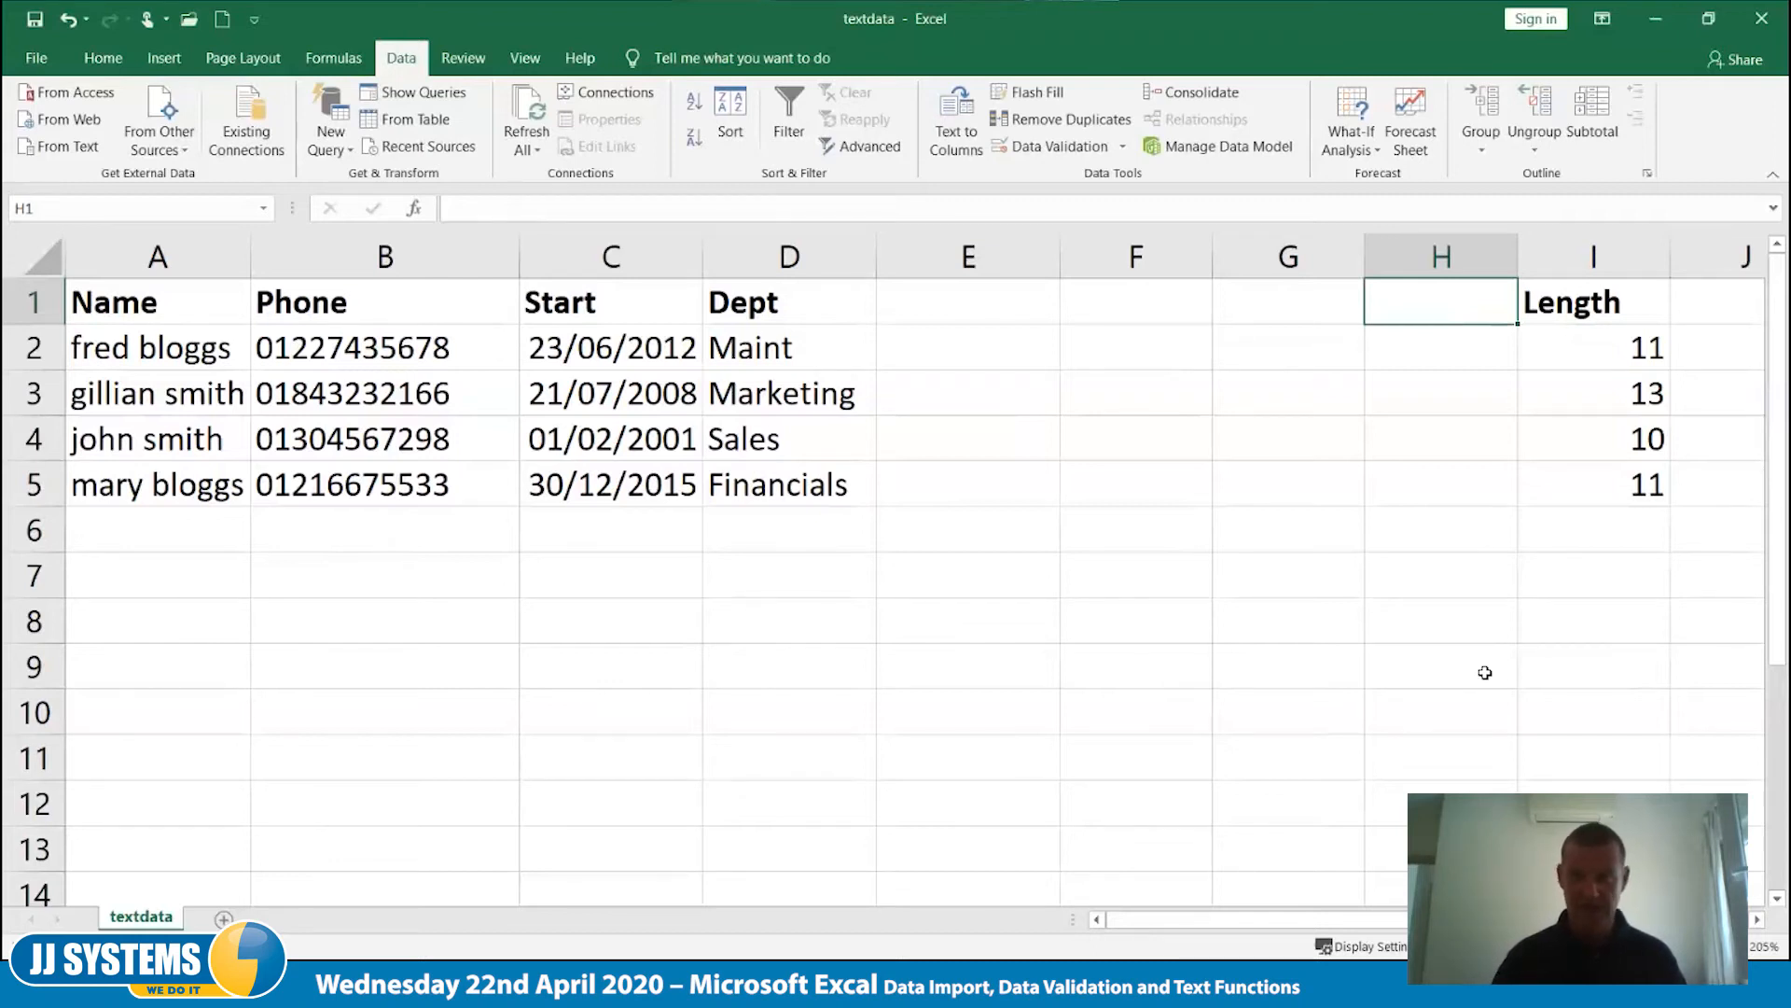
{"action": "type", "text": "Space"}
{"action": "key", "text": "Return"}
- Enter the formula =SEARCH(" ",A2) in cell H2 to locate the space within the first name entry
{"action": "type", "text": "="}
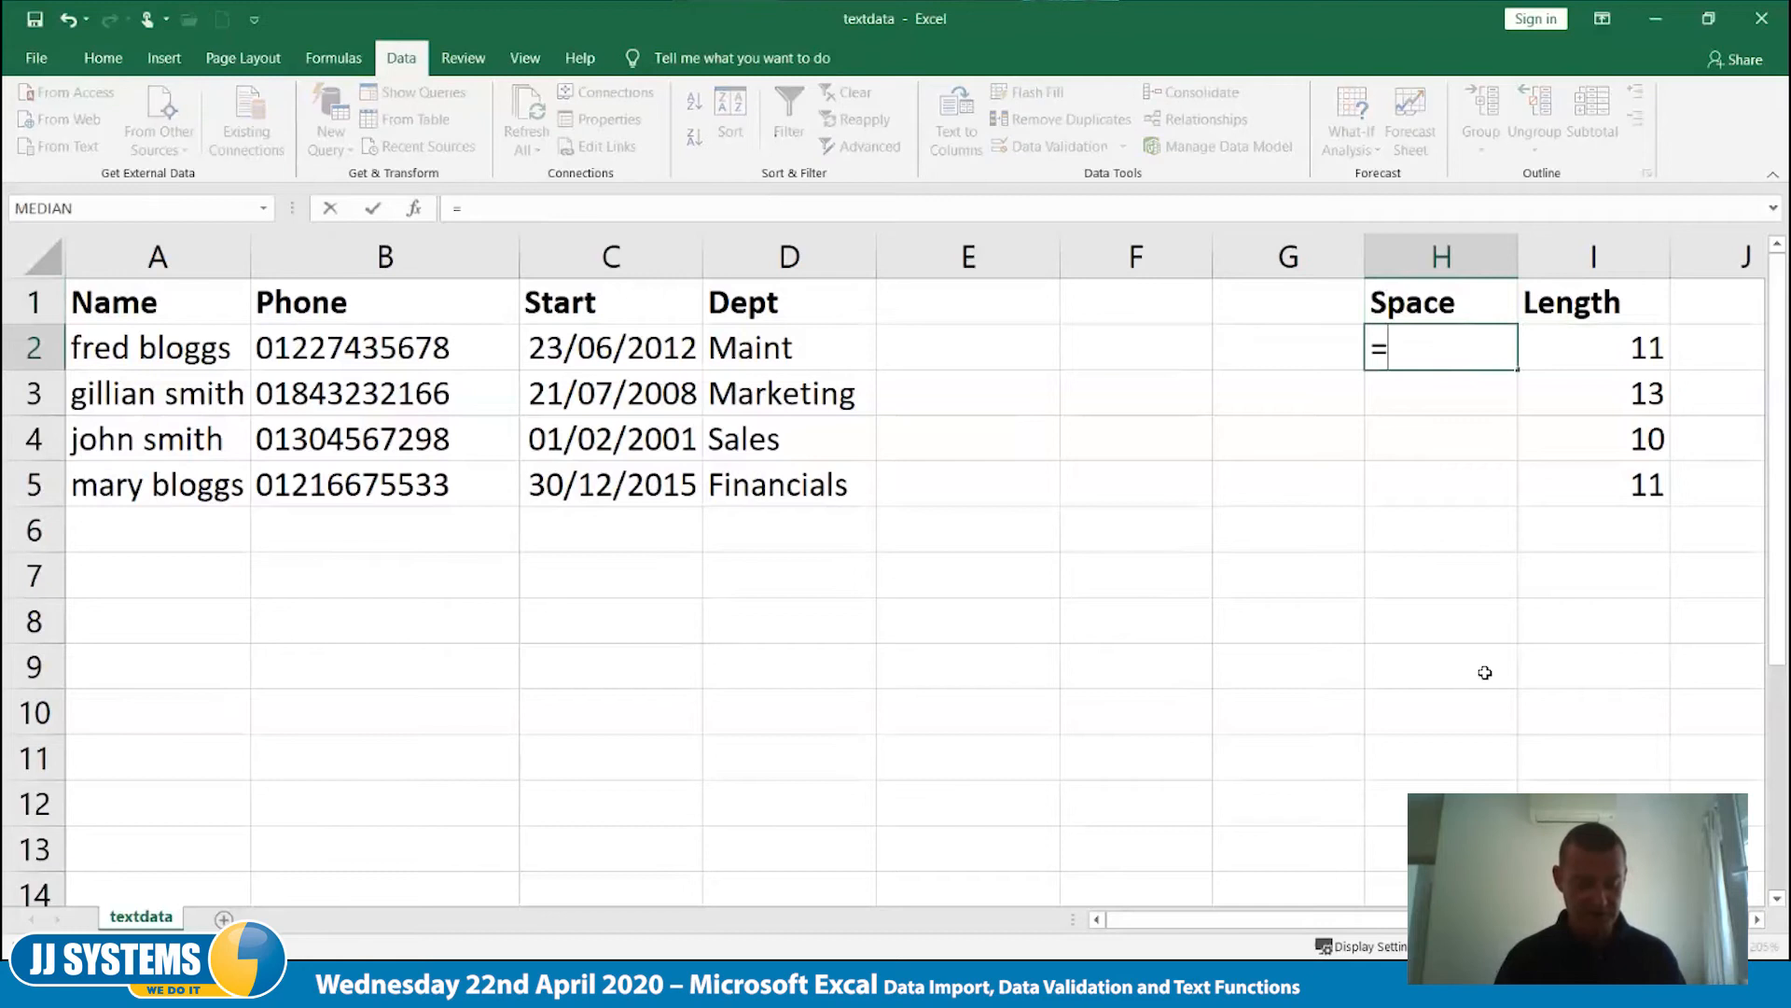
{"action": "type", "text": "search("}
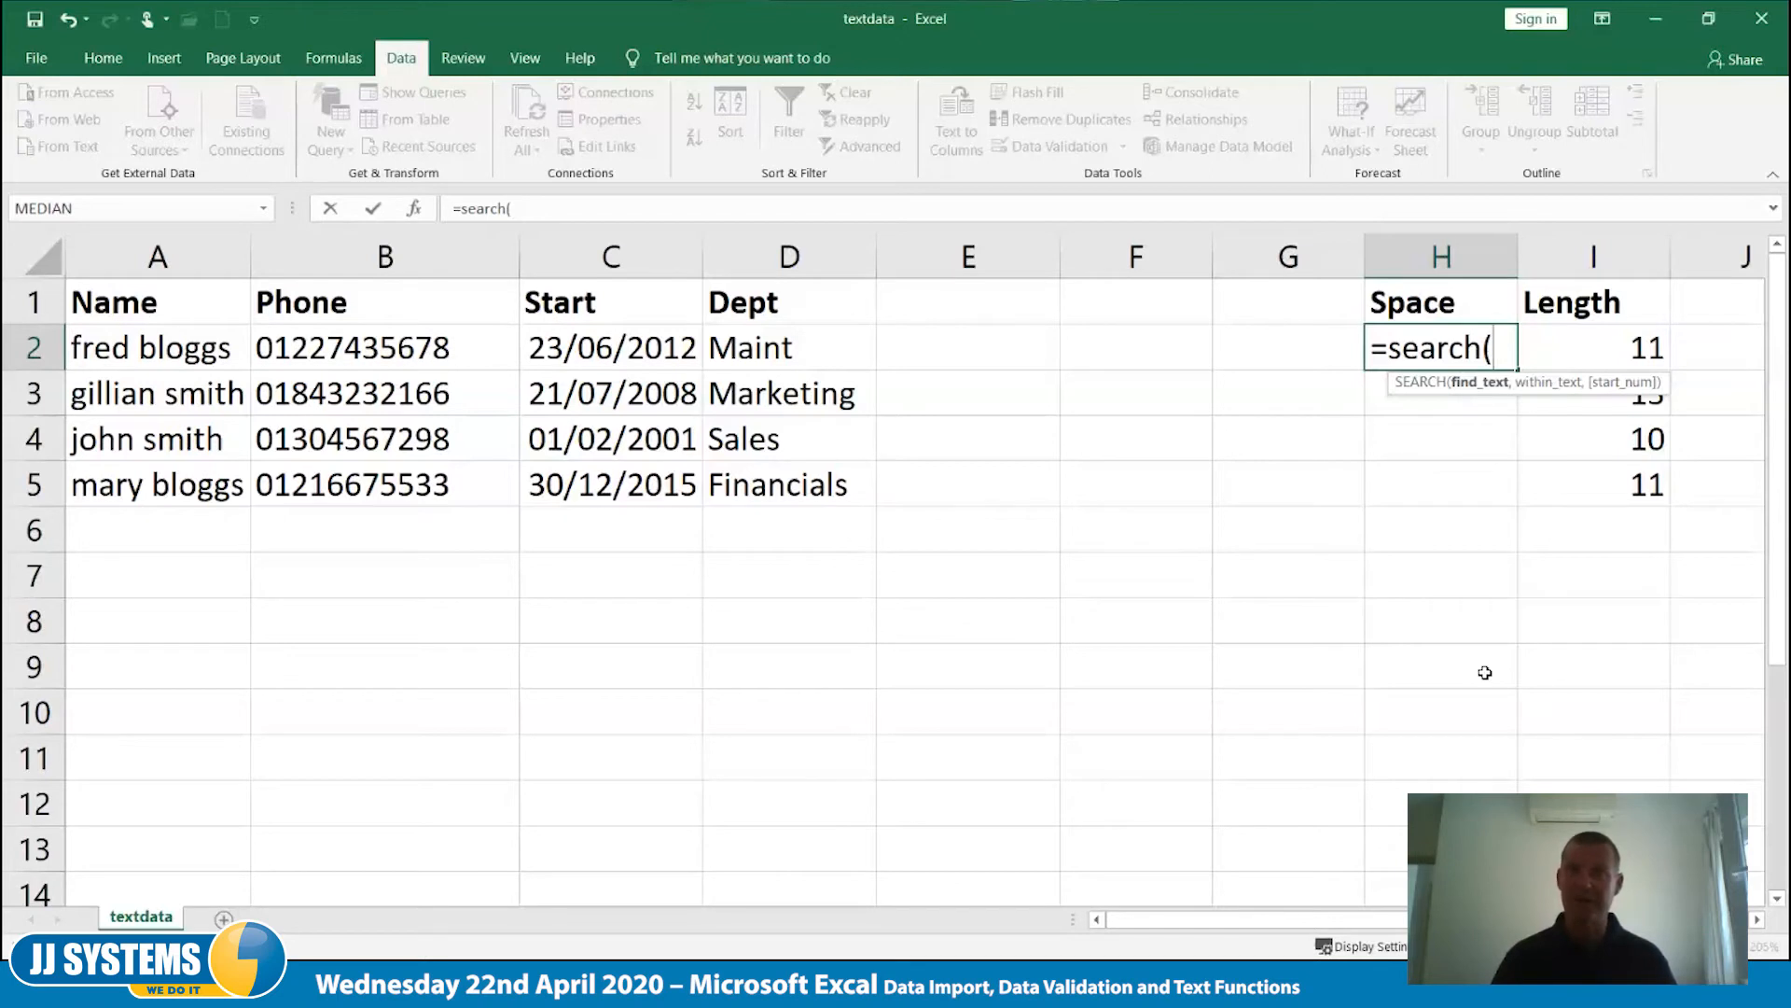
{"action": "type", "text": "\" \""}
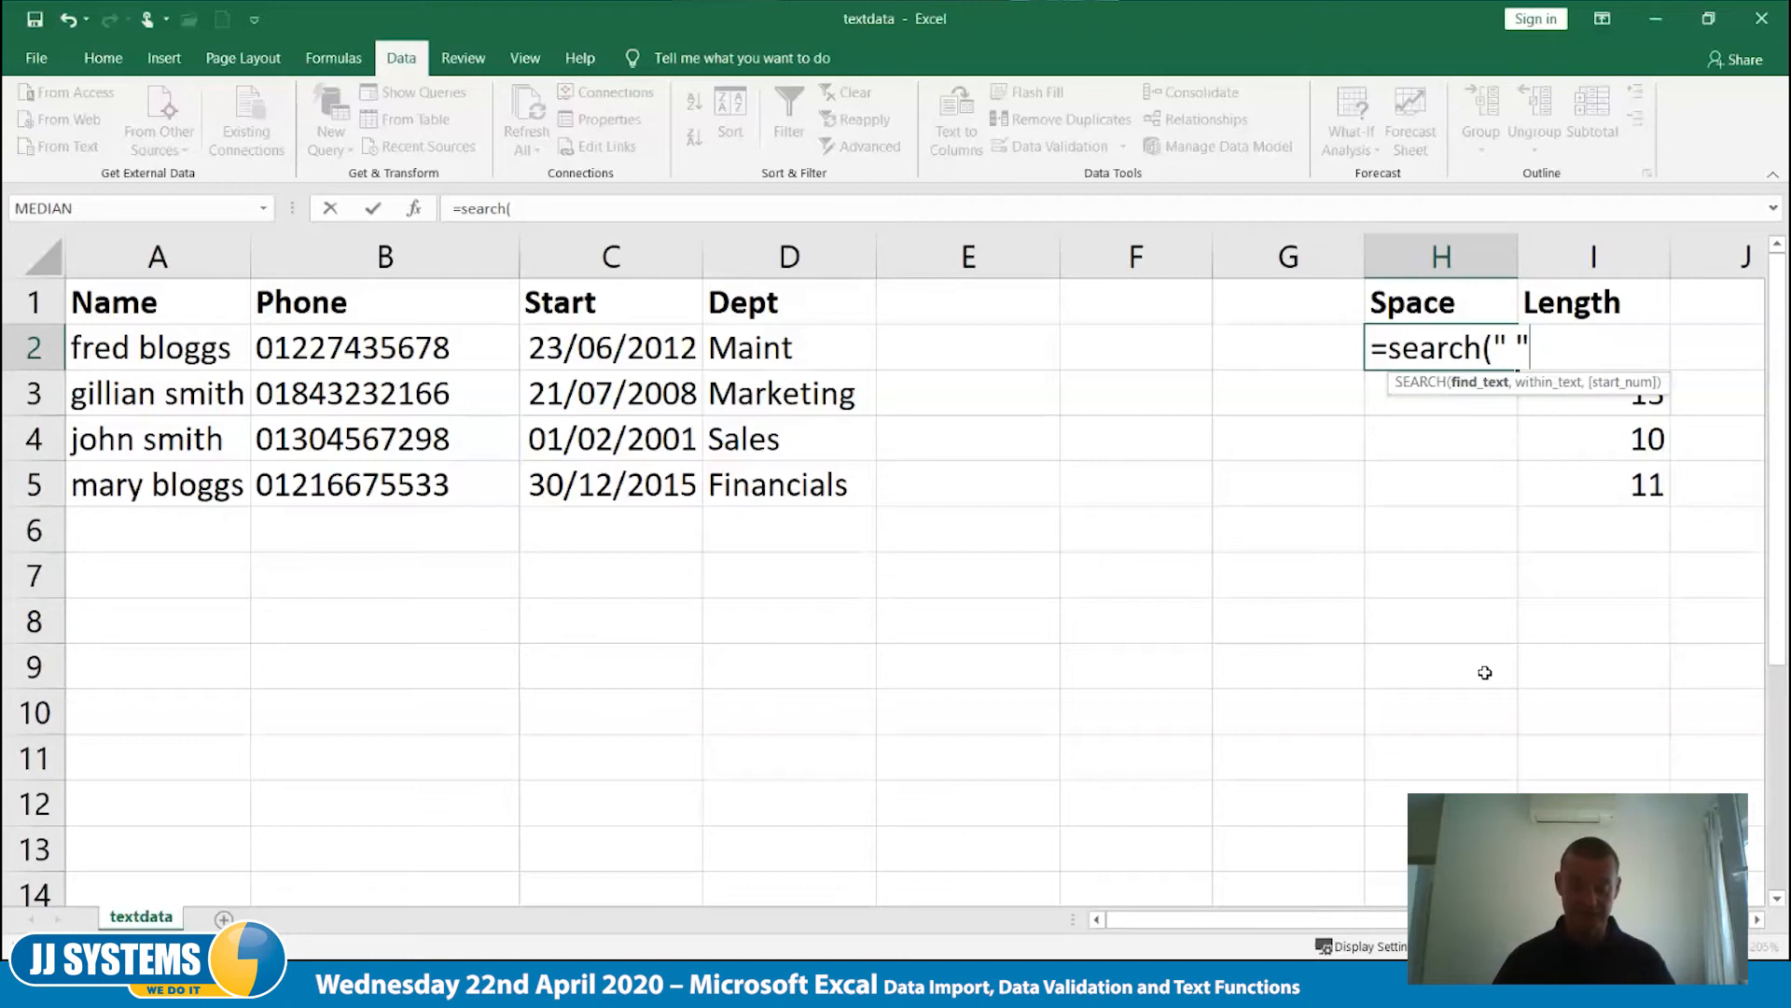
{"action": "type", "text": ","}
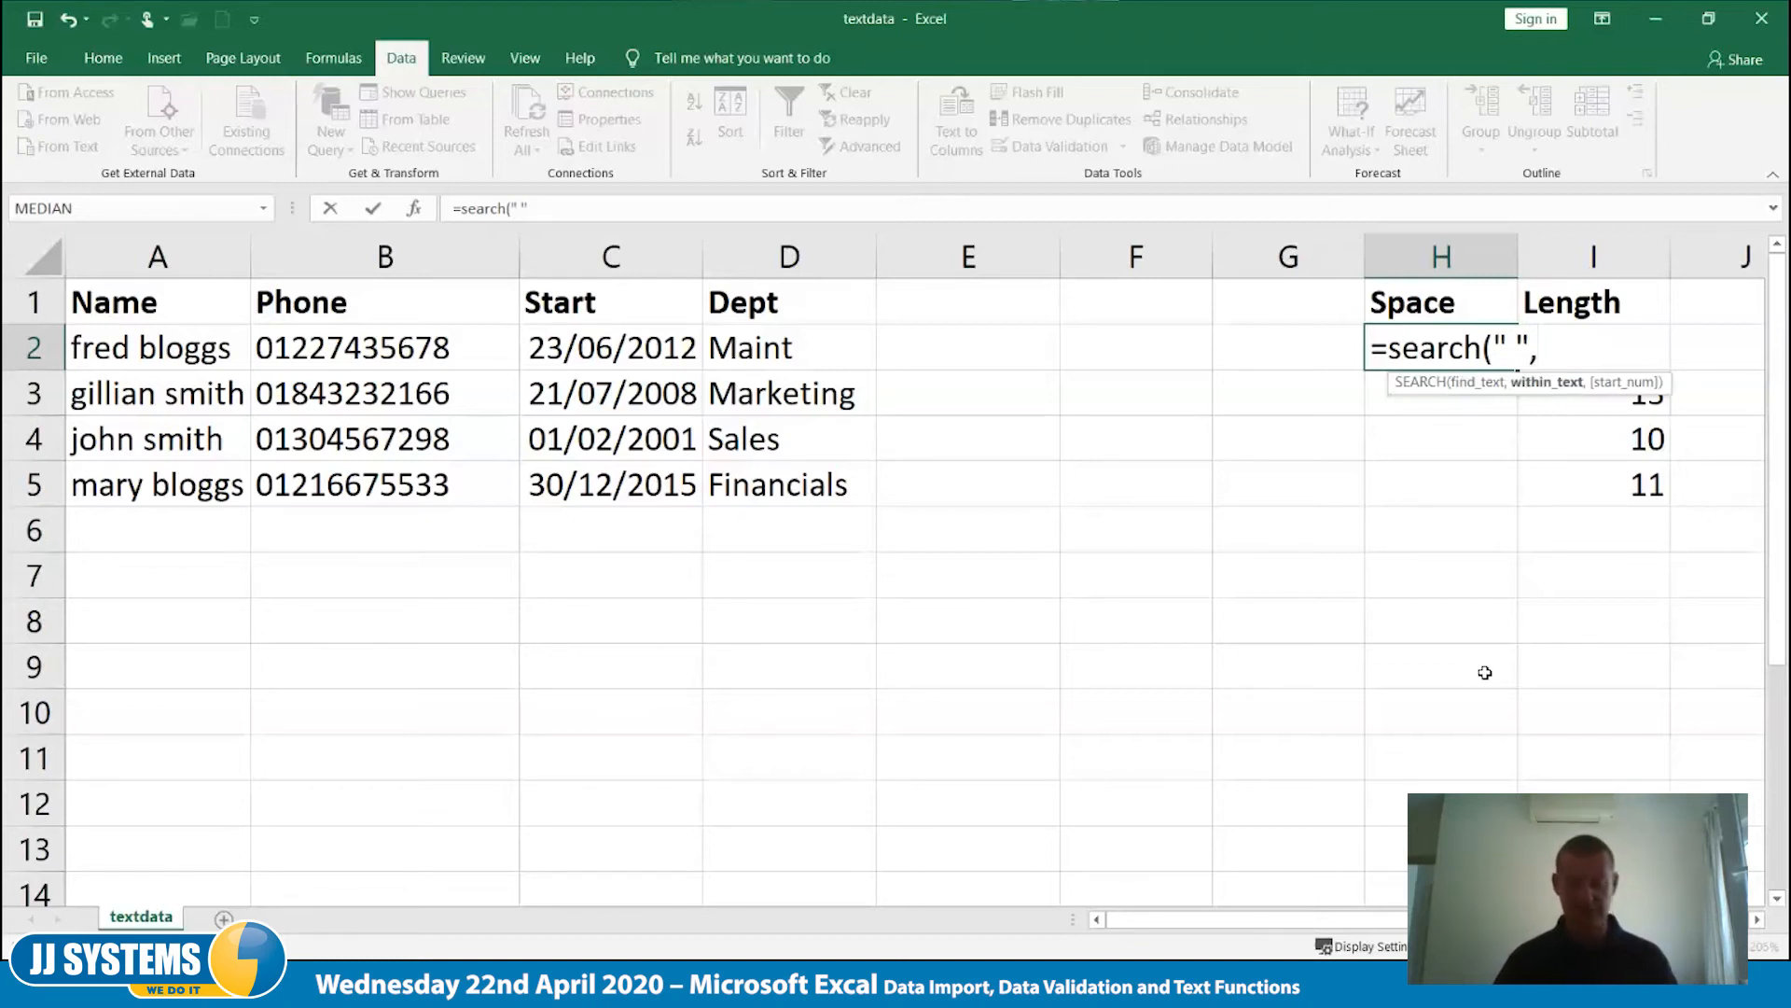
{"action": "type", "text": "a2"}
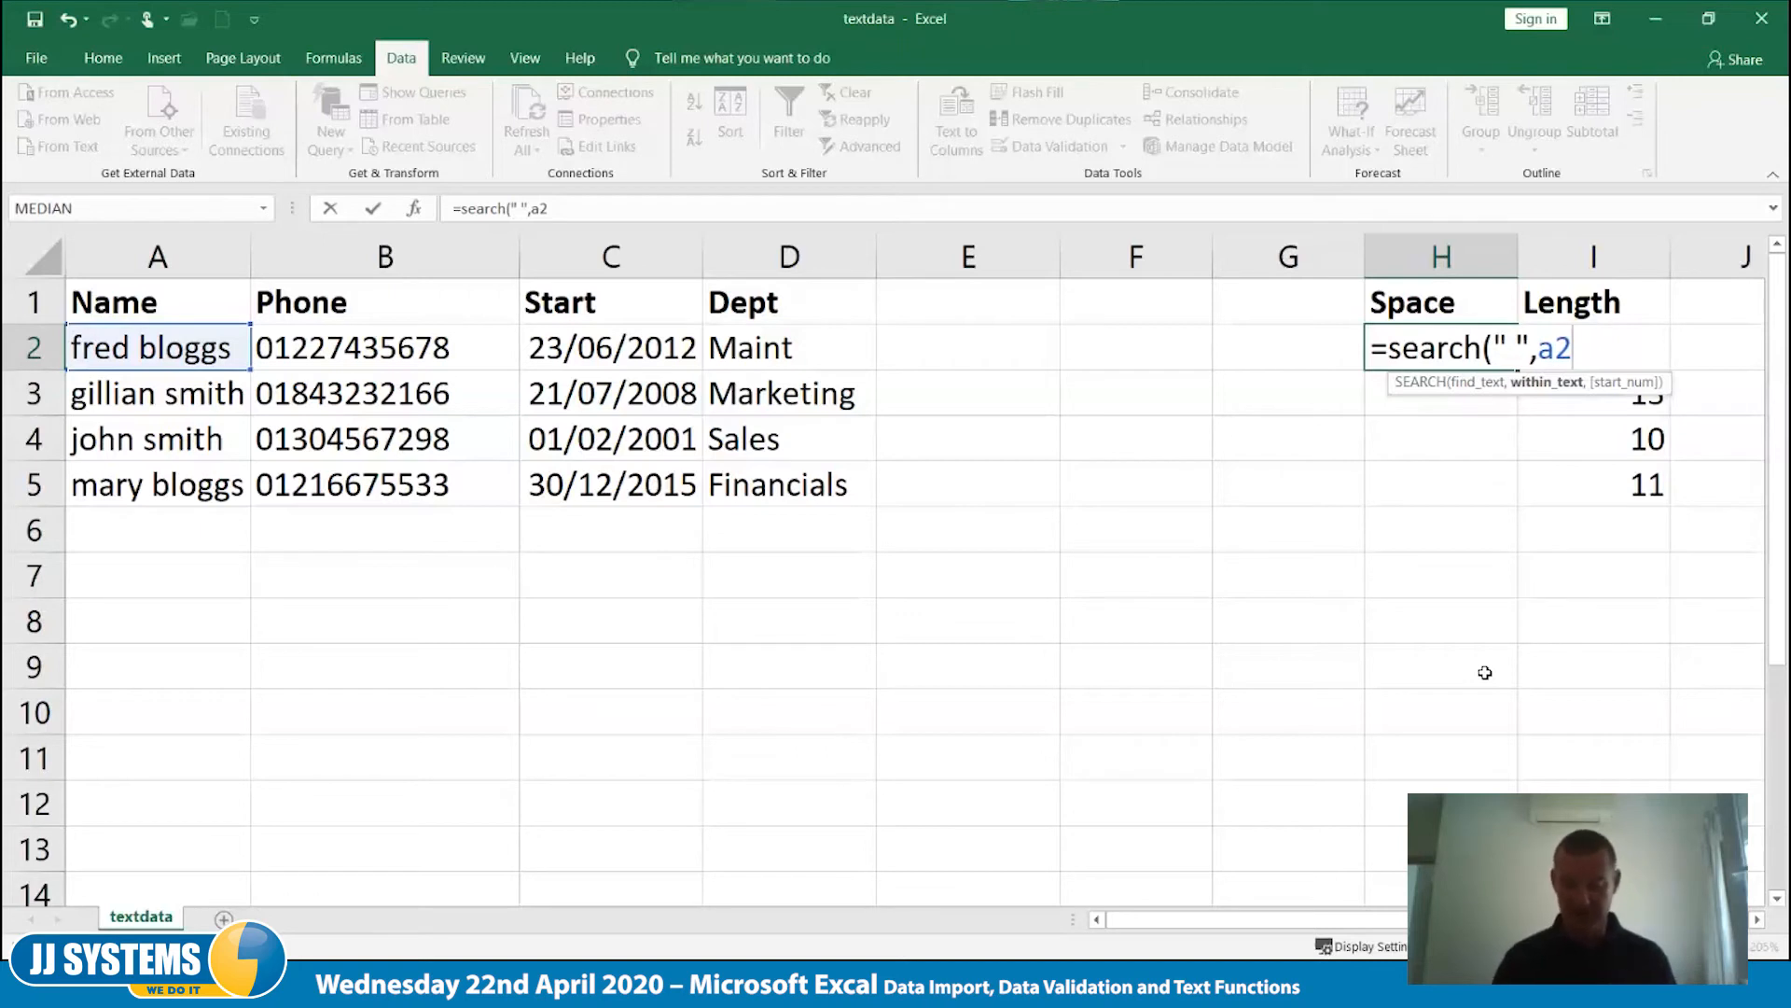
{"action": "type", "text": ")"}
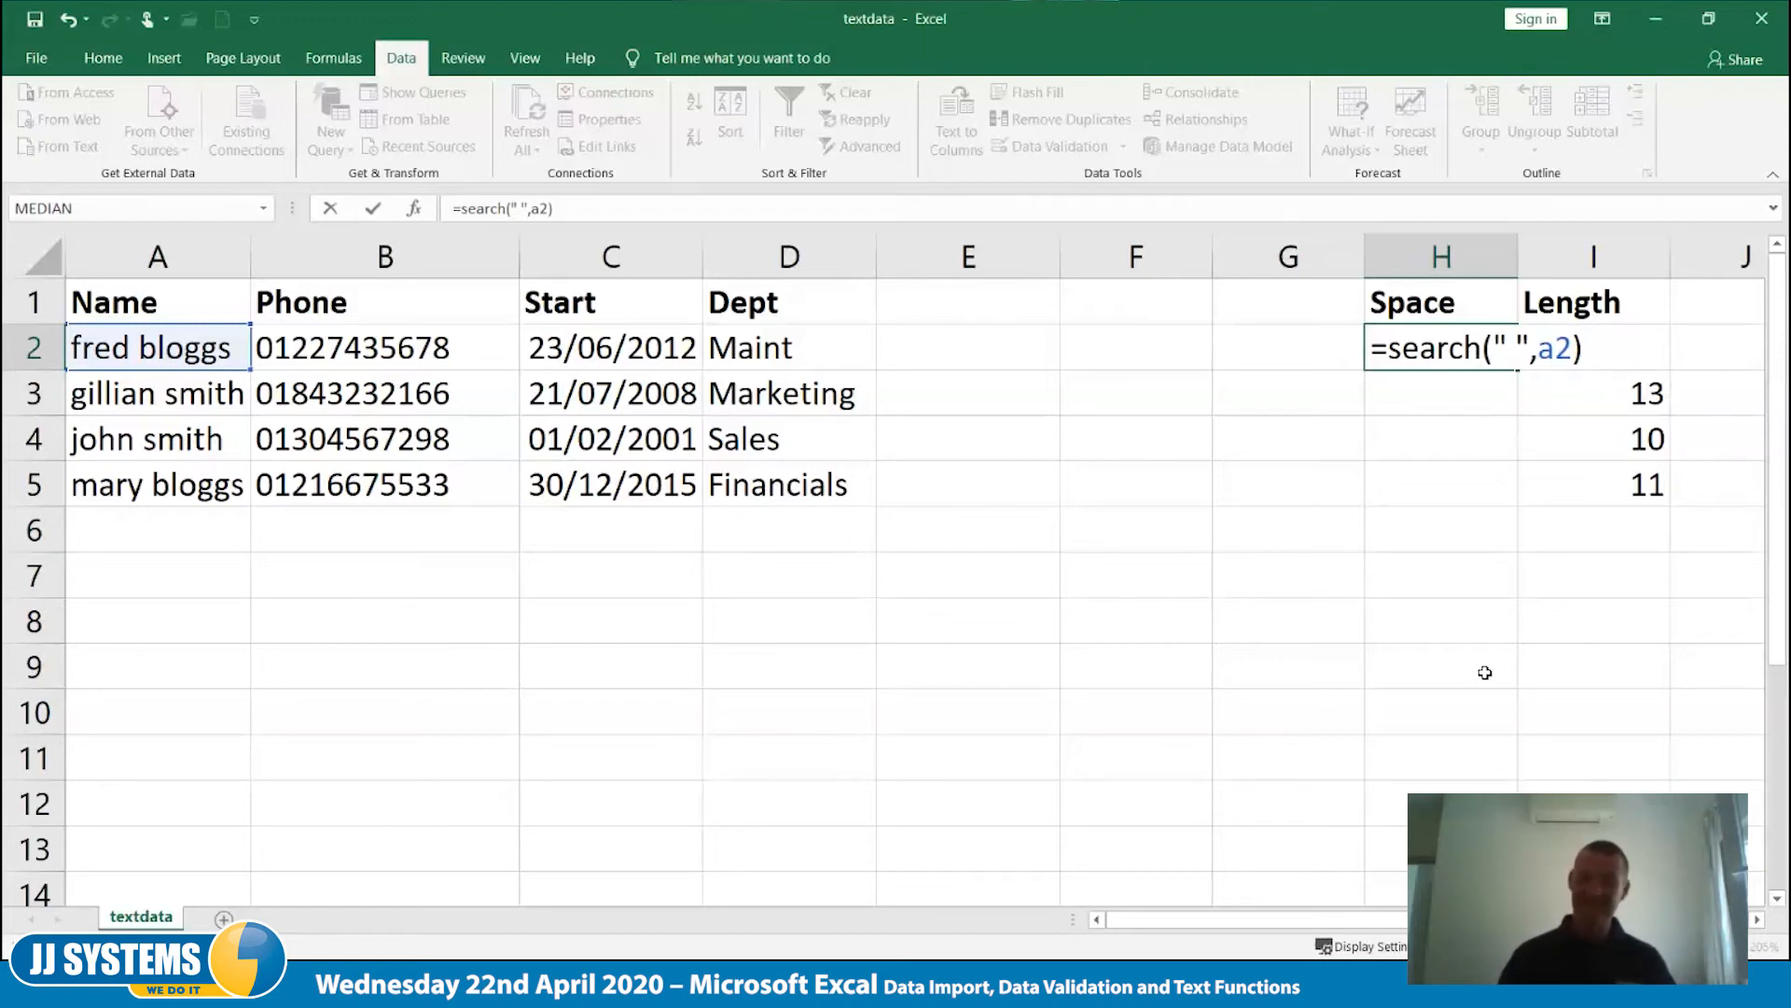
{"action": "key", "text": "Tab"}
{"action": "key", "text": "Left"}
{"action": "key", "text": "Left"}
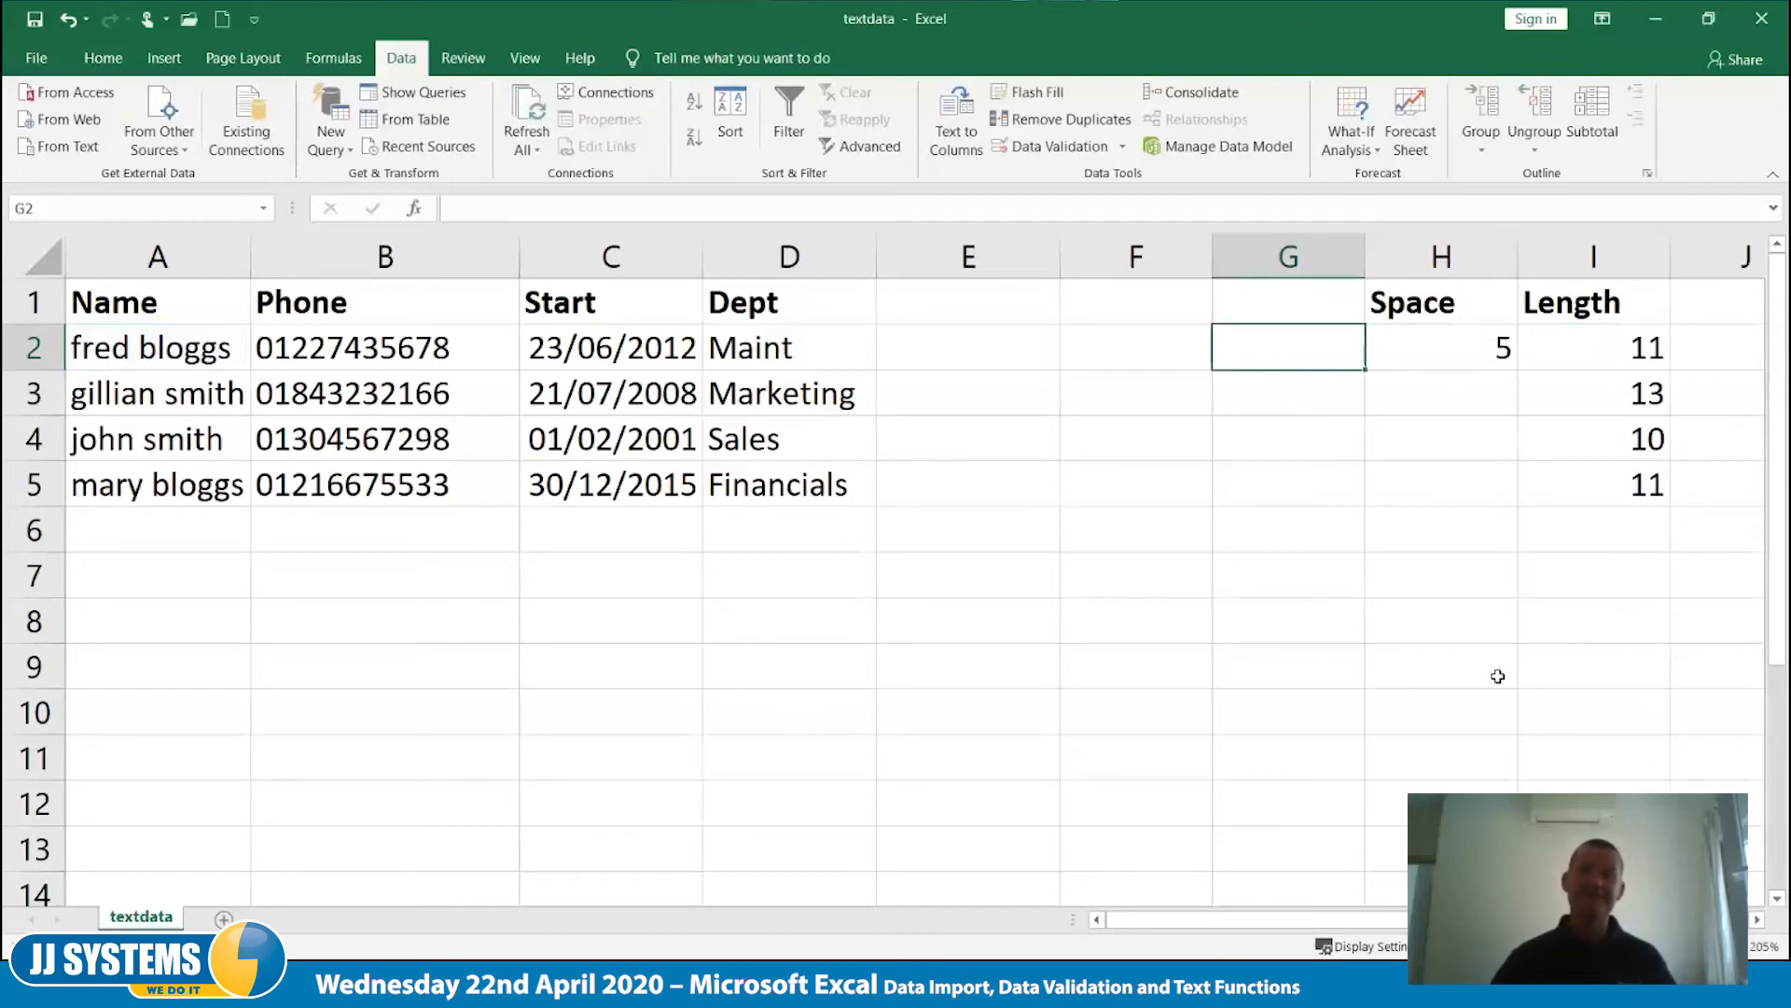
{"action": "left_click", "coordinate": [1453, 344]}
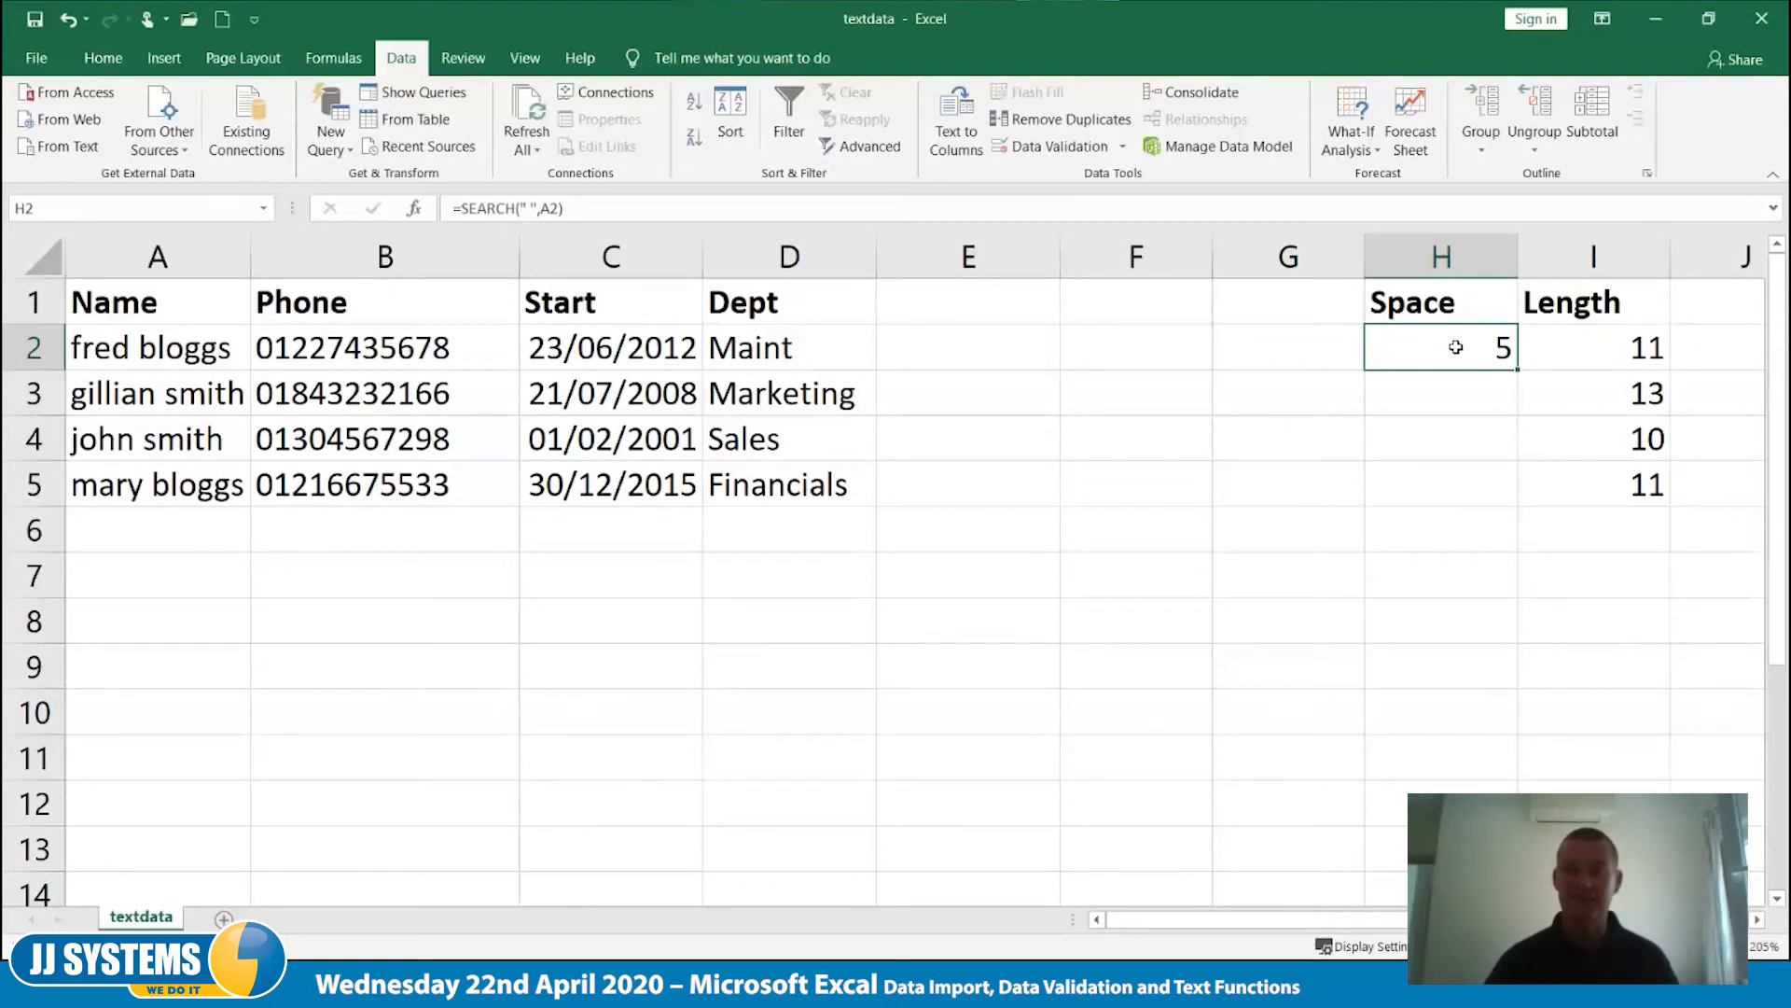
- Try the SEARCH formula in H2 with the letter "b" as the text to find
{"action": "double_click", "coordinate": [1413, 348]}
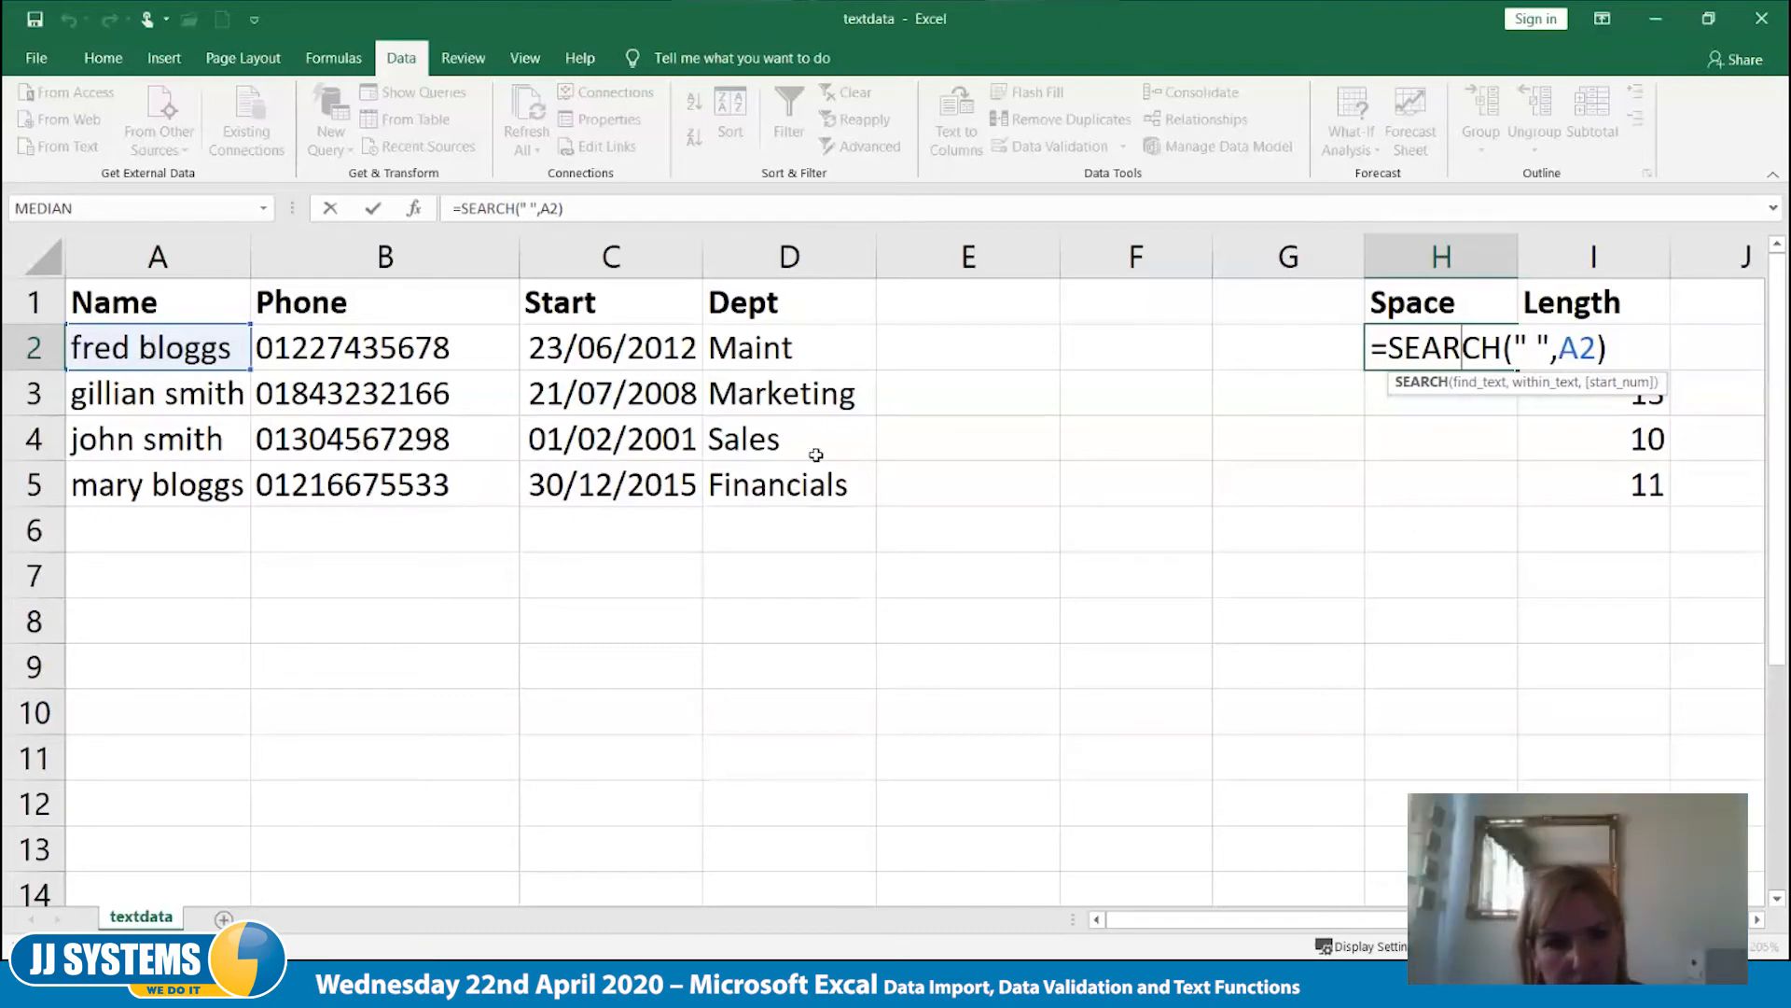
{"action": "left_click", "coordinate": [1537, 348]}
{"action": "key", "text": "BackSpace"}
{"action": "type", "text": "b"}
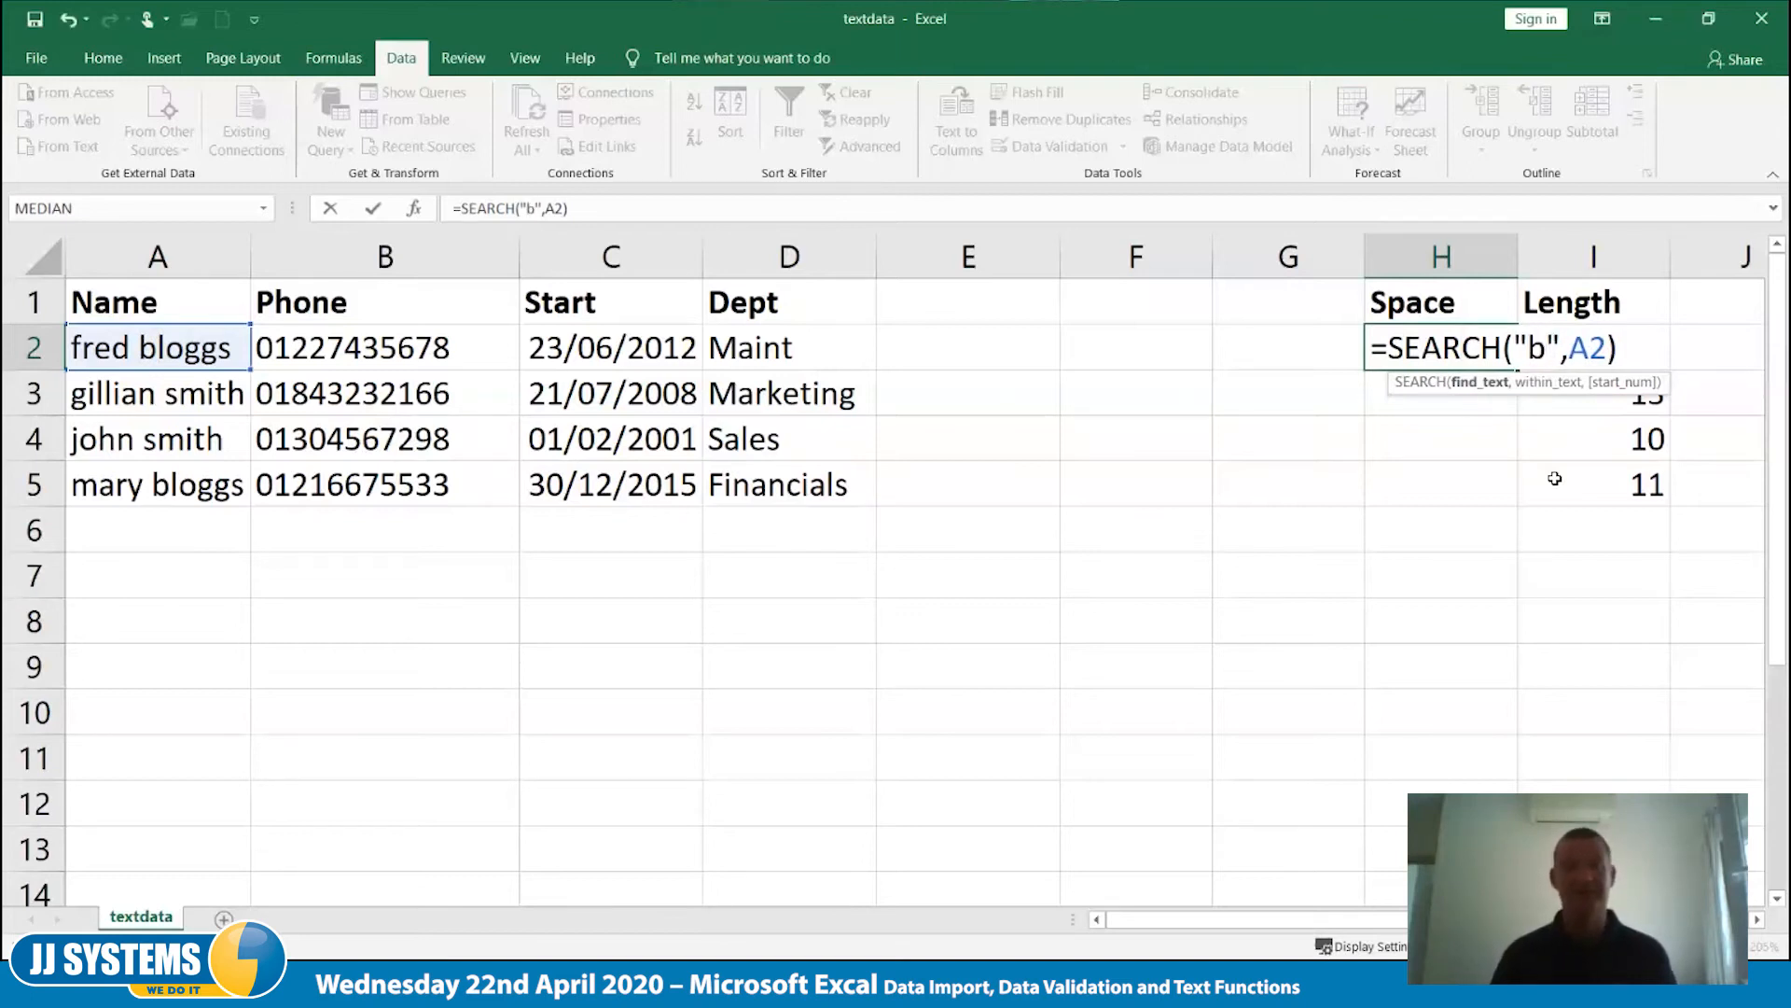
{"action": "key", "text": "ctrl+Return"}
- Restore a single space as the text to find in H2's SEARCH formula
{"action": "key", "text": "F2"}
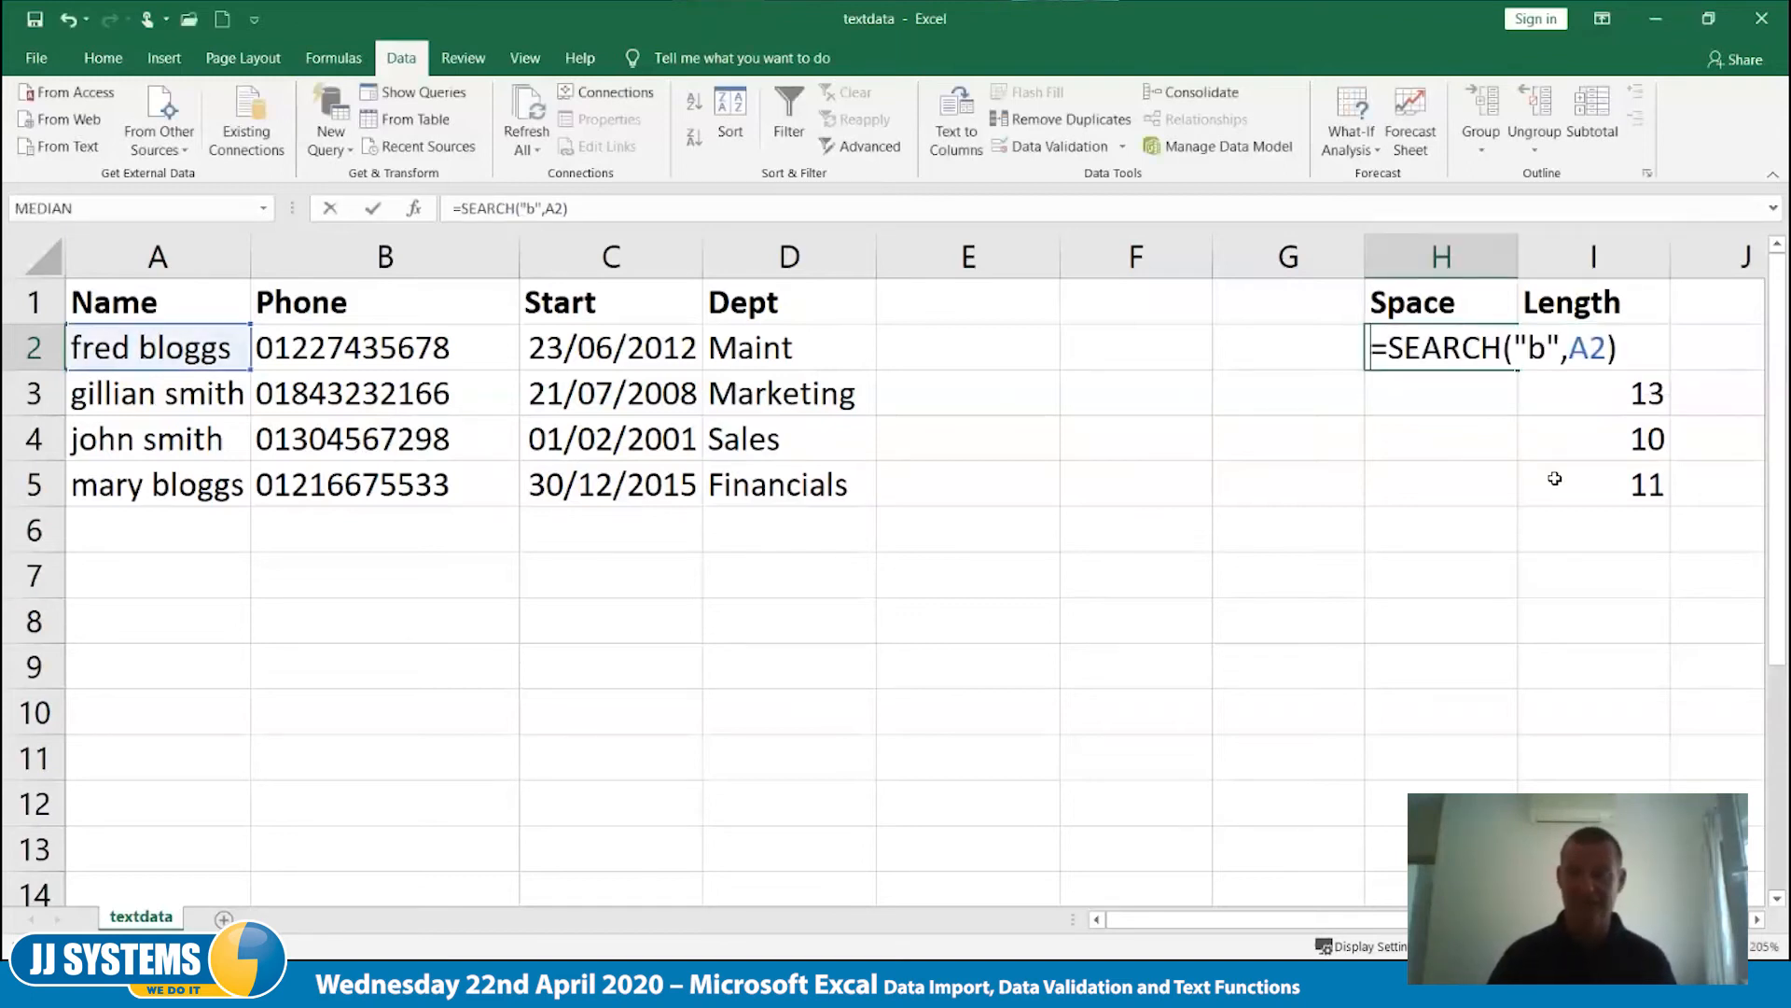
{"action": "key", "text": "Left"}
{"action": "key", "text": "Left"}
{"action": "key", "text": "Left"}
{"action": "key", "text": "Left"}
{"action": "key", "text": "Left"}
{"action": "key", "text": "BackSpace"}
{"action": "key", "text": "ctrl+Return"}
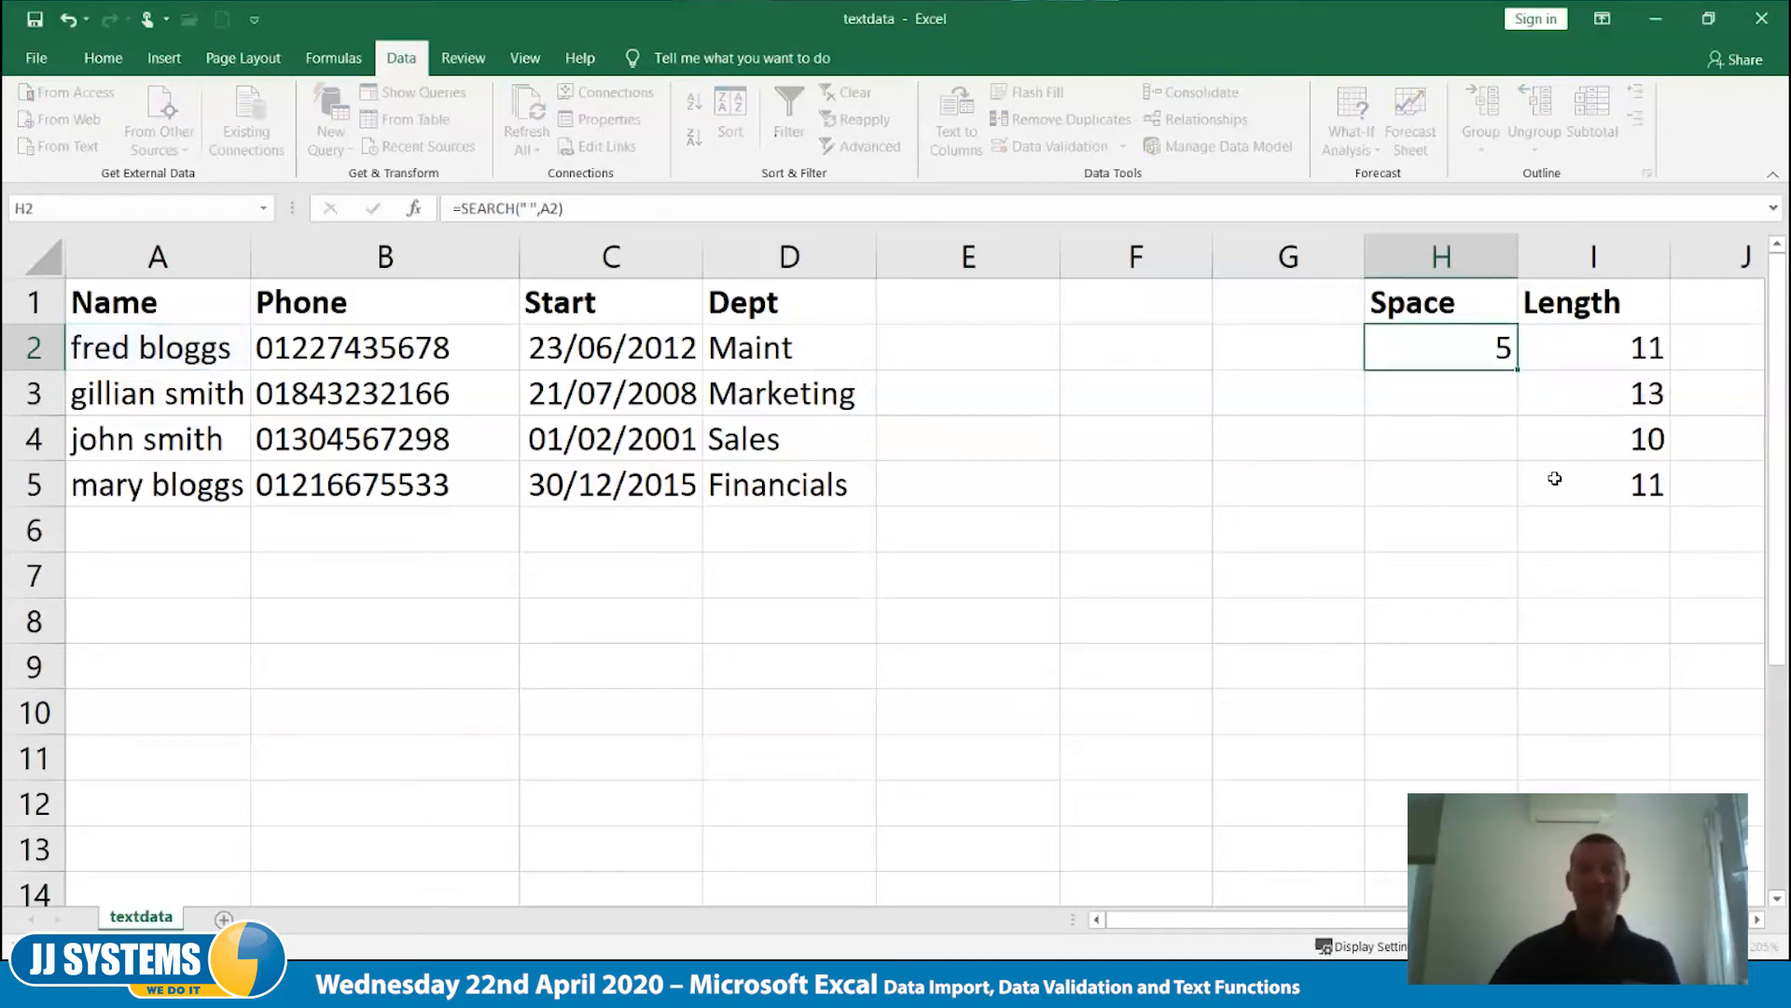
{"action": "key", "text": "Right"}
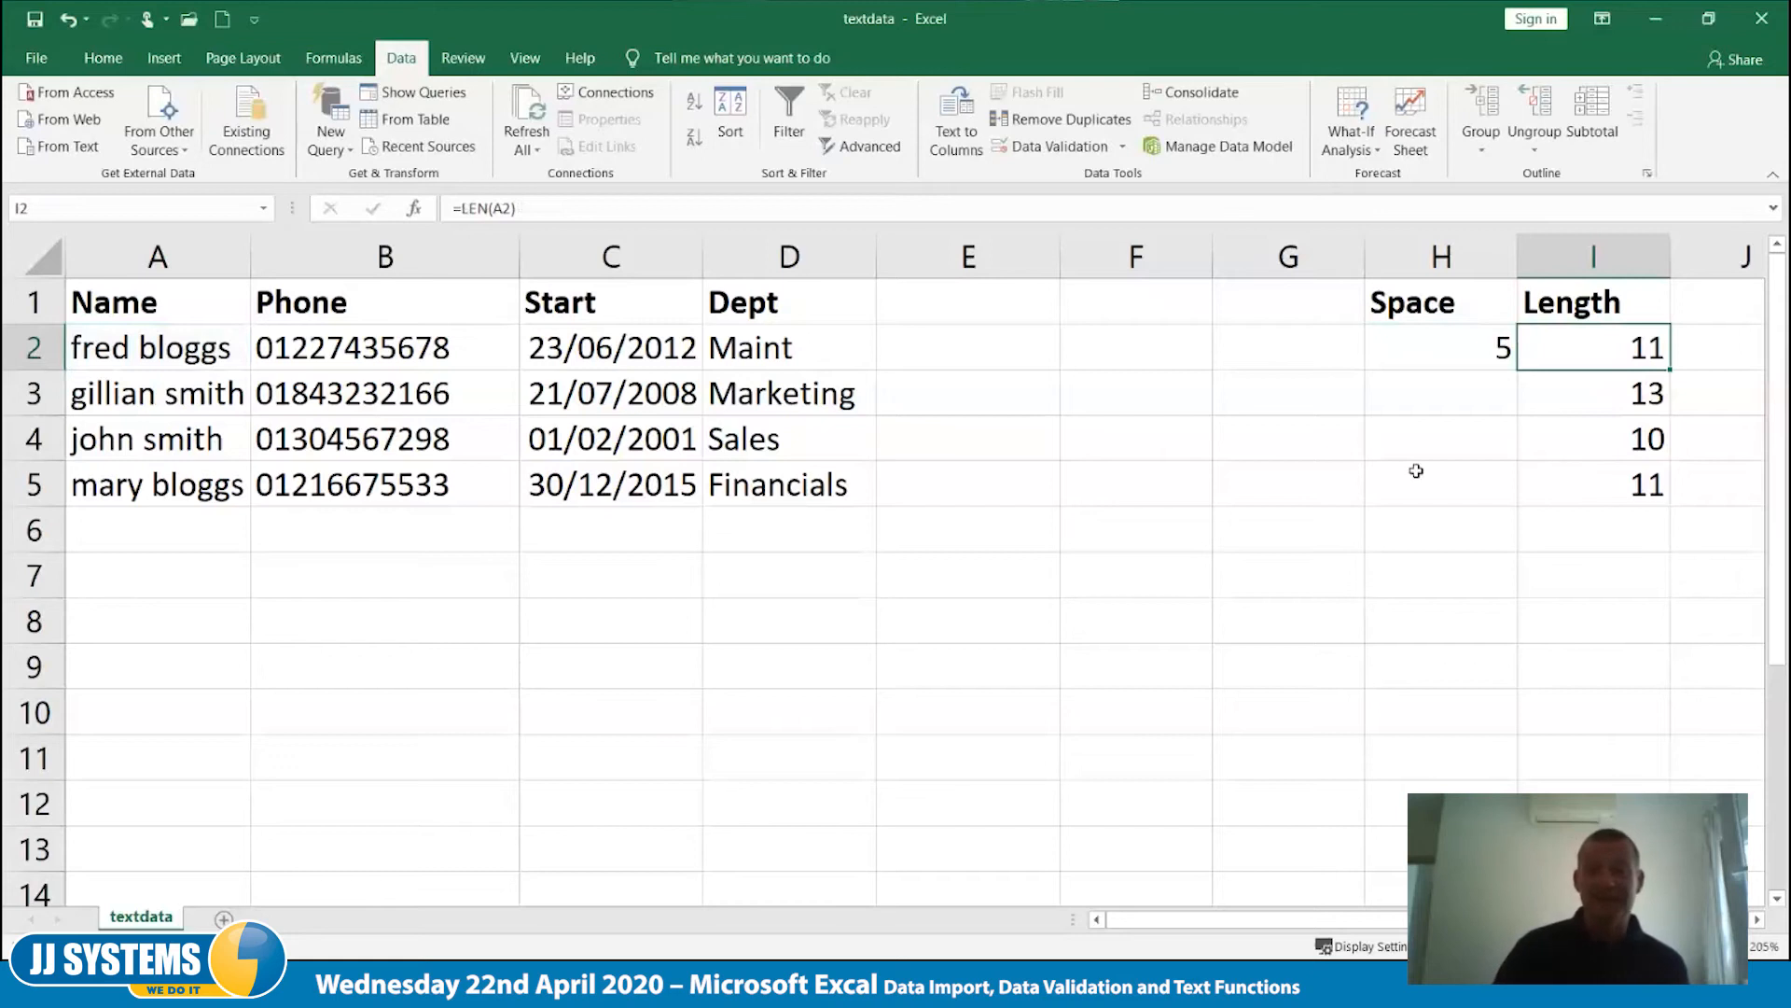
- Enter the column heading First in cell F1
{"action": "left_click", "coordinate": [1265, 357]}
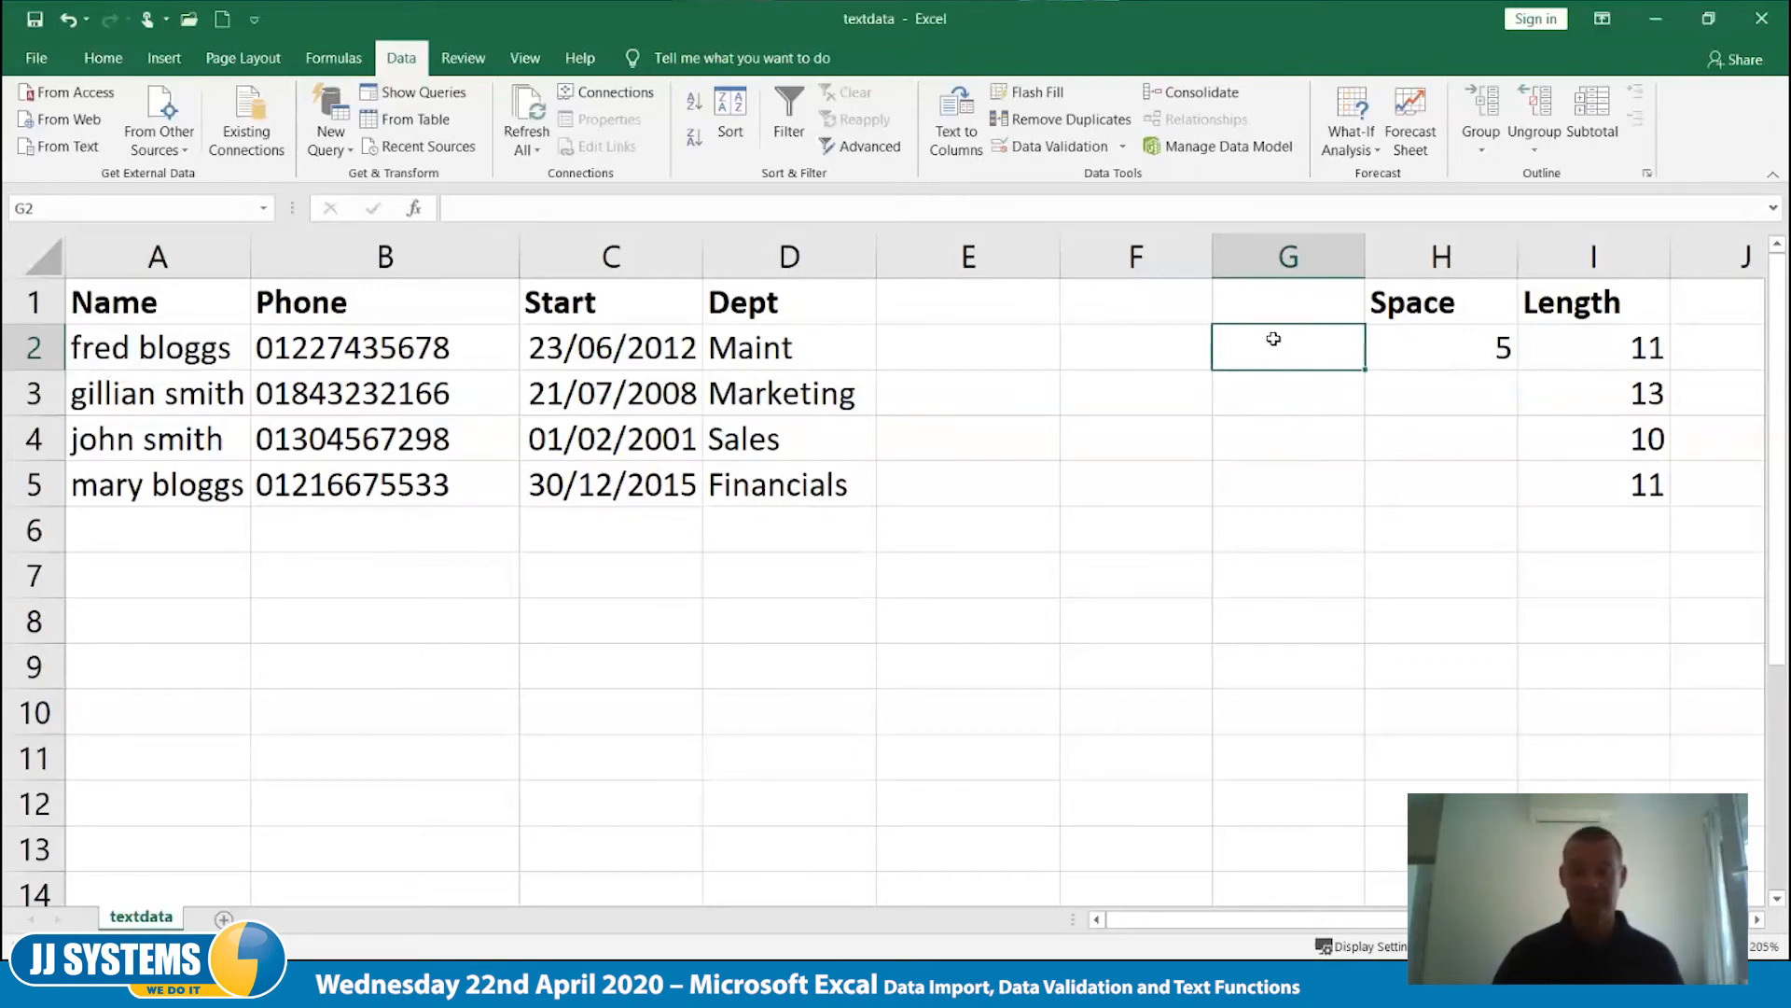
{"action": "left_click", "coordinate": [1131, 301]}
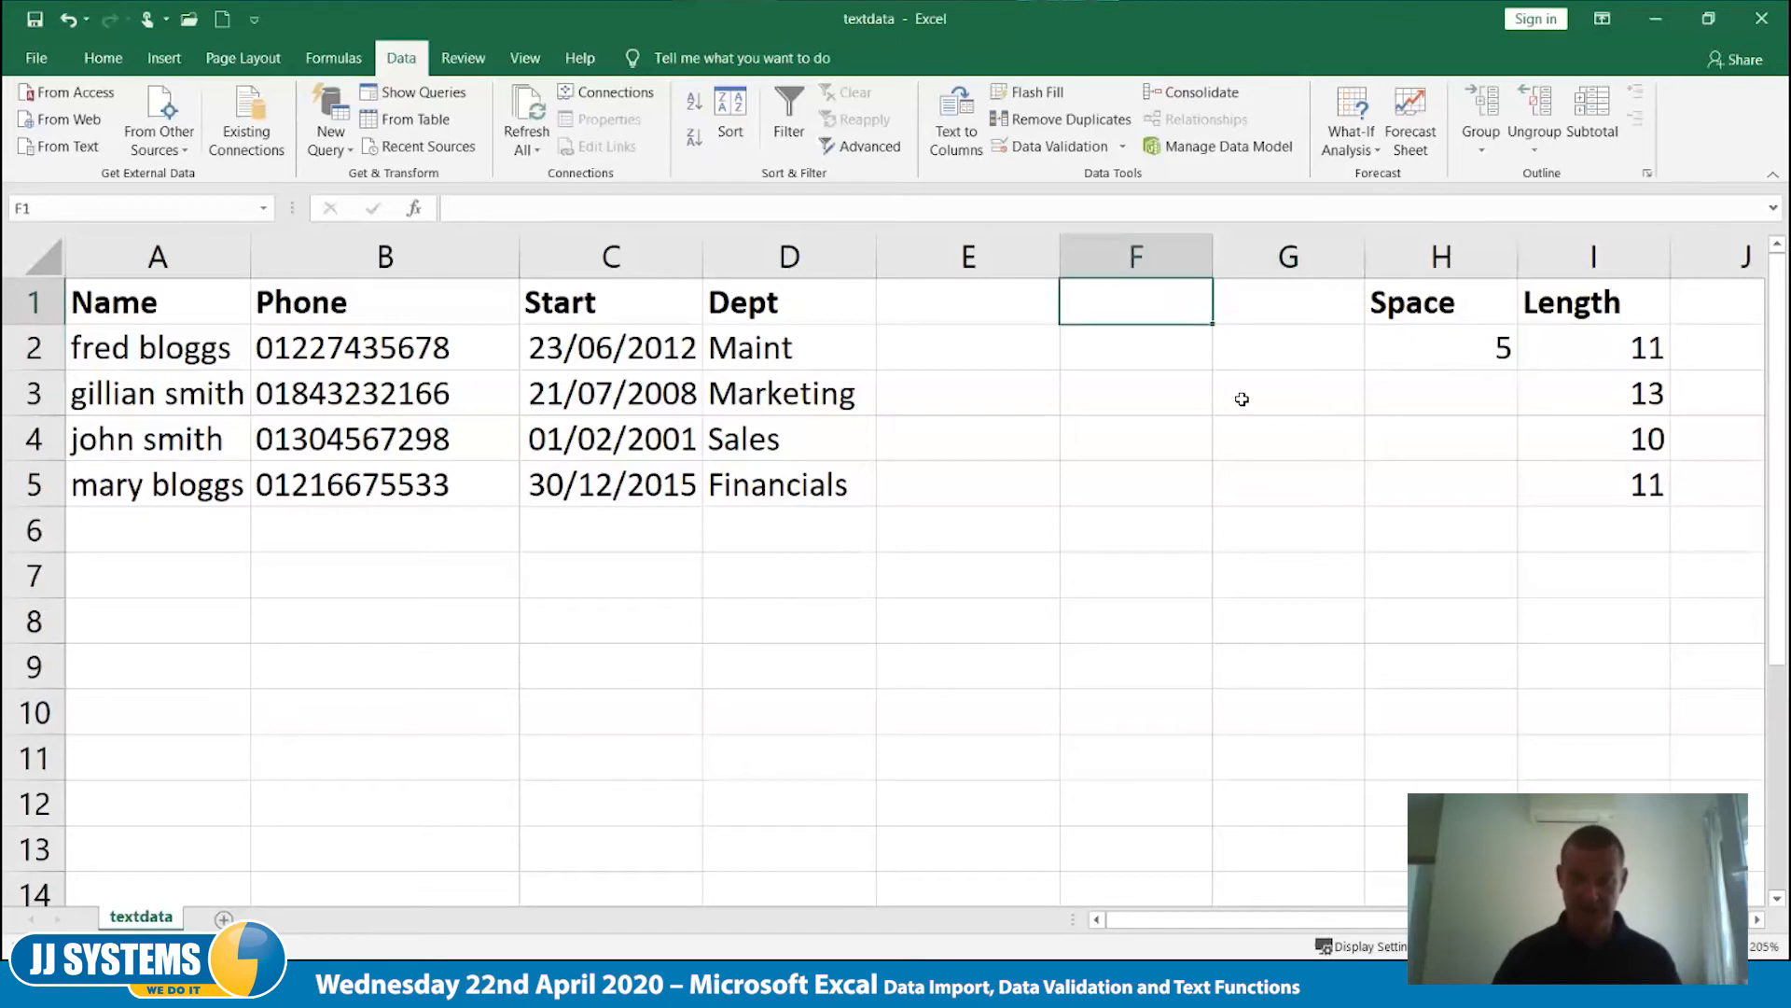
{"action": "type", "text": "First"}
{"action": "key", "text": "Return"}
- Enter the formula =LEFT(A2,H2) in cell F2 to extract the first name using the space position
{"action": "type", "text": "="}
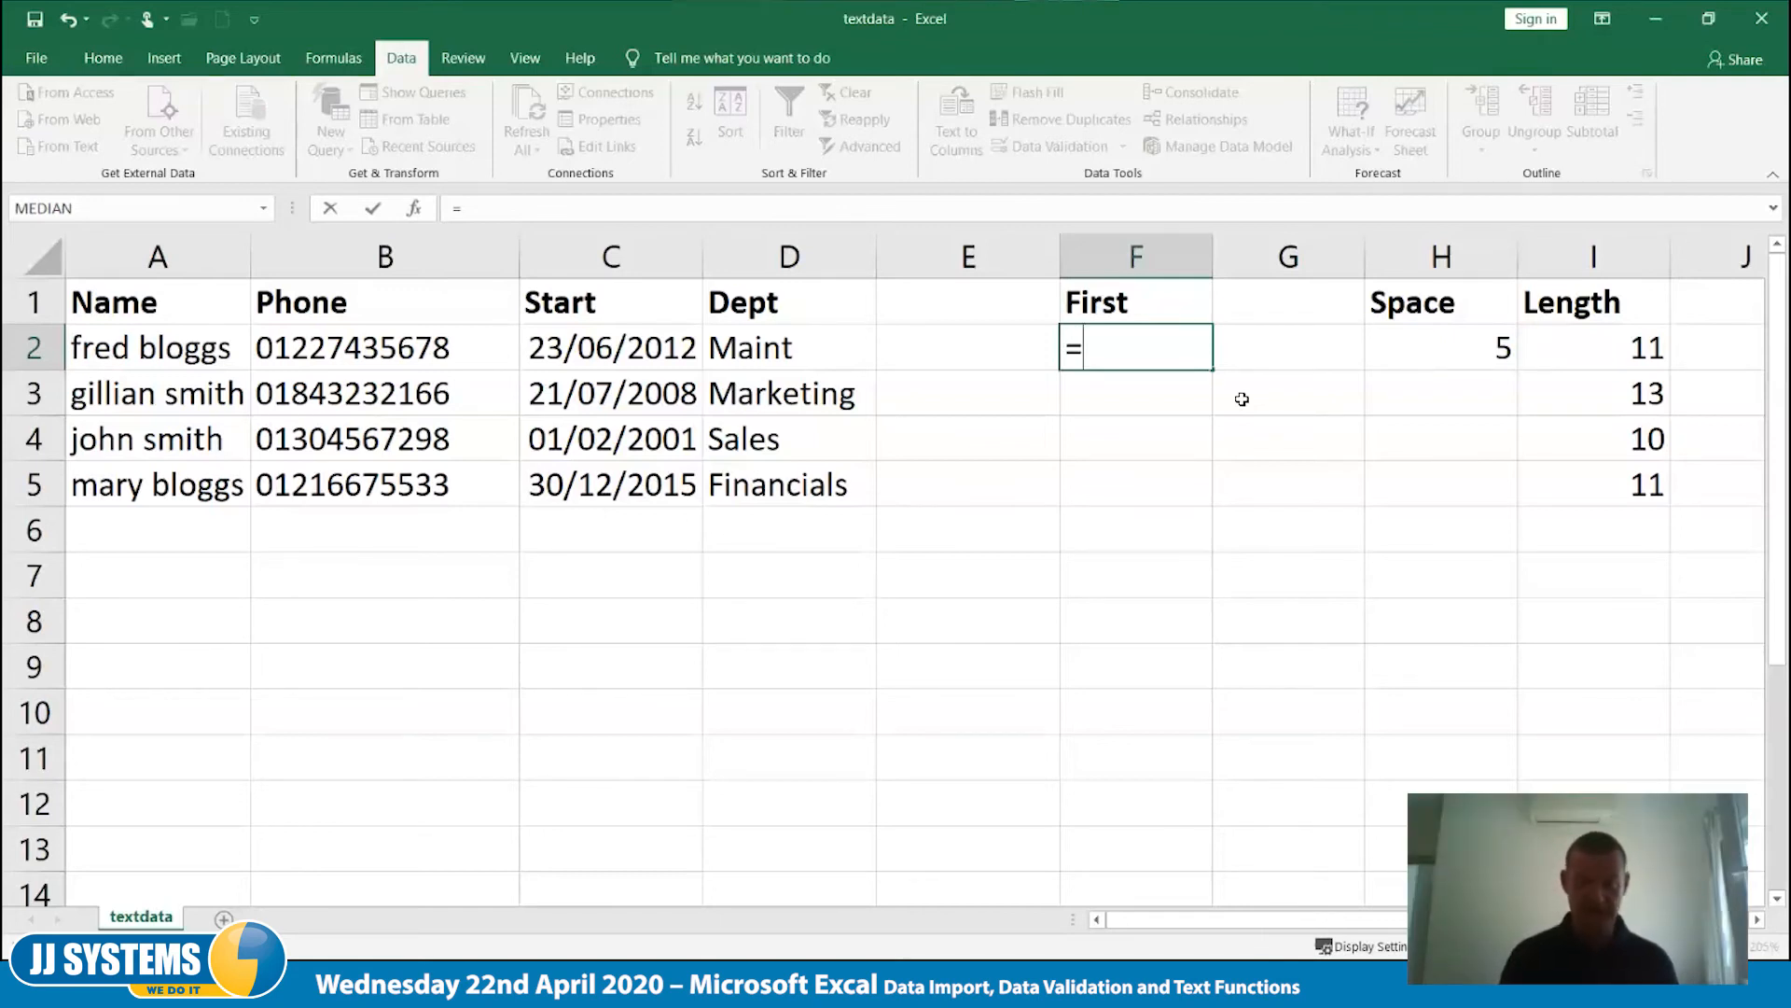
{"action": "type", "text": "left("}
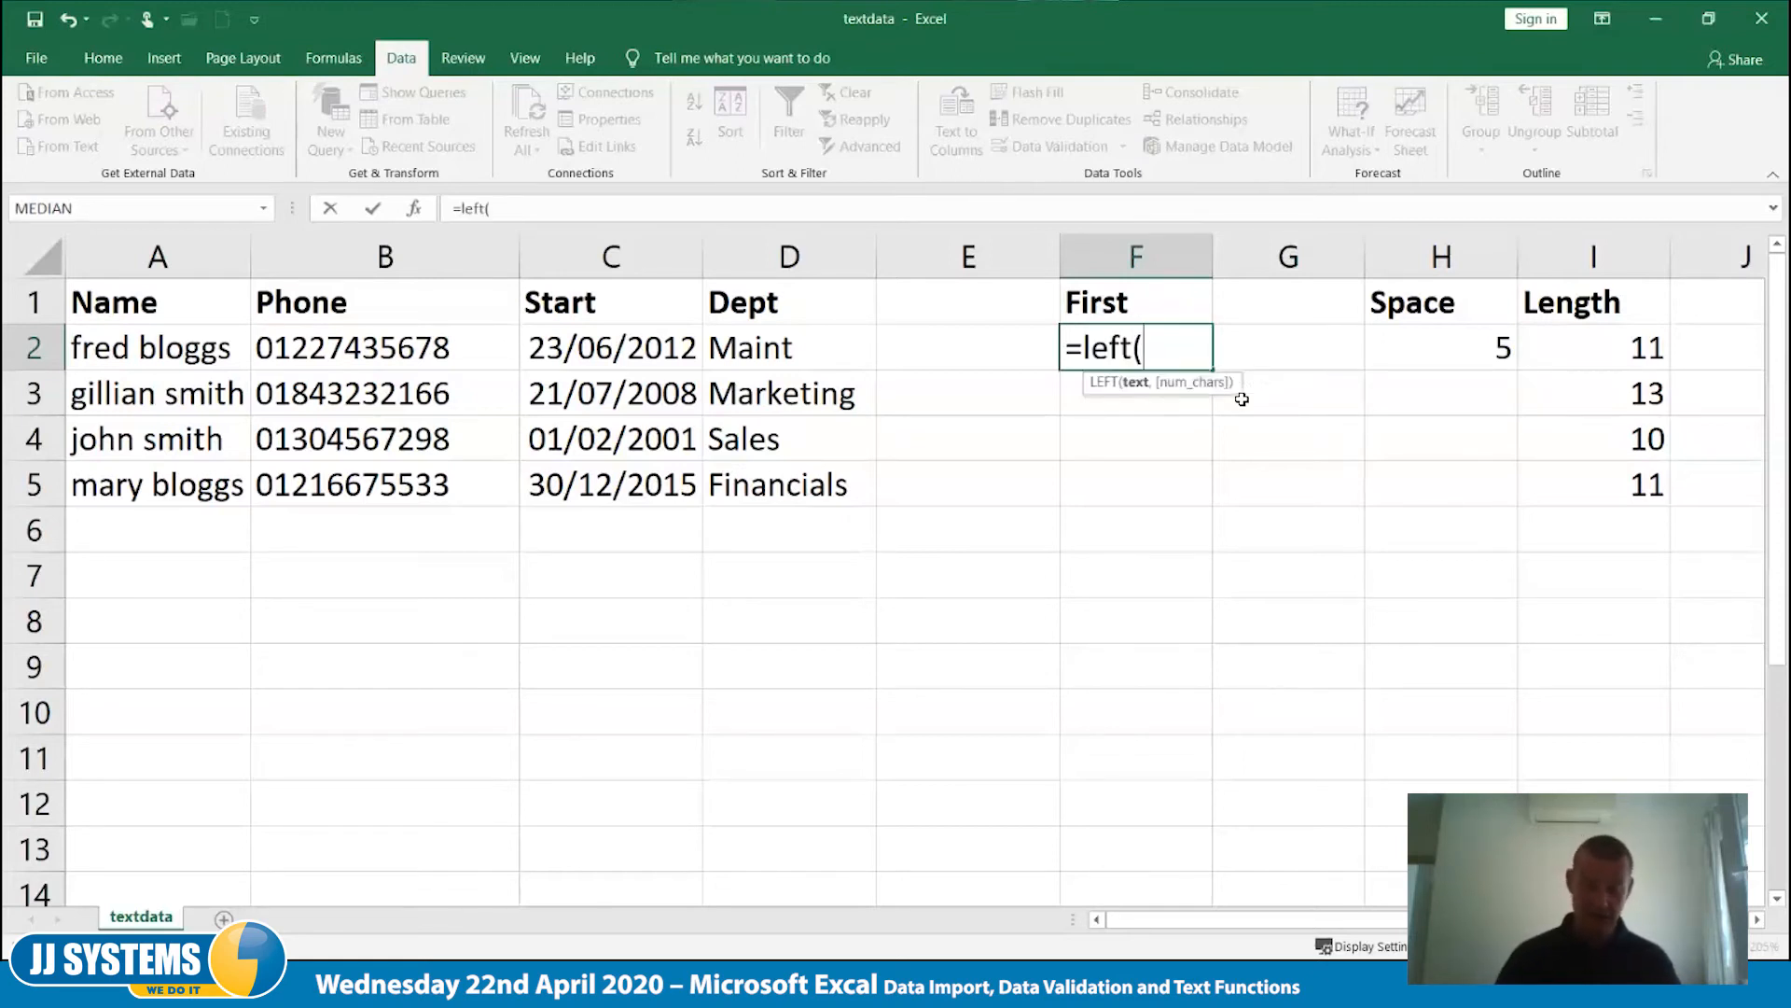
{"action": "type", "text": "a2,"}
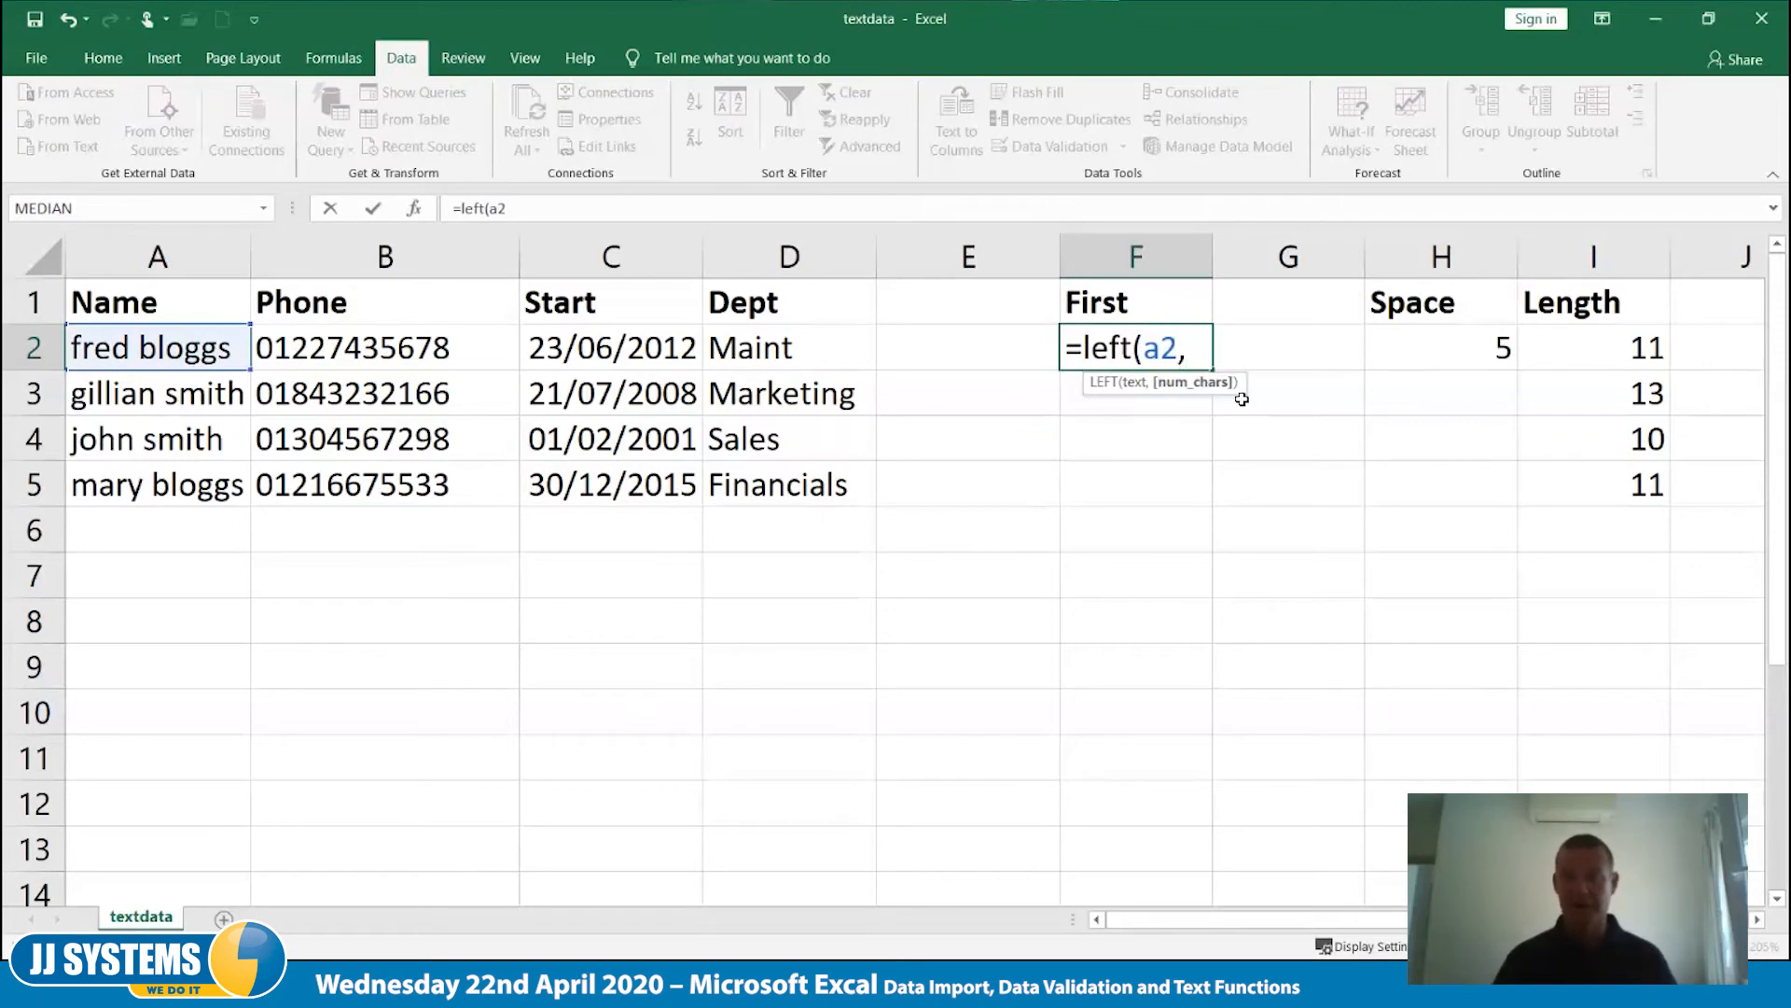
{"action": "left_click", "coordinate": [1461, 359]}
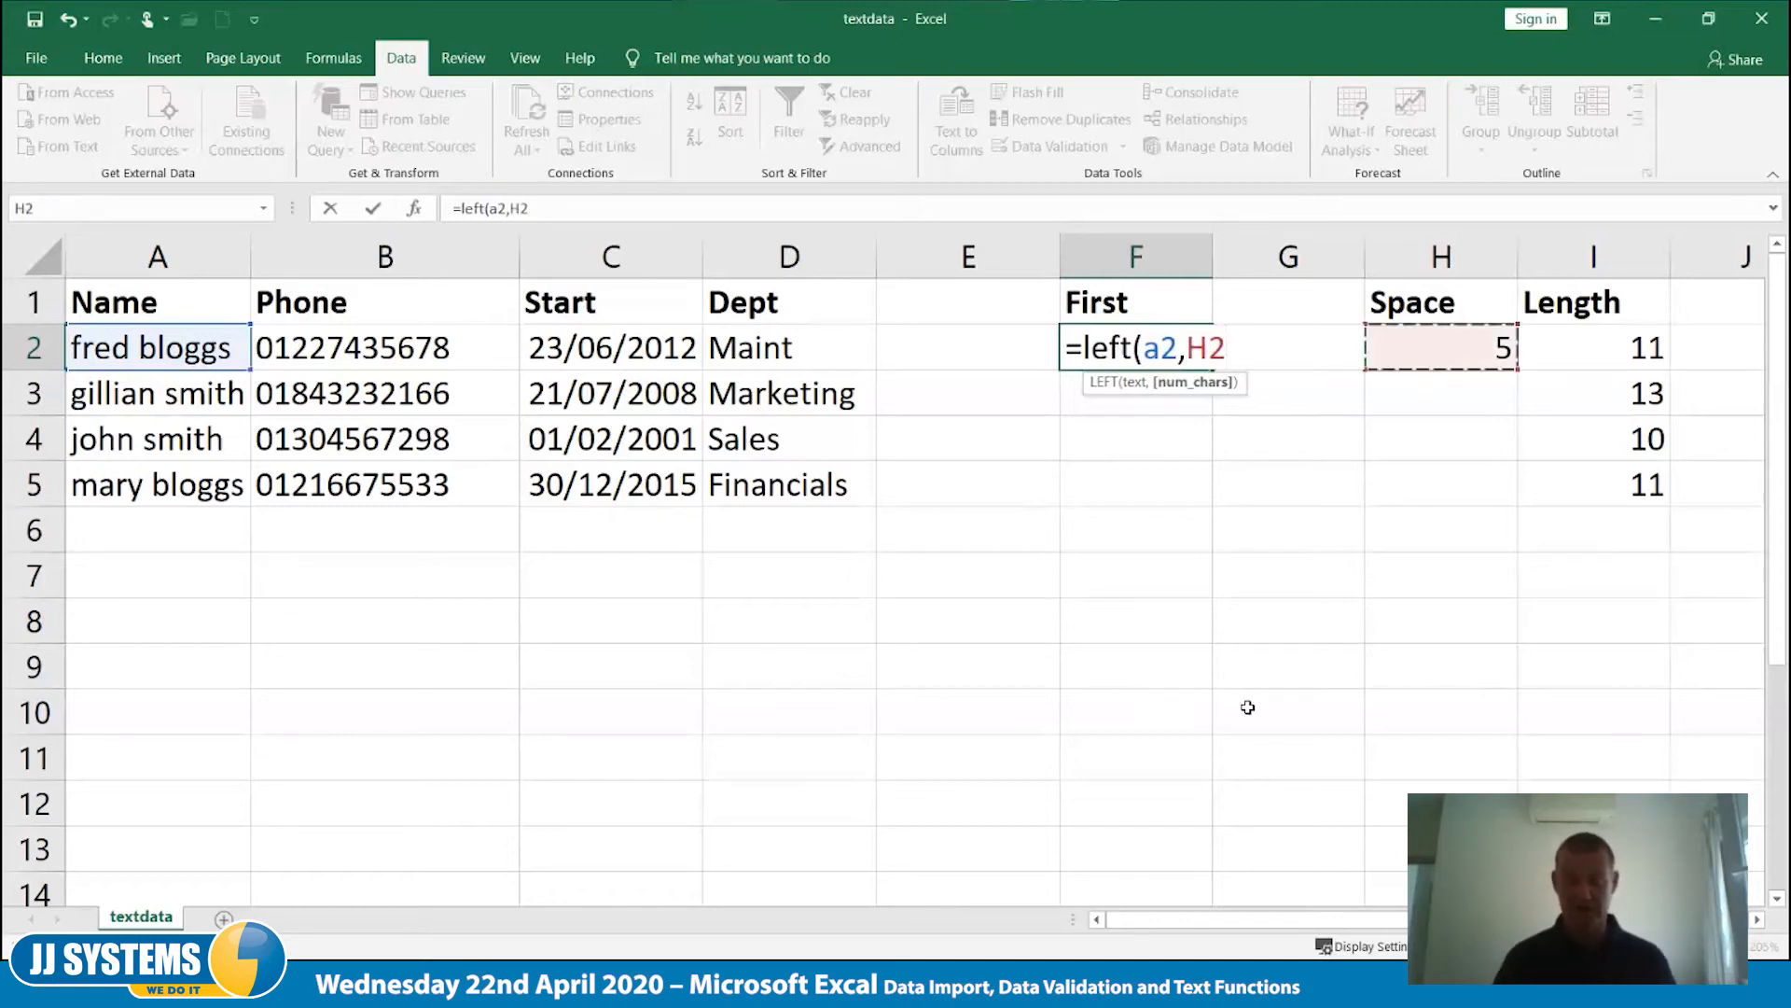
{"action": "type", "text": ")"}
{"action": "key", "text": "ctrl+Return"}
{"action": "key", "text": "Right"}
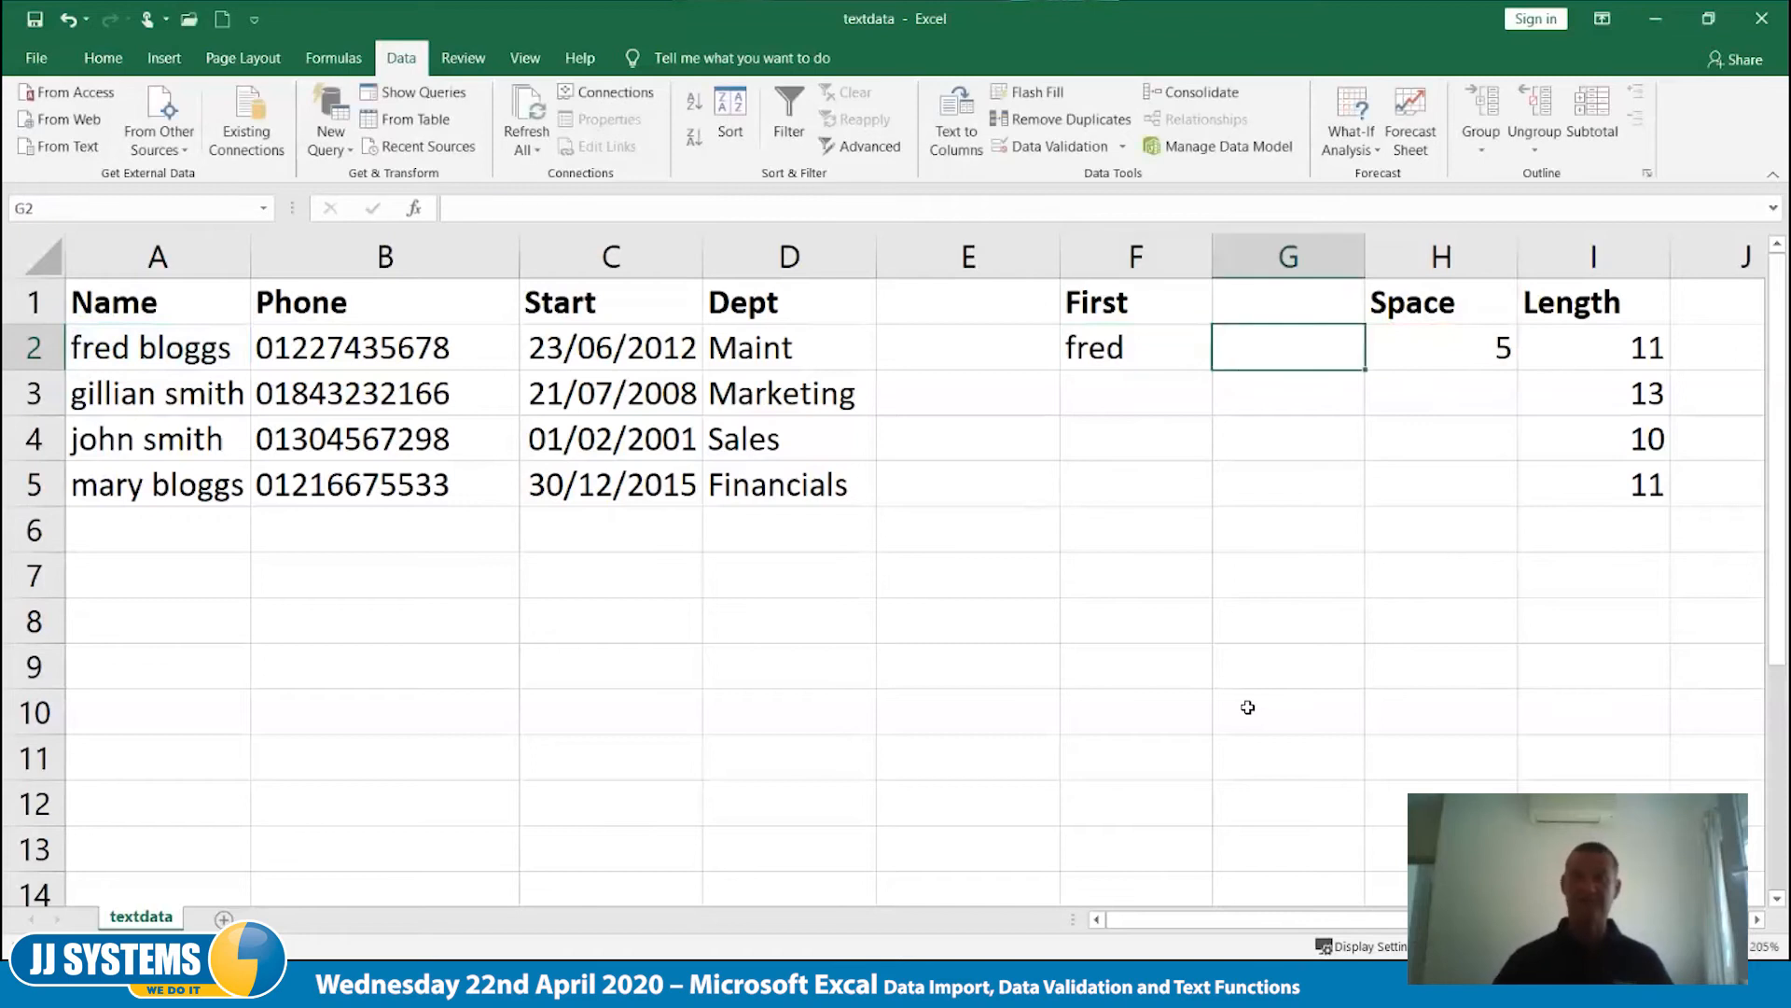
- Fill the first-name formula in F2 and the SEARCH formula in H2 down to row 5
{"action": "left_click", "coordinate": [1131, 349]}
{"action": "left_click_drag", "start_coordinate": [1215, 370], "coordinate": [1215, 508]}
{"action": "left_click", "coordinate": [1208, 631]}
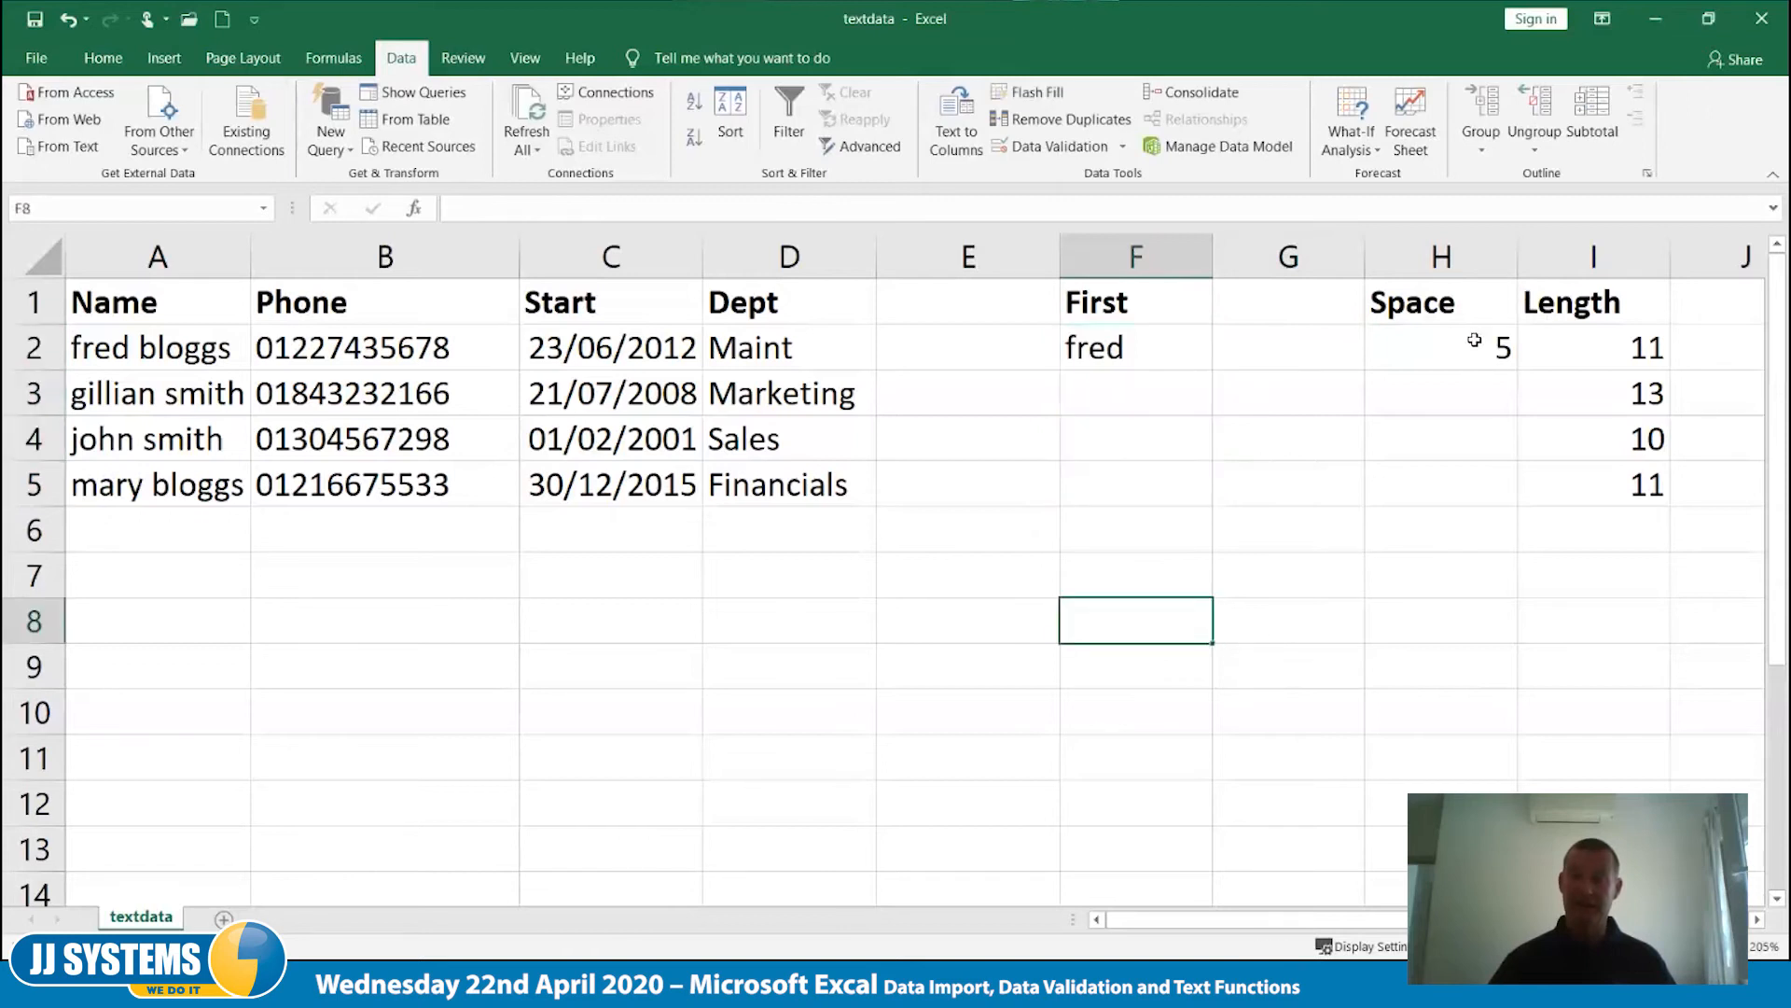
{"action": "left_click", "coordinate": [1471, 343]}
{"action": "left_click_drag", "start_coordinate": [1520, 384], "coordinate": [1519, 496]}
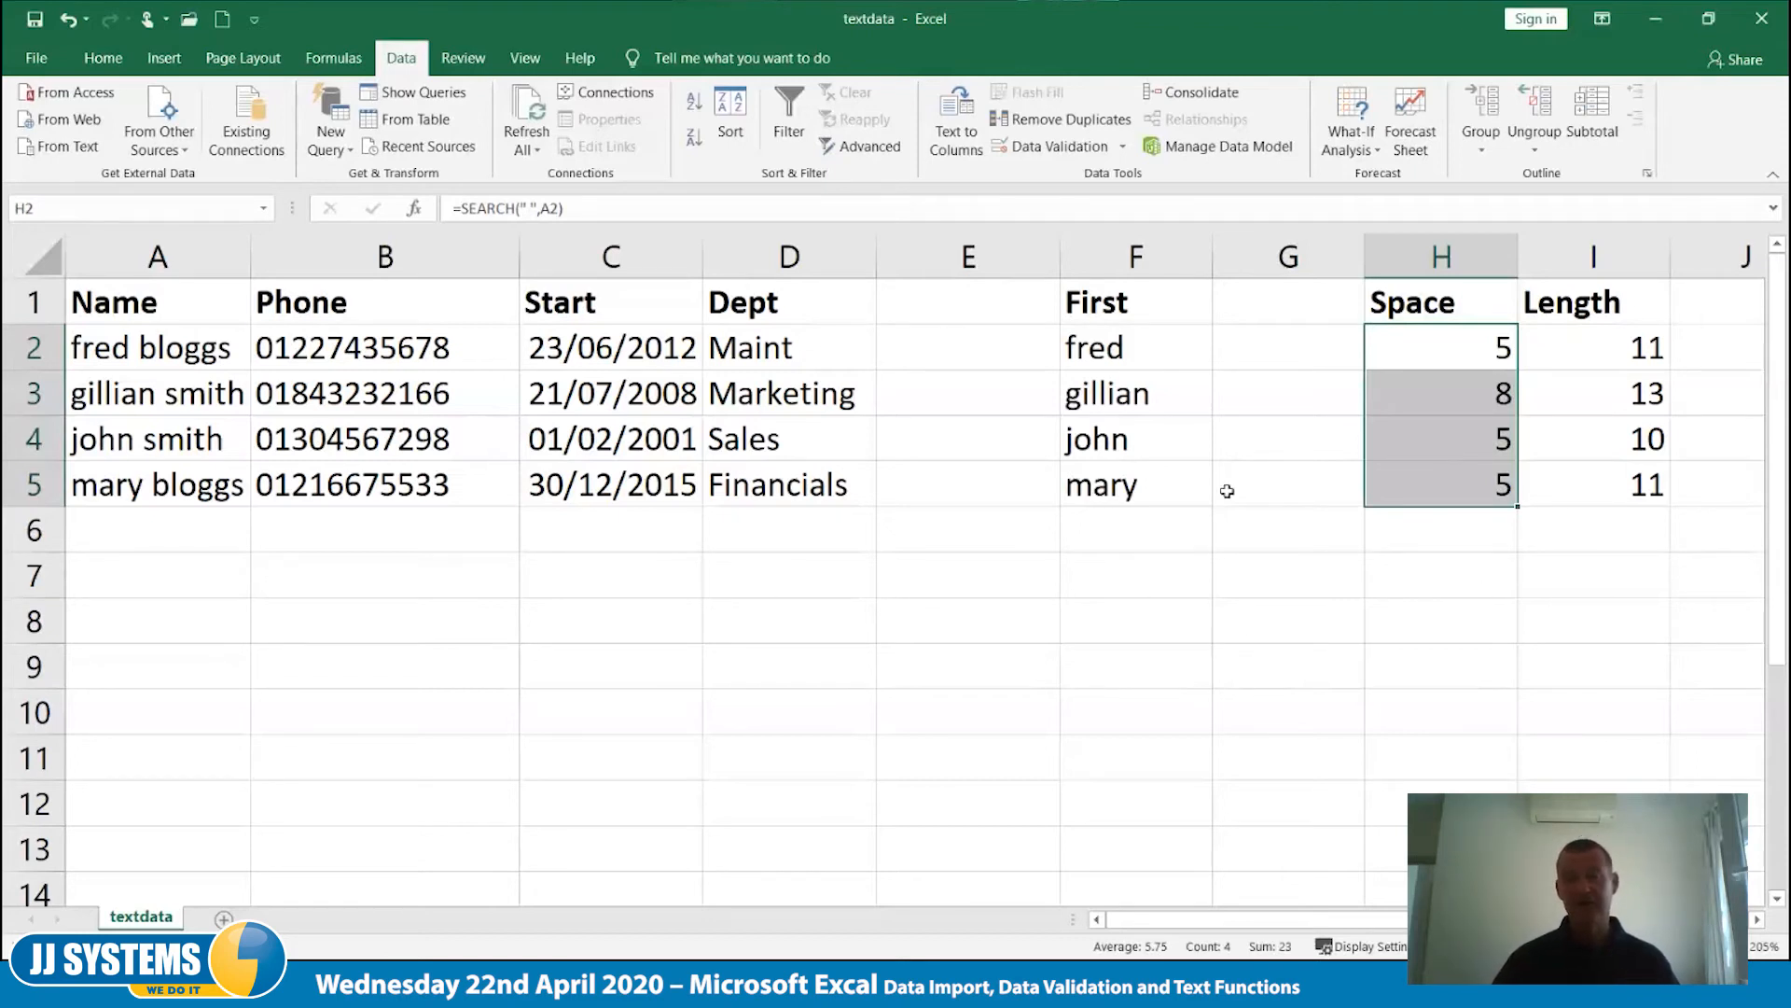
{"action": "left_click", "coordinate": [1231, 634]}
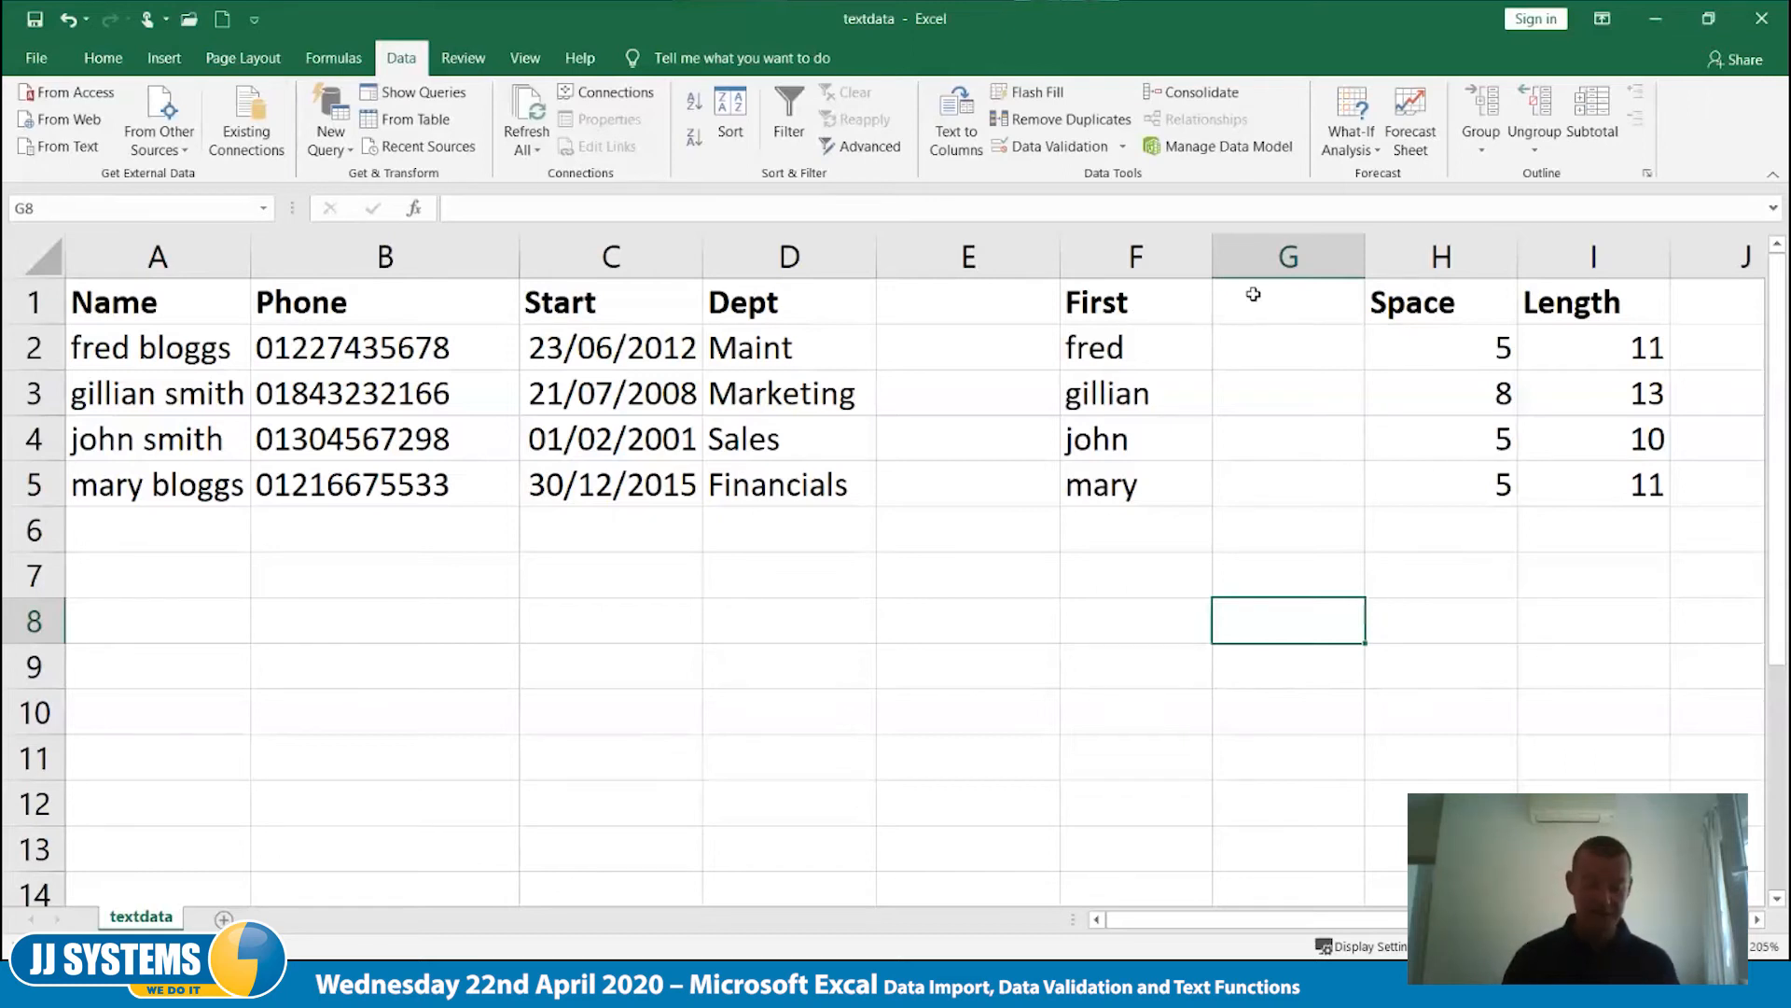
- Enter the column heading Surname in cell G1
{"action": "left_click", "coordinate": [1256, 293]}
{"action": "type", "text": "S"}
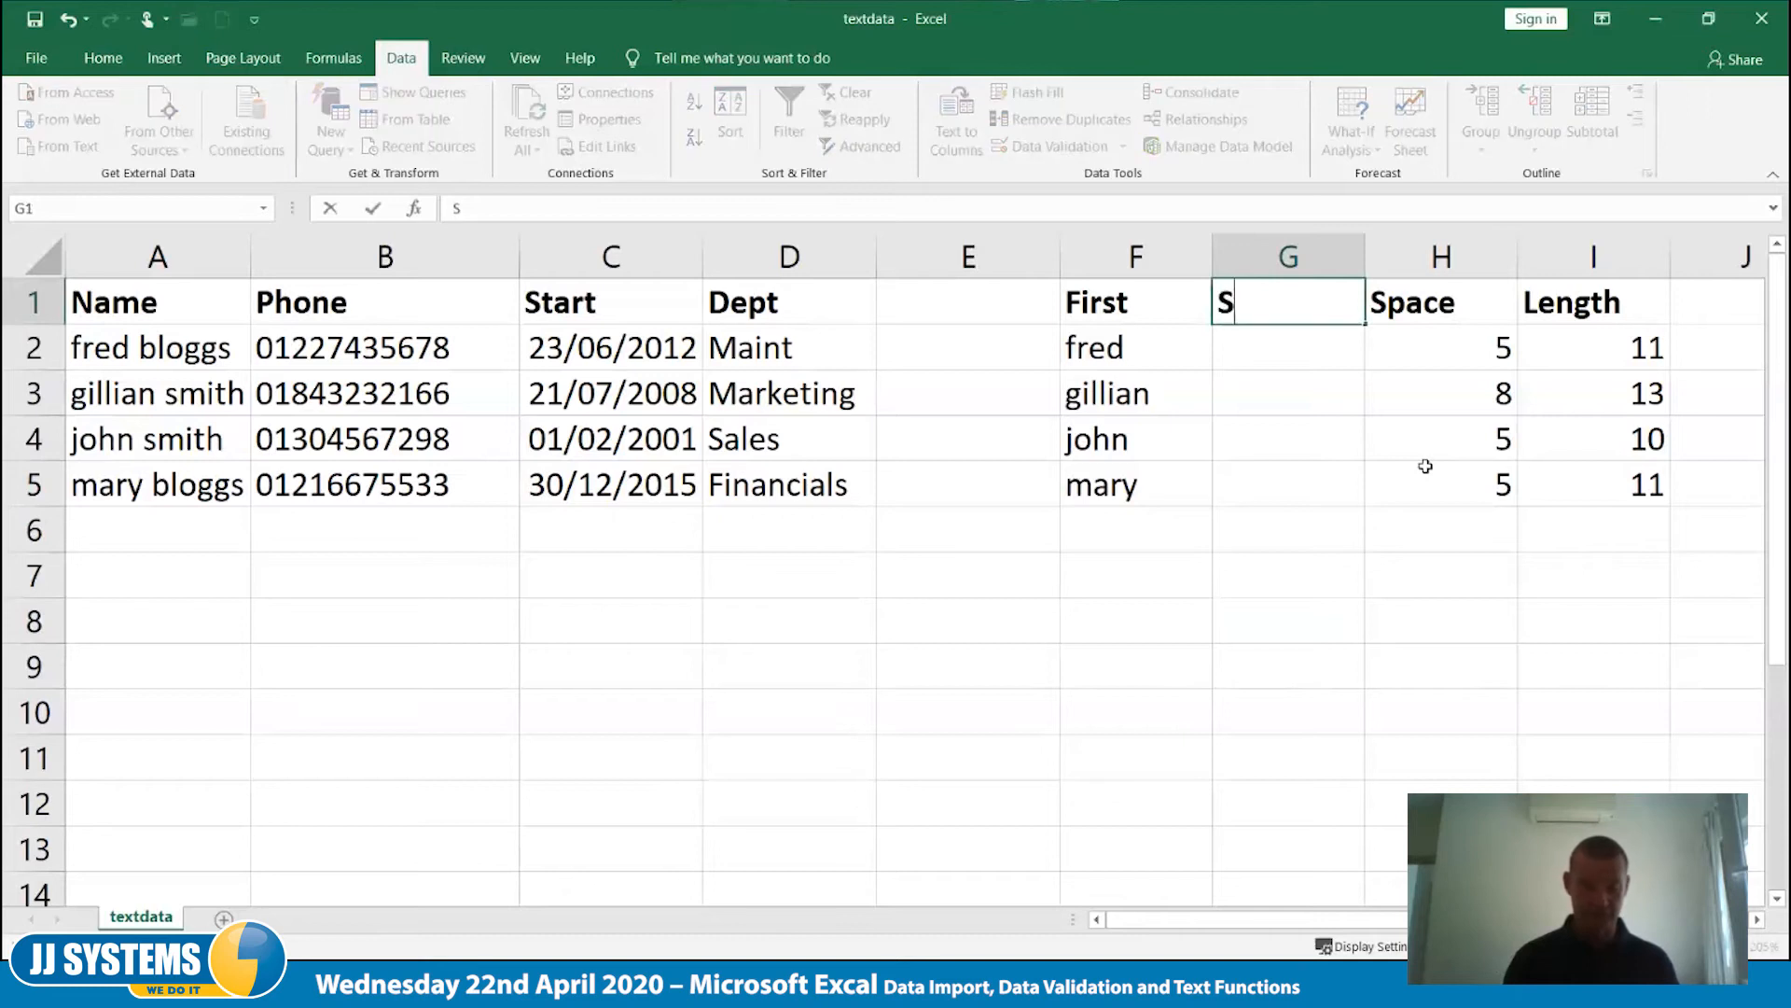
{"action": "type", "text": "urname"}
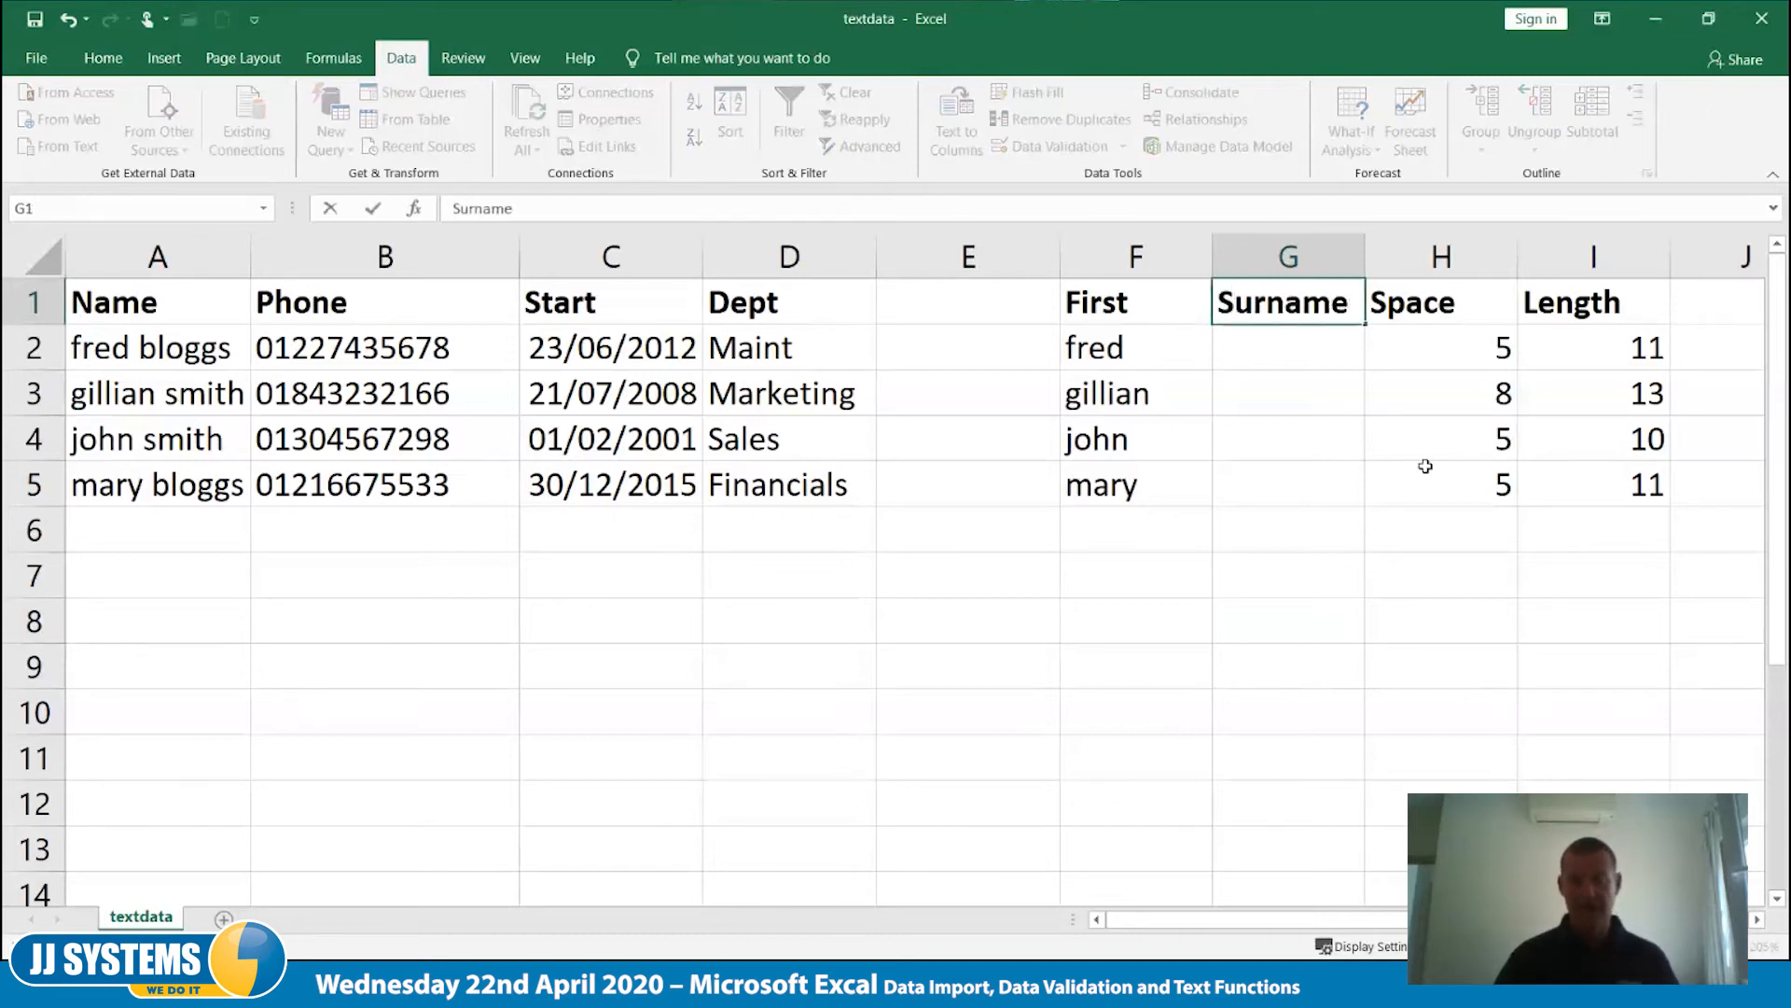
{"action": "key", "text": "Return"}
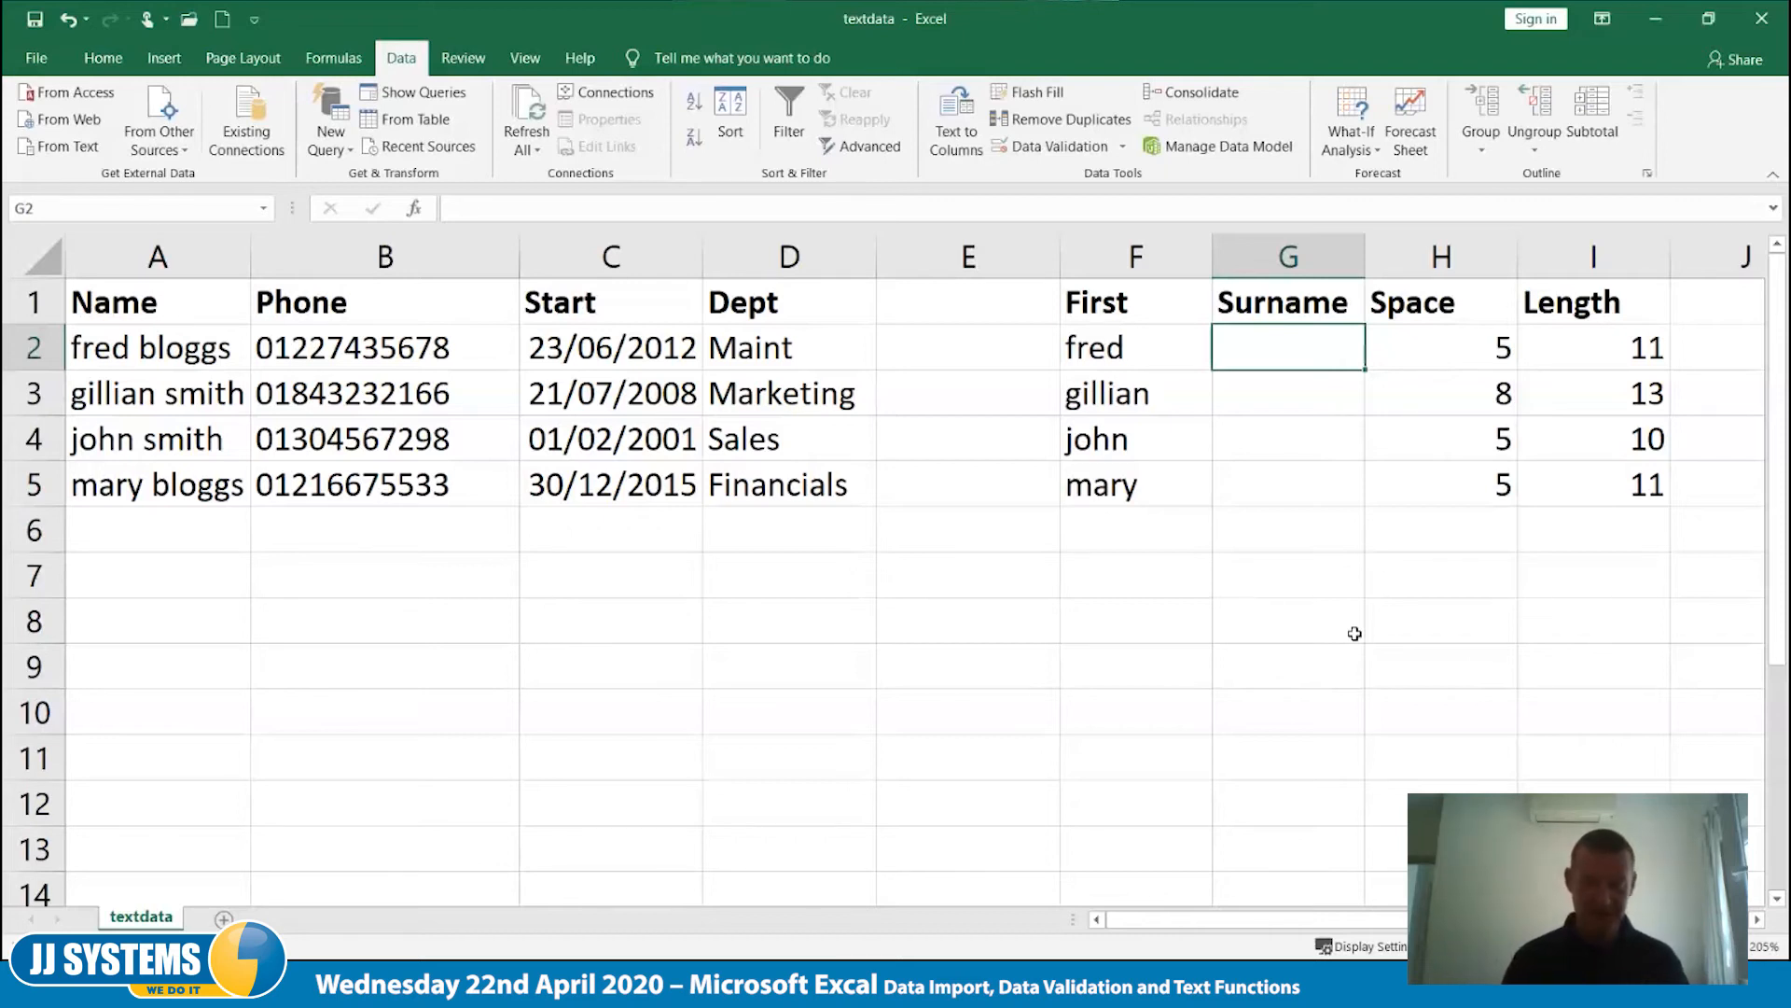
- Enter the formula =RIGHT(A2,I2-H2) in cell G2 to extract the surname from the text length and space position
{"action": "type", "text": "=right("}
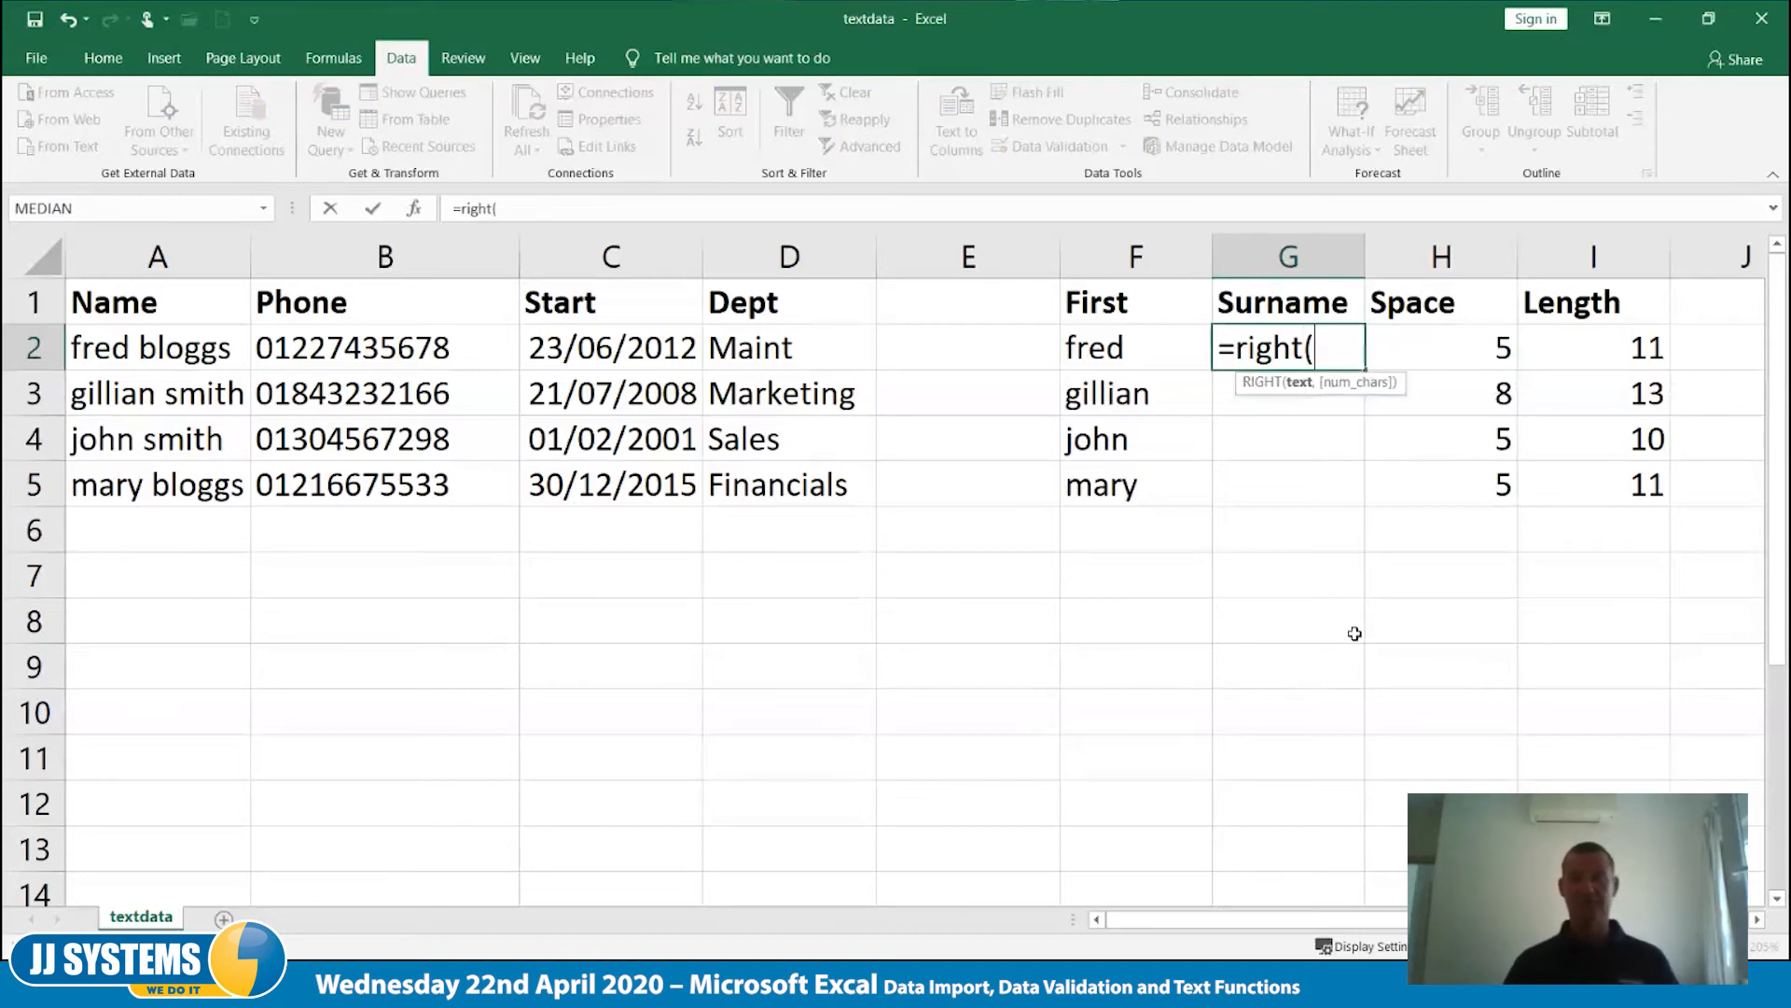
{"action": "type", "text": "a2,"}
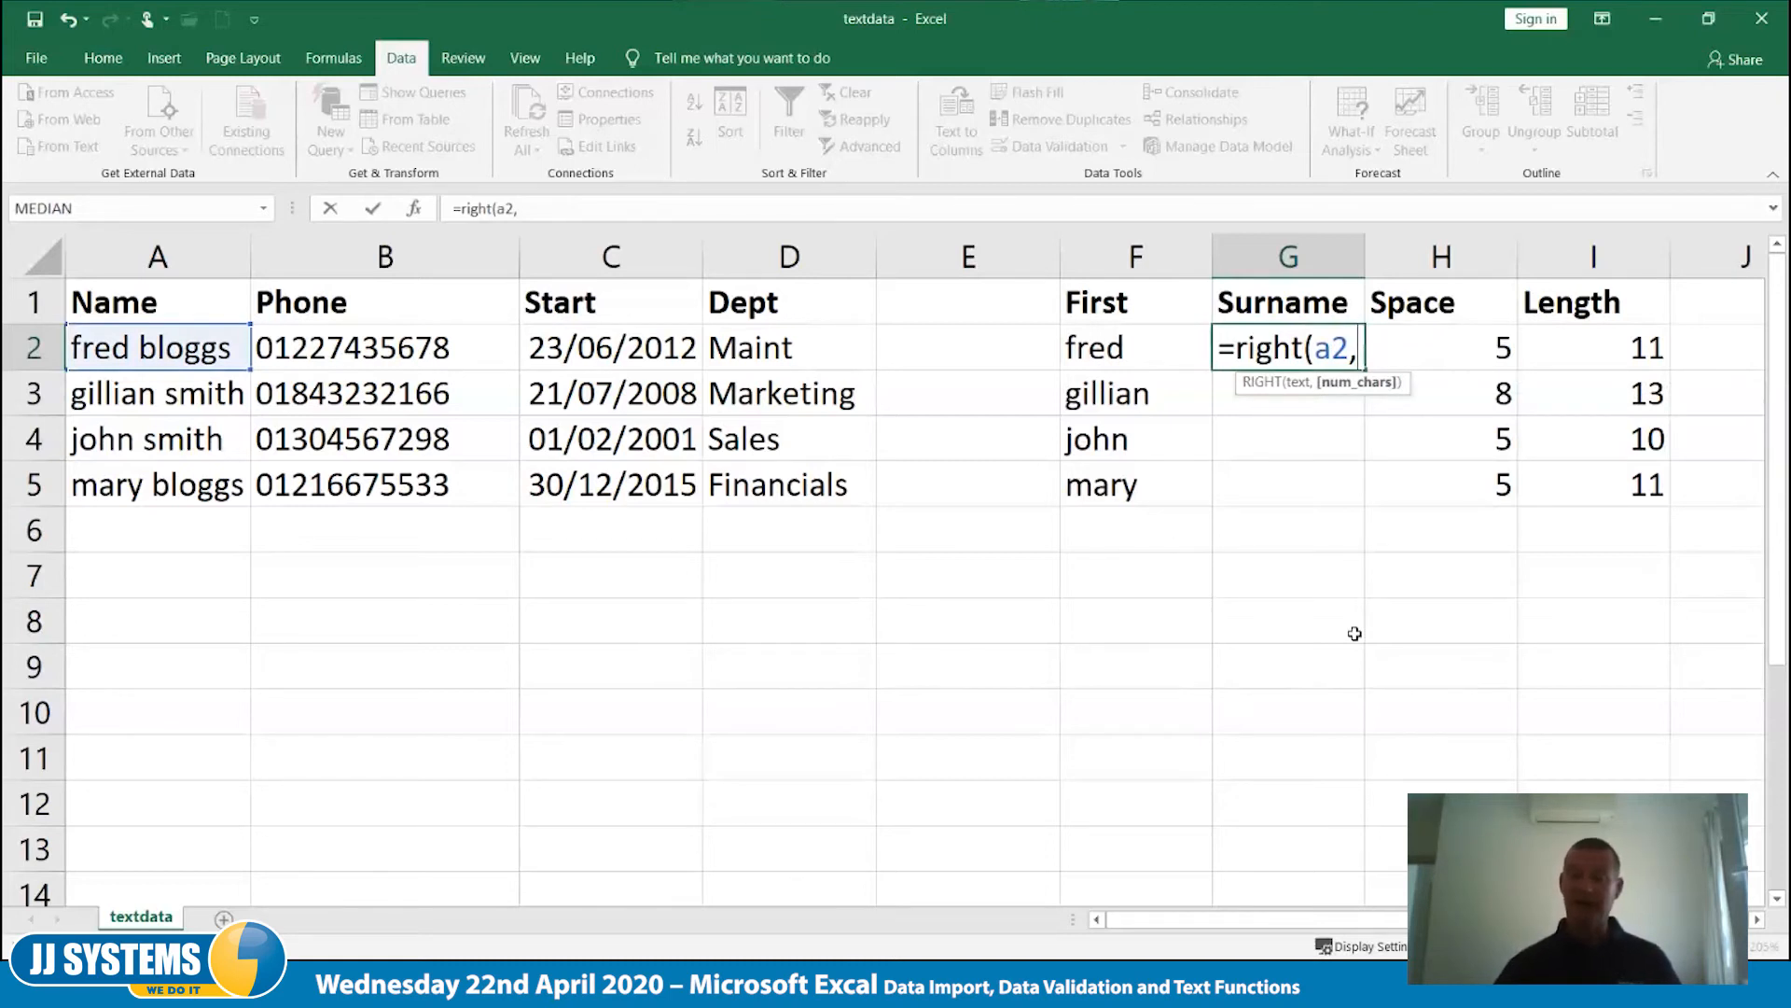
{"action": "left_click", "coordinate": [1589, 350]}
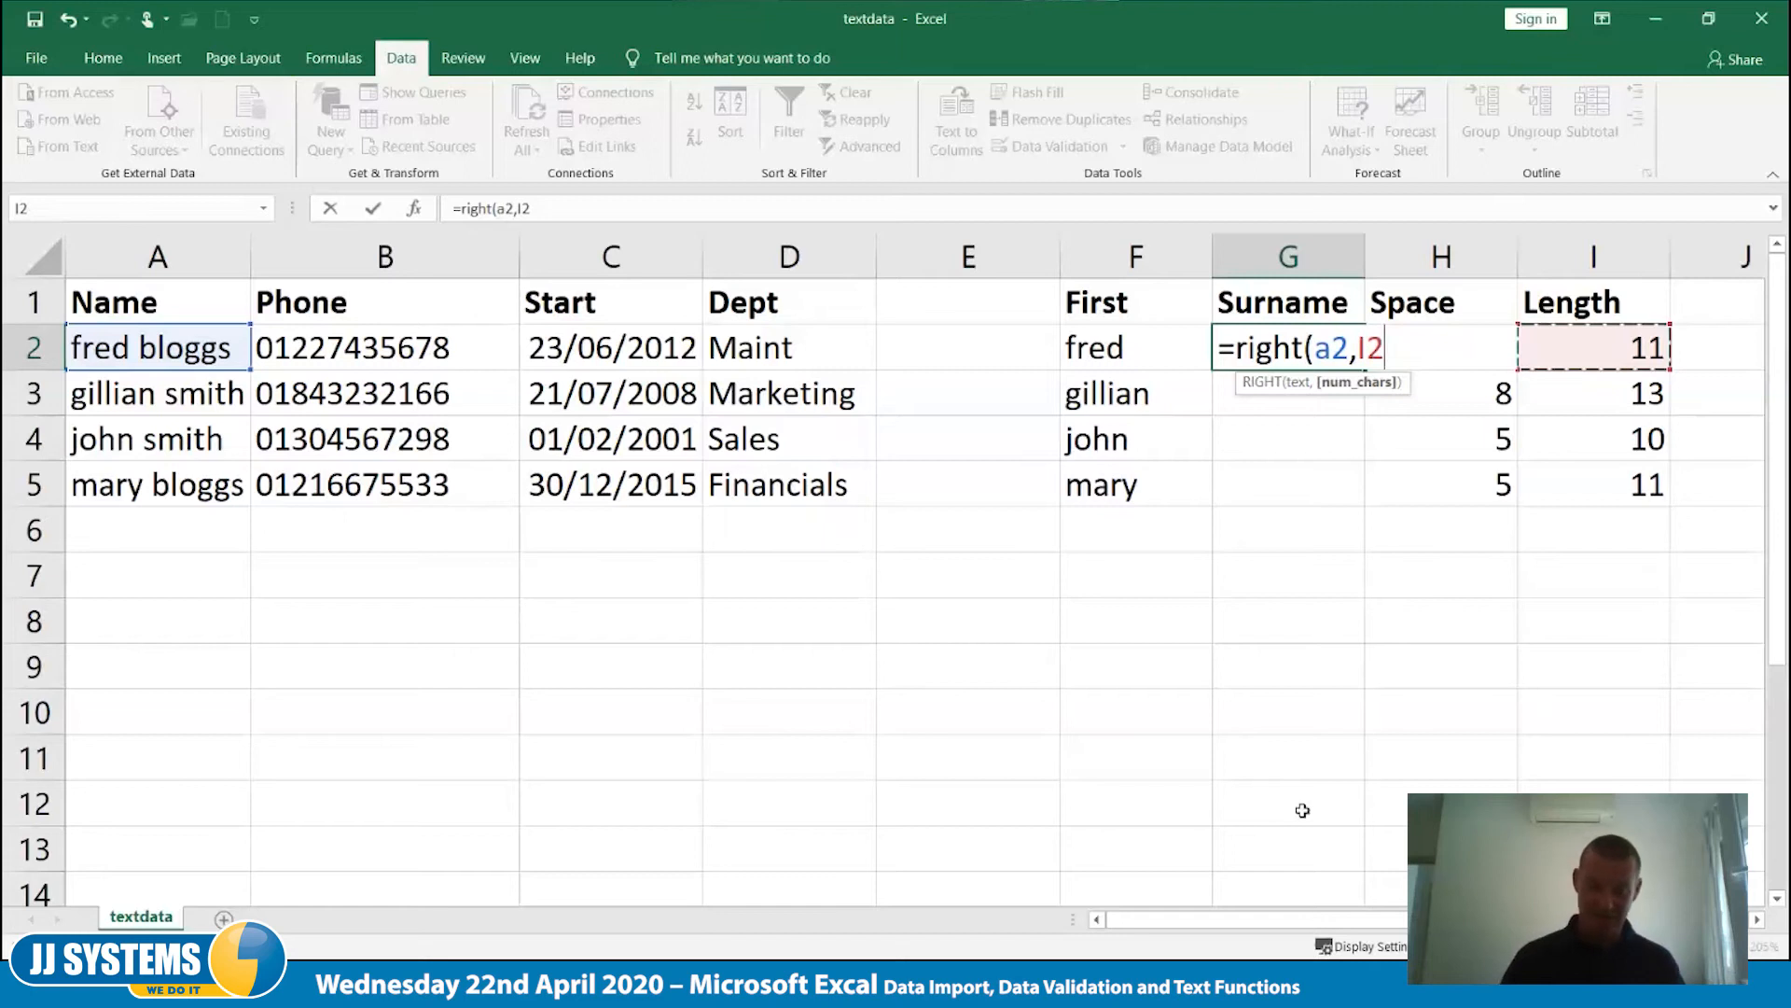
{"action": "type", "text": "-h2)"}
{"action": "key", "text": "Tab"}
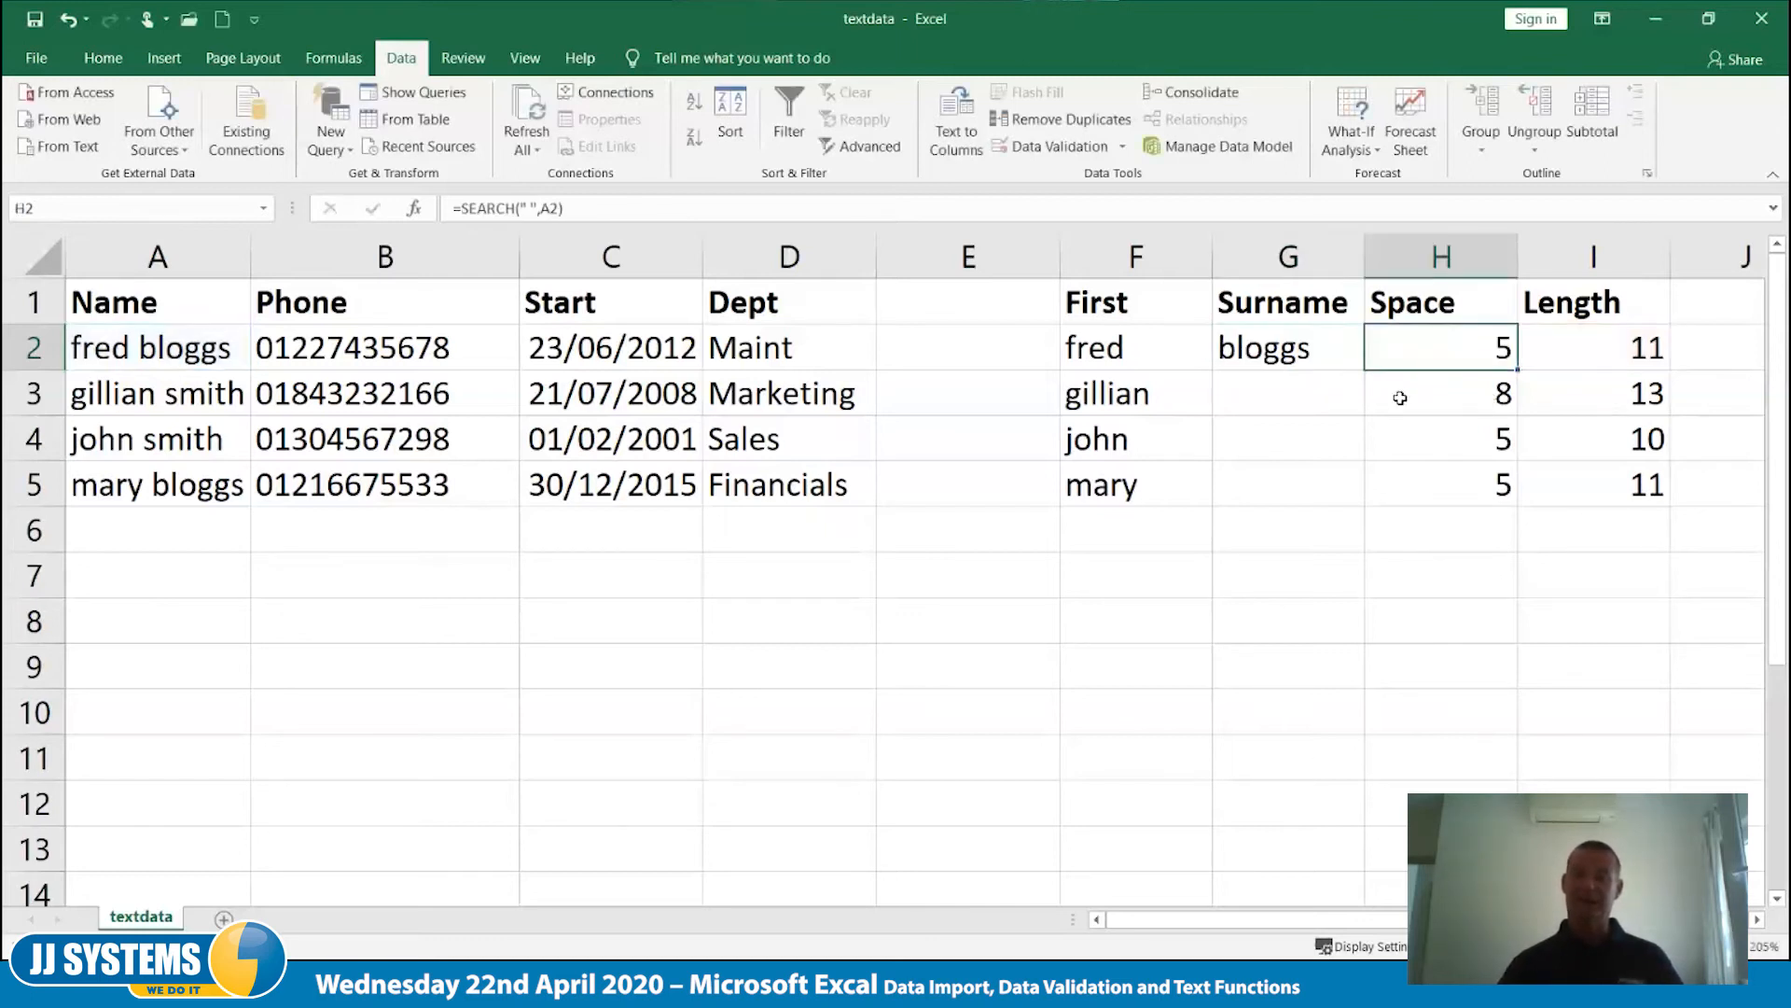
- Fill the surname formula from G2 down to G5 and check the copied formula in G3
{"action": "left_click", "coordinate": [1287, 347]}
{"action": "left_click_drag", "start_coordinate": [1364, 372], "coordinate": [1364, 509]}
{"action": "left_click", "coordinate": [1272, 680]}
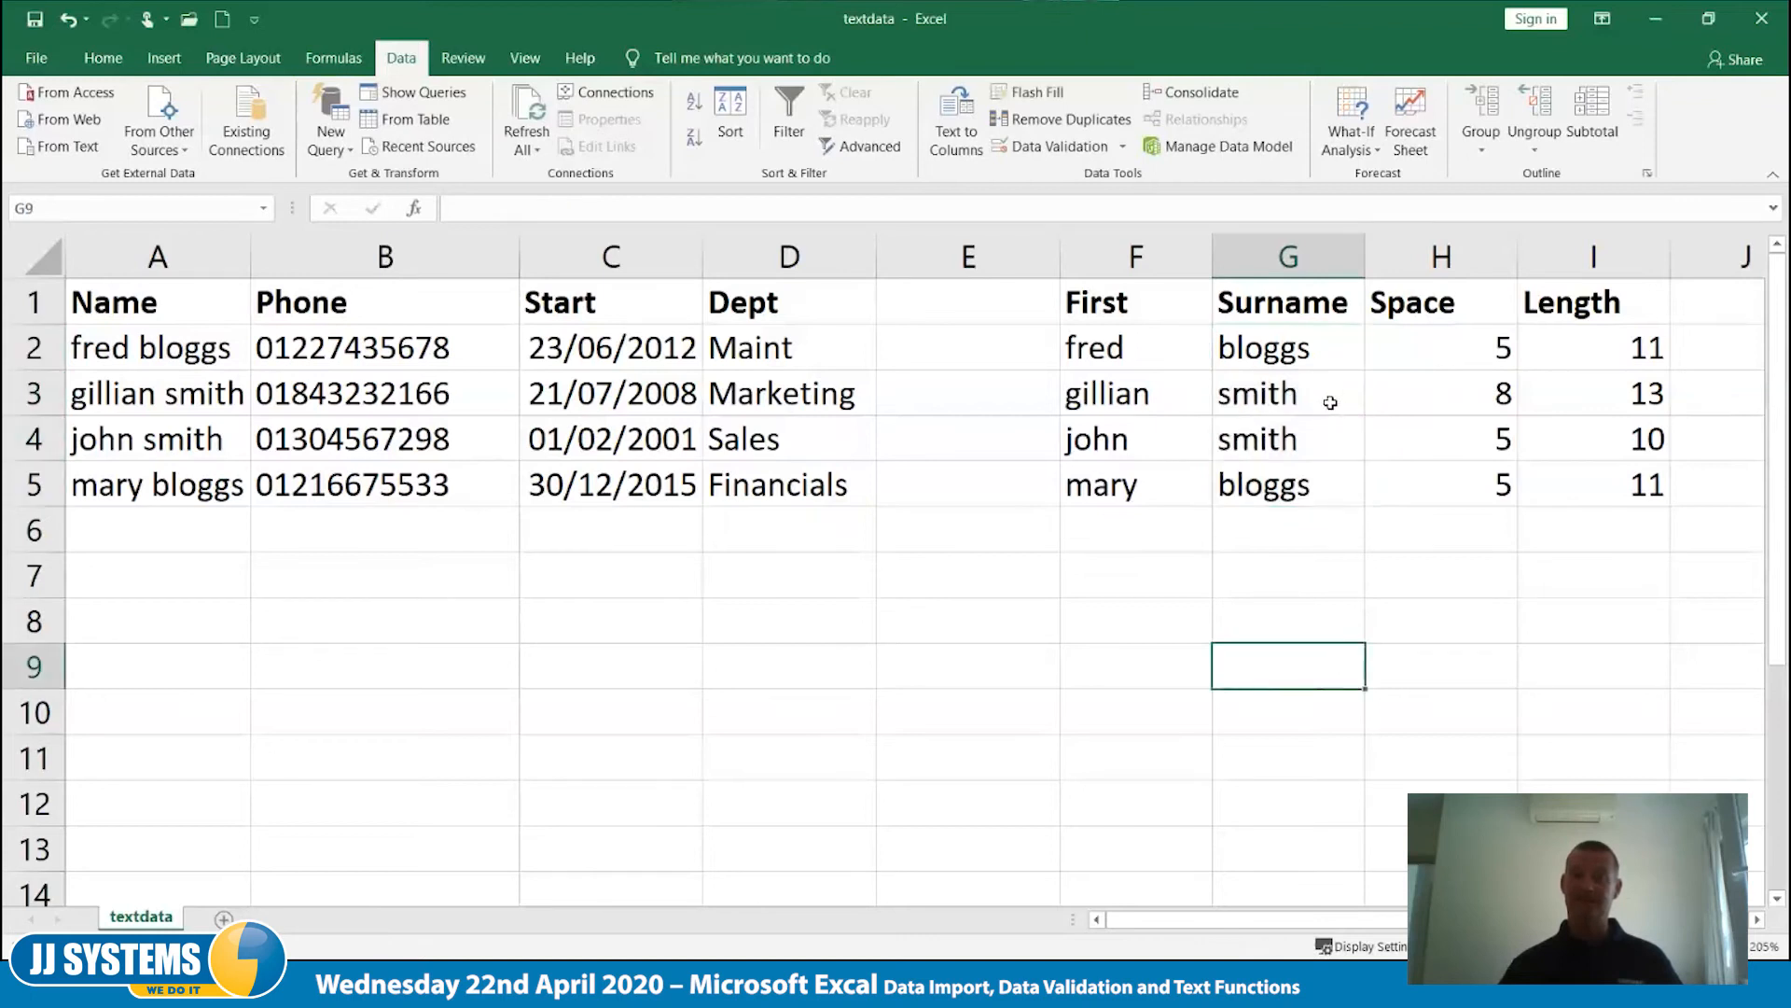
{"action": "left_click", "coordinate": [1313, 351]}
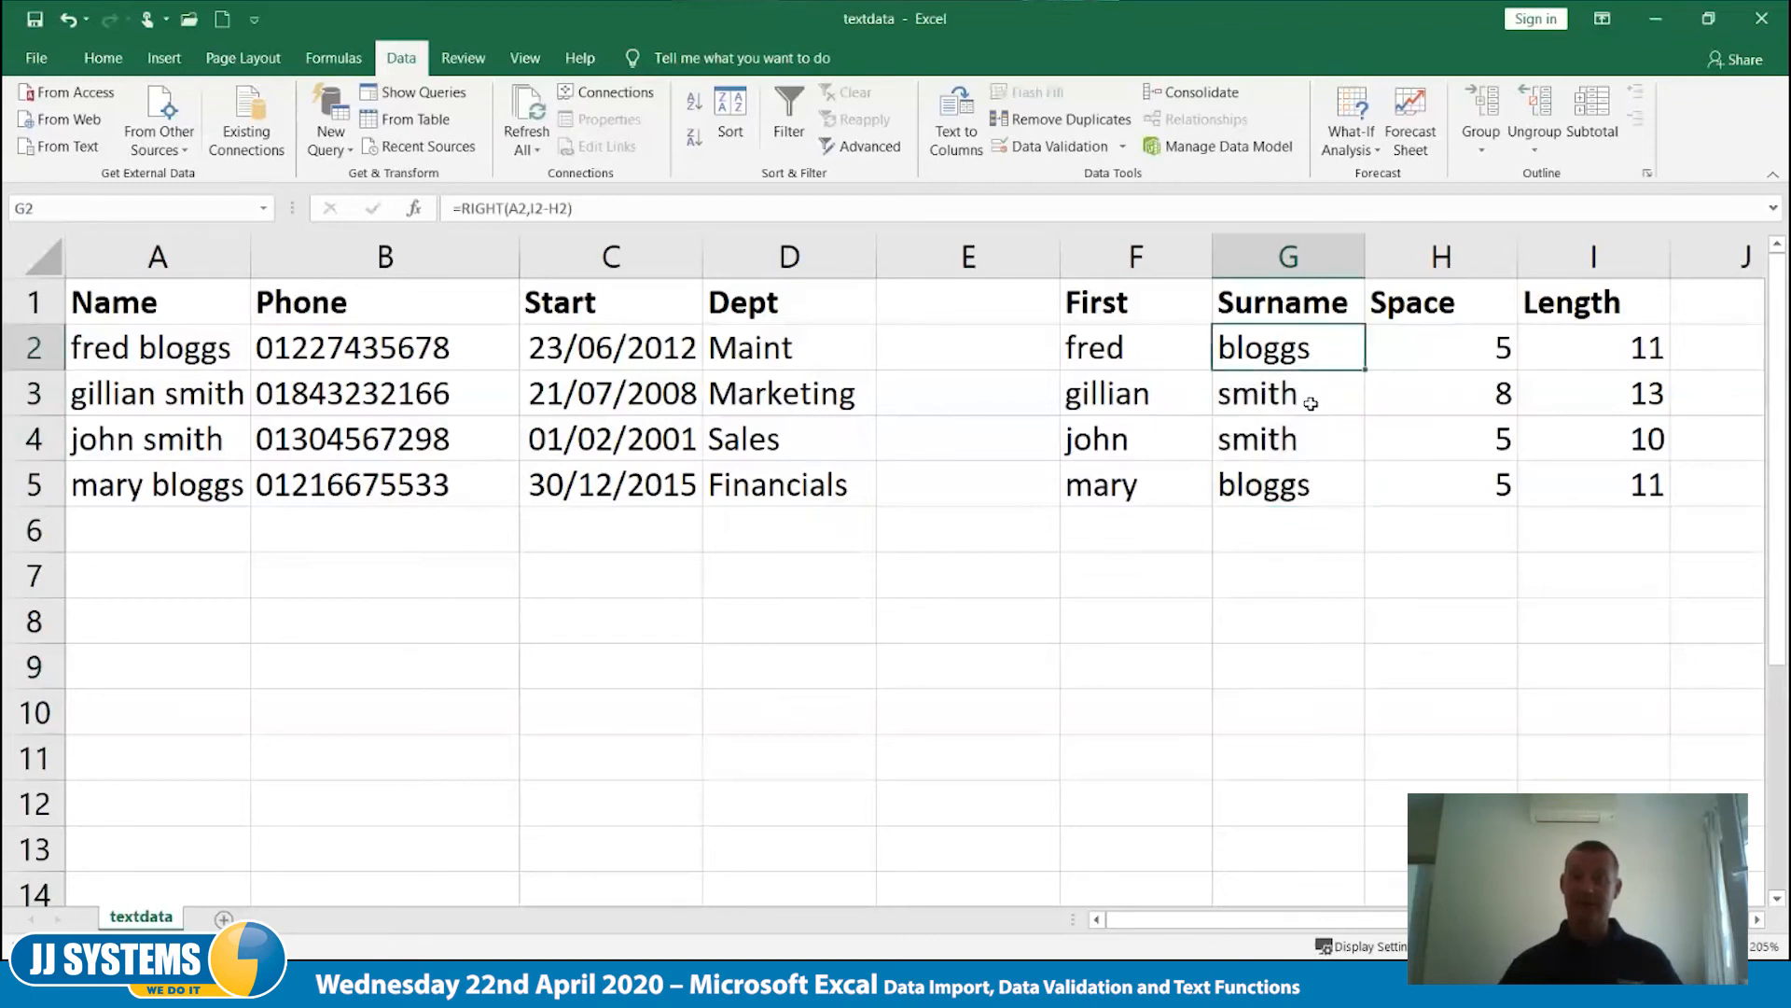
{"action": "left_click", "coordinate": [1308, 396]}
{"action": "double_click", "coordinate": [1308, 396]}
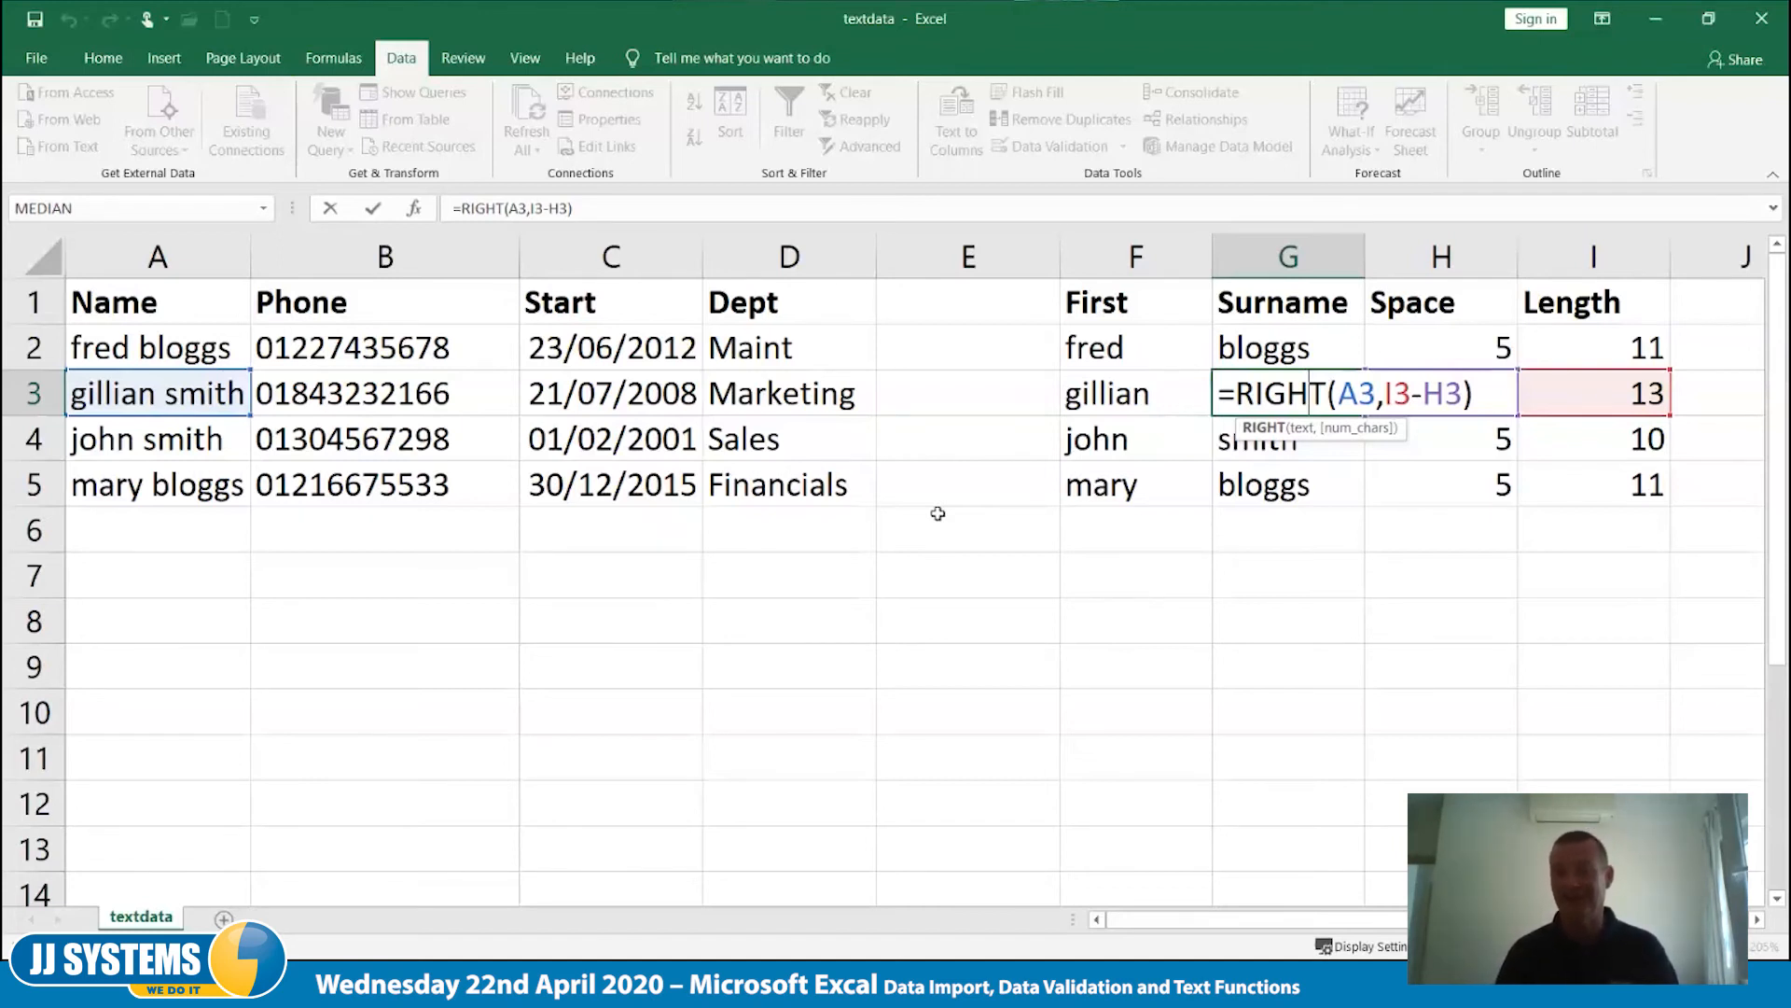
{"action": "key", "text": "ctrl+Return"}
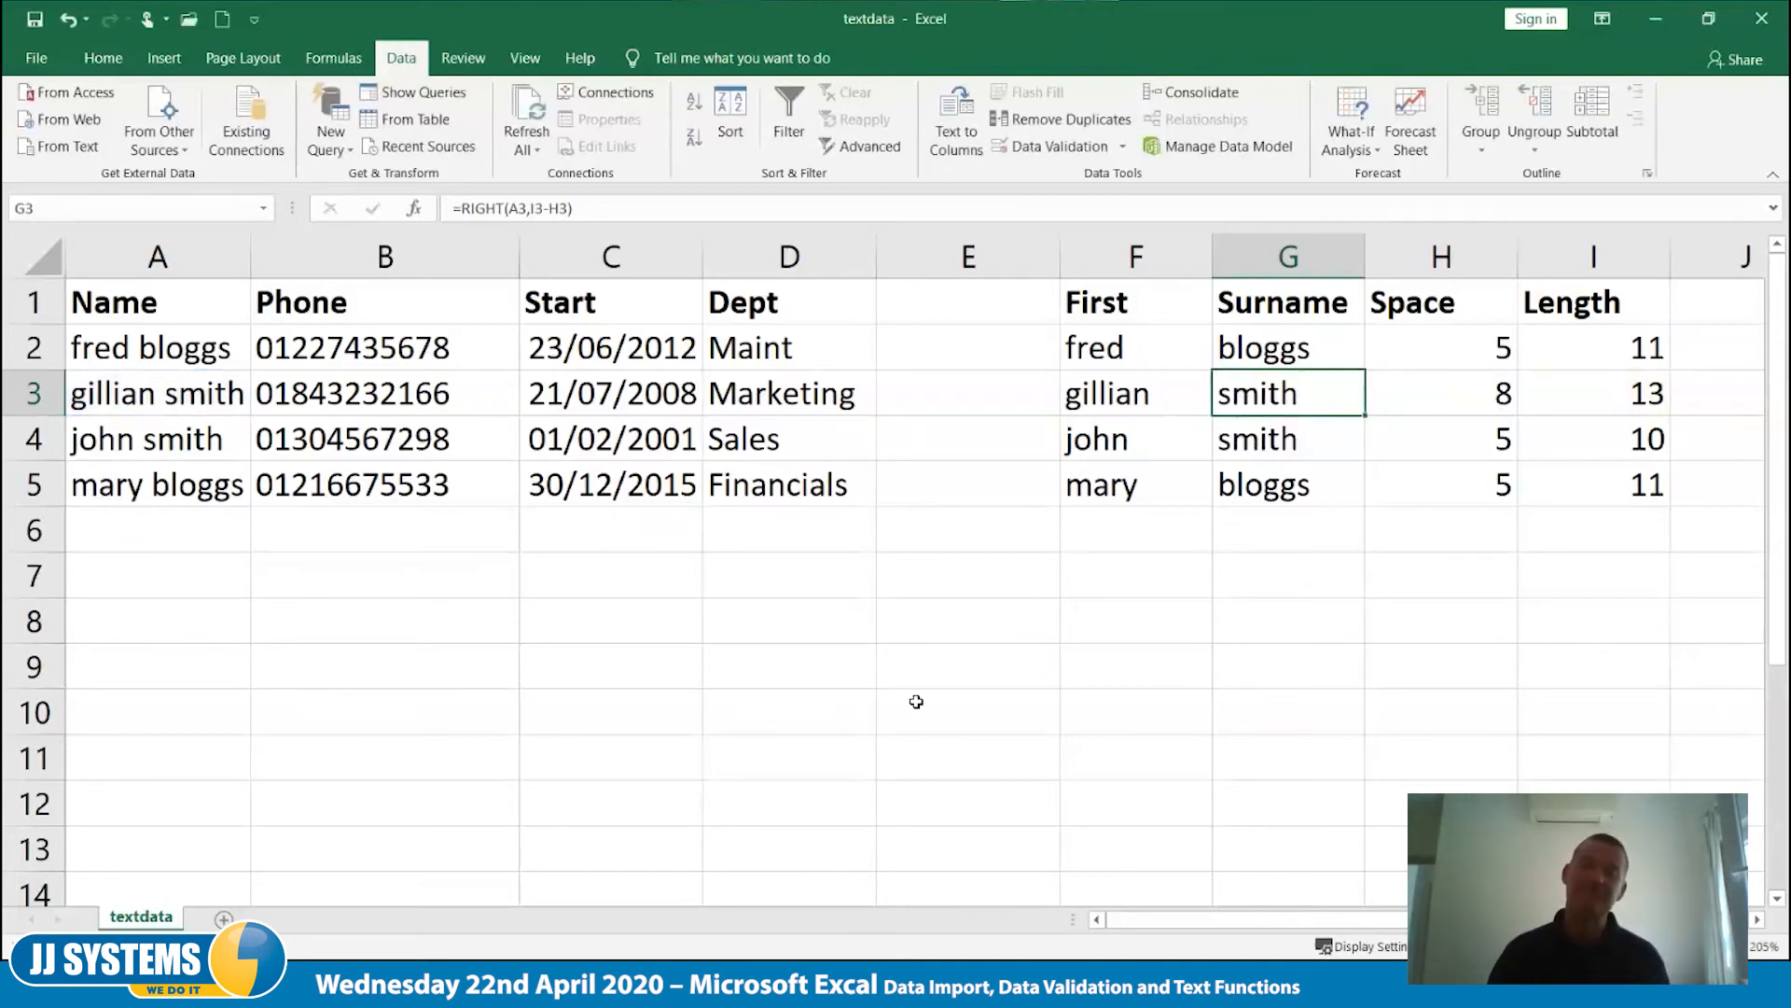
- Enter the formula =LEFT(A2,1) in cell E2 to extract the initial of the first name
{"action": "left_click", "coordinate": [968, 345]}
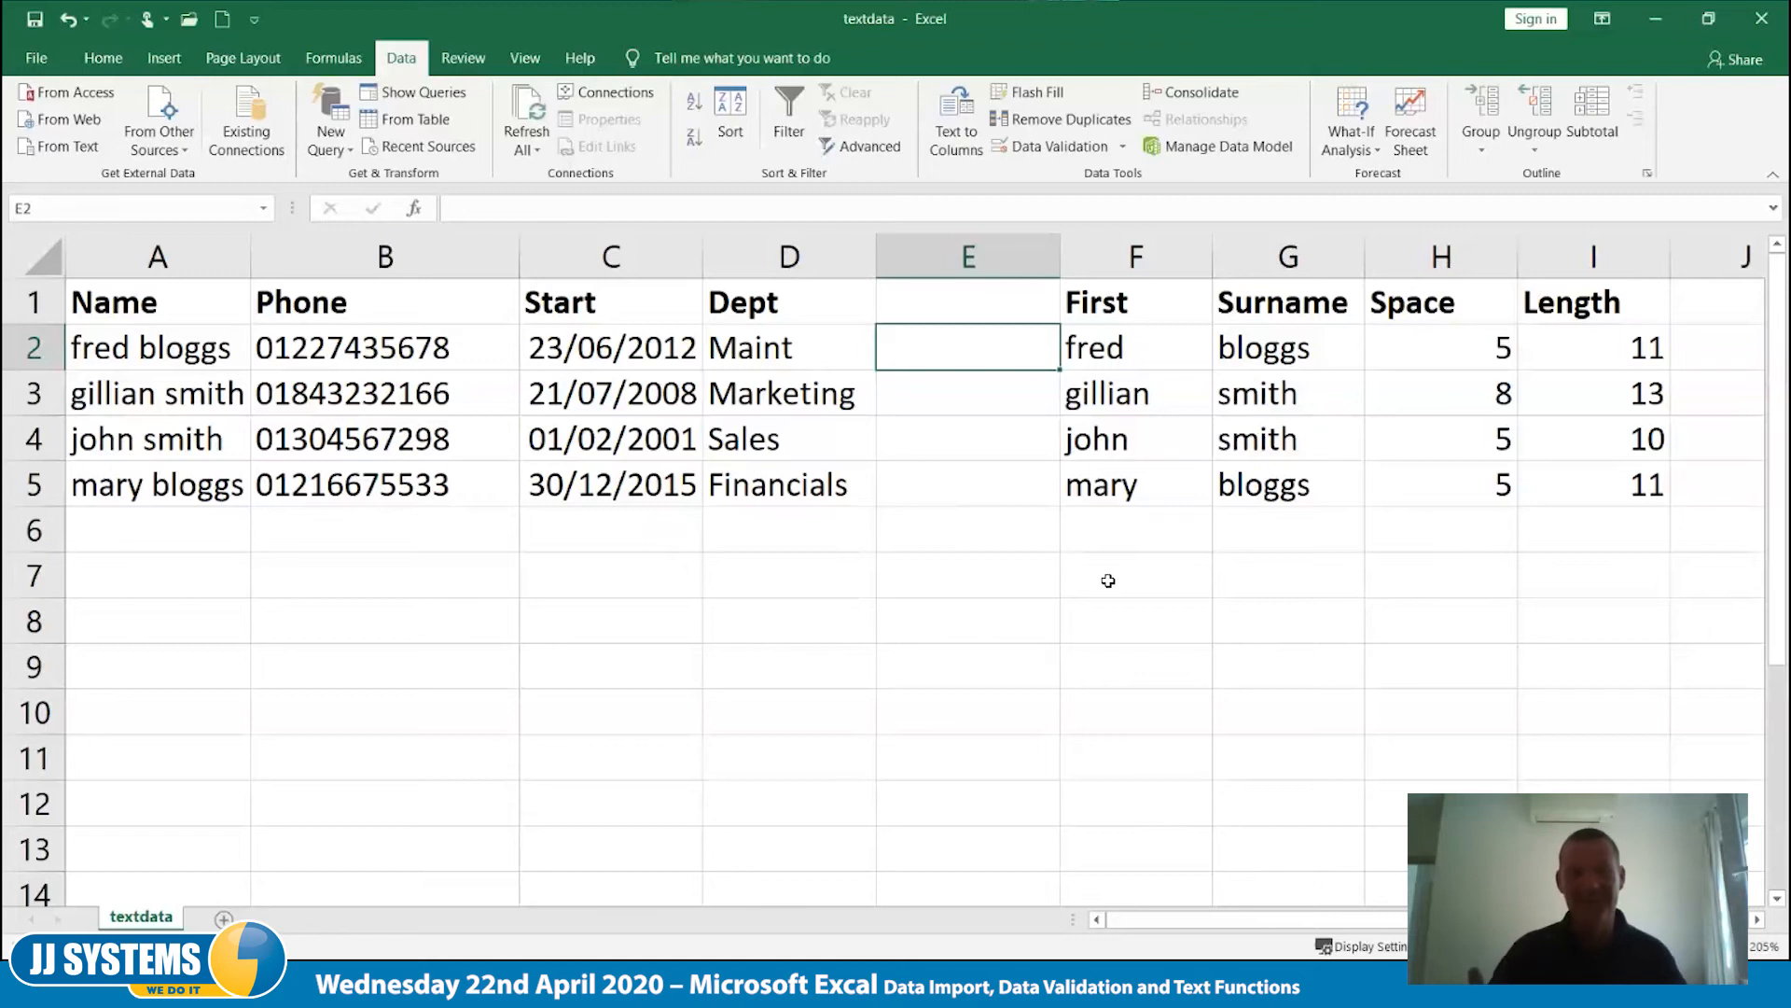
{"action": "key", "text": "Up"}
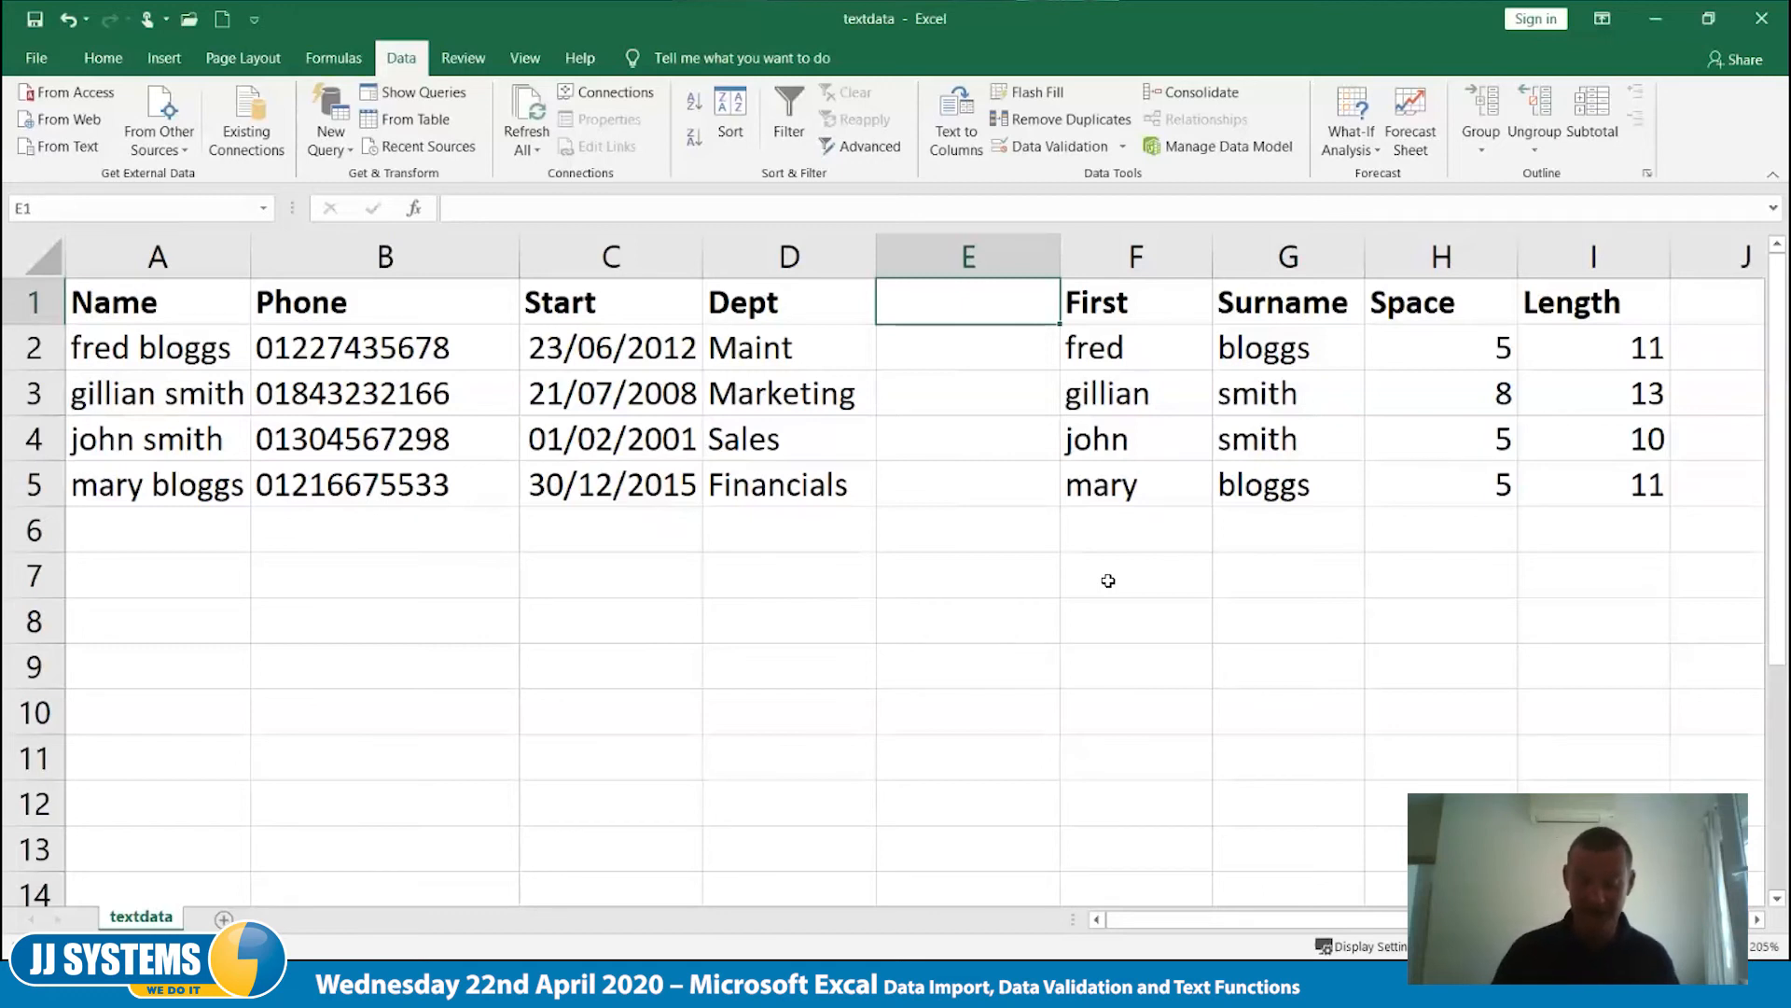
{"action": "key", "text": "Down"}
{"action": "type", "text": "="}
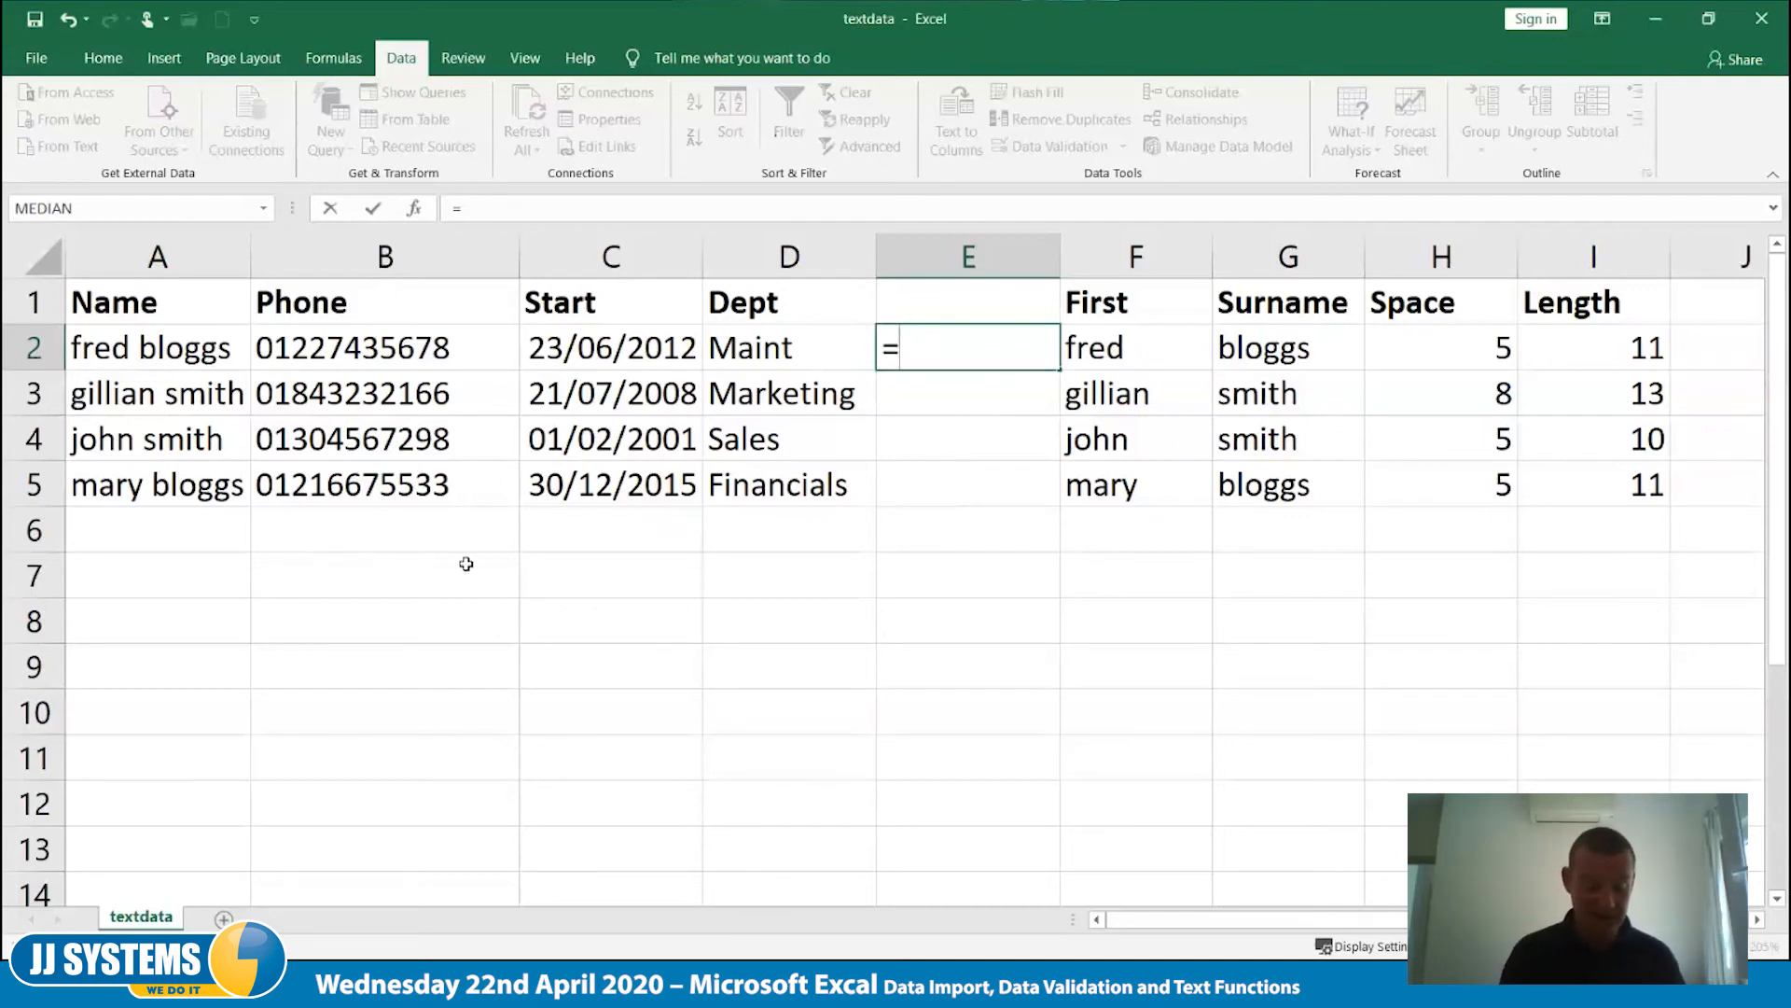
{"action": "type", "text": "left("}
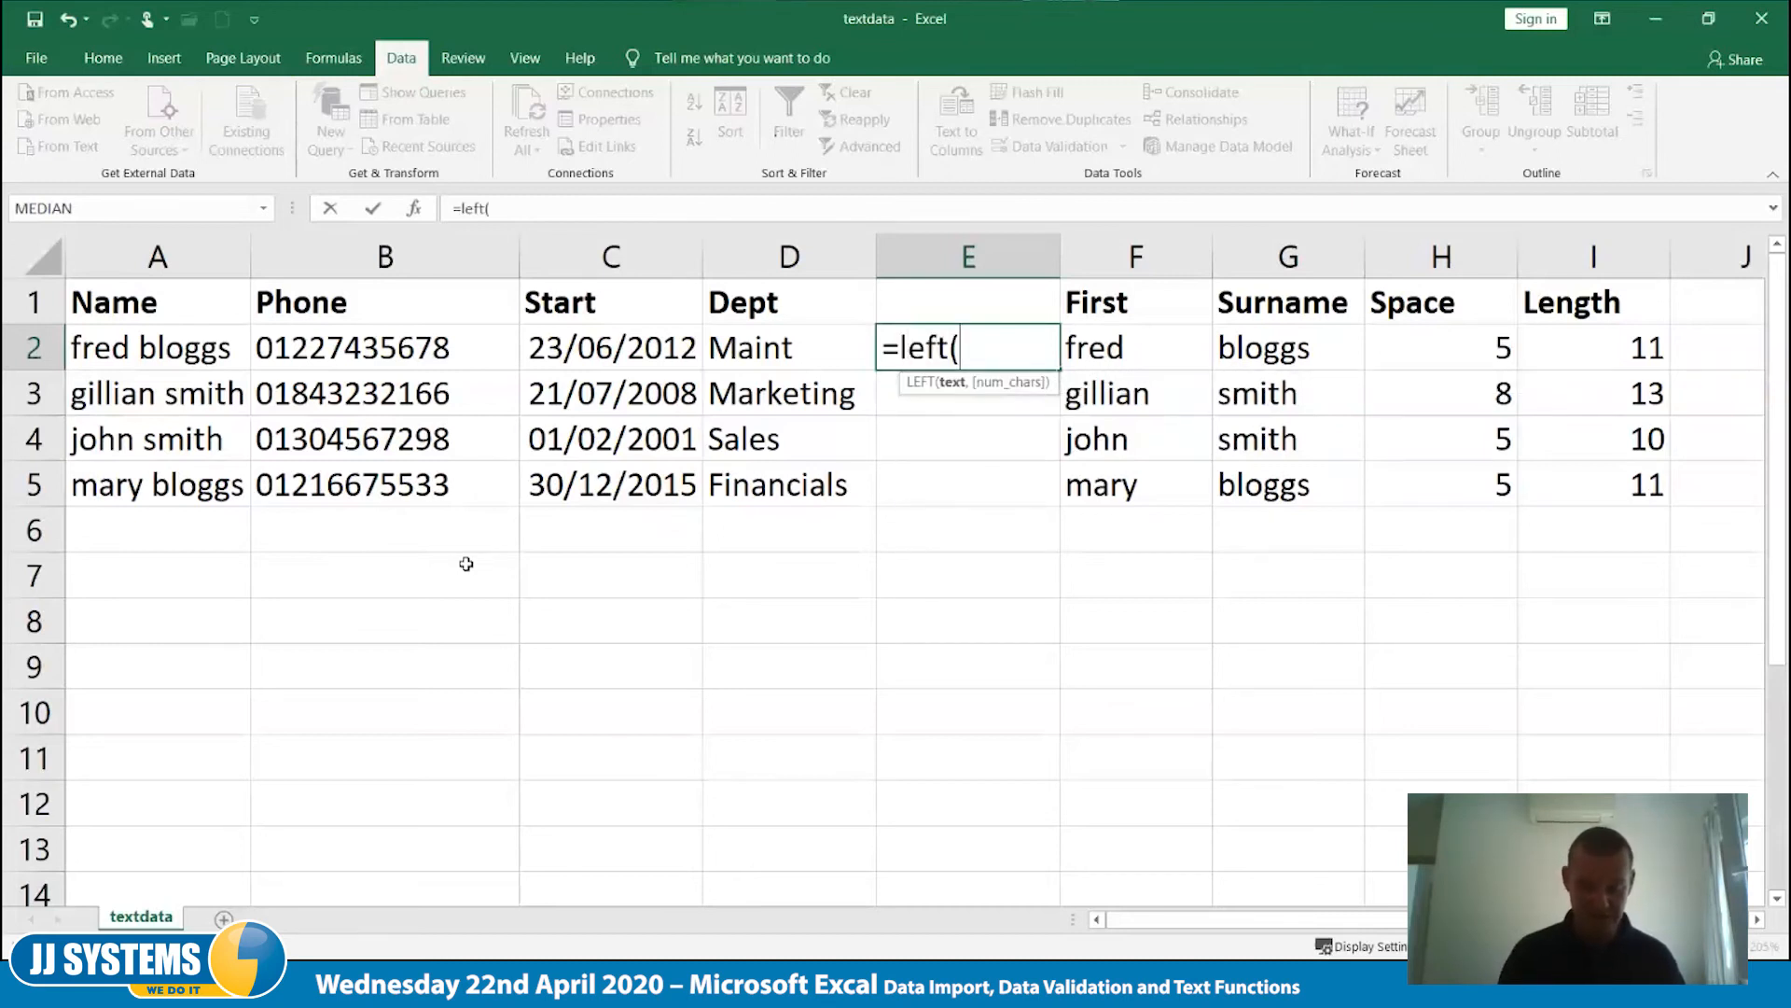
{"action": "type", "text": "a2,1)"}
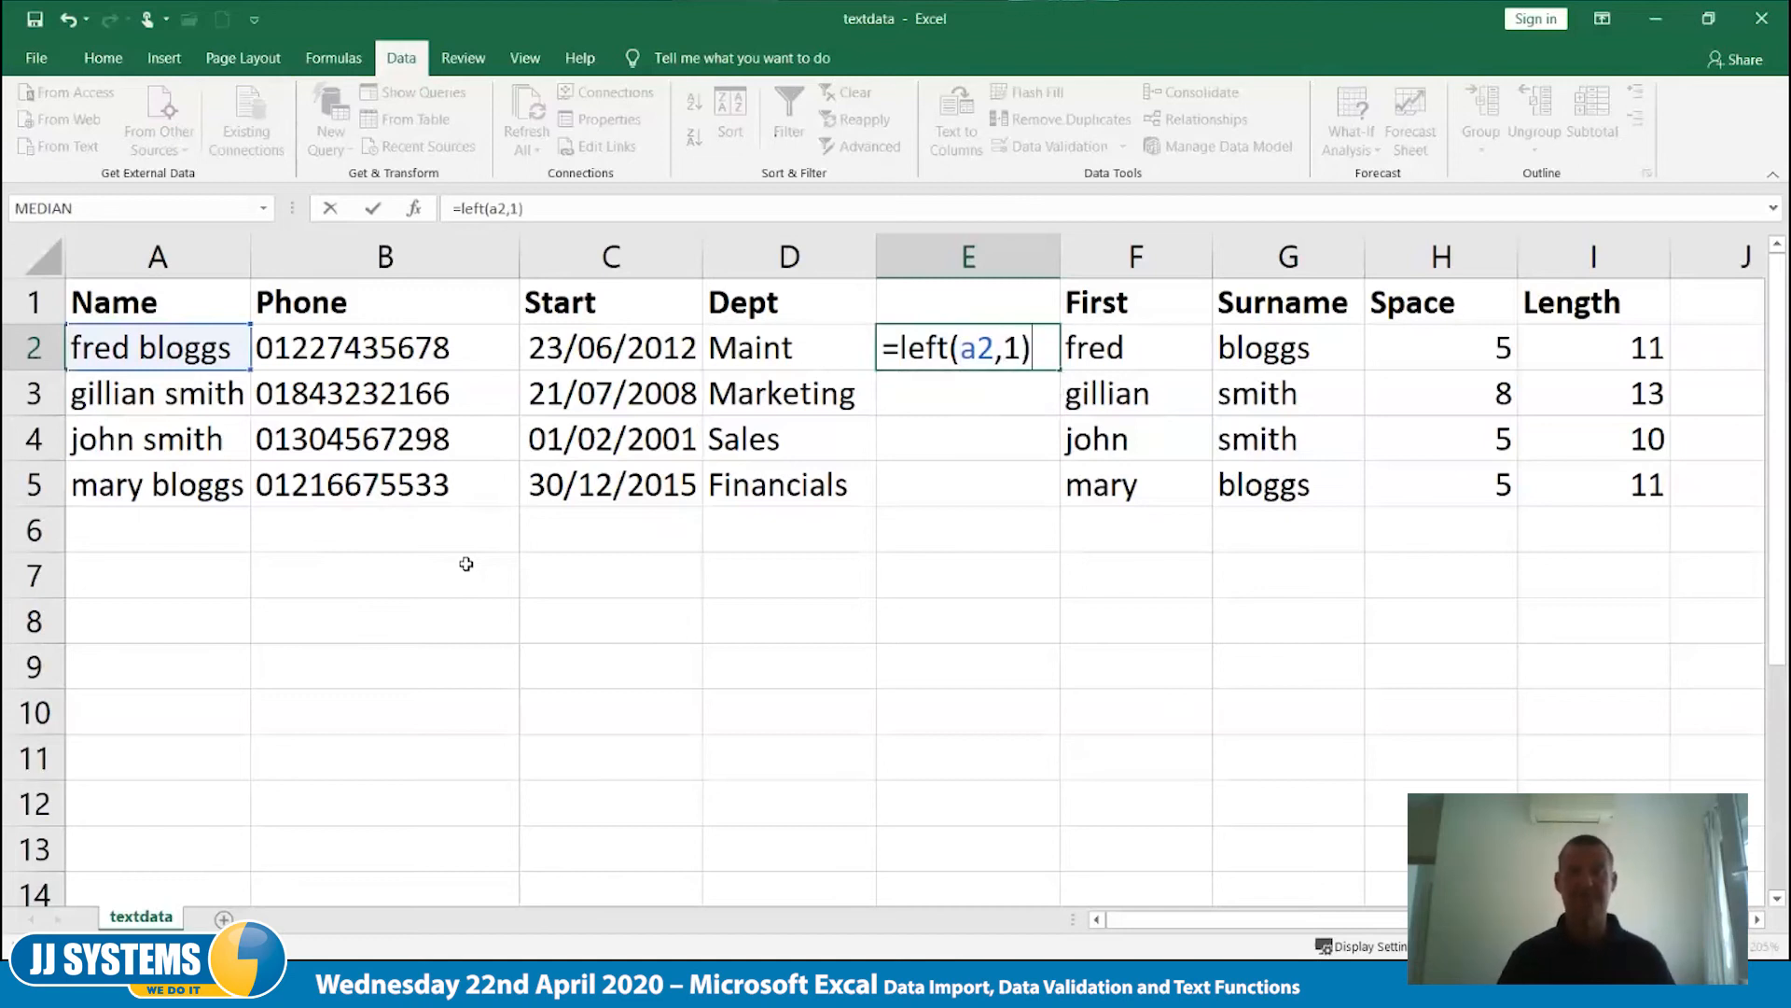
{"action": "key", "text": "Tab"}
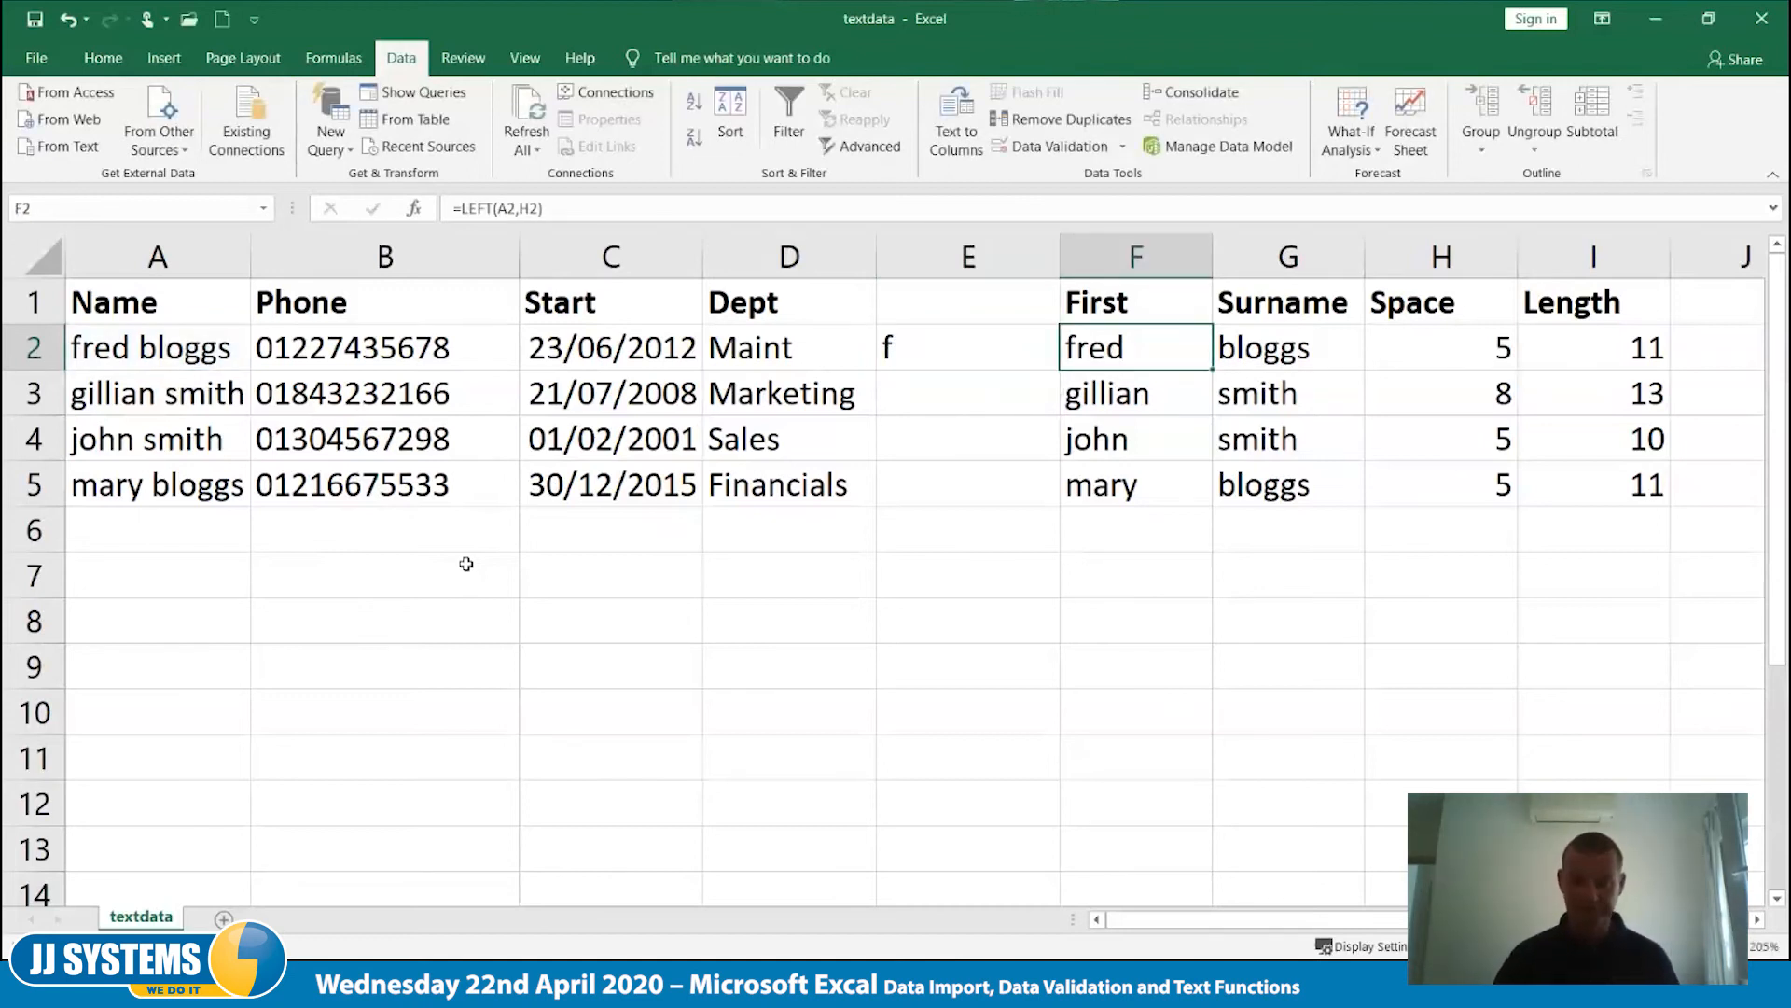
- Append &" " to the formula in E2 to add a space after the initial
{"action": "key", "text": "Left"}
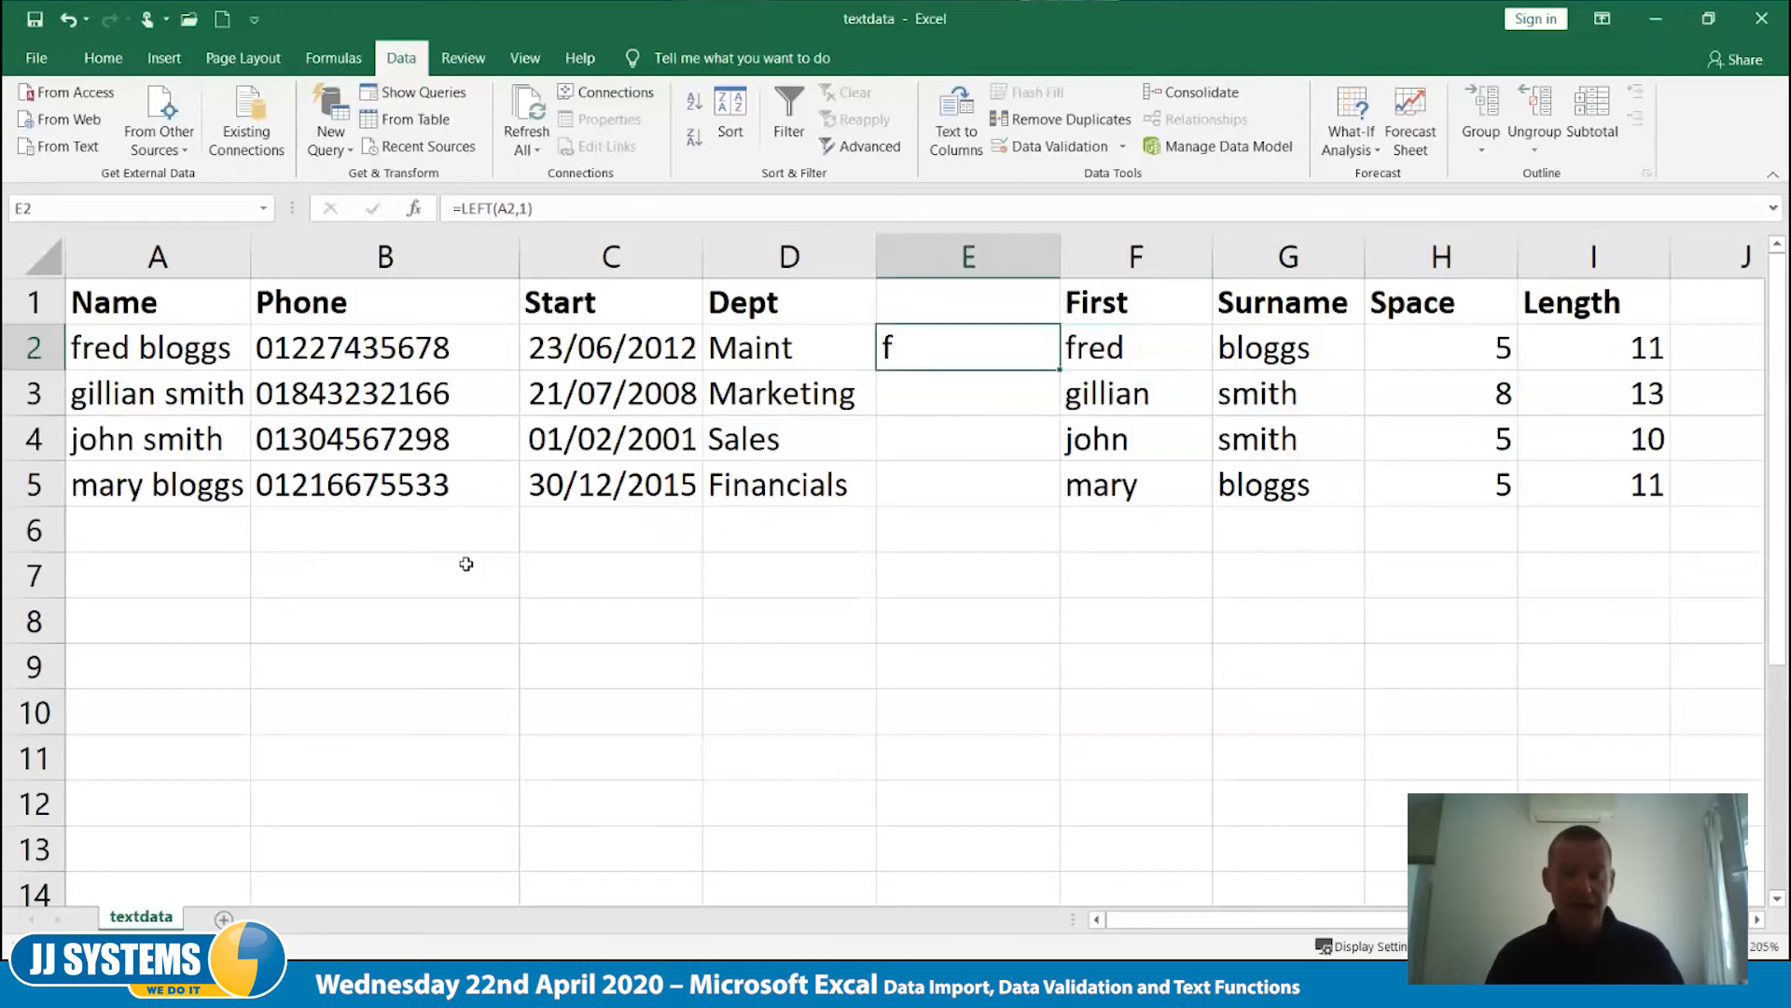
{"action": "key", "text": "F2"}
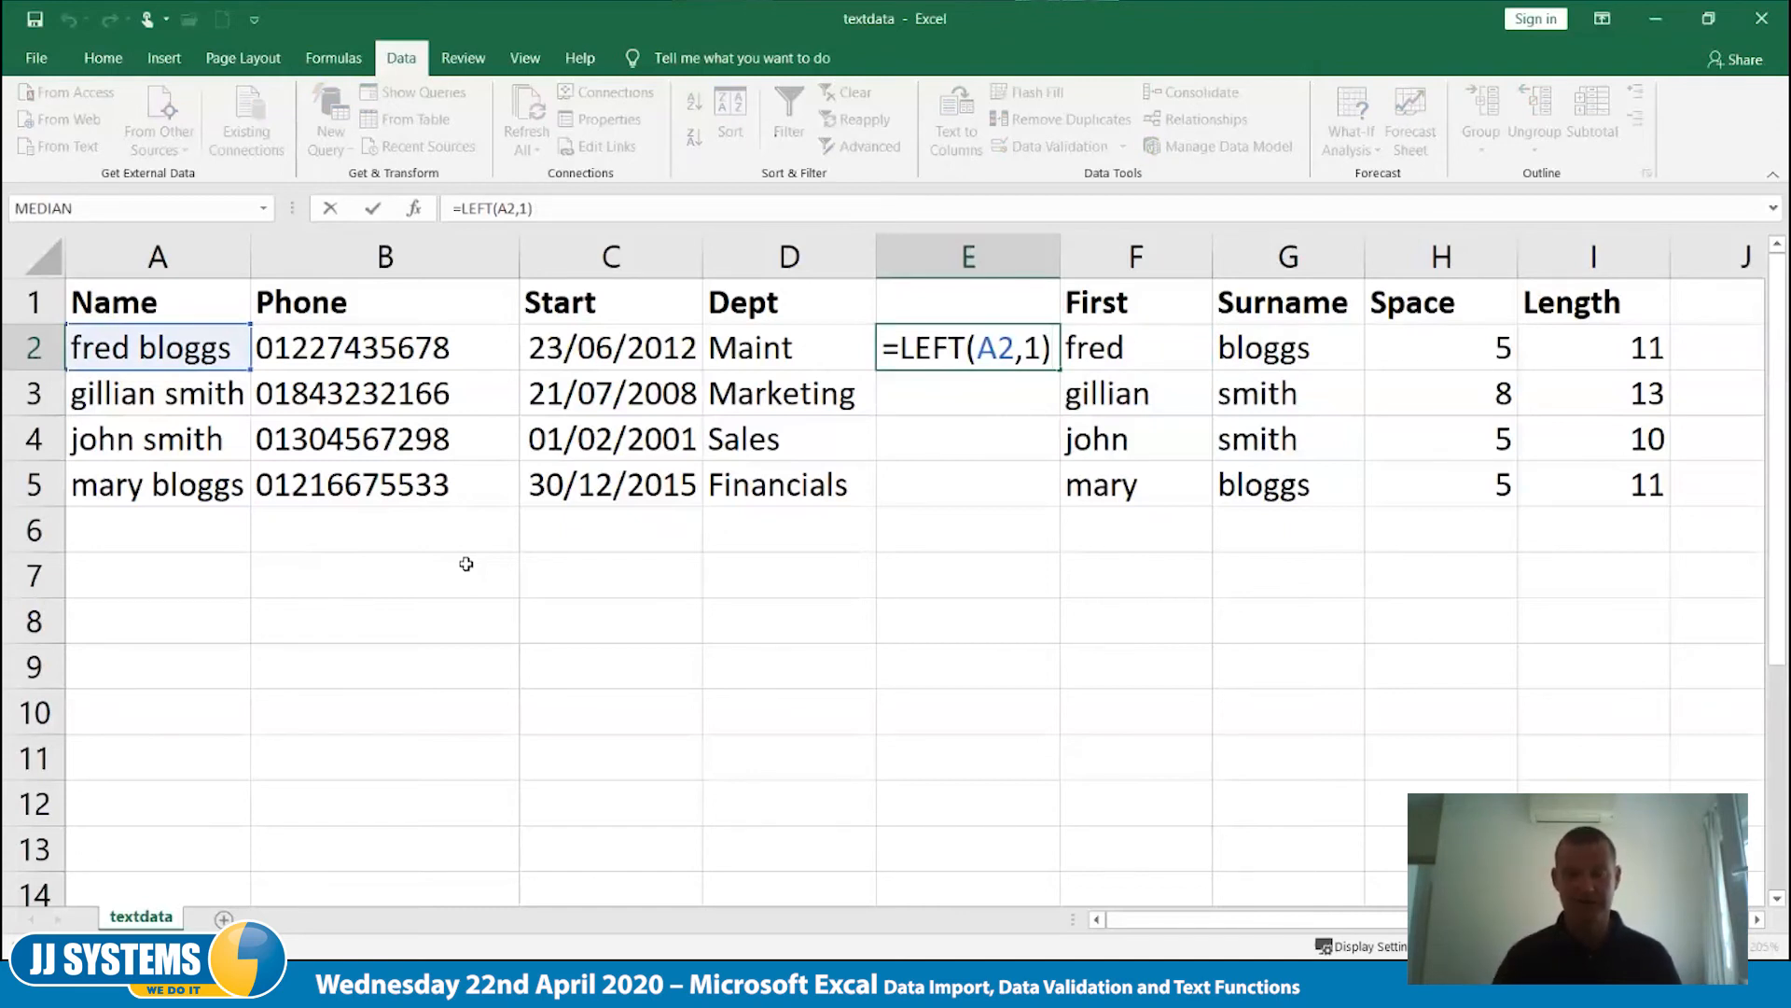
{"action": "type", "text": "&"}
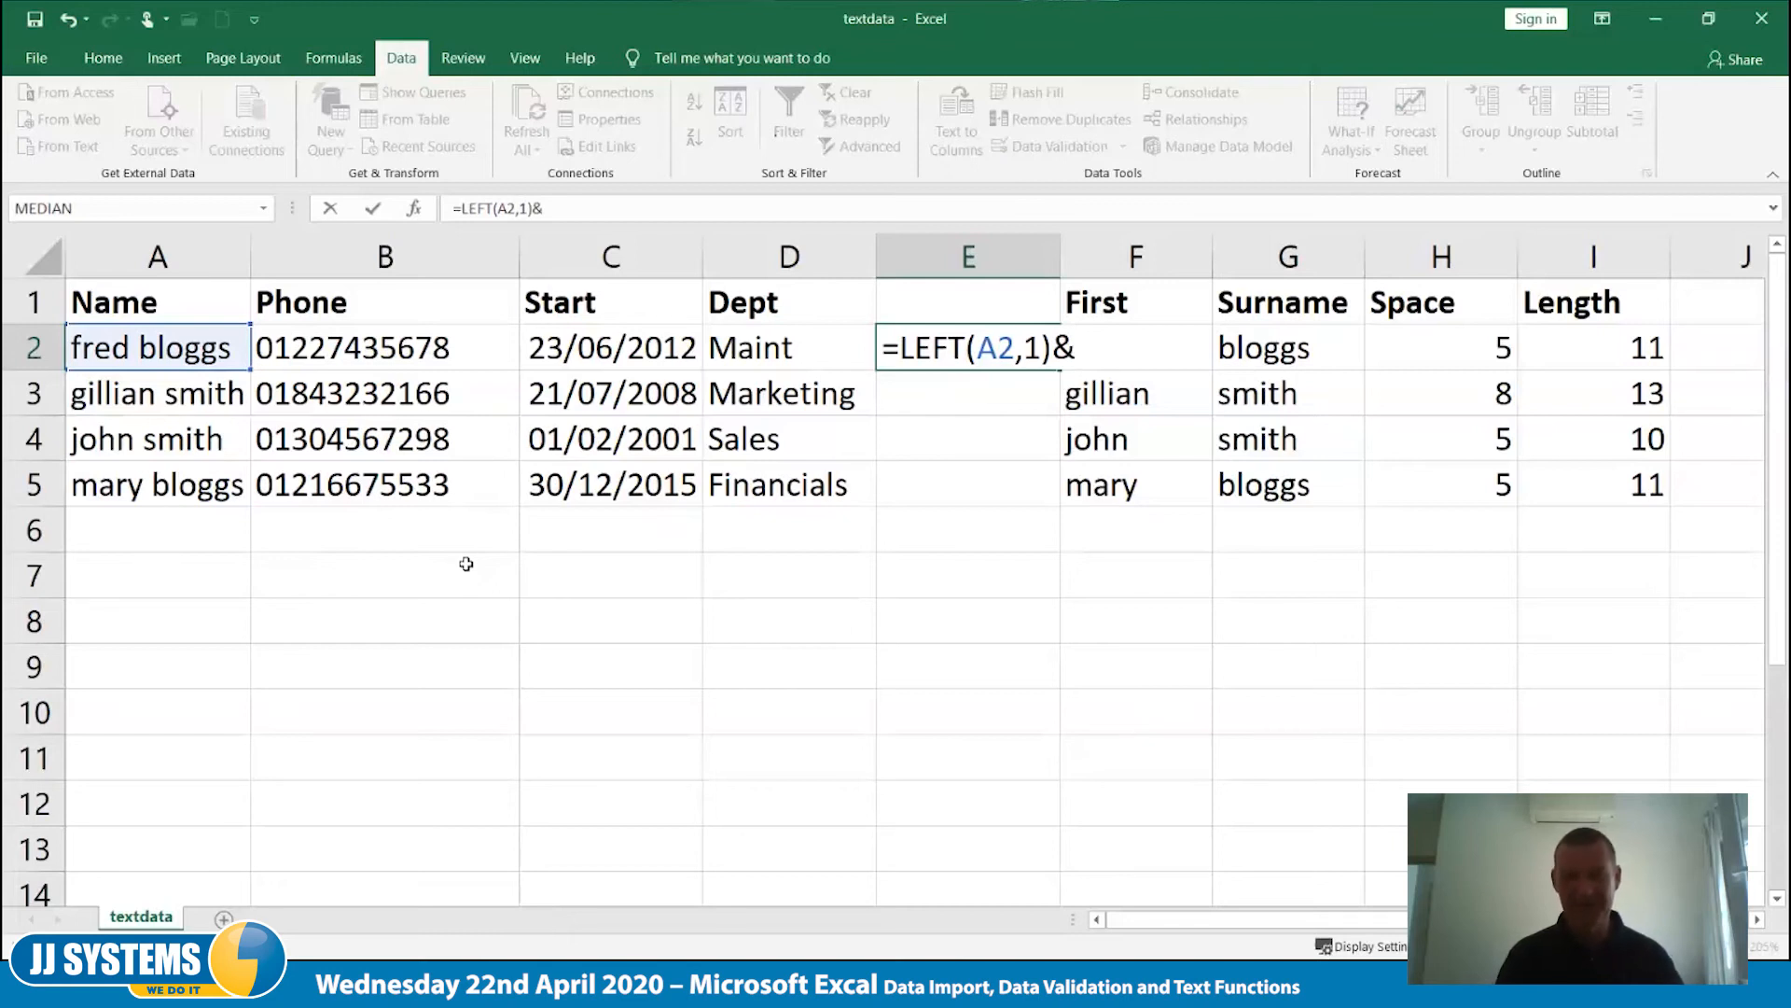
{"action": "type", "text": "\""}
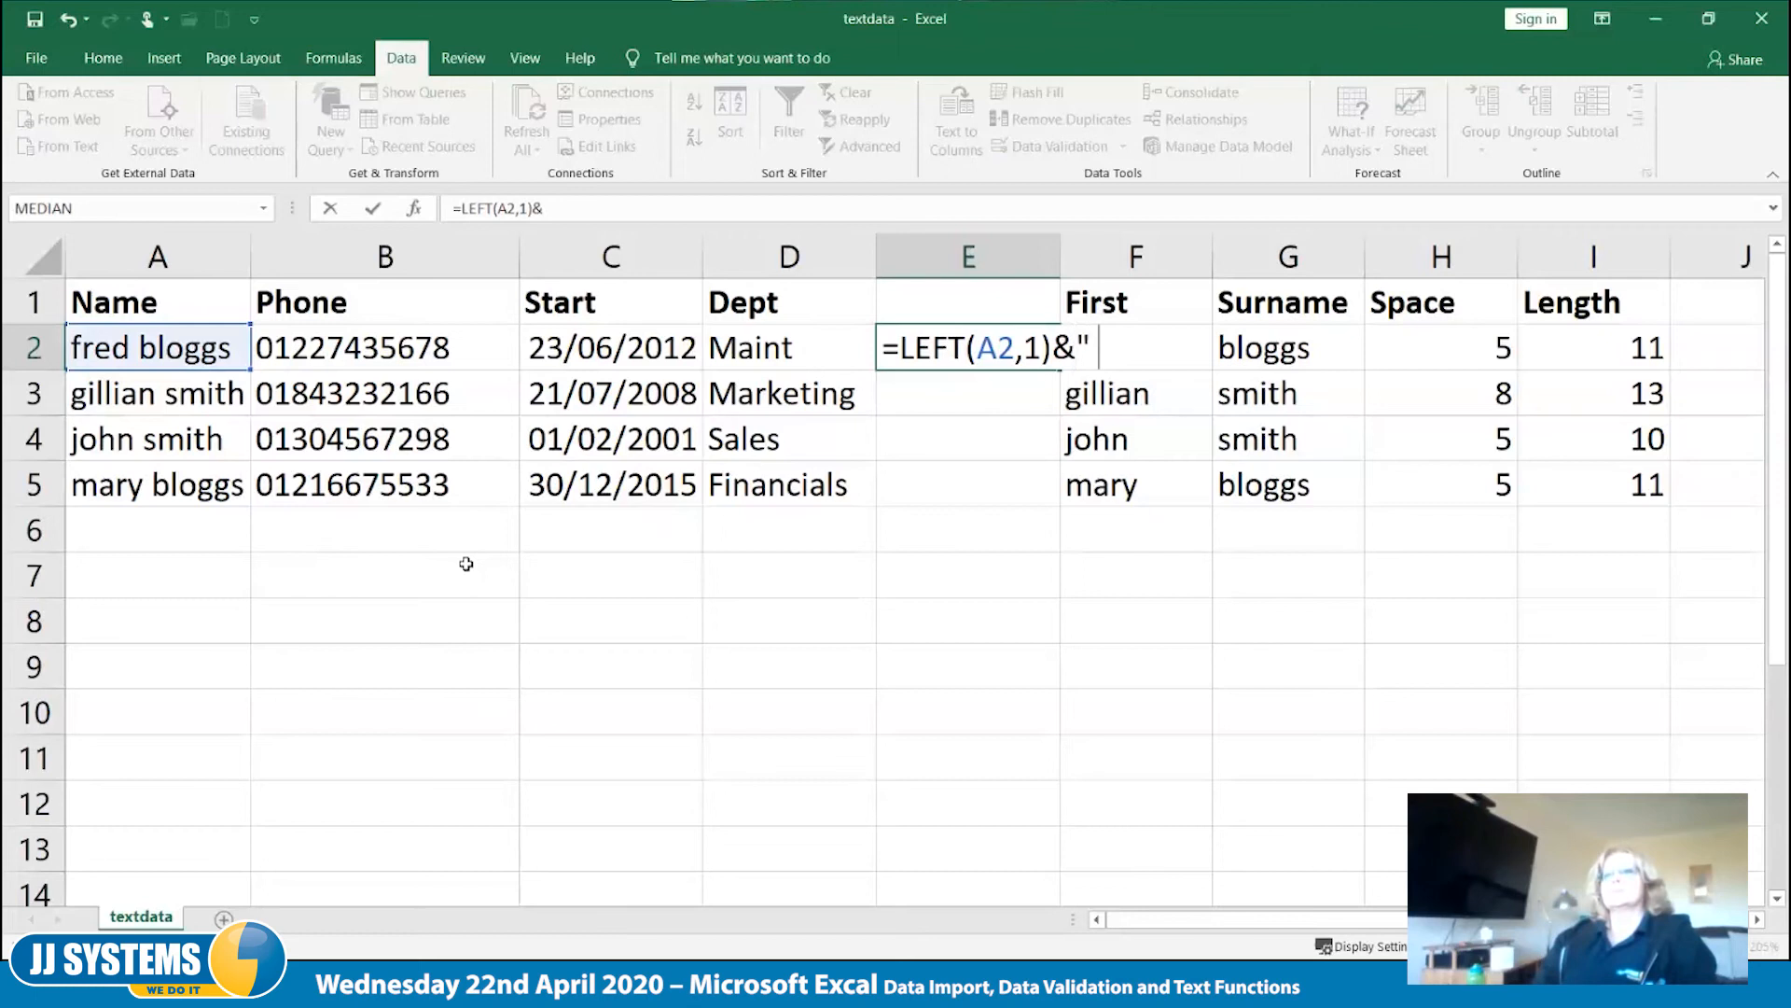
{"action": "type", "text": " \""}
{"action": "key", "text": "Tab"}
{"action": "key", "text": "Left"}
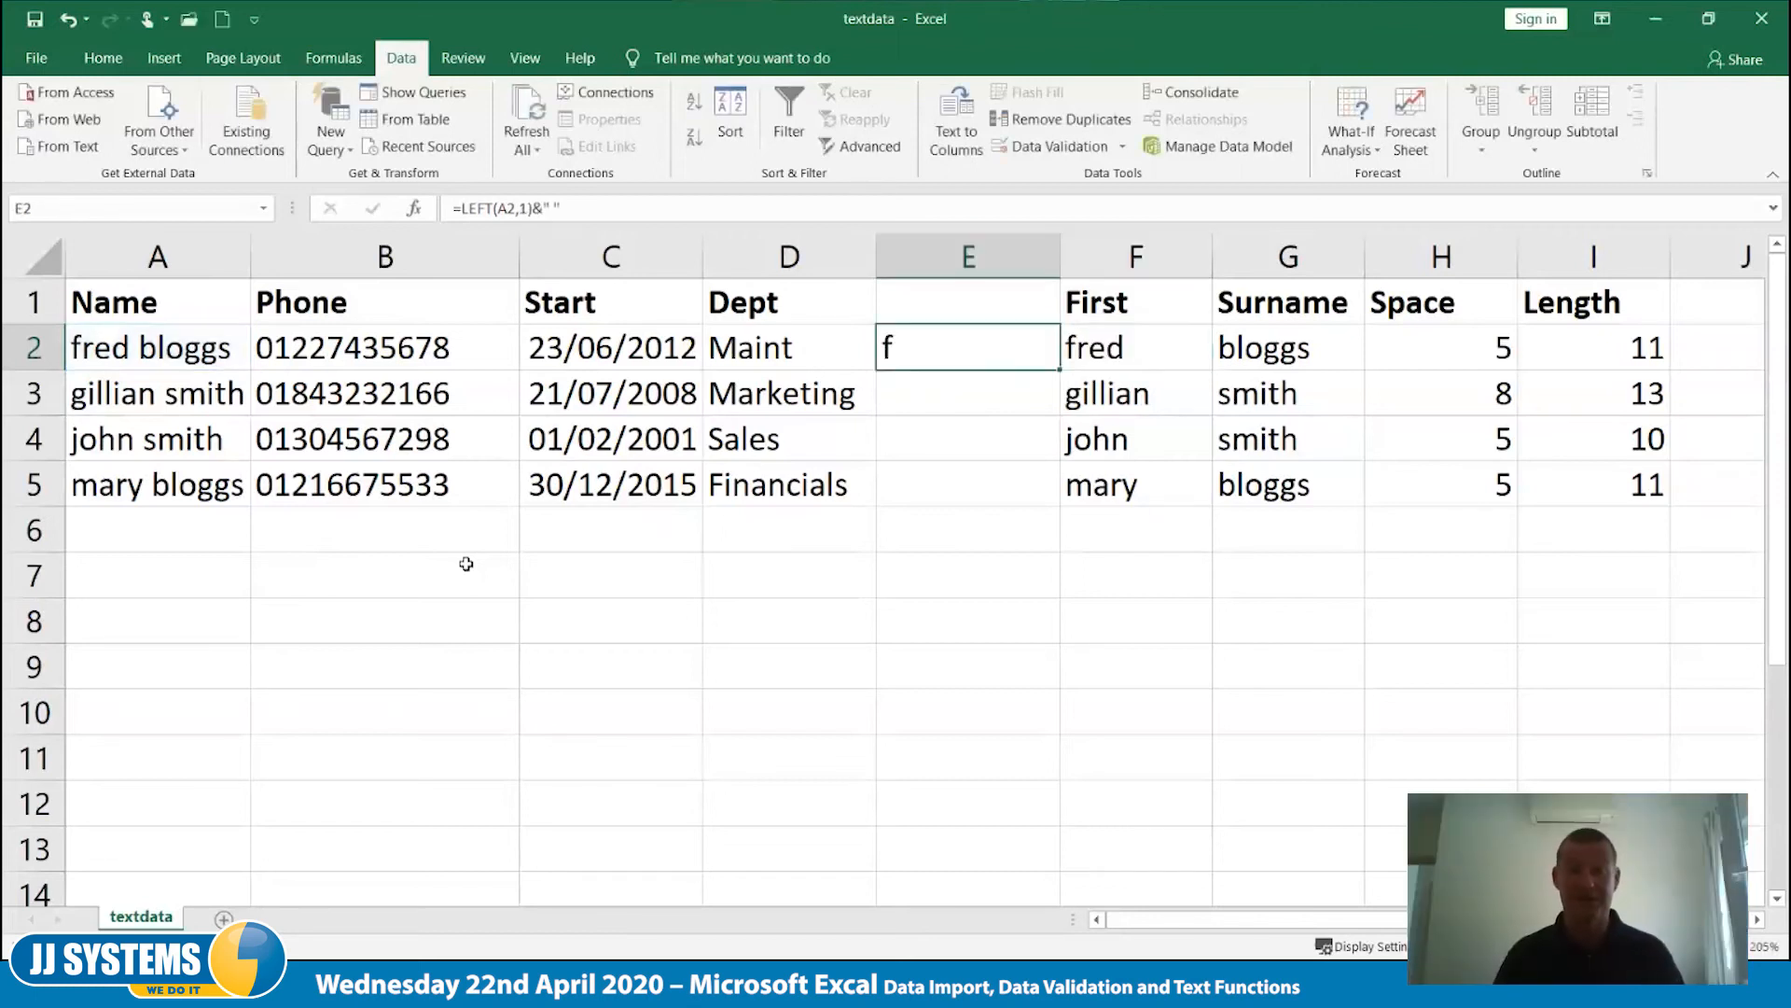
- Try appending &"x" to the formula in E2 to show a character after the space
{"action": "key", "text": "F2"}
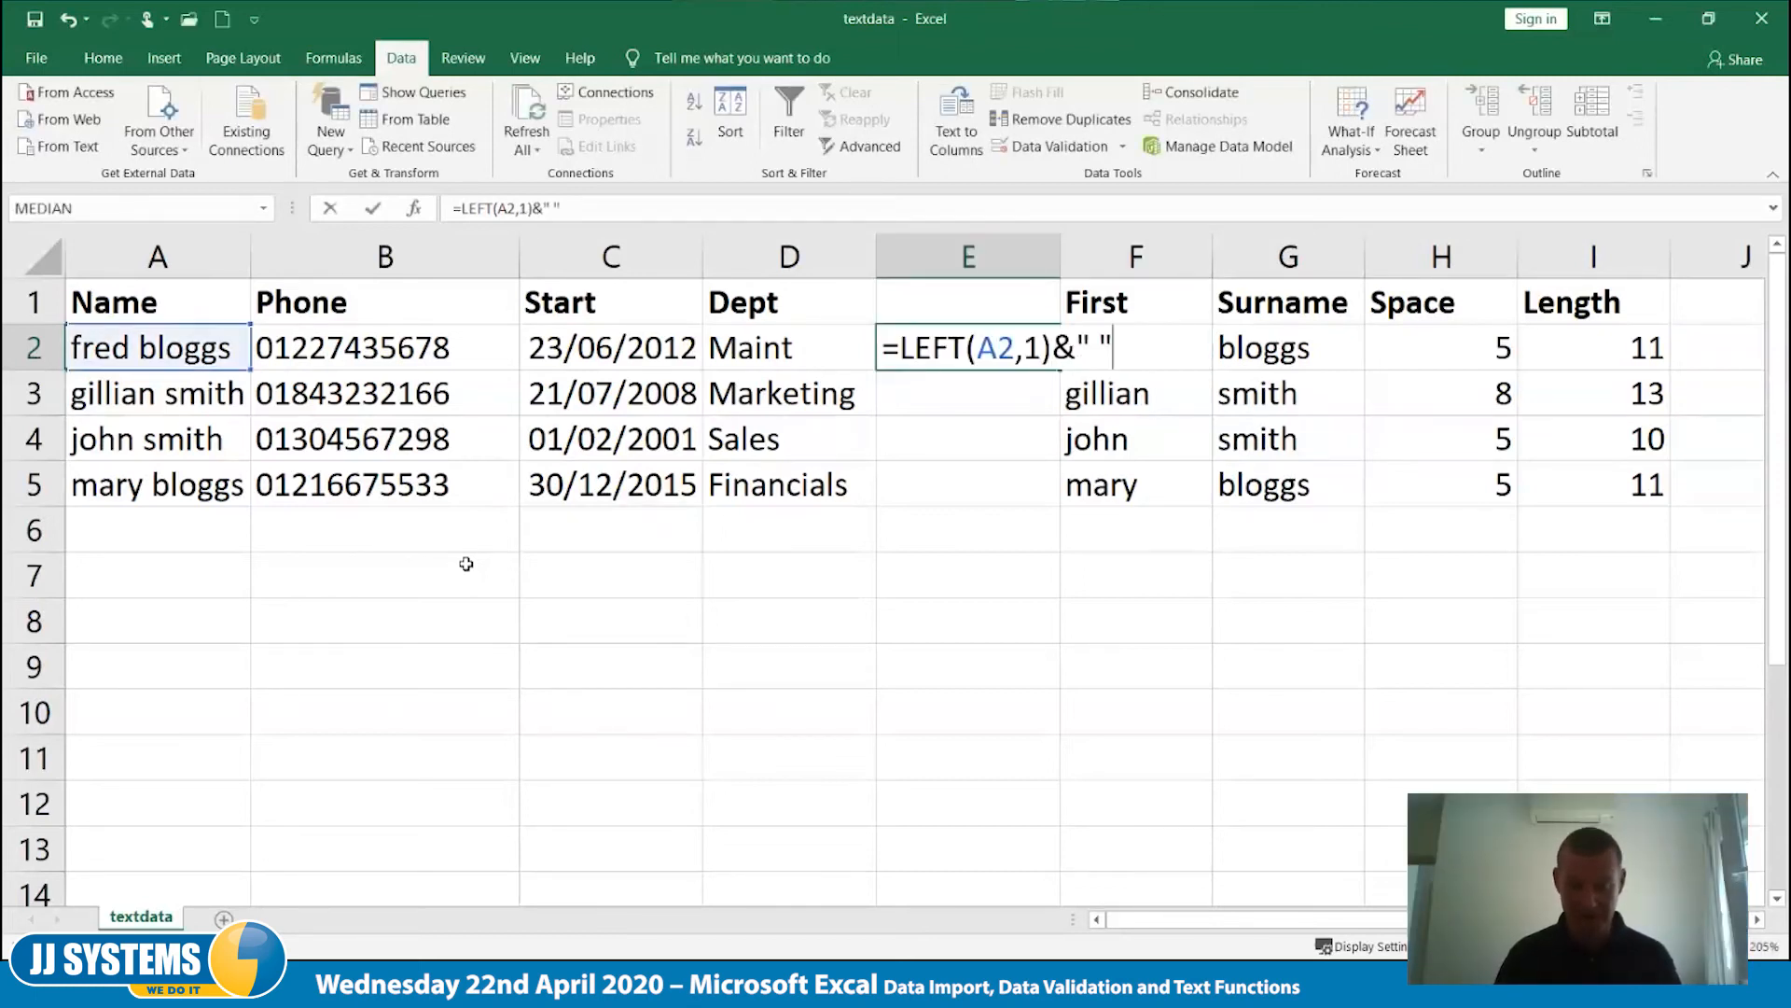
{"action": "type", "text": "&\"x\""}
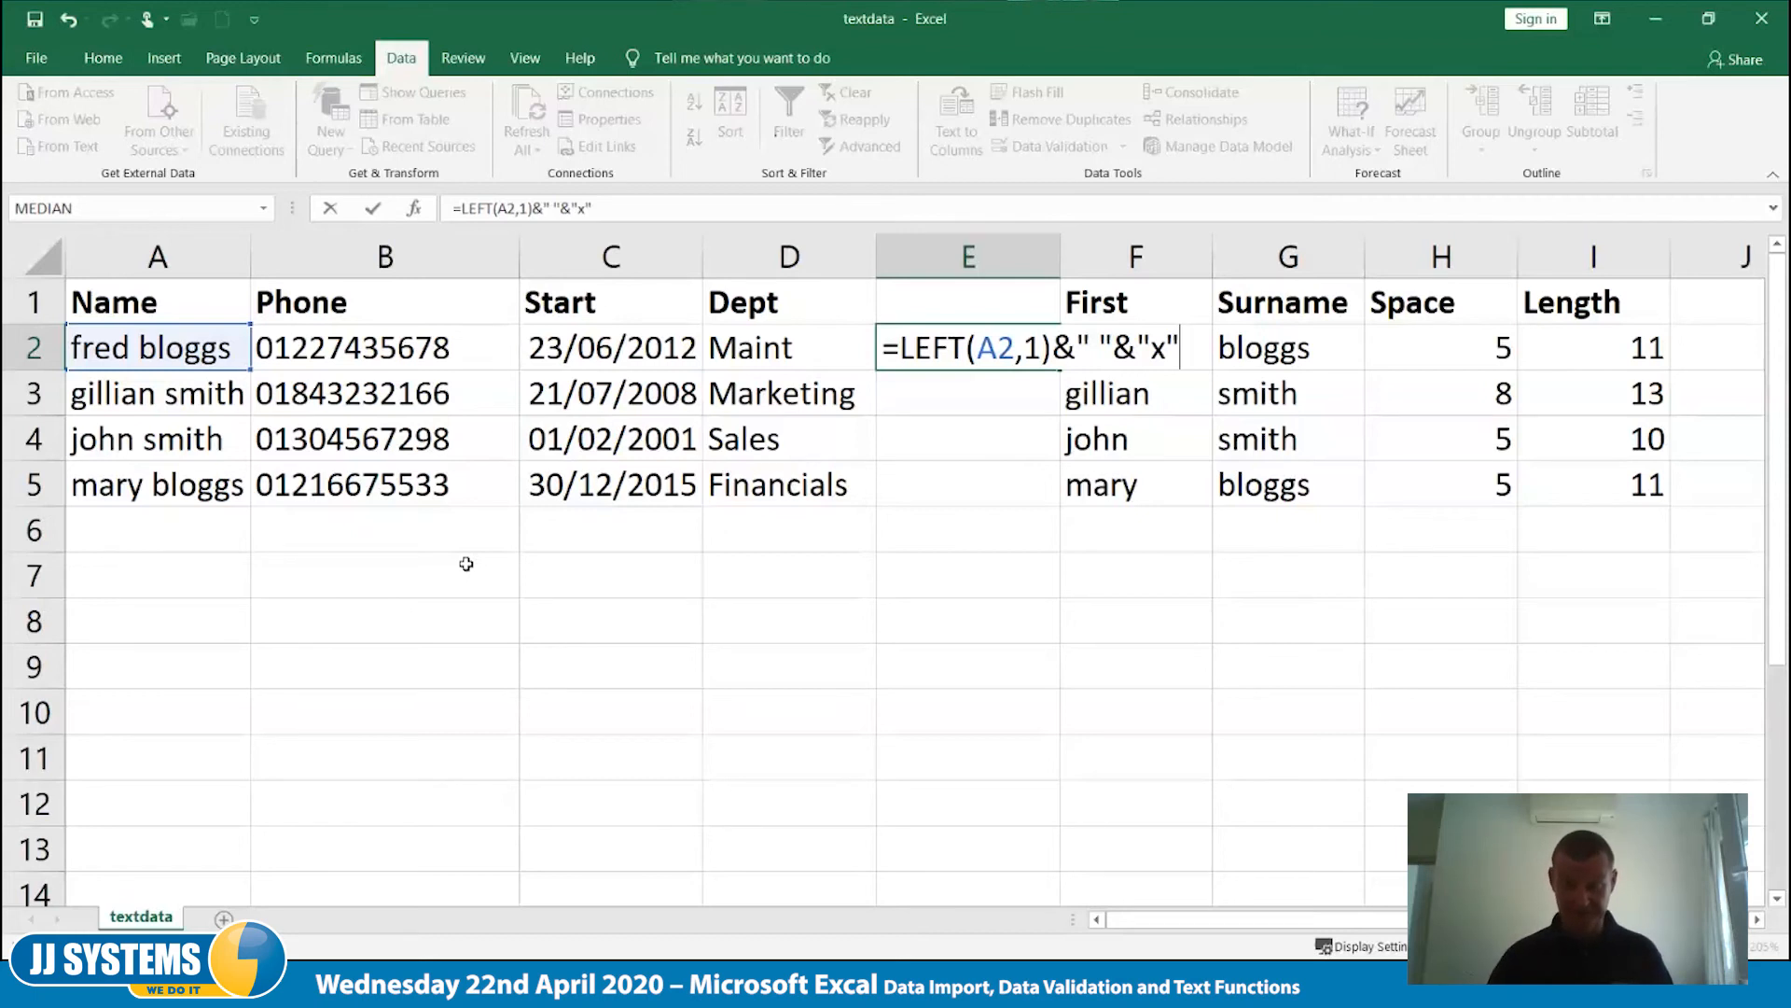
{"action": "key", "text": "Tab"}
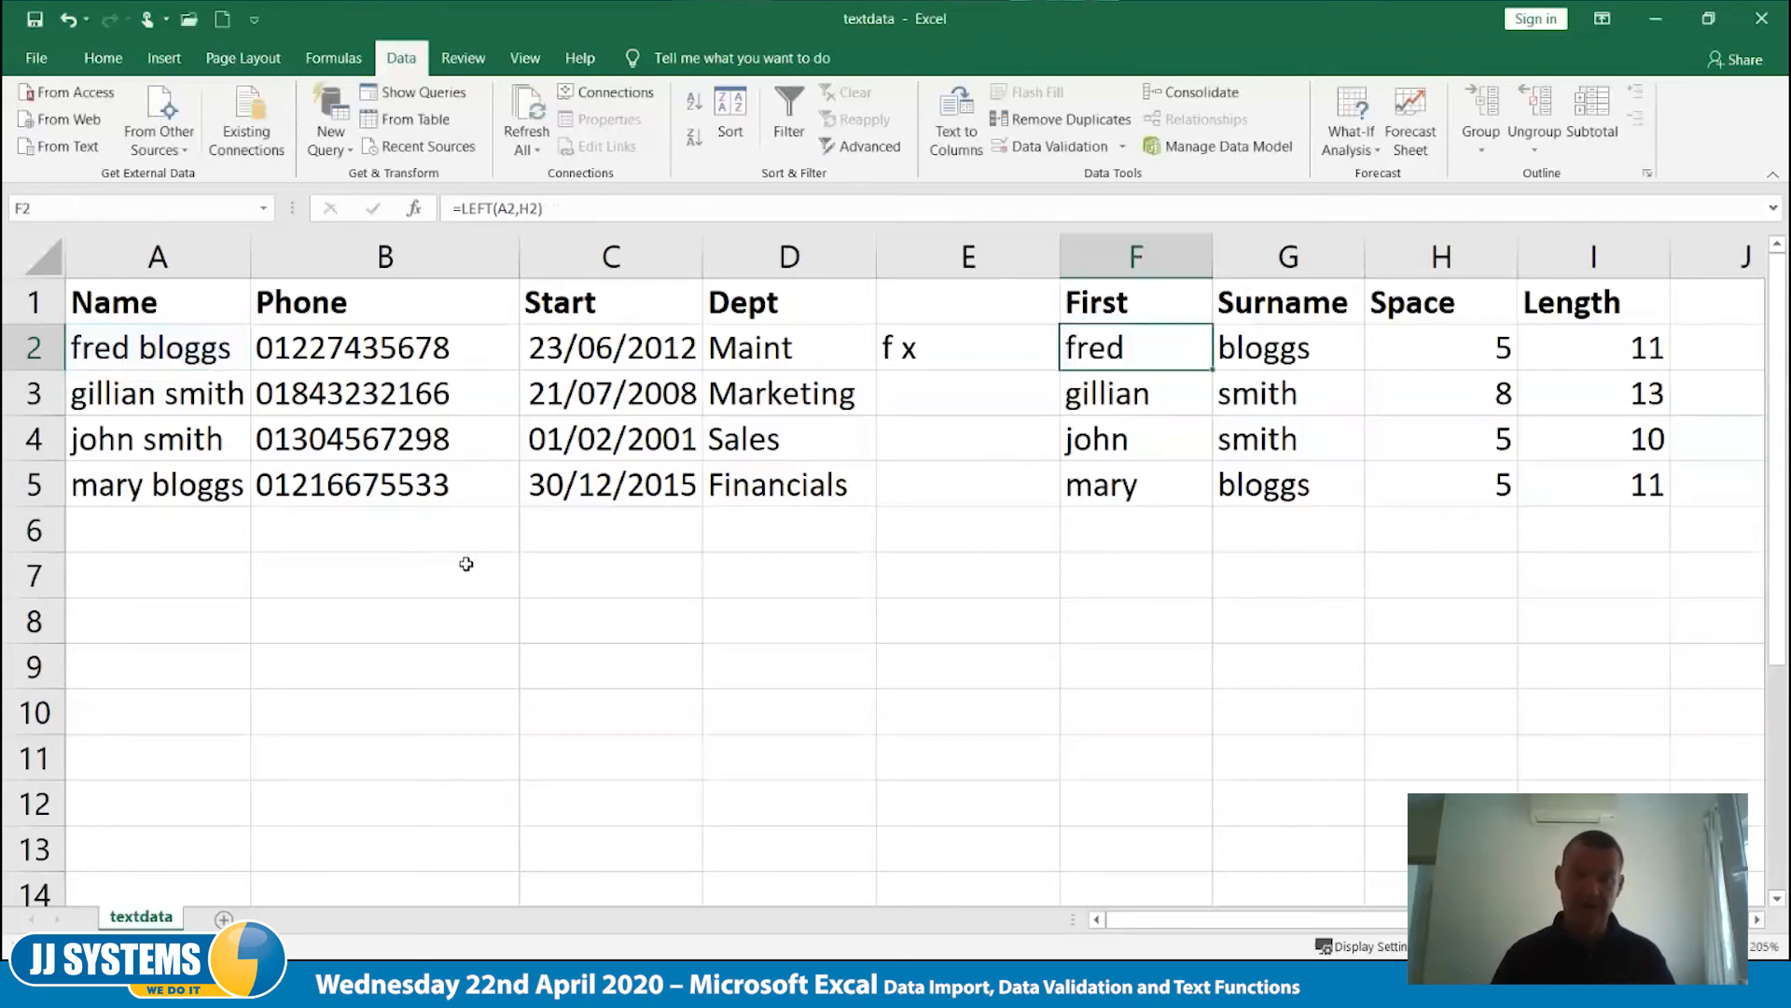
{"action": "key", "text": "Left"}
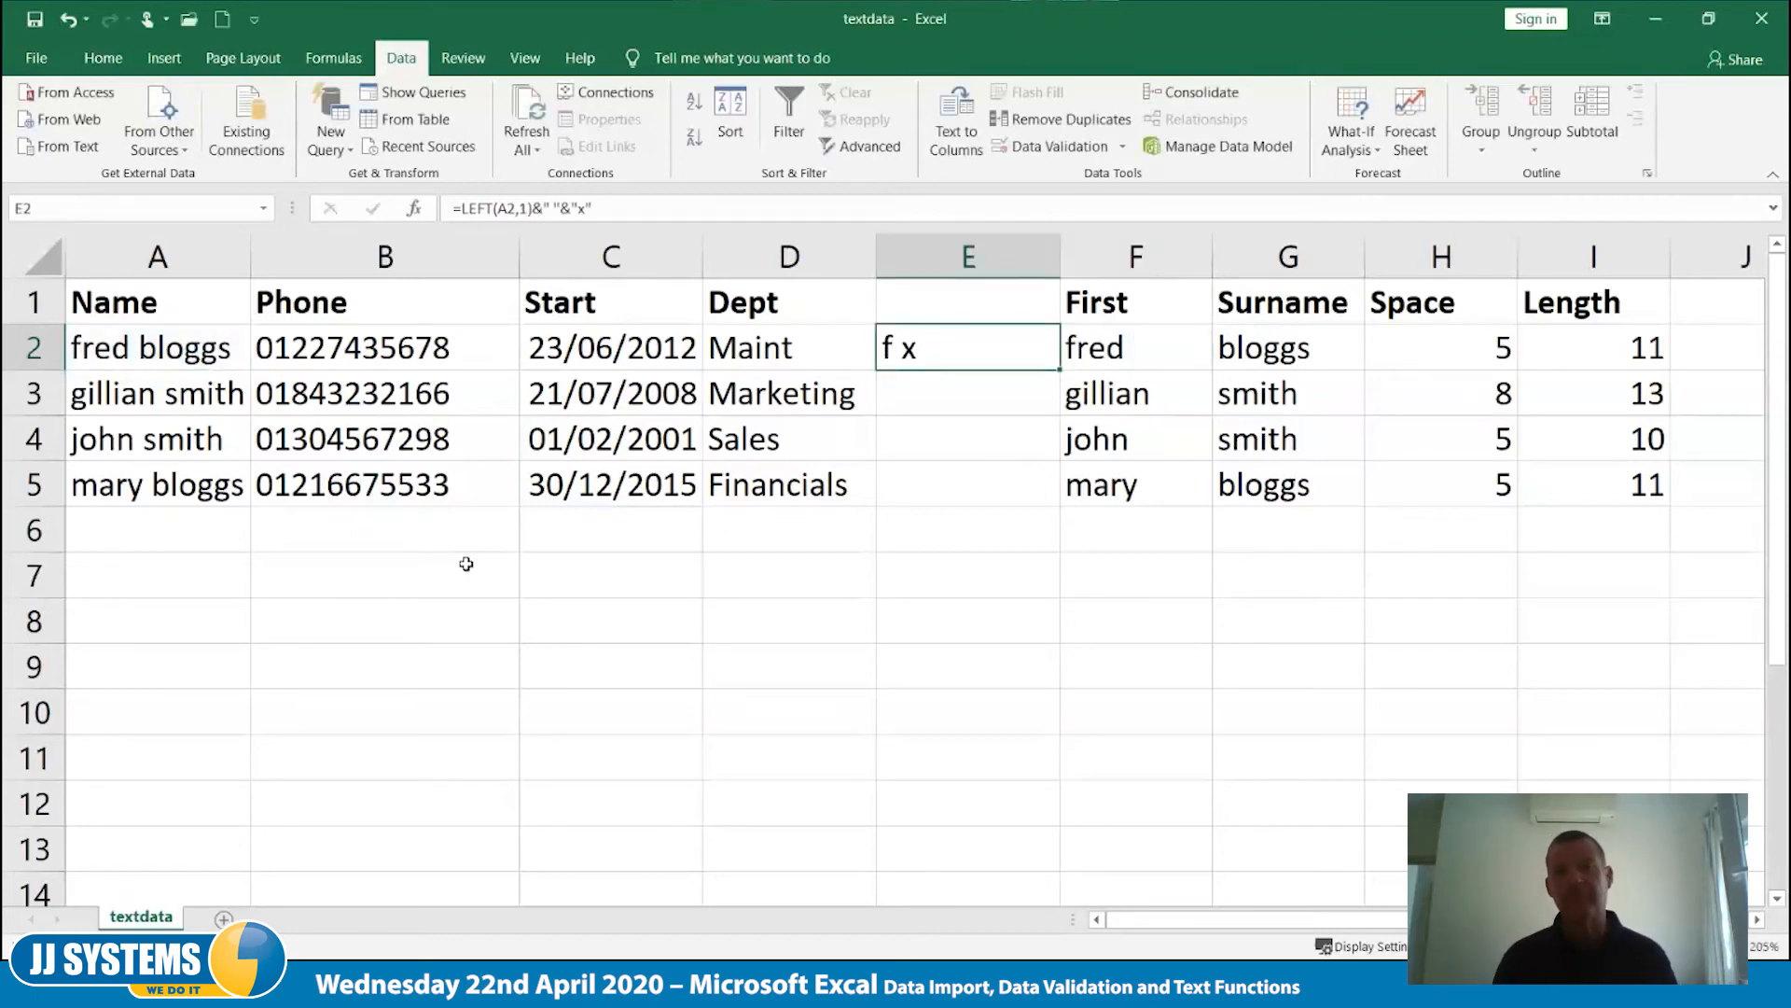
- Remove the "x" text from the end of the formula in E2, keeping a trailing & for another part
{"action": "key", "text": "F2"}
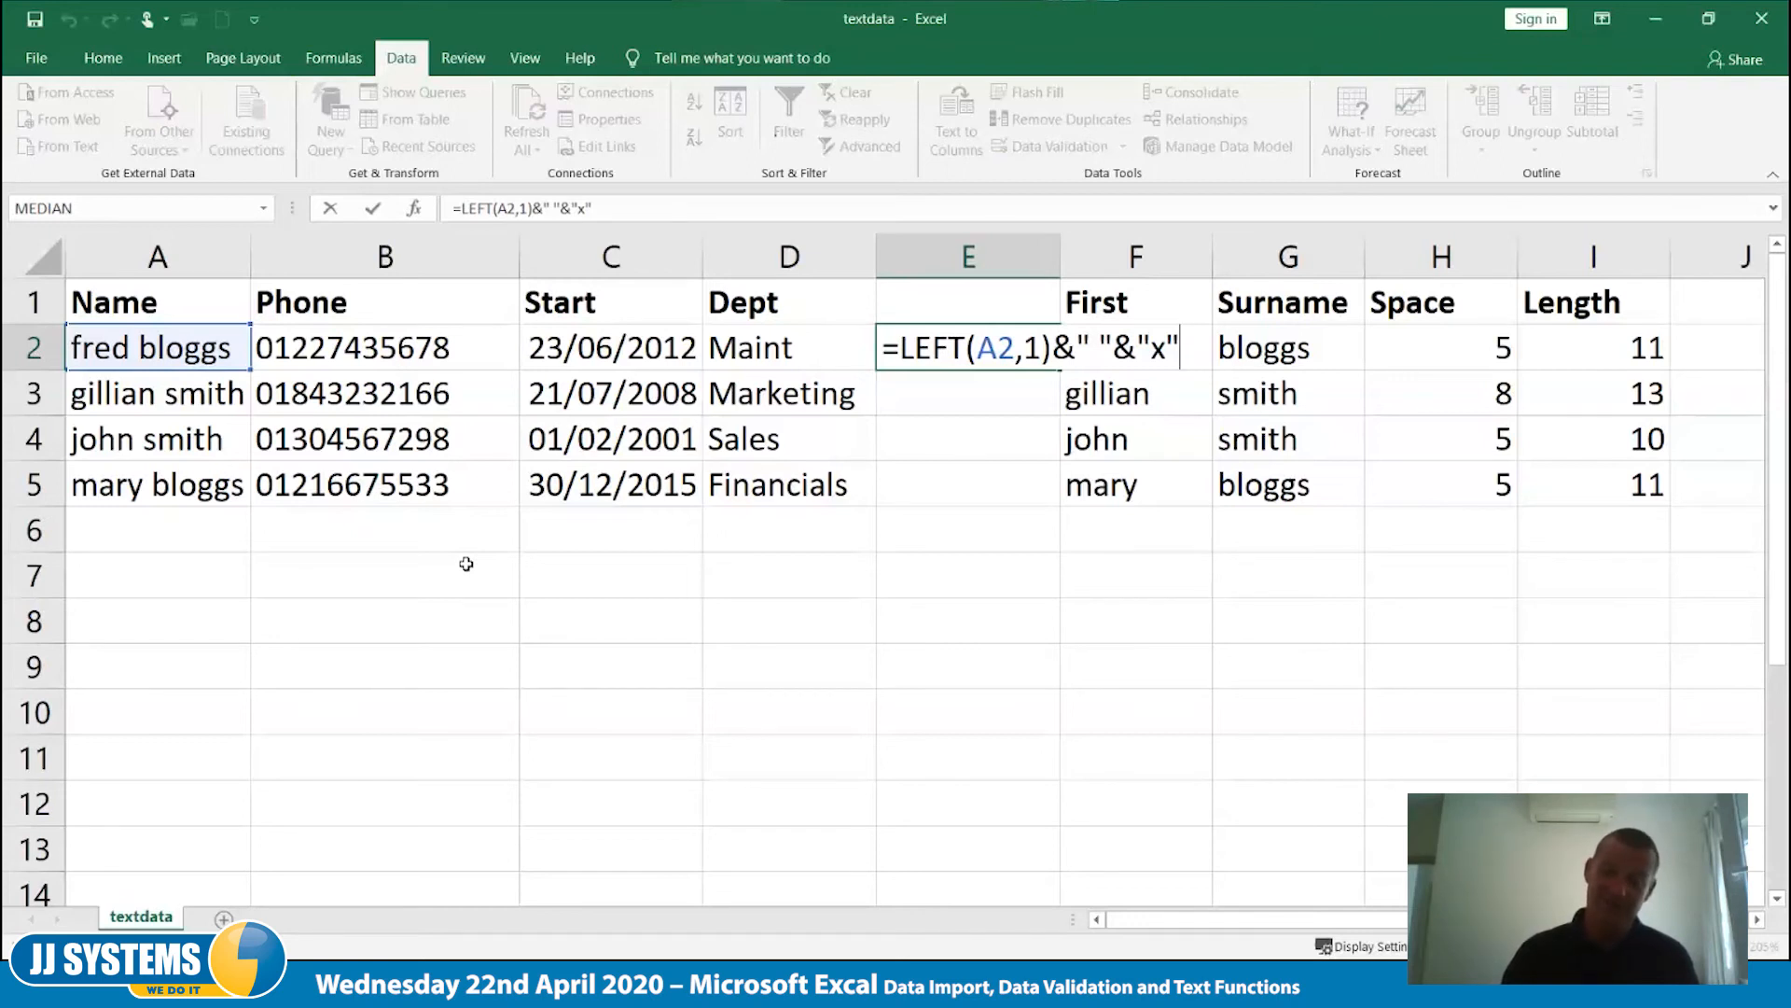
{"action": "key", "text": "BackSpace"}
{"action": "key", "text": "BackSpace"}
{"action": "key", "text": "BackSpace"}
{"action": "key", "text": "BackSpace"}
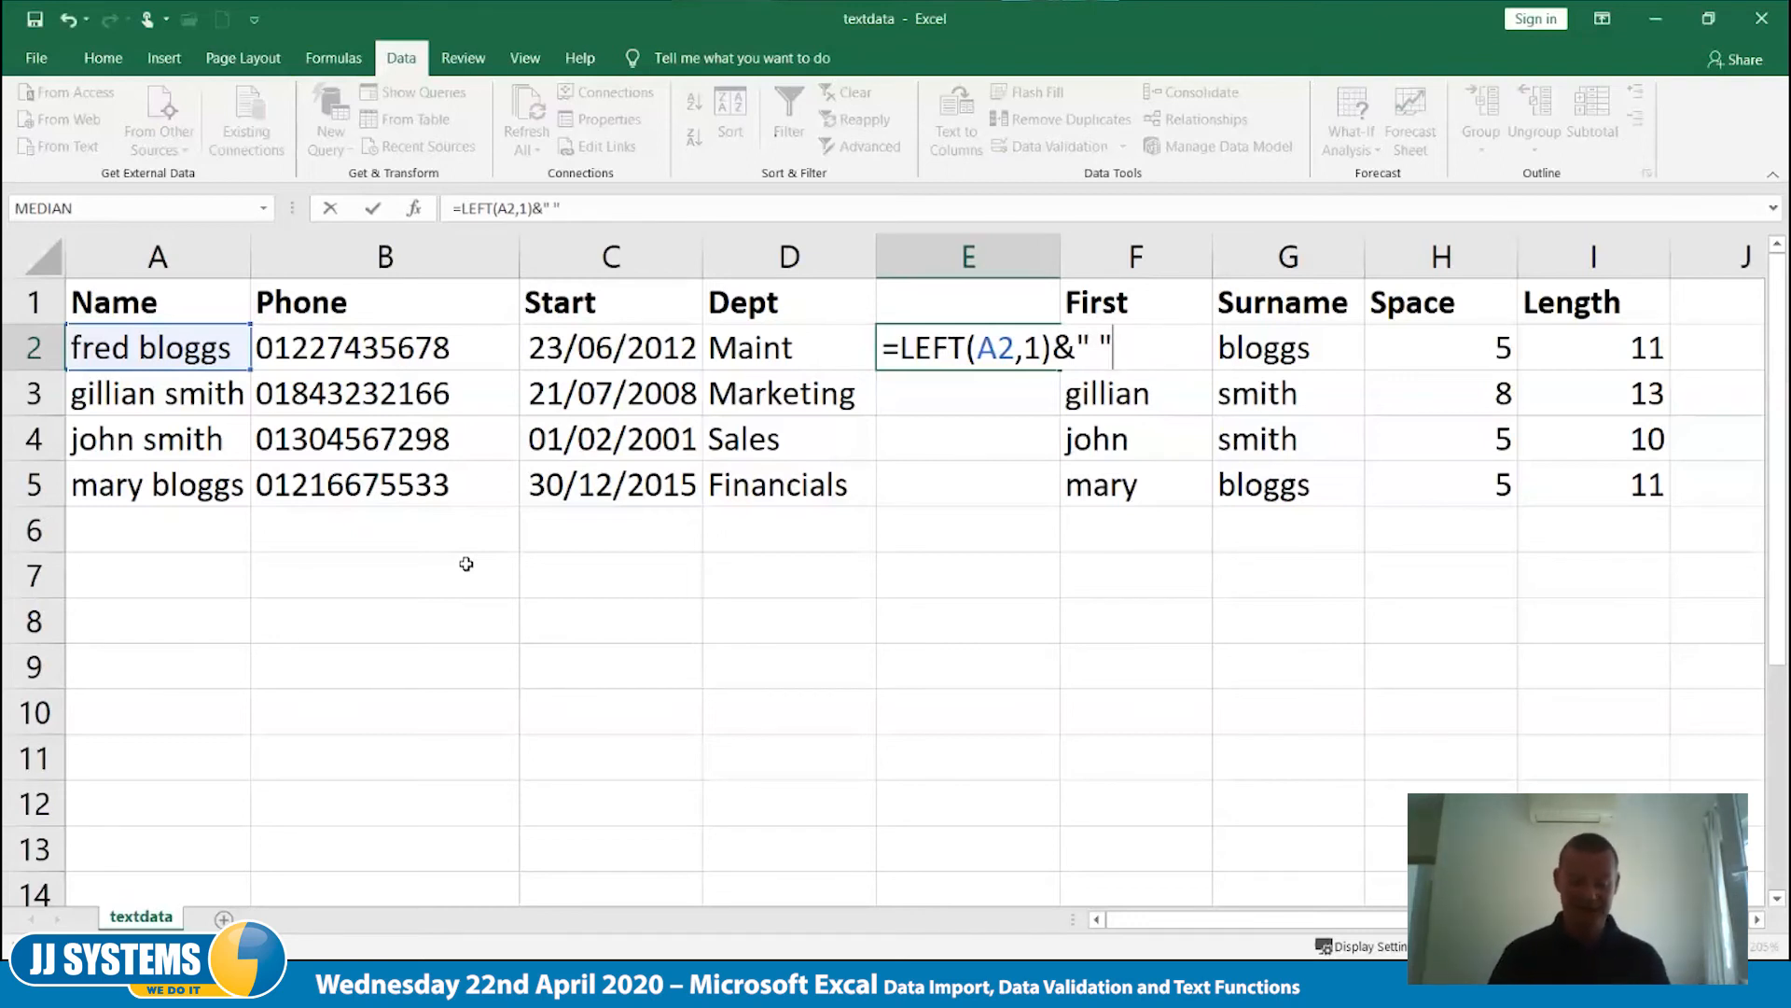
{"action": "type", "text": "&"}
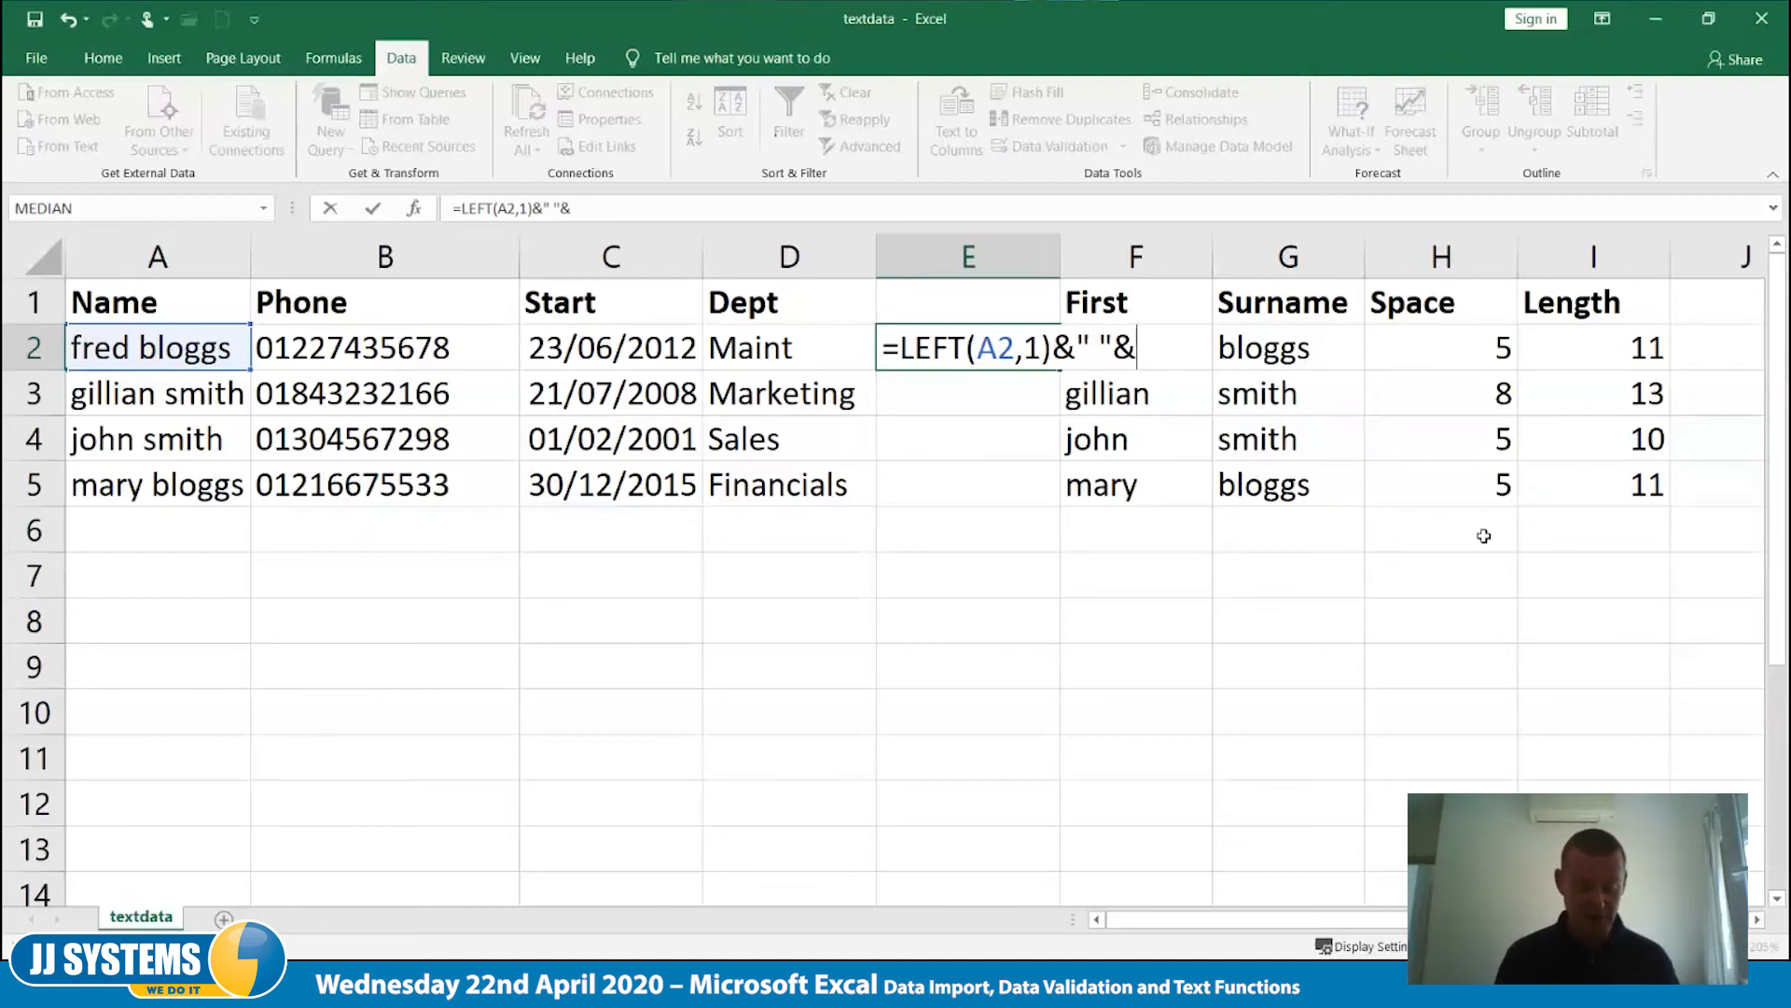
- Complete the formula in E2 by appending RIGHT(A2,LEN(A2)-SEARCH(" ",A2)) to add the surname after the space
{"action": "type", "text": "right("}
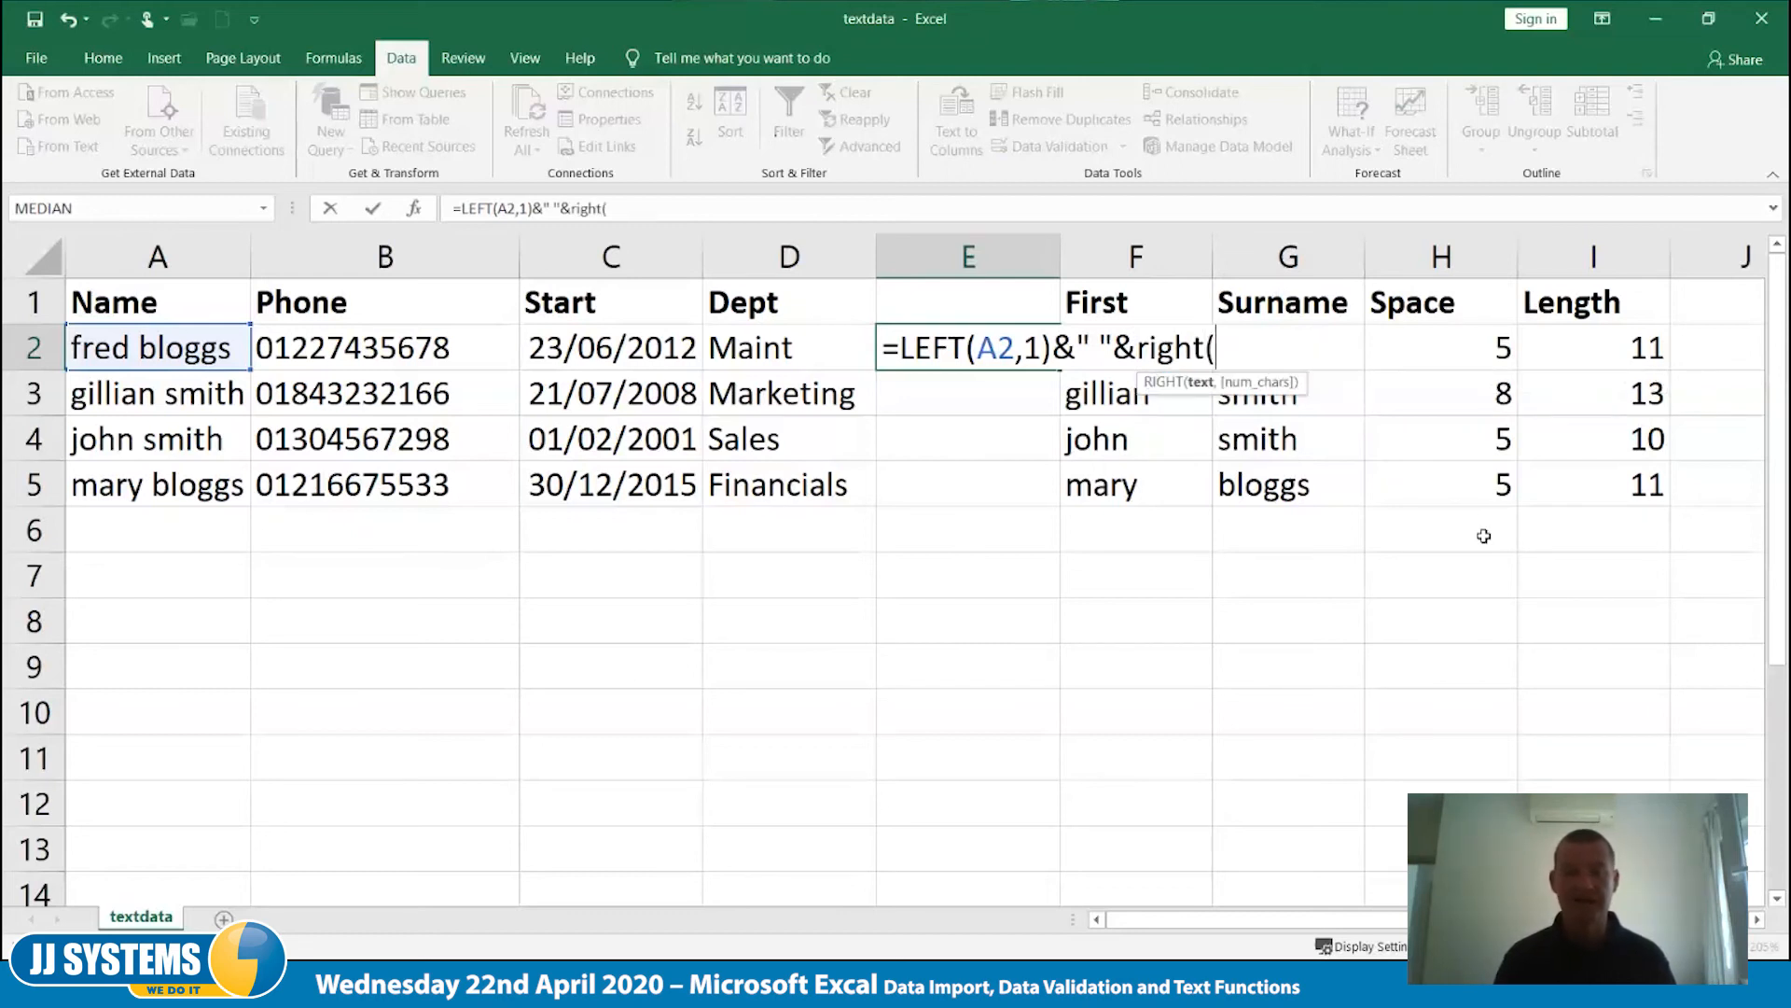
{"action": "type", "text": "a2,"}
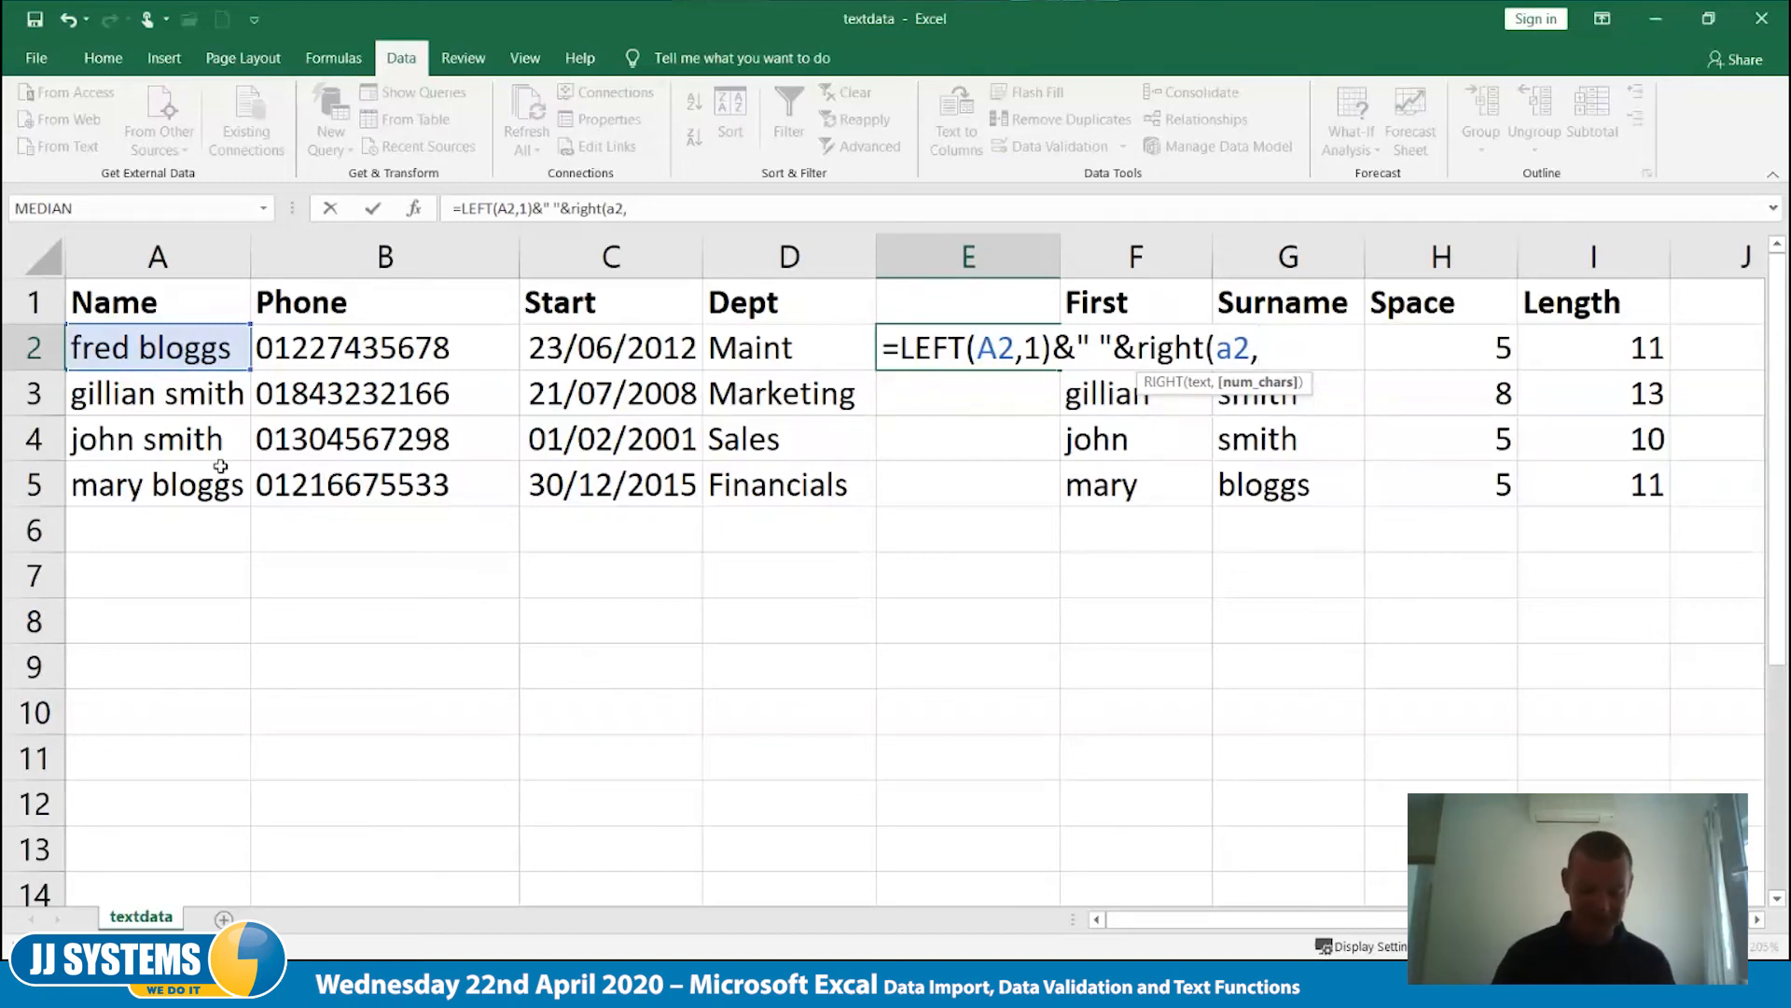
{"action": "type", "text": "le"}
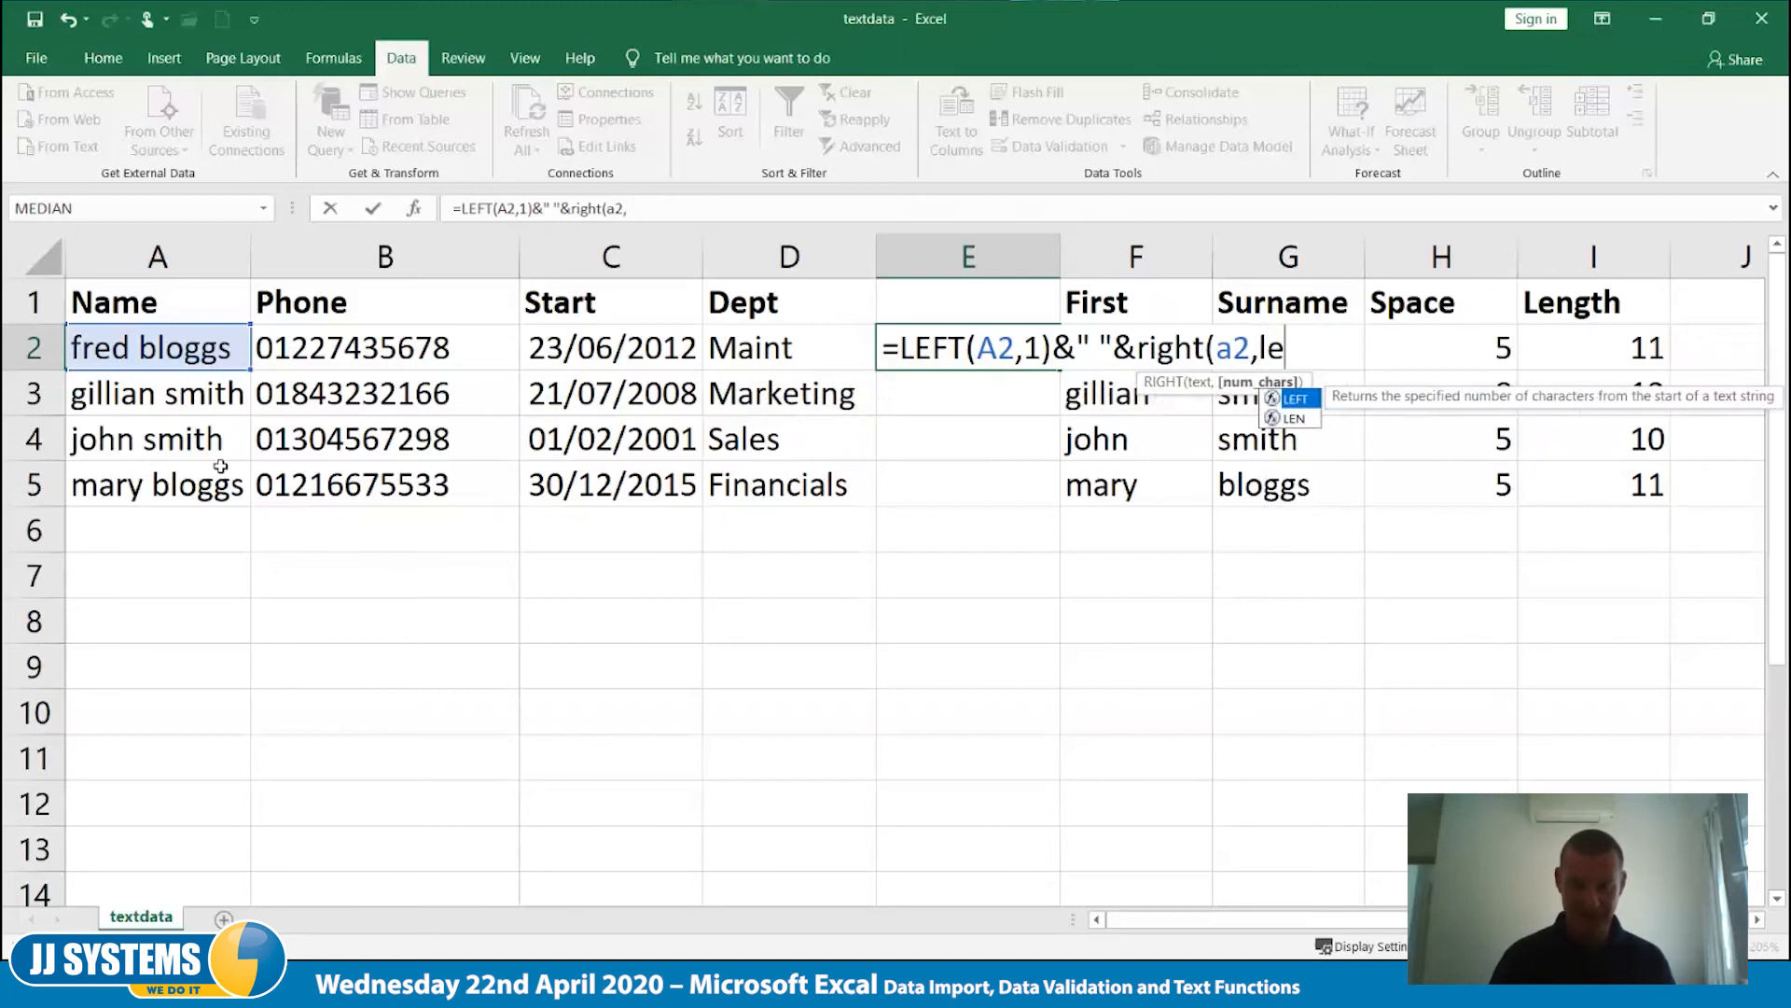
{"action": "type", "text": "n(a2"}
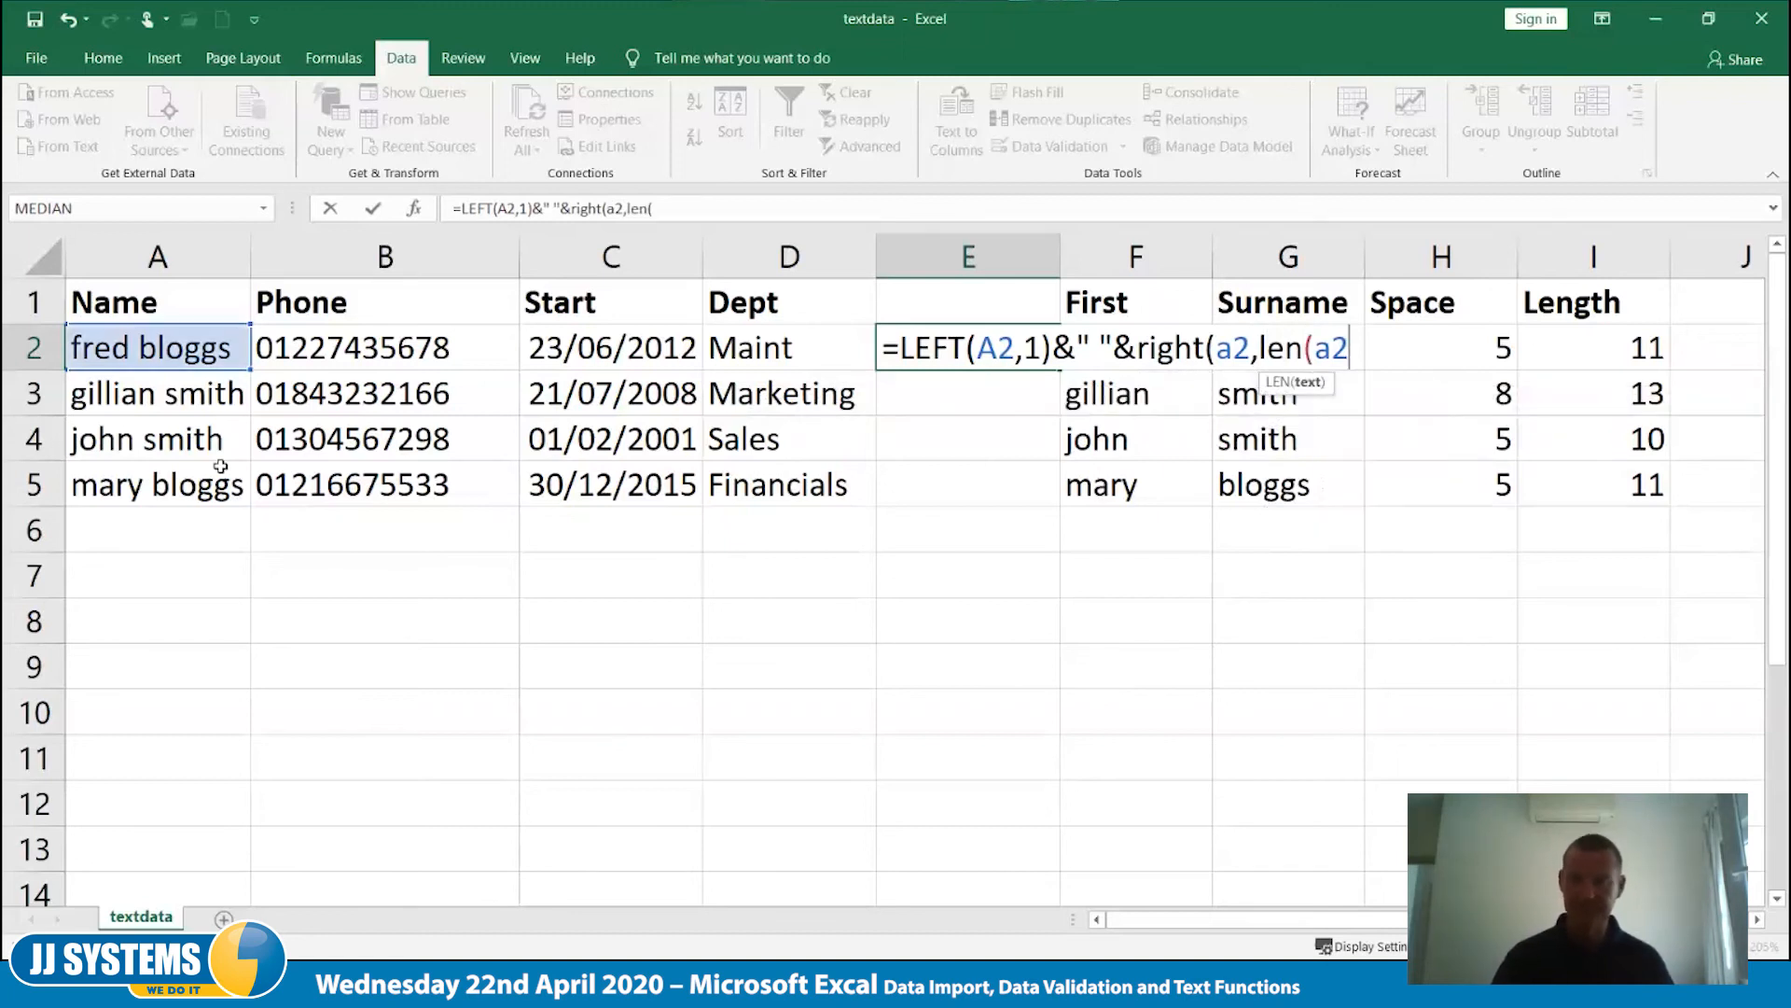
{"action": "type", "text": ")-"}
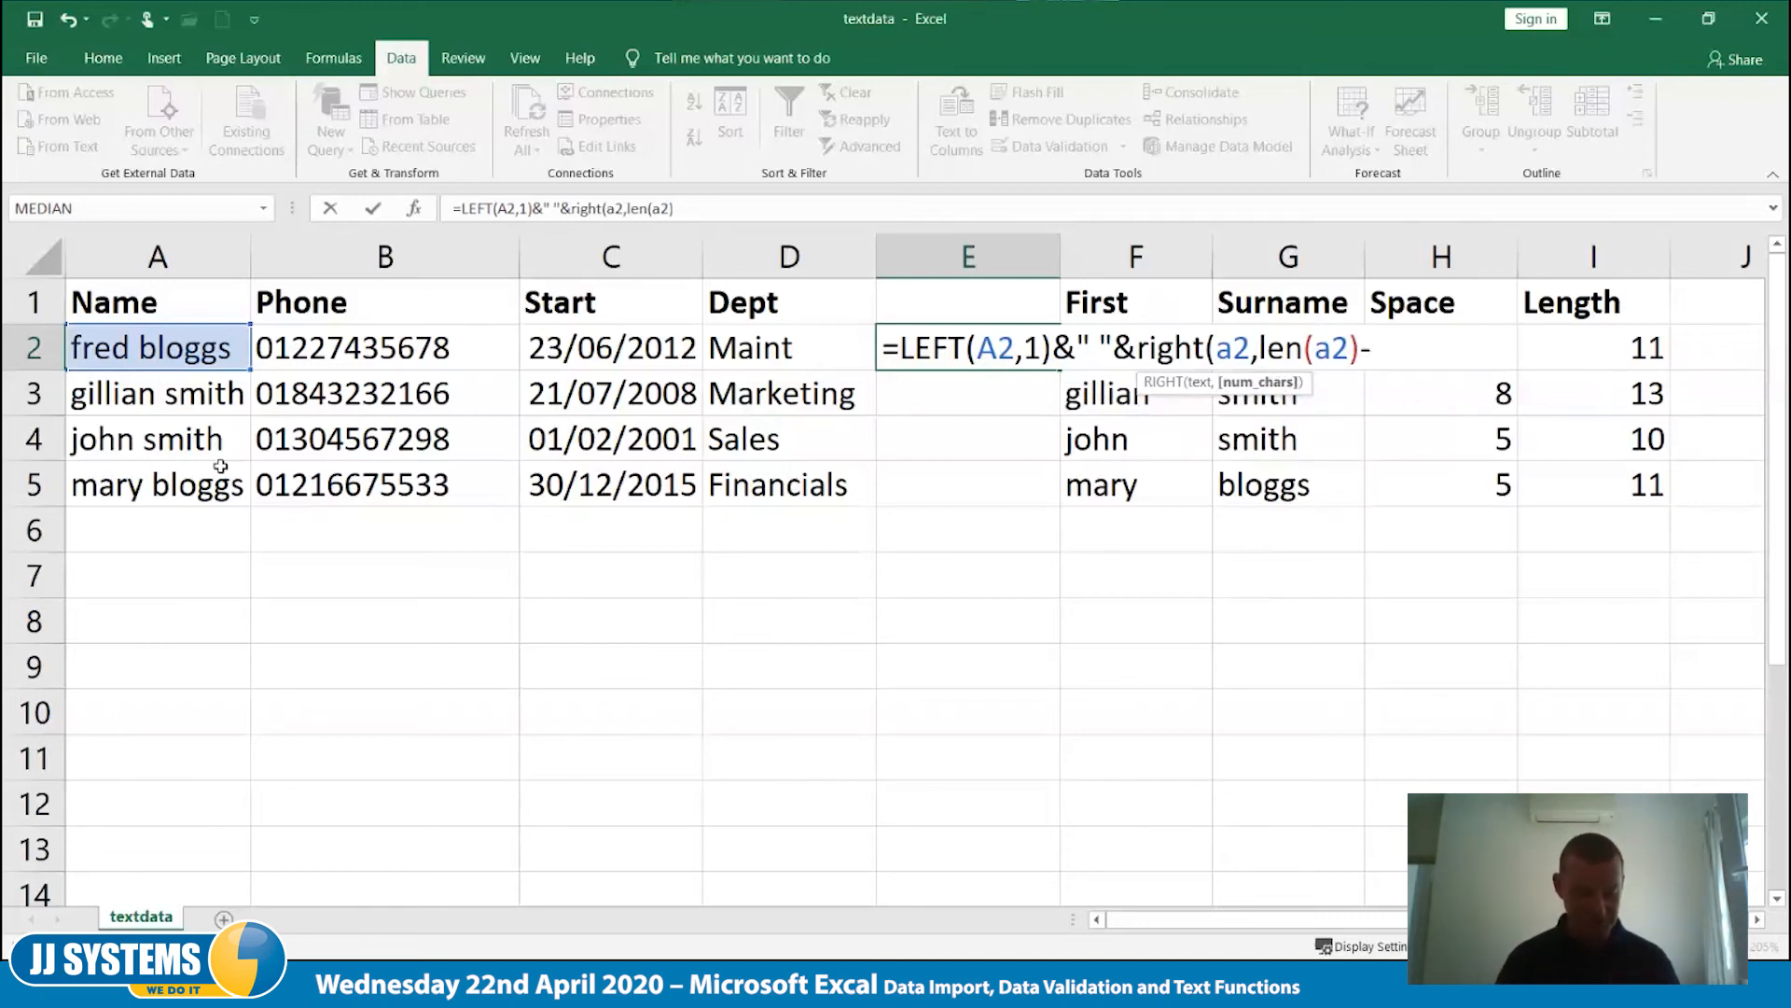
{"action": "type", "text": "search"}
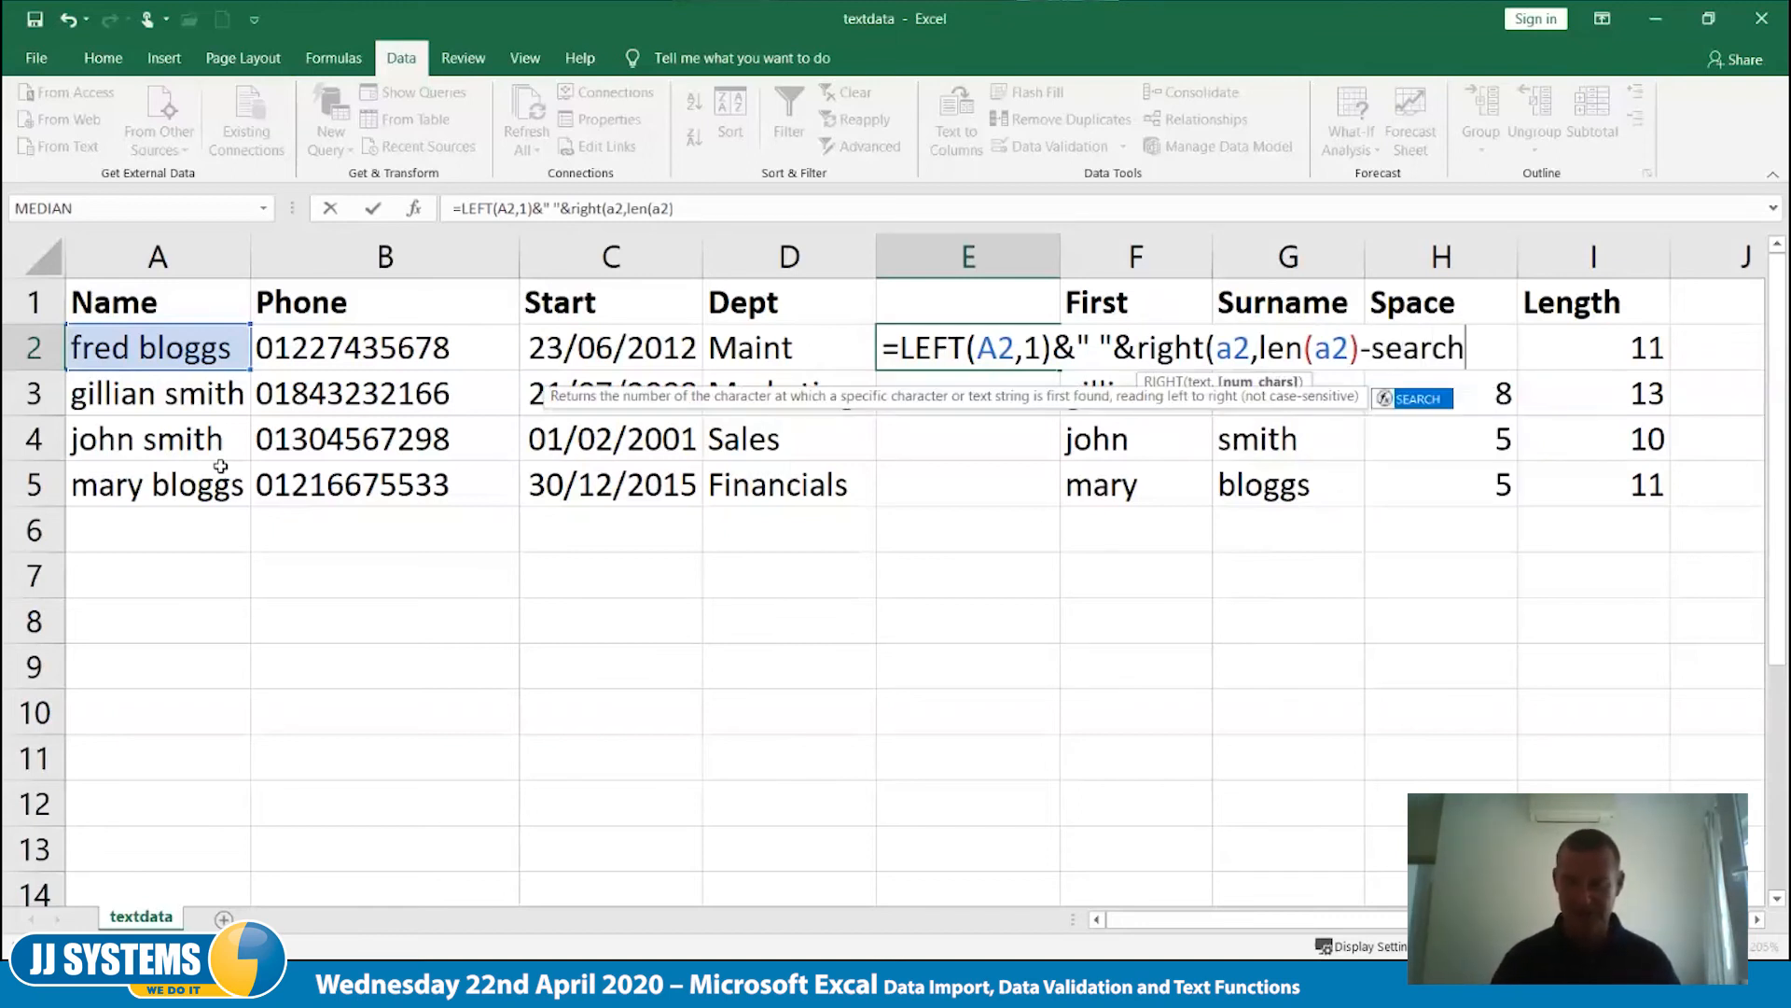
{"action": "type", "text": "(\" \","}
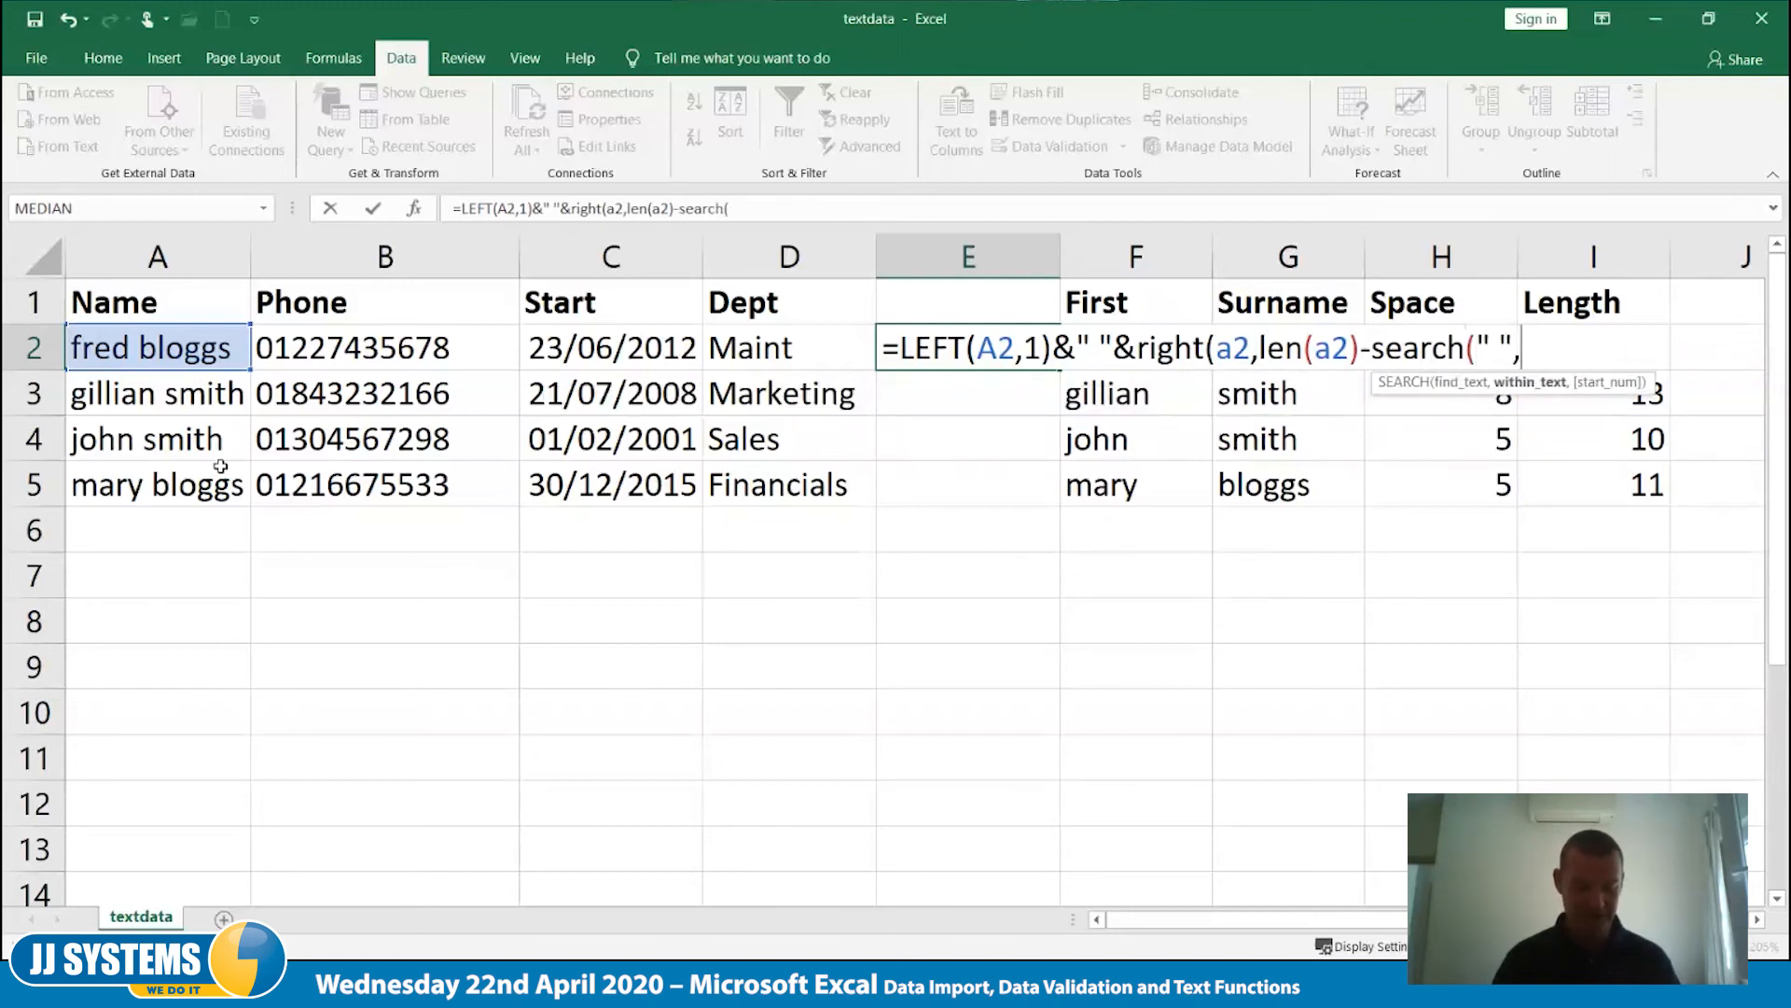
{"action": "type", "text": "a2)"}
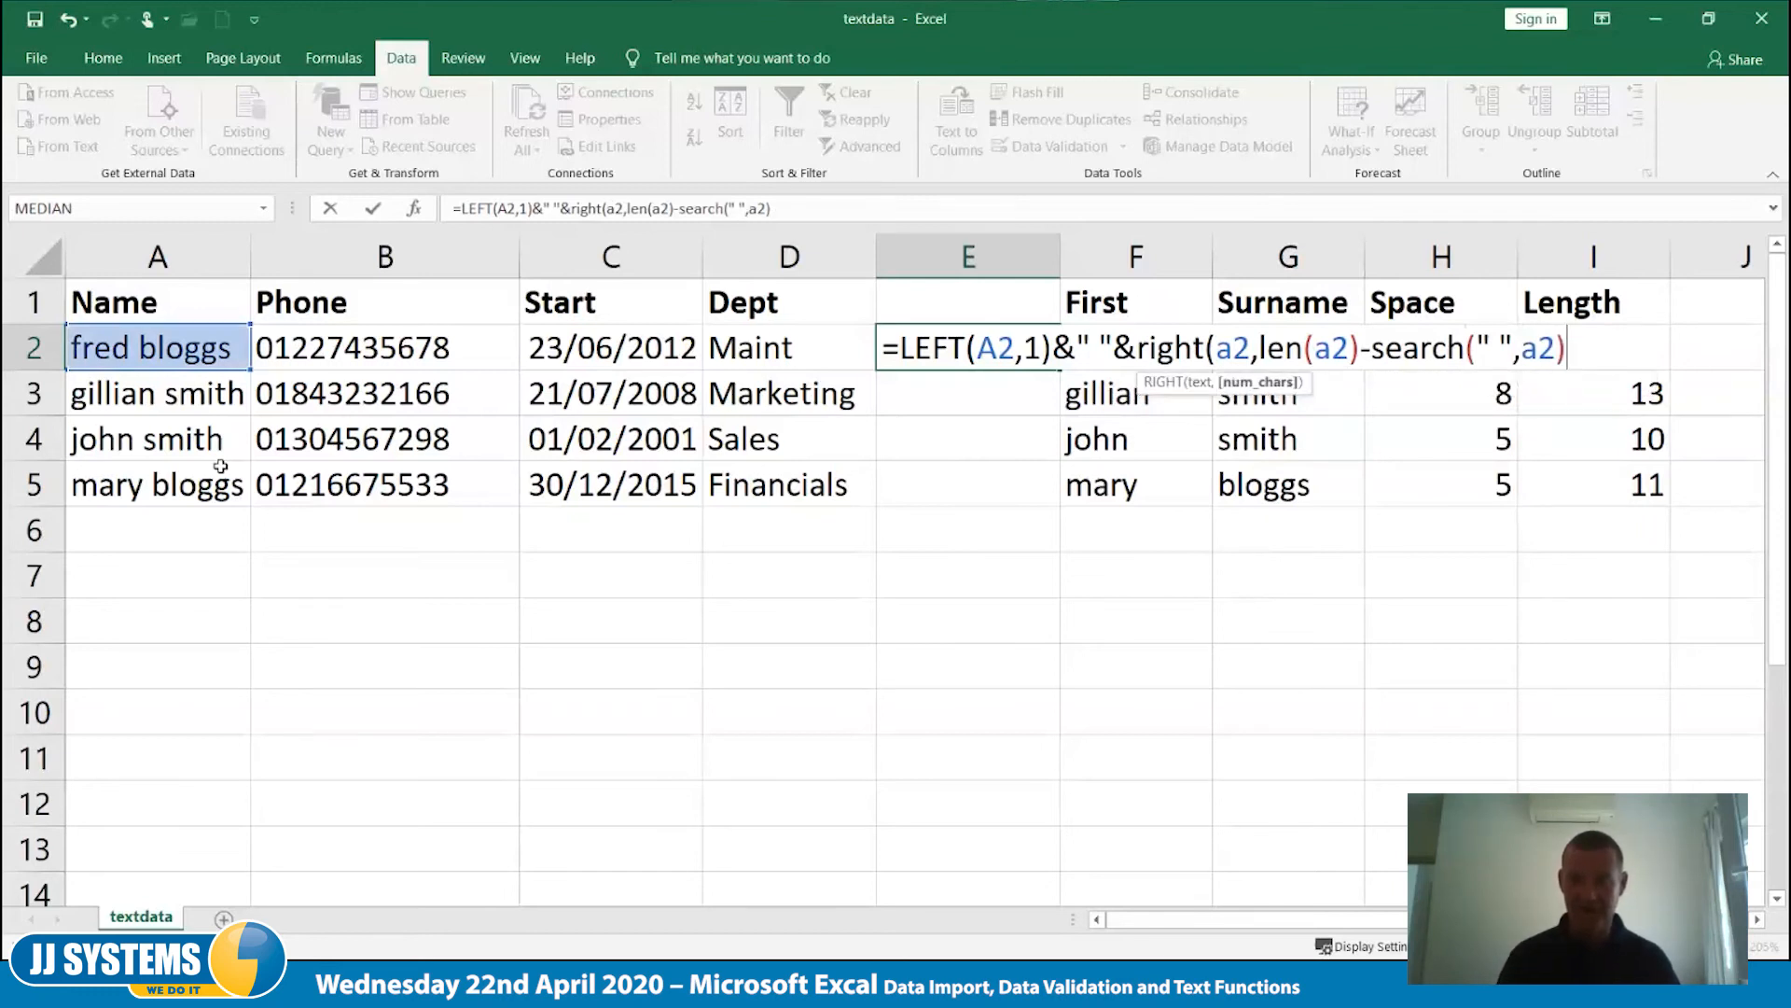
{"action": "type", "text": ")"}
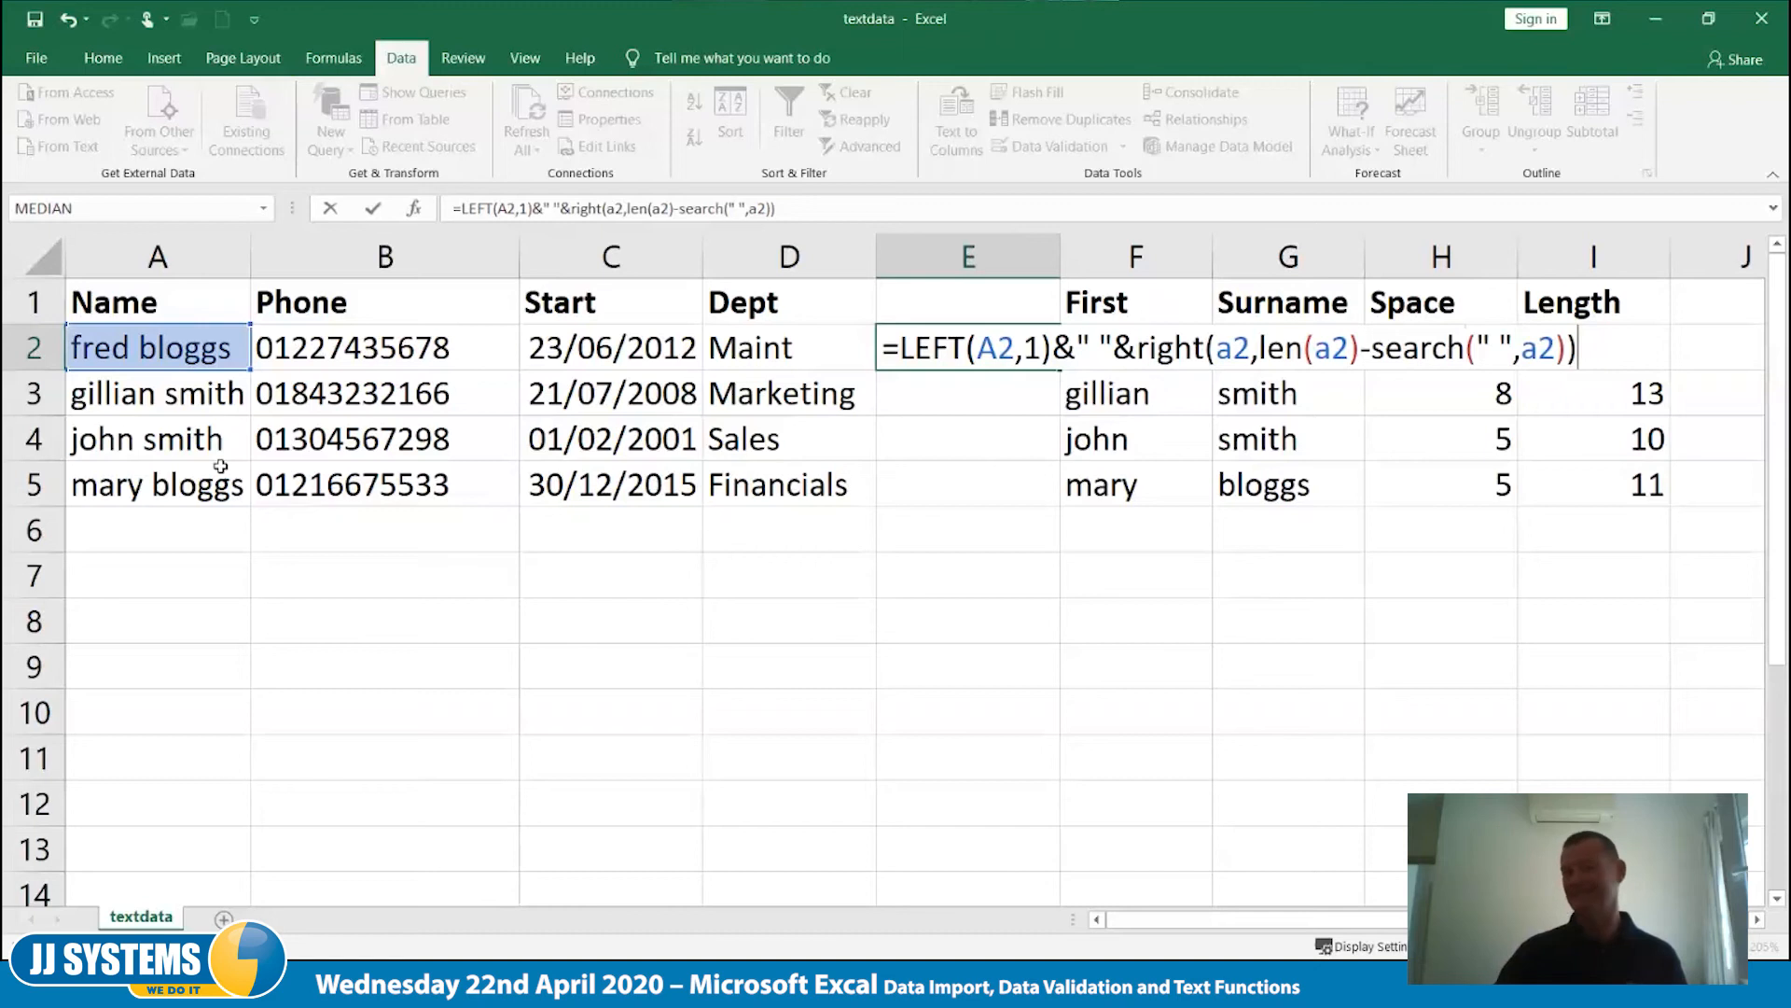
{"action": "key", "text": "Tab"}
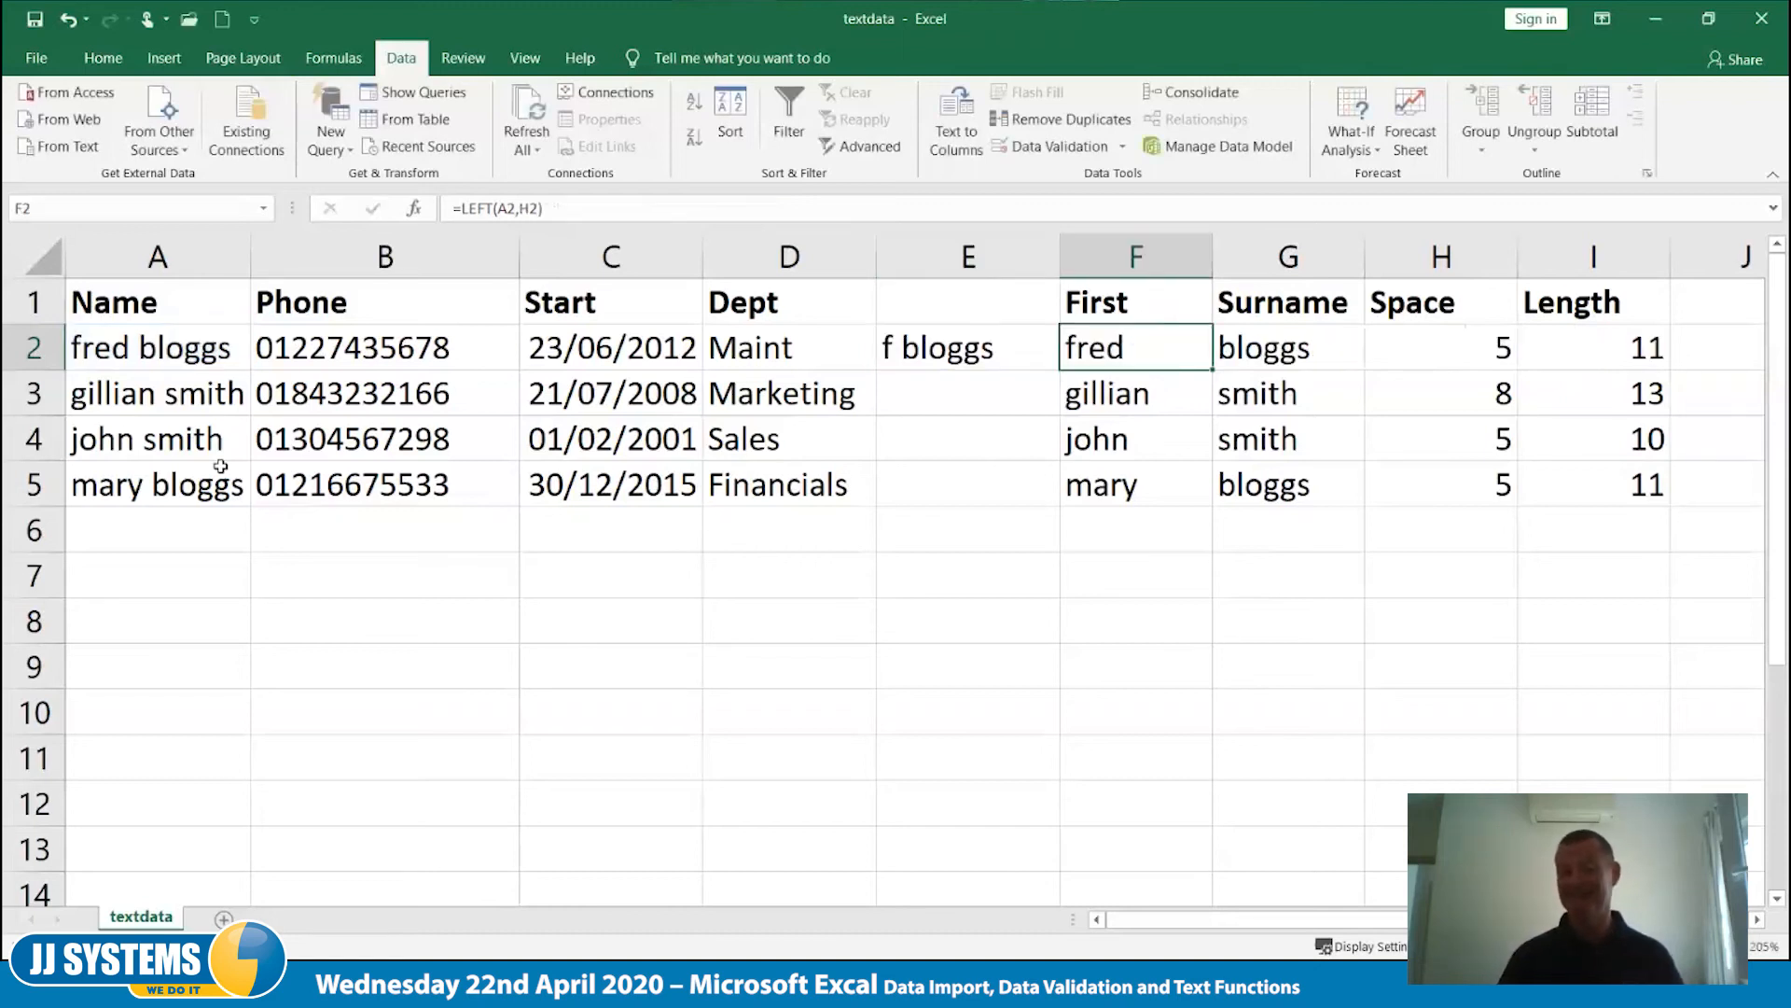
- Fill the initial-plus-surname formula from E2 down to E5
{"action": "key", "text": "Left"}
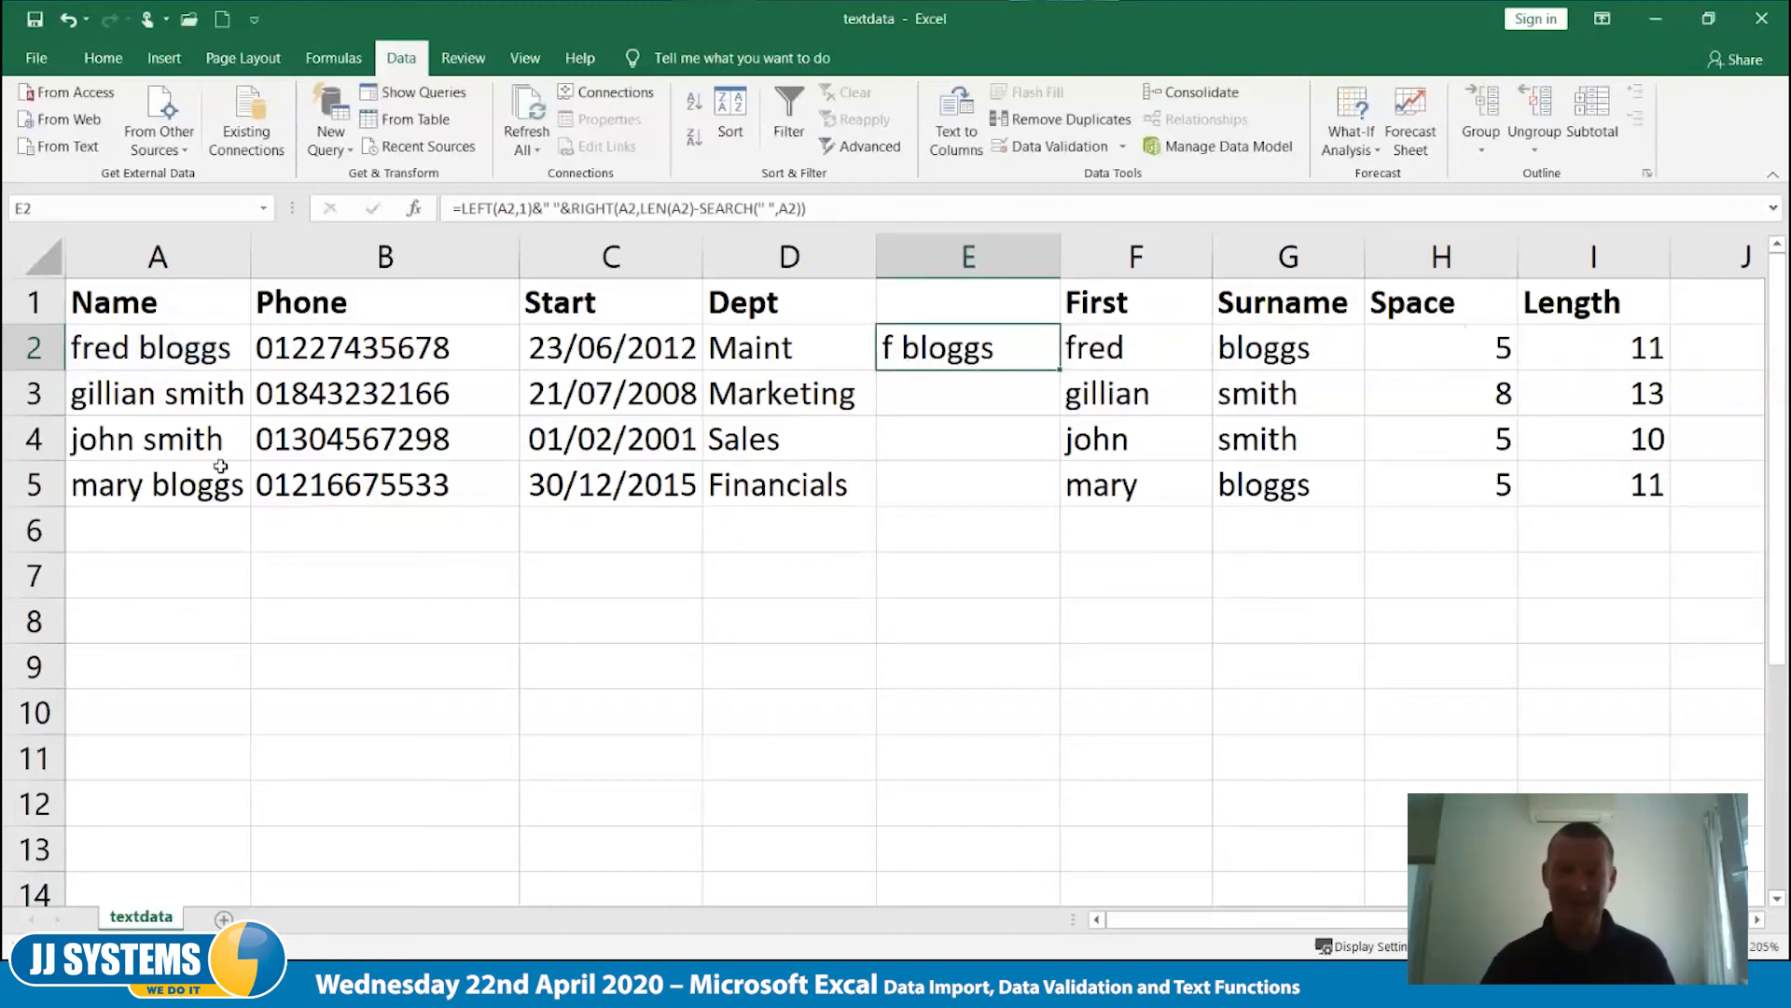
{"action": "left_click_drag", "start_coordinate": [1060, 369], "coordinate": [1058, 502]}
{"action": "left_click", "coordinate": [1031, 591]}
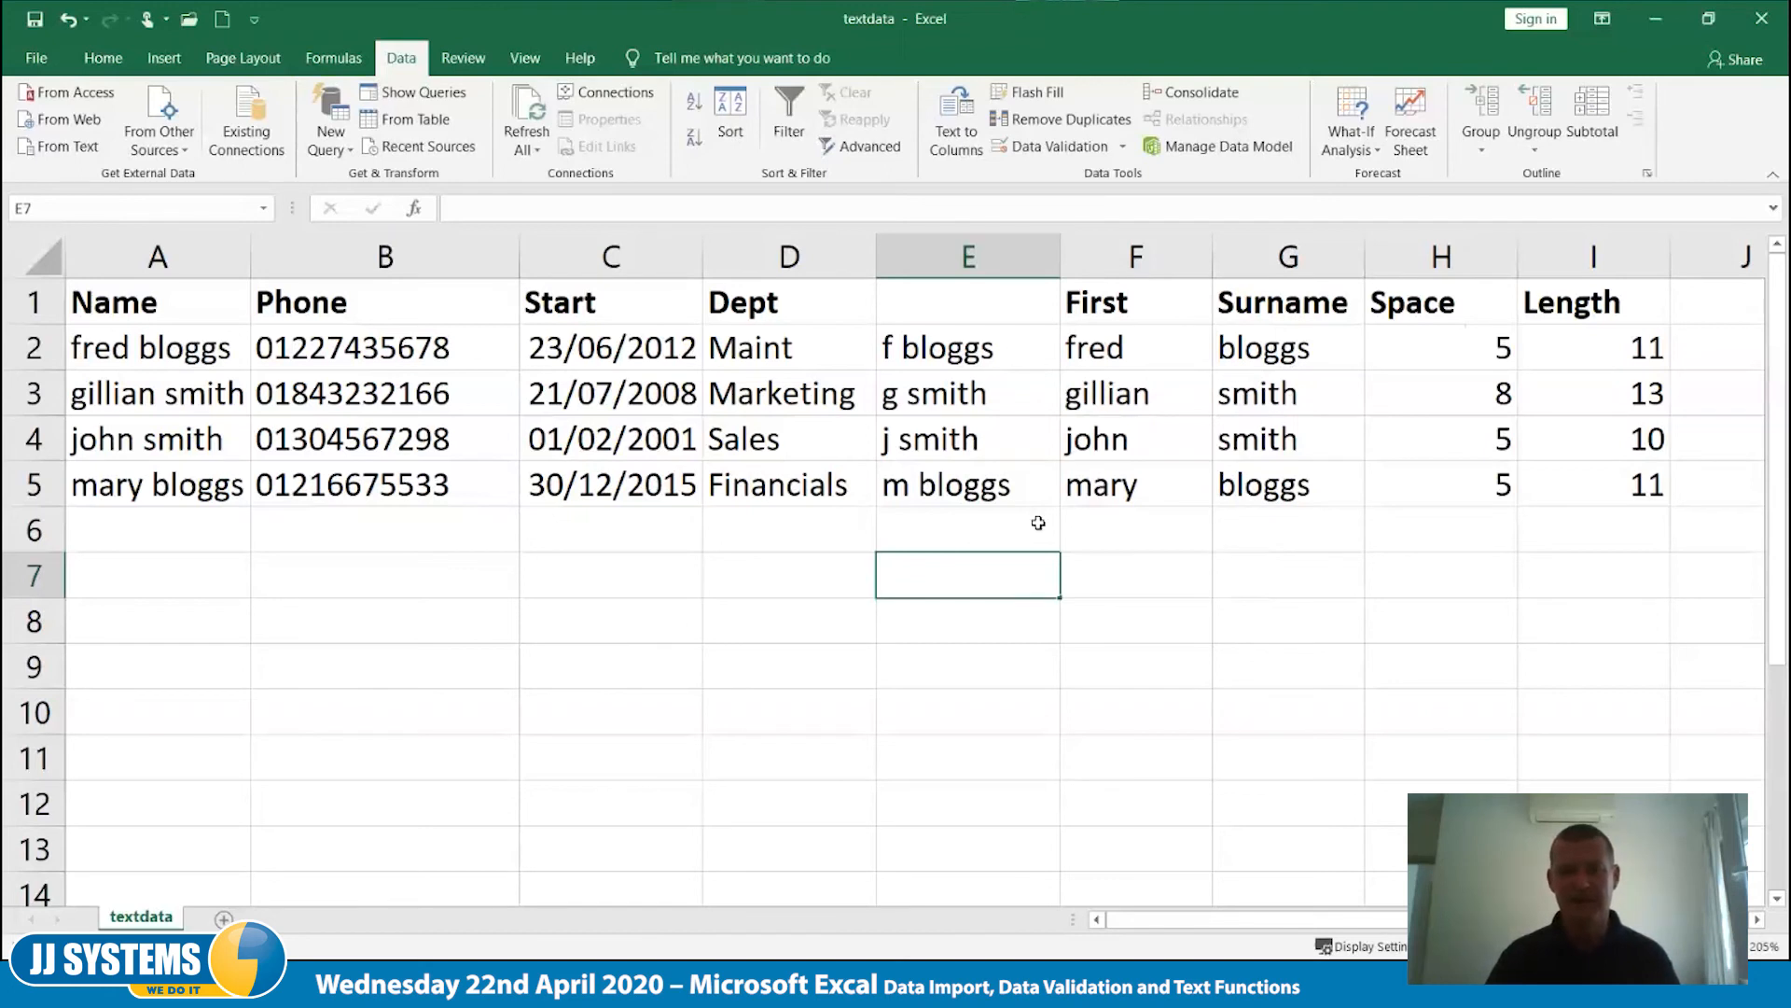
- Wrap the whole formula in E2 in the PROPER function to capitalise the initial and surname
{"action": "left_click", "coordinate": [1018, 360]}
{"action": "double_click", "coordinate": [1018, 359]}
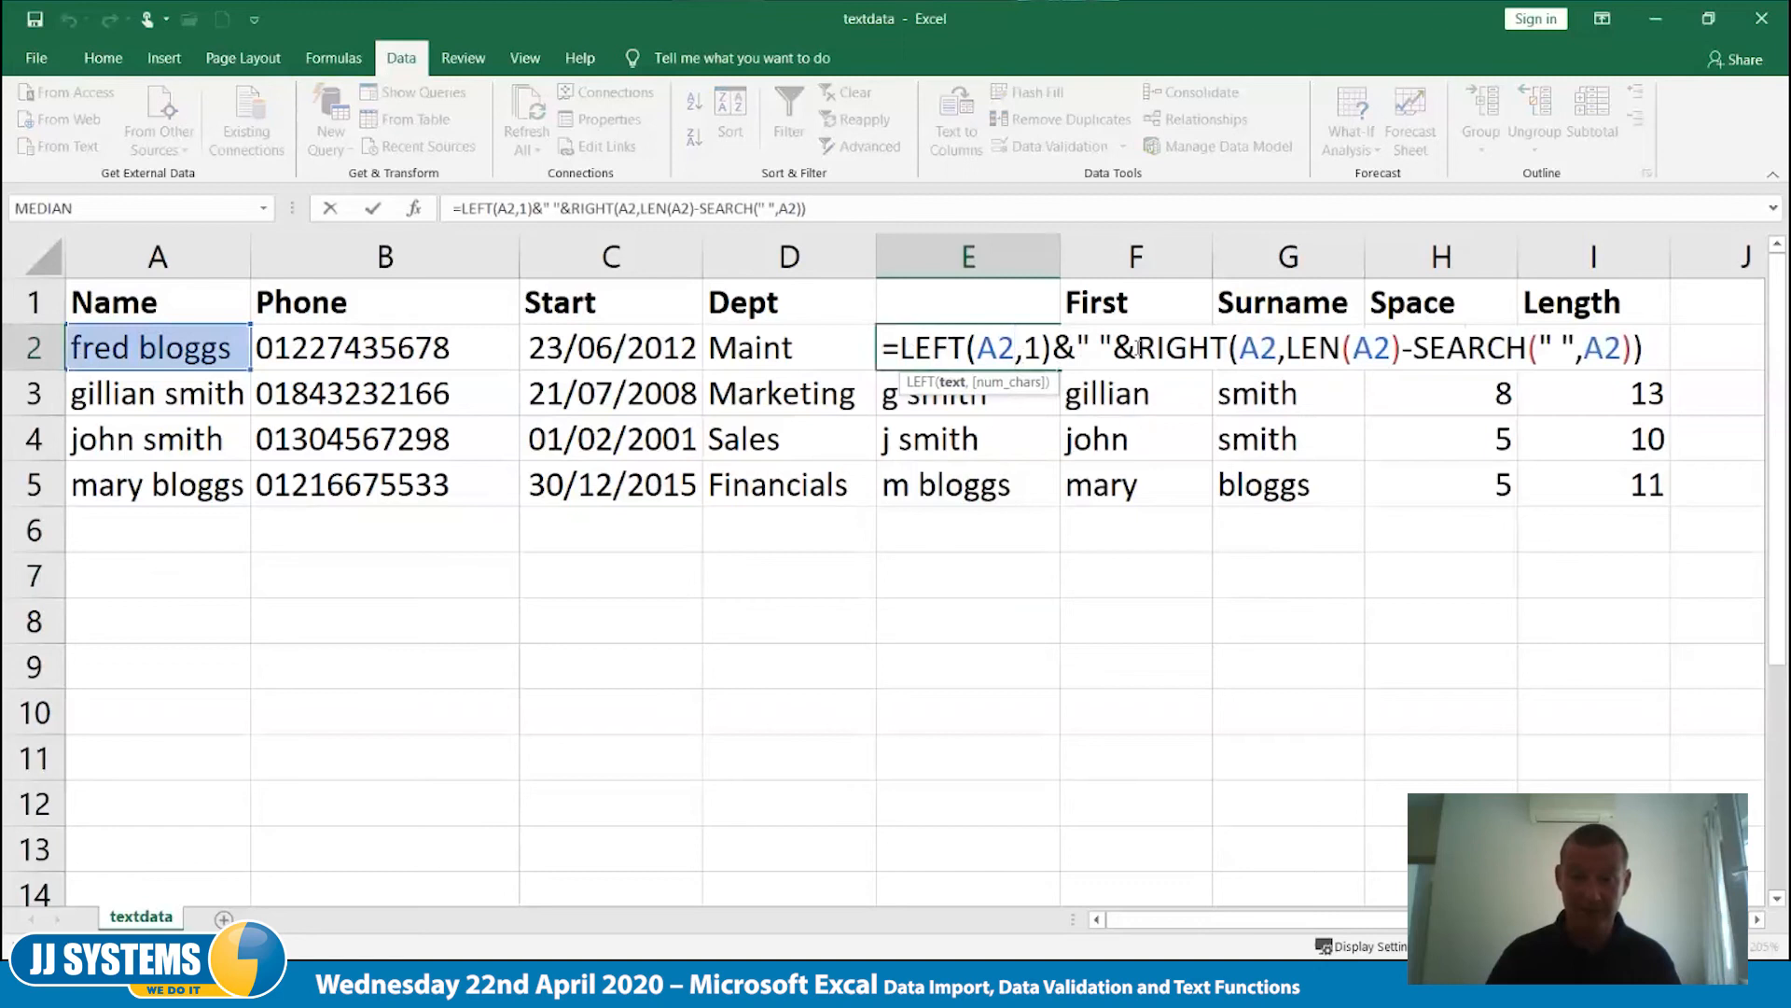
{"action": "left_click", "coordinate": [900, 348]}
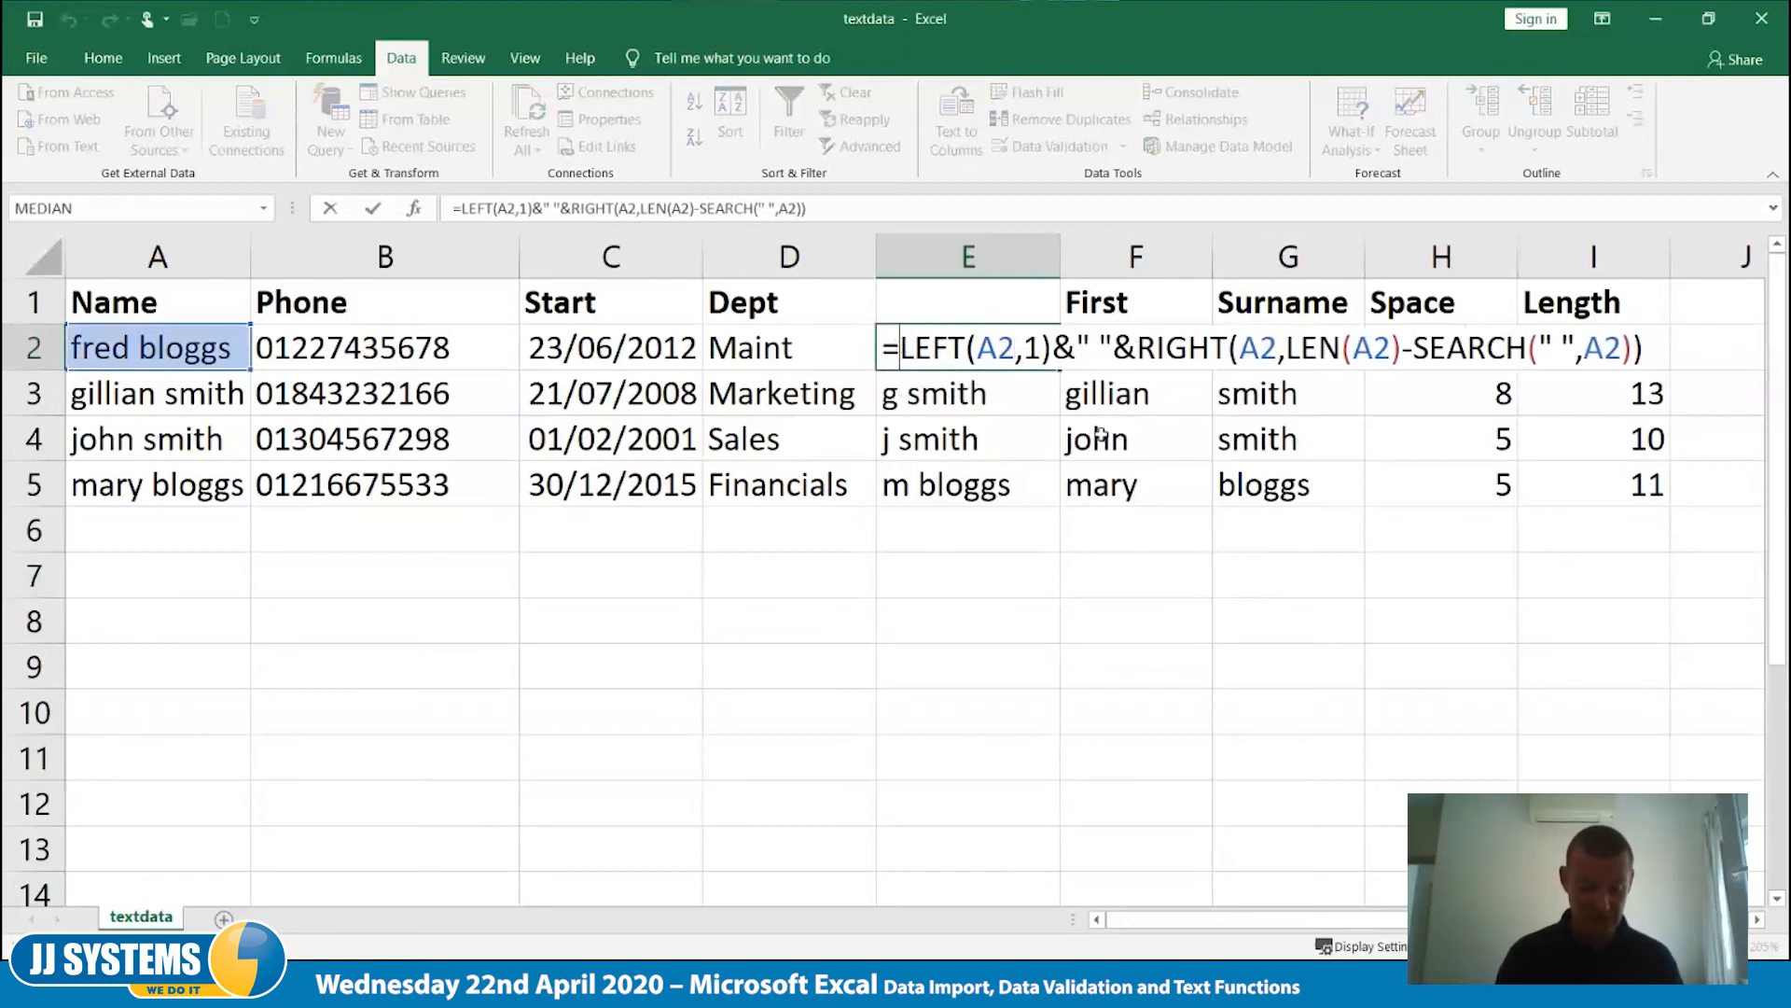
{"action": "type", "text": "proper"}
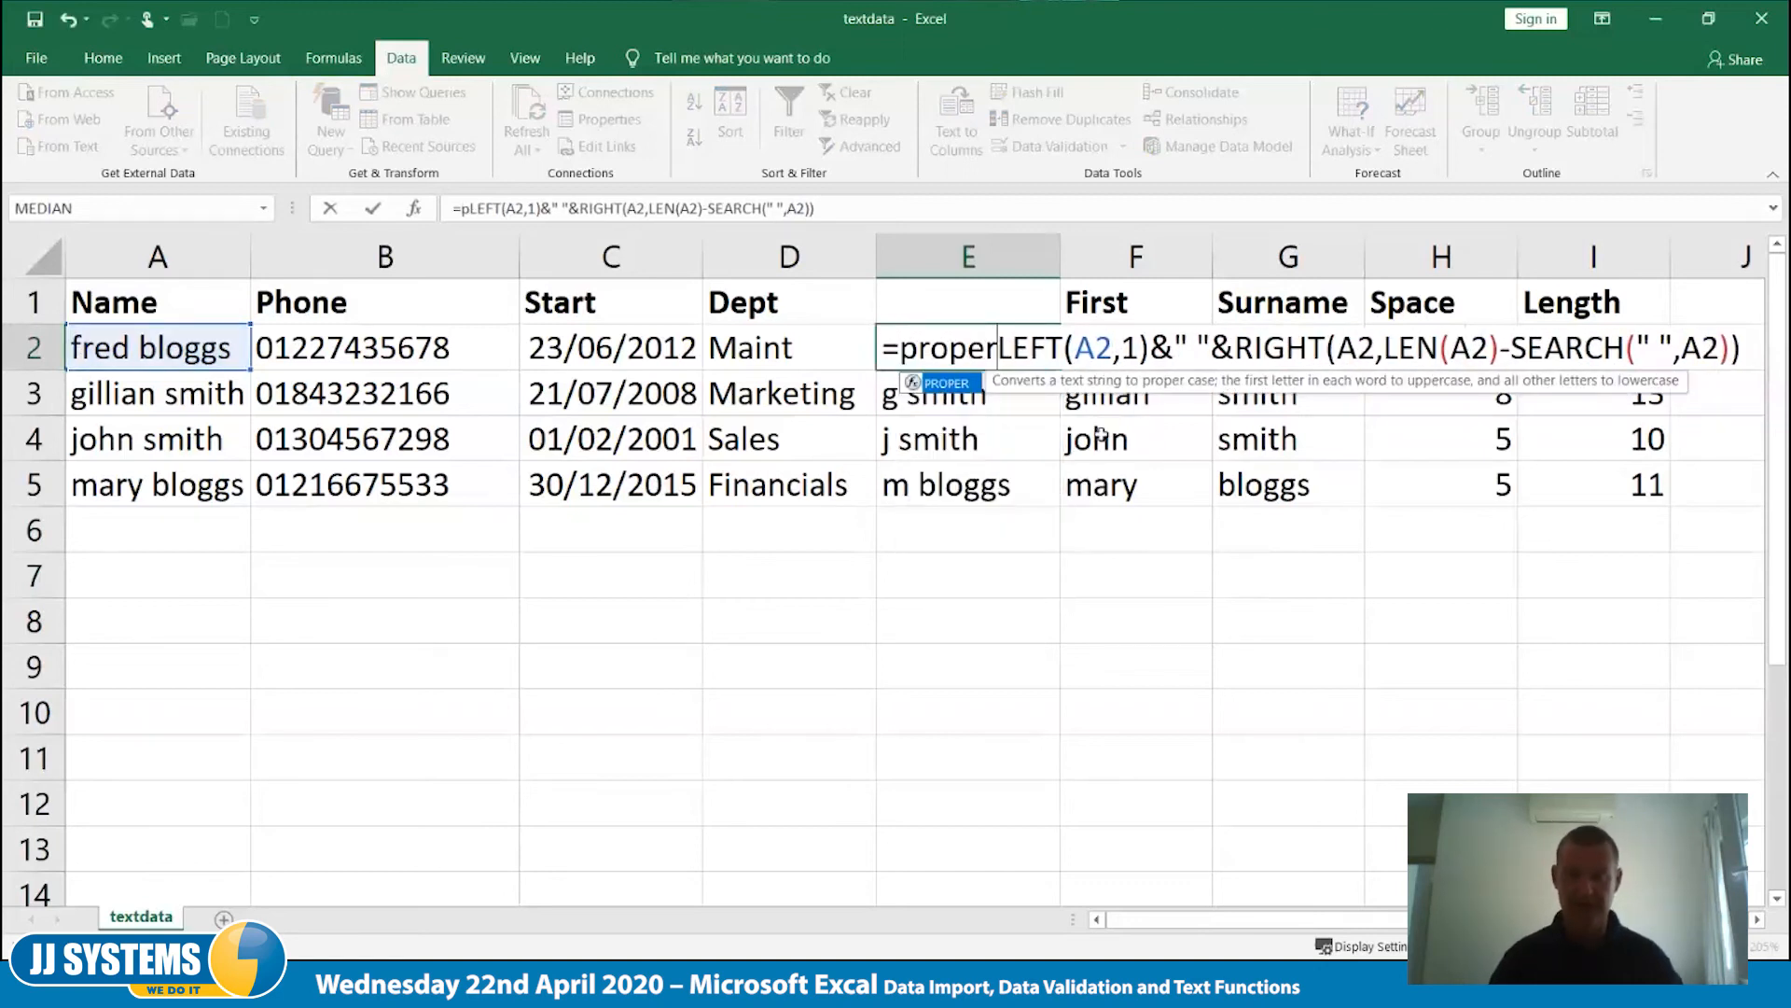
{"action": "type", "text": "("}
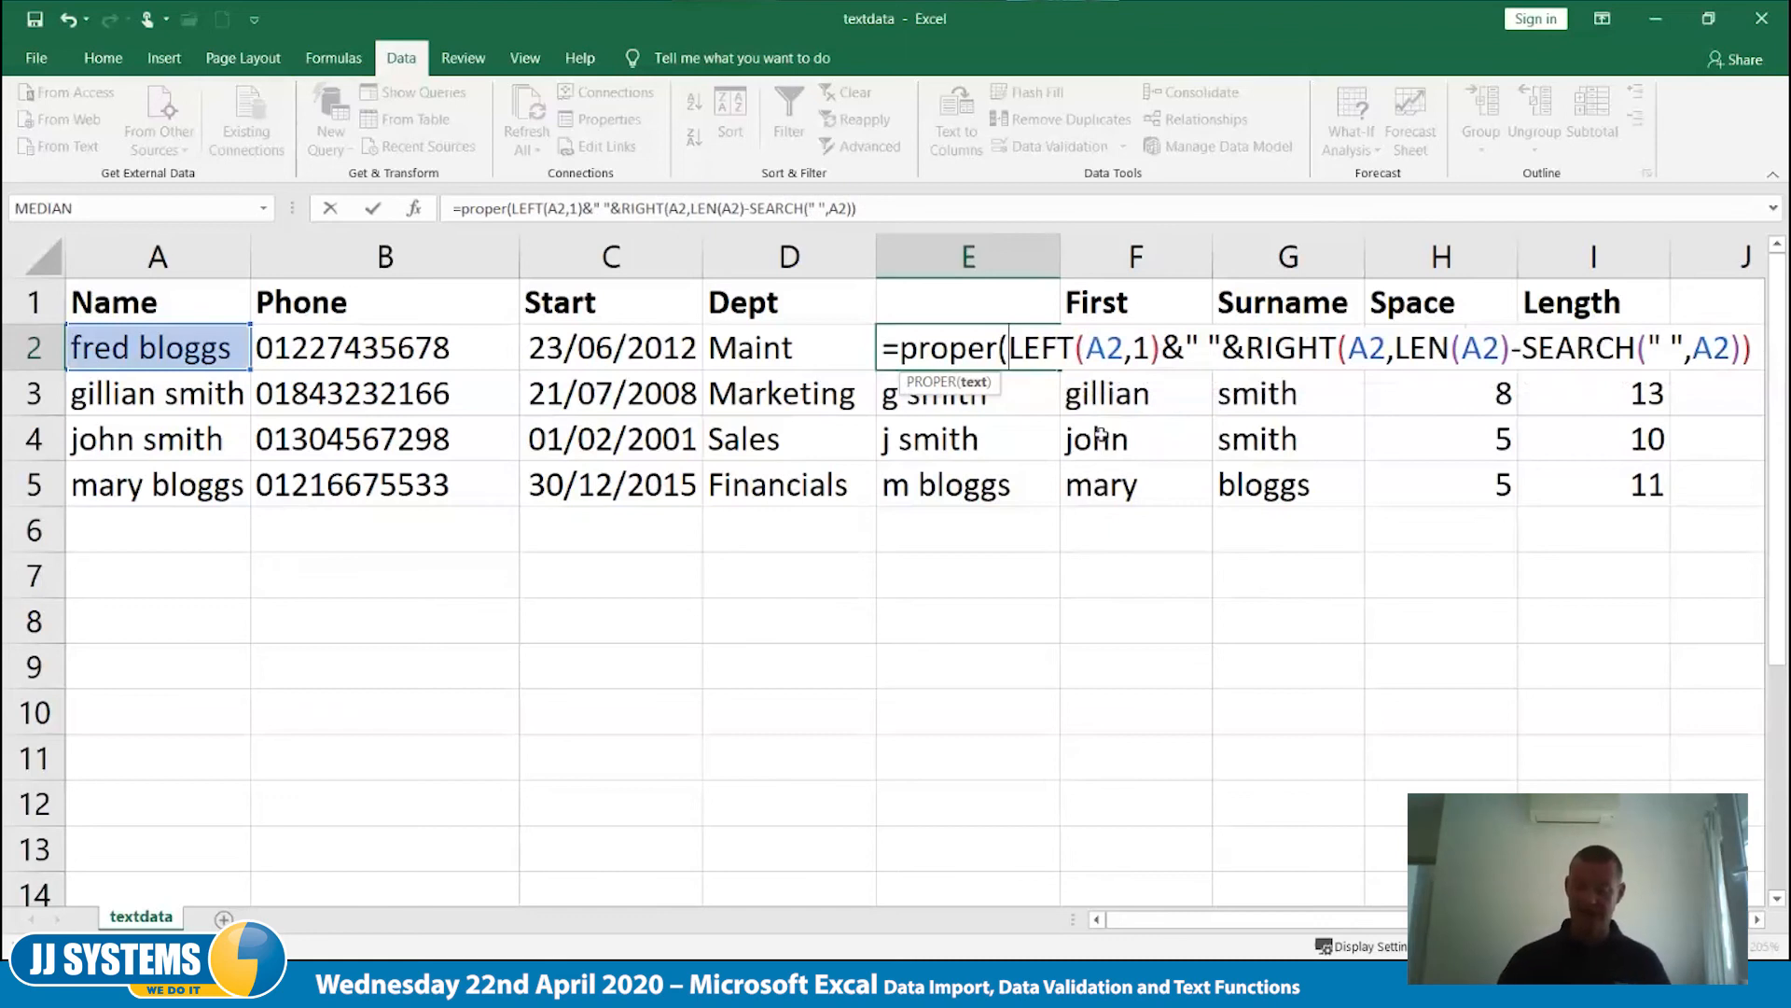
{"action": "key", "text": "End"}
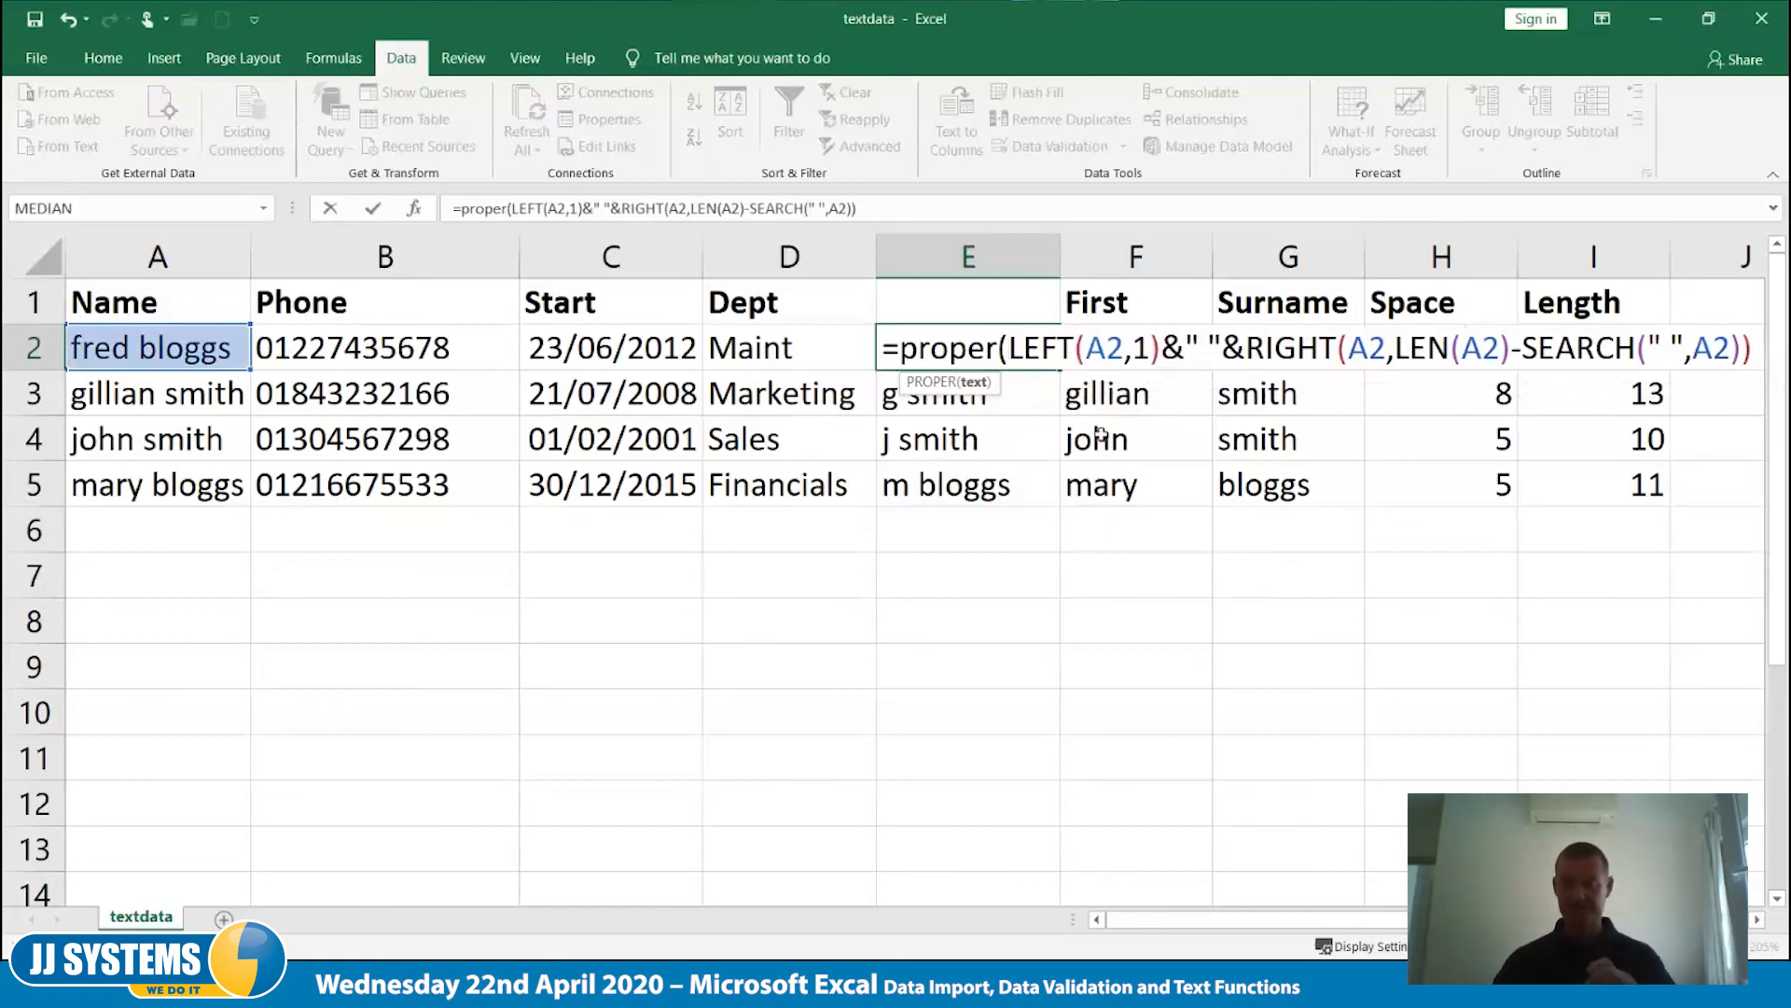
{"action": "type", "text": ")"}
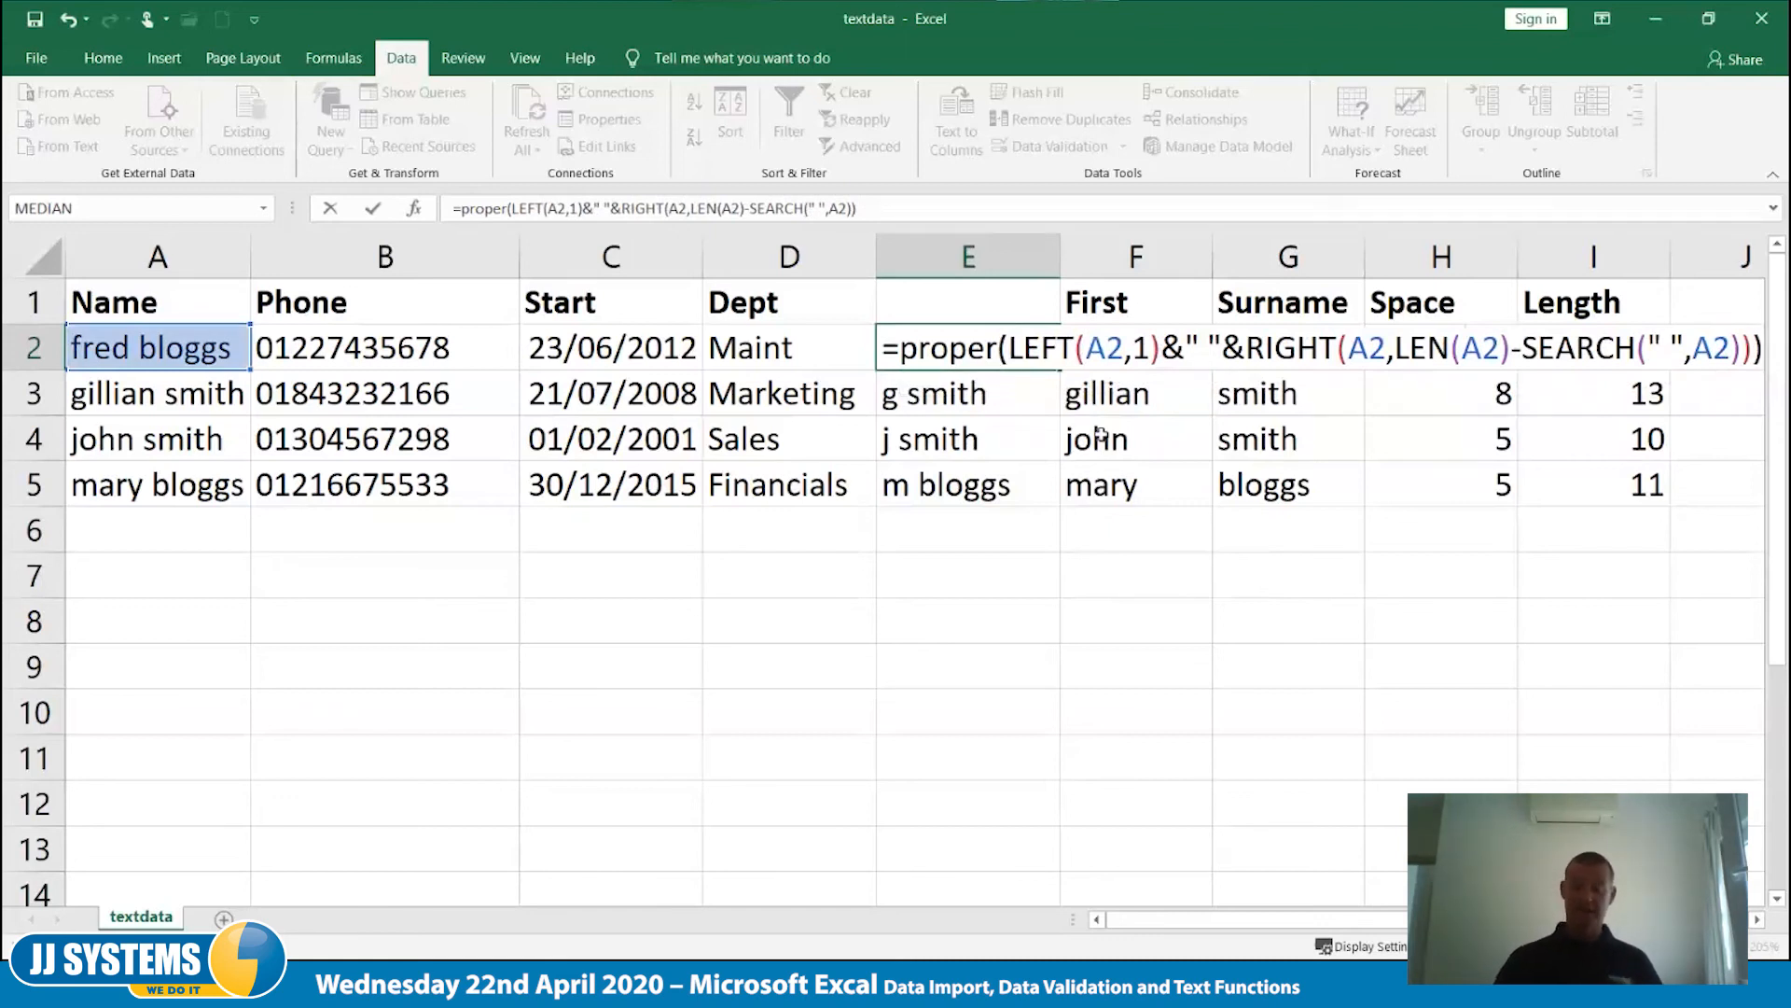
{"action": "key", "text": "Tab"}
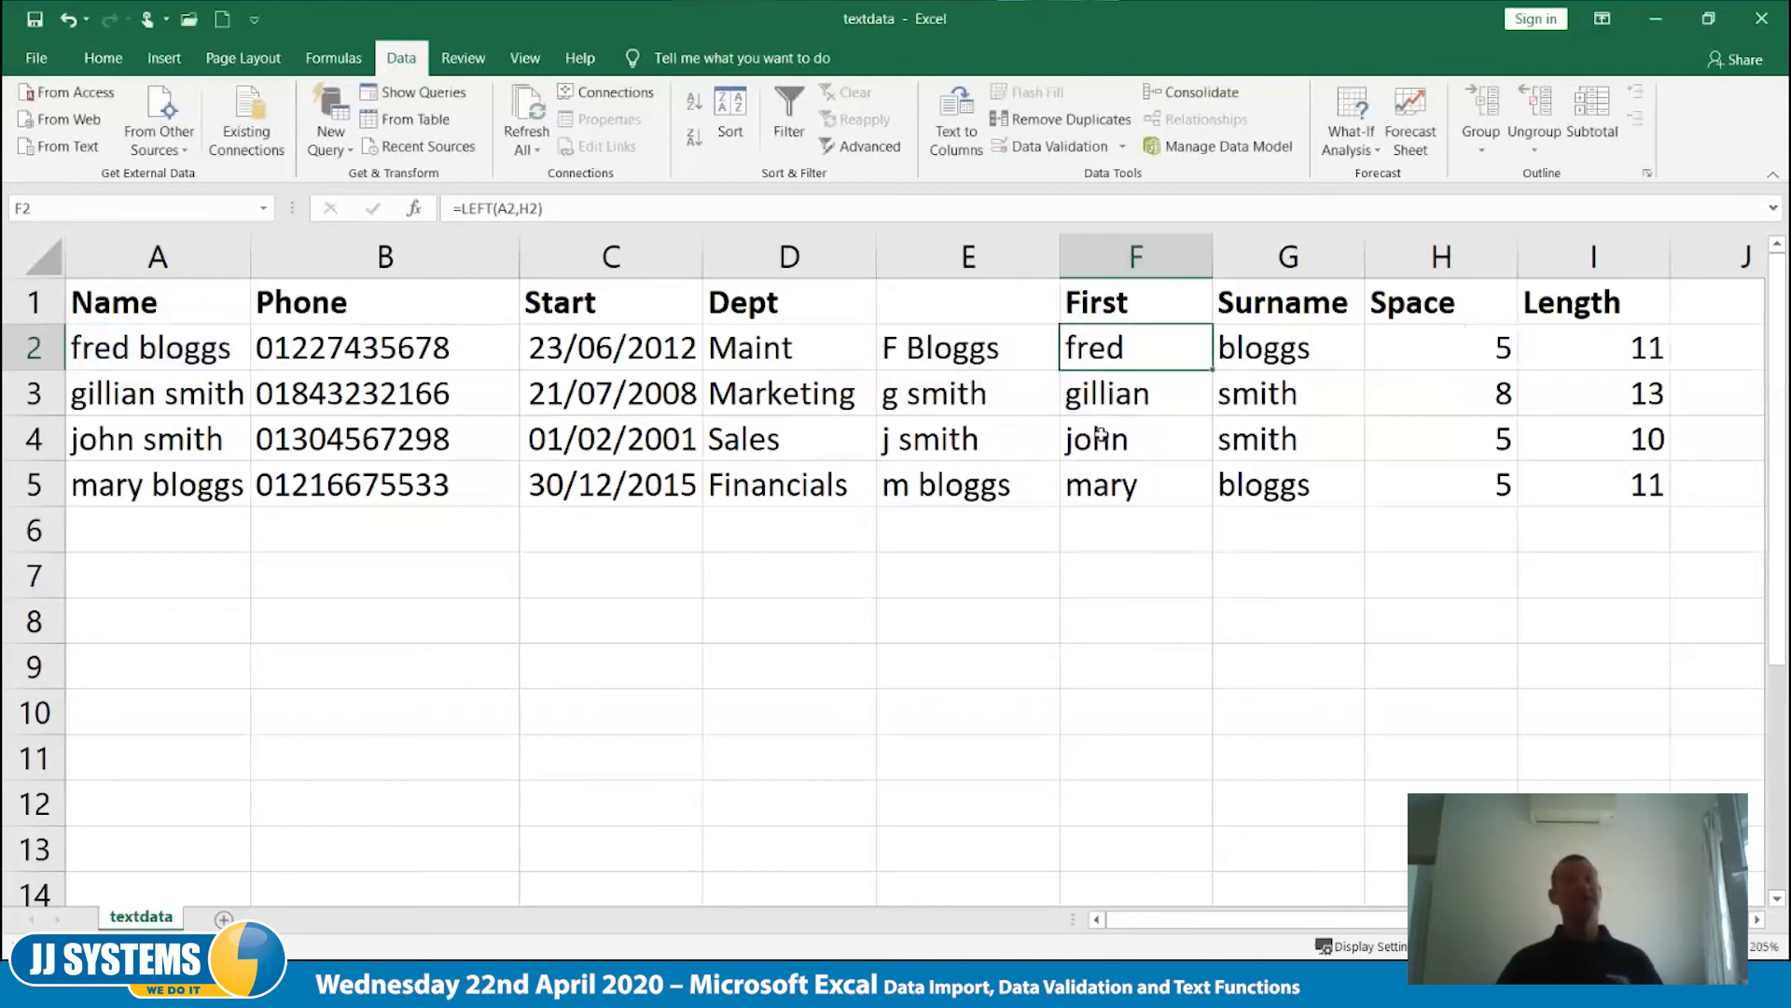
- Fill the PROPER formula from E2 down to E5
{"action": "left_click", "coordinate": [1006, 343]}
{"action": "left_click_drag", "start_coordinate": [1062, 372], "coordinate": [1048, 496]}
{"action": "left_click", "coordinate": [1018, 574]}
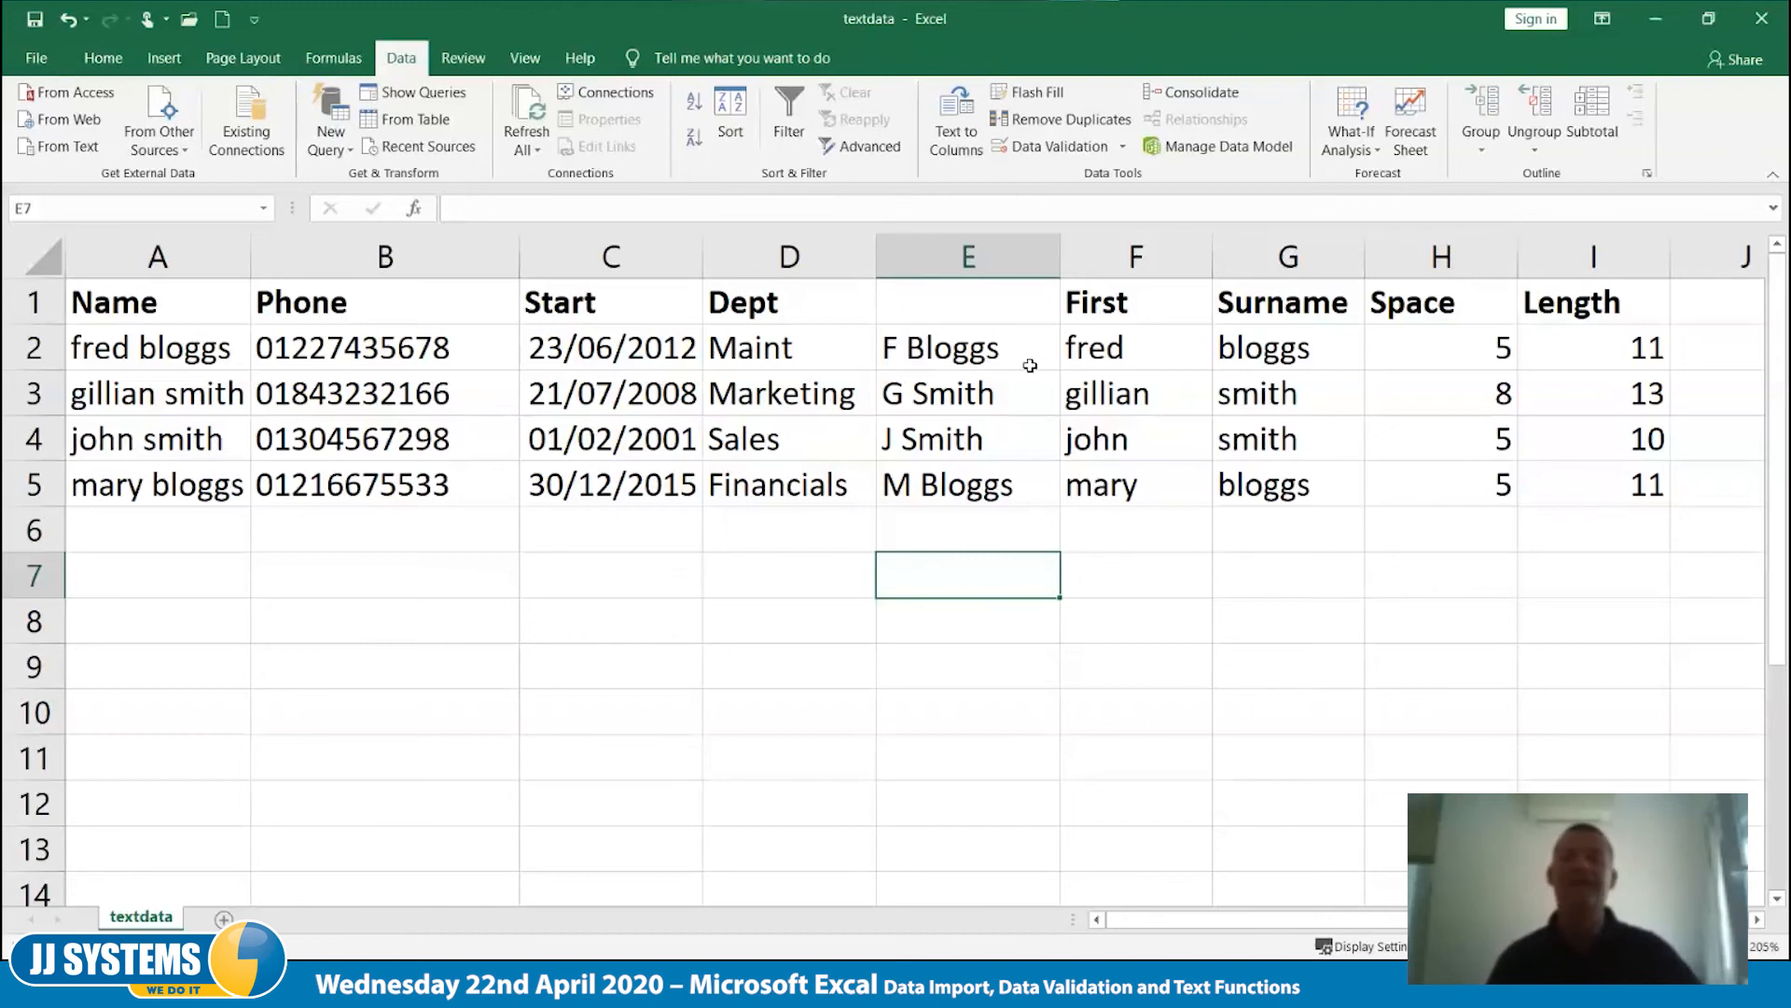
- Insert CONCATENATE( inside PROPER, directly before LEFT, in the formula in E2
{"action": "left_click", "coordinate": [989, 350]}
{"action": "double_click", "coordinate": [989, 350]}
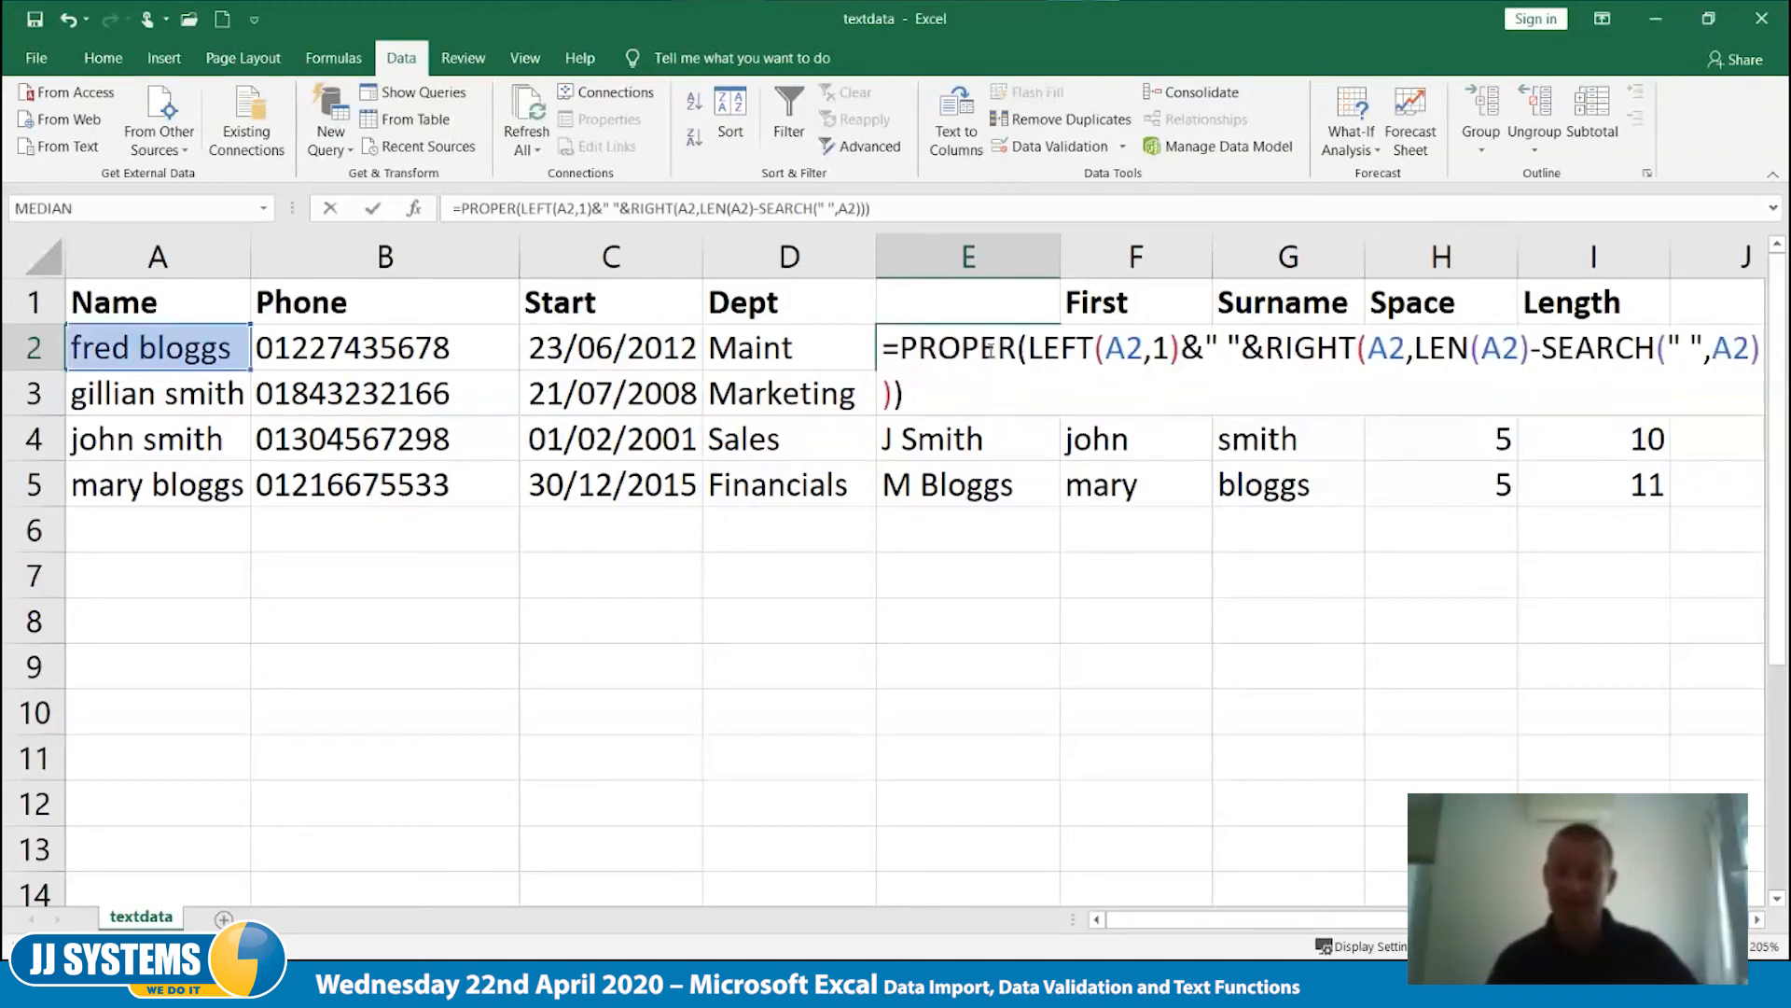
{"action": "left_click", "coordinate": [1029, 351]}
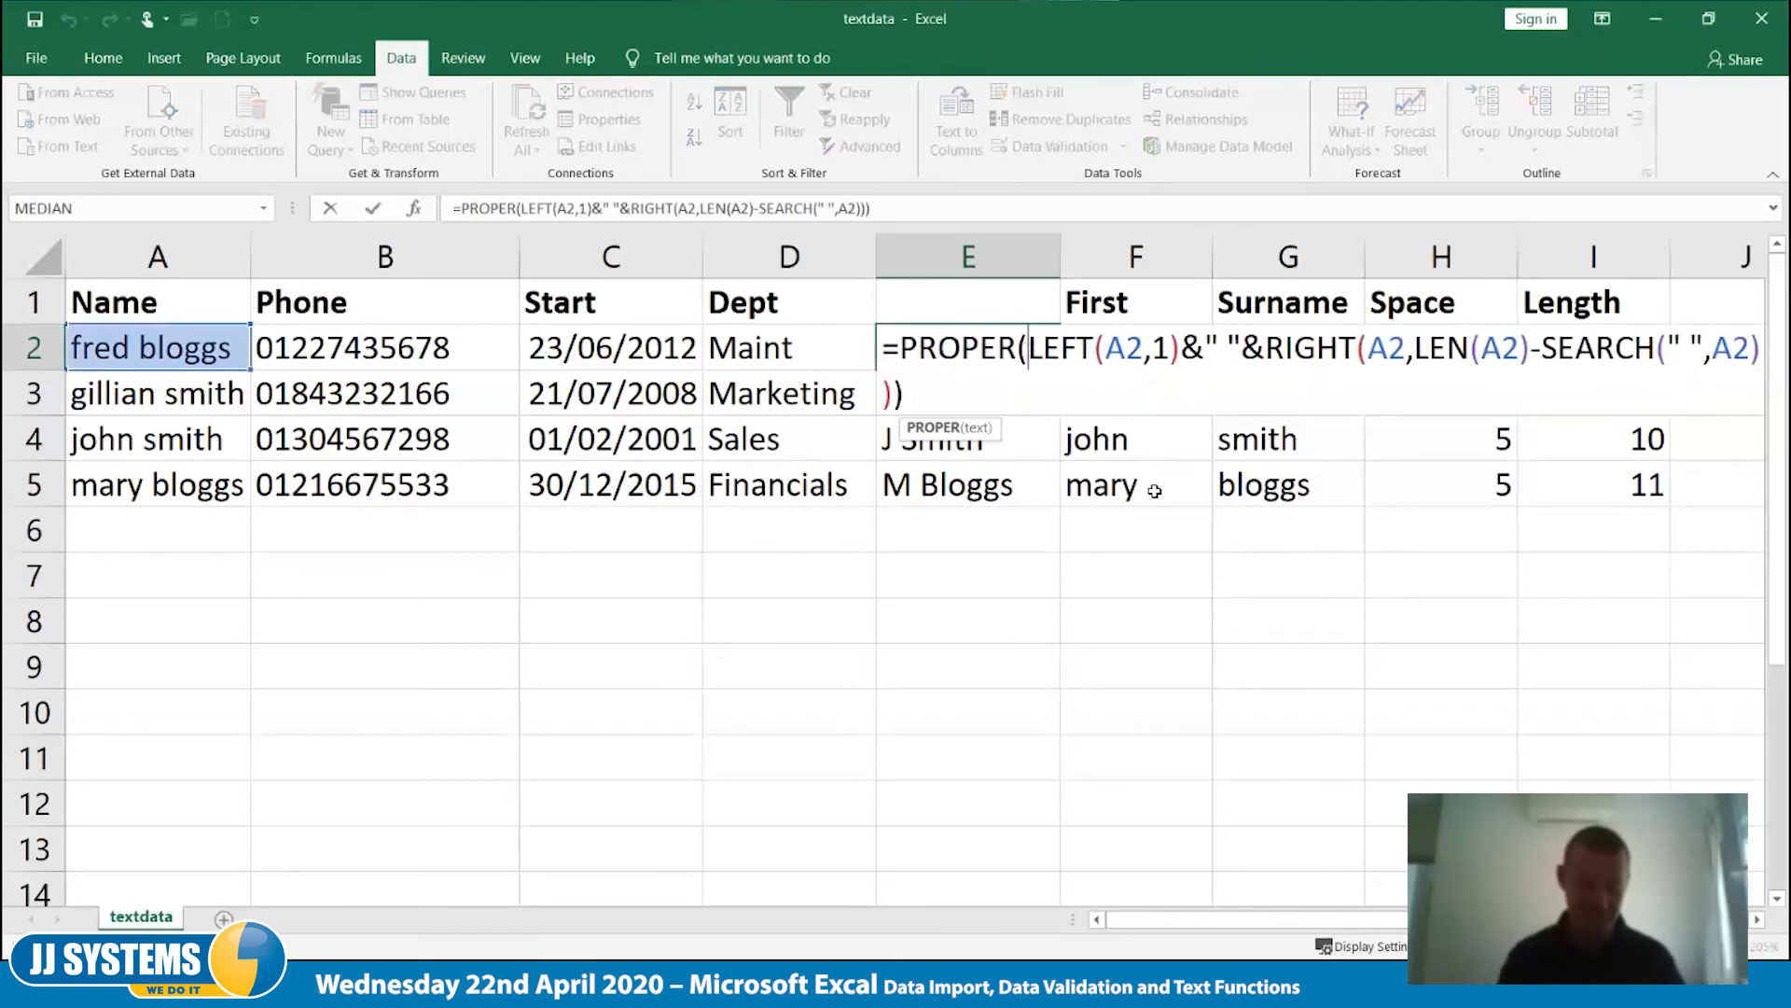
{"action": "type", "text": "concate"}
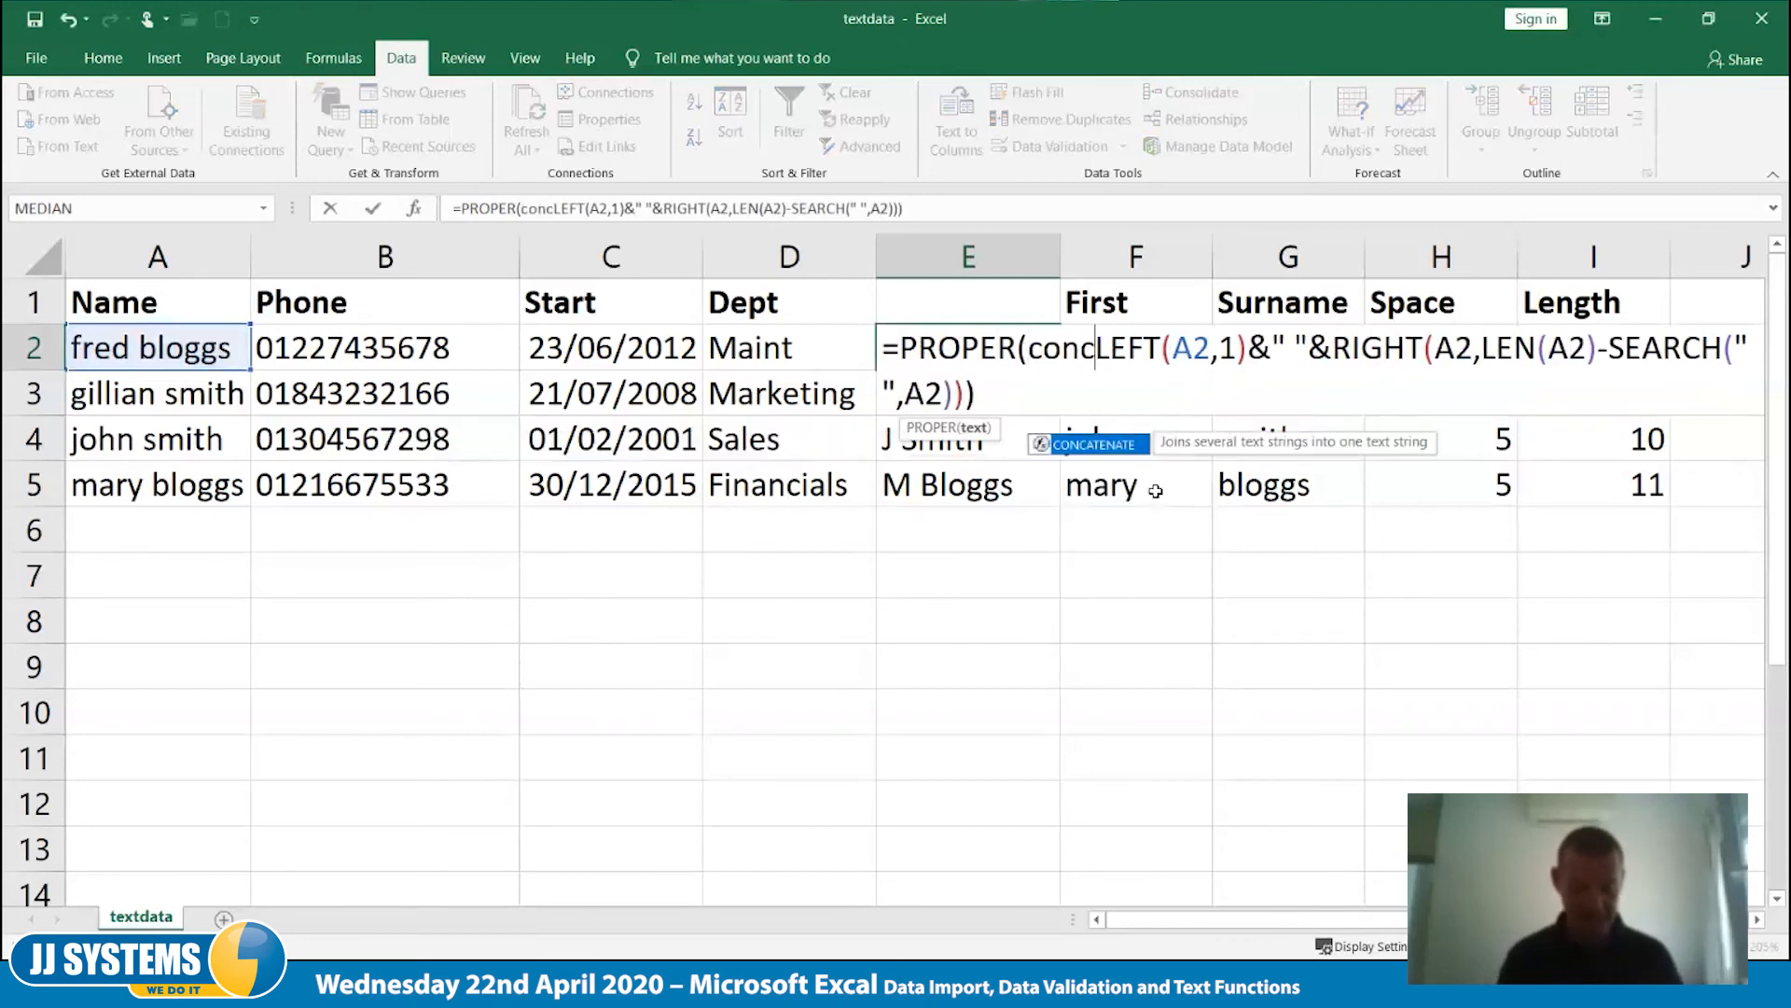
{"action": "type", "text": "nate"}
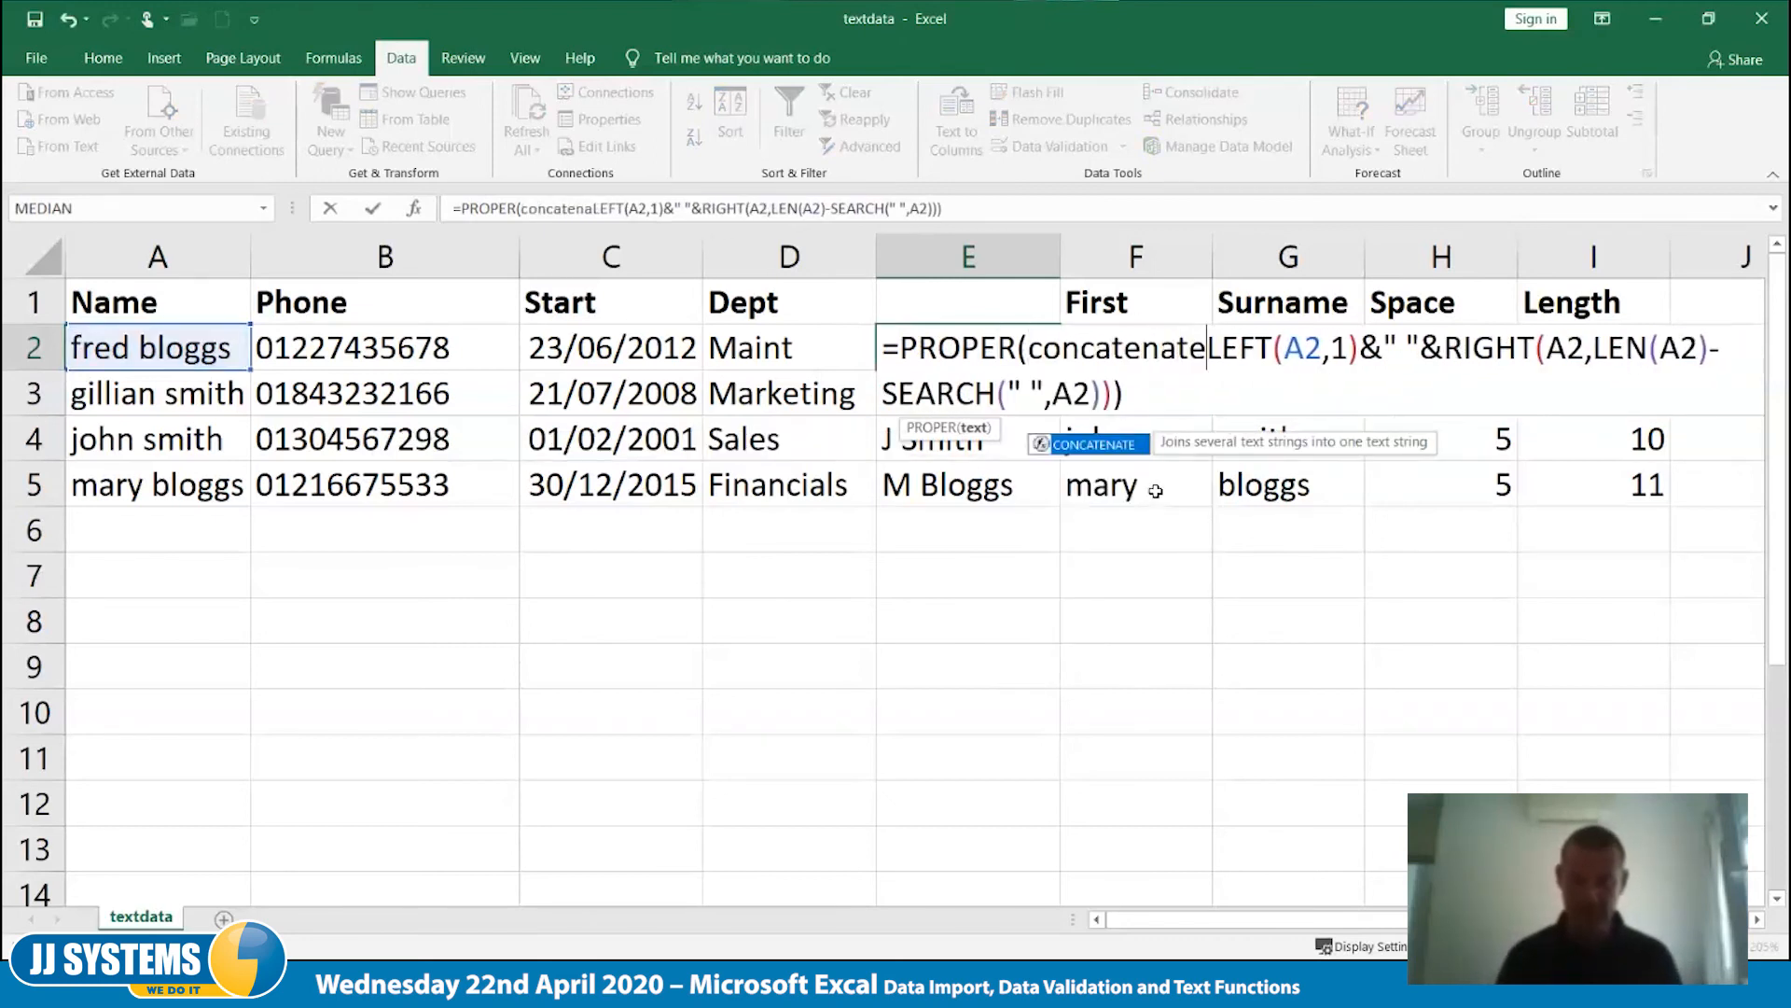
{"action": "type", "text": "("}
{"action": "key", "text": "Right"}
{"action": "key", "text": "Right"}
{"action": "key", "text": "Right"}
{"action": "key", "text": "Right"}
{"action": "key", "text": "Right"}
{"action": "key", "text": "Right"}
{"action": "key", "text": "Right"}
{"action": "key", "text": "Right"}
{"action": "key", "text": "Right"}
{"action": "key", "text": "Right"}
{"action": "key", "text": "Right"}
{"action": "key", "text": "Right"}
{"action": "key", "text": "Right"}
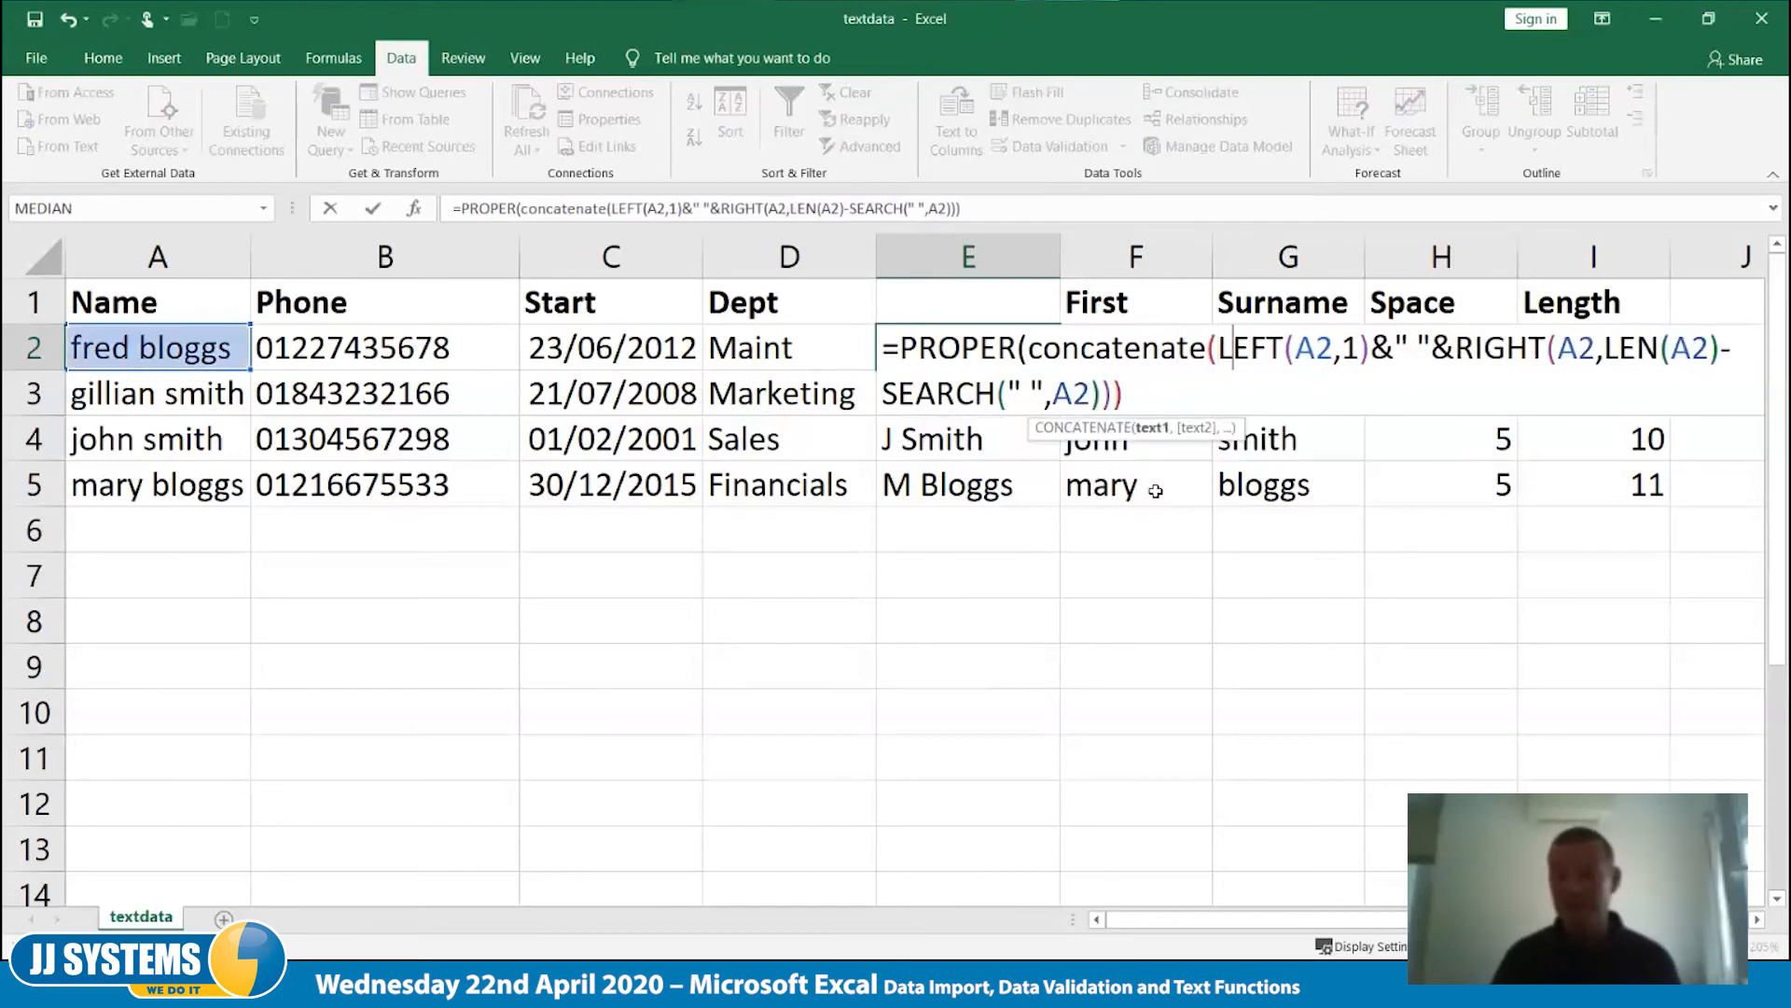
- Replace both joining & operators in E2's formula with commas and add the closing bracket for CONCATENATE
{"action": "key", "text": "Left"}
{"action": "key", "text": "BackSpace"}
{"action": "type", "text": ","}
{"action": "key", "text": "Right"}
{"action": "key", "text": "Right"}
{"action": "key", "text": "Right"}
{"action": "key", "text": "Right"}
{"action": "key", "text": "BackSpace"}
{"action": "type", "text": ","}
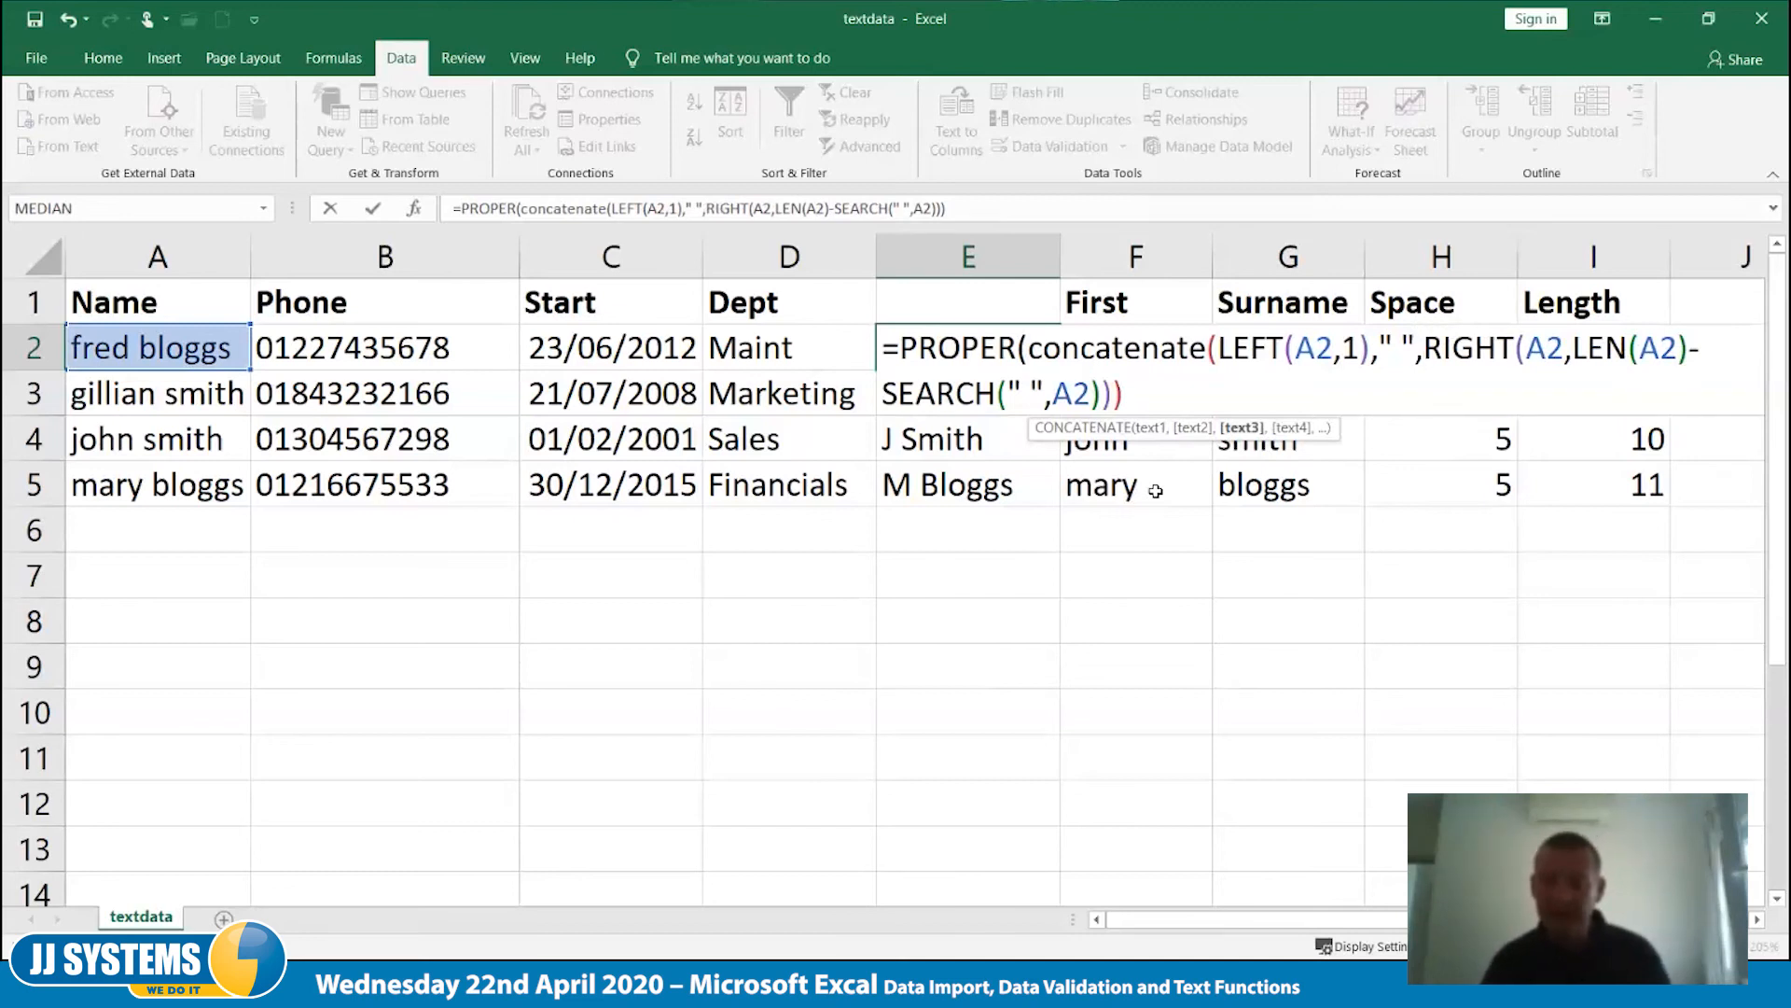
{"action": "key", "text": "End"}
{"action": "type", "text": ")"}
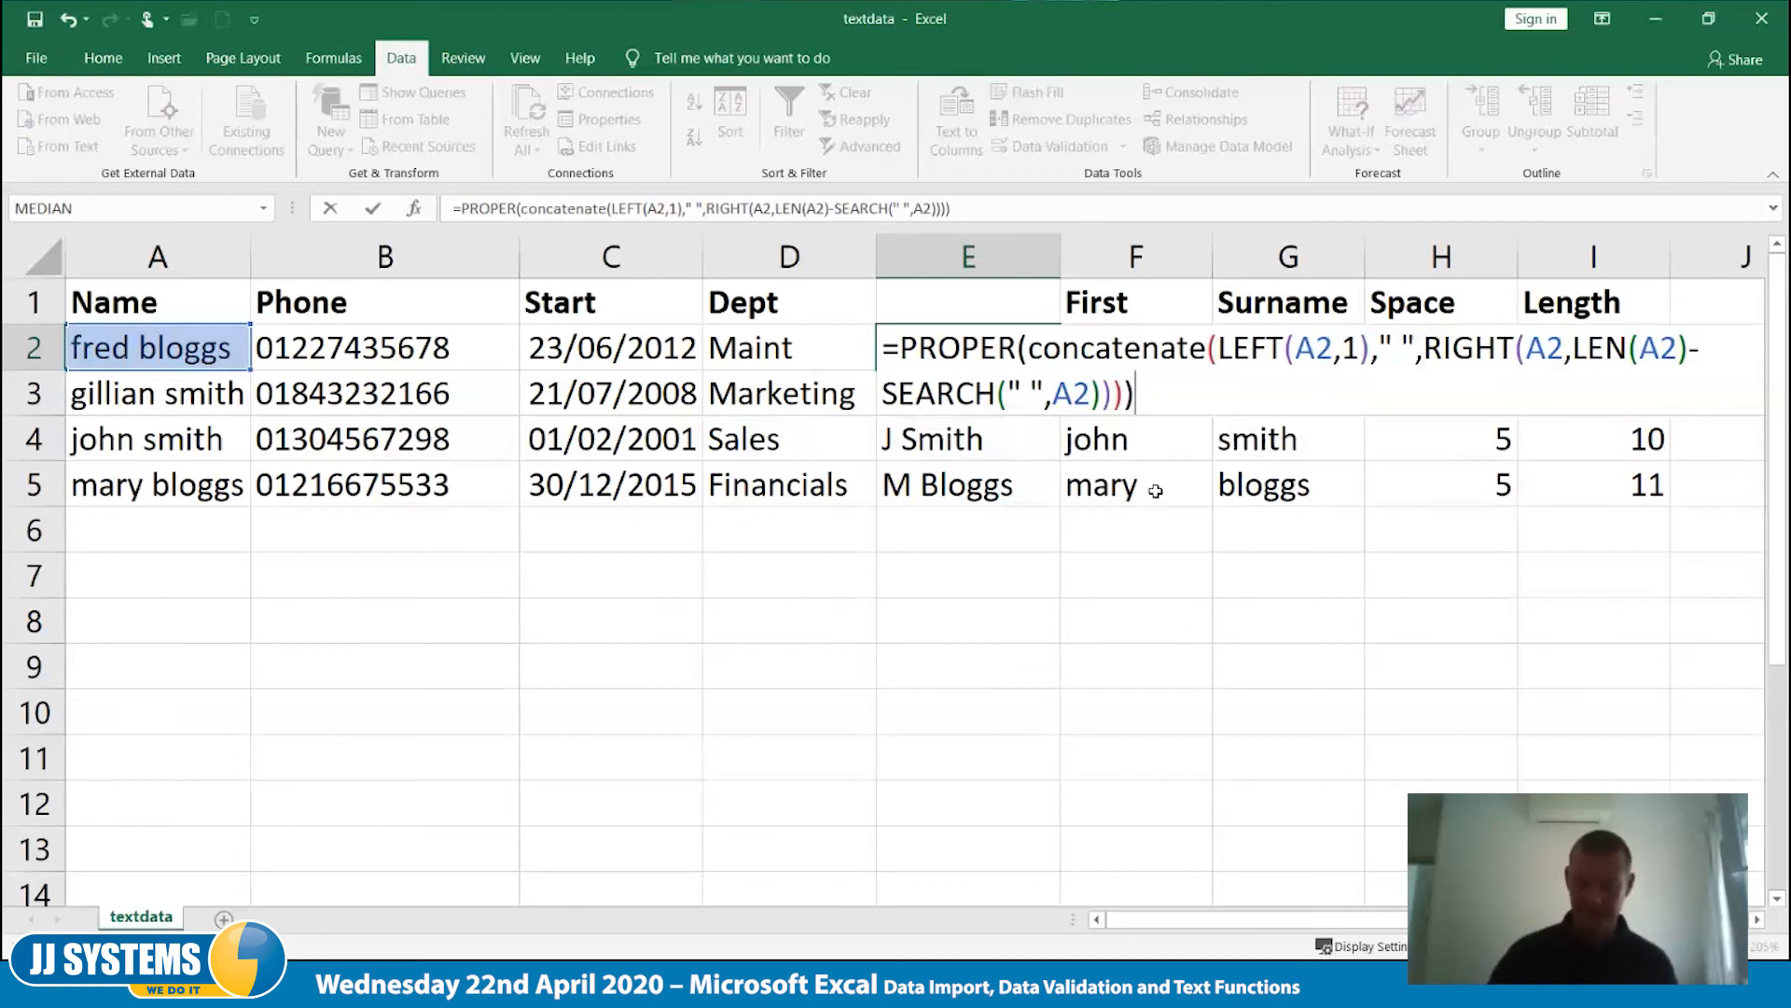
{"action": "key", "text": "Tab"}
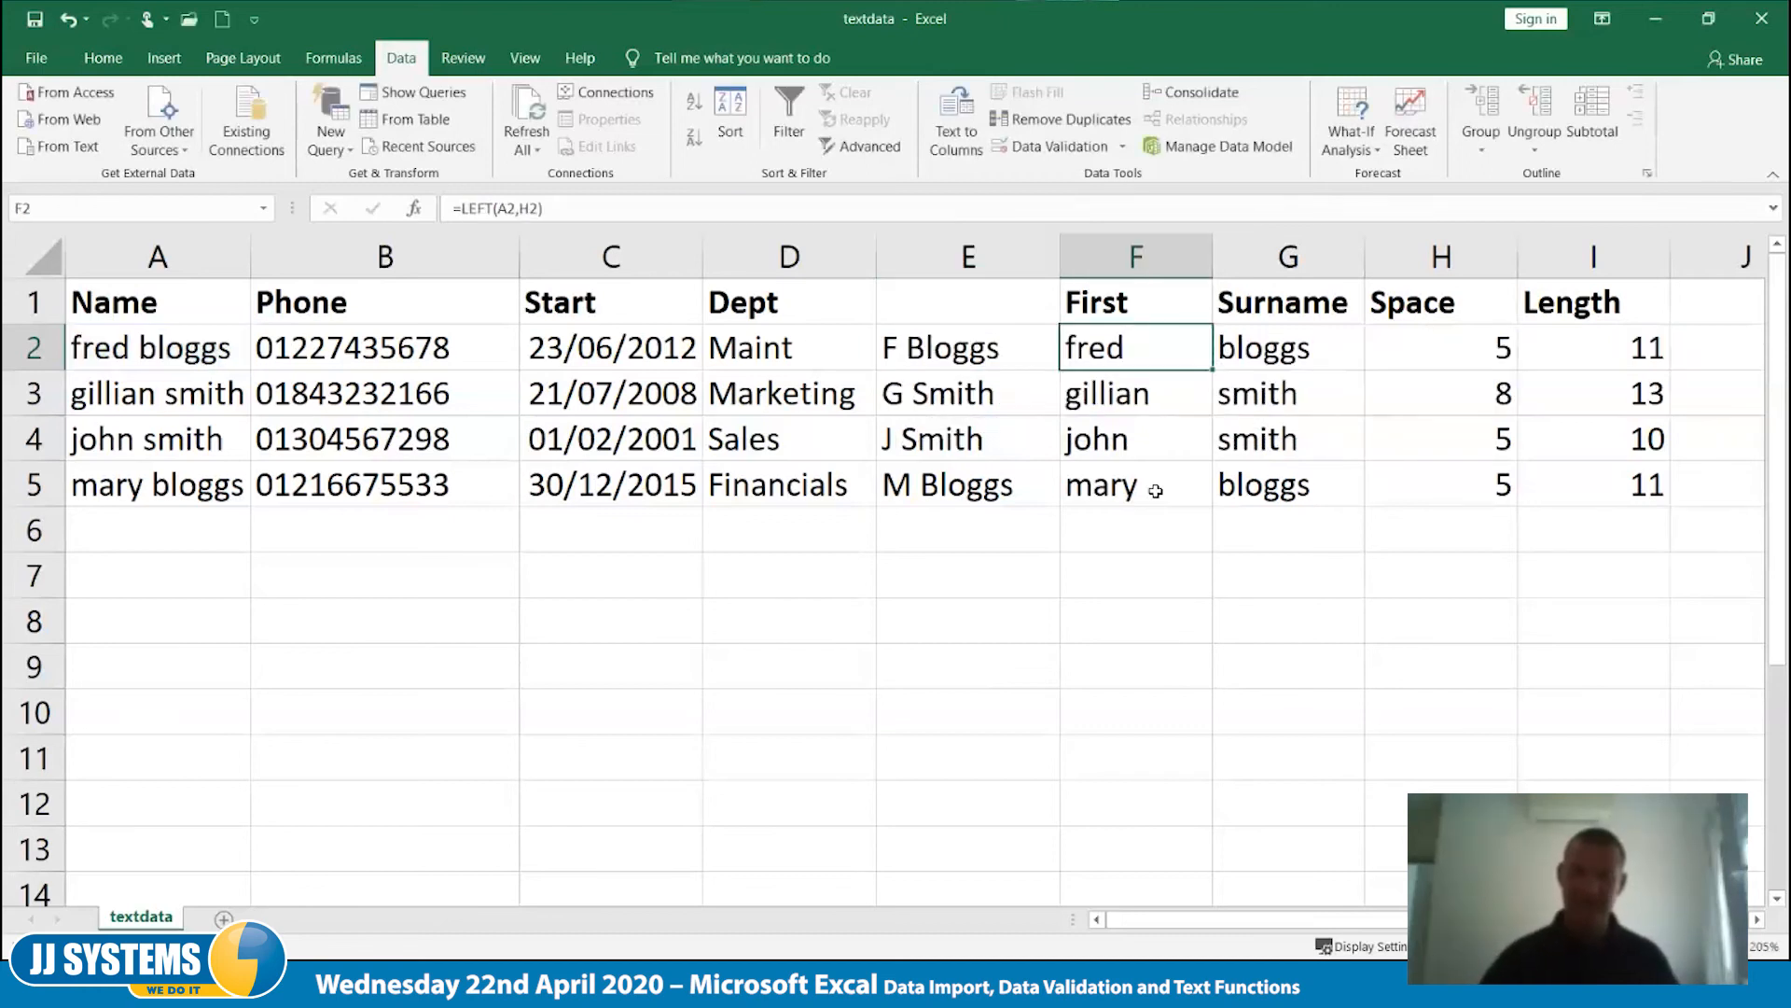
- Fill the CONCATENATE formula from E2 down to E5 and review the finished formula in E2
{"action": "left_click", "coordinate": [1022, 349]}
{"action": "left_click_drag", "start_coordinate": [1063, 370], "coordinate": [1062, 505]}
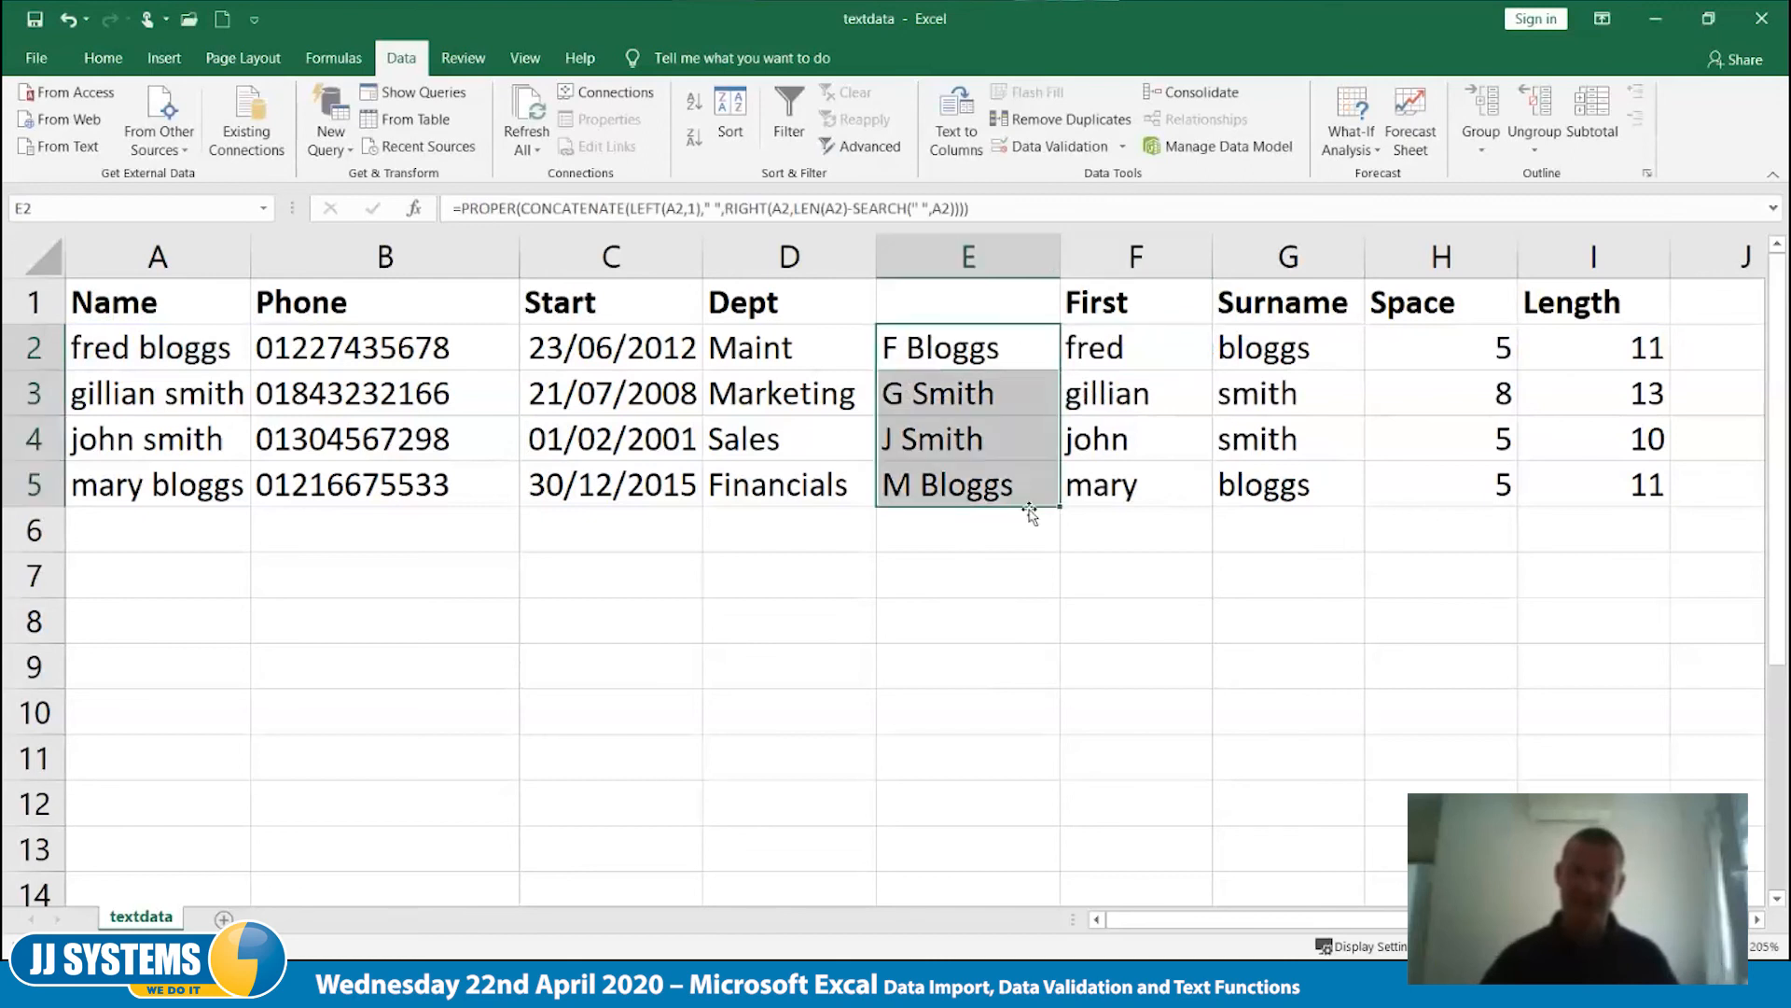
{"action": "left_click", "coordinate": [937, 353]}
{"action": "double_click", "coordinate": [938, 353]}
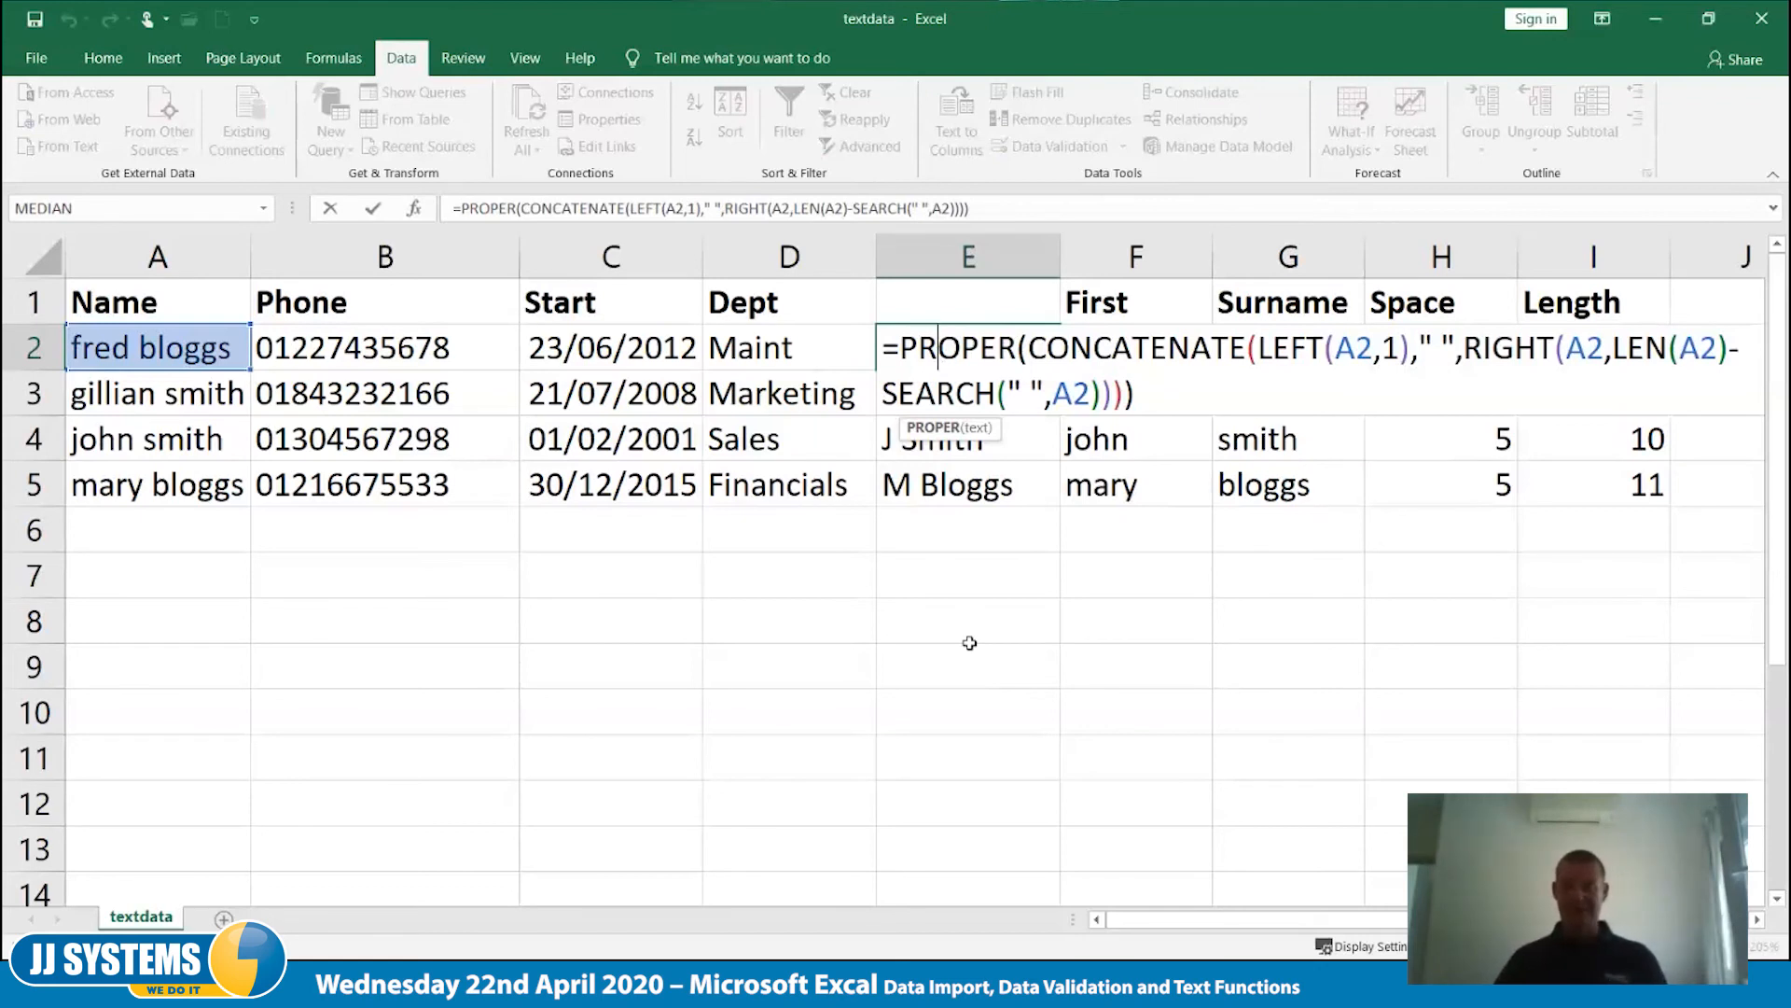
{"action": "key", "text": "ctrl+Return"}
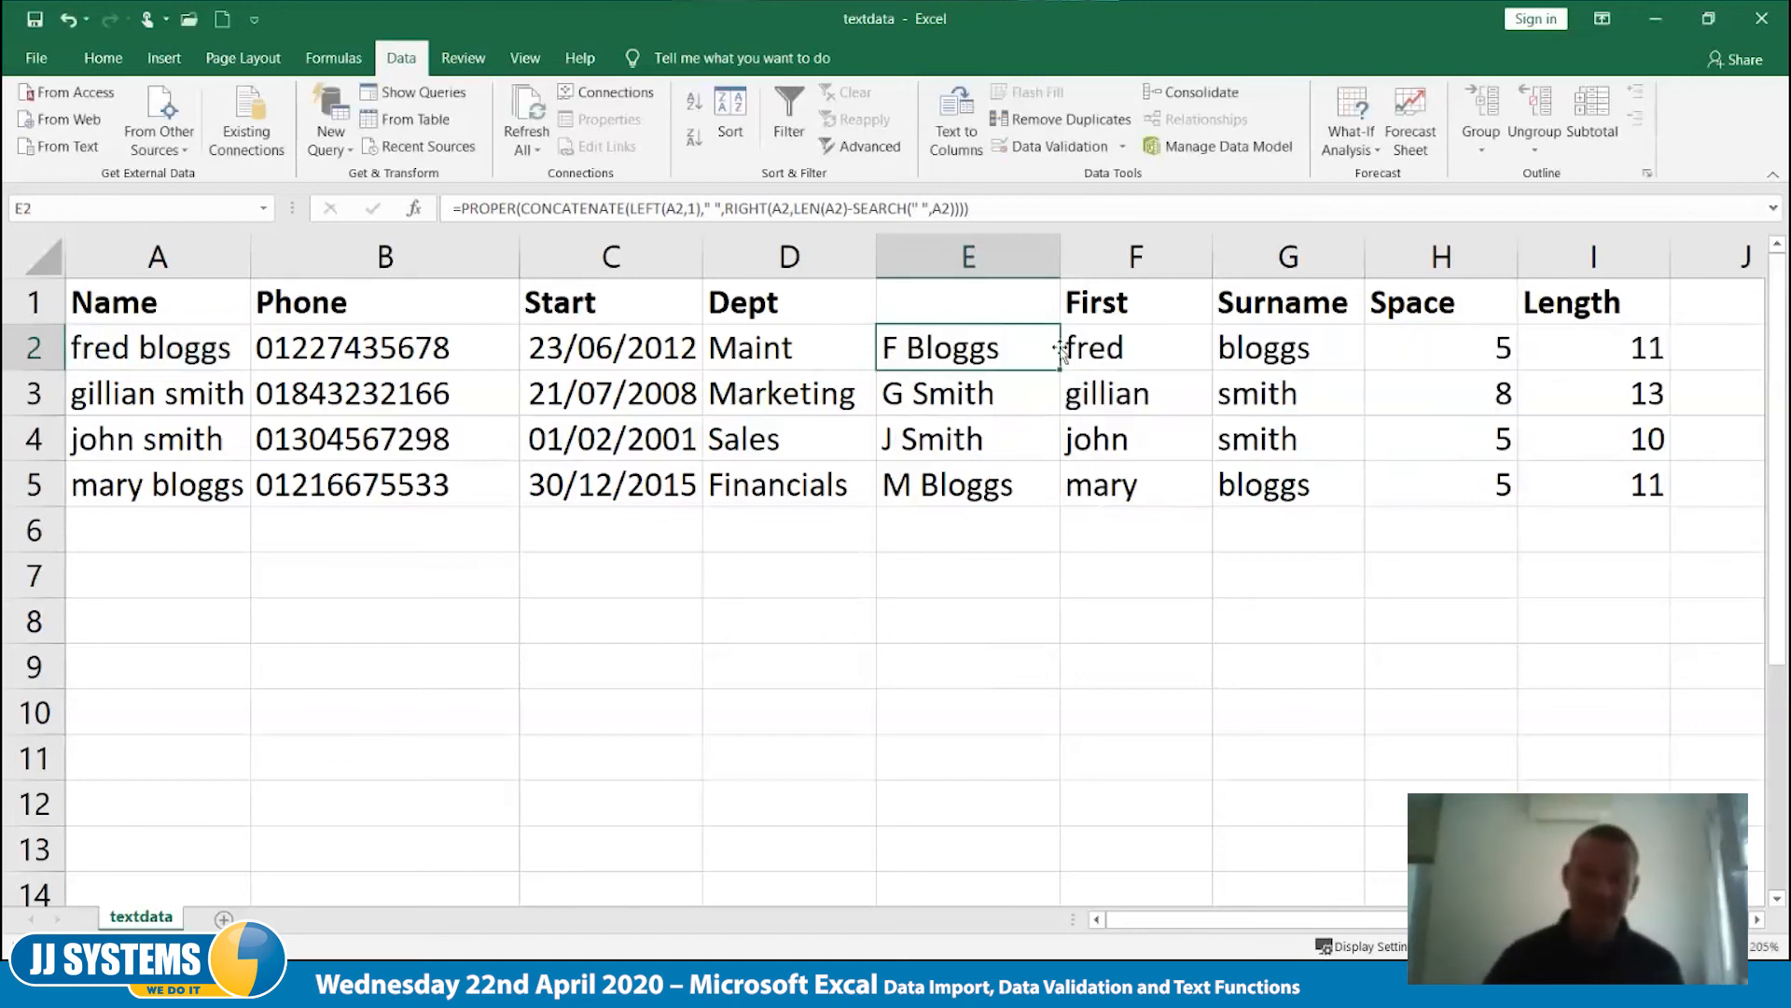
- Insert five blank columns before the formula results in column E
{"action": "left_click_drag", "start_coordinate": [971, 254], "coordinate": [1558, 252]}
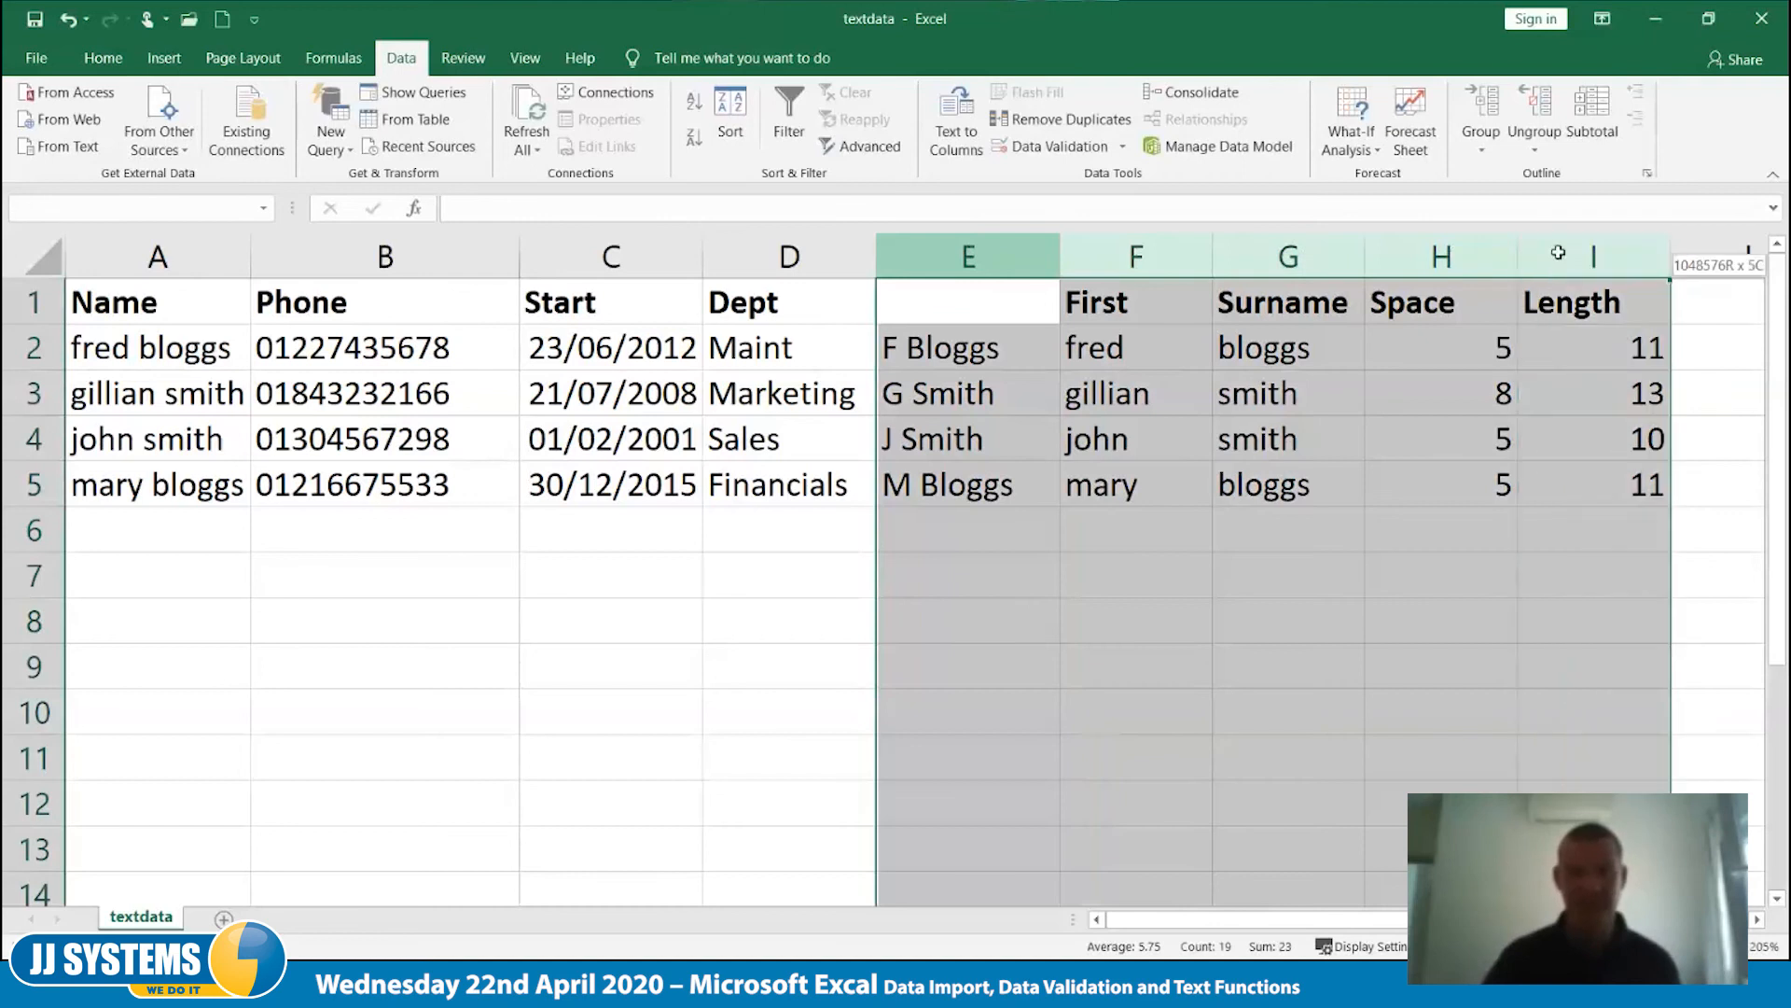
{"action": "right_click", "coordinate": [1004, 268]}
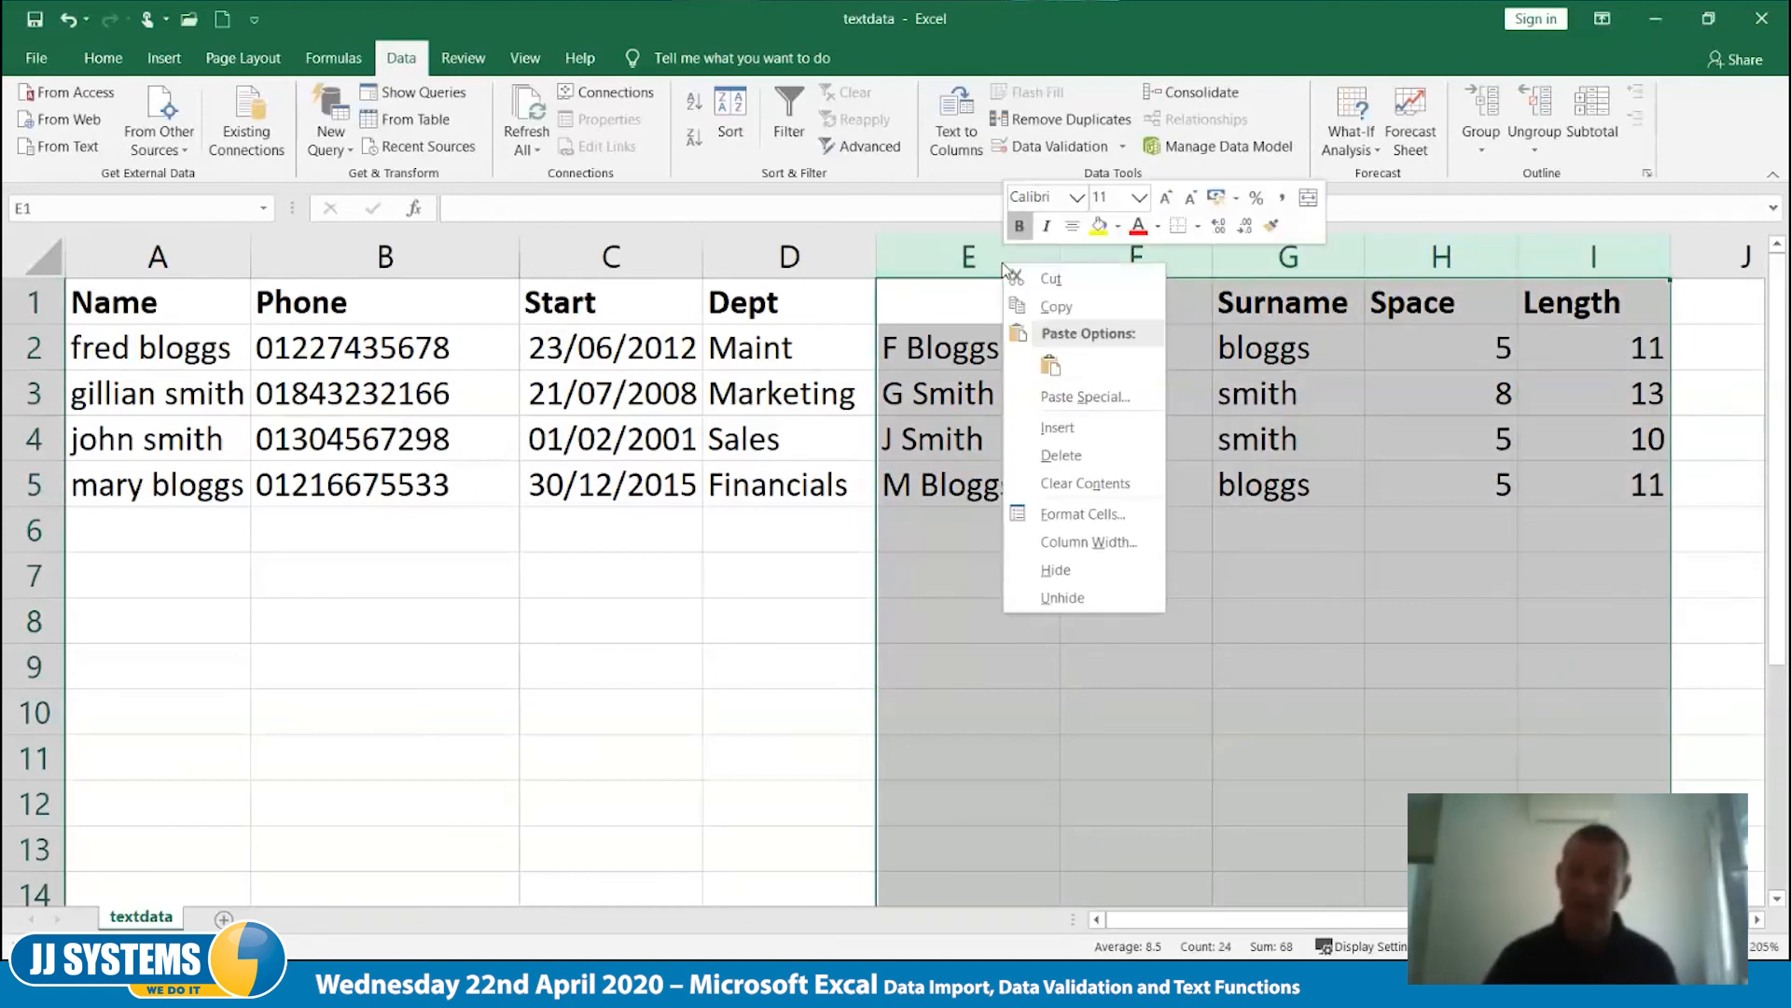
{"action": "left_click", "coordinate": [1085, 430]}
{"action": "left_click", "coordinate": [1214, 687]}
{"action": "left_click", "coordinate": [941, 346]}
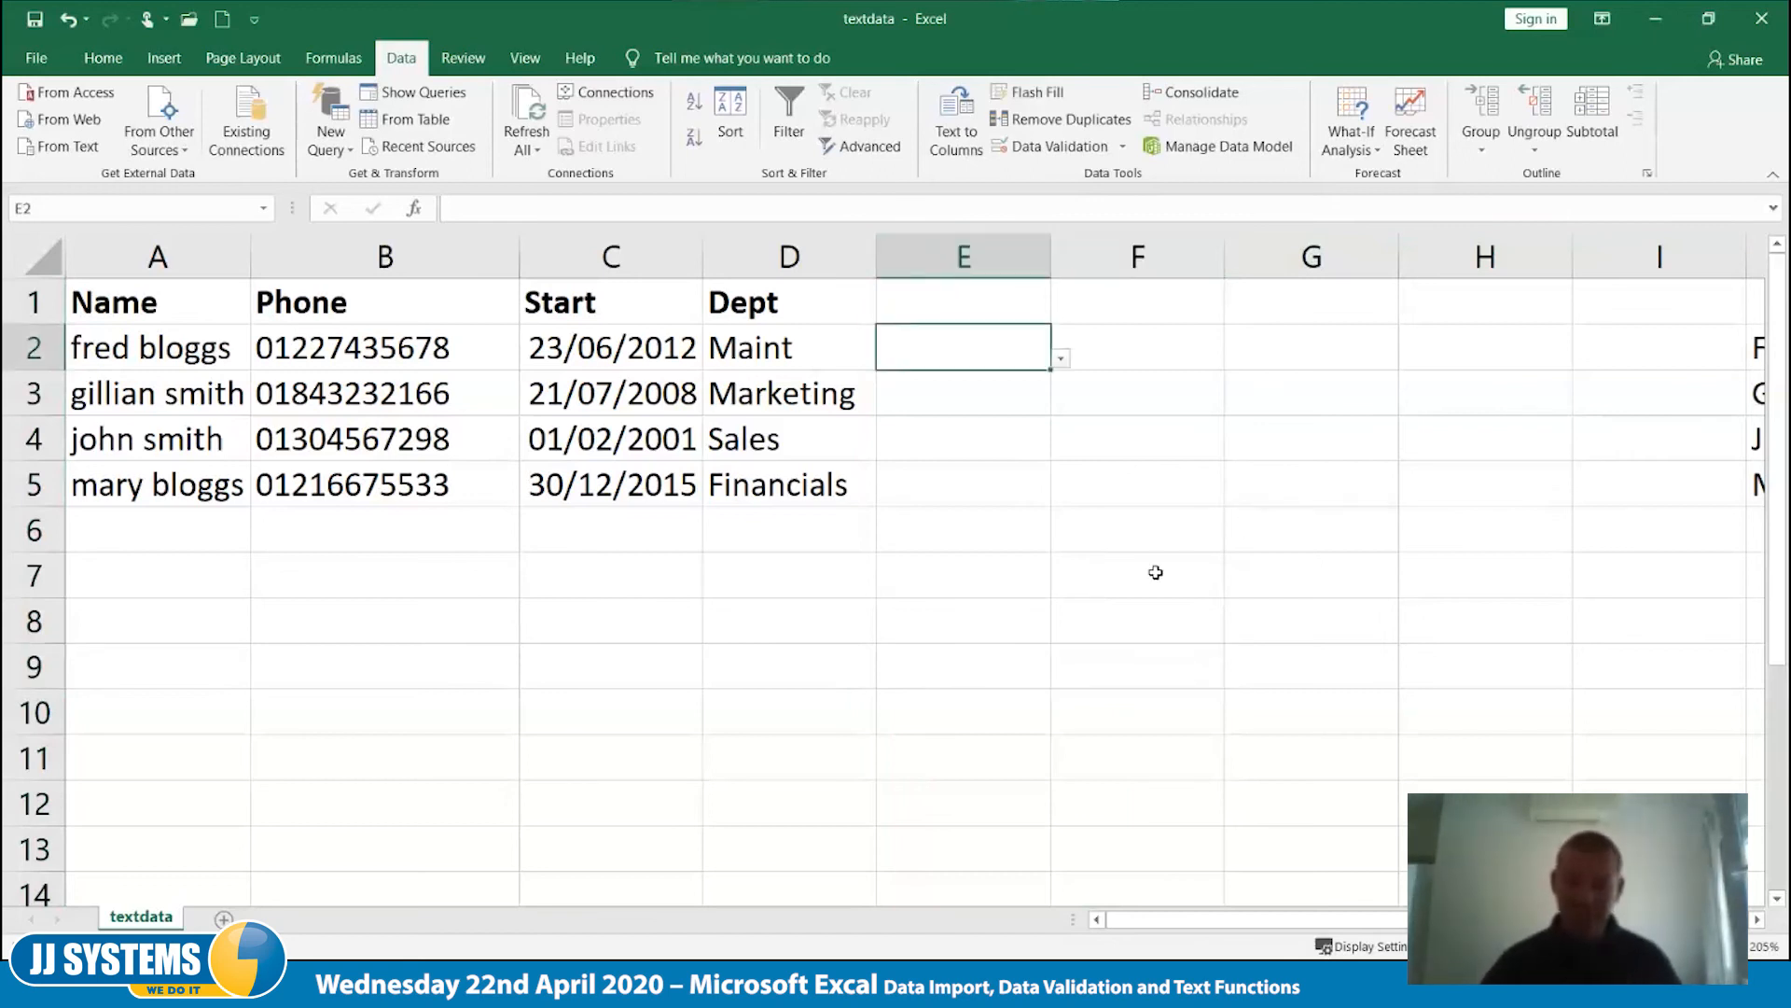
{"action": "left_click", "coordinate": [1114, 417]}
{"action": "left_click", "coordinate": [1013, 364]}
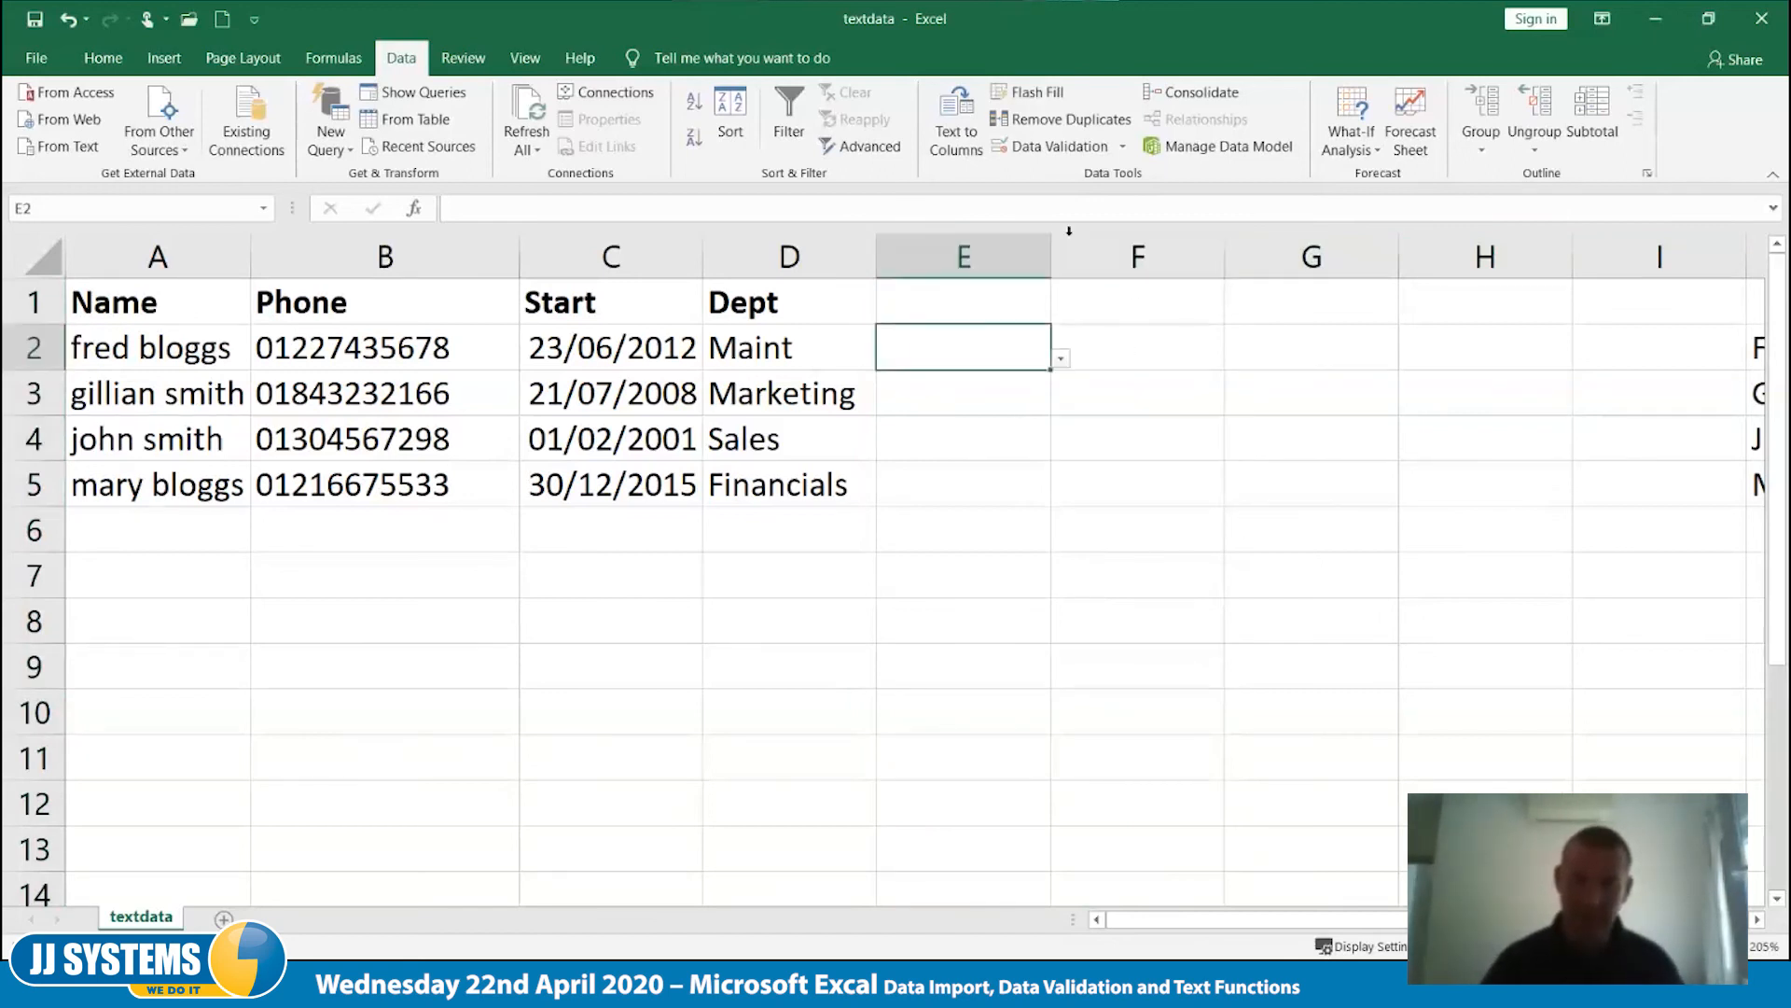
- Delete the blank column E and check the neighbouring empty cells in row 2 for leftover drop-down lists
{"action": "left_click", "coordinate": [999, 254]}
{"action": "right_click", "coordinate": [998, 254]}
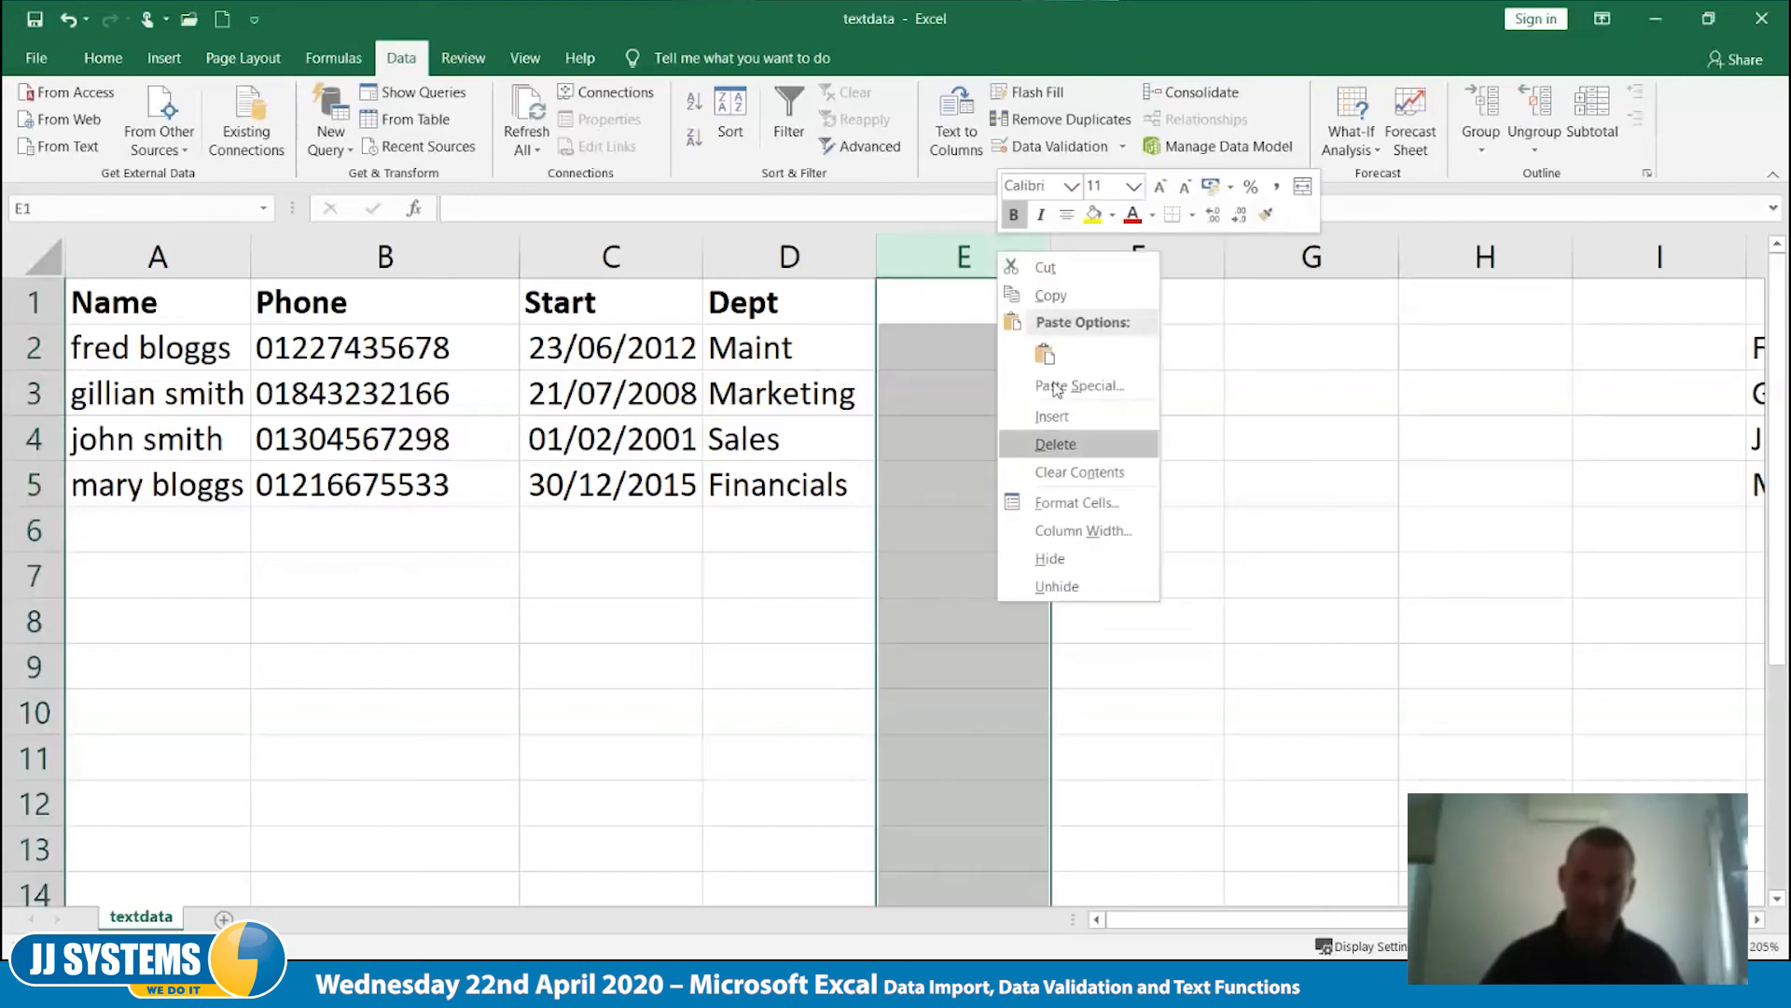
{"action": "left_click", "coordinate": [1056, 445]}
{"action": "left_click", "coordinate": [953, 362]}
{"action": "left_click_drag", "start_coordinate": [1052, 360], "coordinate": [1401, 360]}
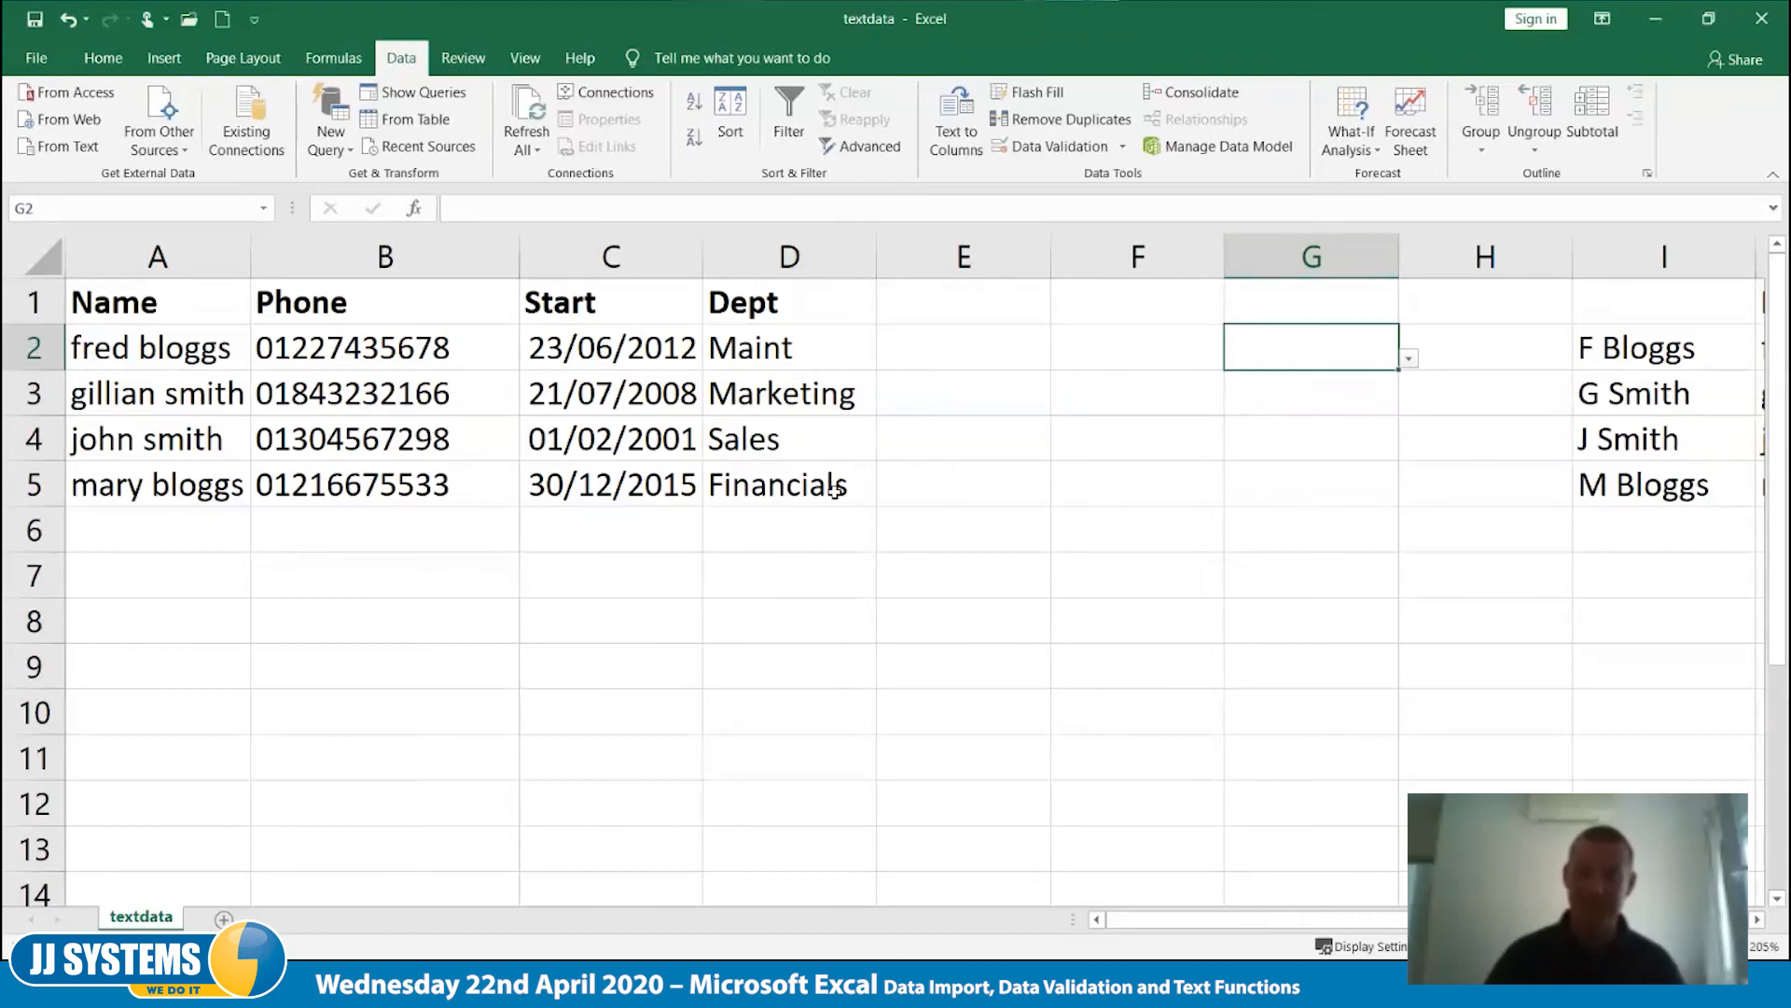
- Clear all data validation settings from the blank columns E to H, extending the change to every selected cell
{"action": "left_click_drag", "start_coordinate": [902, 251], "coordinate": [1461, 247]}
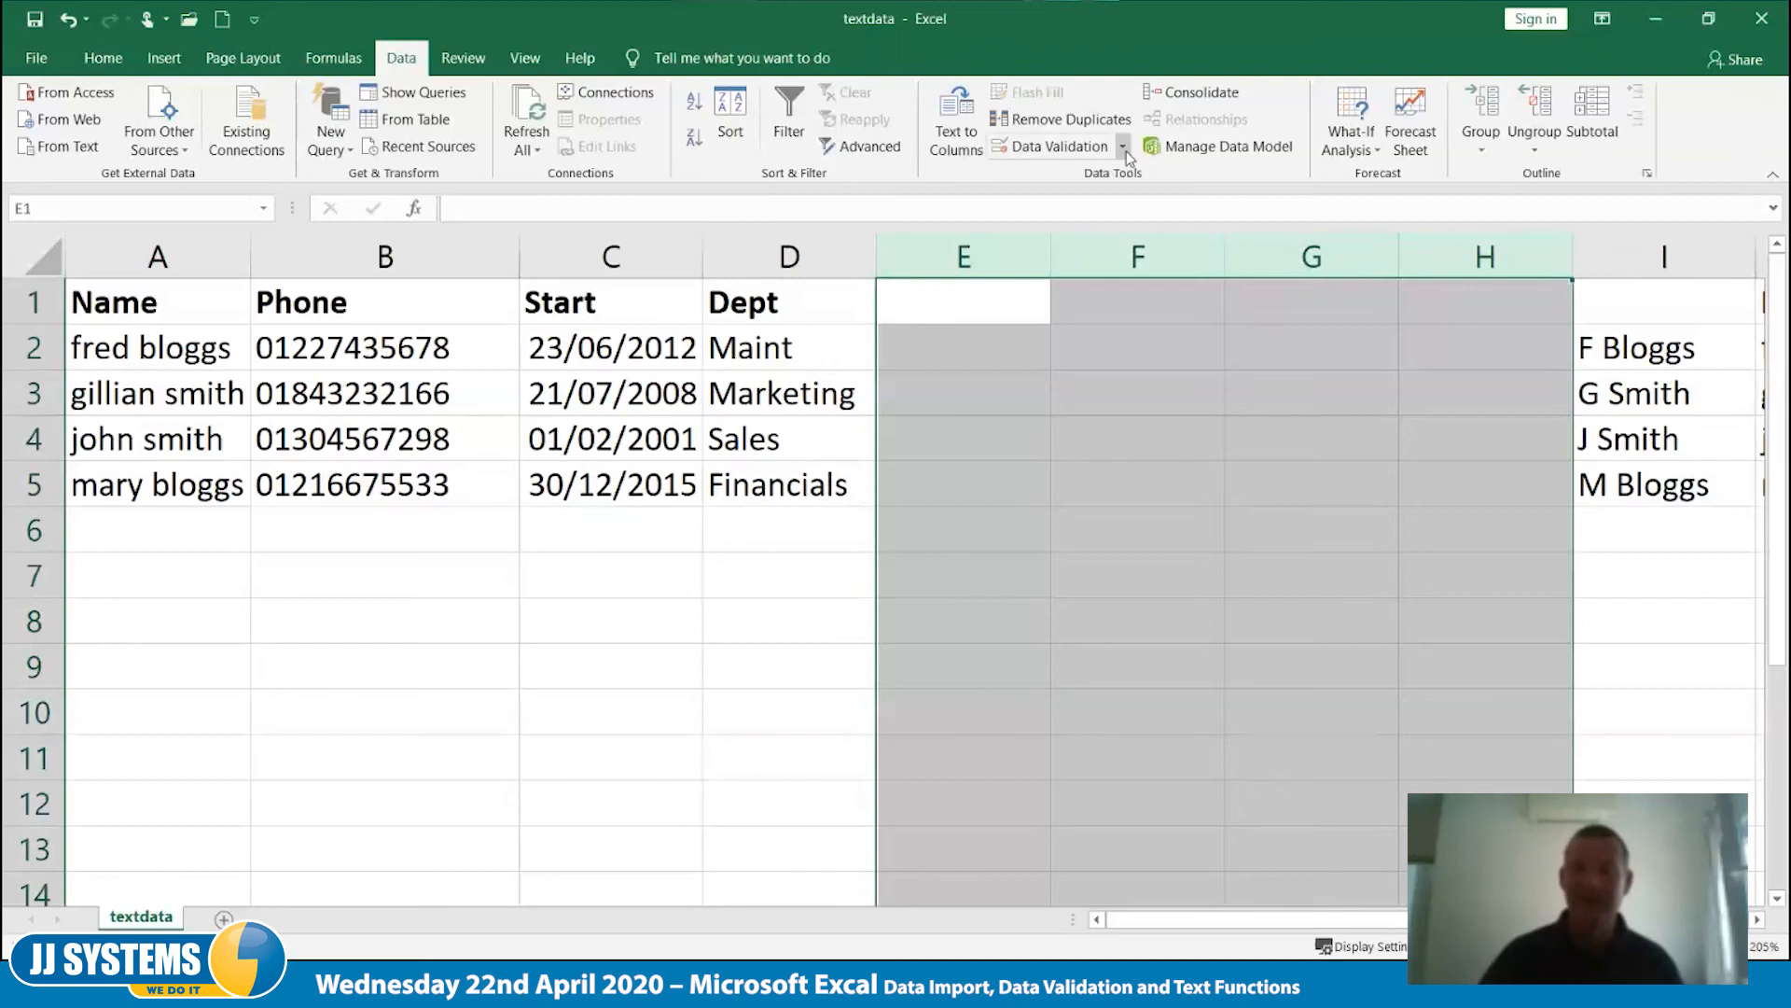
{"action": "left_click", "coordinate": [1063, 146]}
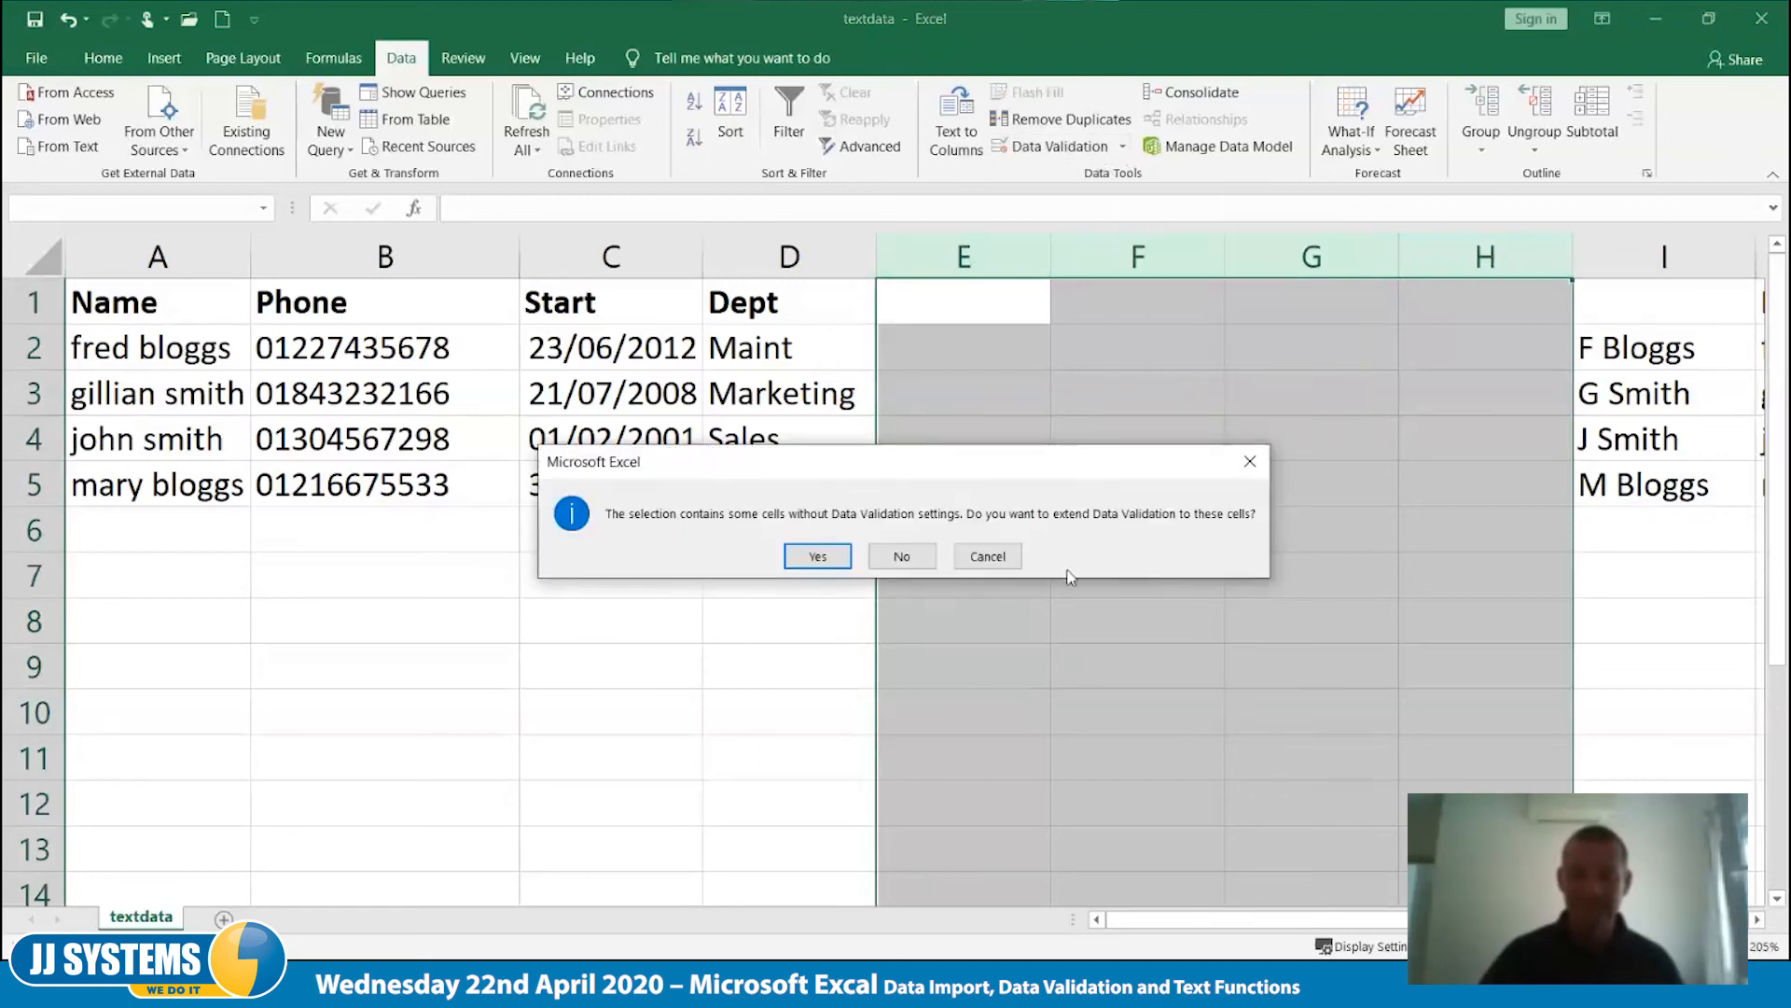
{"action": "left_click", "coordinate": [817, 556]}
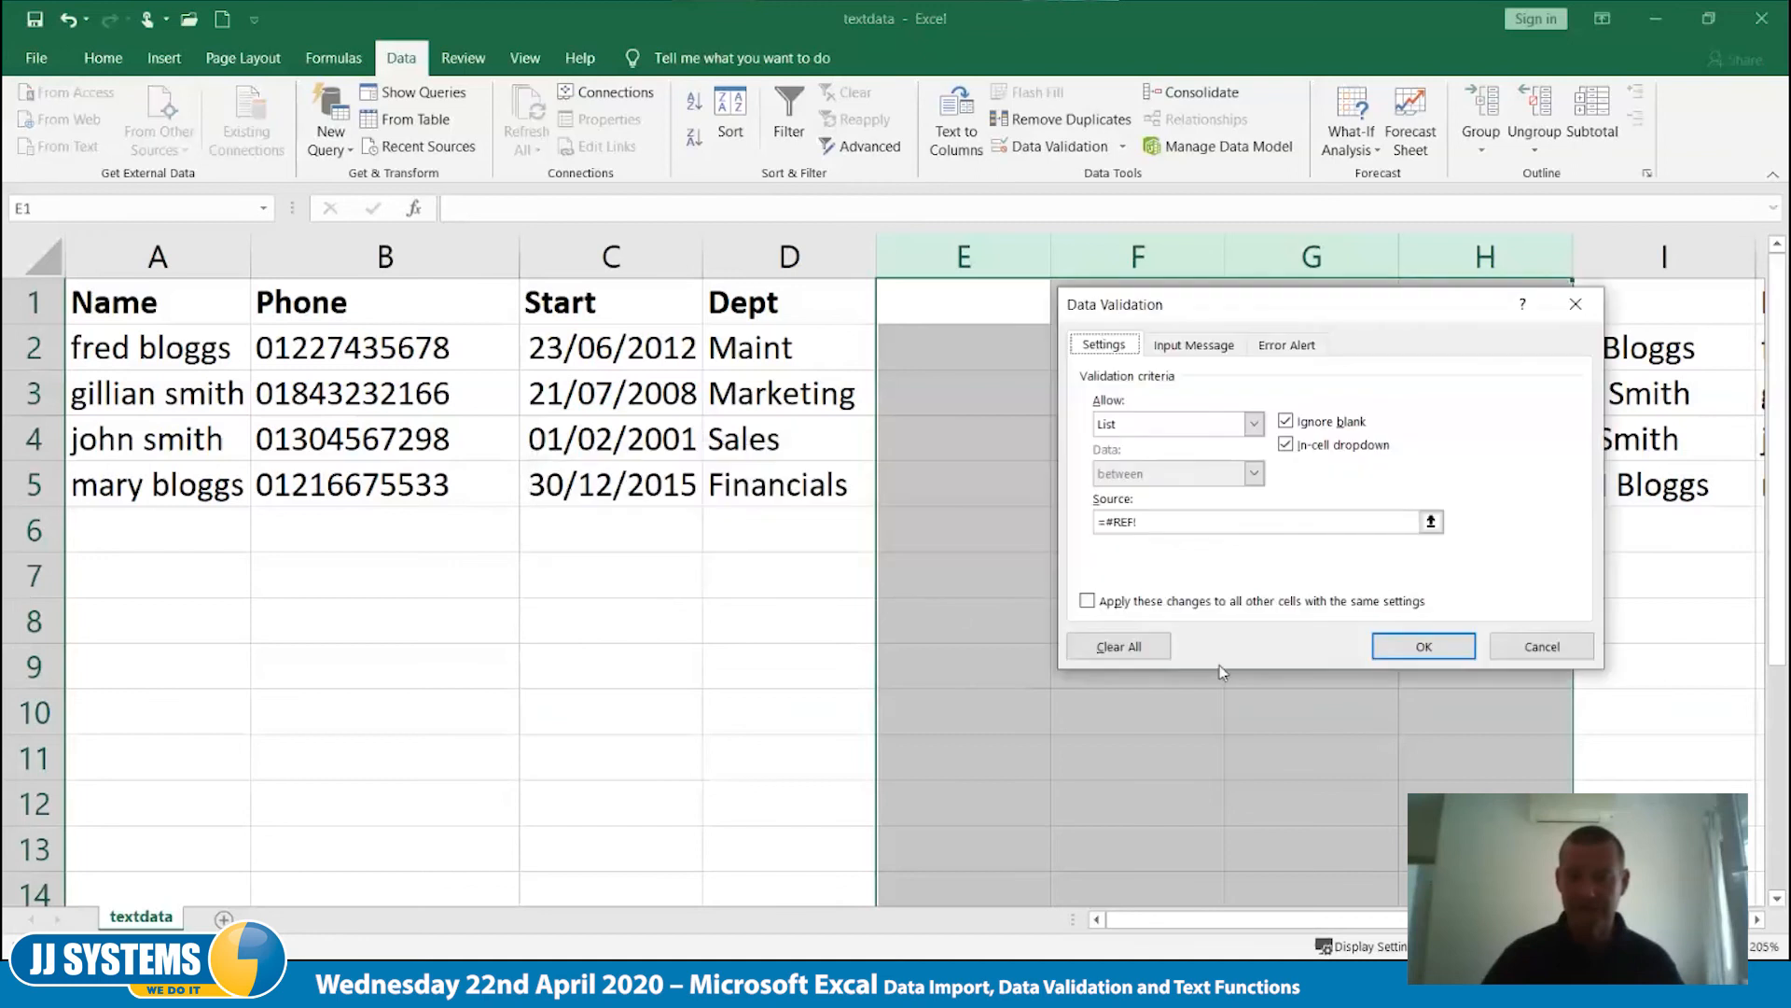
{"action": "left_click", "coordinate": [1119, 646]}
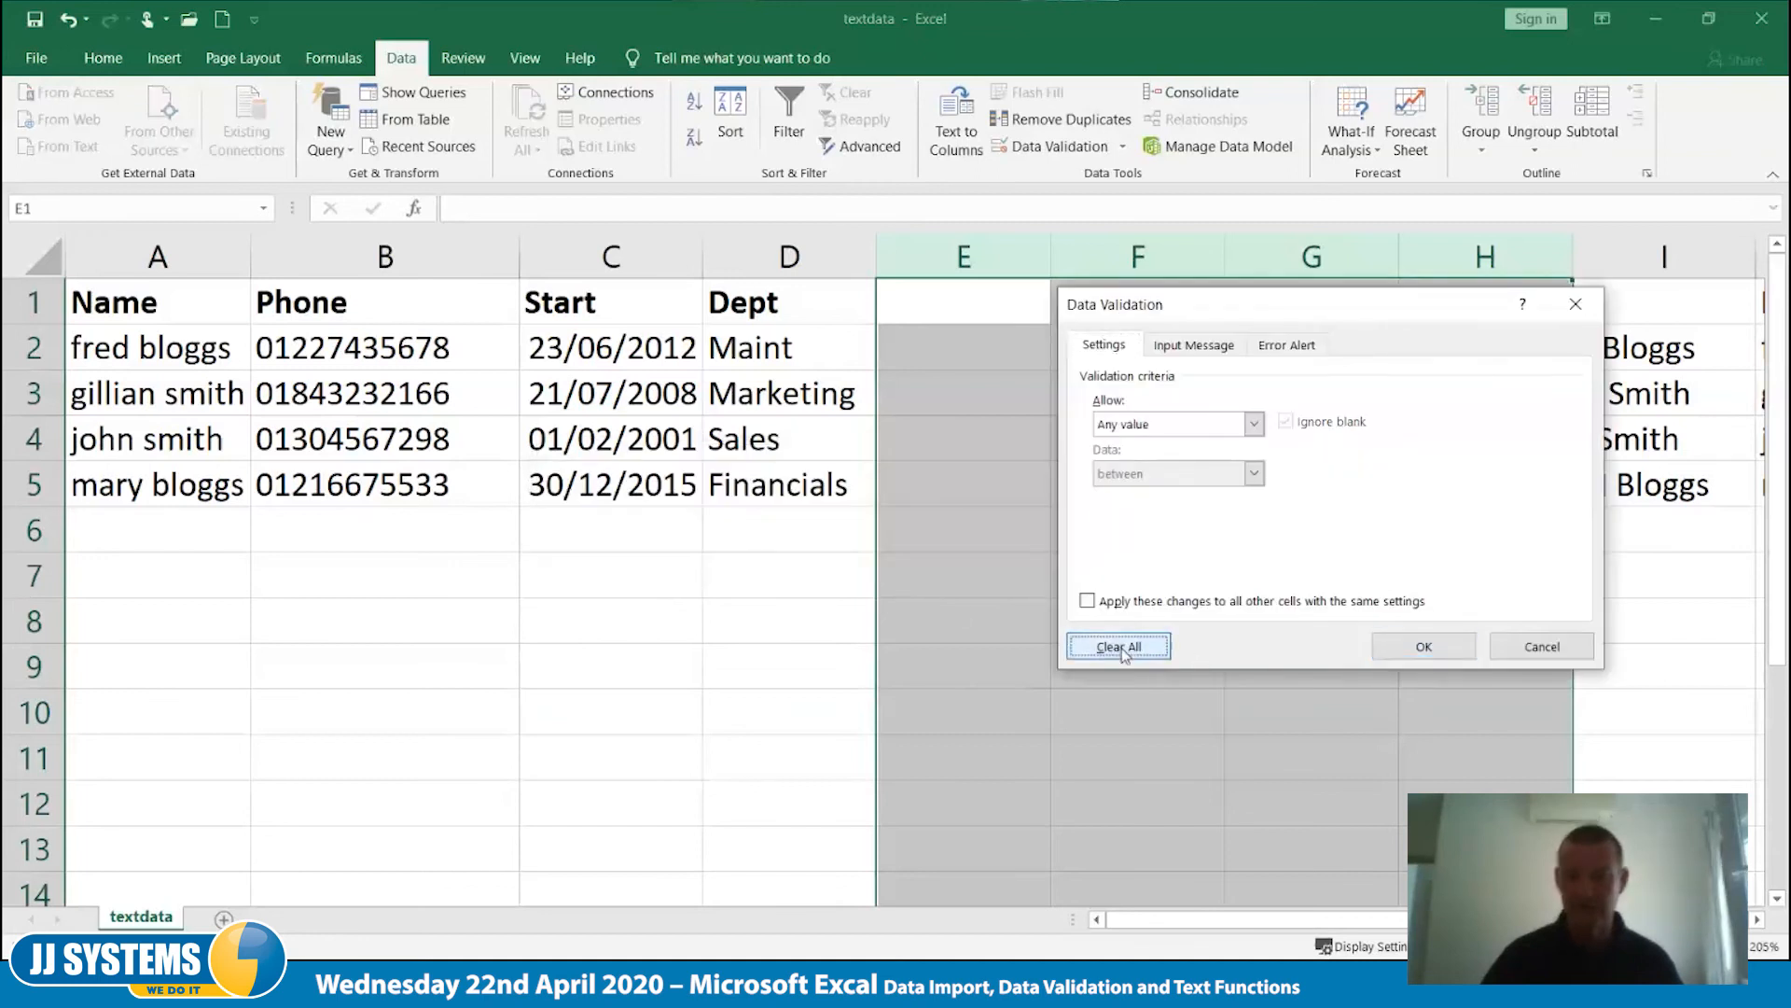
{"action": "left_click", "coordinate": [1418, 646]}
{"action": "left_click", "coordinate": [1211, 640]}
{"action": "left_click", "coordinate": [969, 350]}
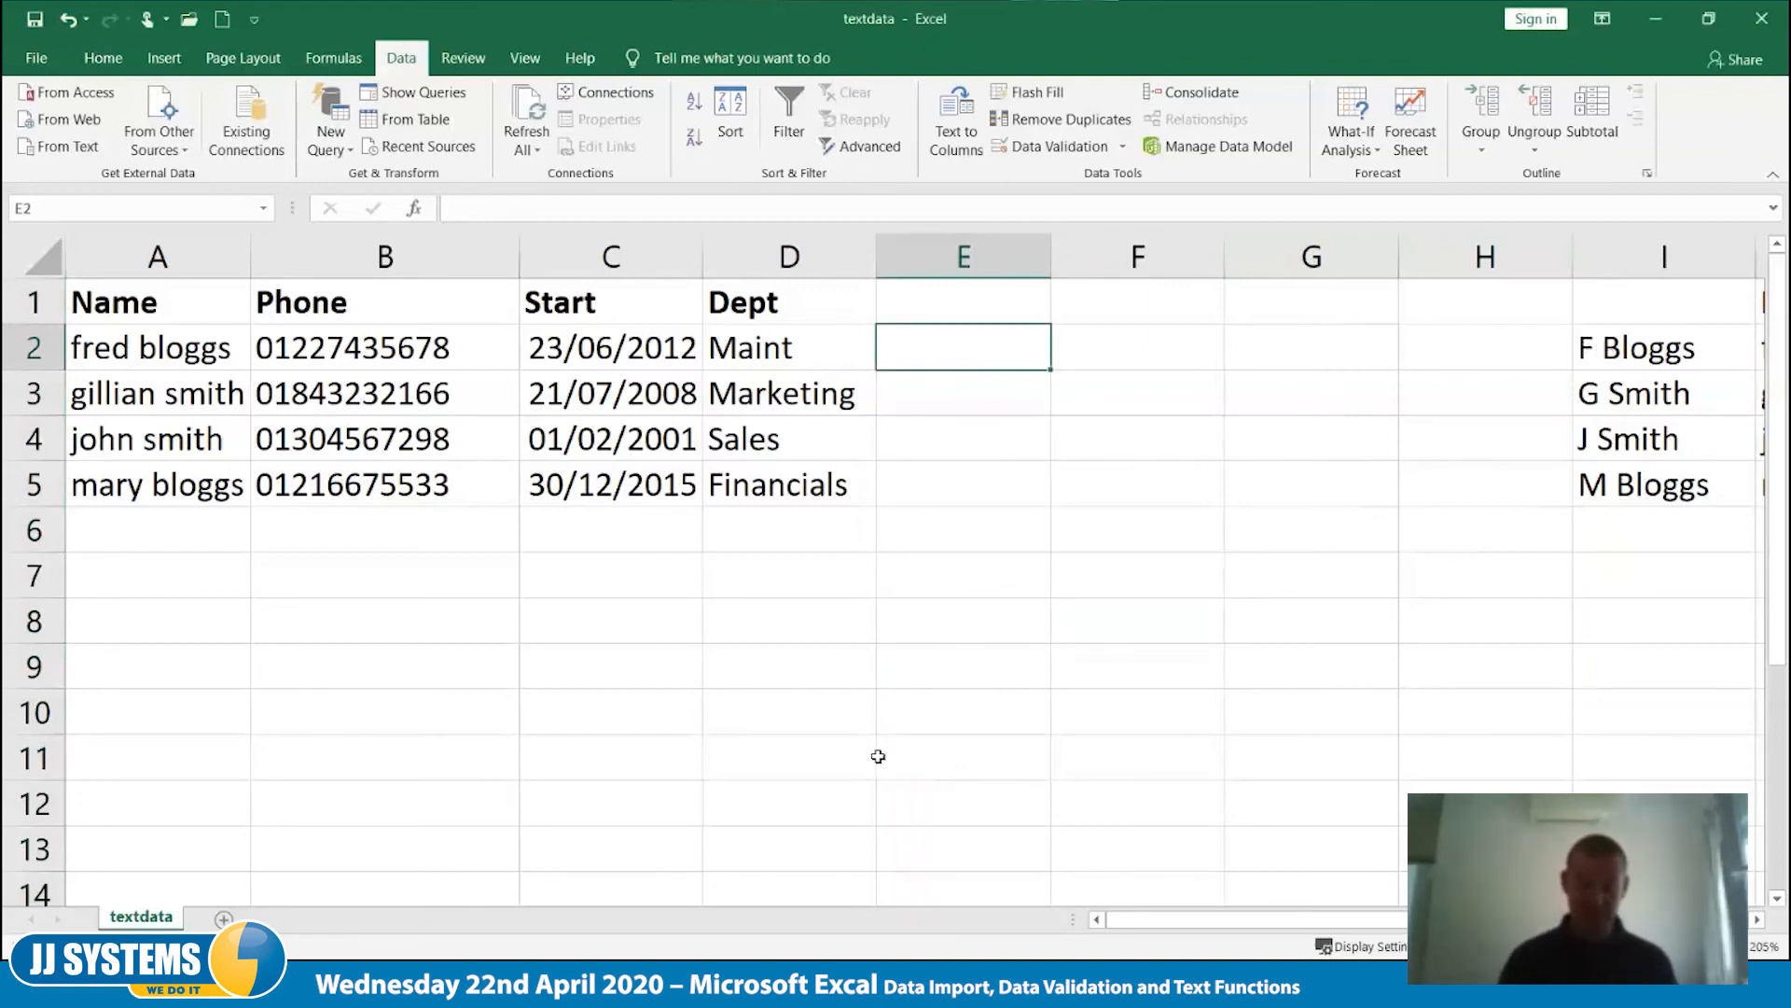
- Enter the first person's initial and surname in E2 and use Flash Fill to complete the column
{"action": "type", "text": "F Bloggs"}
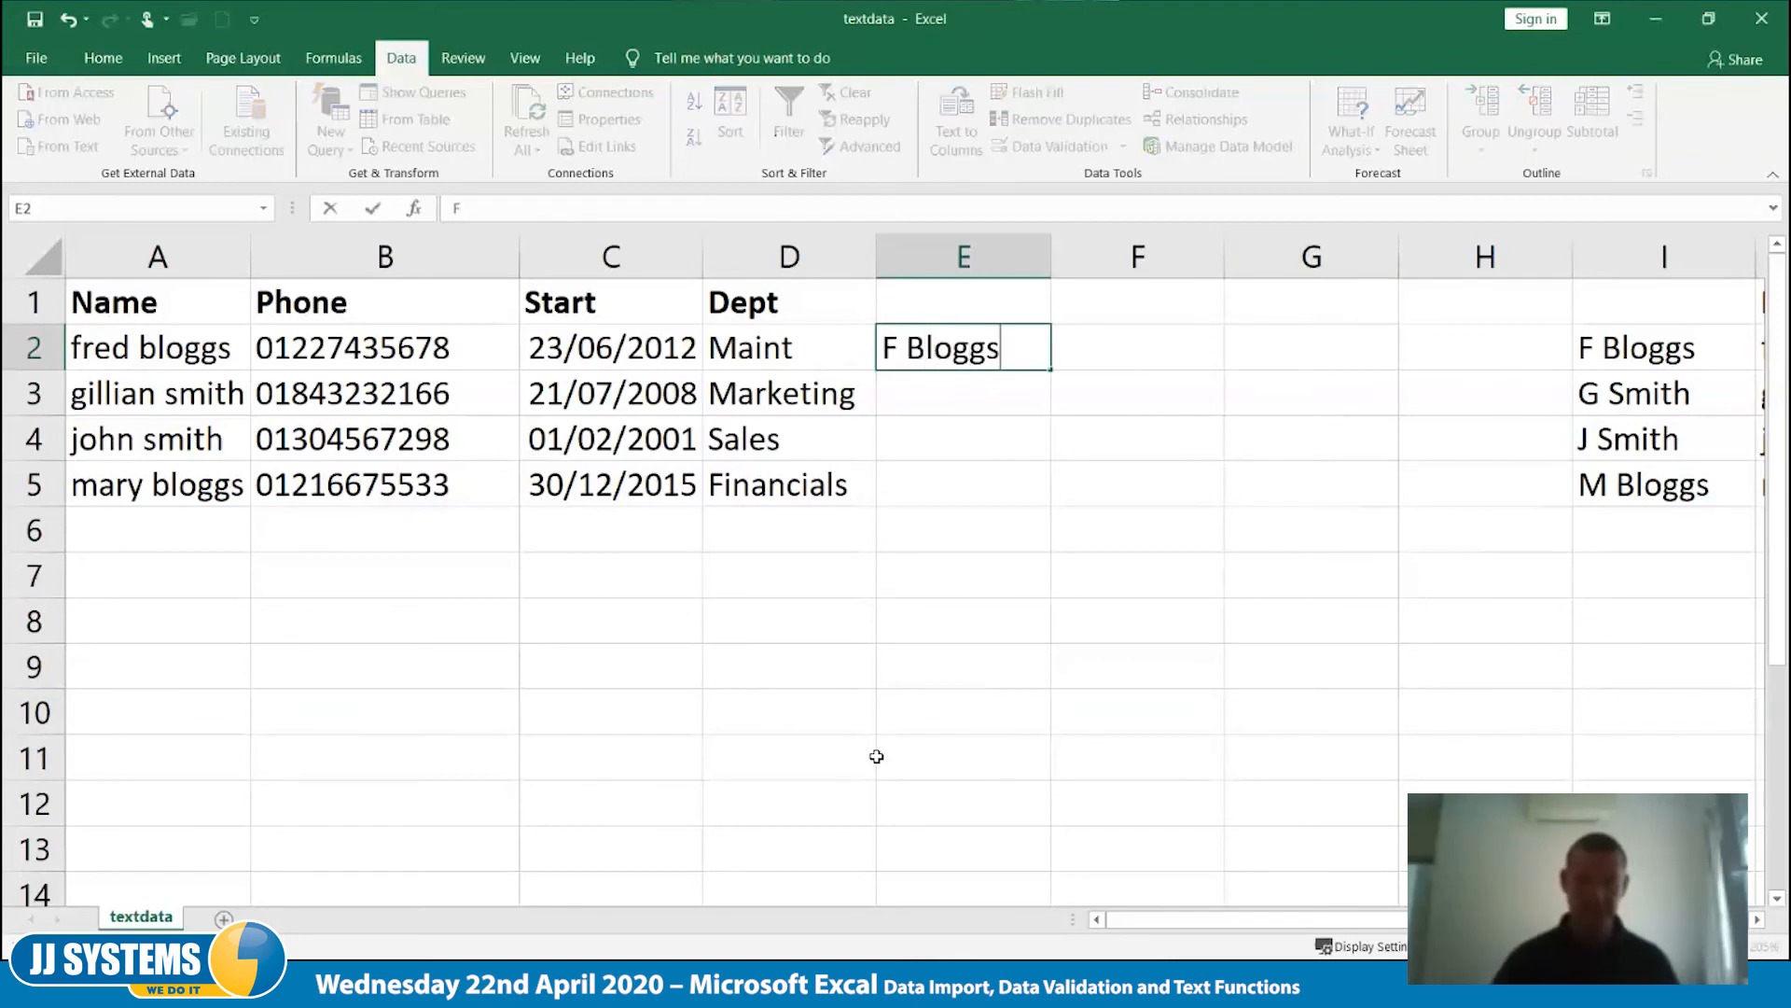
{"action": "key", "text": "Tab"}
{"action": "key", "text": "shift+Tab"}
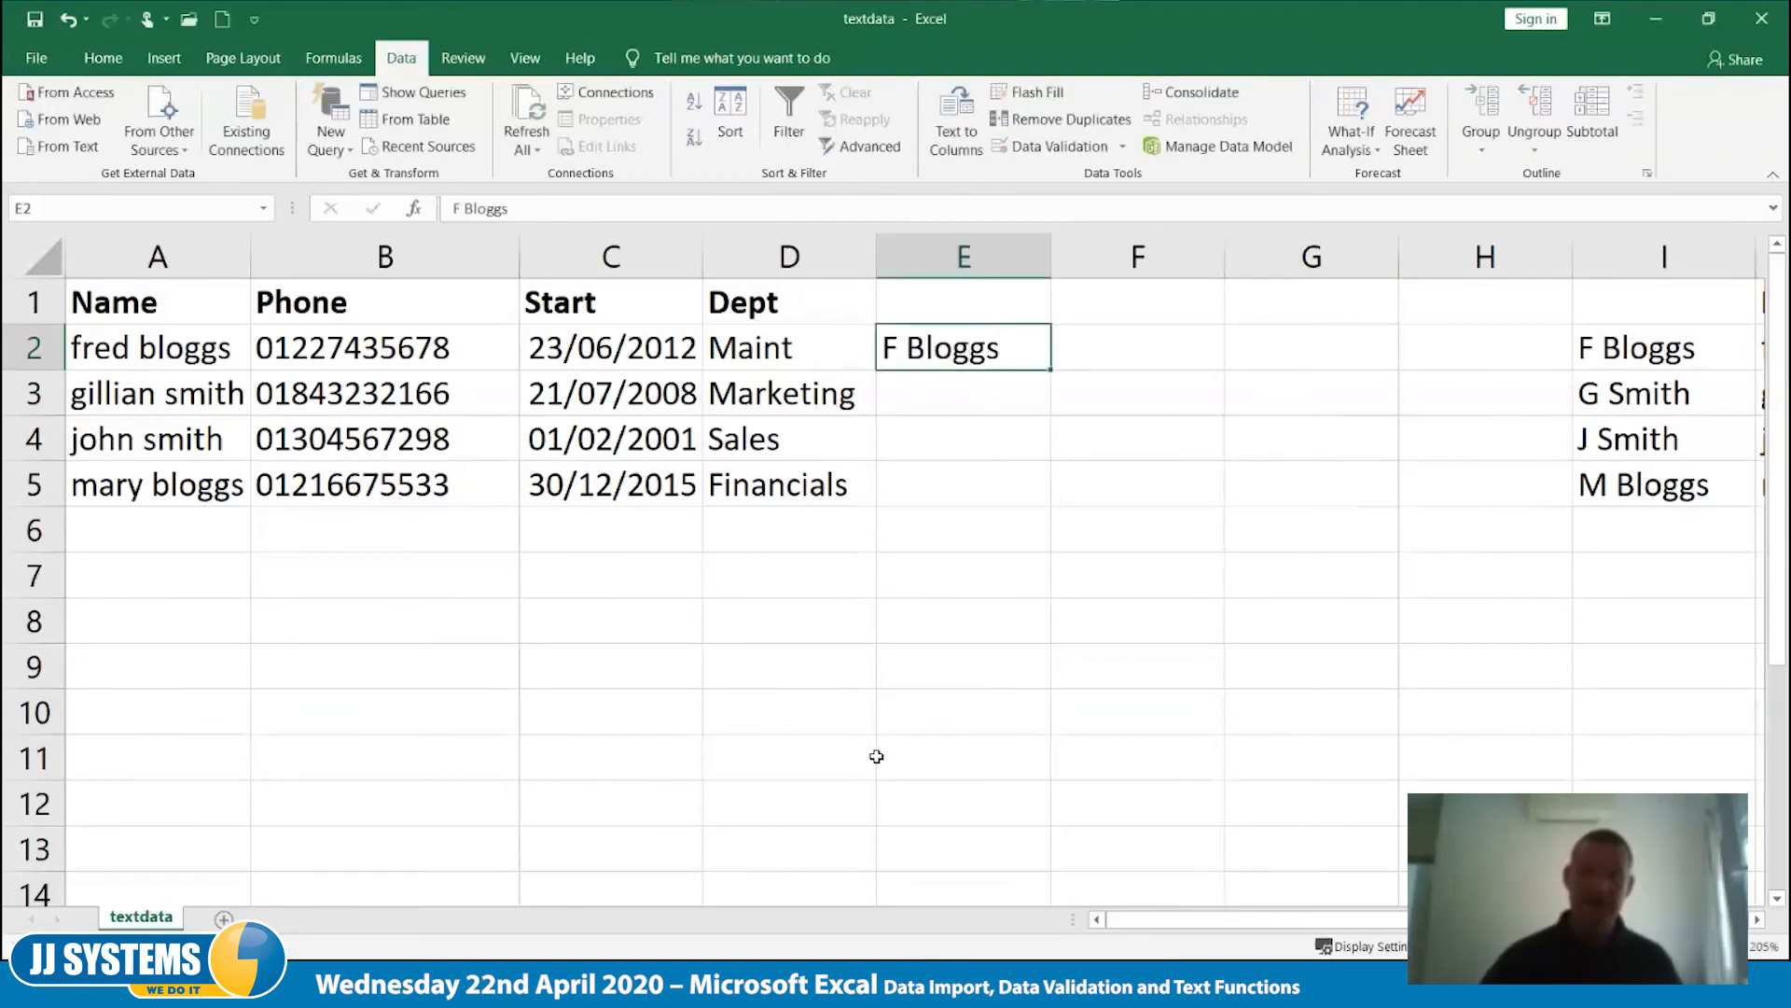
{"action": "left_click", "coordinate": [103, 58]}
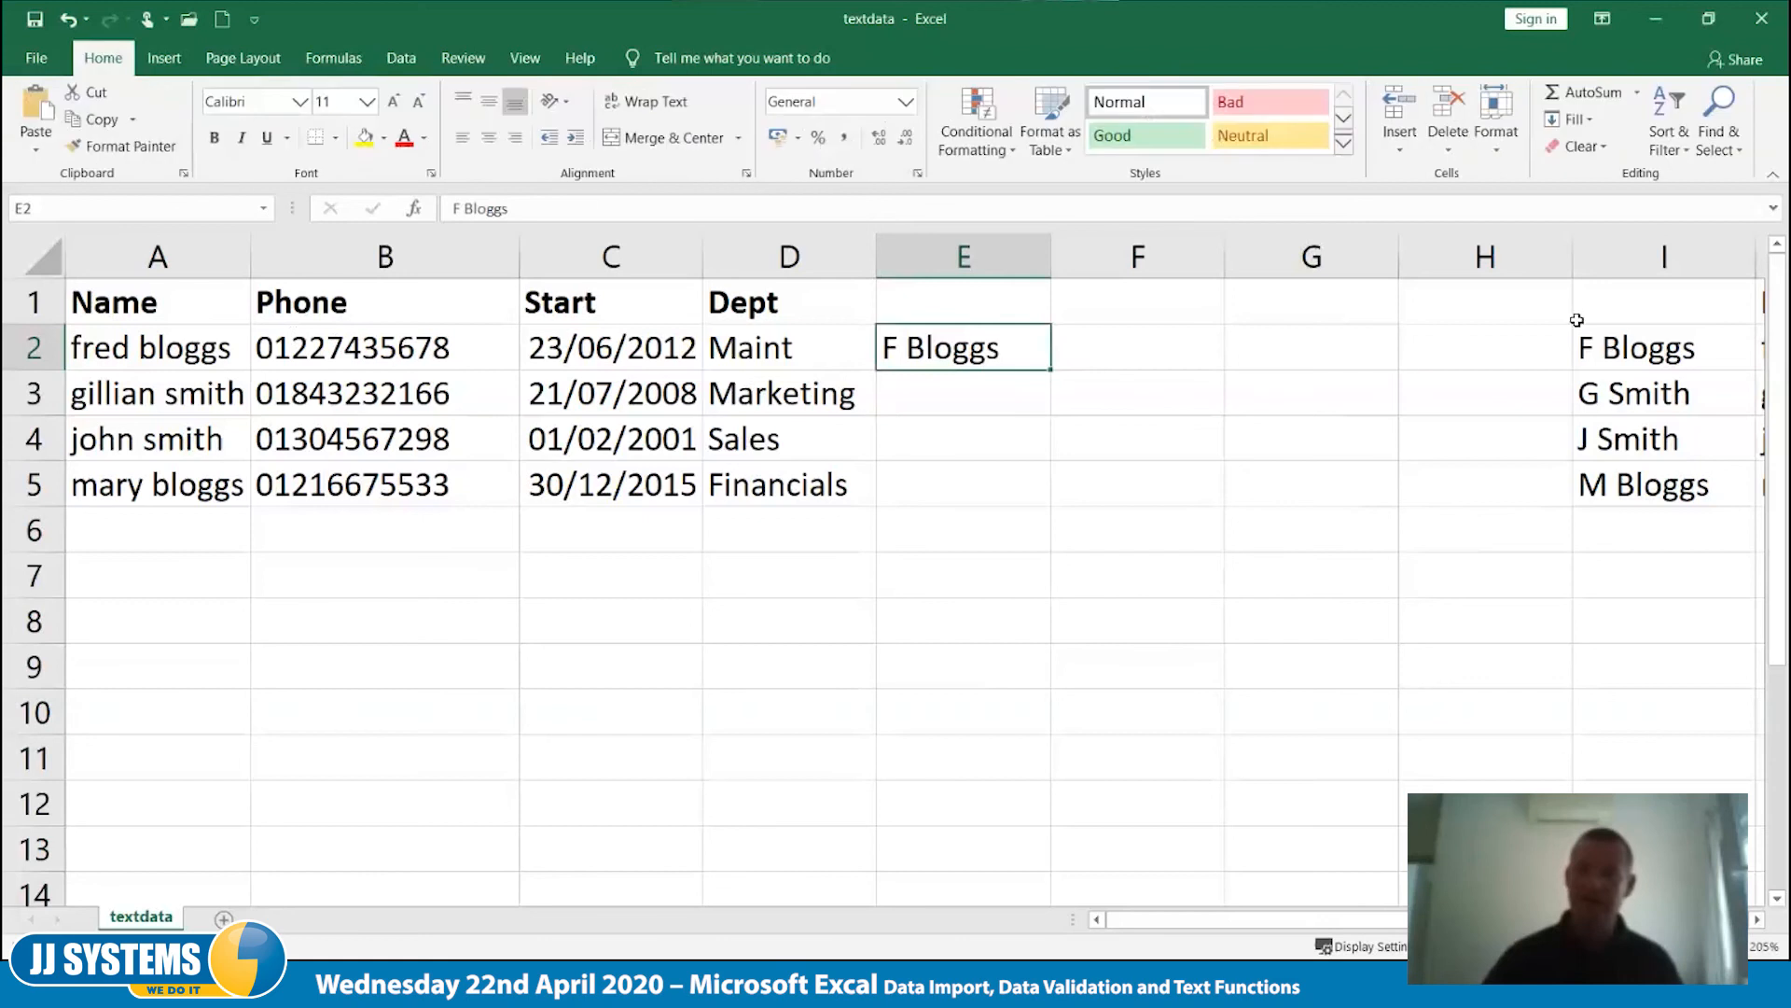
{"action": "left_click", "coordinate": [1590, 119]}
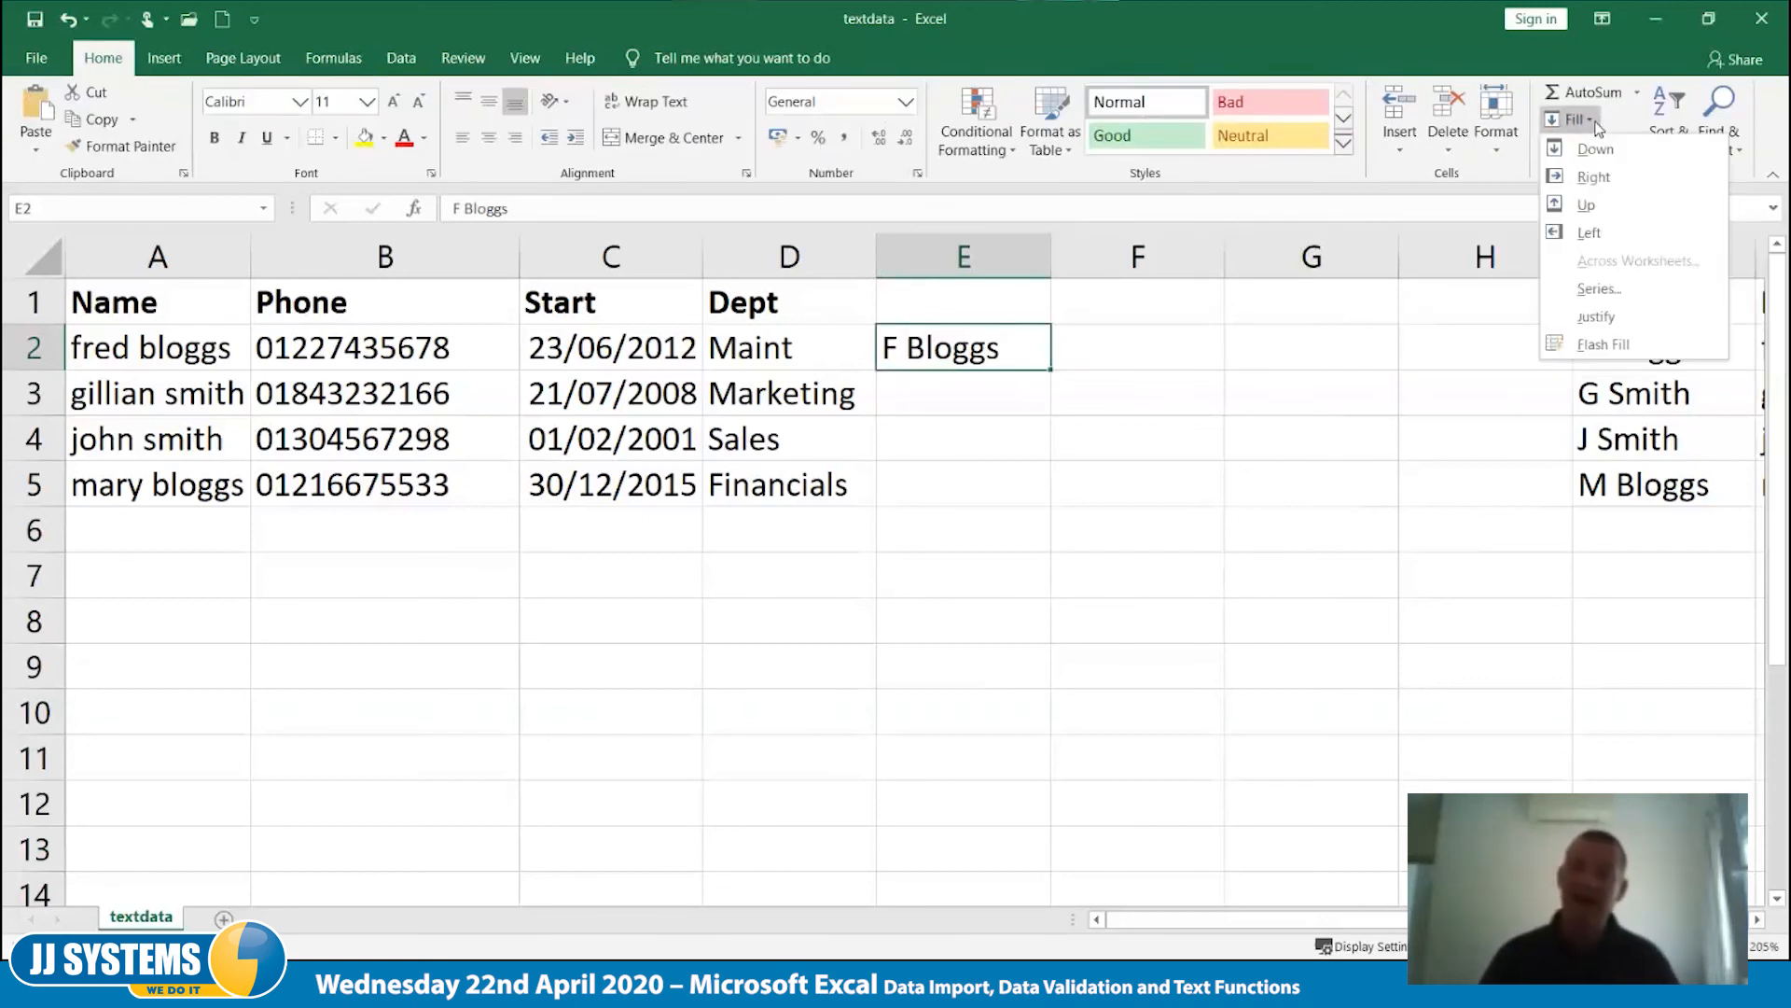
{"action": "left_click", "coordinate": [1596, 345]}
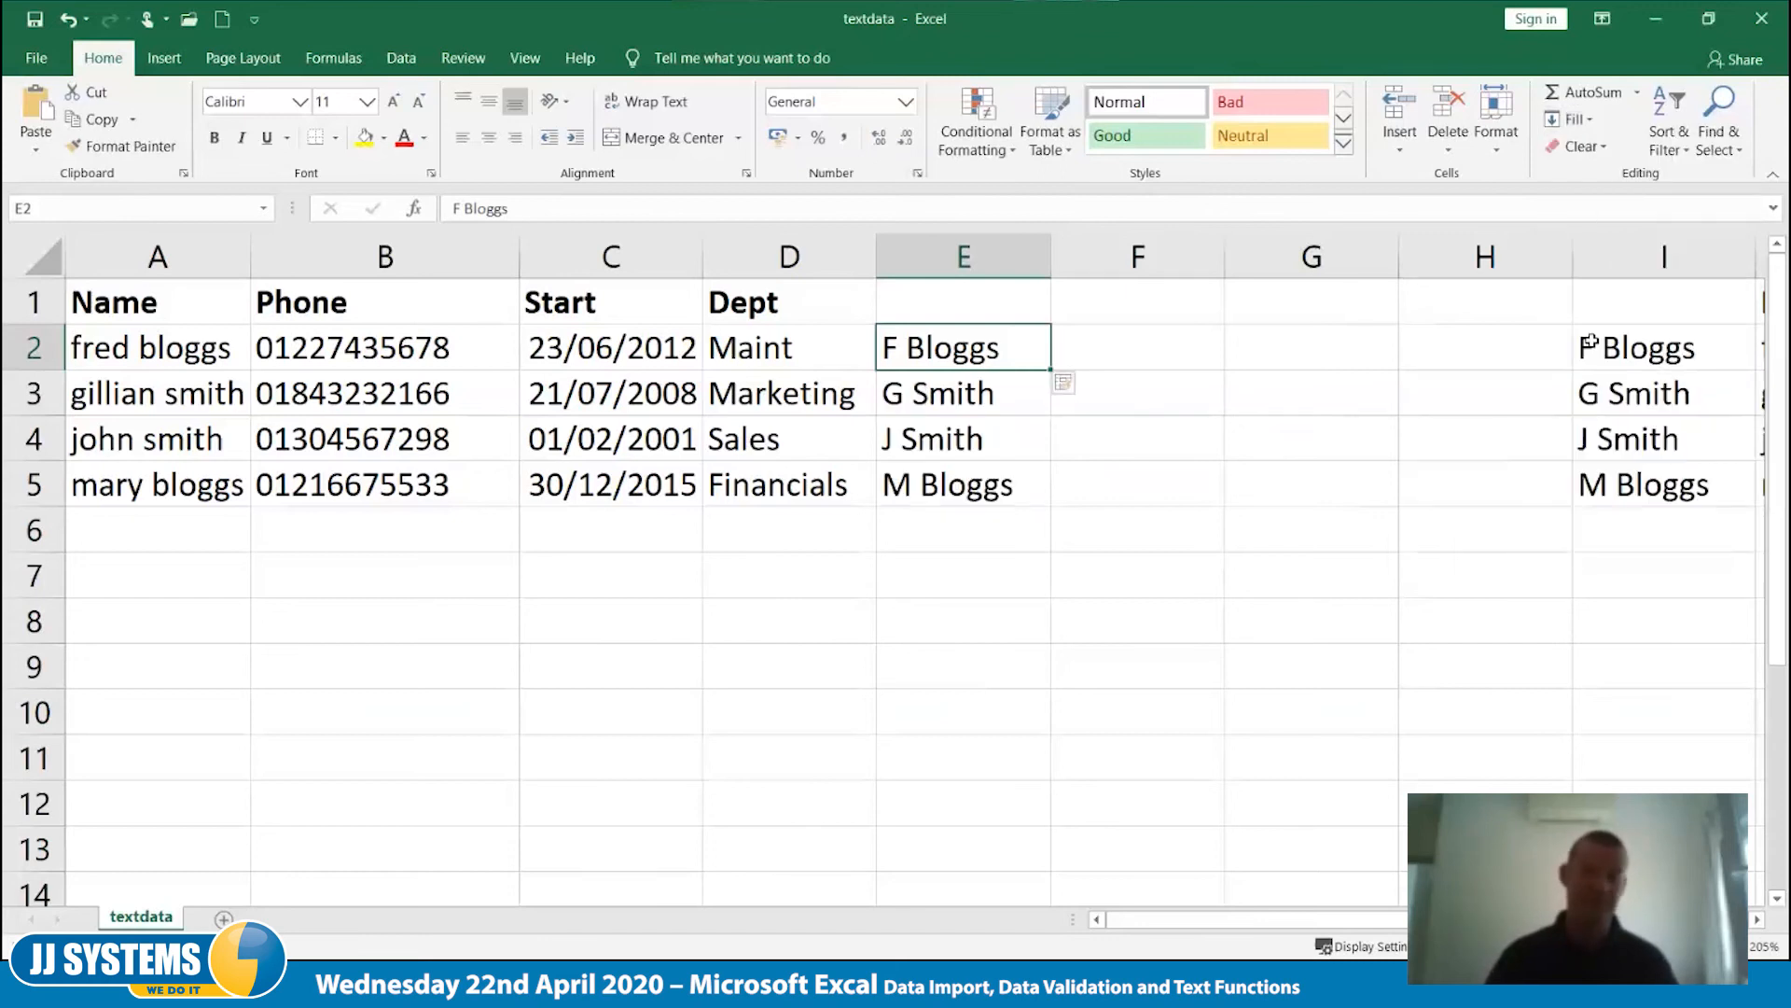
{"action": "left_click", "coordinate": [1096, 717]}
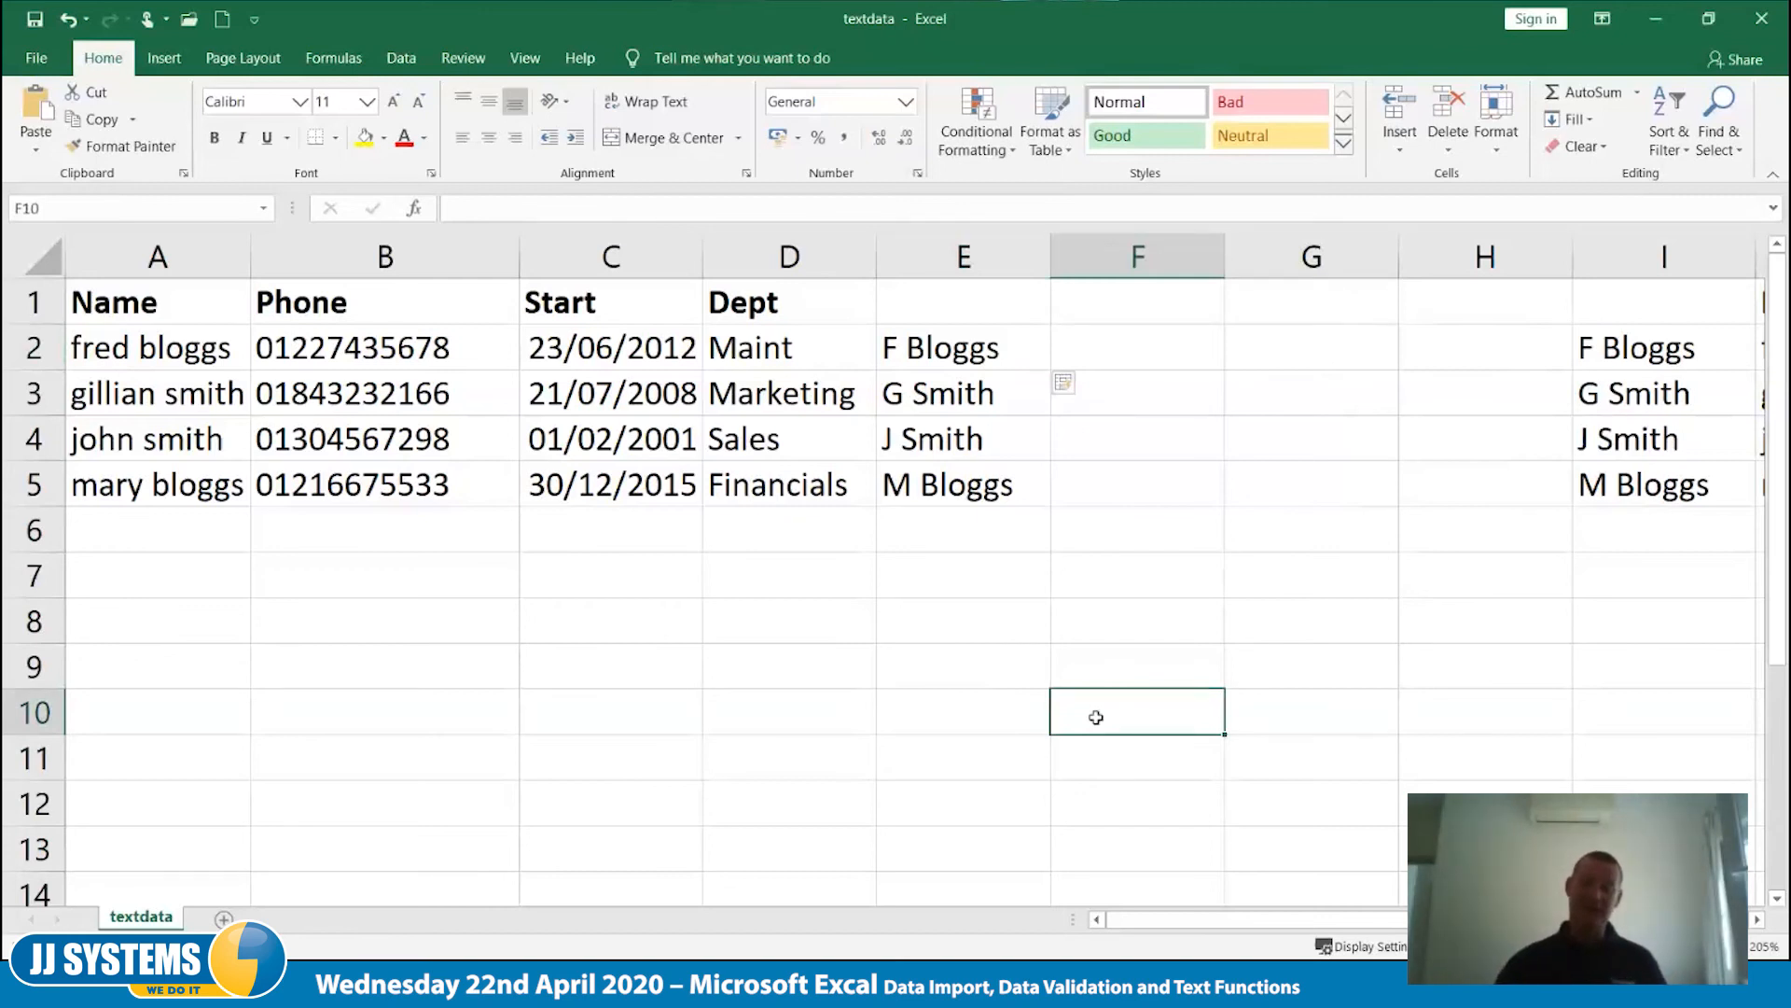
- Inspect the Flash Fill results from E5 up to E2 to see whether they hold formulas or plain text
{"action": "double_click", "coordinate": [969, 493]}
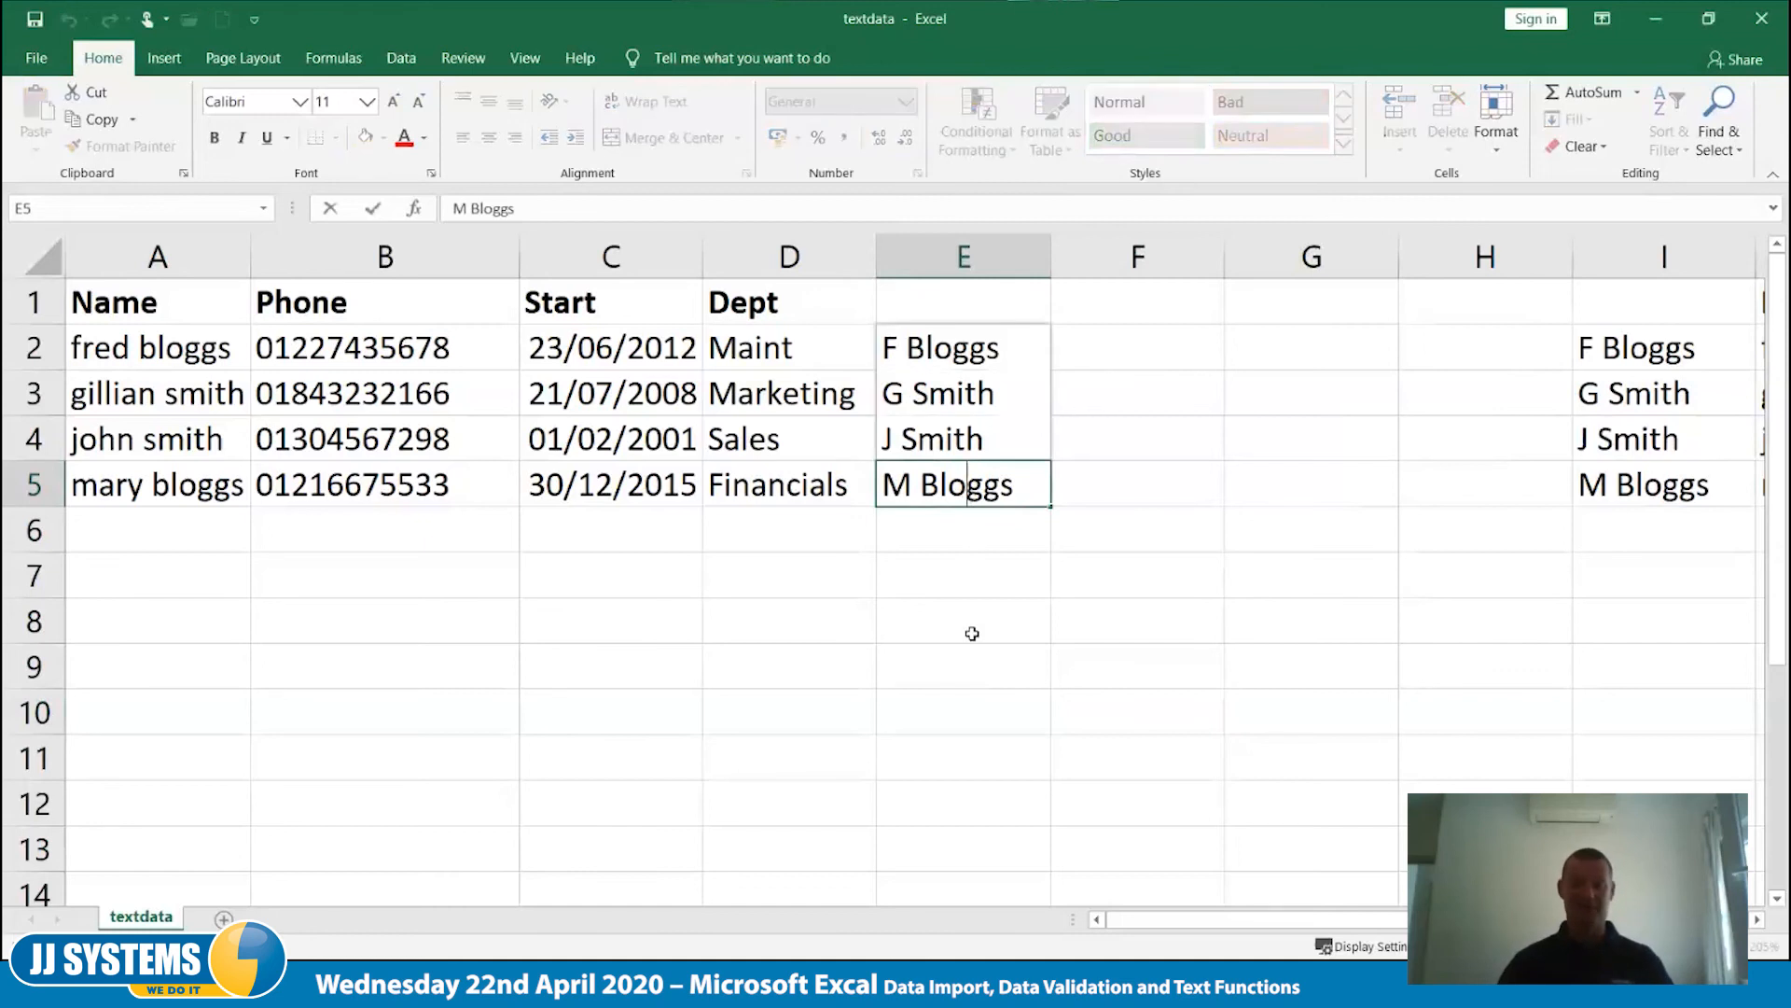
{"action": "key", "text": "Escape"}
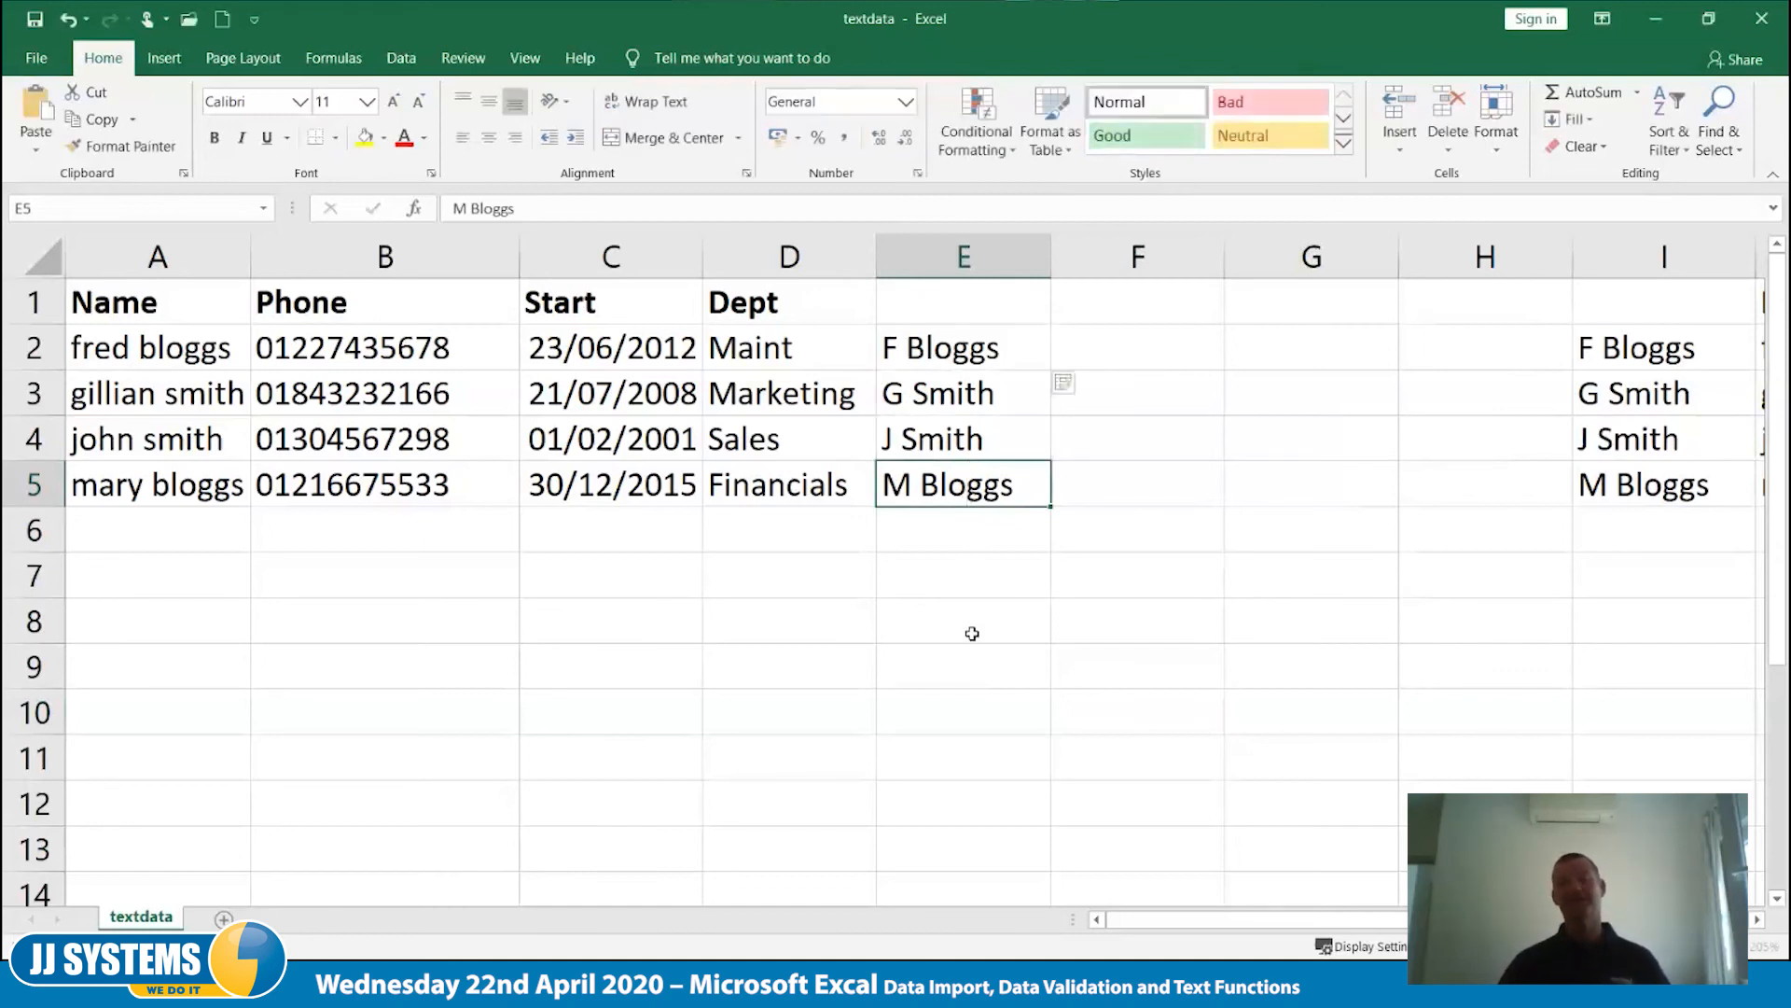
{"action": "key", "text": "Up"}
{"action": "key", "text": "Up"}
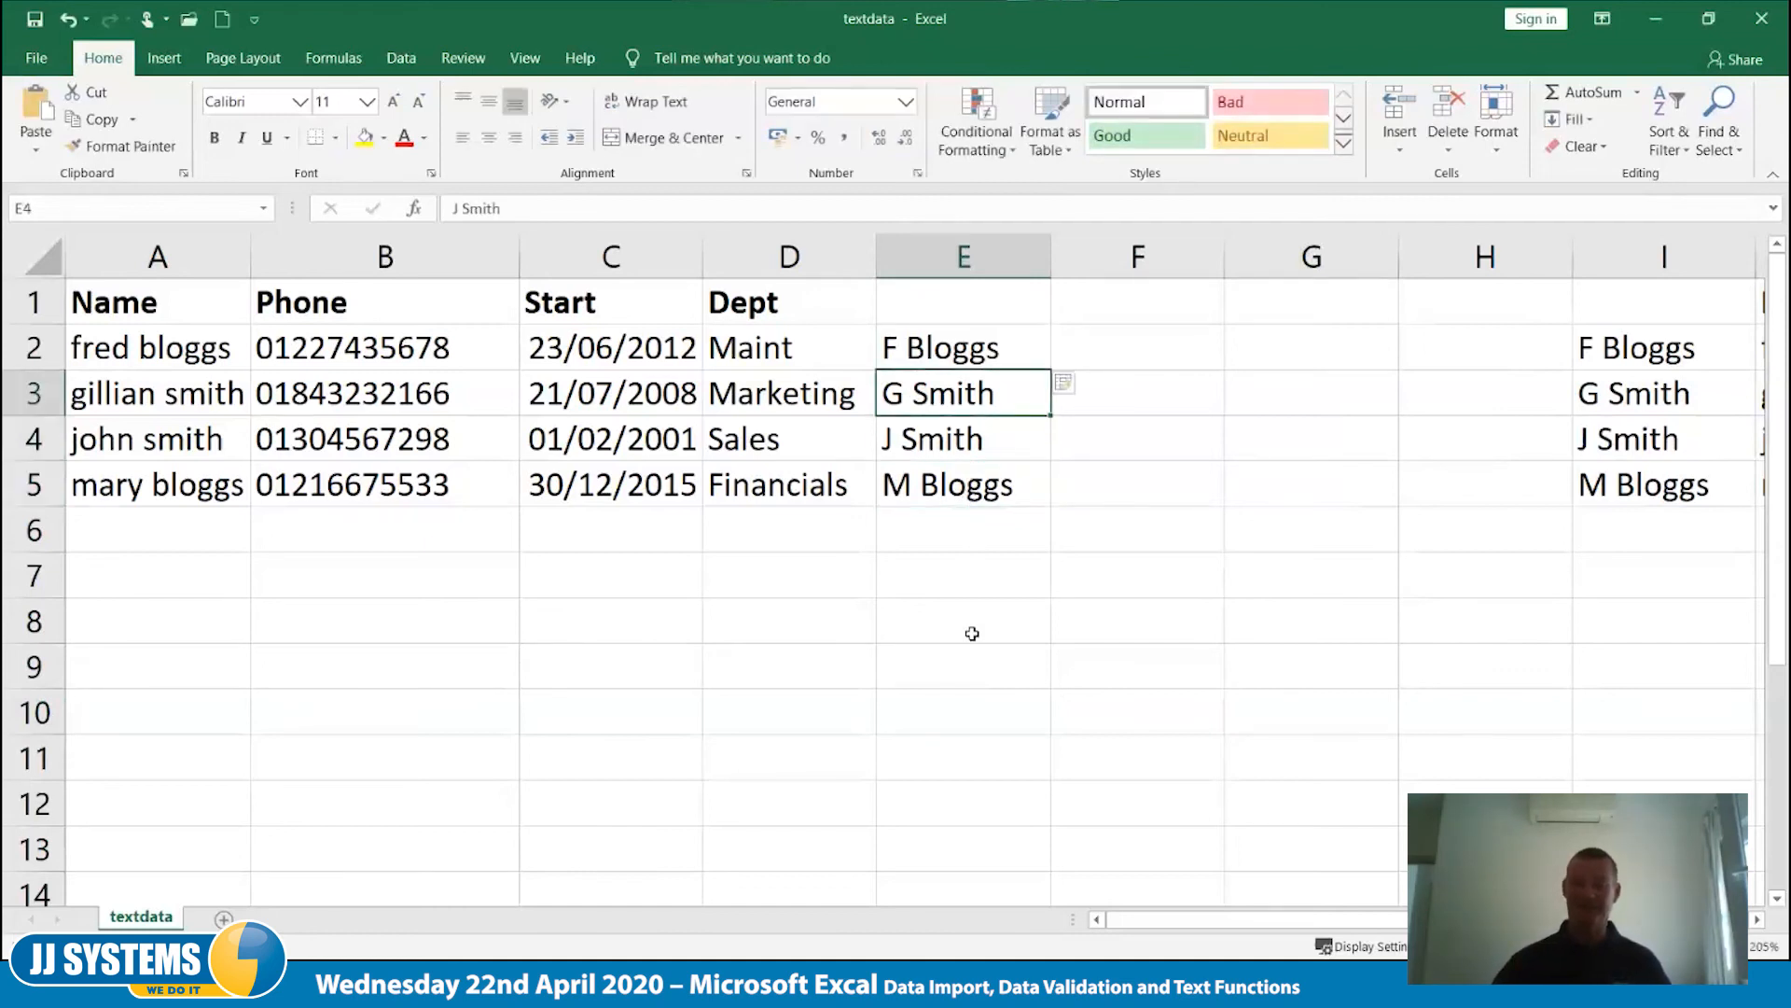
{"action": "key", "text": "Up"}
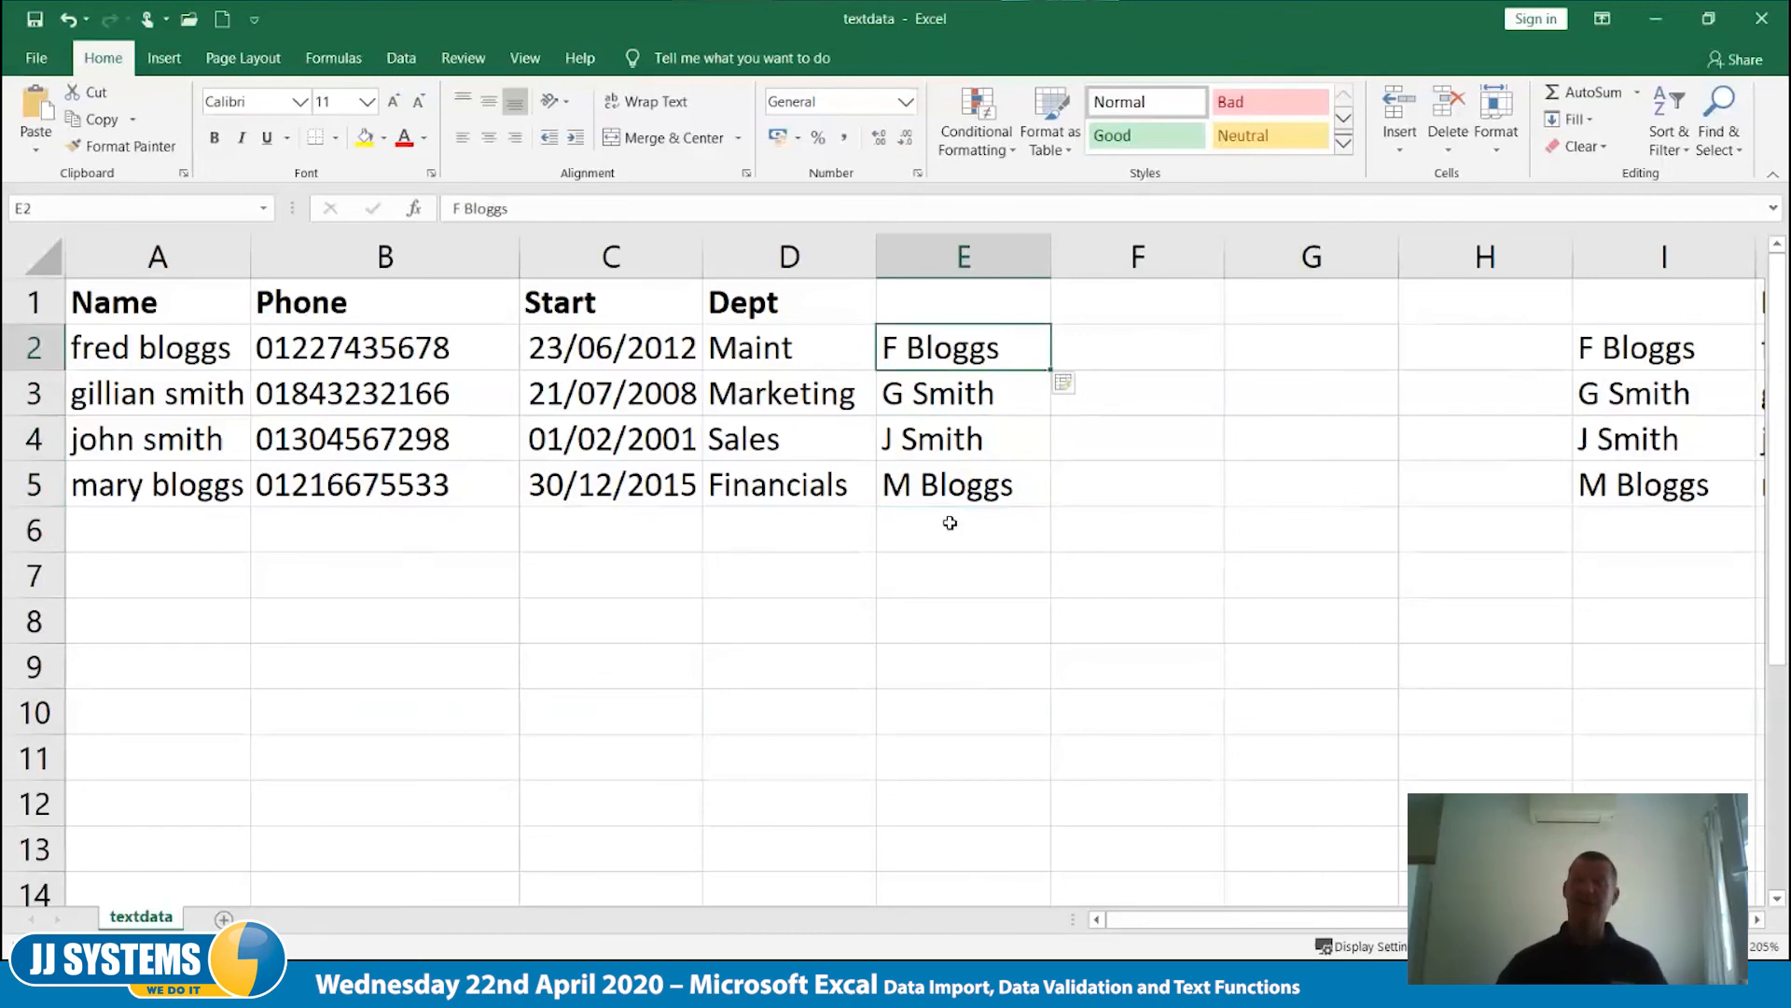
- Delete the two blank columns F and G
{"action": "left_click", "coordinate": [985, 627]}
{"action": "right_click", "coordinate": [985, 642]}
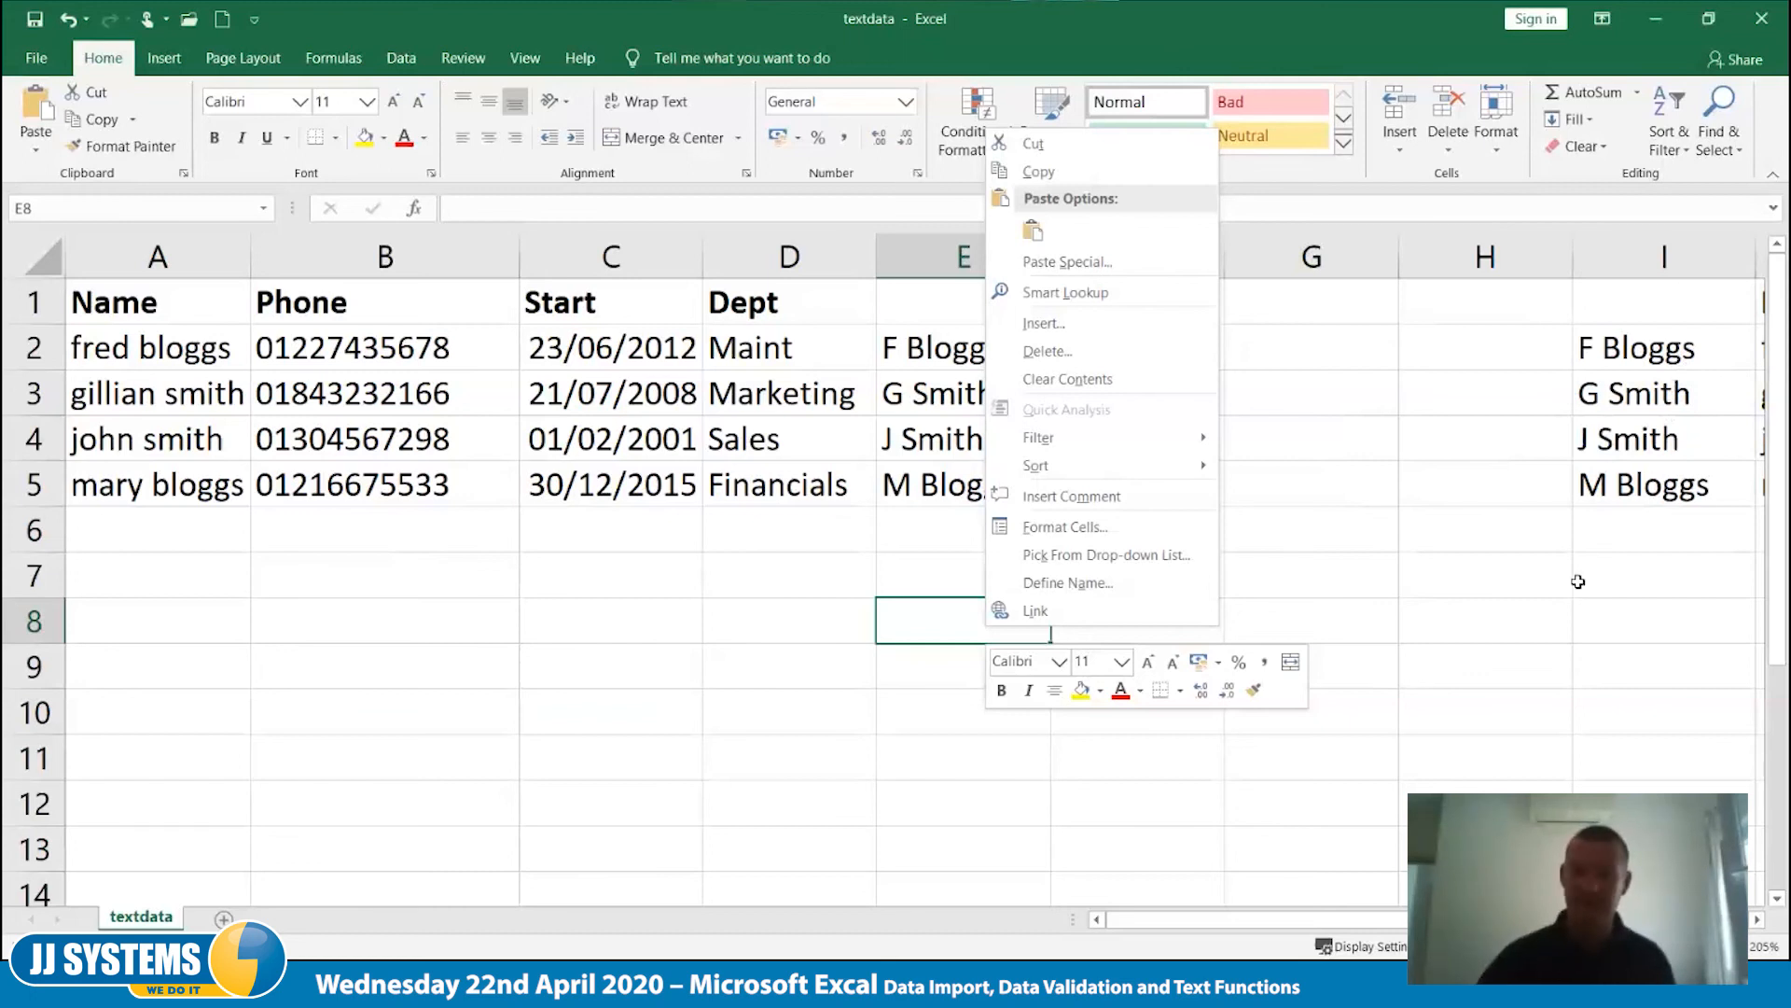
{"action": "key", "text": "Escape"}
{"action": "left_click_drag", "start_coordinate": [1179, 250], "coordinate": [1365, 244]}
{"action": "right_click", "coordinate": [1362, 250]}
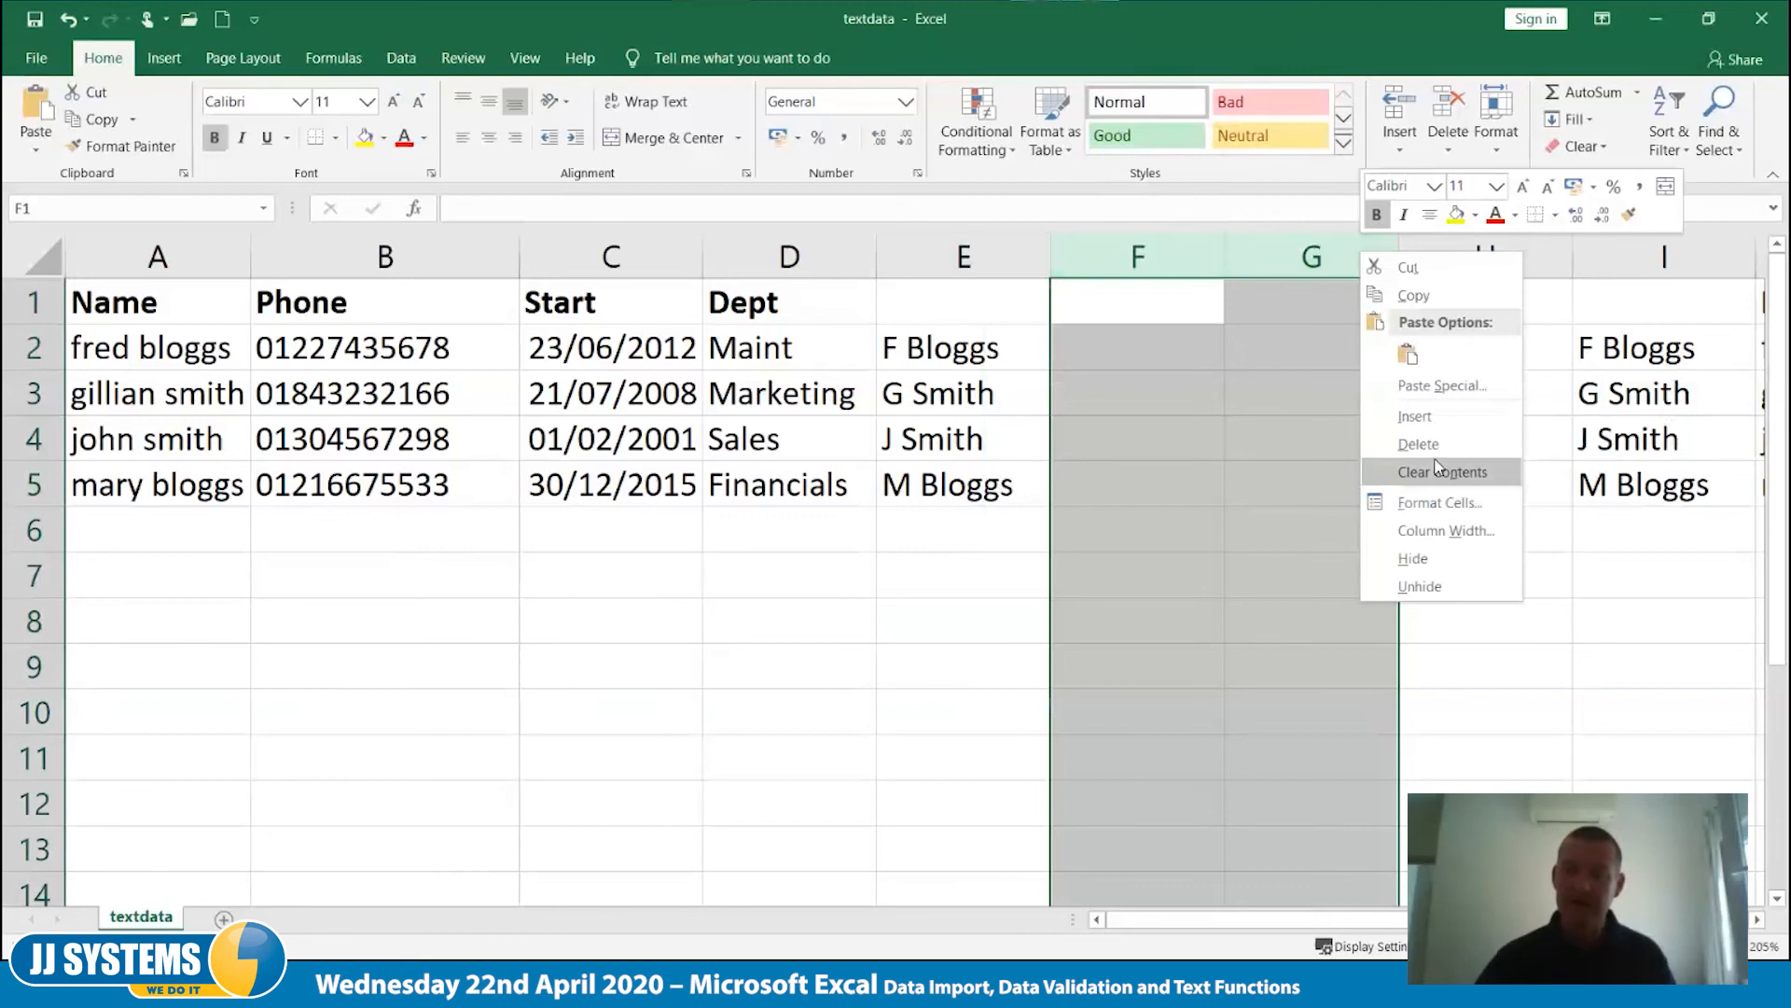
{"action": "left_click", "coordinate": [1432, 445]}
{"action": "left_click", "coordinate": [1002, 625]}
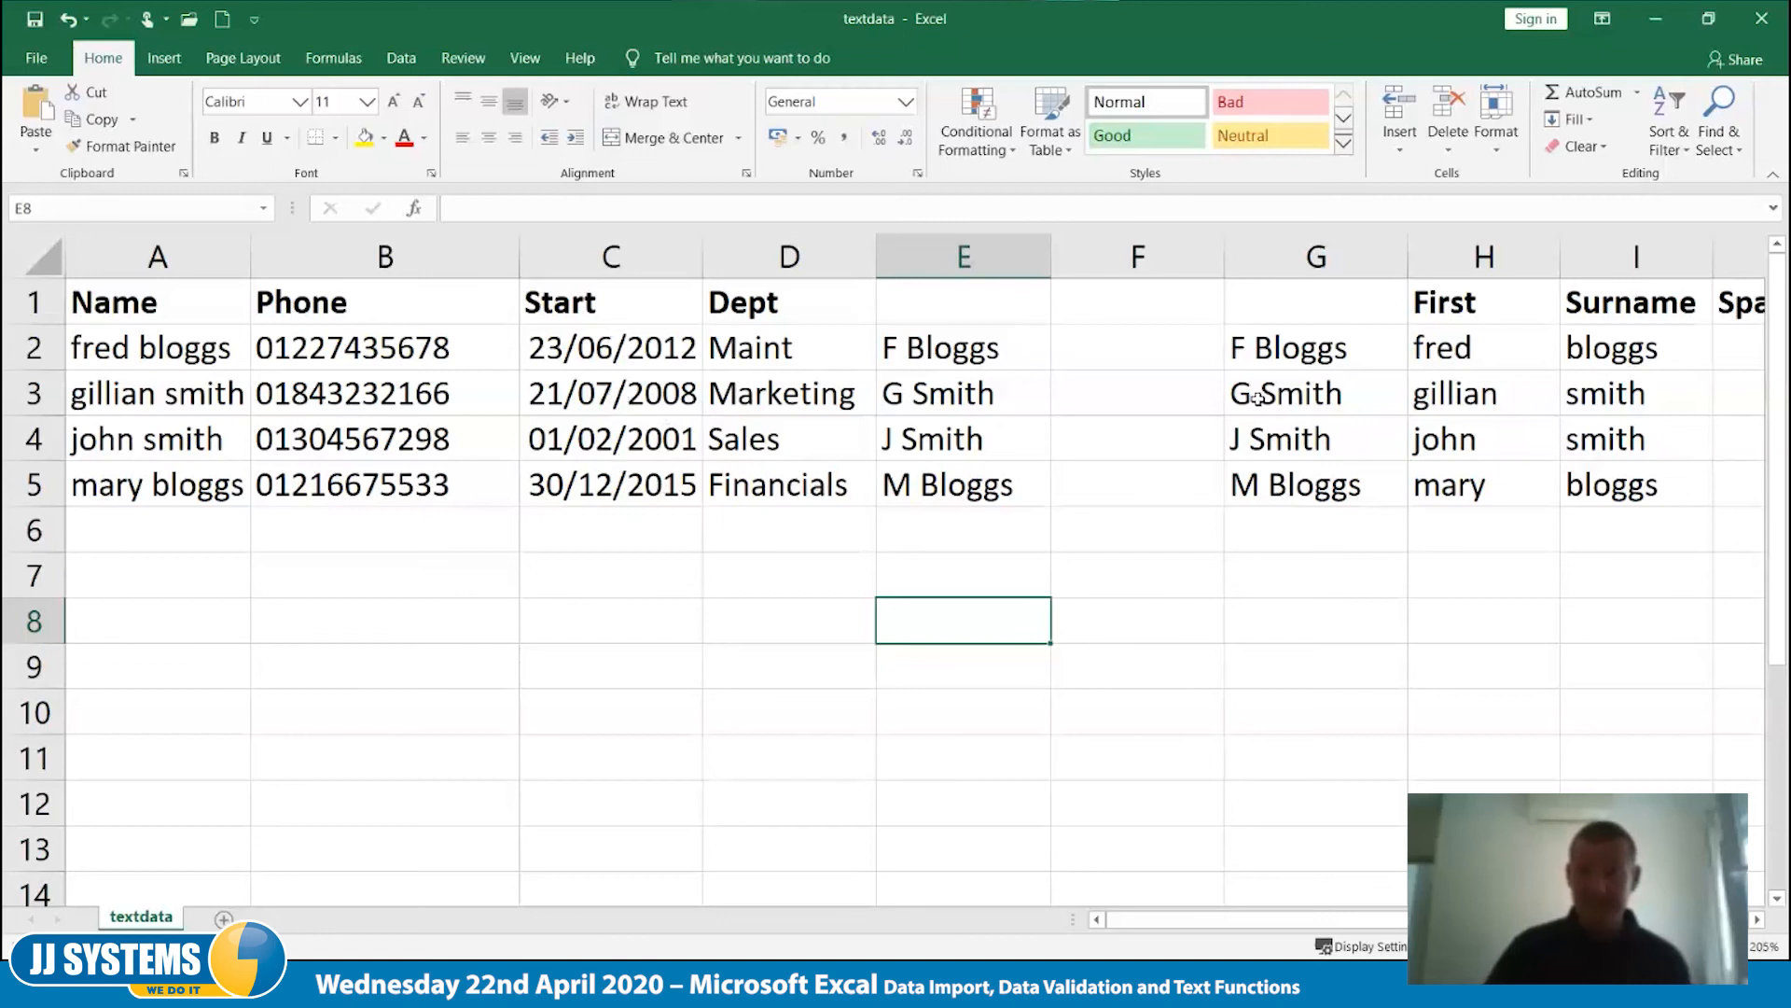
- Delete the formula and helper columns from F onward, including First, Surname, Space and Length, and return to A1
{"action": "left_click_drag", "start_coordinate": [1131, 257], "coordinate": [1316, 254]}
{"action": "left_click", "coordinate": [1470, 621]}
{"action": "left_click_drag", "start_coordinate": [1161, 255], "coordinate": [1475, 261]}
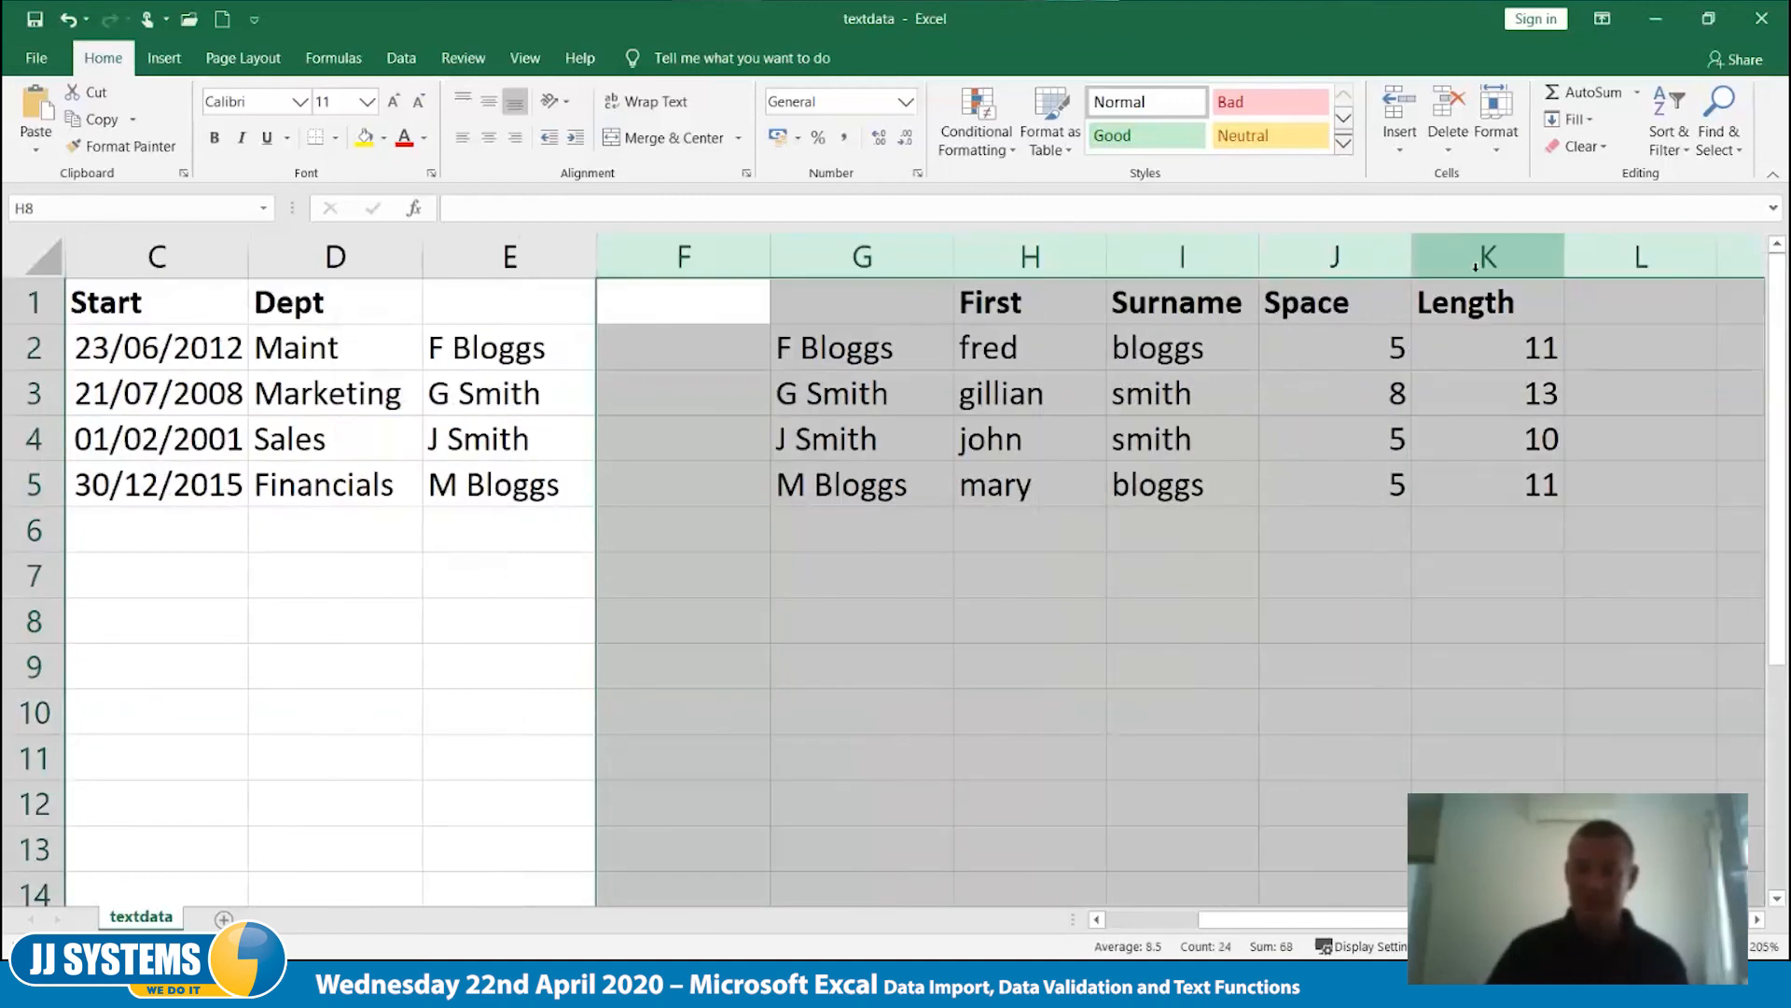
{"action": "right_click", "coordinate": [1477, 262]}
{"action": "left_click", "coordinate": [1570, 456]}
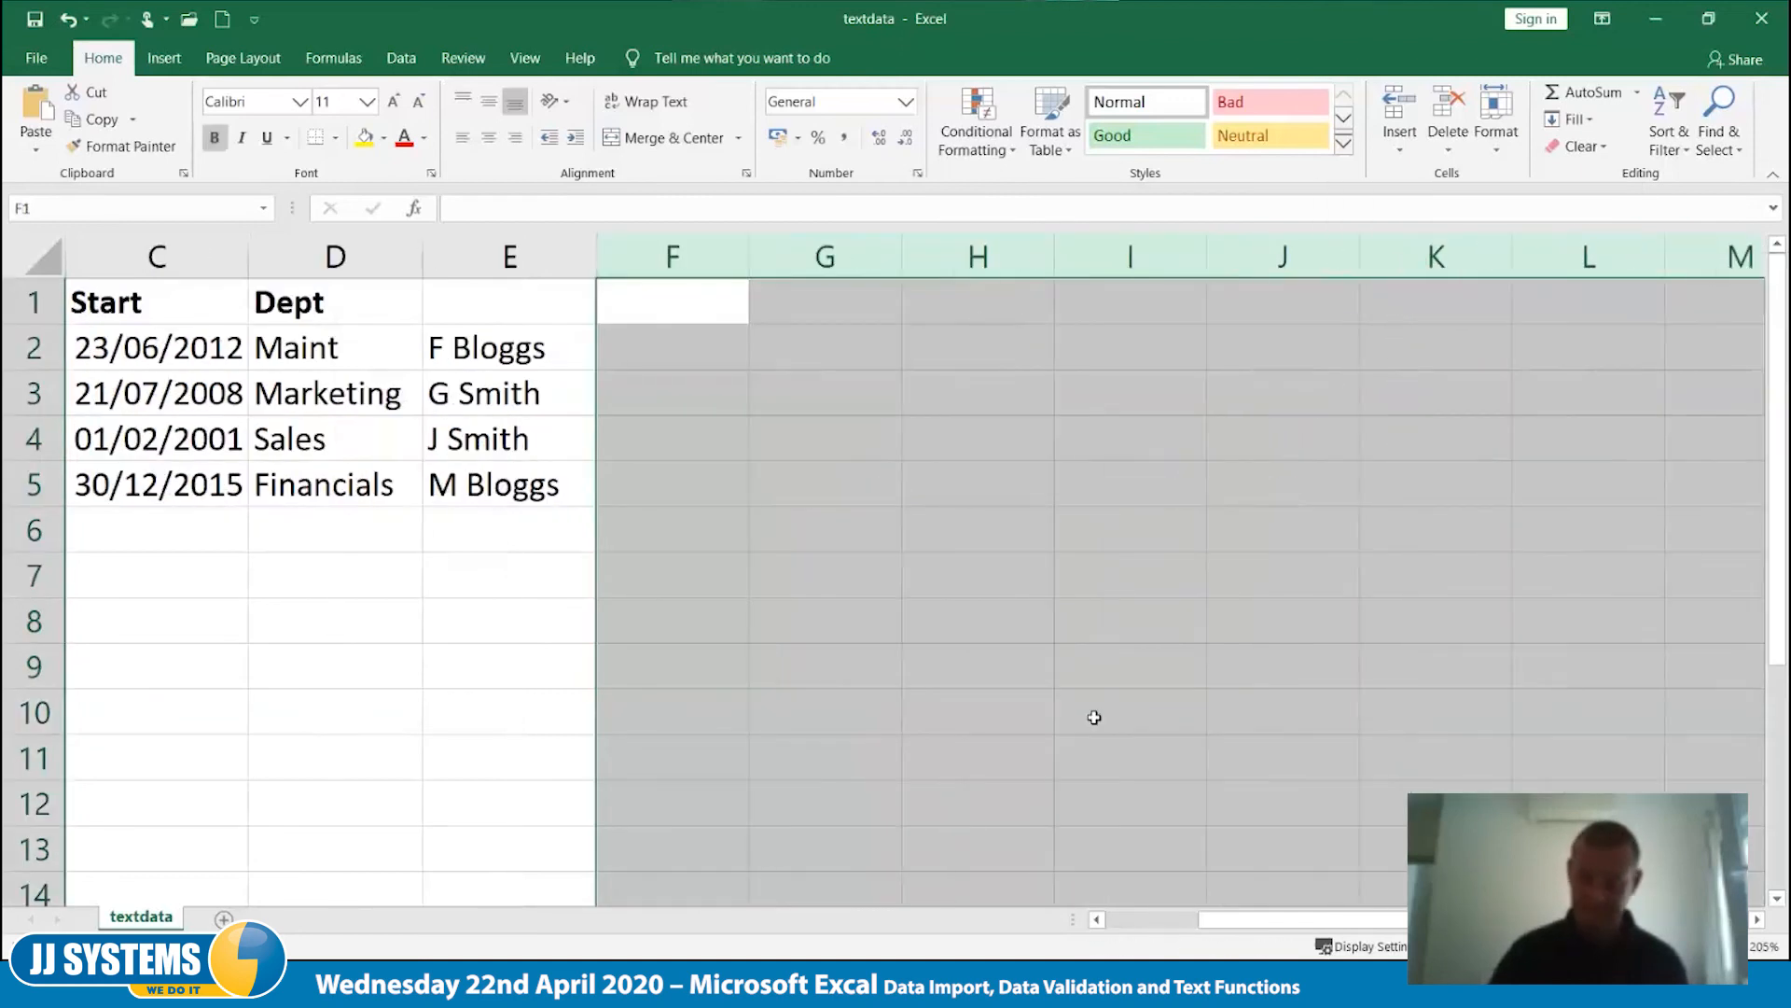
{"action": "key", "text": "ctrl+Home"}
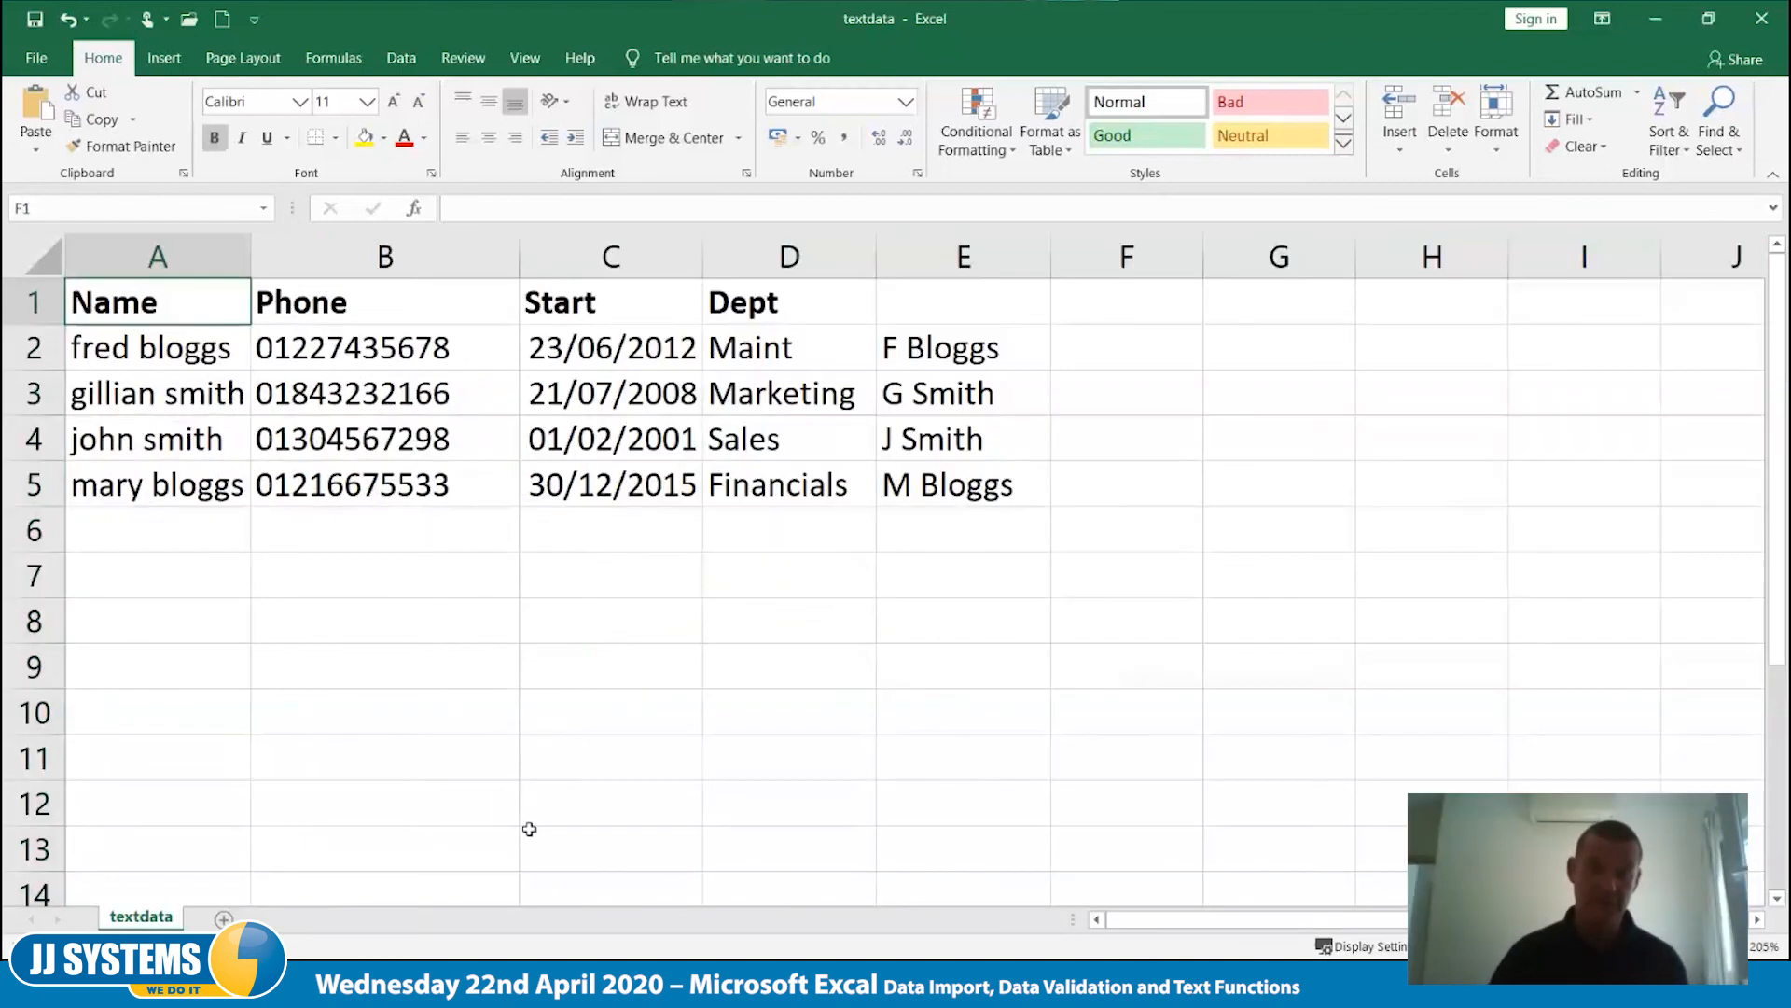
- Sort the records by Start date from oldest to newest, applying the same sort again from C4
{"action": "left_click", "coordinate": [607, 404]}
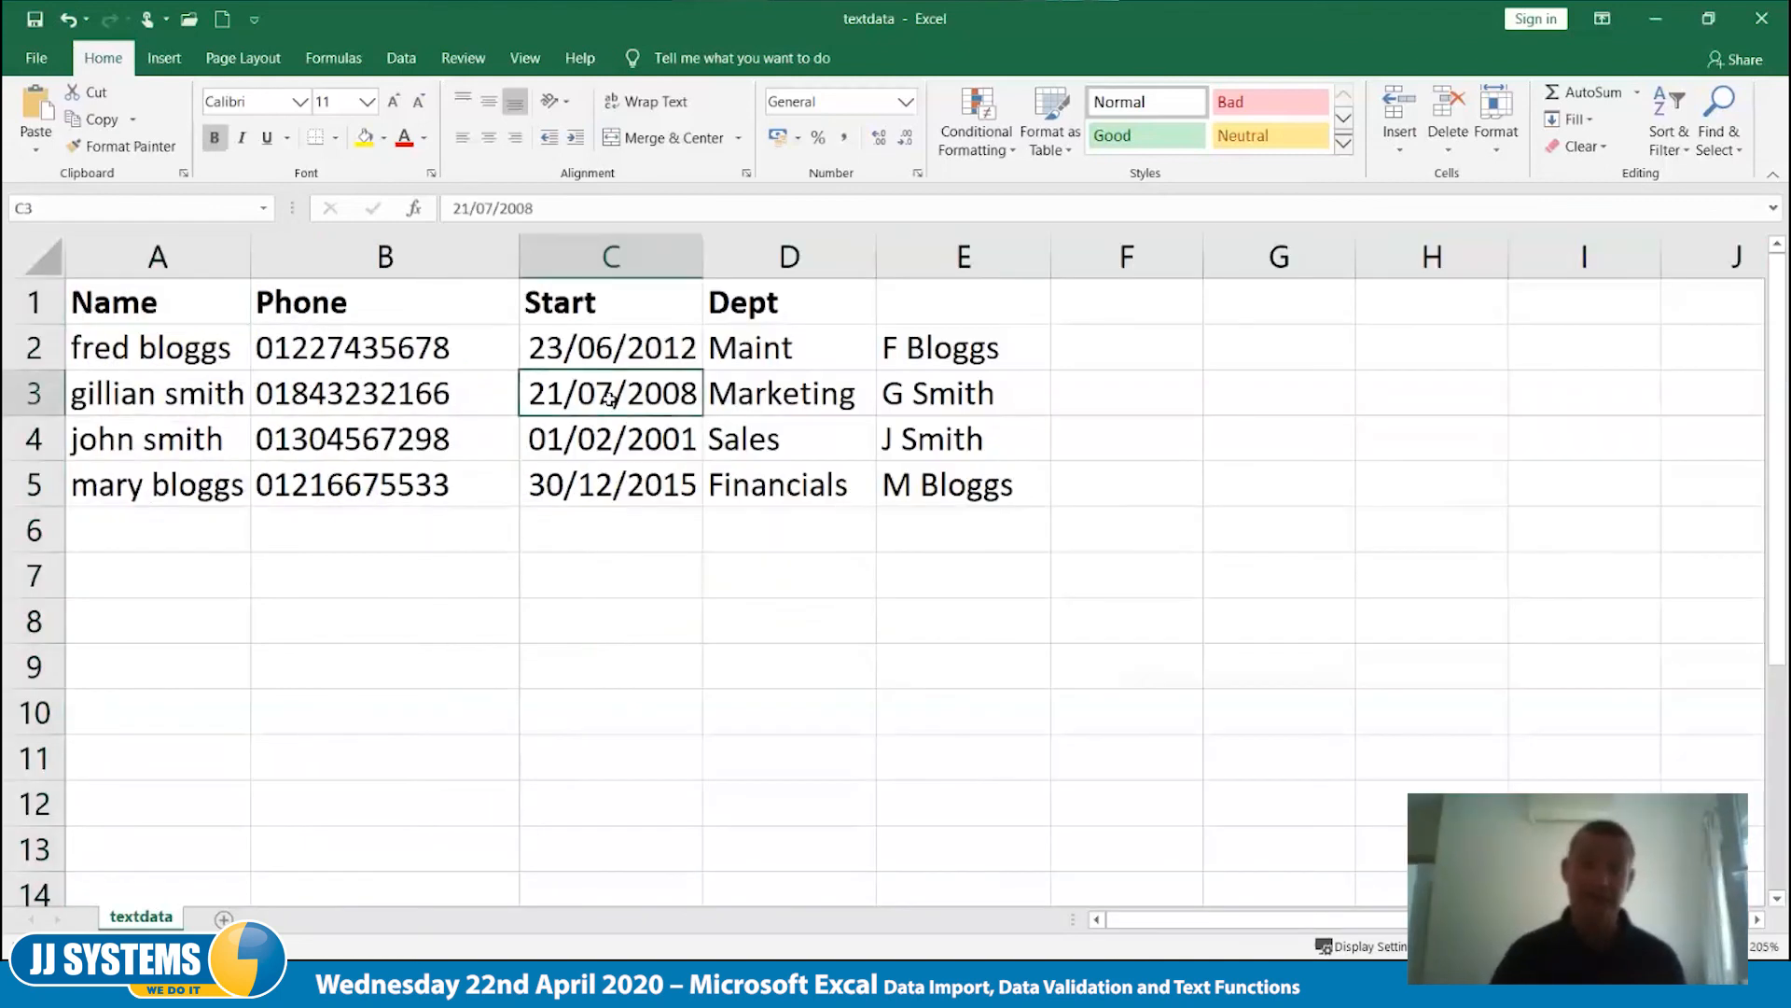
{"action": "right_click", "coordinate": [611, 403]}
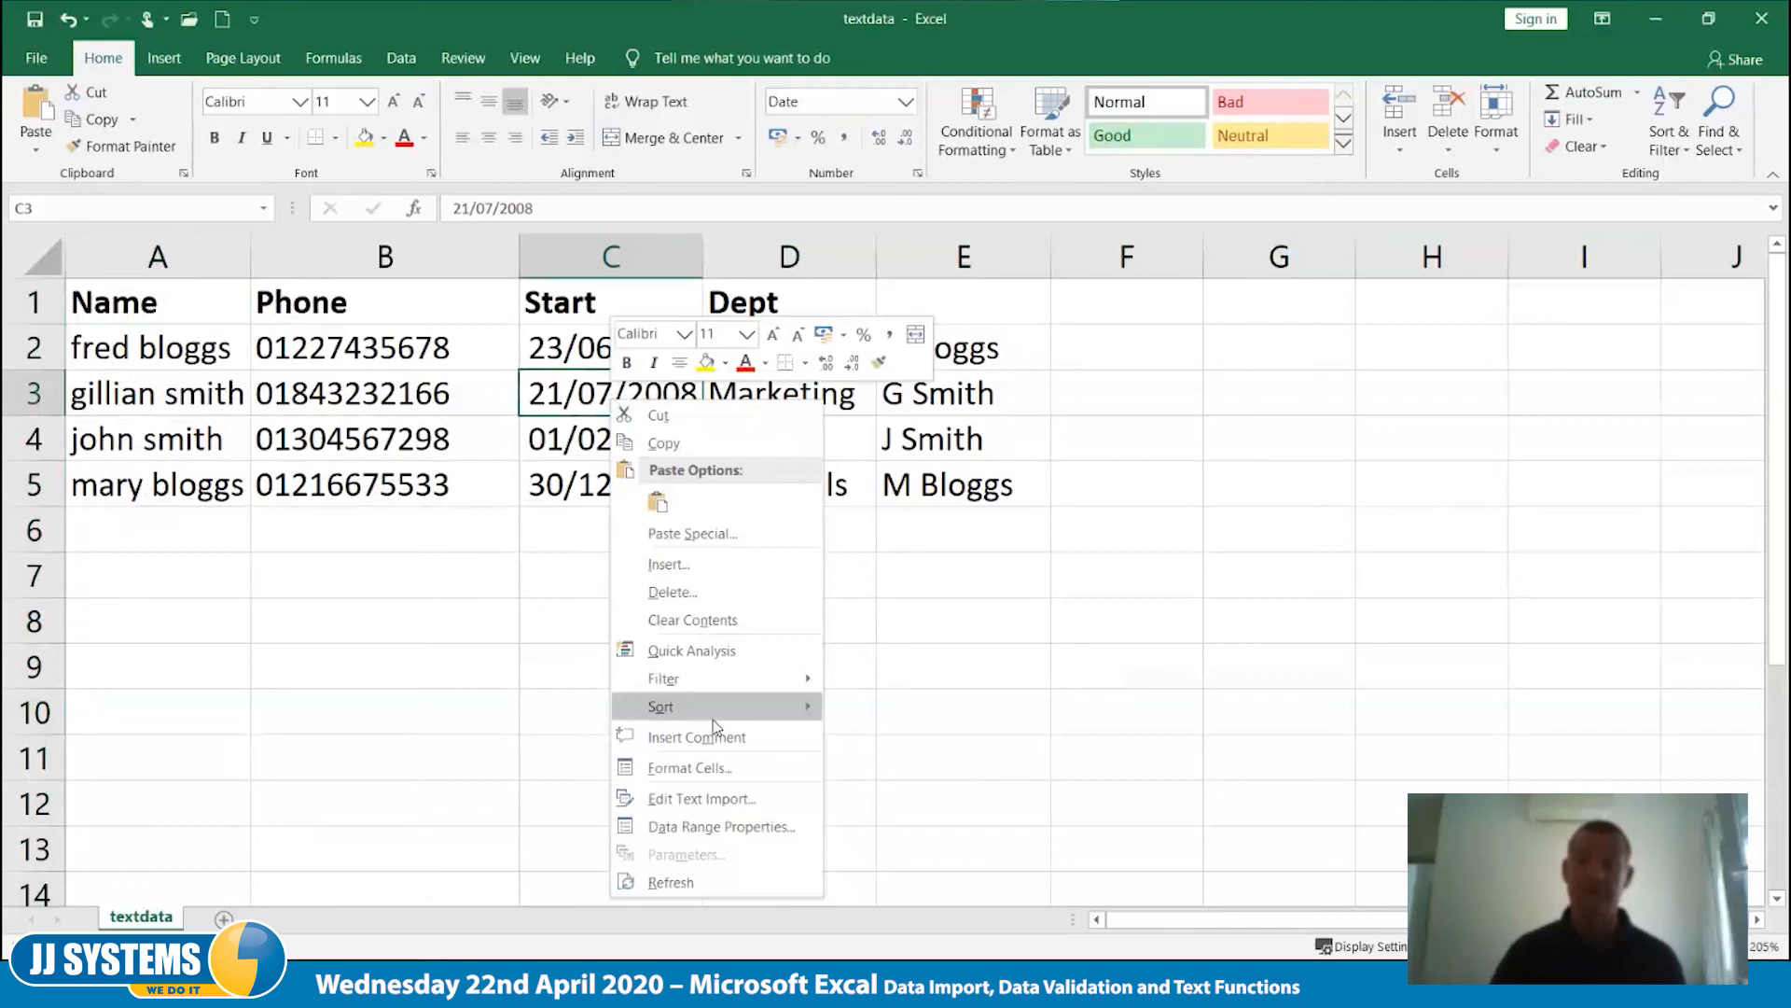
{"action": "mouse_move", "coordinate": [715, 707]}
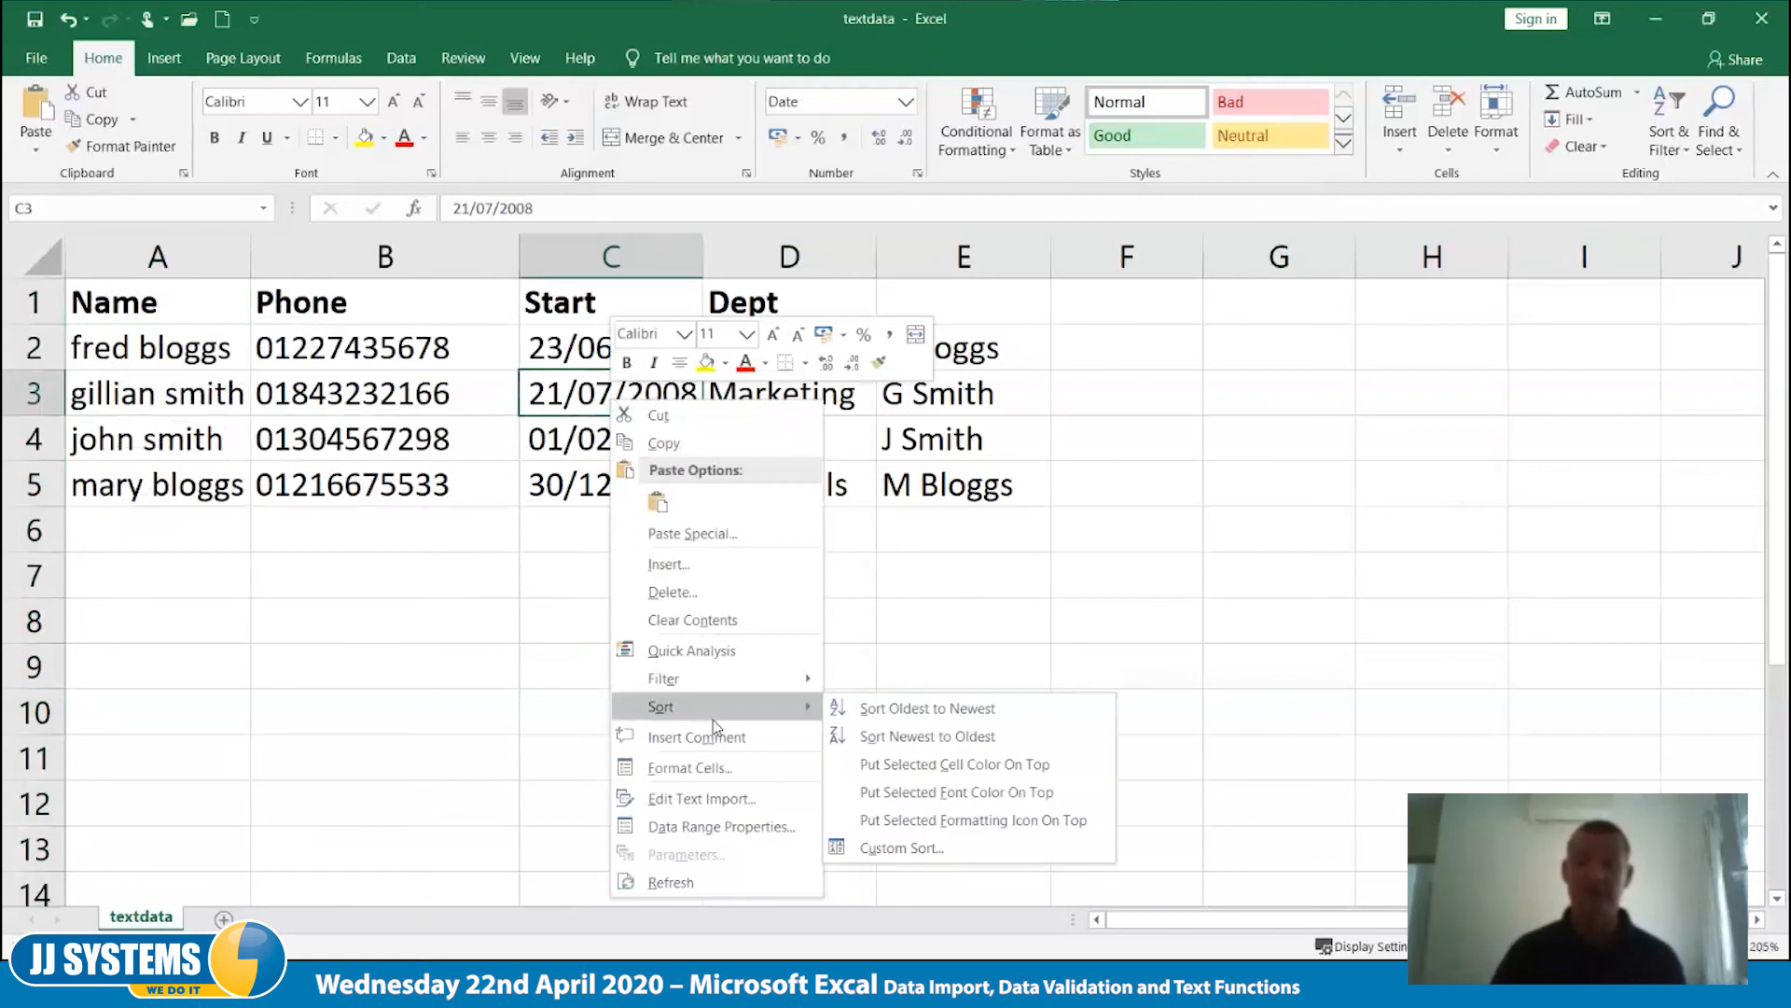
{"action": "left_click", "coordinate": [1060, 724]}
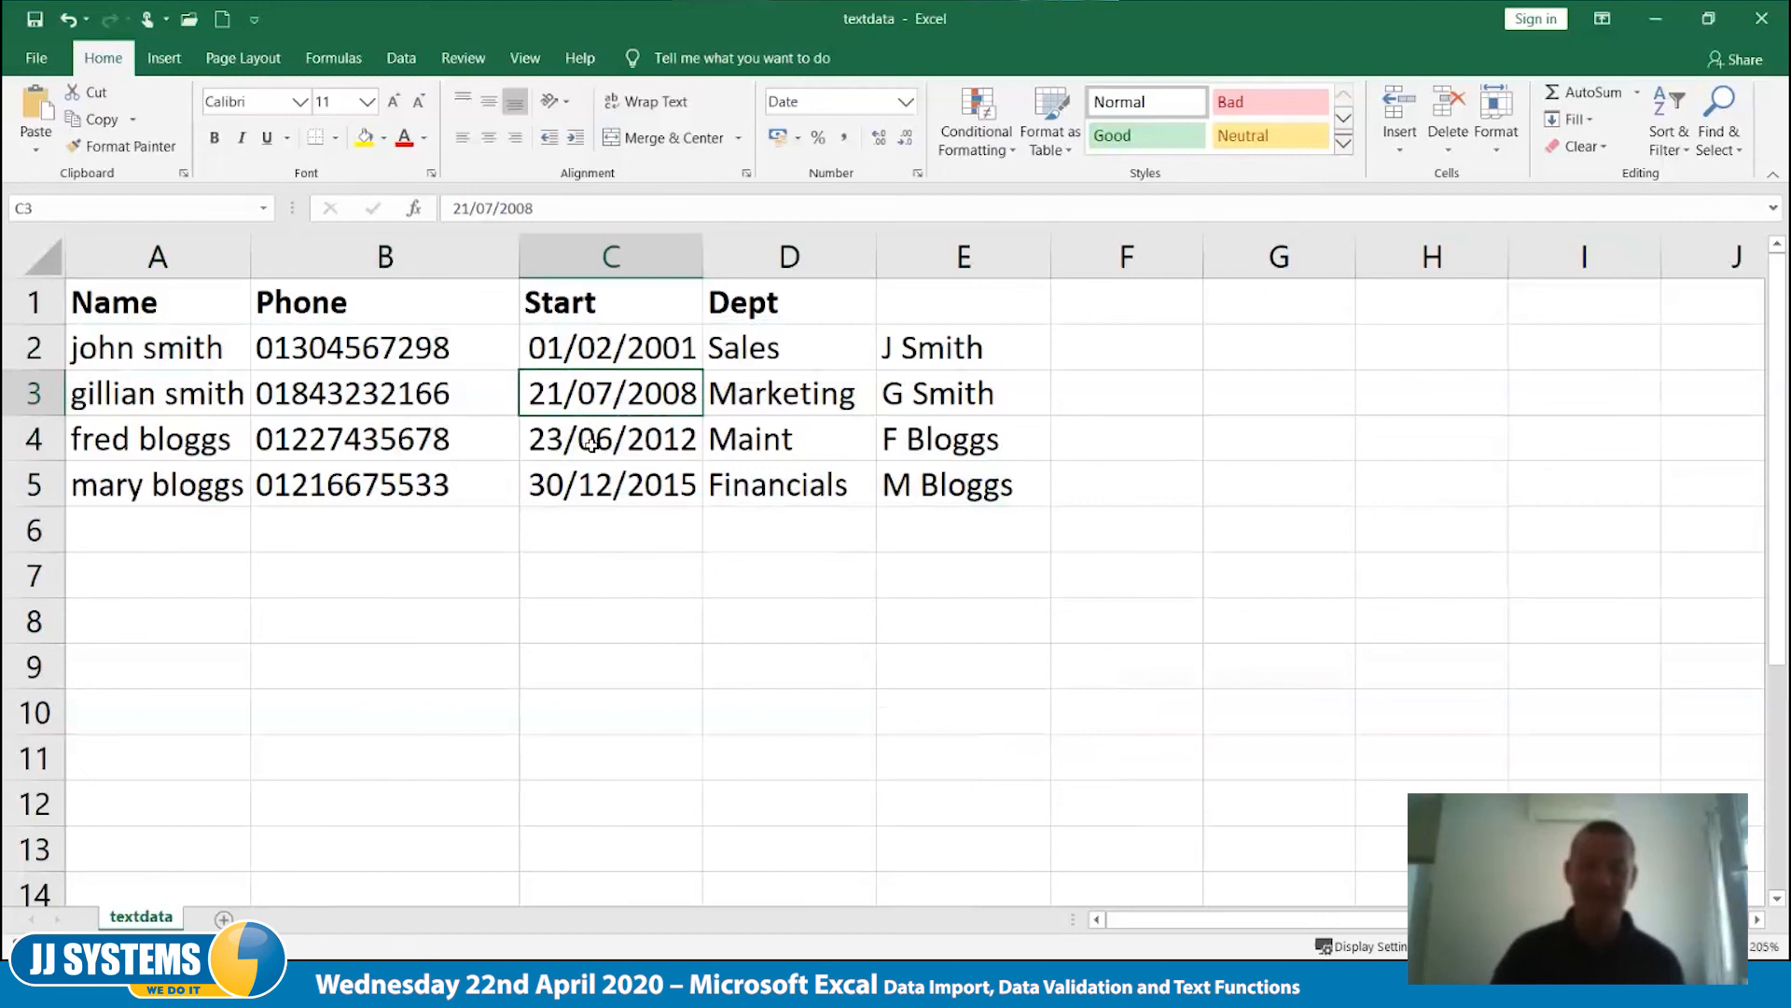
{"action": "left_click", "coordinate": [608, 446]}
{"action": "right_click", "coordinate": [610, 448]}
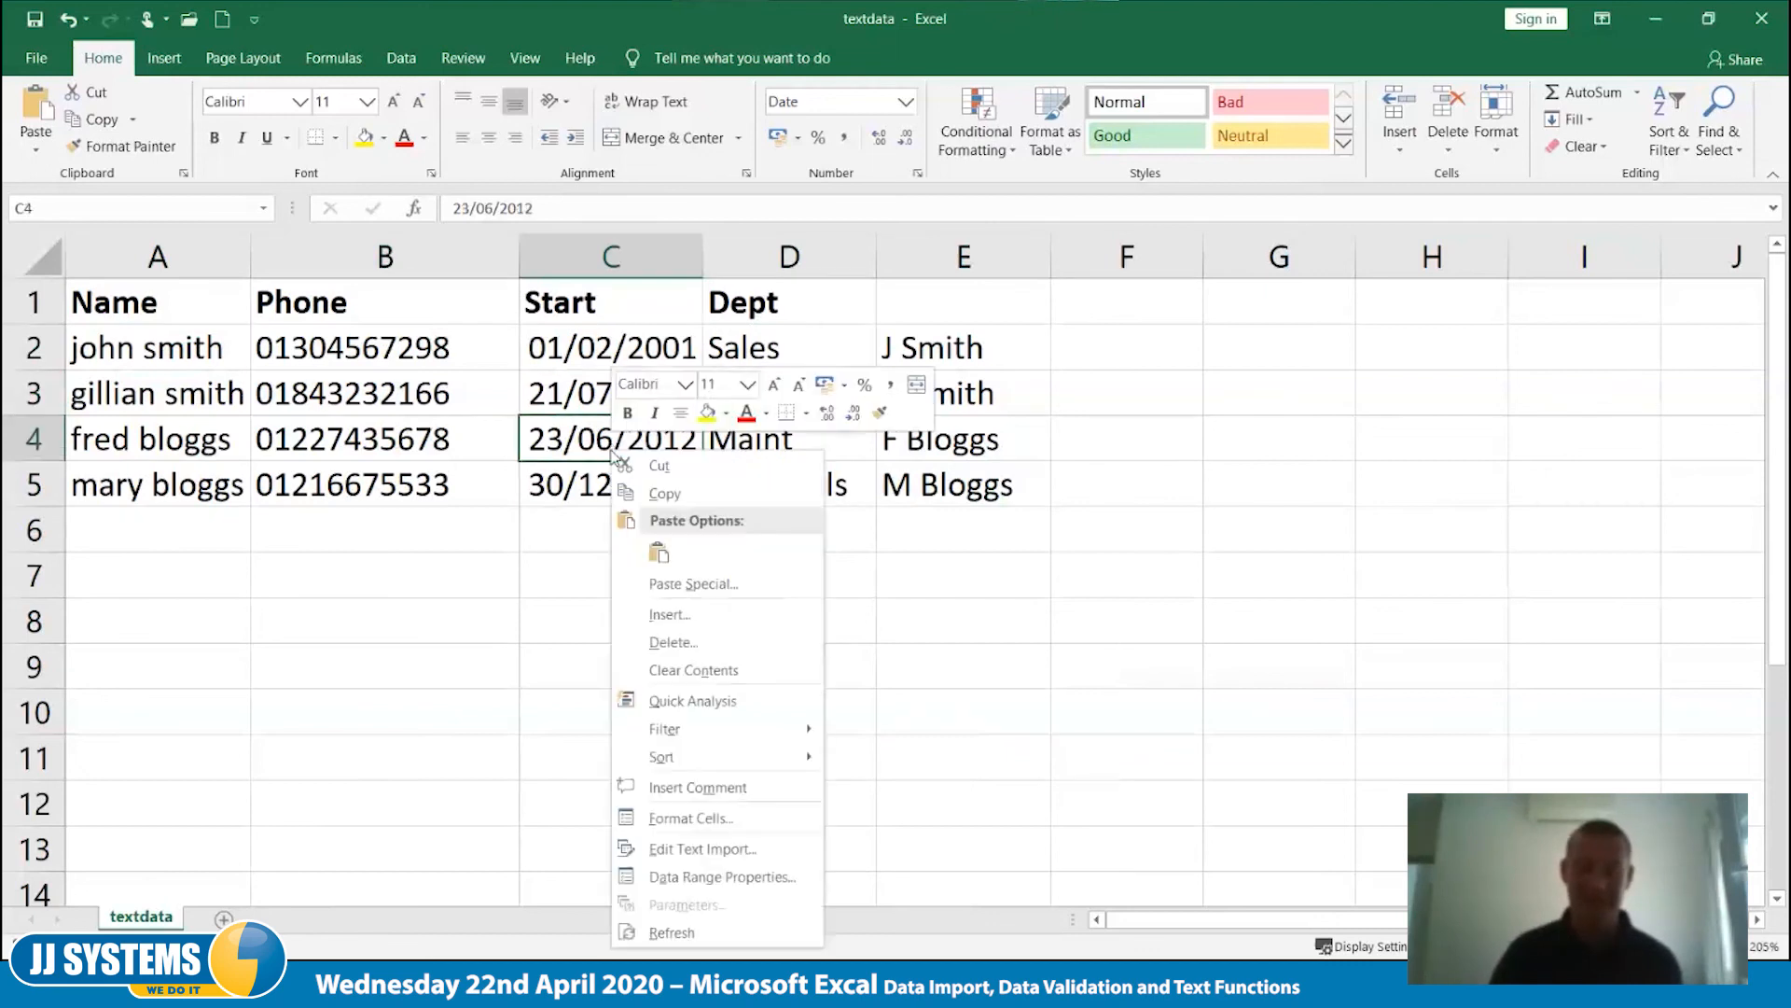
{"action": "mouse_move", "coordinate": [735, 765]}
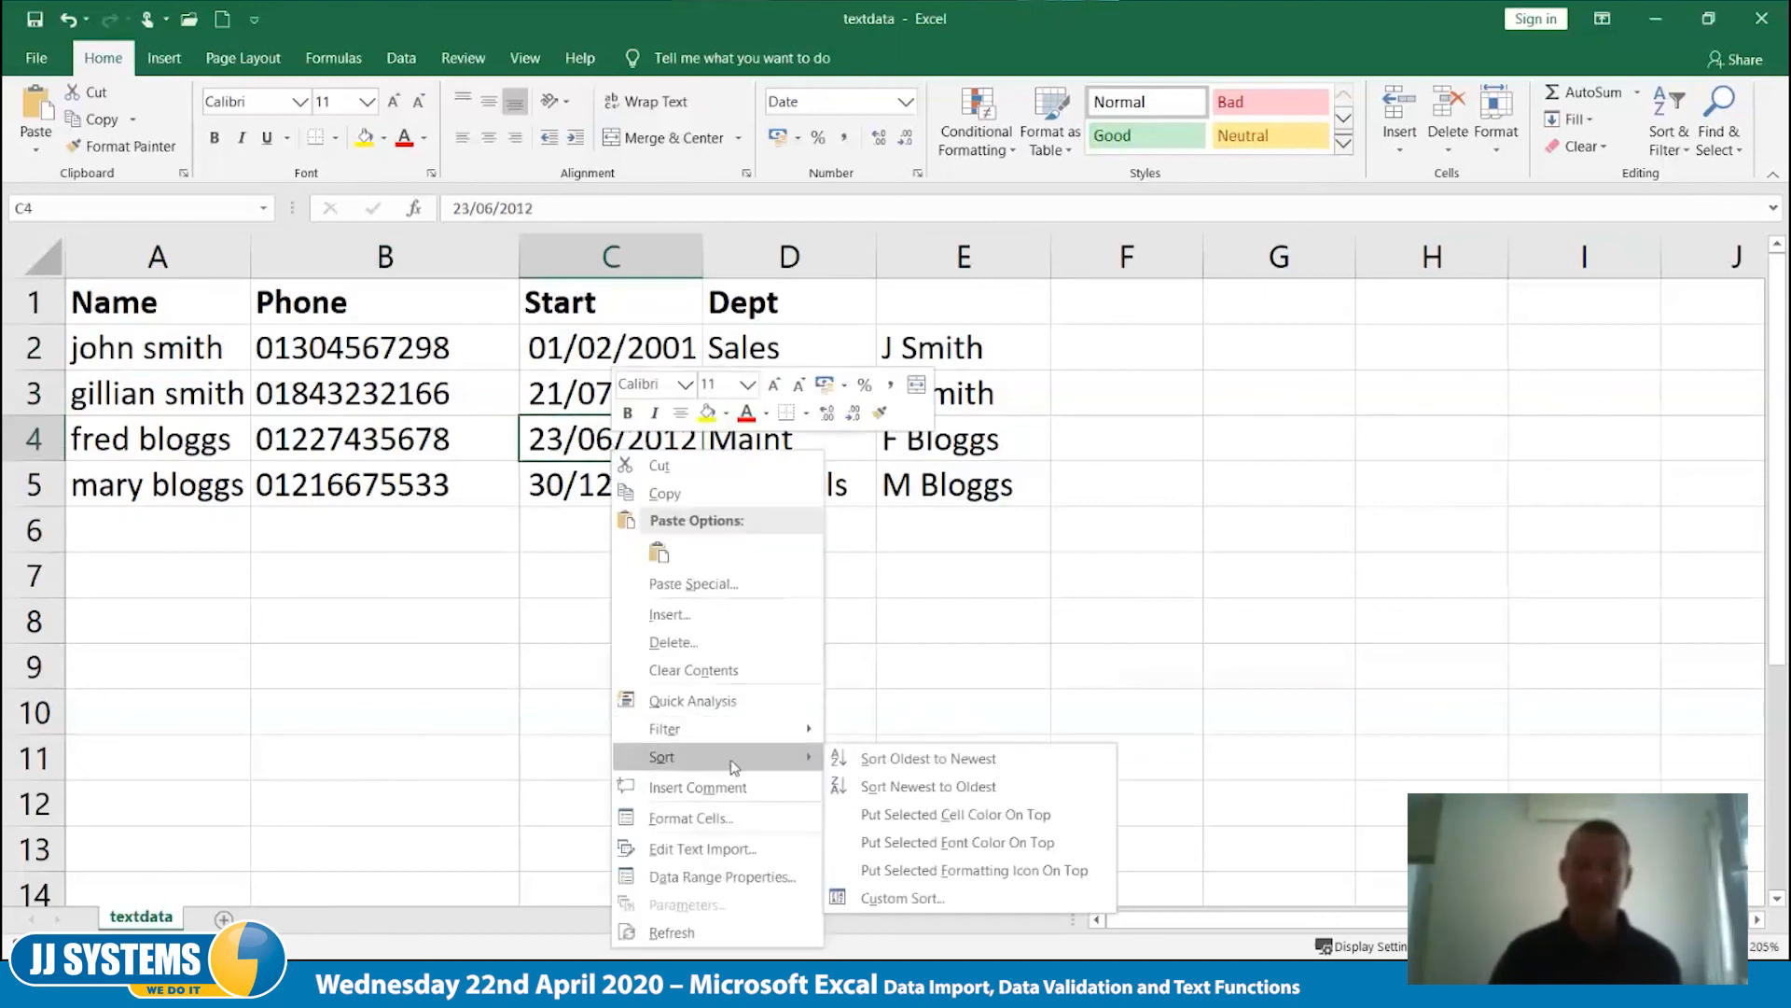
{"action": "left_click", "coordinate": [944, 759]}
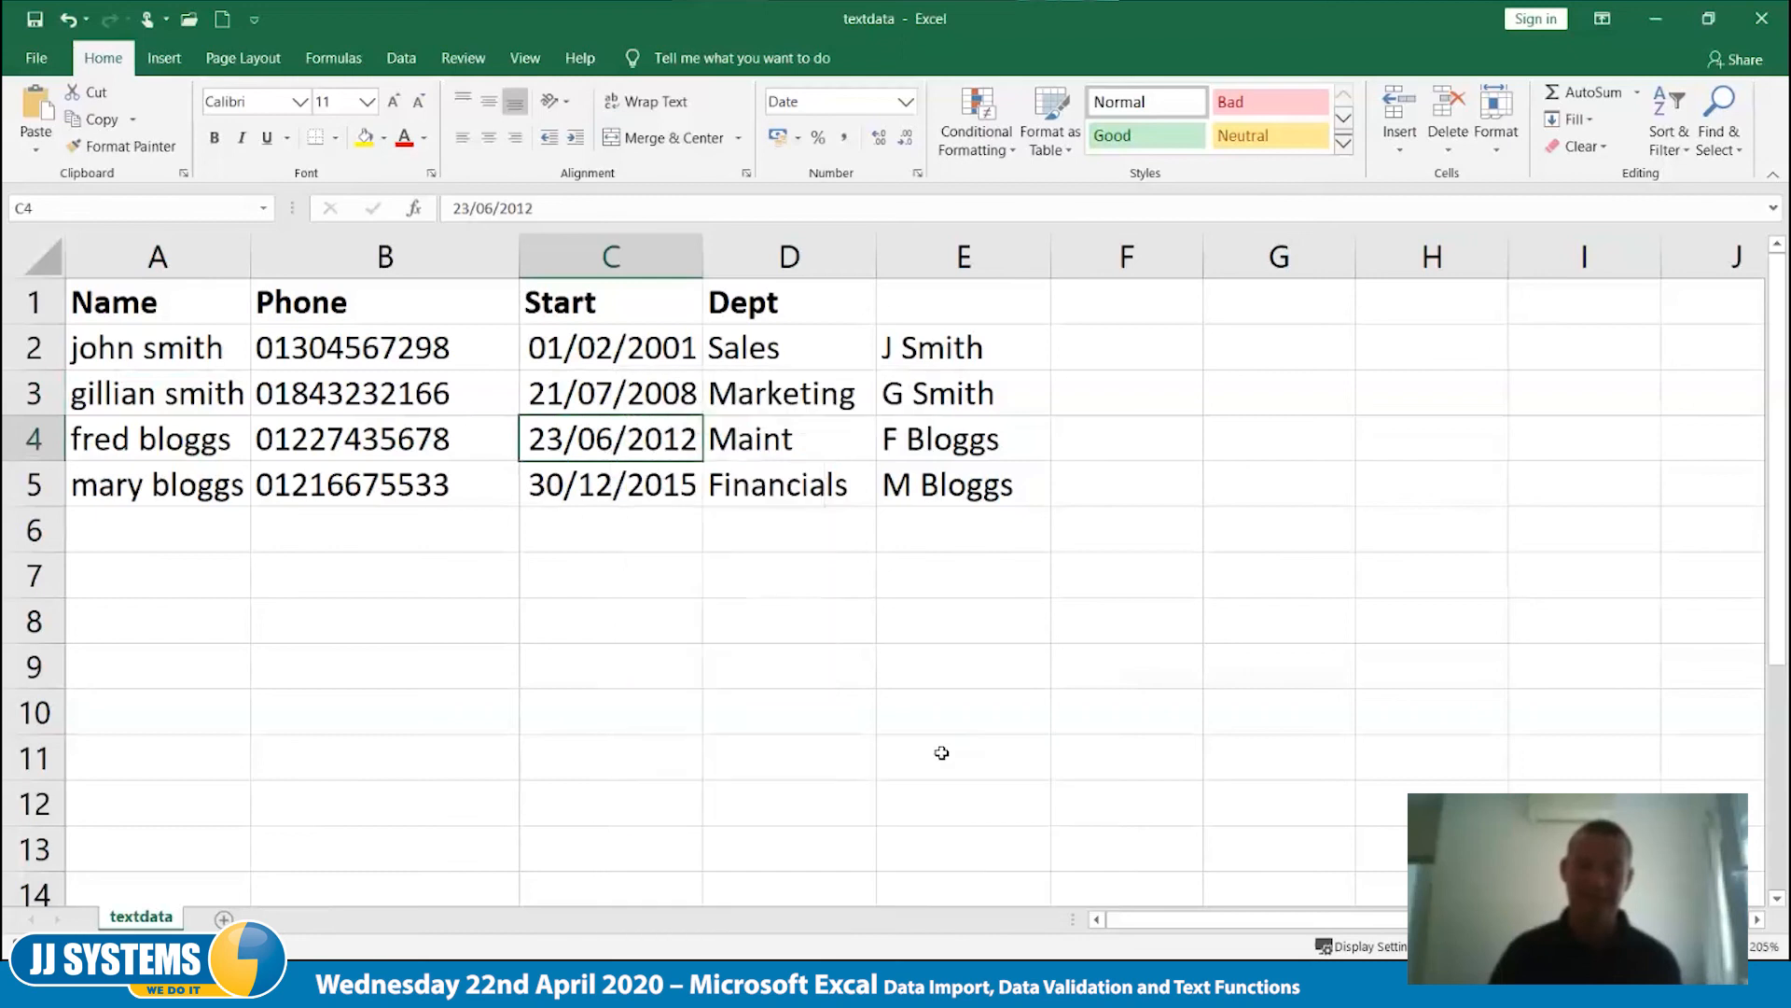
- Sort the records by Start date from newest to oldest, based on cell C2
{"action": "left_click", "coordinate": [633, 360]}
{"action": "right_click", "coordinate": [634, 360]}
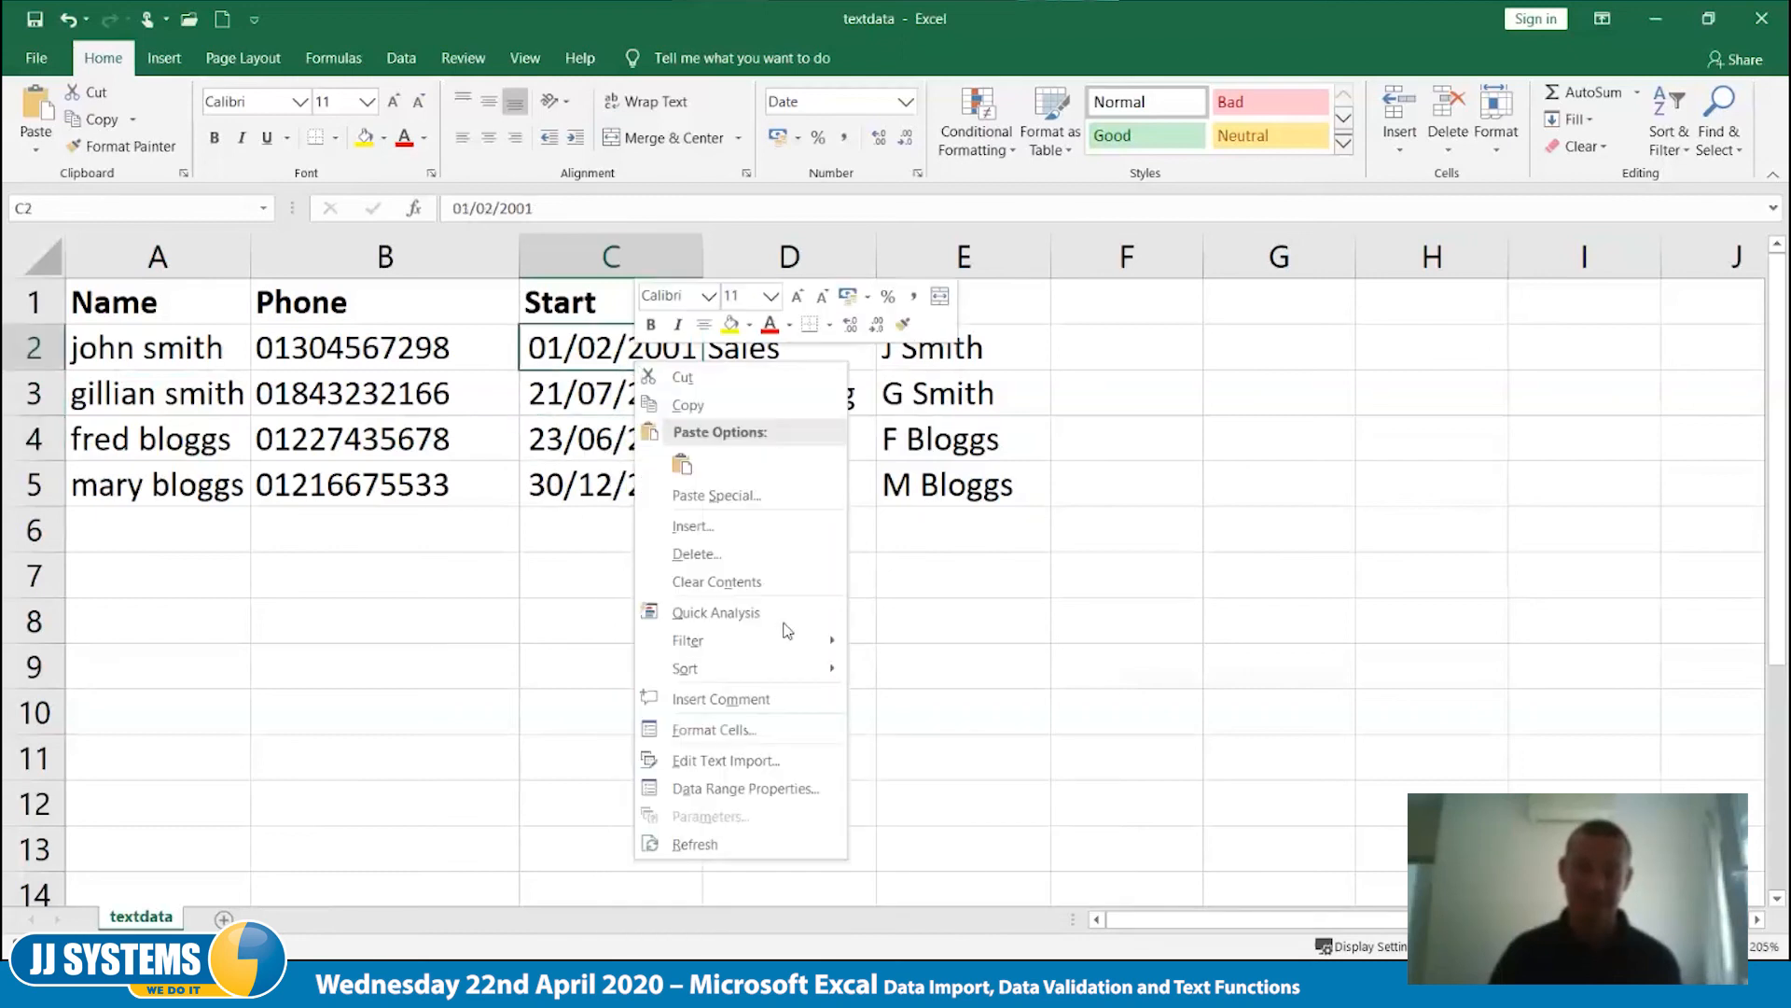
{"action": "mouse_move", "coordinate": [792, 668]}
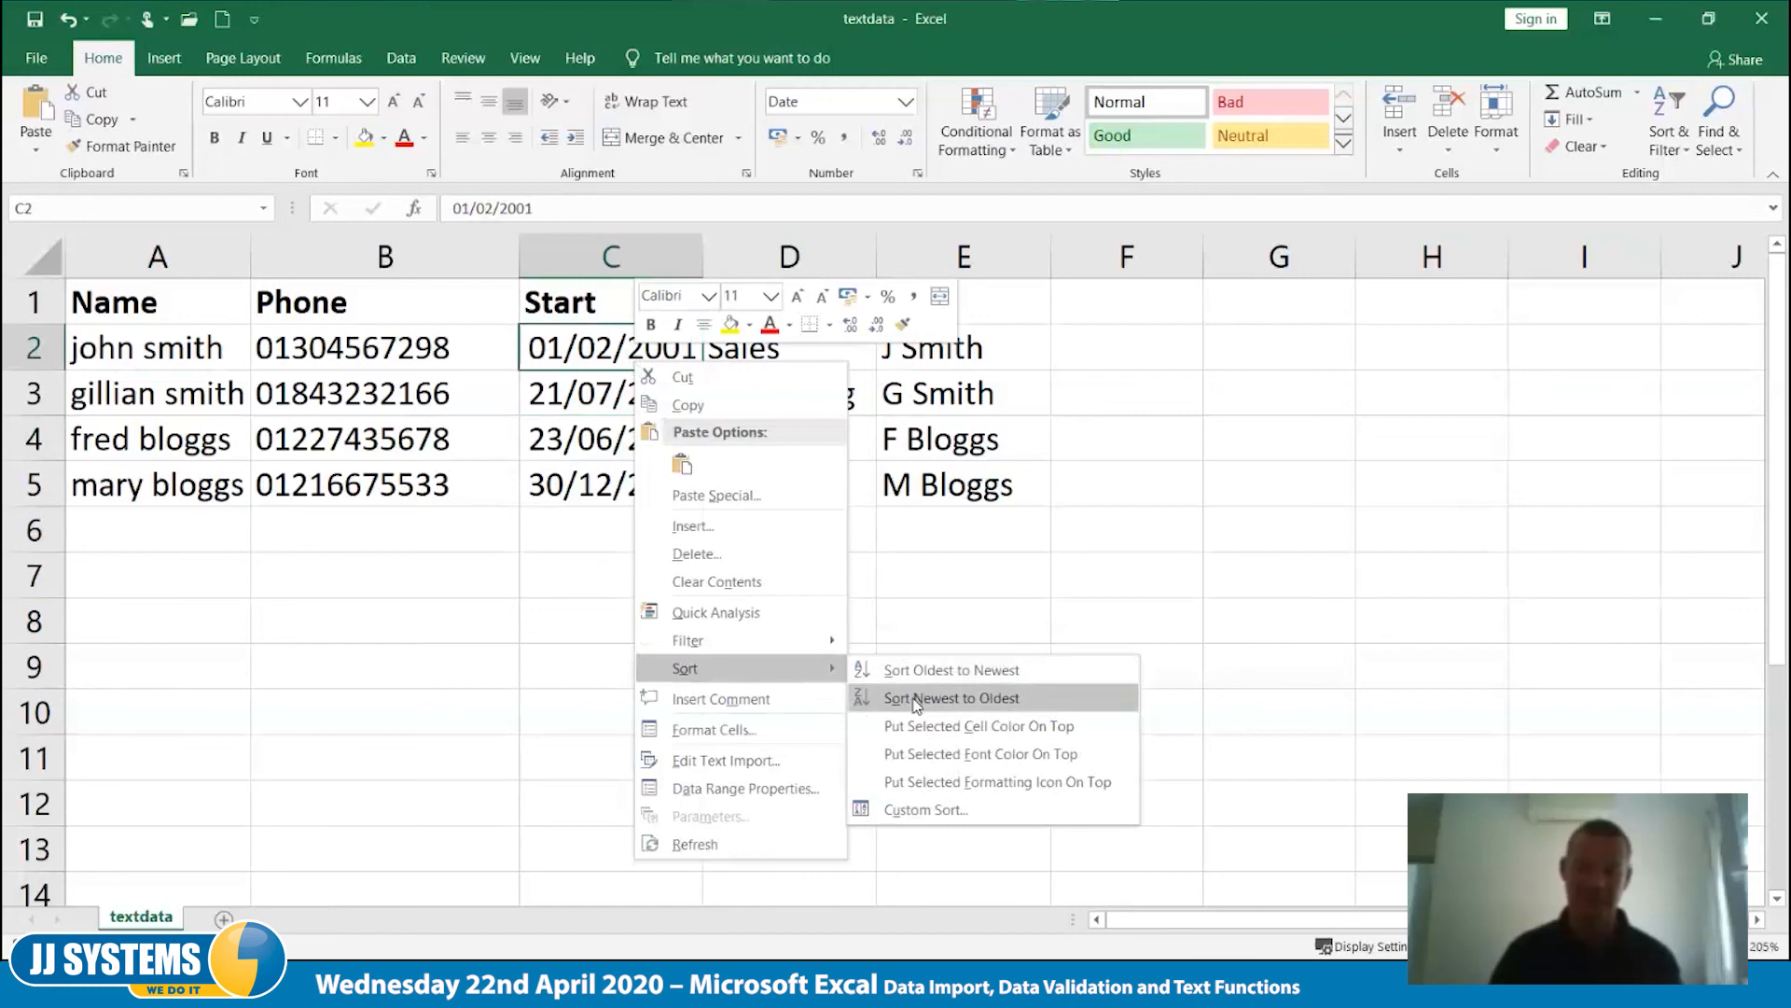
{"action": "left_click", "coordinate": [917, 700]}
{"action": "double_click", "coordinate": [759, 632]}
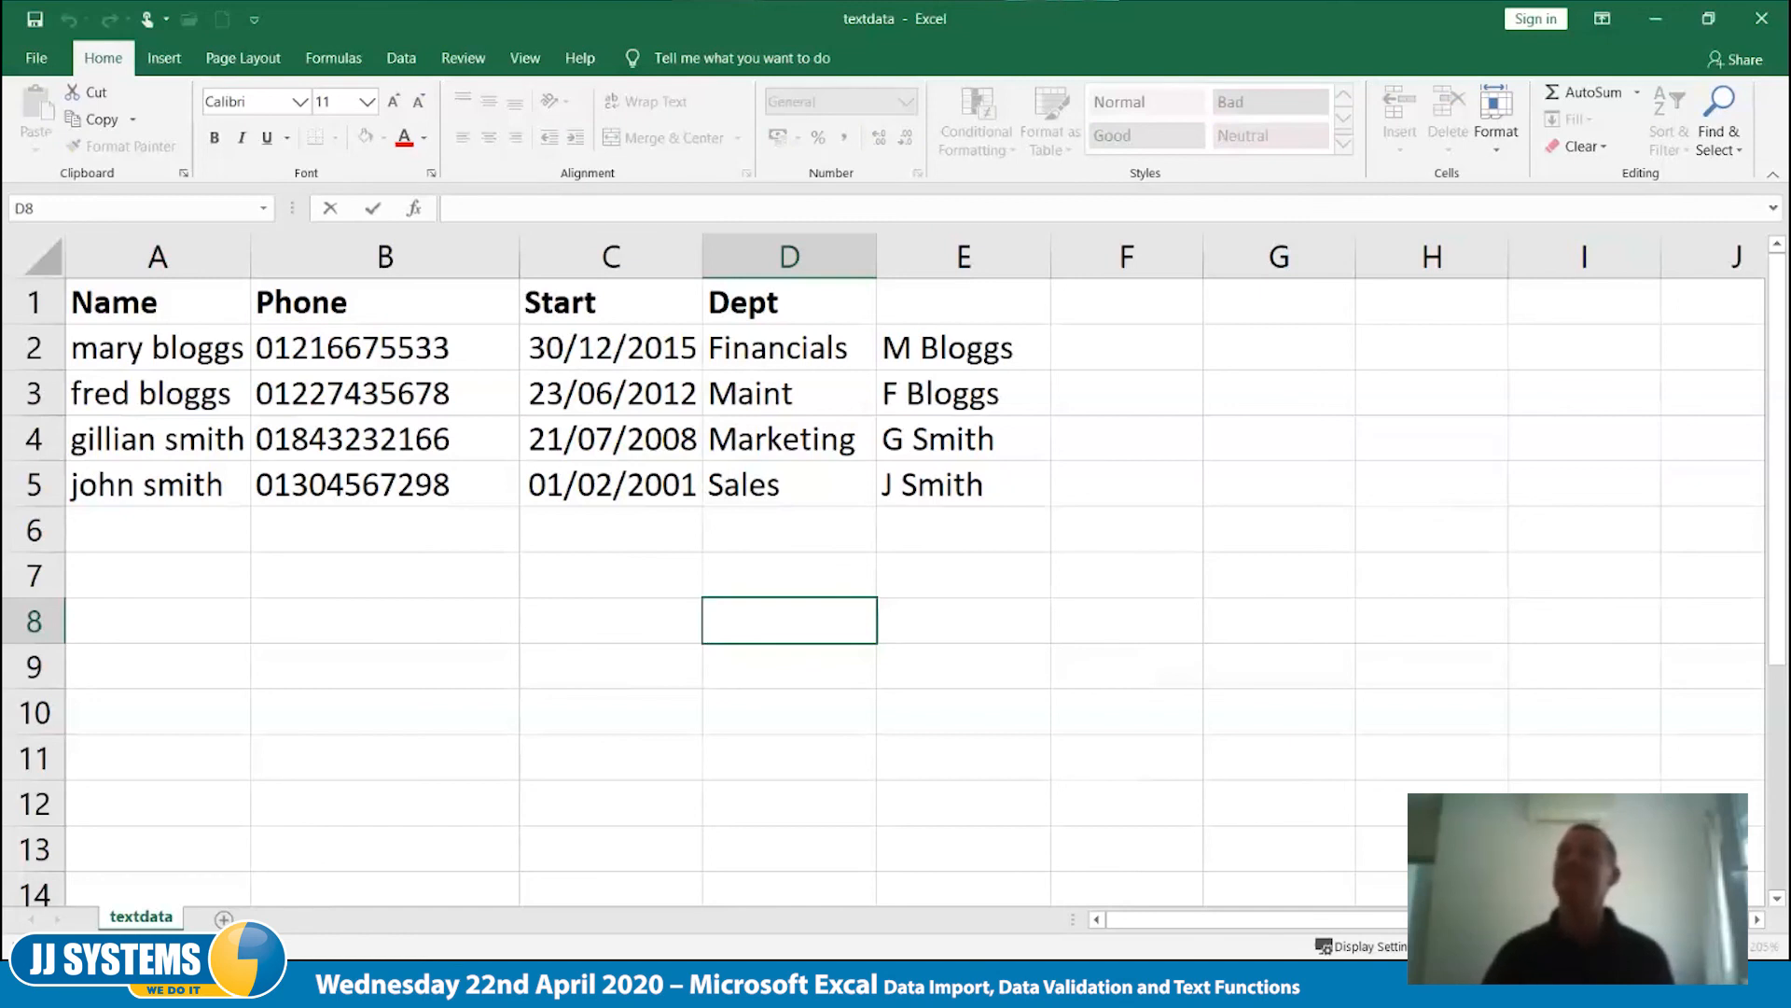
{"action": "left_click", "coordinate": [615, 347]}
{"action": "left_click", "coordinate": [615, 348]}
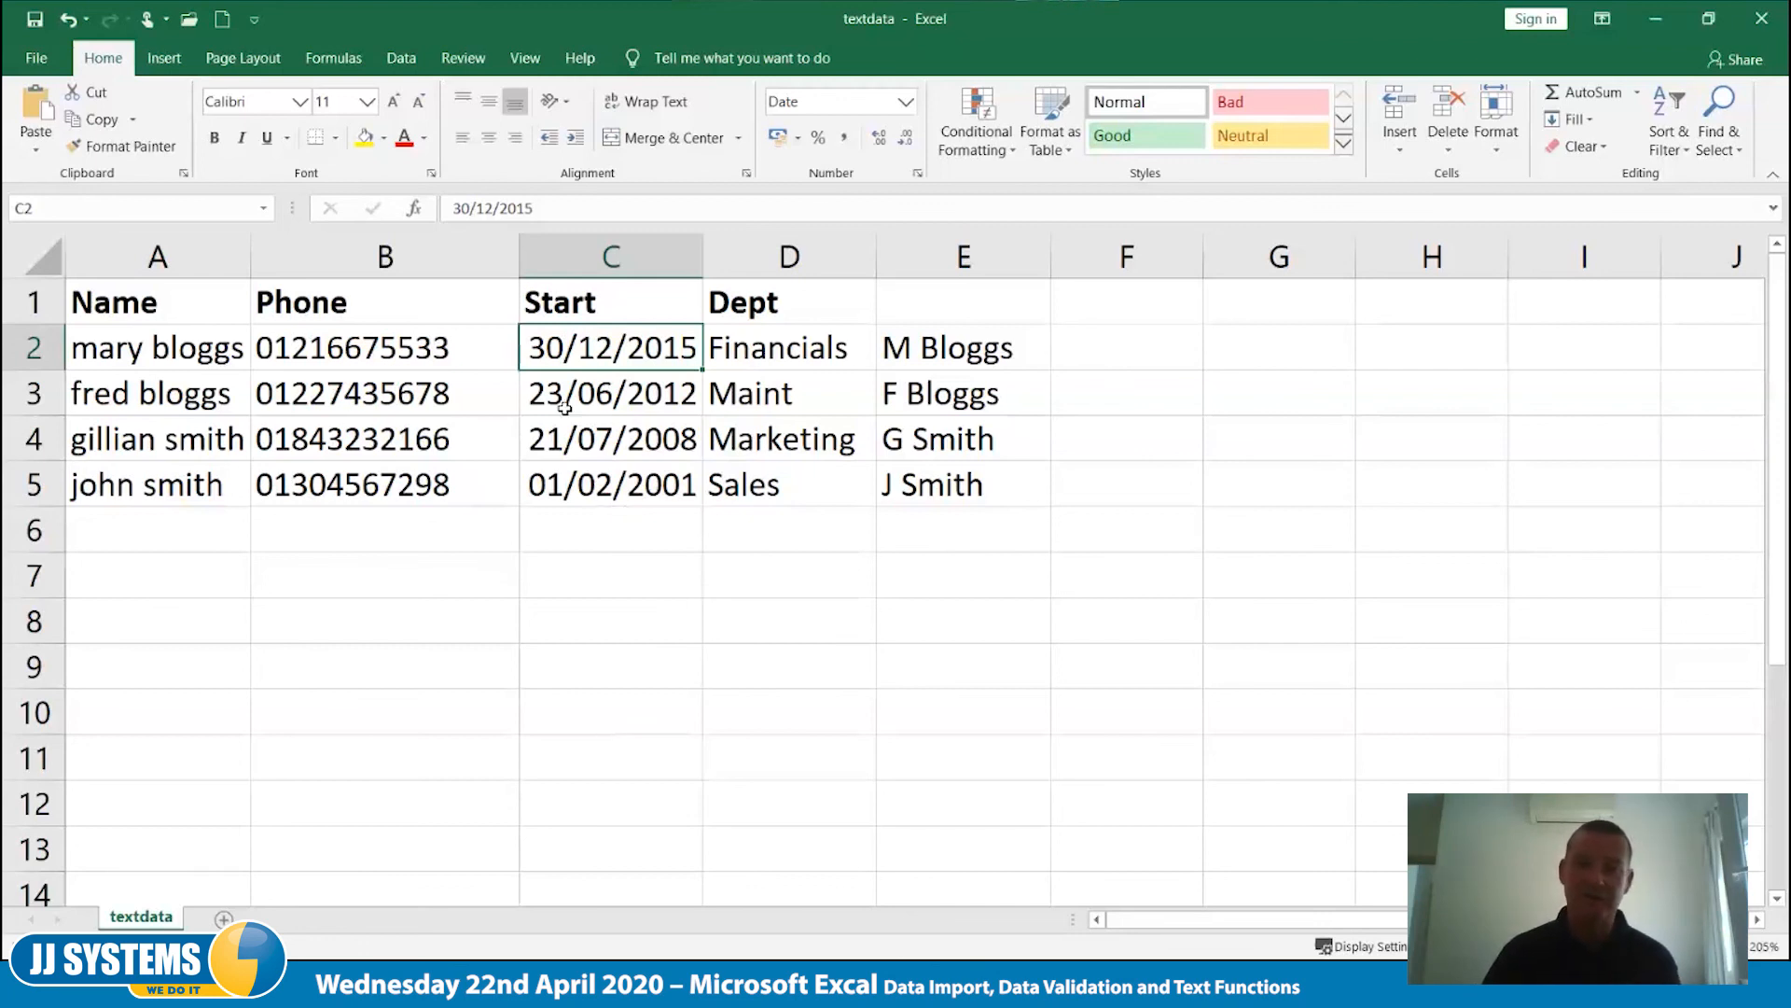
- Format the whole Start column as Long Date
{"action": "left_click", "coordinate": [644, 259]}
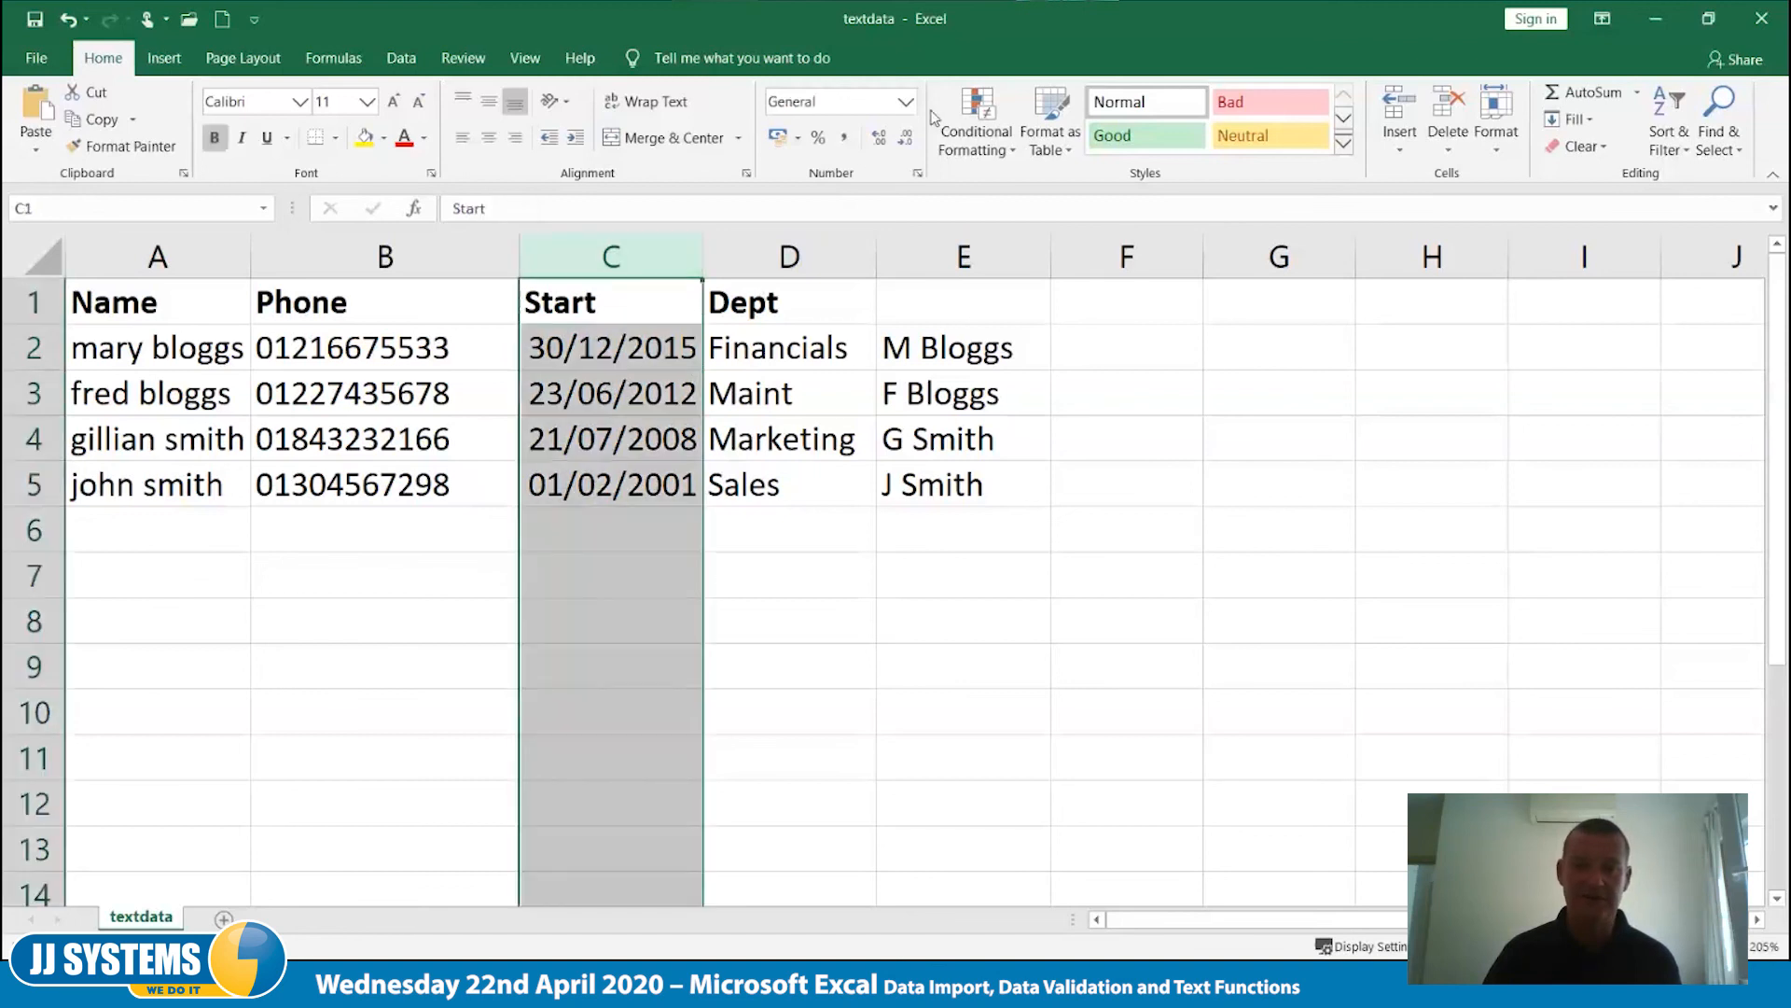
{"action": "left_click", "coordinate": [905, 103]}
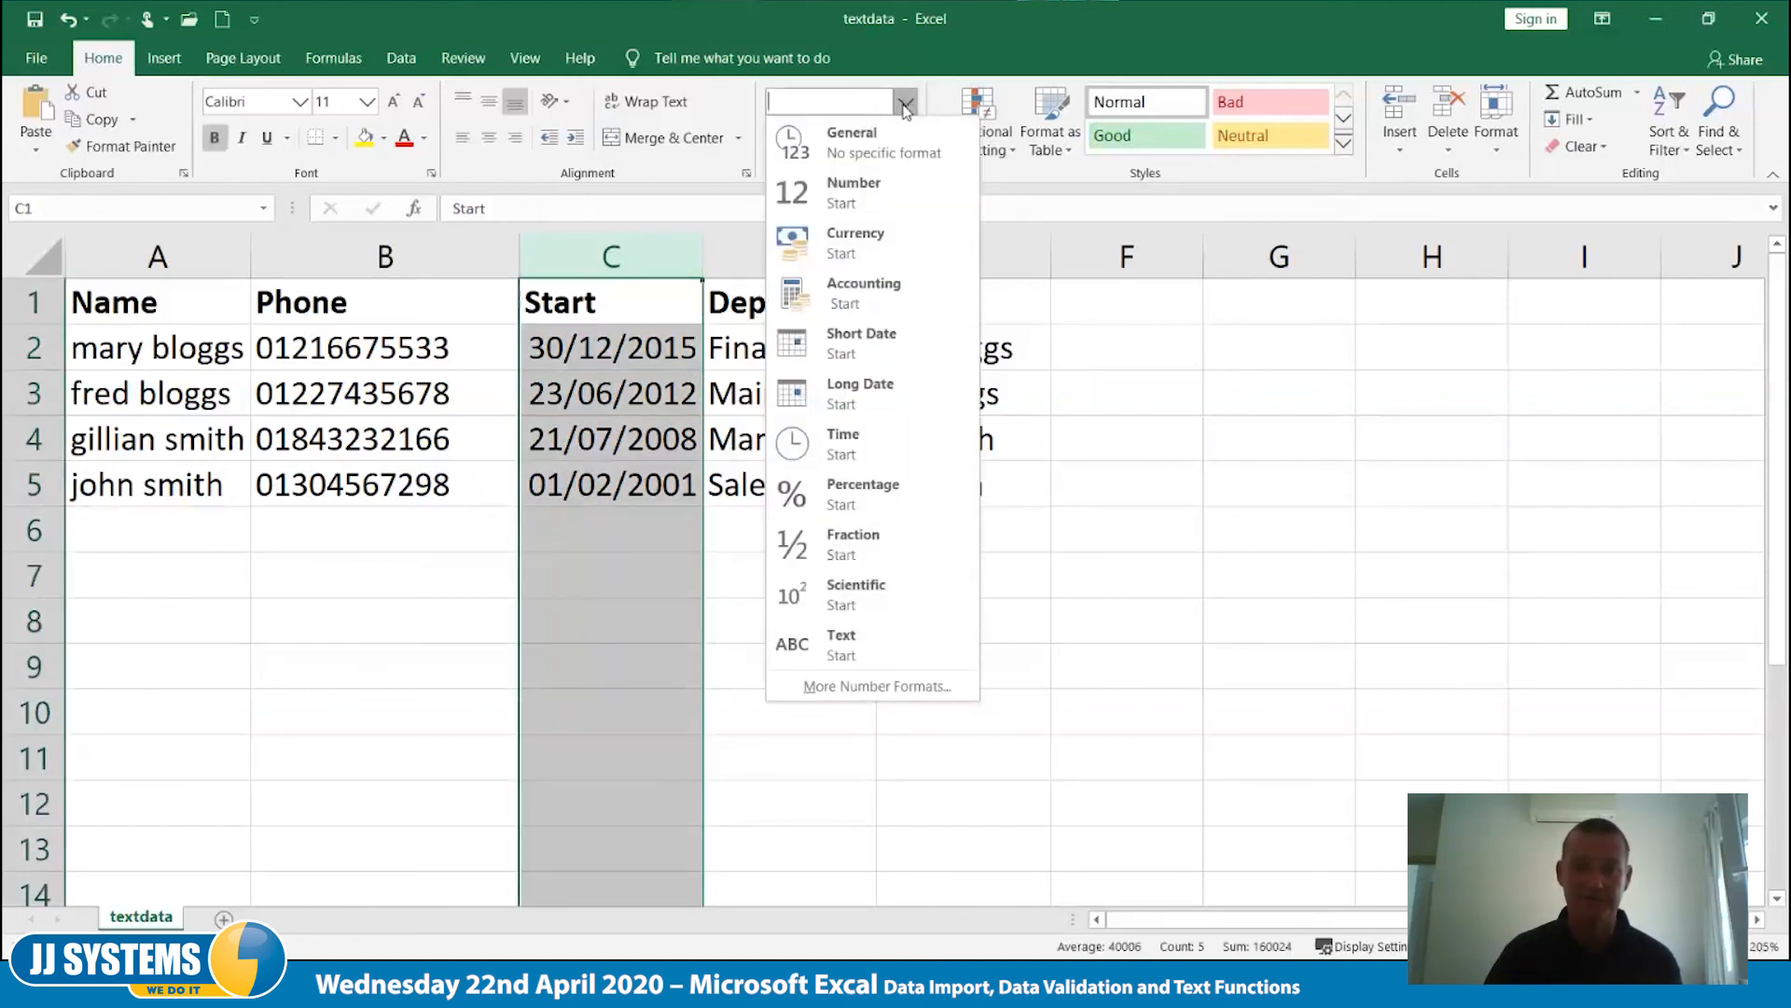
{"action": "left_click", "coordinate": [860, 393]}
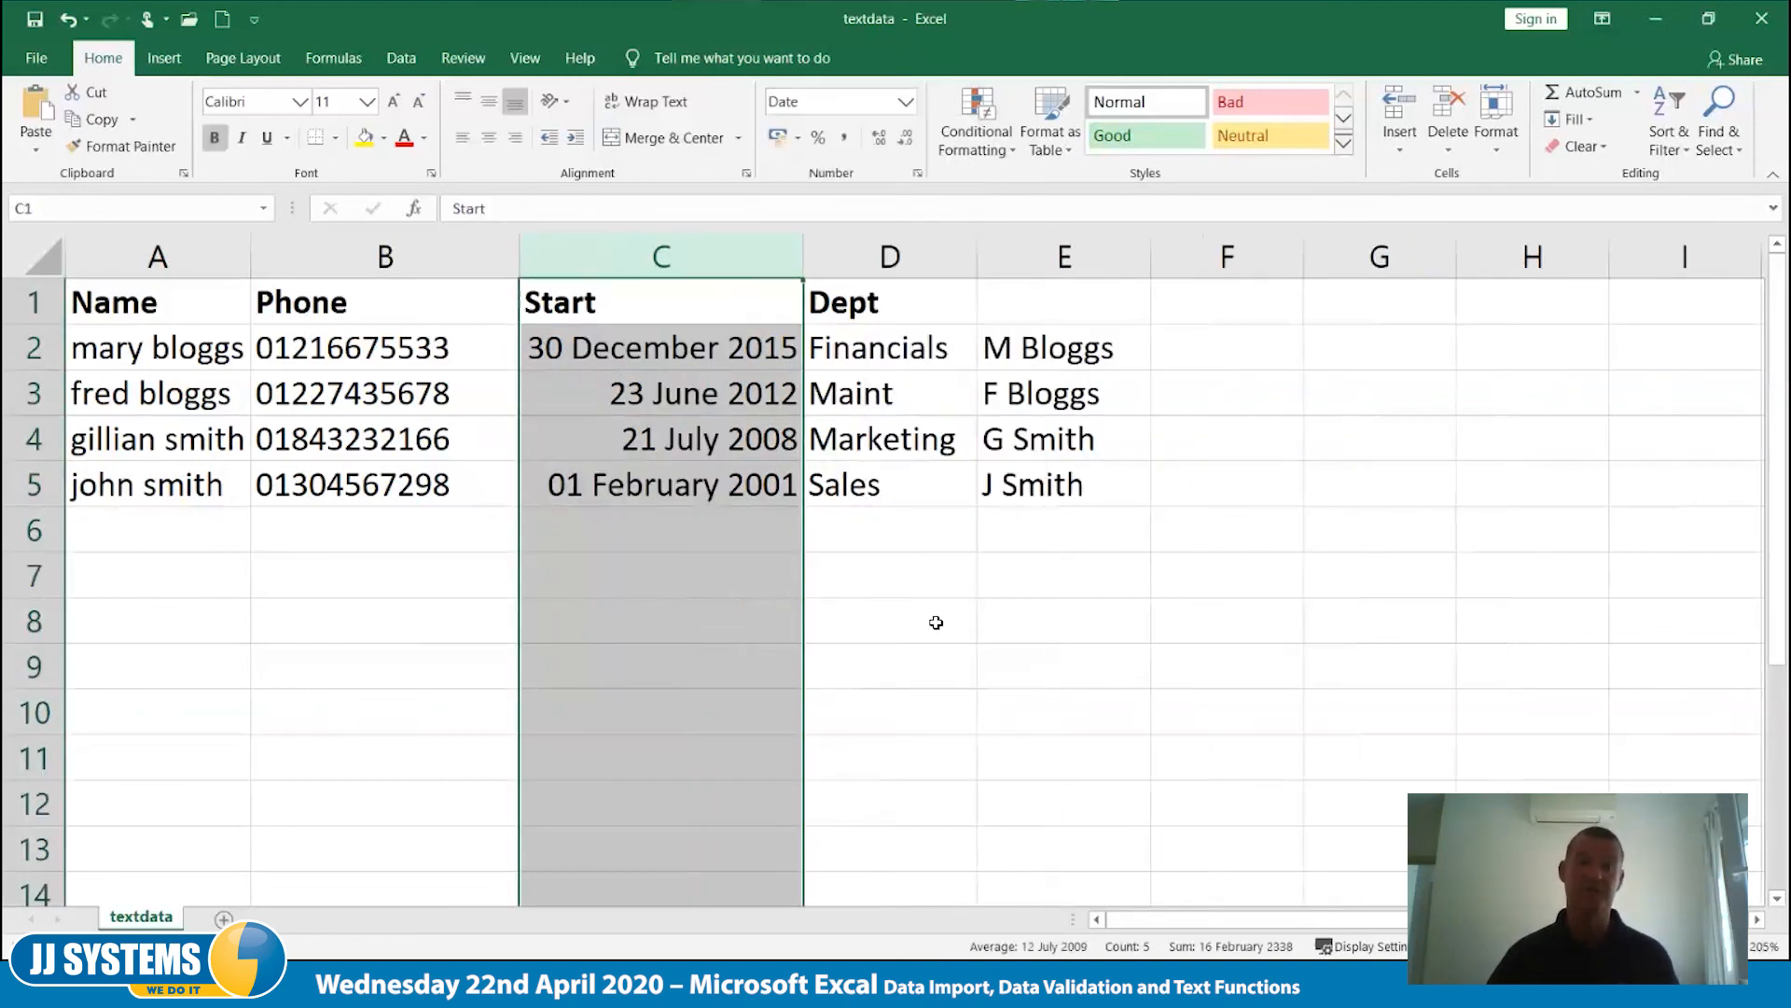
{"action": "left_click", "coordinate": [851, 628]}
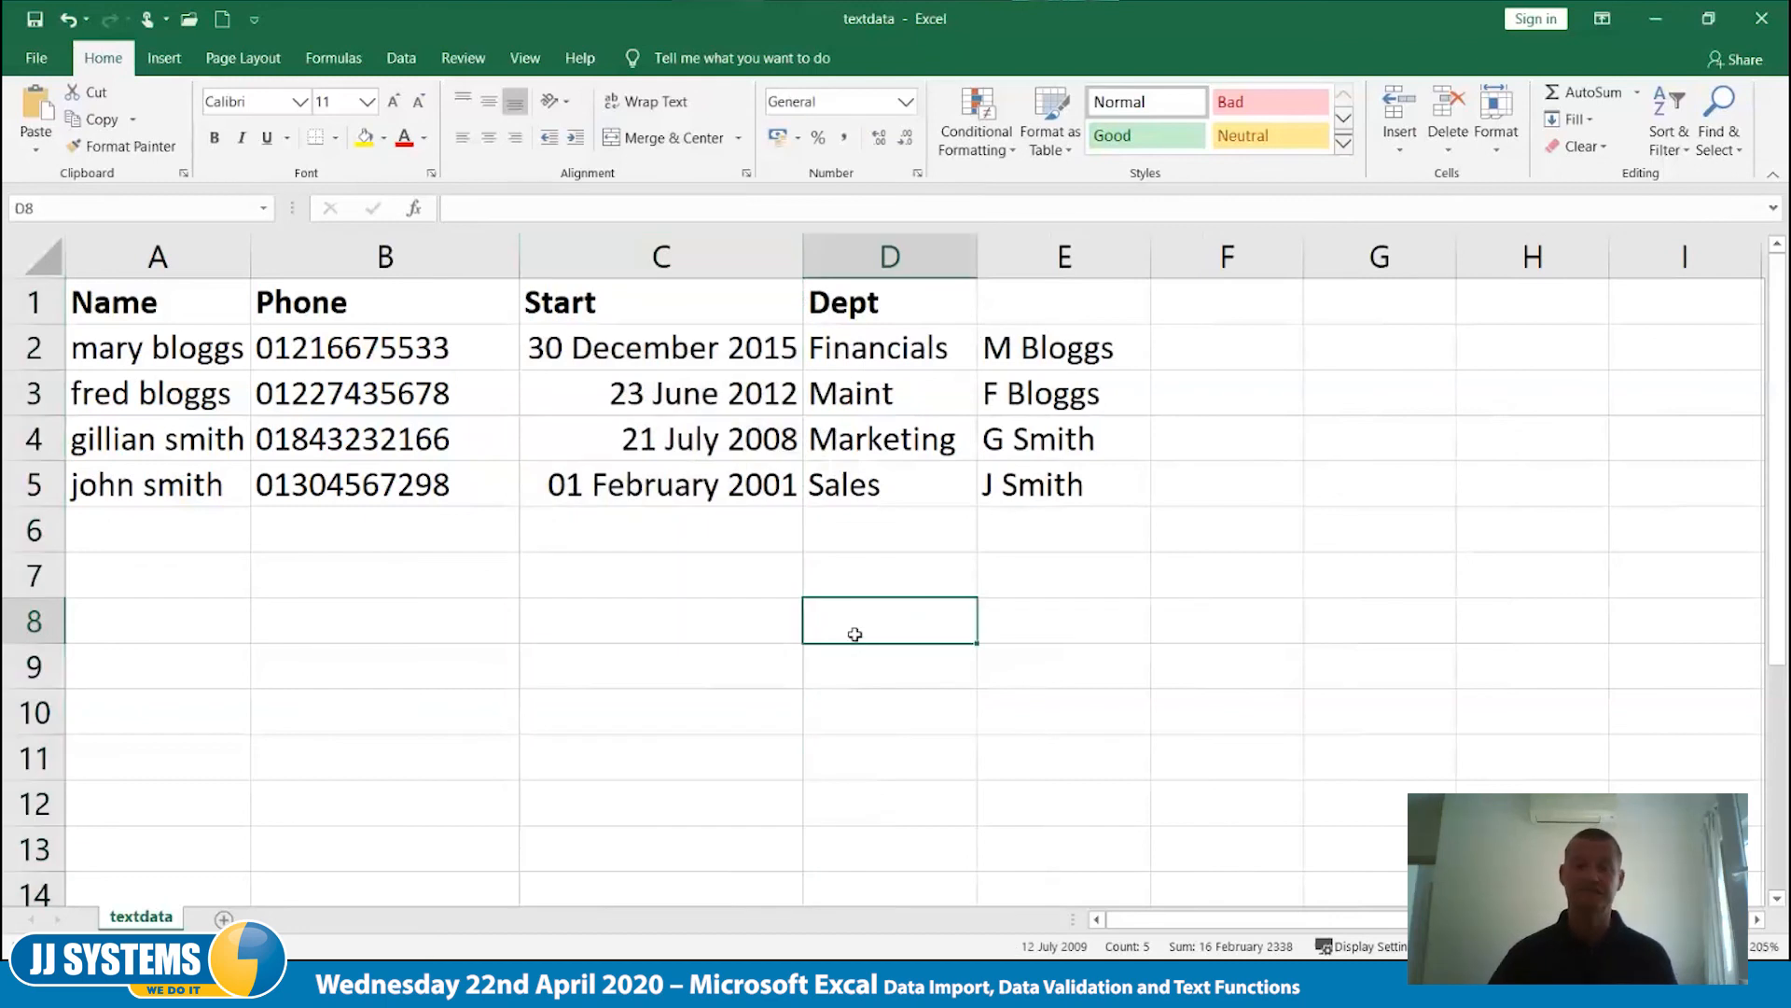
- Sort the records by the long-format Start dates from oldest to newest
{"action": "left_click", "coordinate": [615, 406]}
{"action": "right_click", "coordinate": [614, 408]}
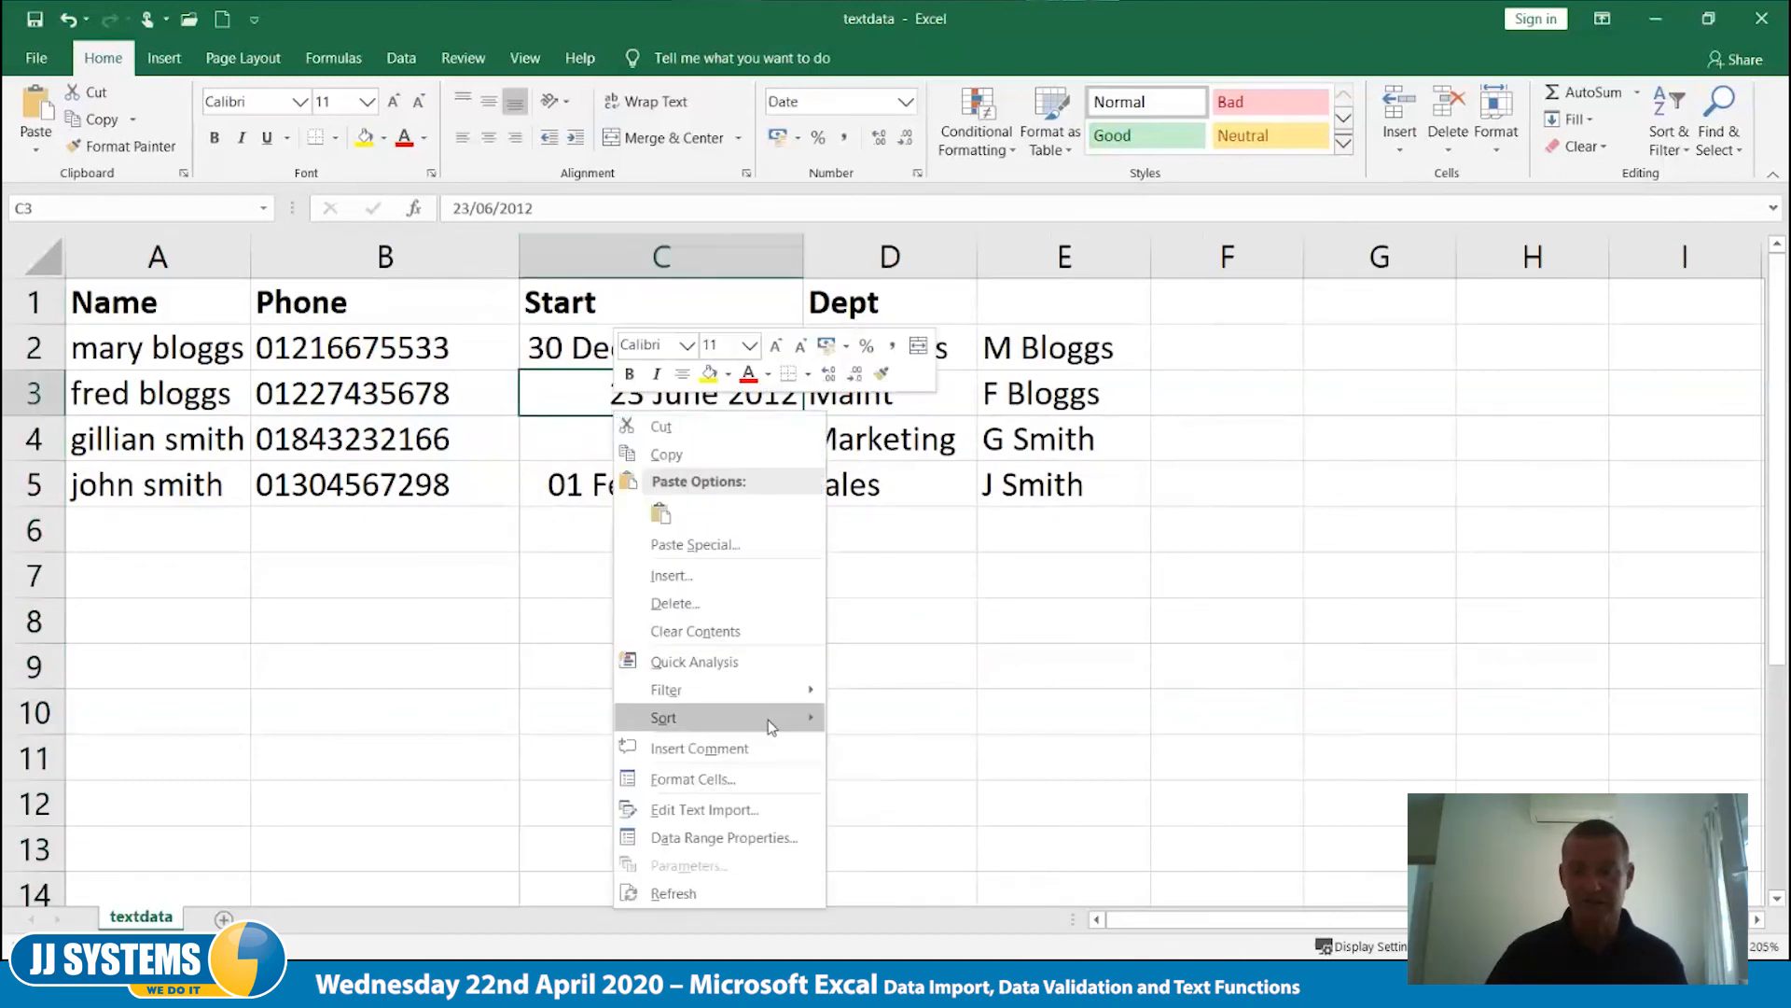
{"action": "mouse_move", "coordinate": [769, 719]}
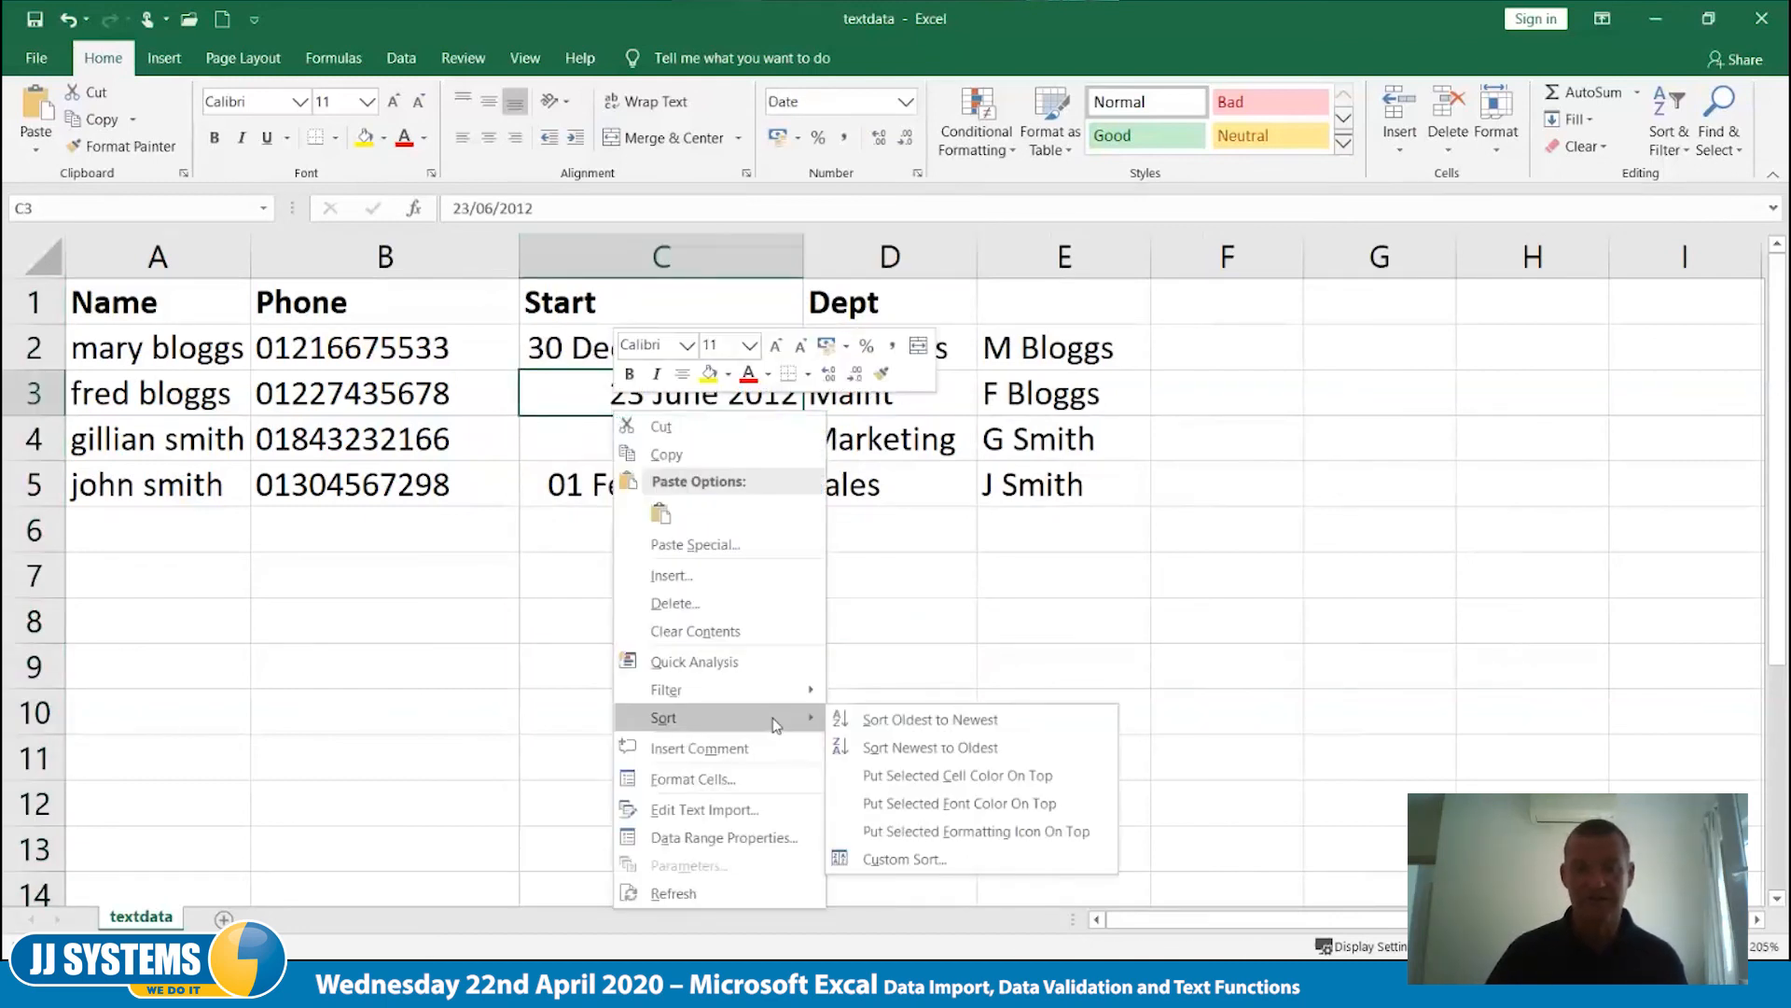
{"action": "left_click", "coordinate": [935, 731]}
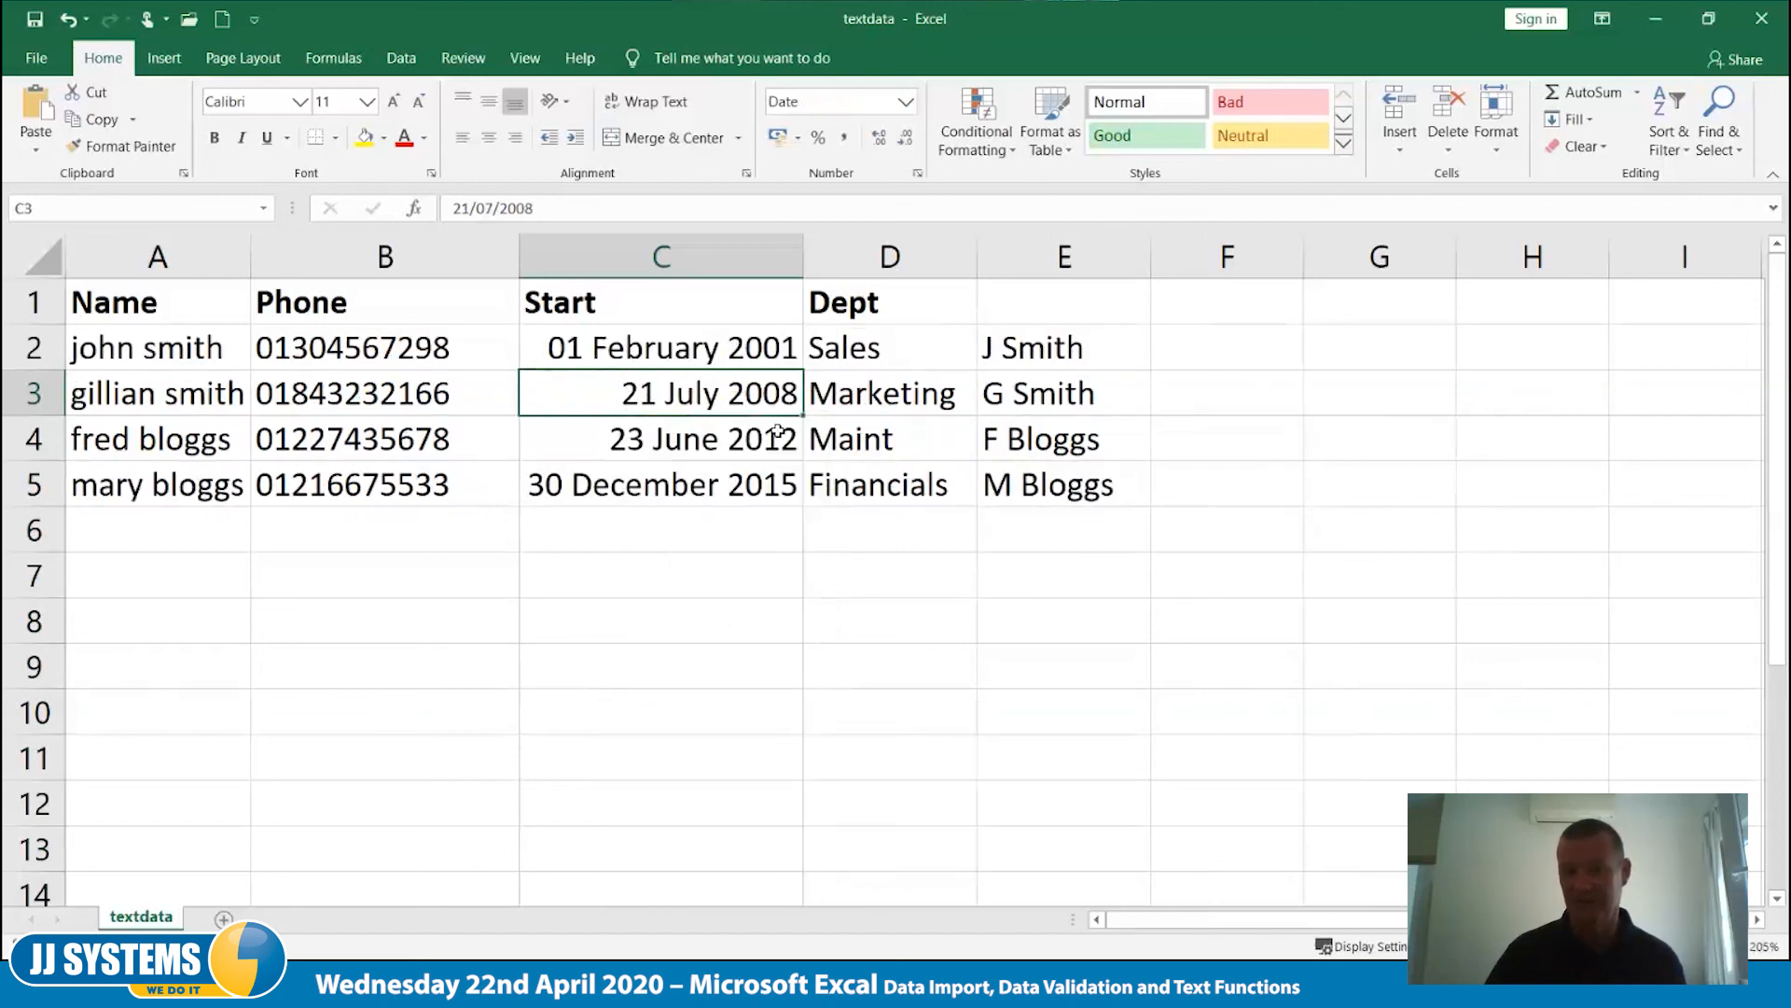
{"action": "left_click", "coordinate": [707, 545]}
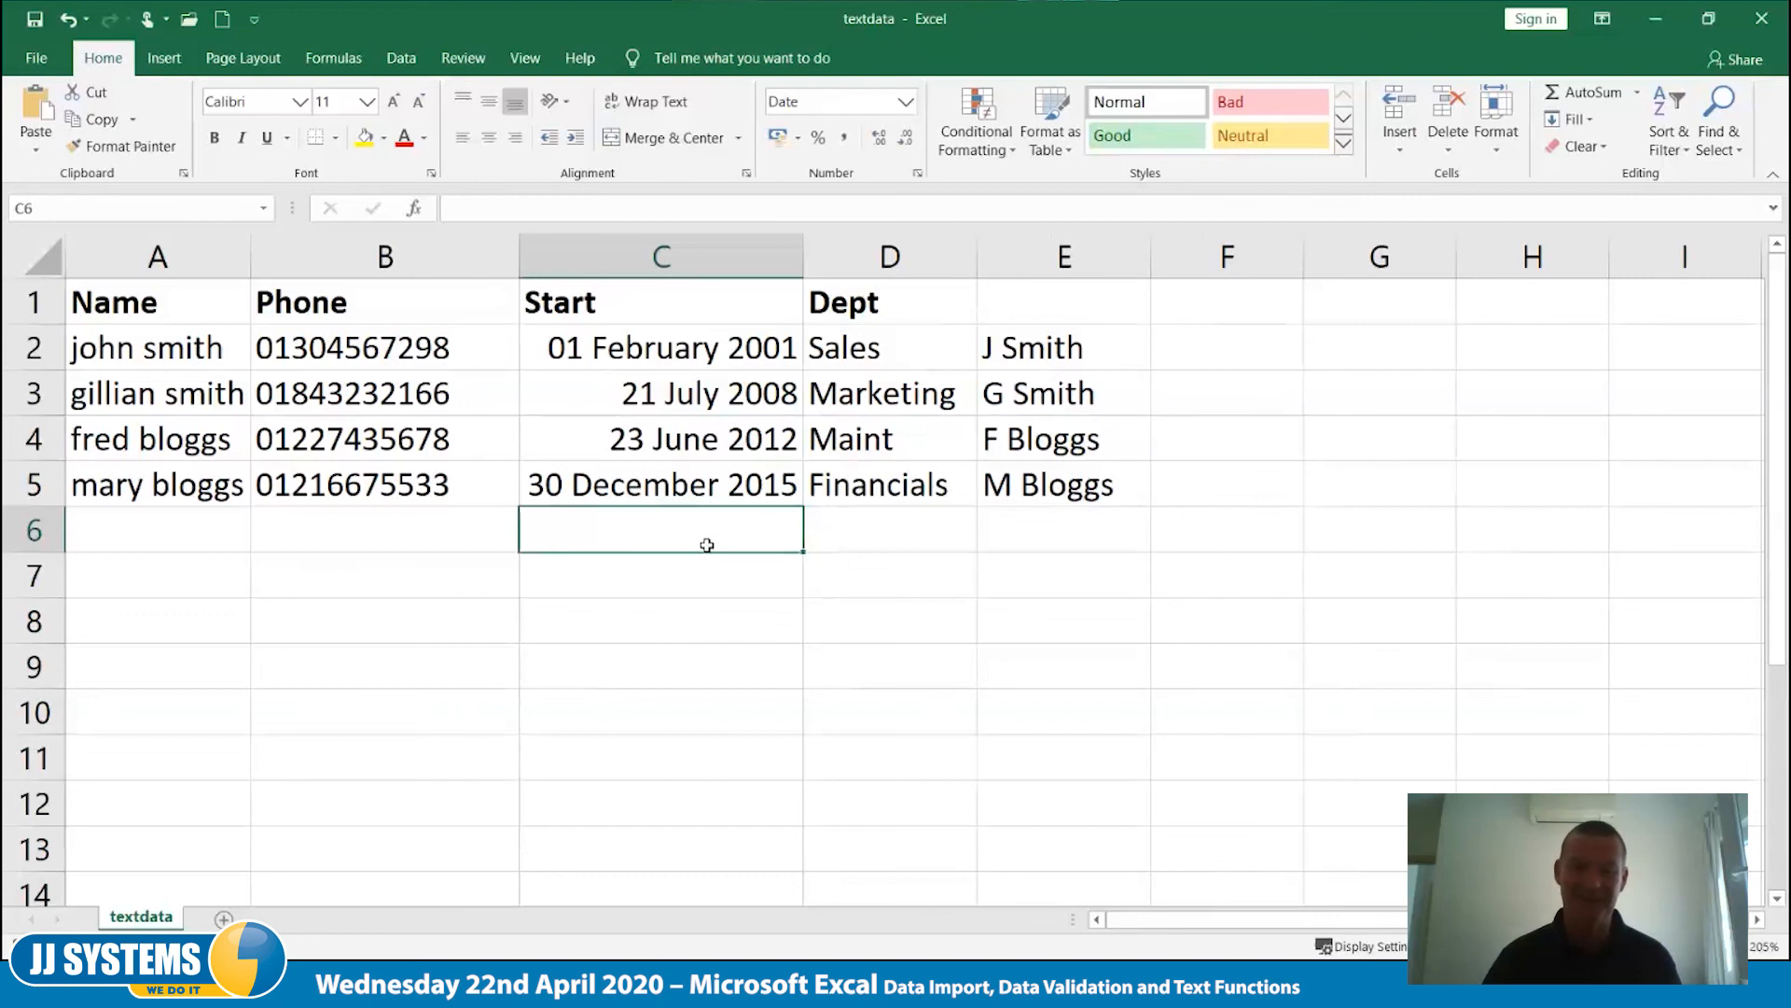
- Insert a blank column between Dept and the abbreviated names, and head it Location in E1
{"action": "left_click", "coordinate": [1065, 257]}
{"action": "right_click", "coordinate": [1067, 258]}
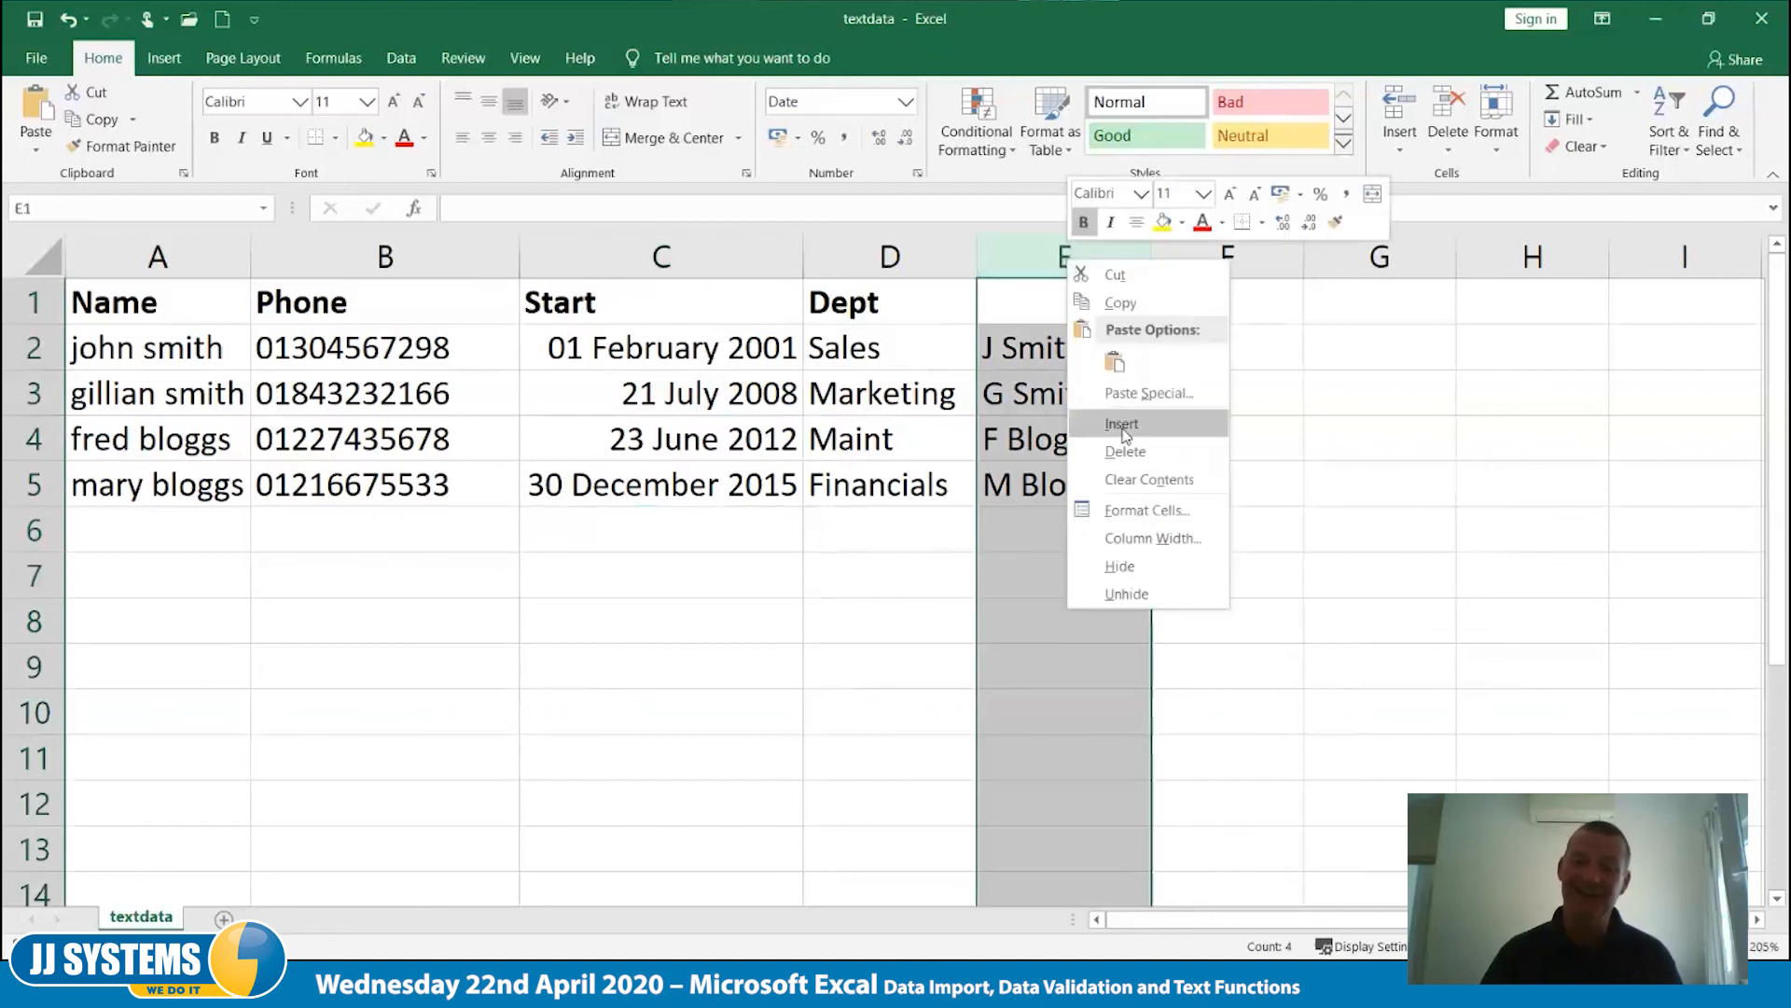
{"action": "left_click", "coordinate": [1123, 425]}
{"action": "left_click", "coordinate": [1059, 319]}
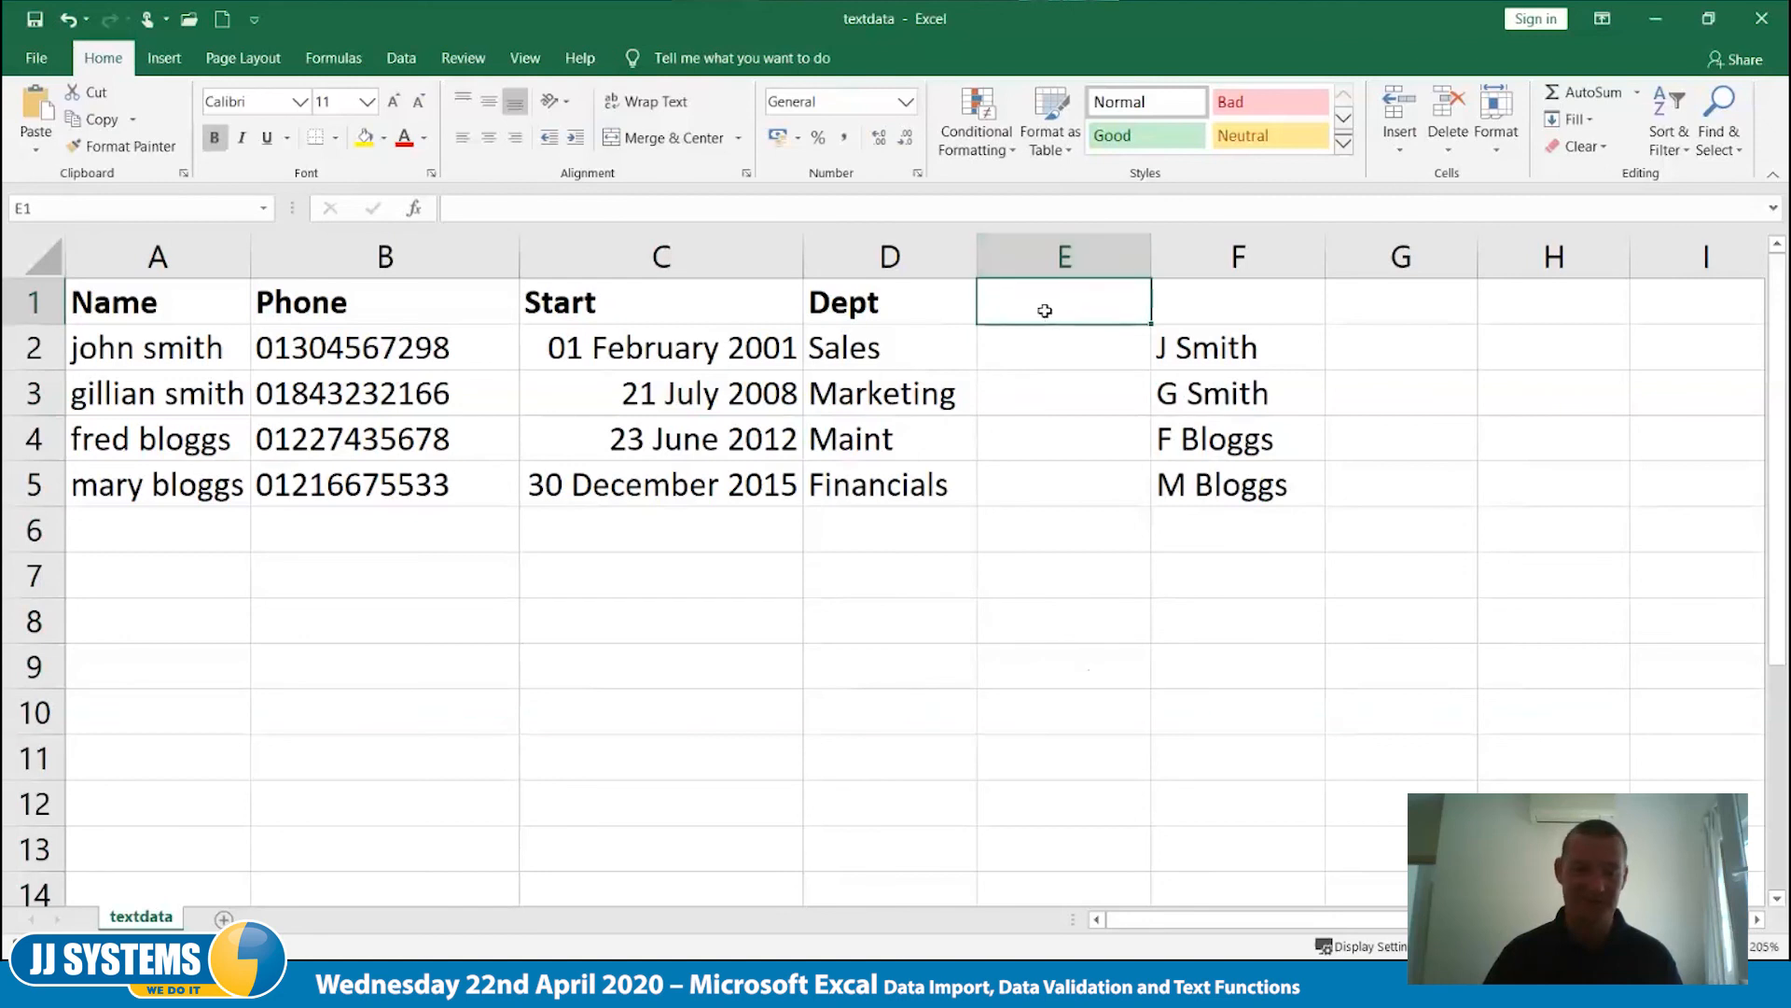
{"action": "scroll", "coordinate": [1385, 500], "scroll_direction": "down", "scroll_amount": 3}
{"action": "scroll", "coordinate": [1384, 500], "scroll_direction": "up", "scroll_amount": 3}
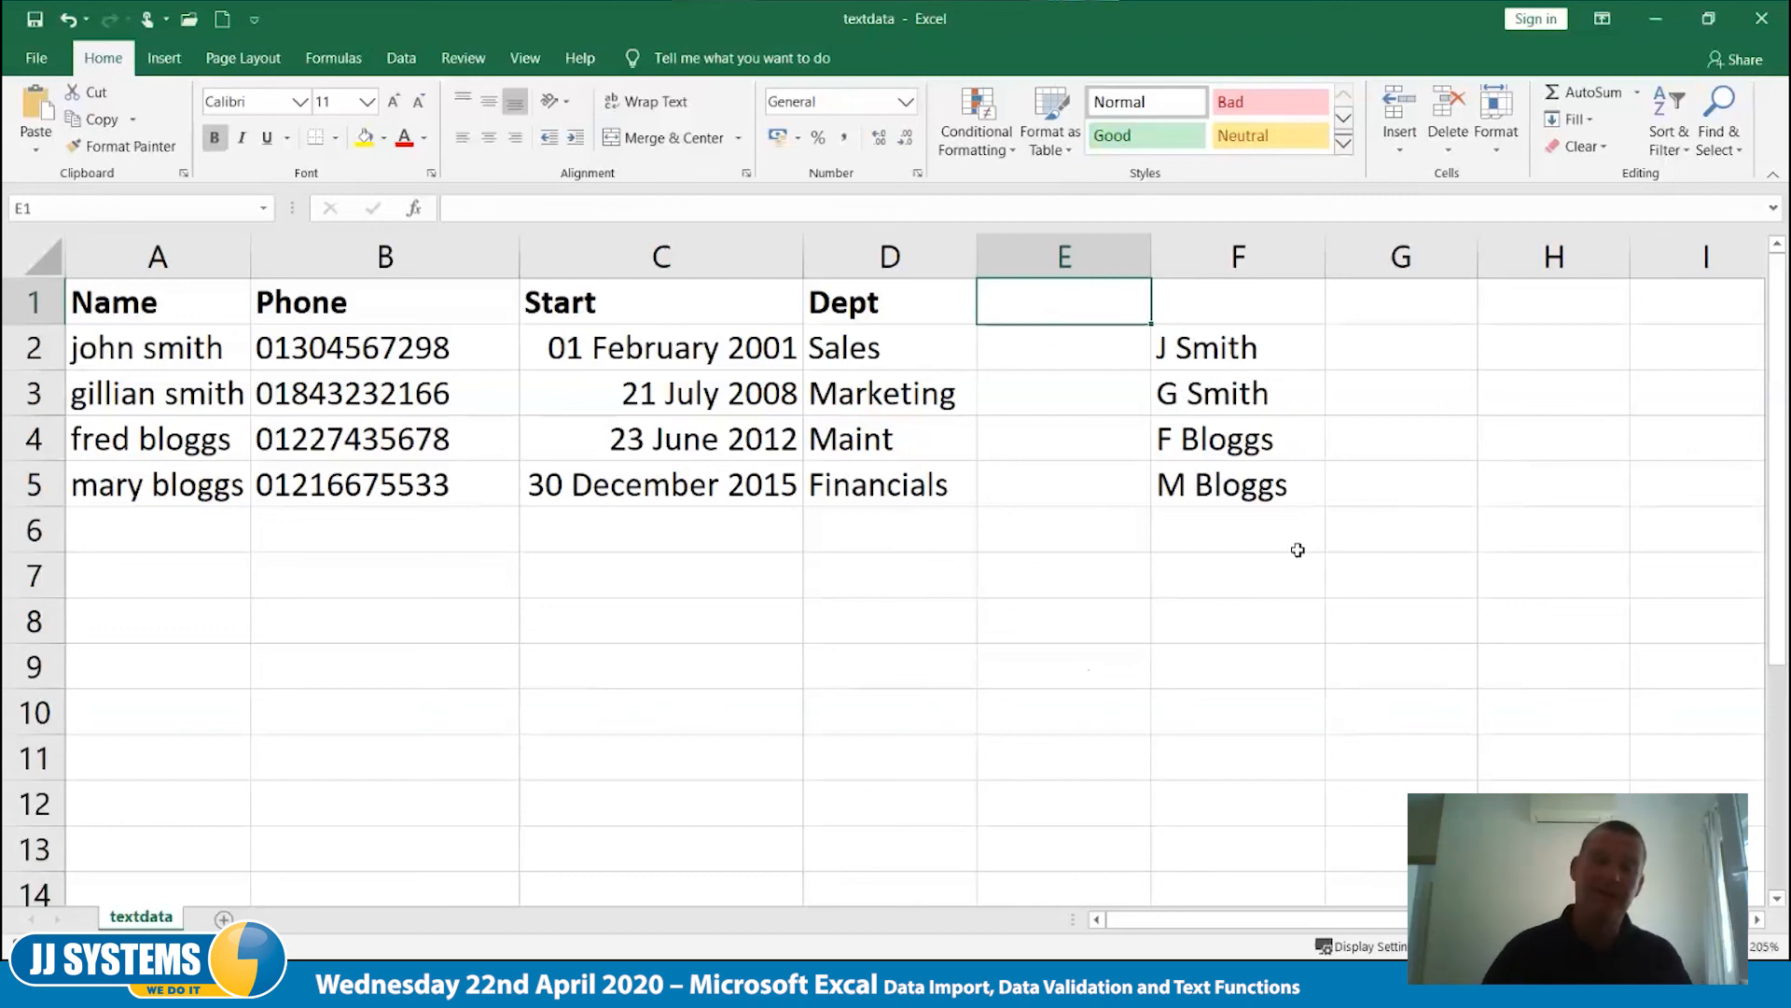
{"action": "left_click_drag", "start_coordinate": [856, 347], "coordinate": [907, 487]}
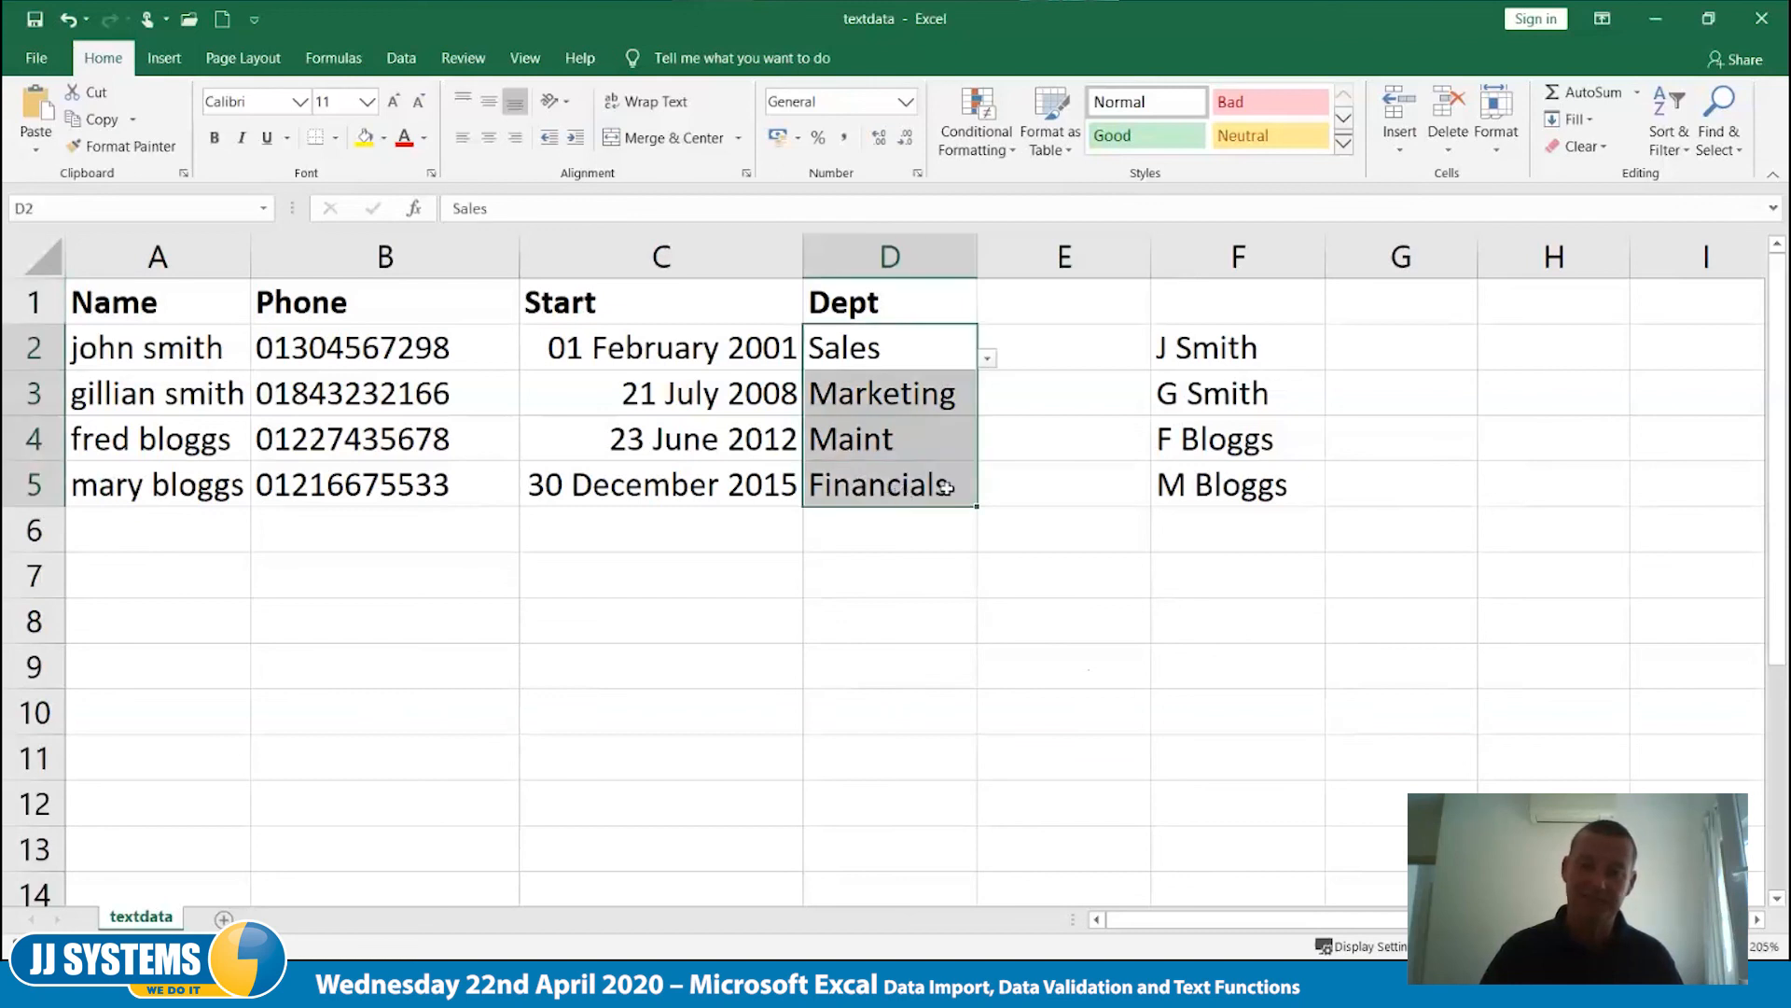
{"action": "left_click", "coordinate": [1034, 303]}
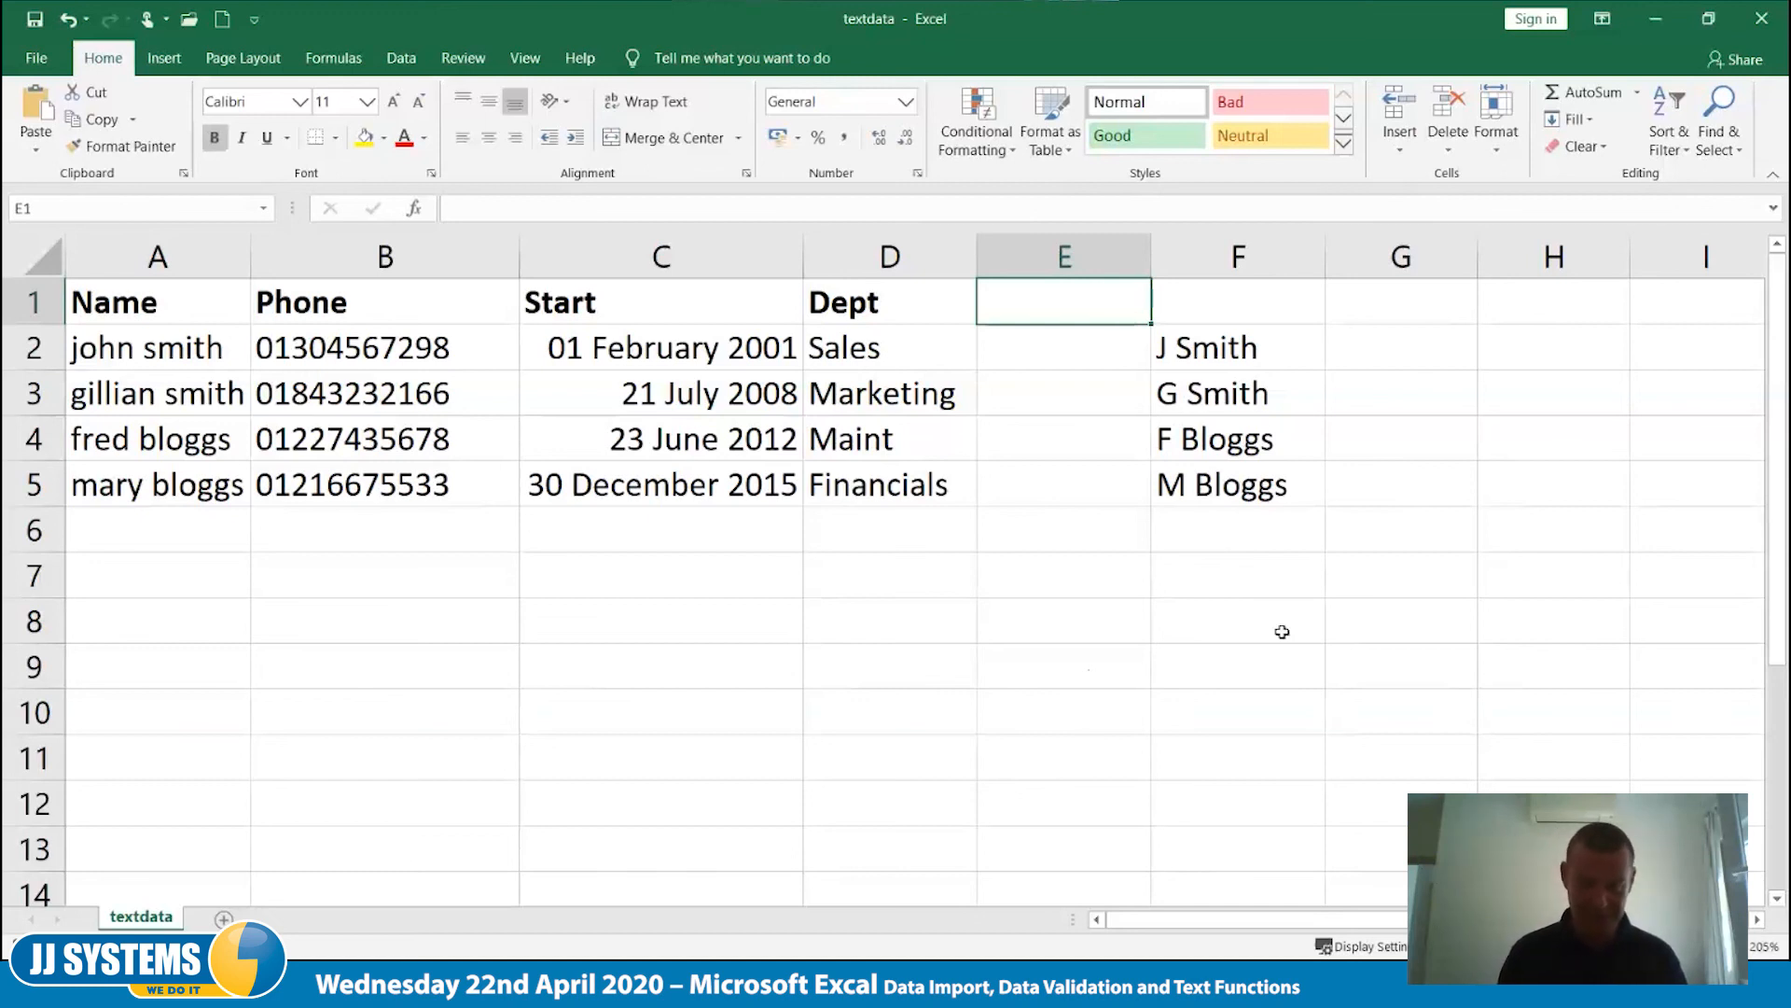
{"action": "type", "text": "Location"}
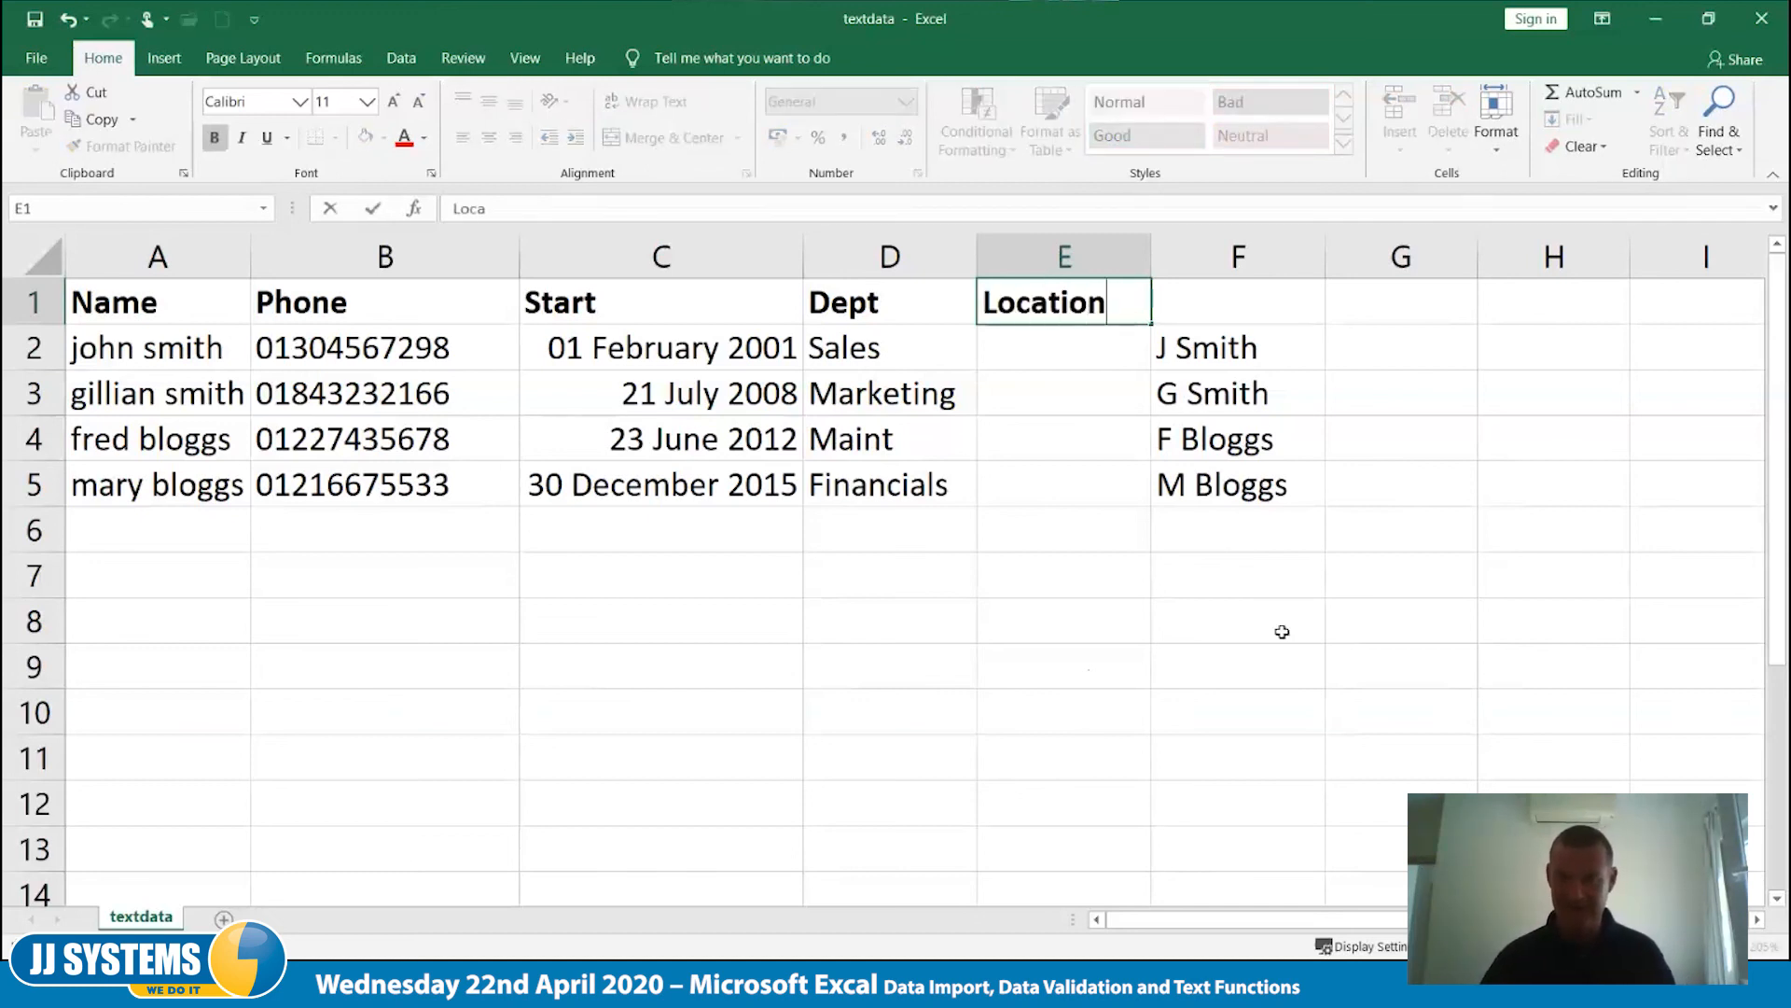
{"action": "key", "text": "Return"}
- Enter the location options UK, EU and US down cells G9 to G11
{"action": "left_click", "coordinate": [1386, 677]}
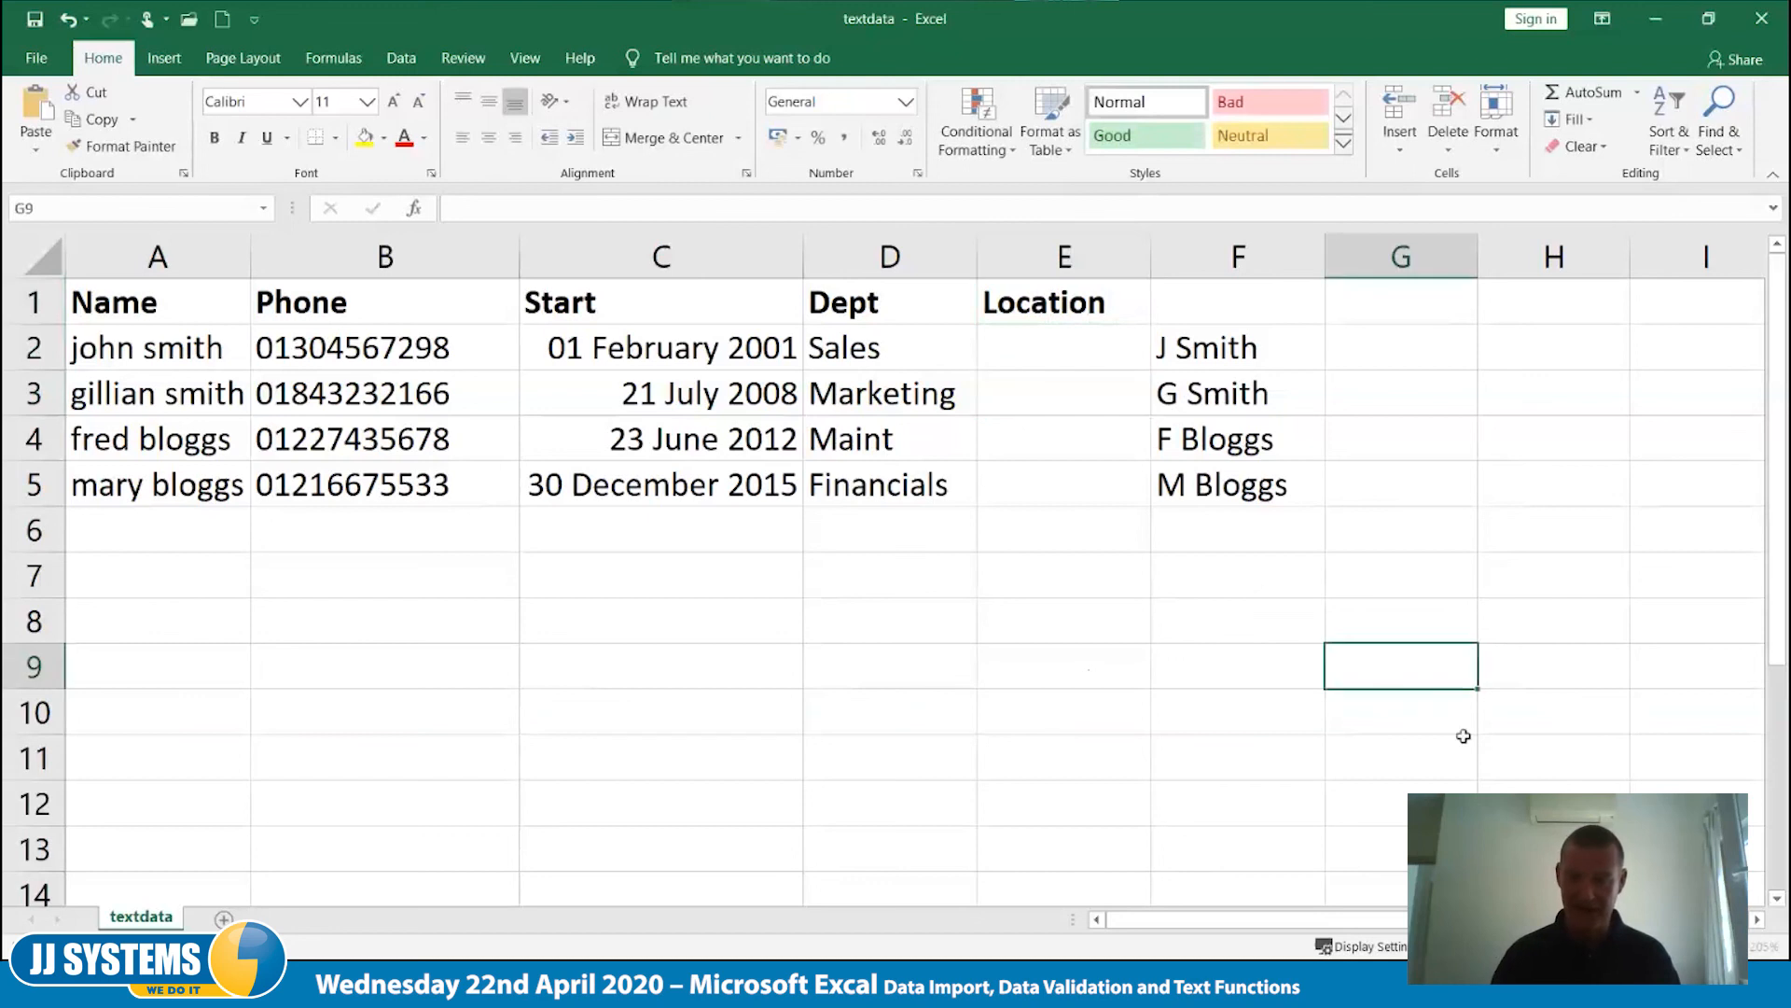
{"action": "type", "text": "UK"}
{"action": "key", "text": "Return"}
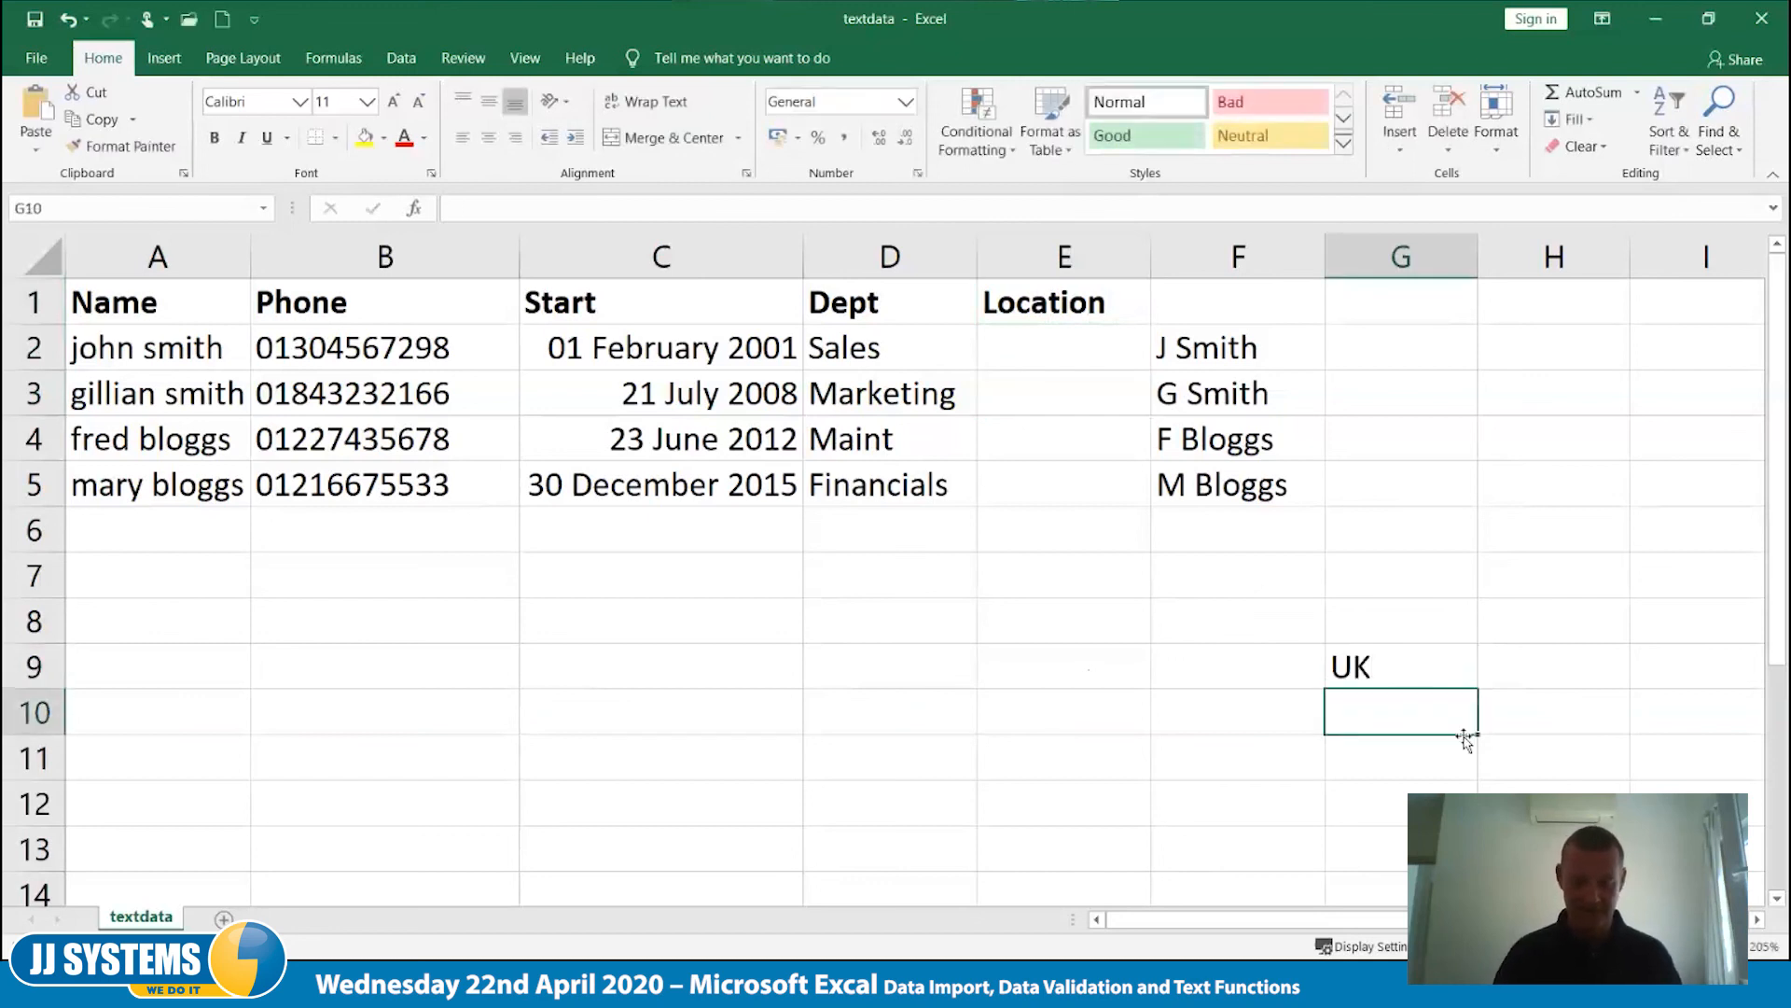
{"action": "type", "text": "EU"}
{"action": "key", "text": "Return"}
{"action": "type", "text": "US"}
{"action": "key", "text": "Tab"}
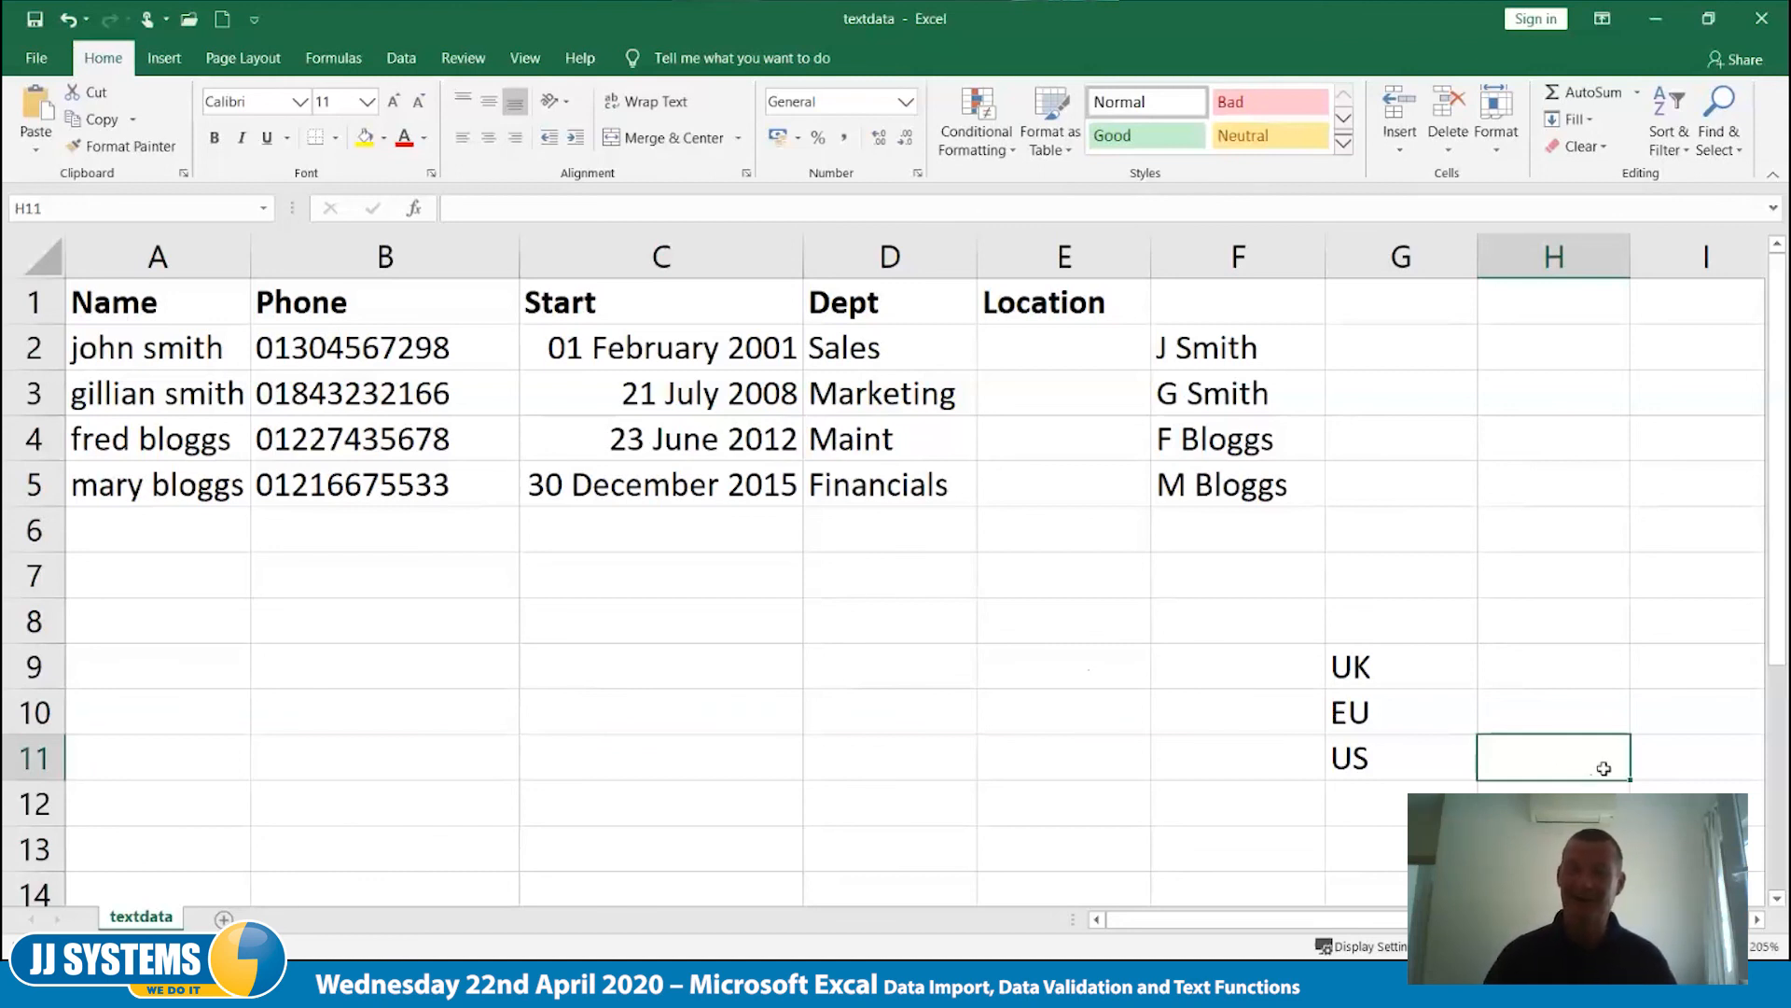
{"action": "left_click", "coordinate": [1539, 620]}
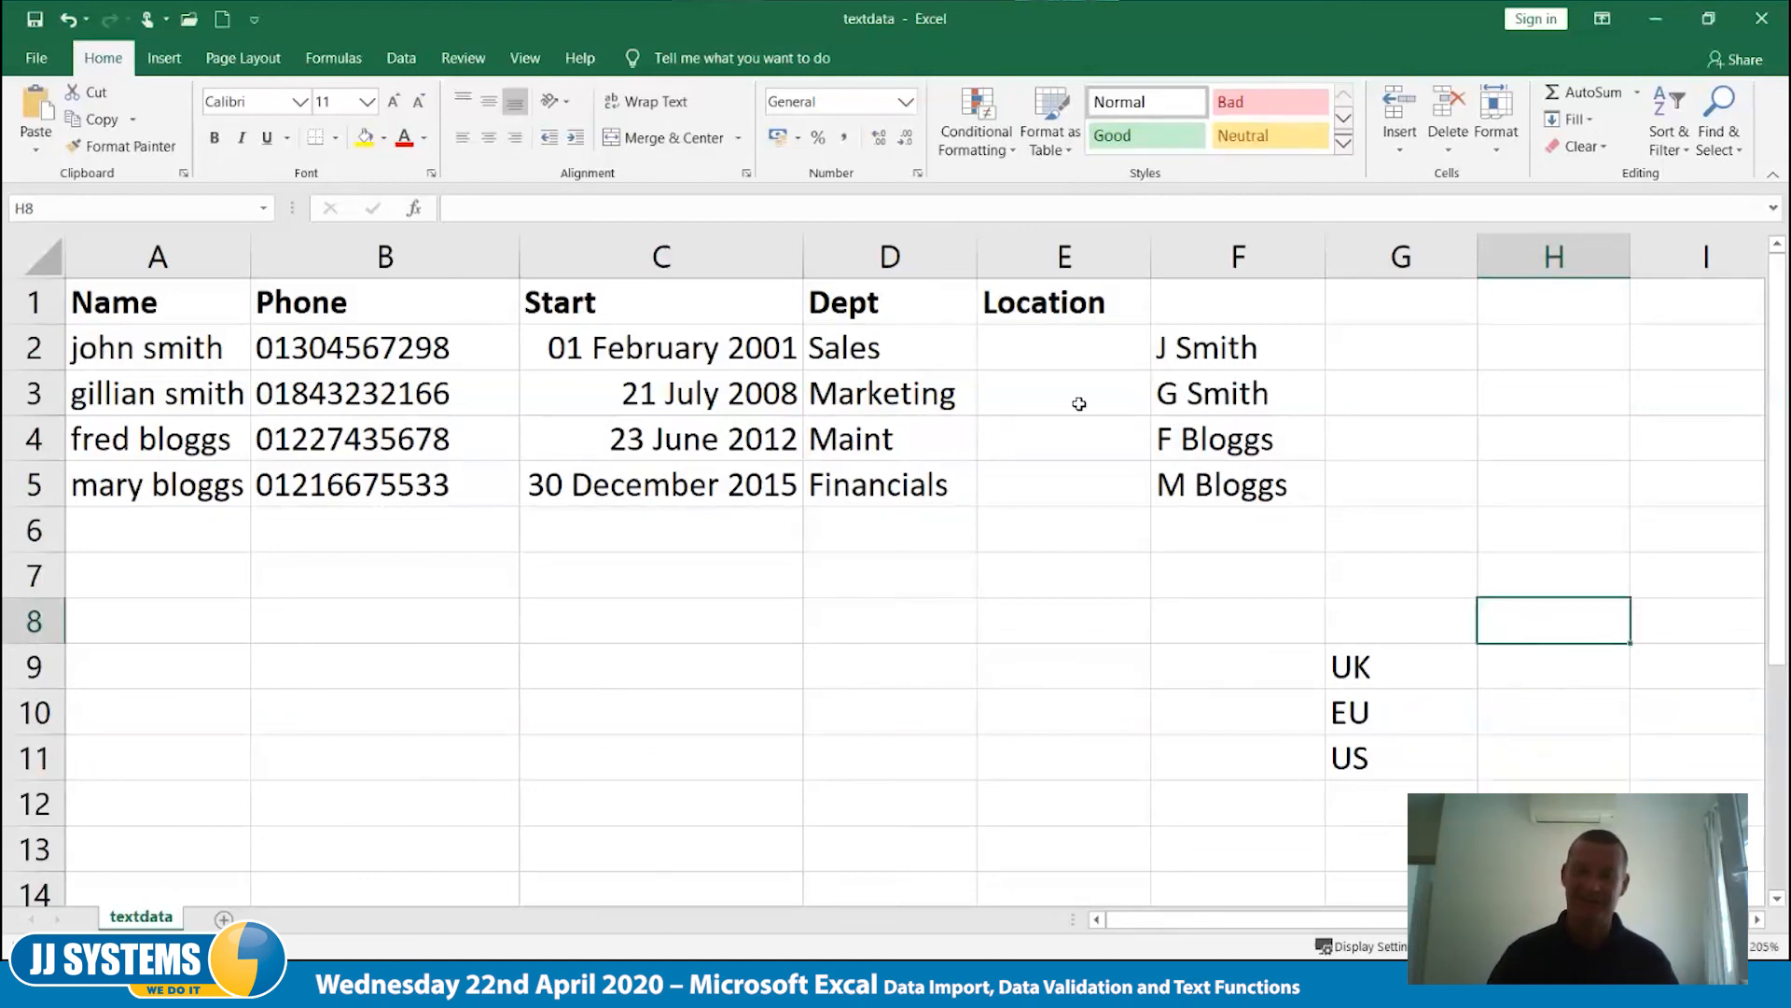
- Insert another column after Location and head it Dietary Rq in F1
{"action": "left_click", "coordinate": [1157, 254]}
{"action": "right_click", "coordinate": [1207, 270]}
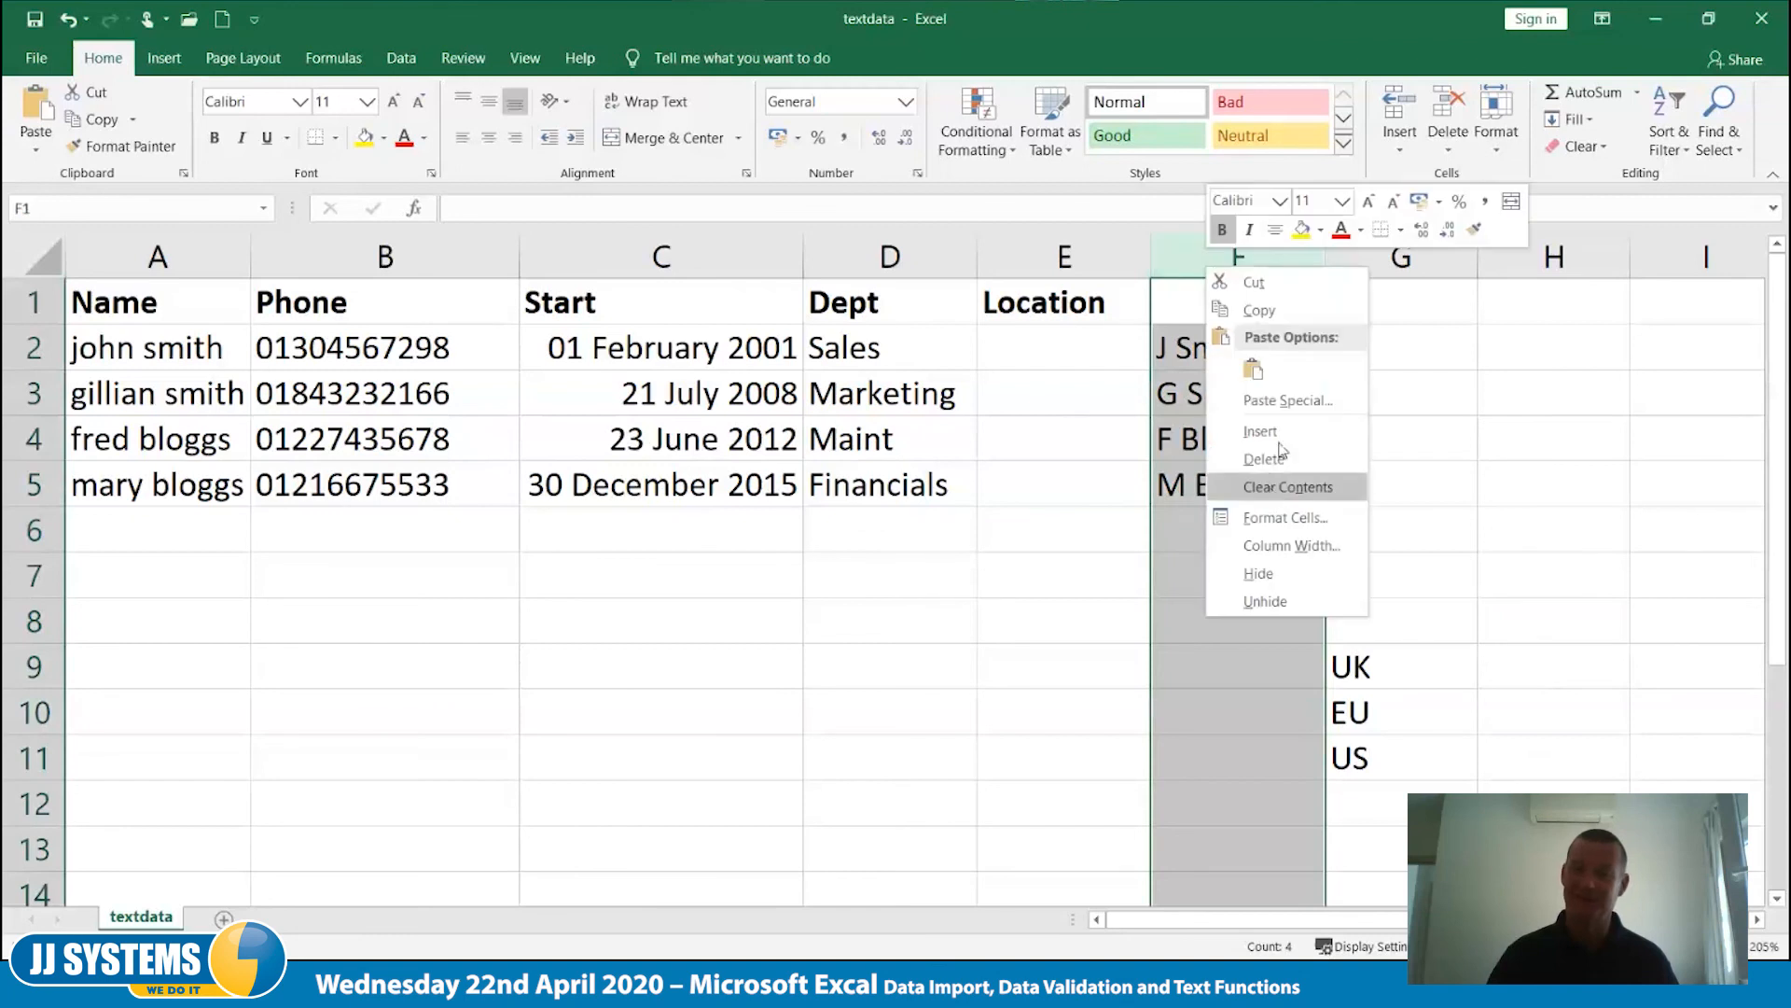
{"action": "left_click", "coordinate": [1286, 434]}
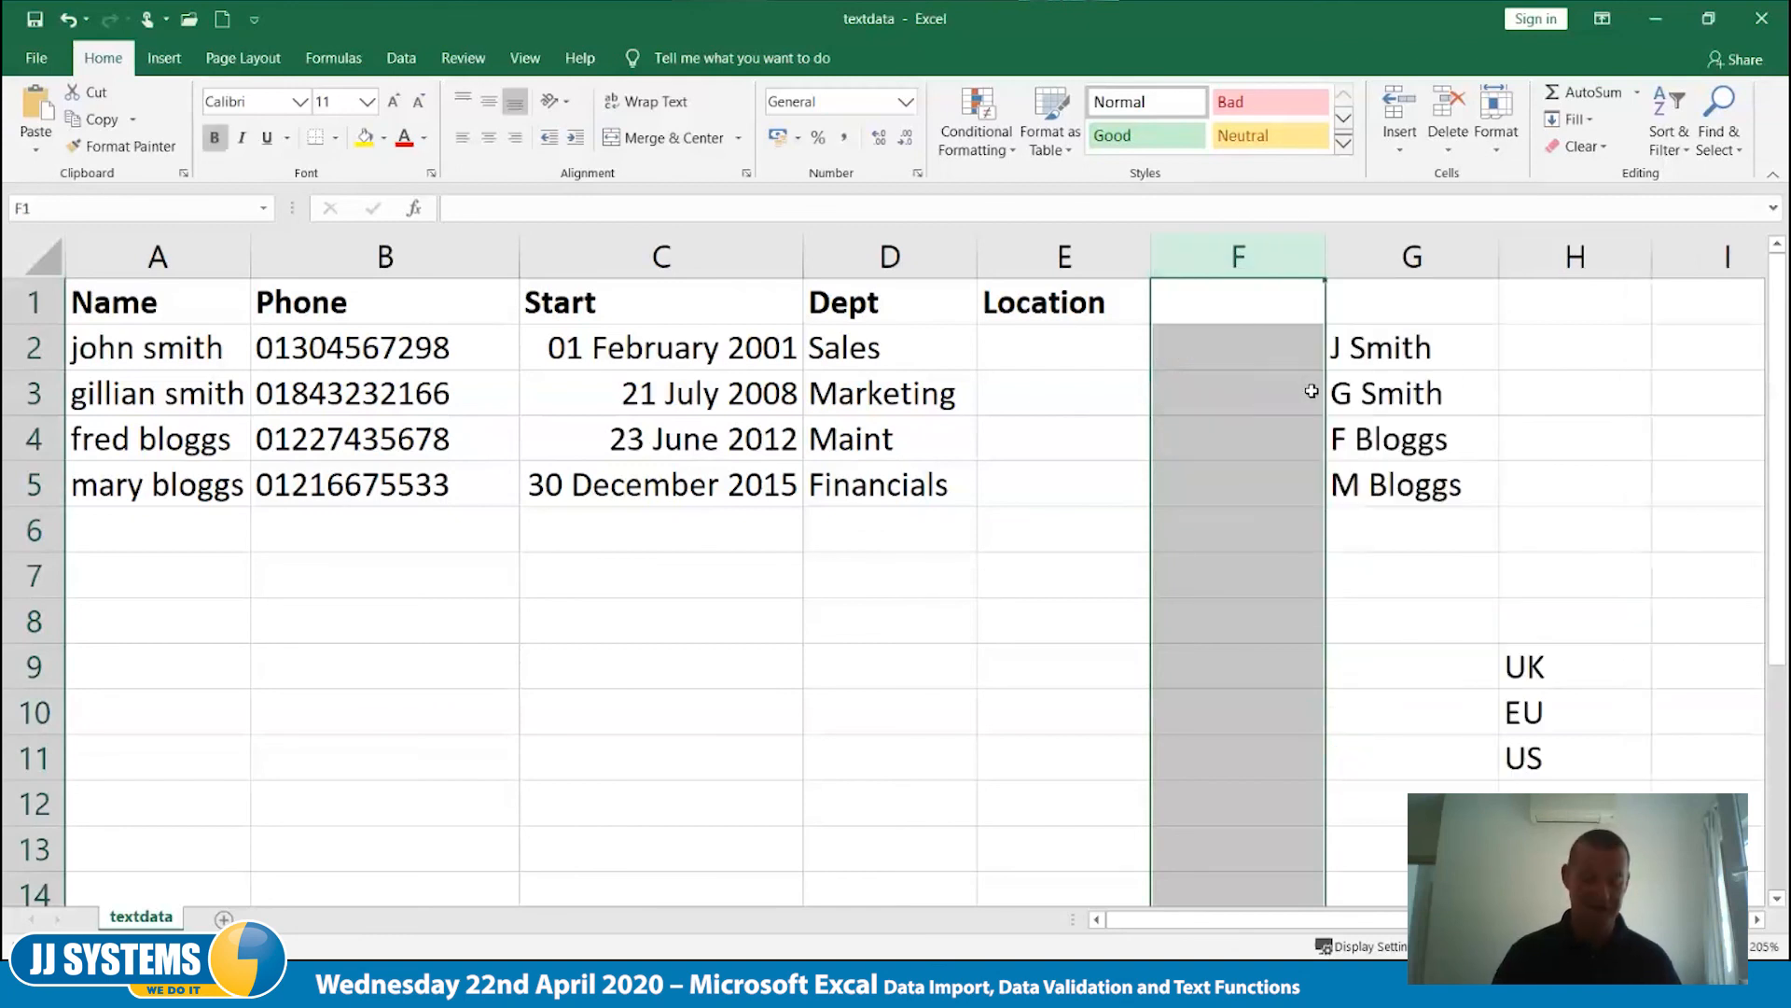
{"action": "left_click", "coordinate": [1189, 294]}
{"action": "type", "text": "D"}
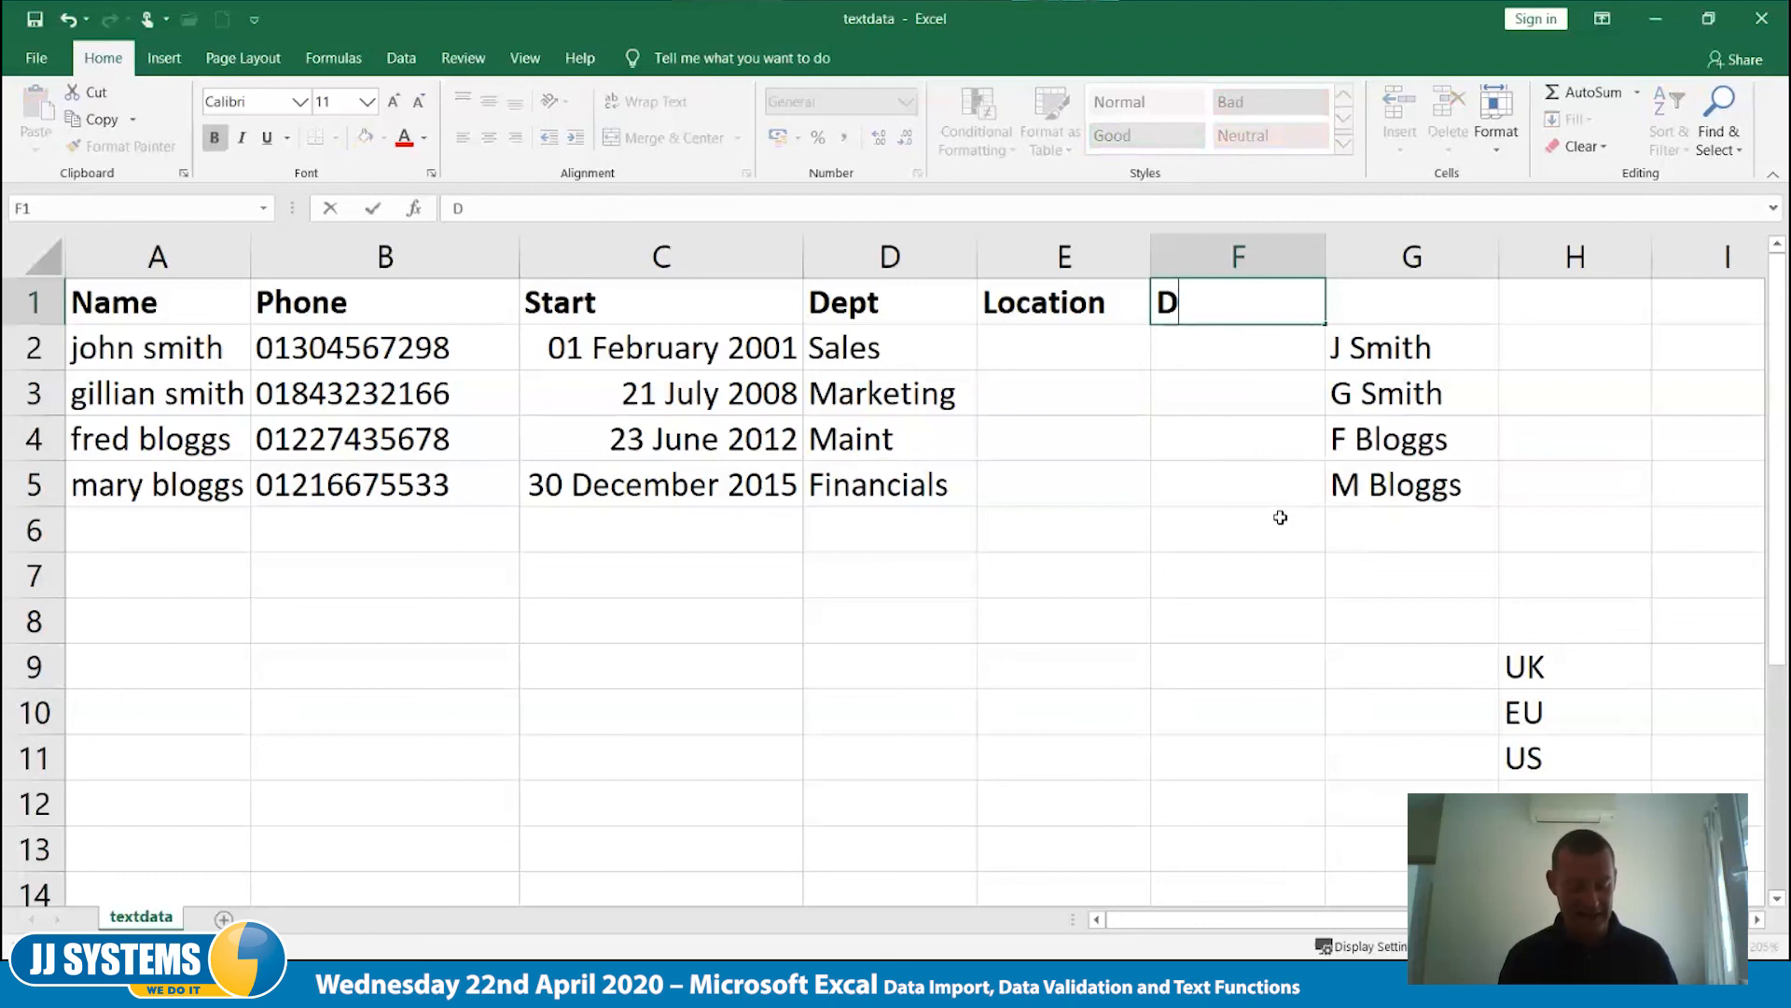
{"action": "type", "text": "ietary Rq"}
{"action": "key", "text": "Tab"}
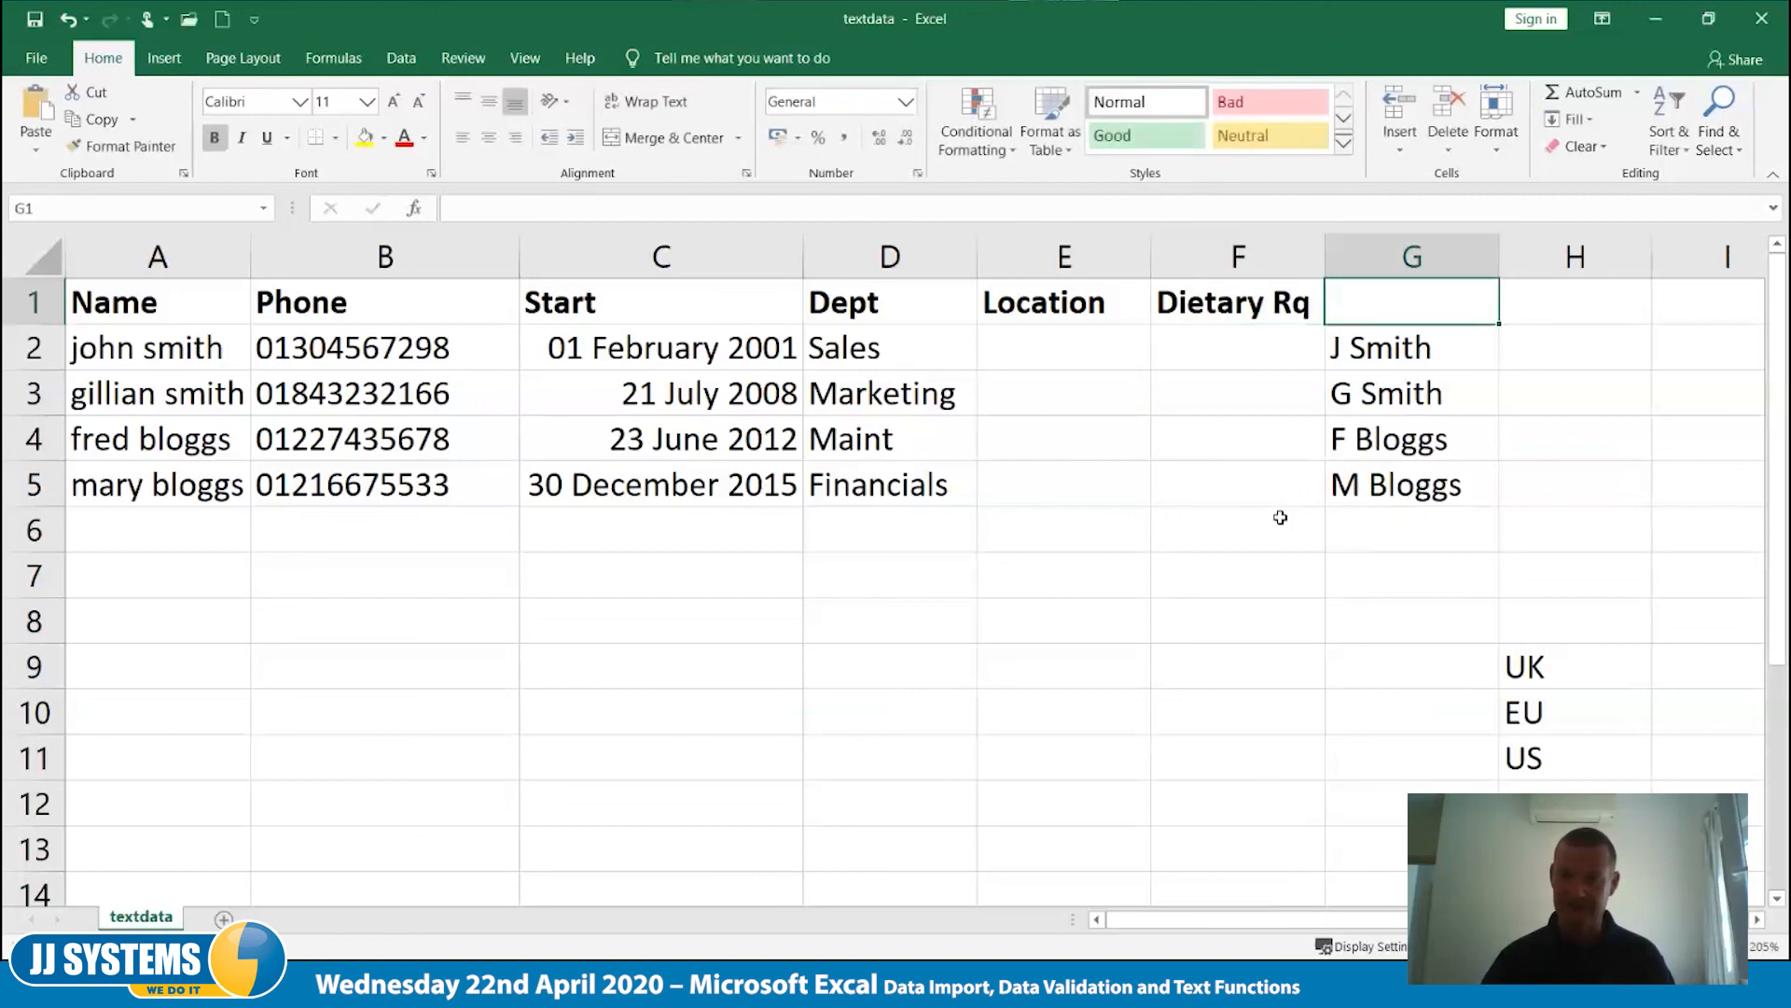
- Clear all existing data validation settings for the Location cells E2:E5, leaving the Data Validation dialog open
{"action": "left_click_drag", "start_coordinate": [1576, 680], "coordinate": [1574, 752]}
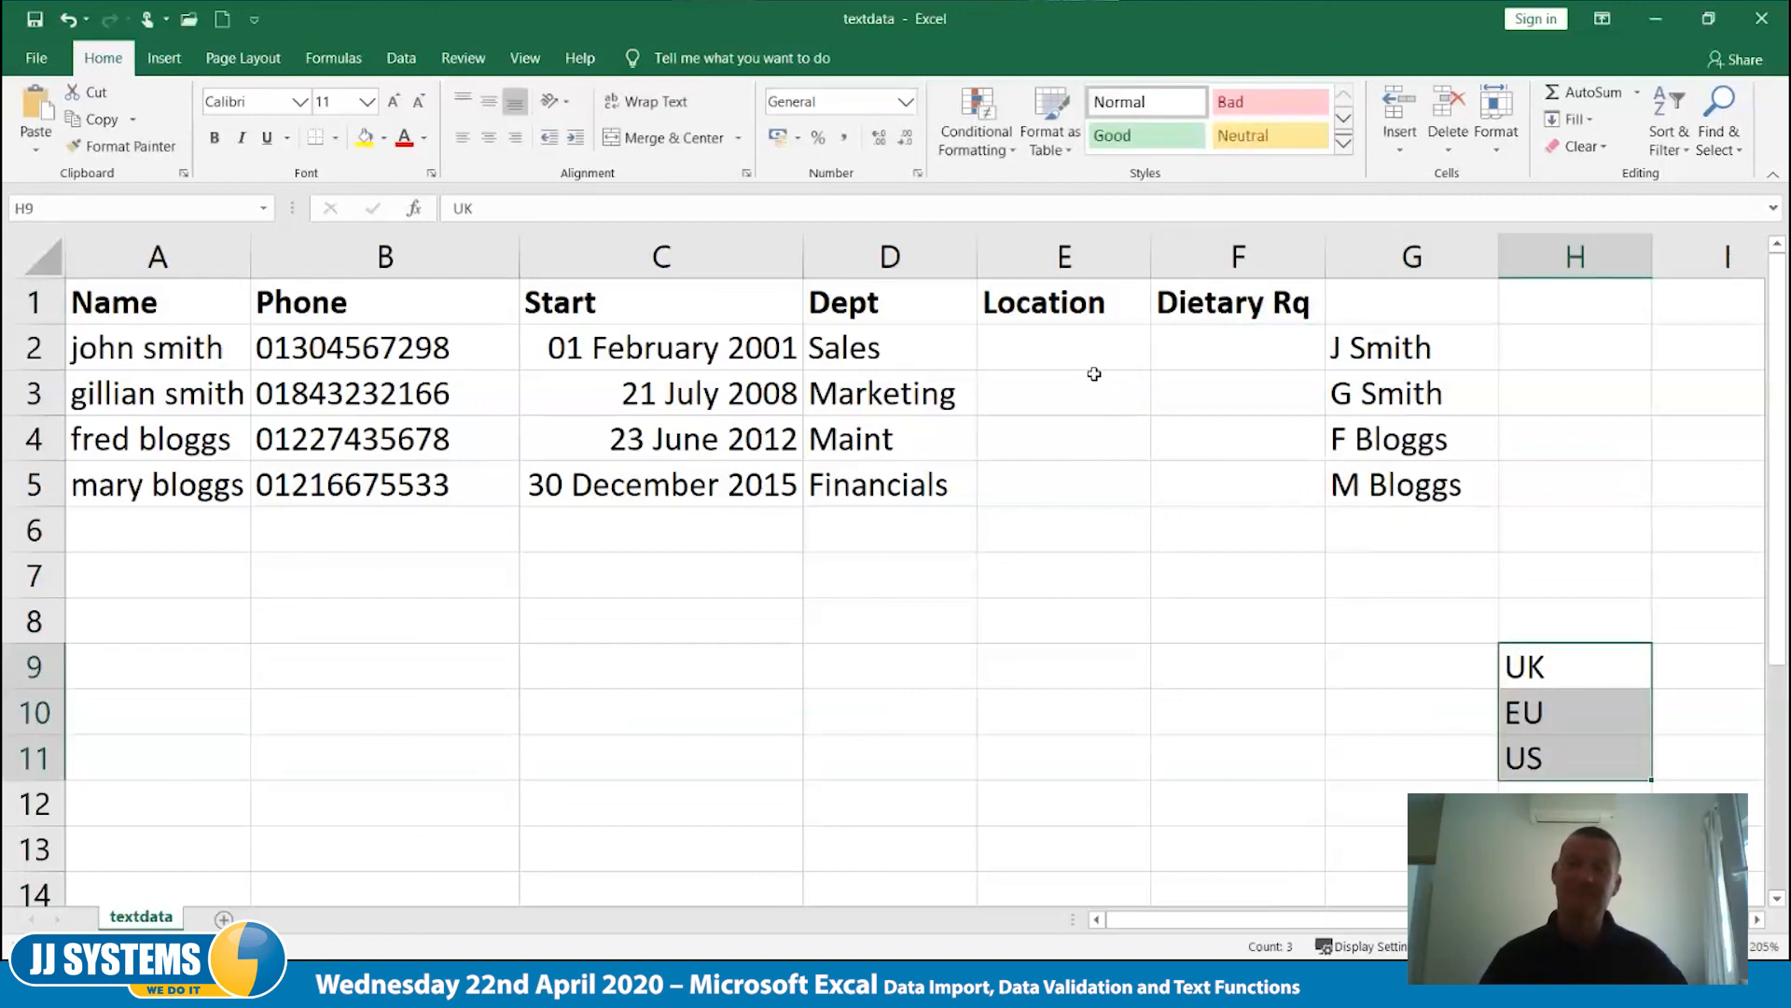
{"action": "left_click_drag", "start_coordinate": [1081, 352], "coordinate": [1071, 856]}
{"action": "left_click", "coordinate": [1076, 348]}
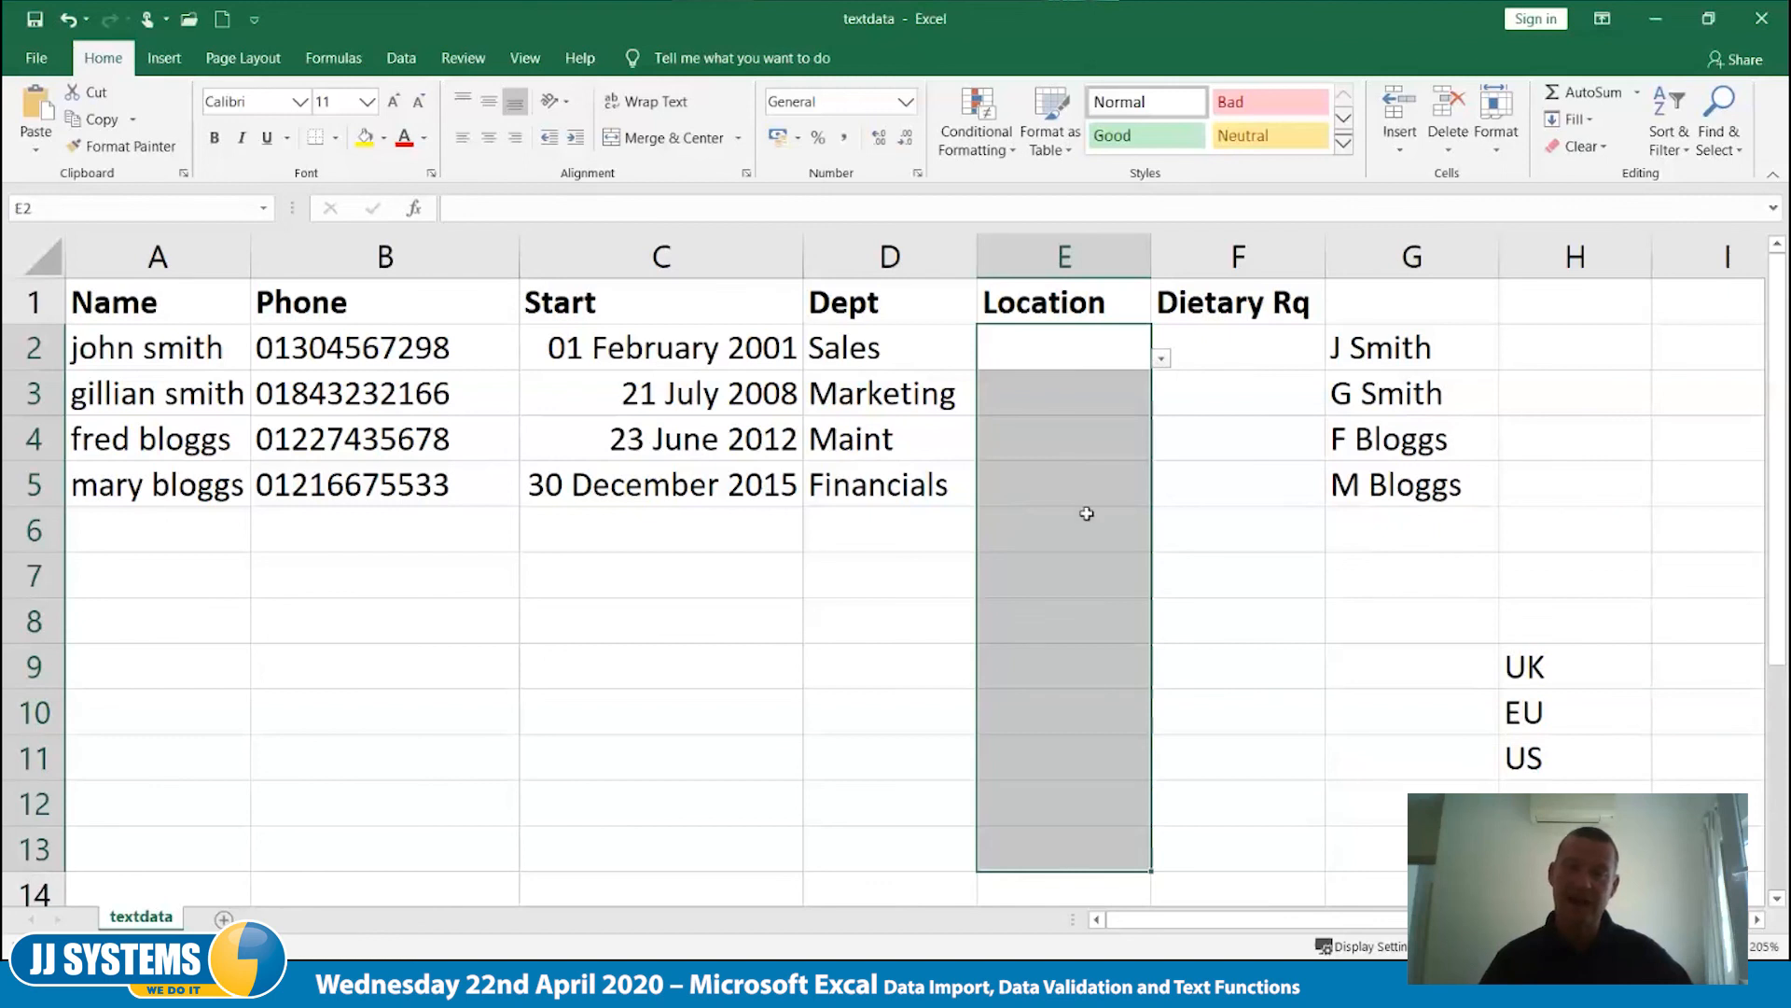
{"action": "left_click_drag", "start_coordinate": [1102, 345], "coordinate": [1104, 466]}
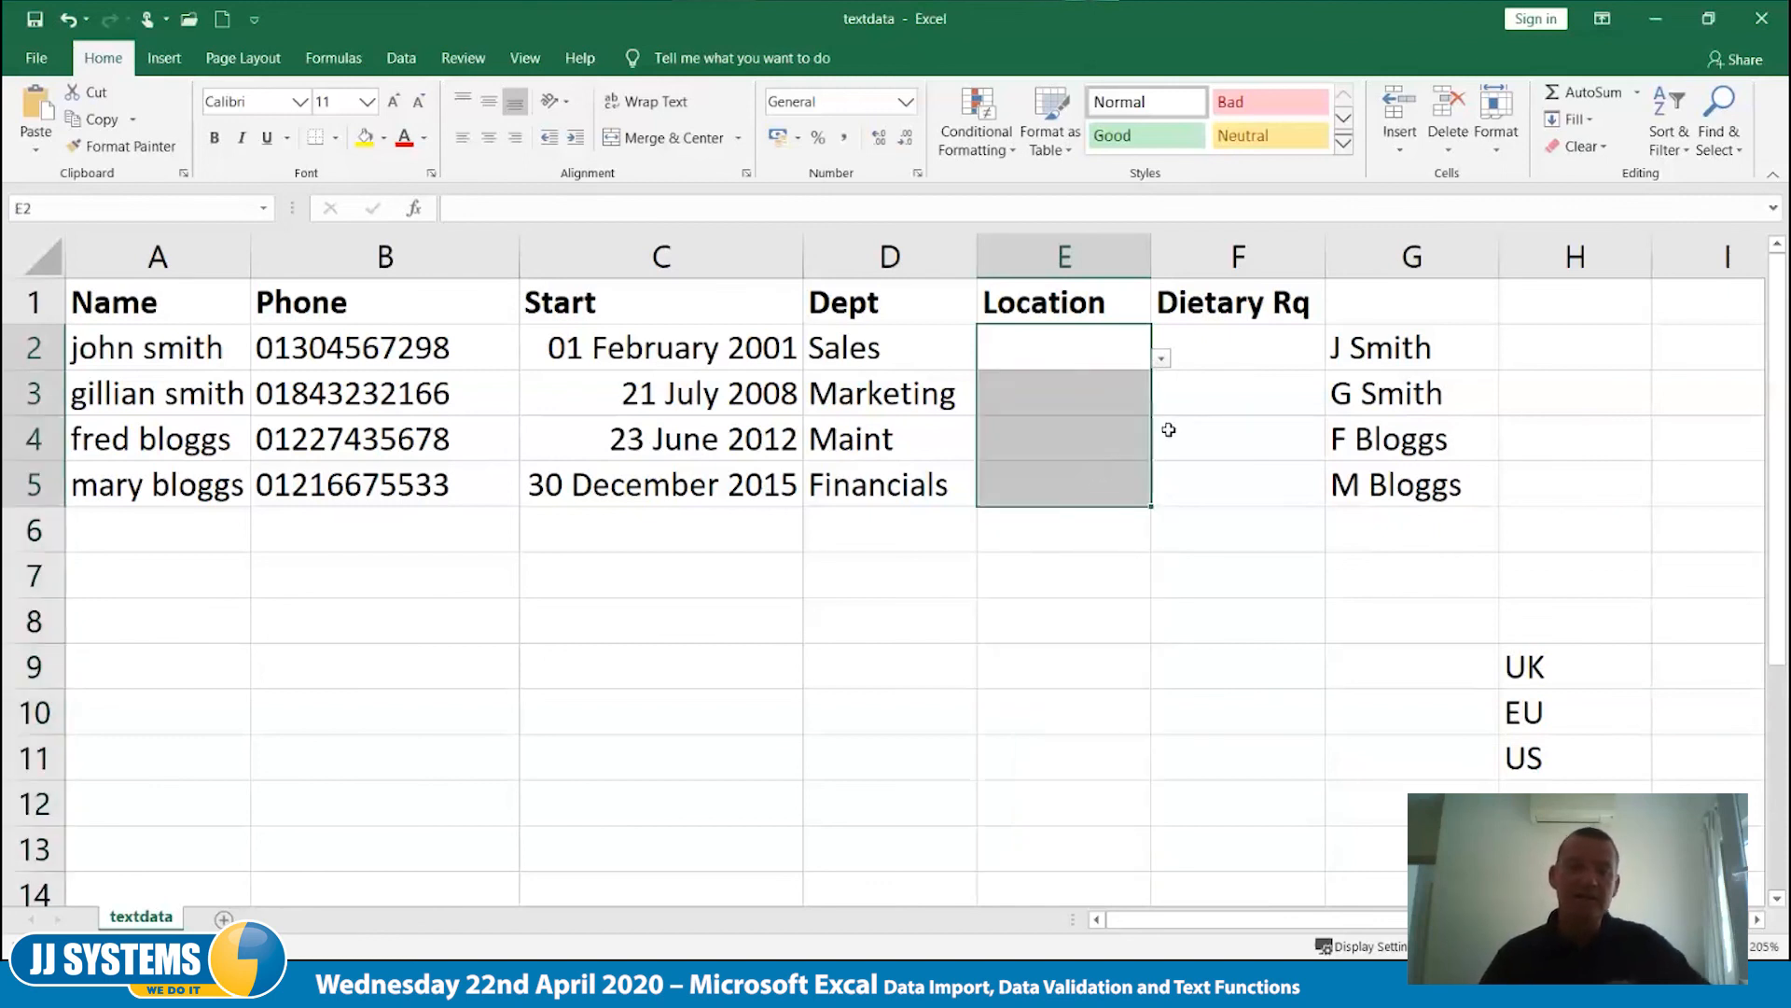
{"action": "left_click", "coordinate": [401, 58]}
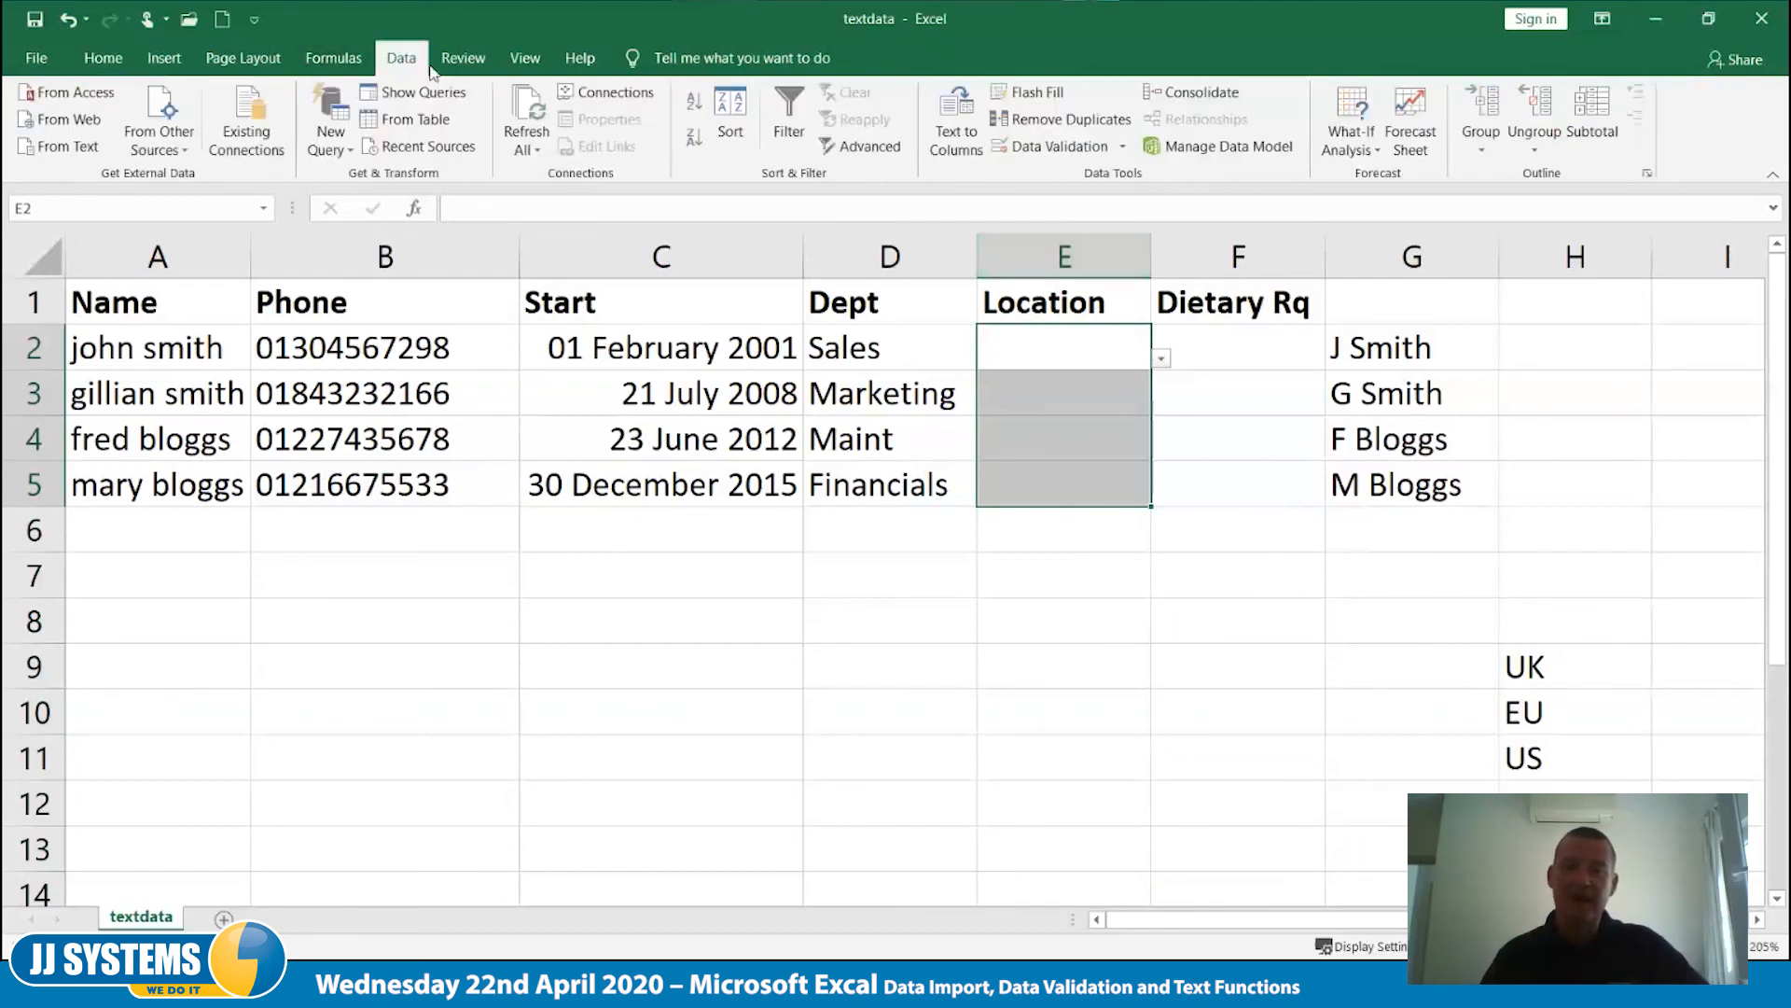
{"action": "left_click", "coordinate": [1033, 149]}
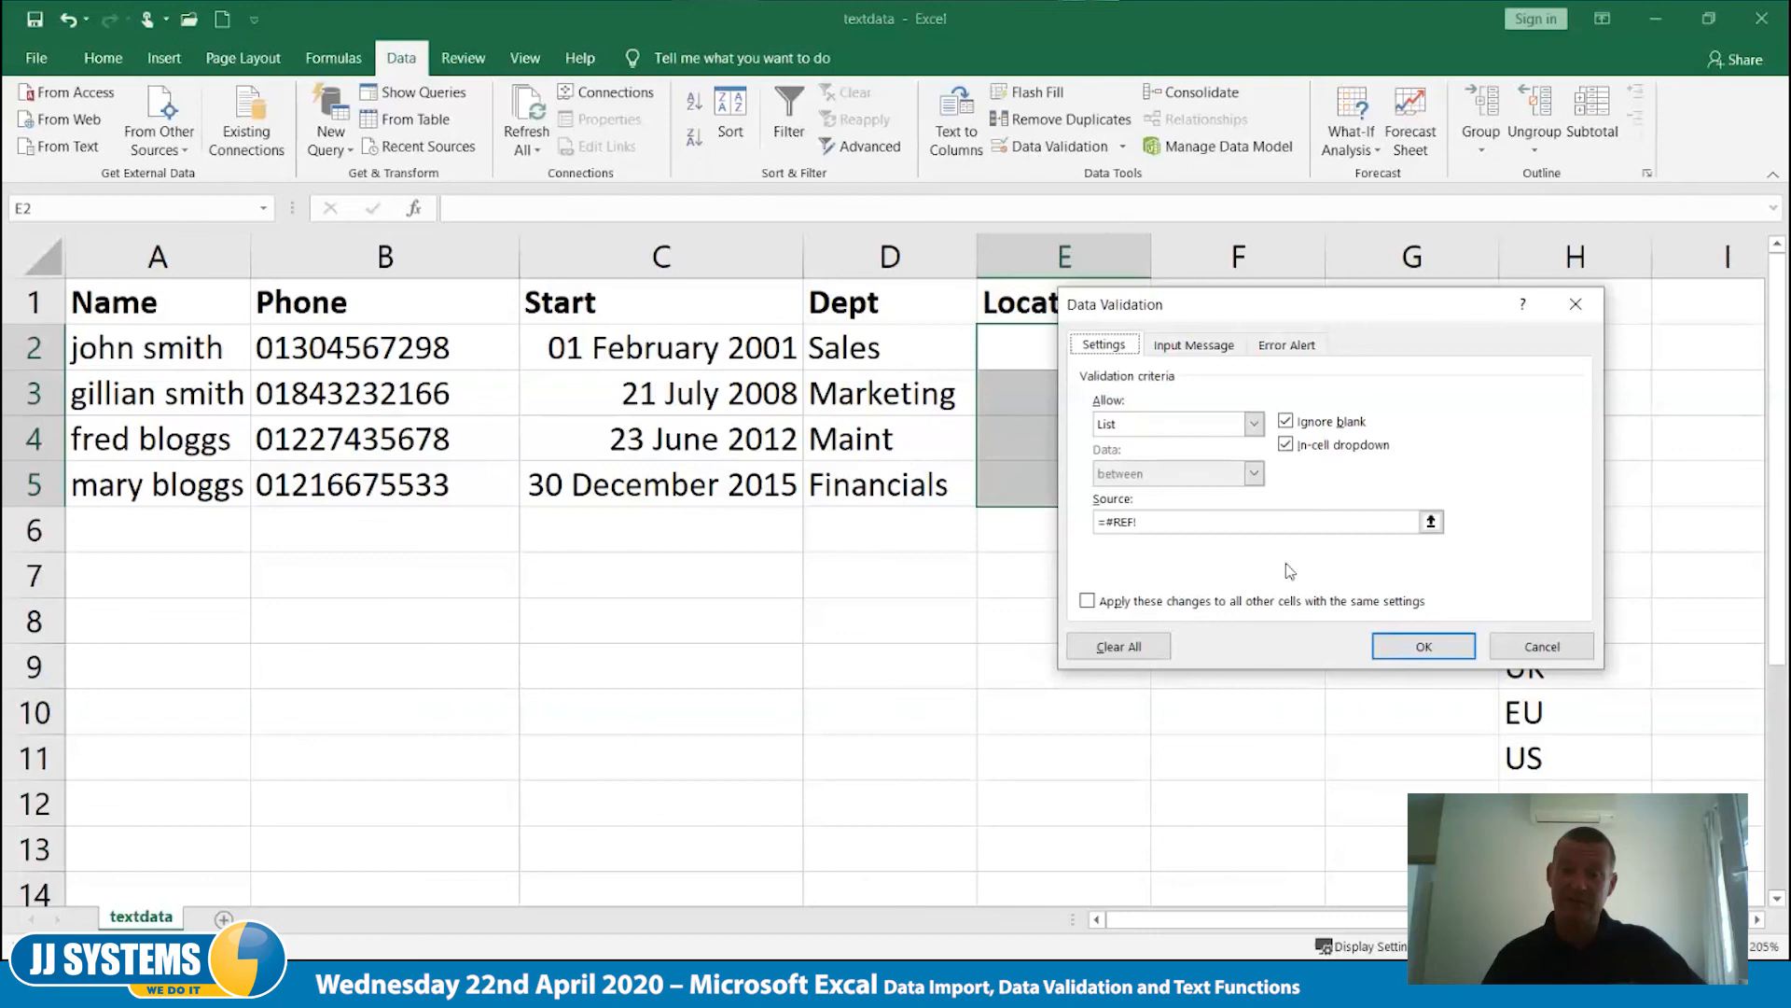
{"action": "left_click", "coordinate": [1123, 653]}
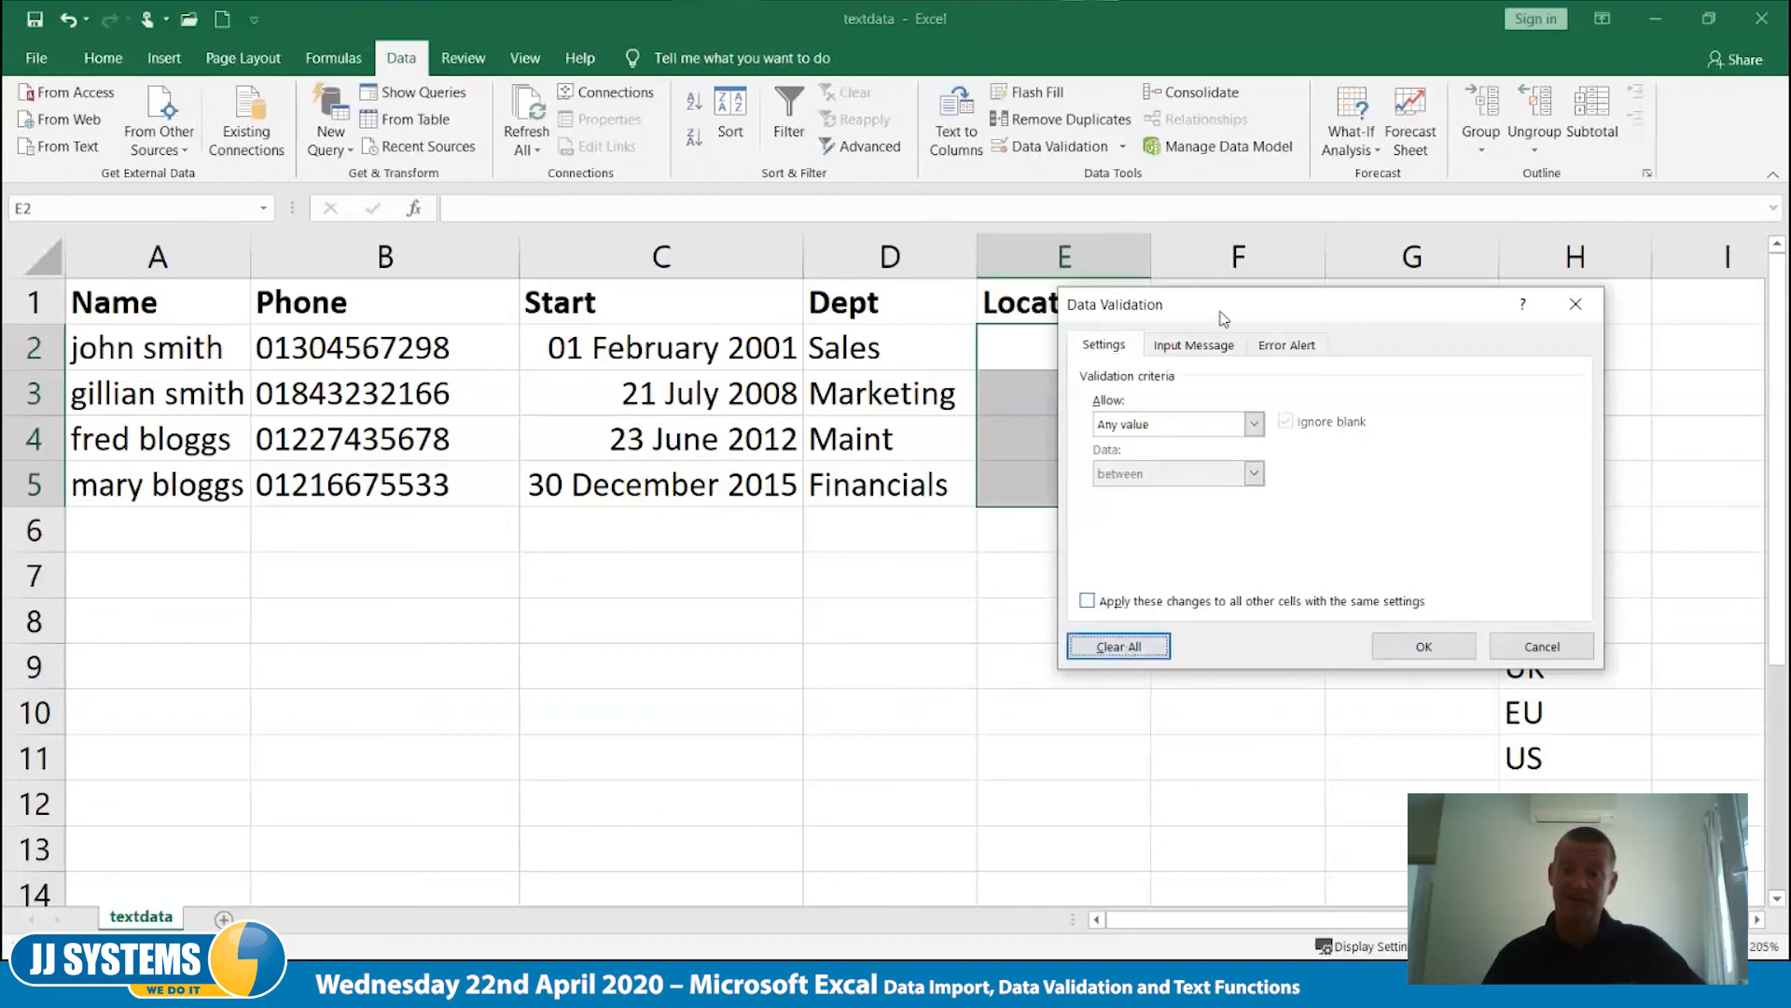
- Restrict the Location cells E2:E5 to a validation list sourced from the options in H9:H11
{"action": "left_click_drag", "start_coordinate": [1129, 305], "coordinate": [968, 594]}
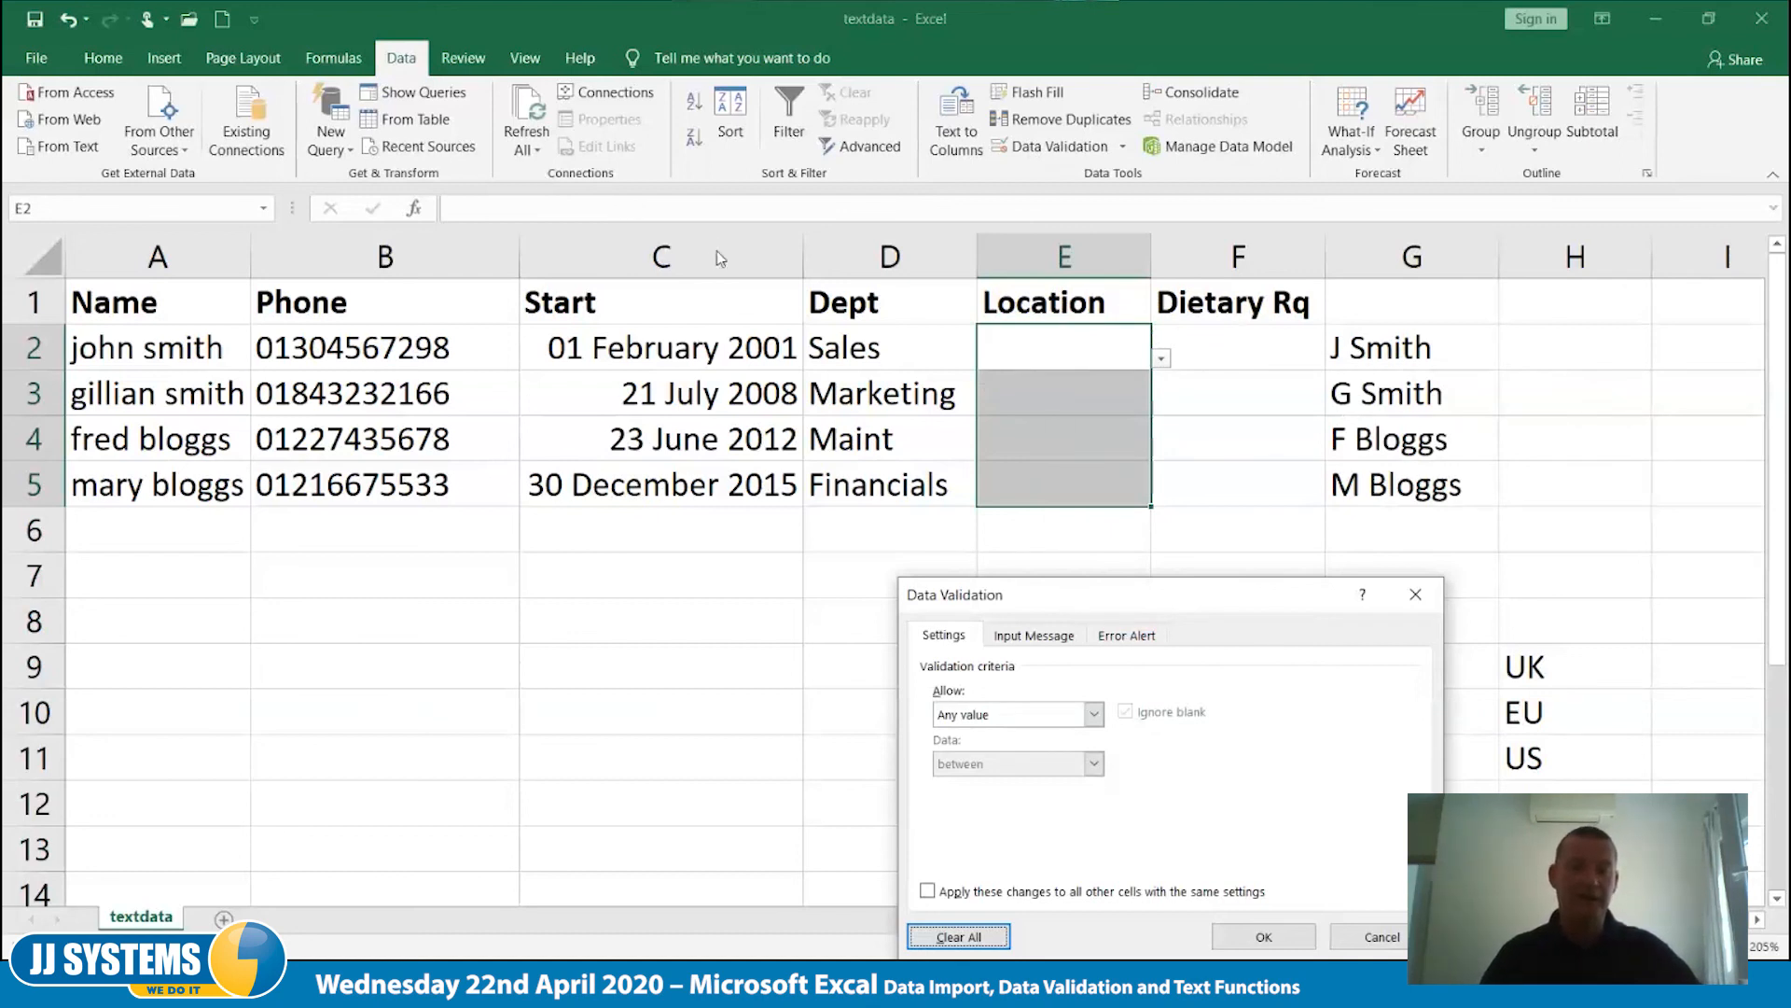
{"action": "left_click_drag", "start_coordinate": [1074, 595], "coordinate": [540, 171]}
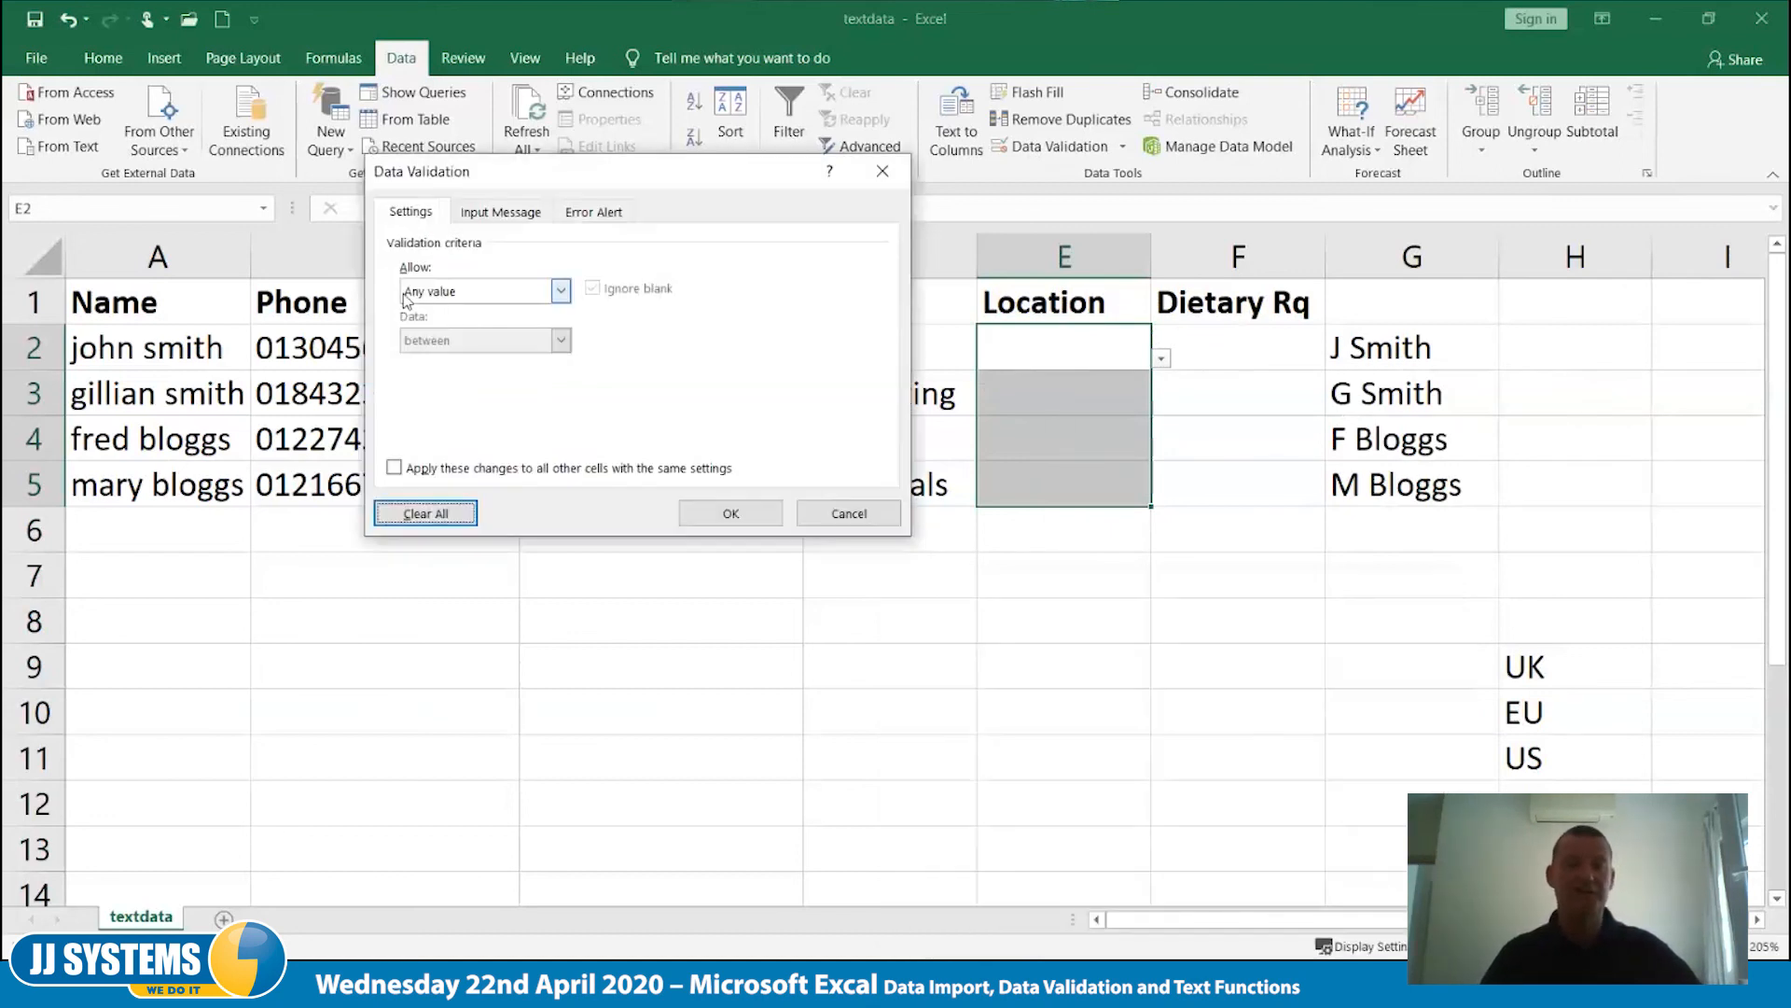
{"action": "left_click", "coordinate": [560, 291]}
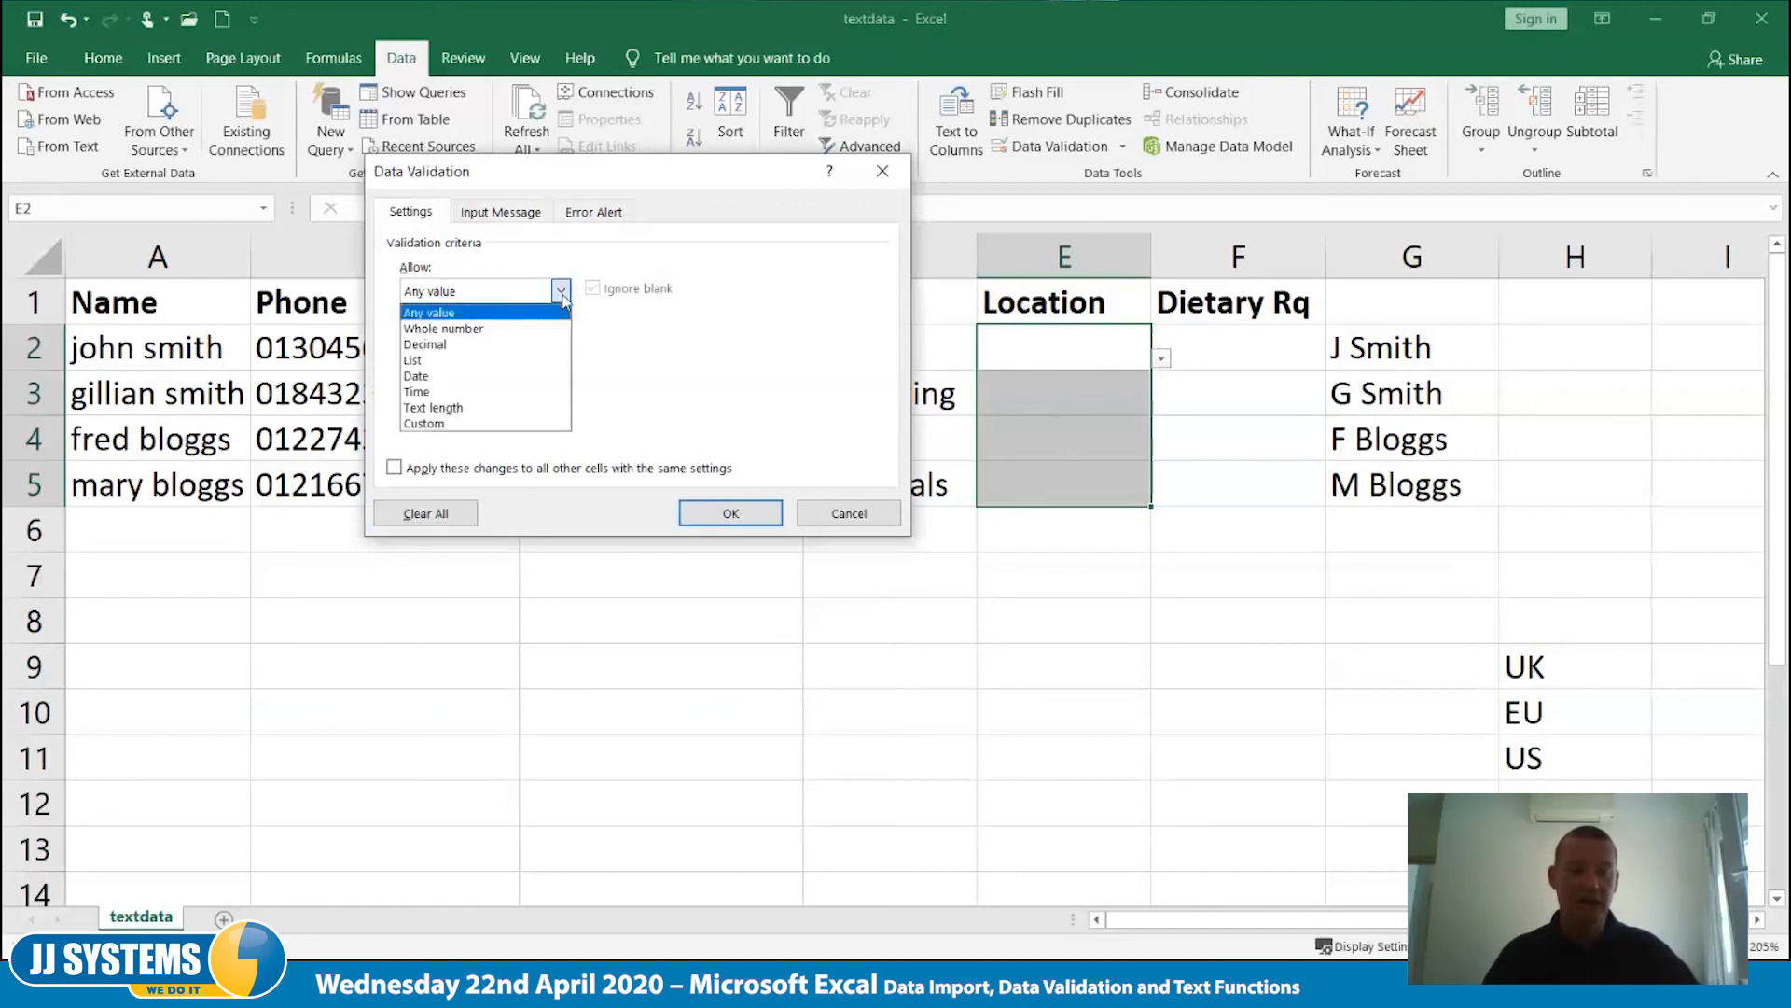
{"action": "left_click", "coordinate": [501, 361]}
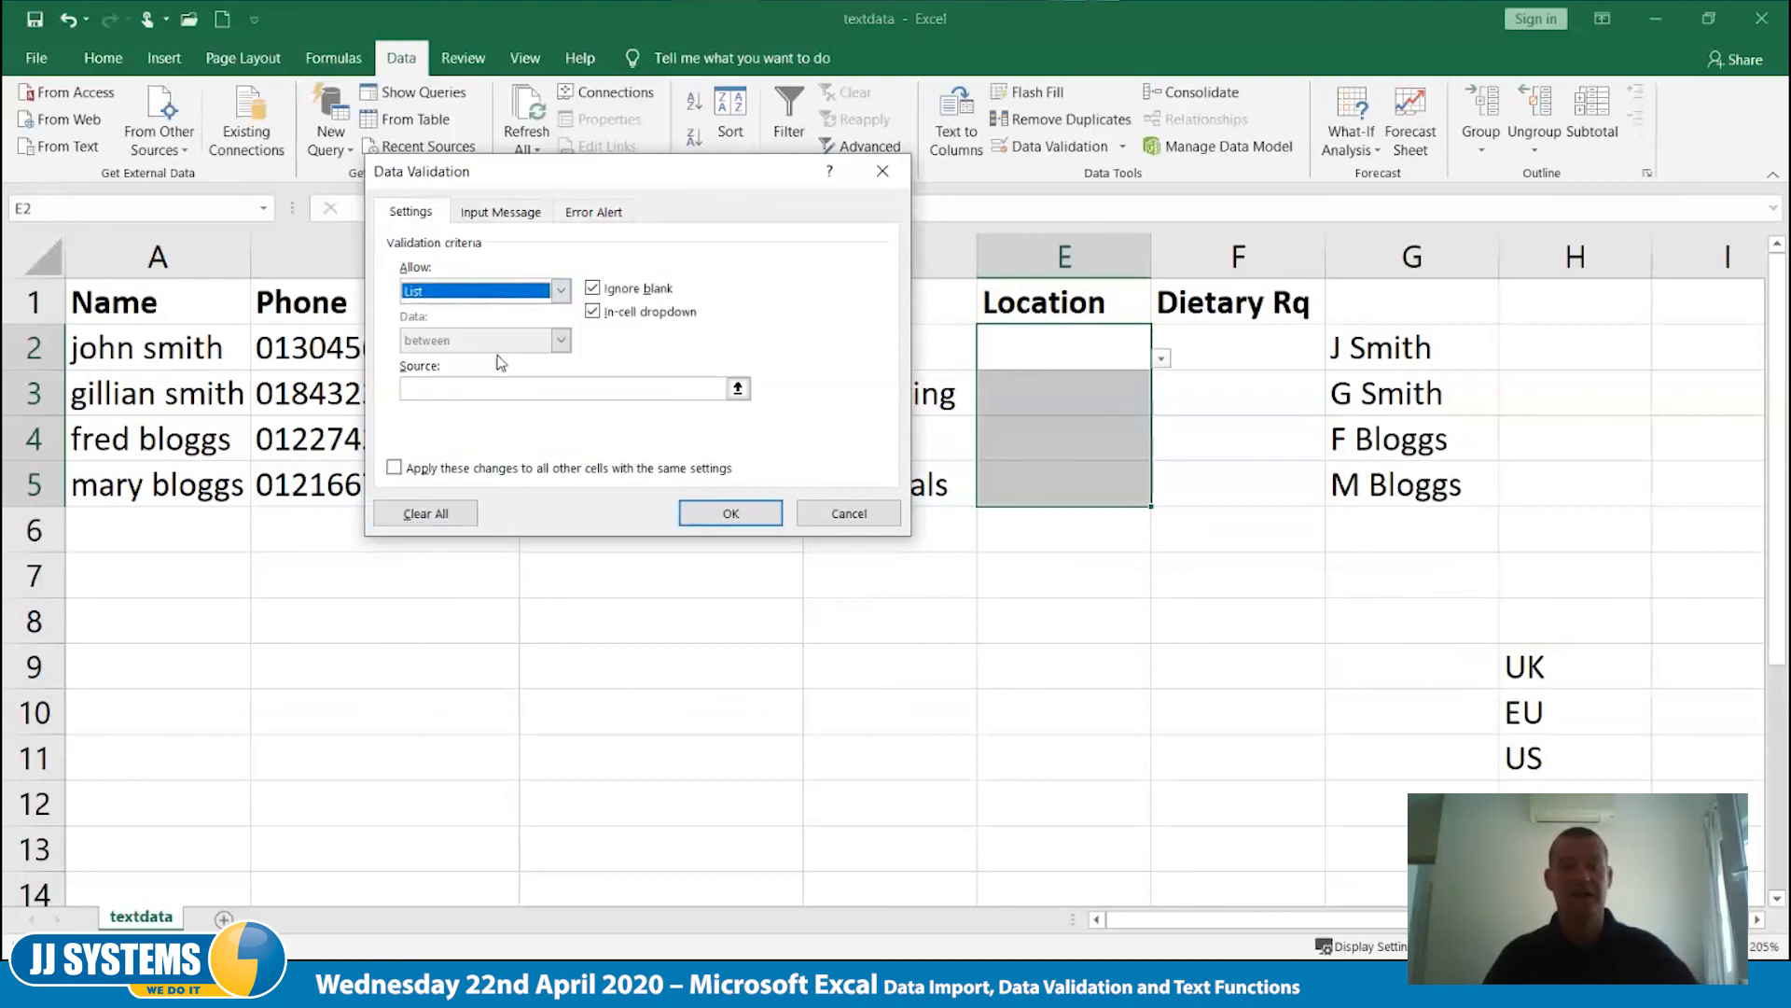
{"action": "left_click", "coordinate": [448, 391]}
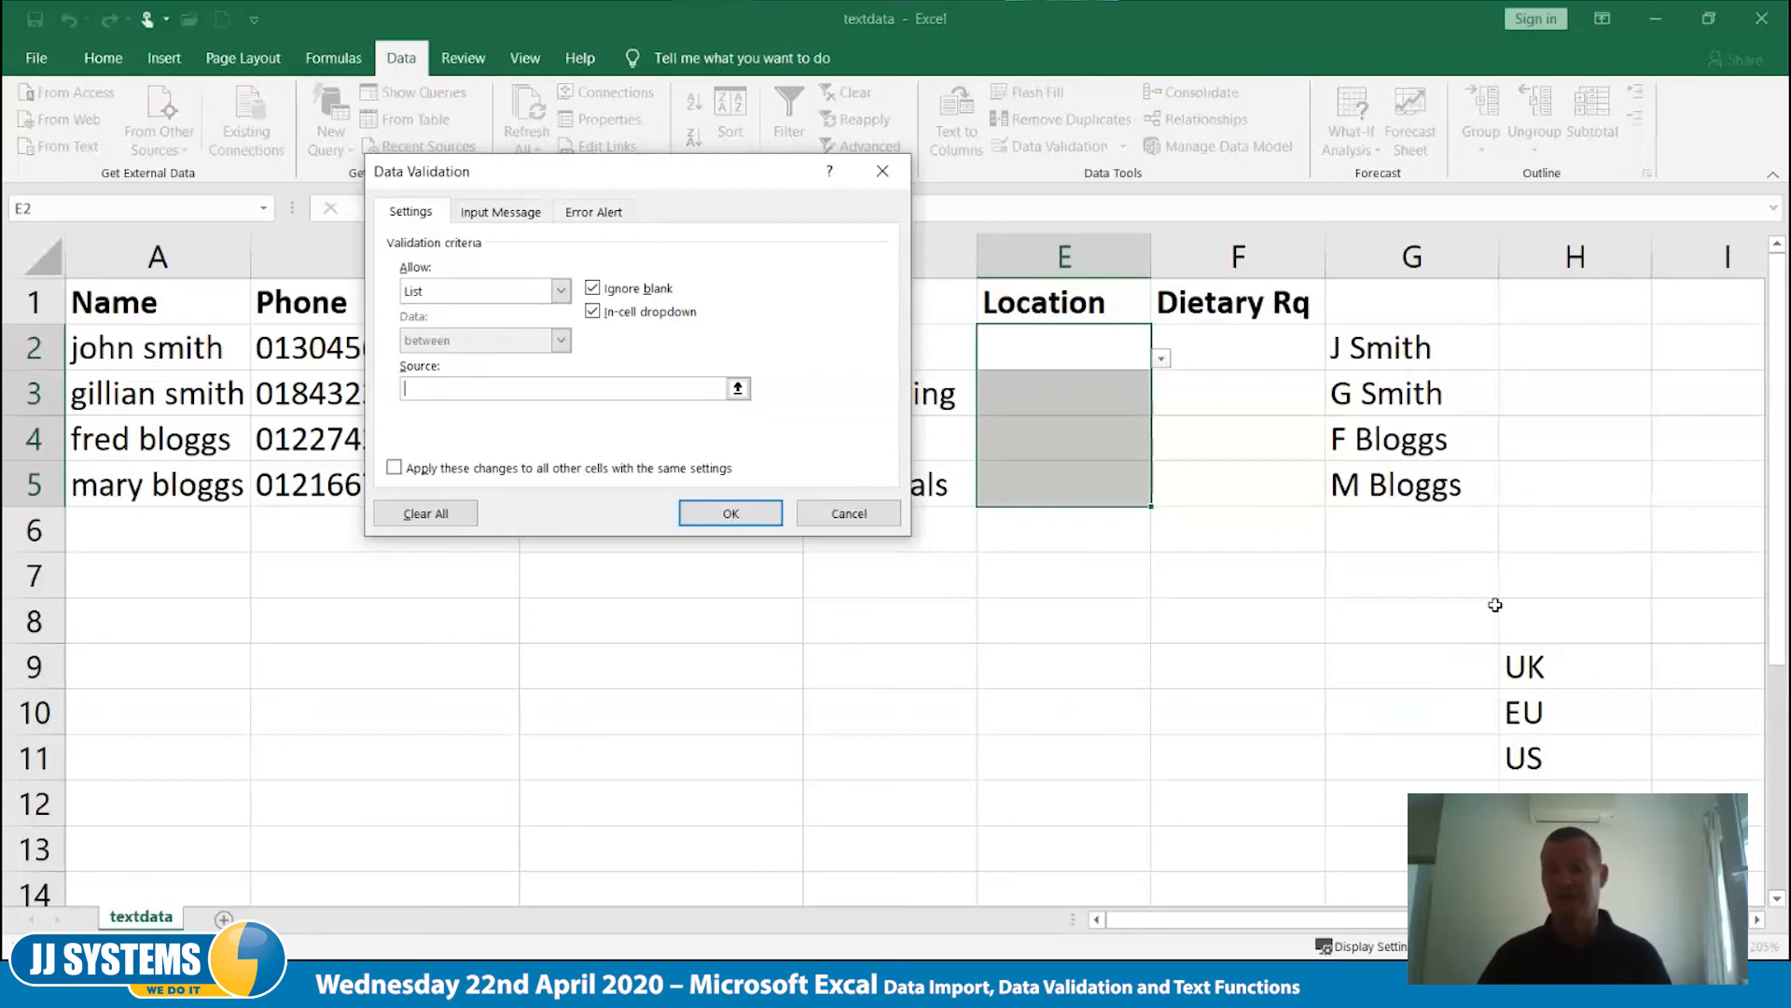
{"action": "left_click", "coordinate": [1548, 661]}
{"action": "left_click_drag", "start_coordinate": [1548, 661], "coordinate": [1551, 754]}
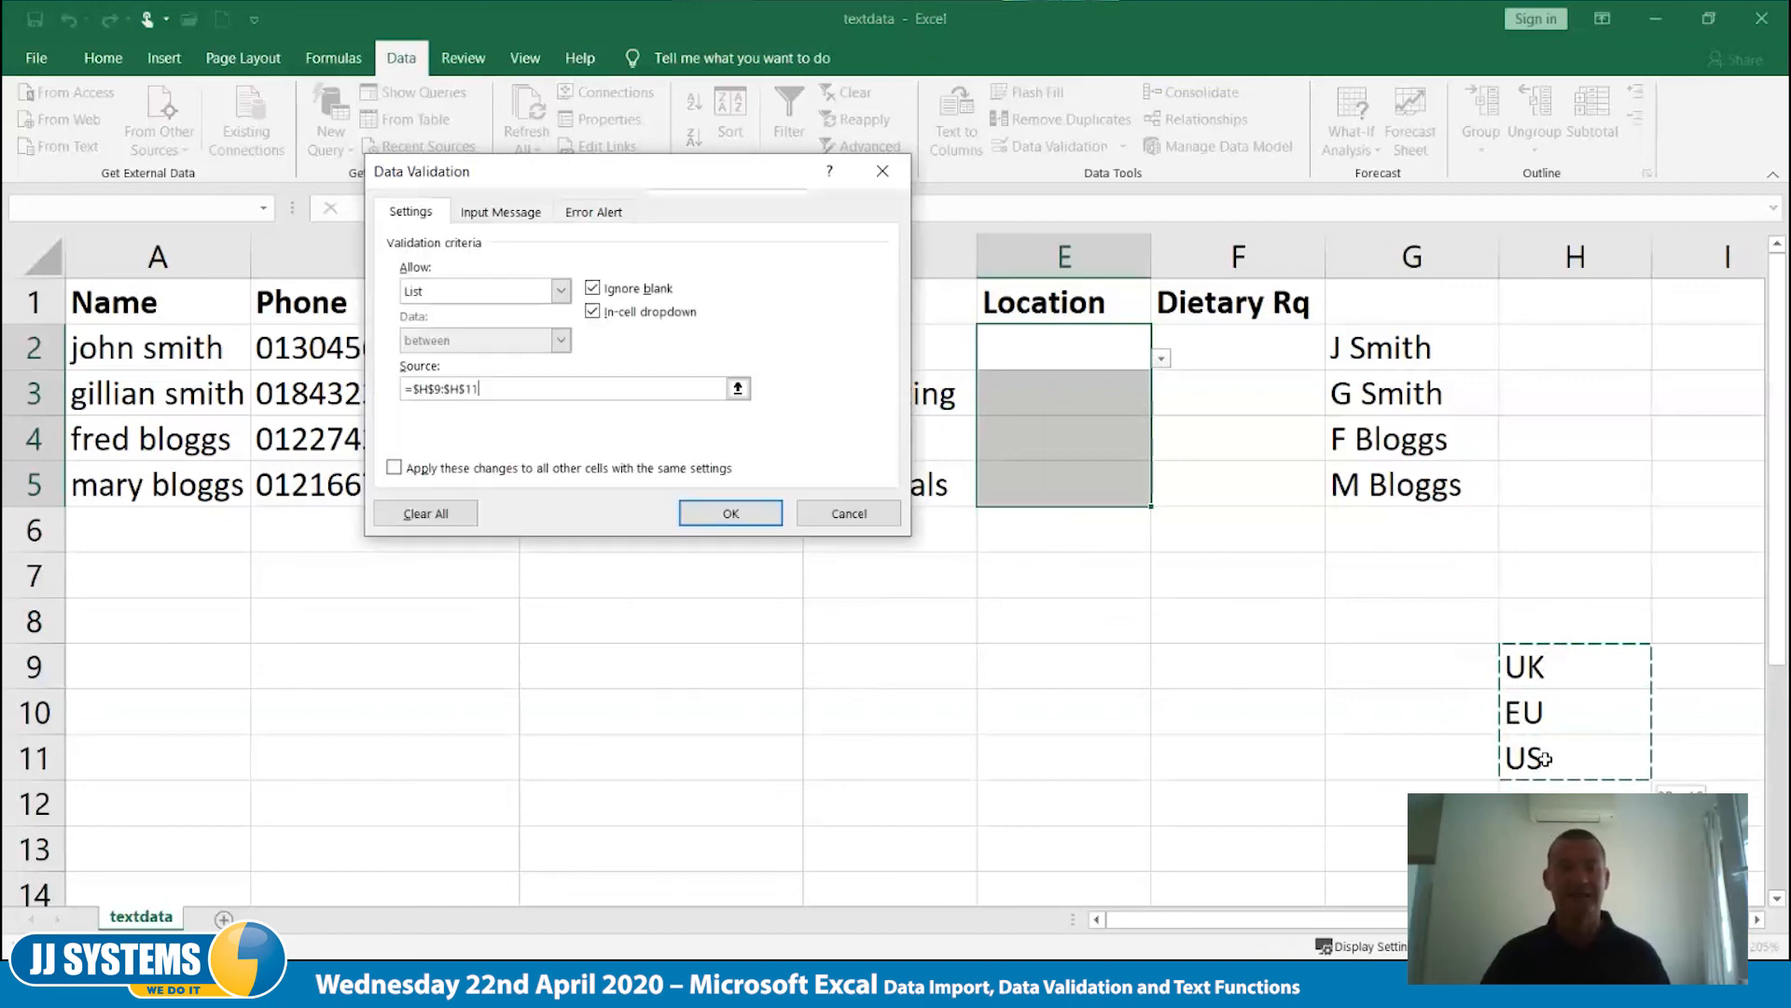
{"action": "left_click", "coordinate": [753, 513]}
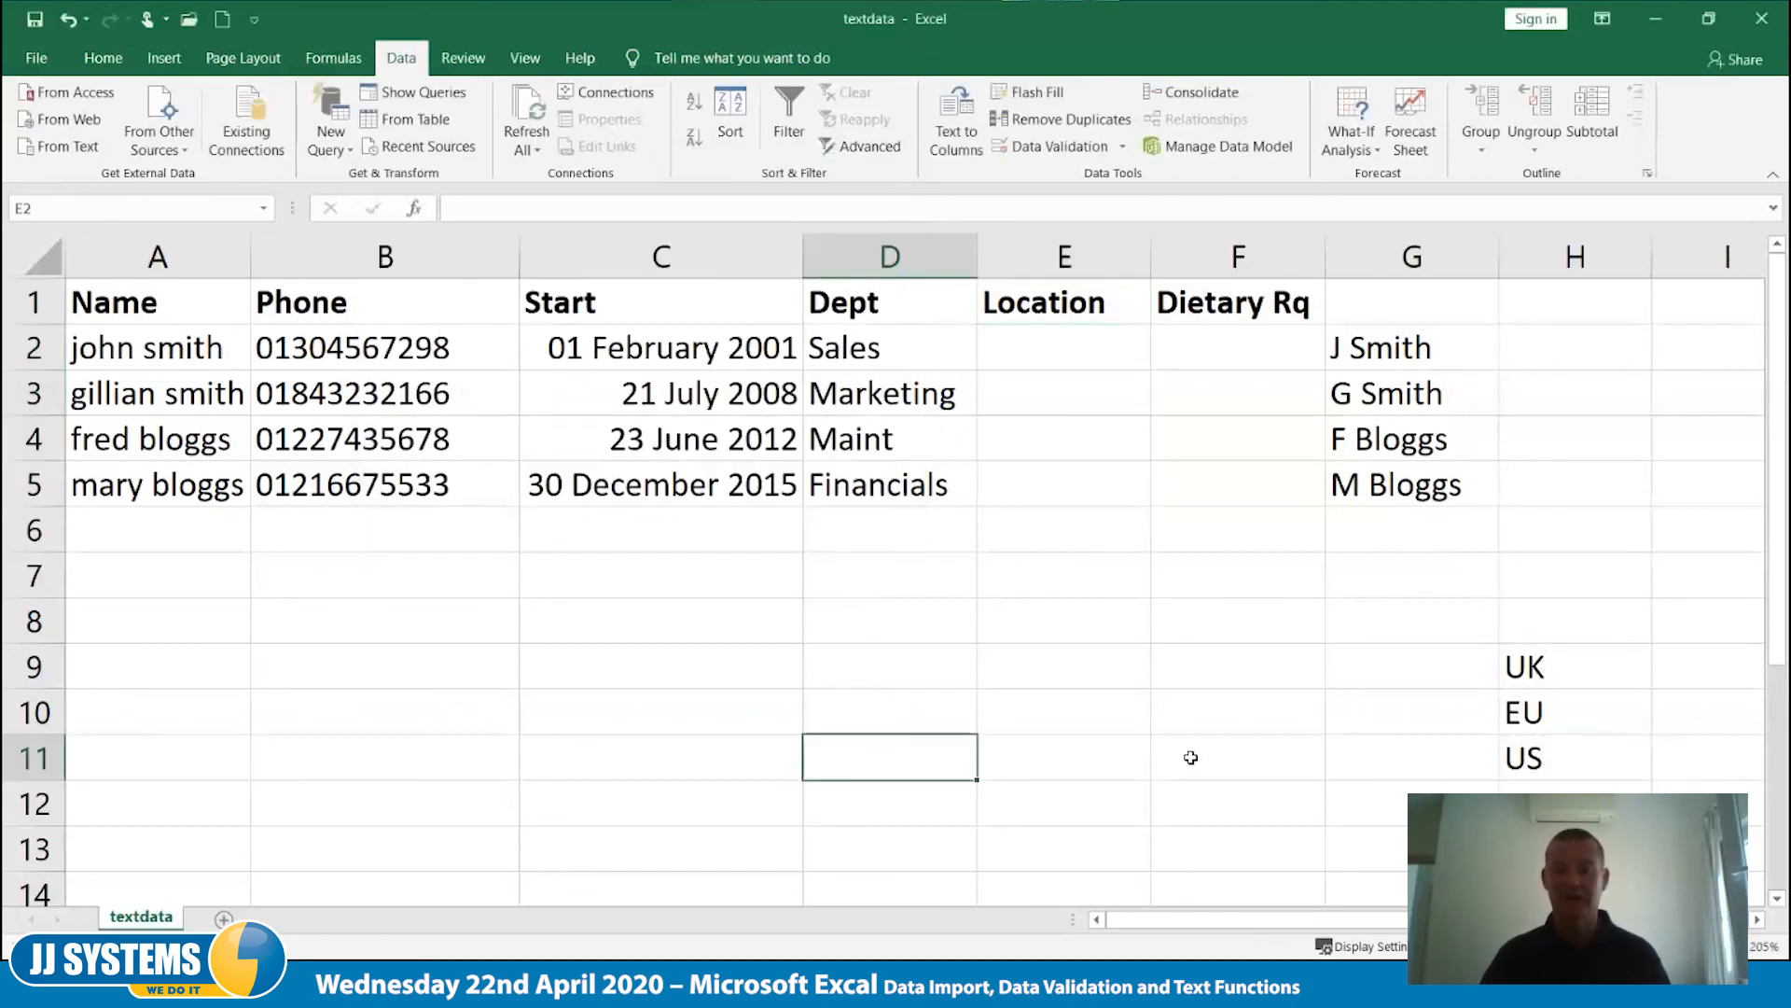
- Choose locations from the validation list for each row: EU in E2, UK in E3 and E4, and US in E5
{"action": "left_click", "coordinate": [1066, 355]}
{"action": "left_click", "coordinate": [1161, 359]}
{"action": "left_click", "coordinate": [1078, 418]}
{"action": "left_click", "coordinate": [1124, 398]}
{"action": "left_click", "coordinate": [1162, 404]}
{"action": "left_click", "coordinate": [1101, 437]}
{"action": "left_click", "coordinate": [1101, 437]}
{"action": "left_click", "coordinate": [1162, 450]}
{"action": "left_click", "coordinate": [1109, 473]}
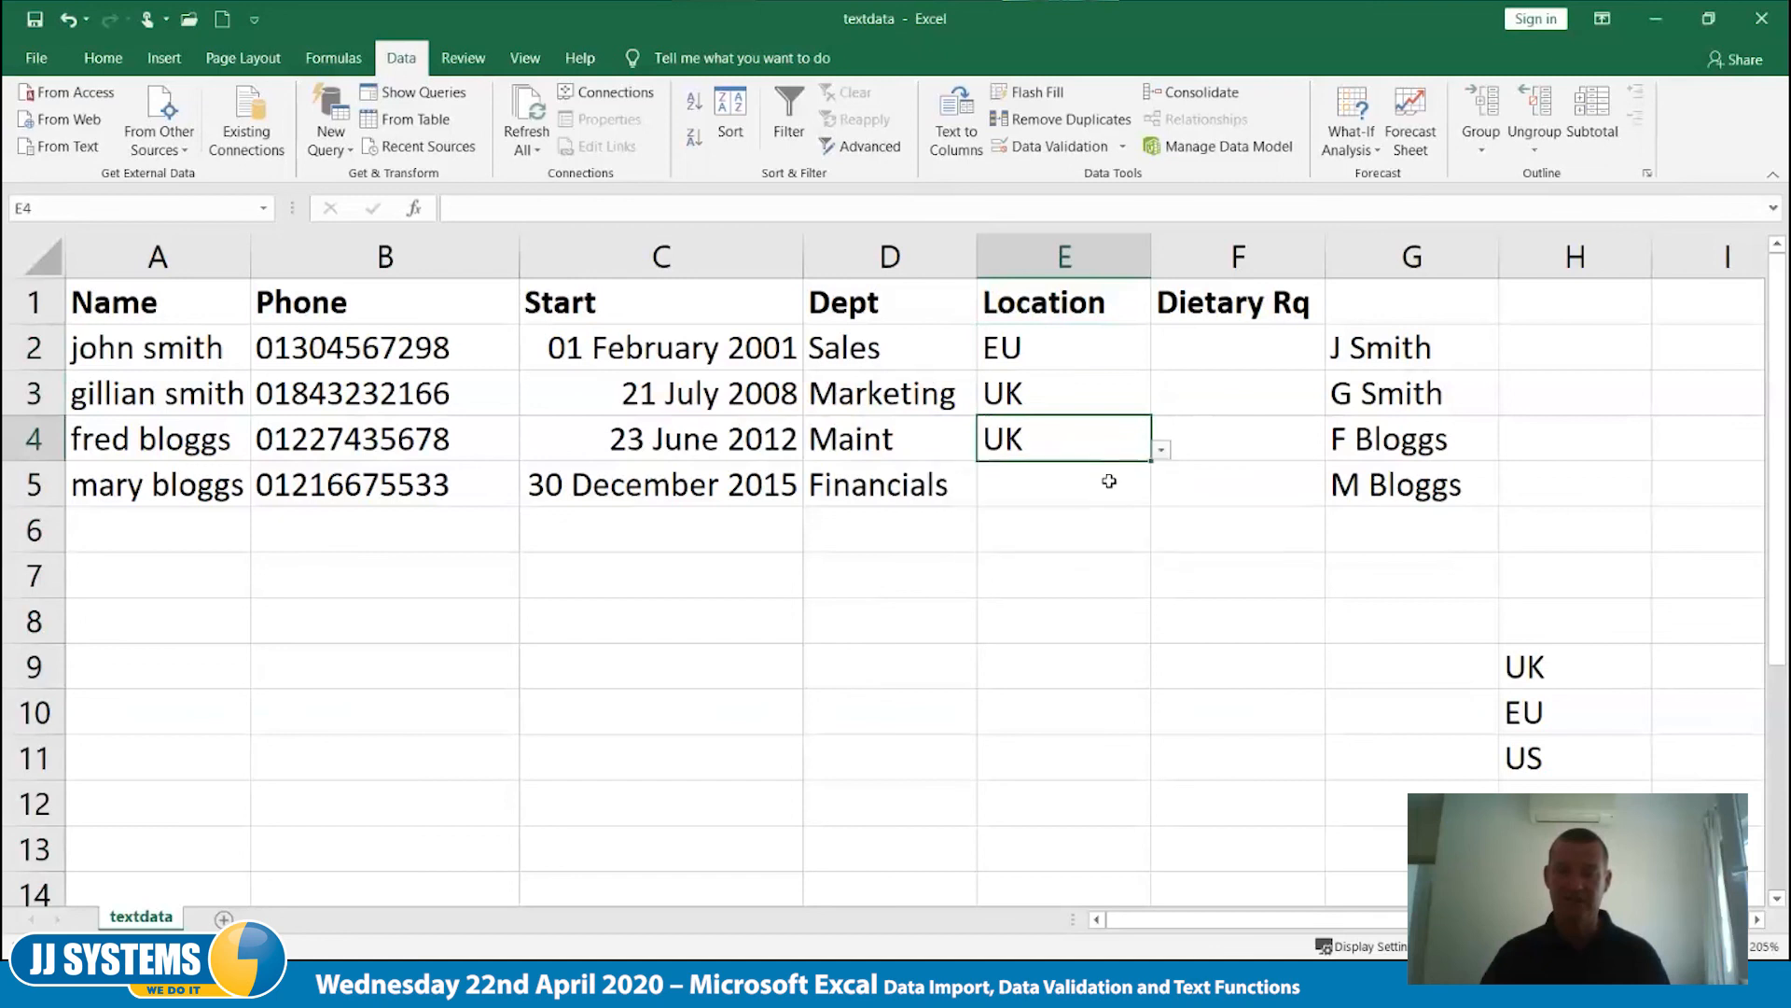
{"action": "left_click", "coordinate": [1144, 489]}
{"action": "left_click", "coordinate": [1162, 499]}
{"action": "left_click", "coordinate": [1064, 588]}
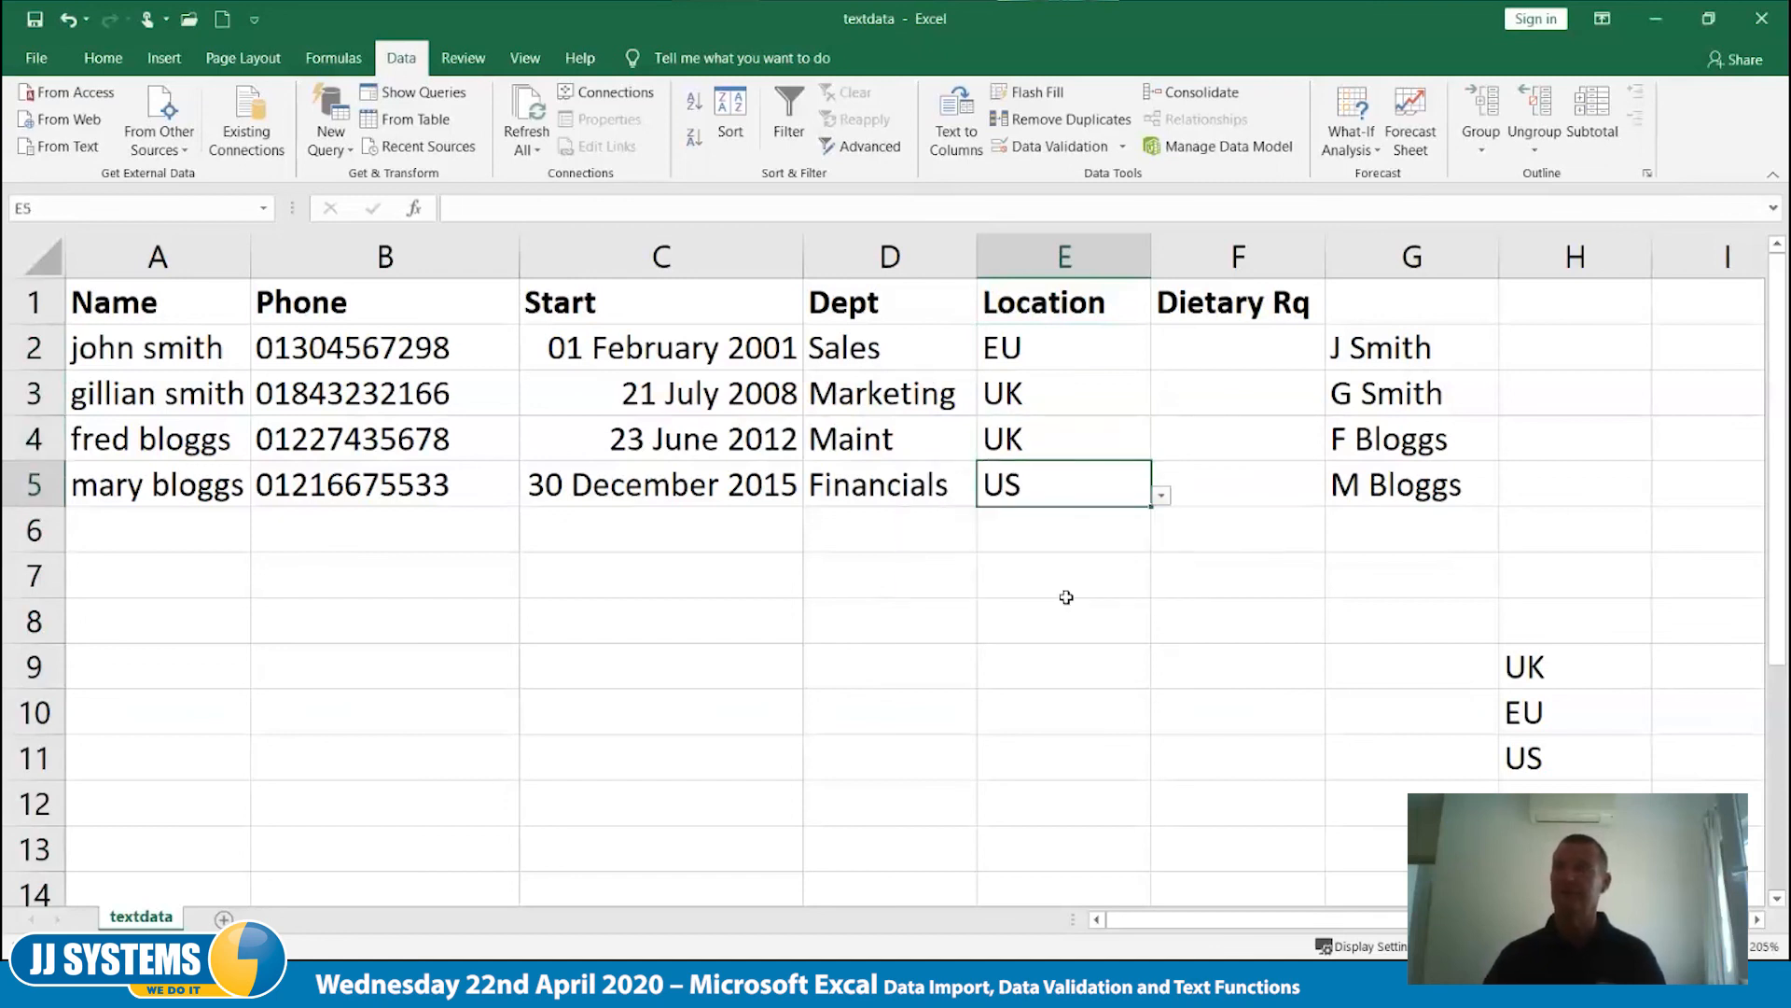
{"action": "left_click", "coordinate": [1070, 602]}
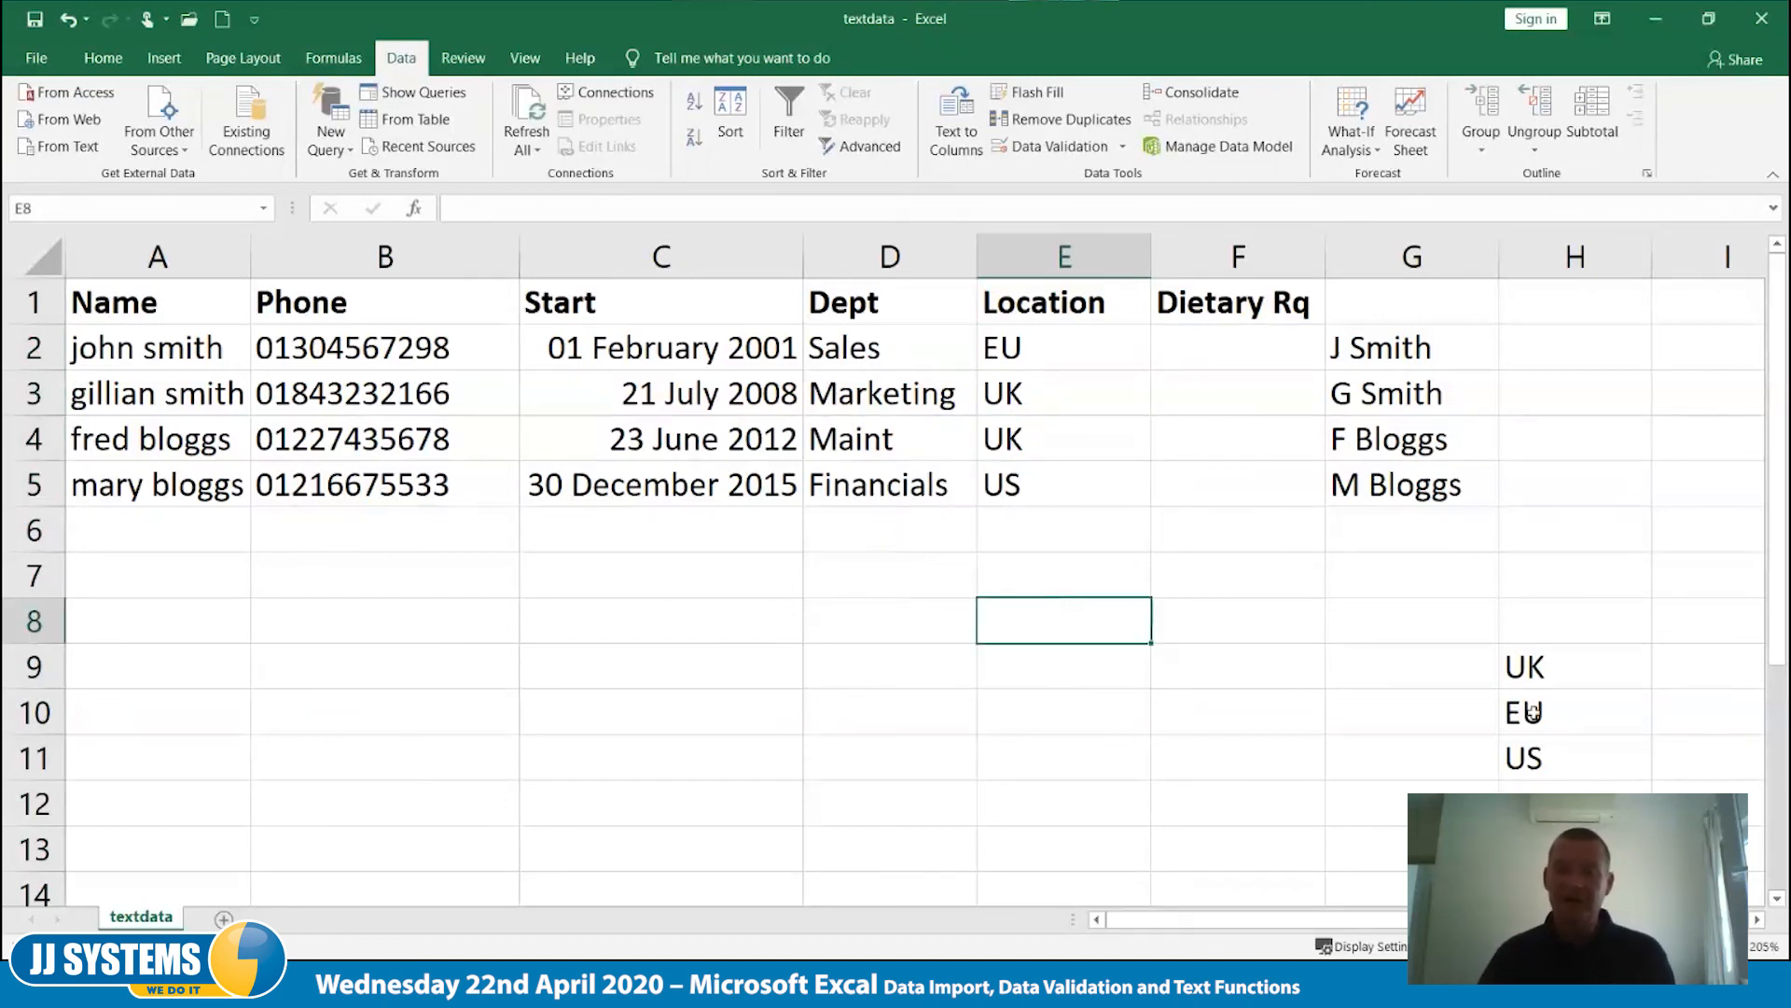
- Enter the dietary options Veg, Vegan, PITA and Non down cells G9 to G12
{"action": "left_click", "coordinate": [1406, 670]}
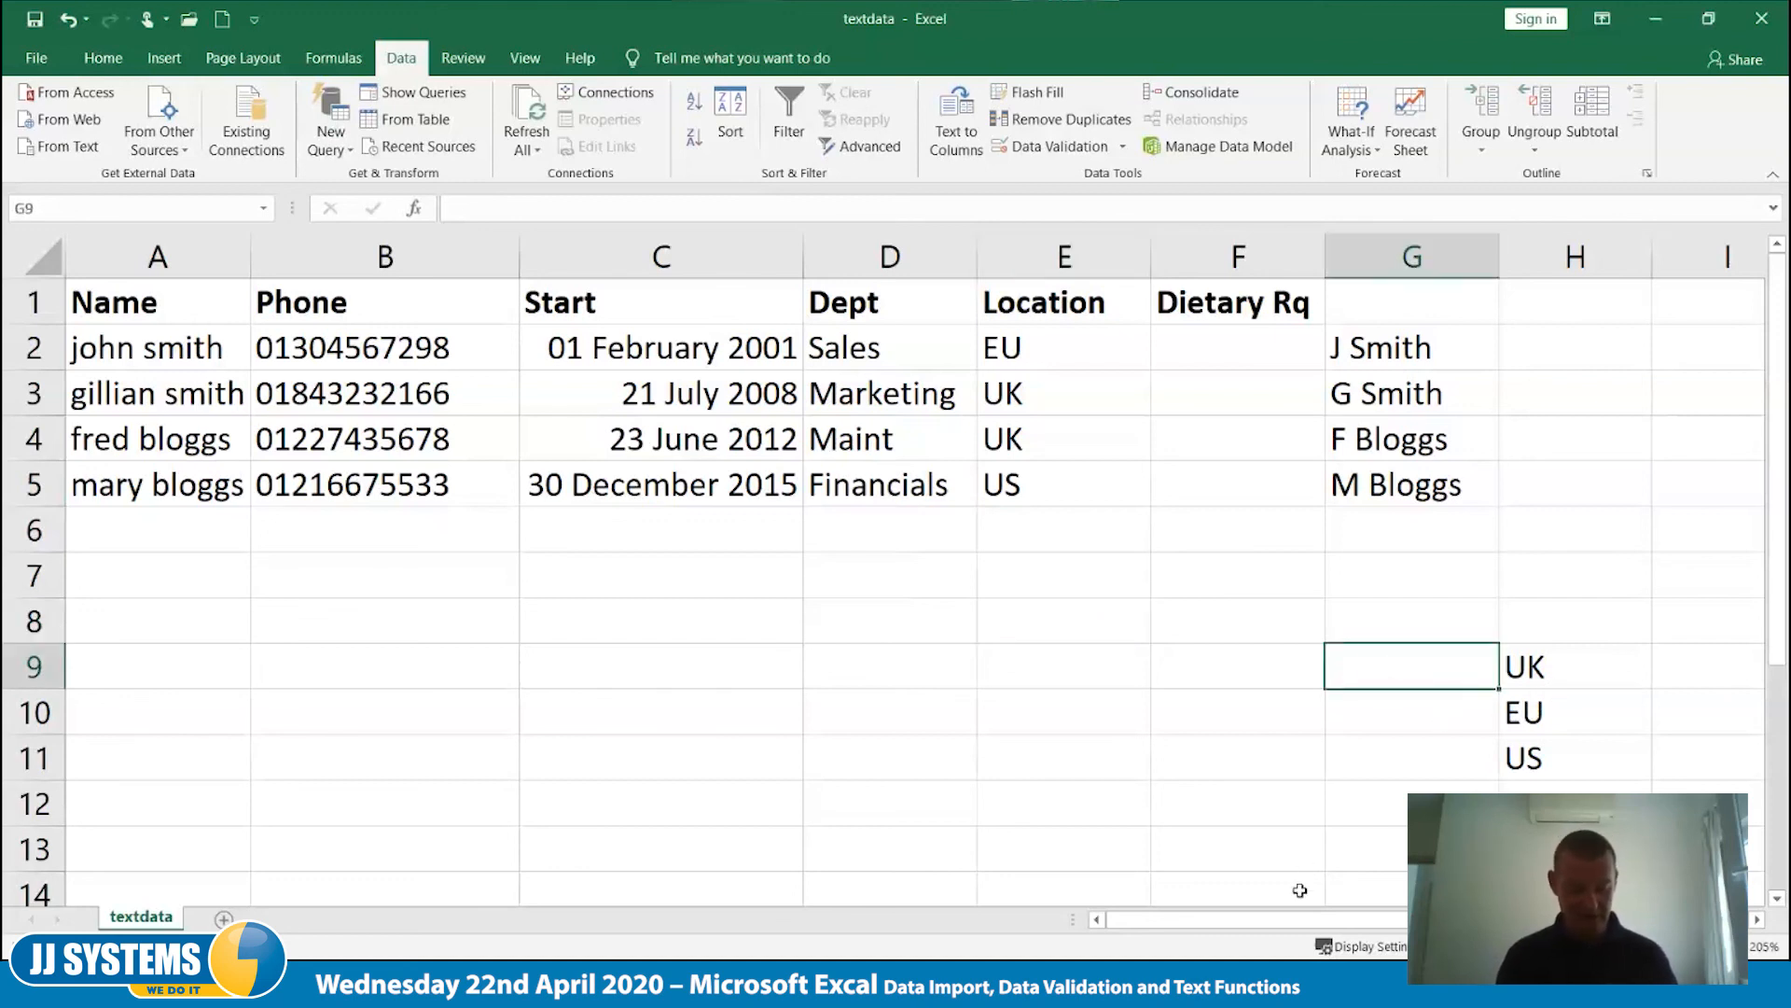
{"action": "type", "text": "Veg"}
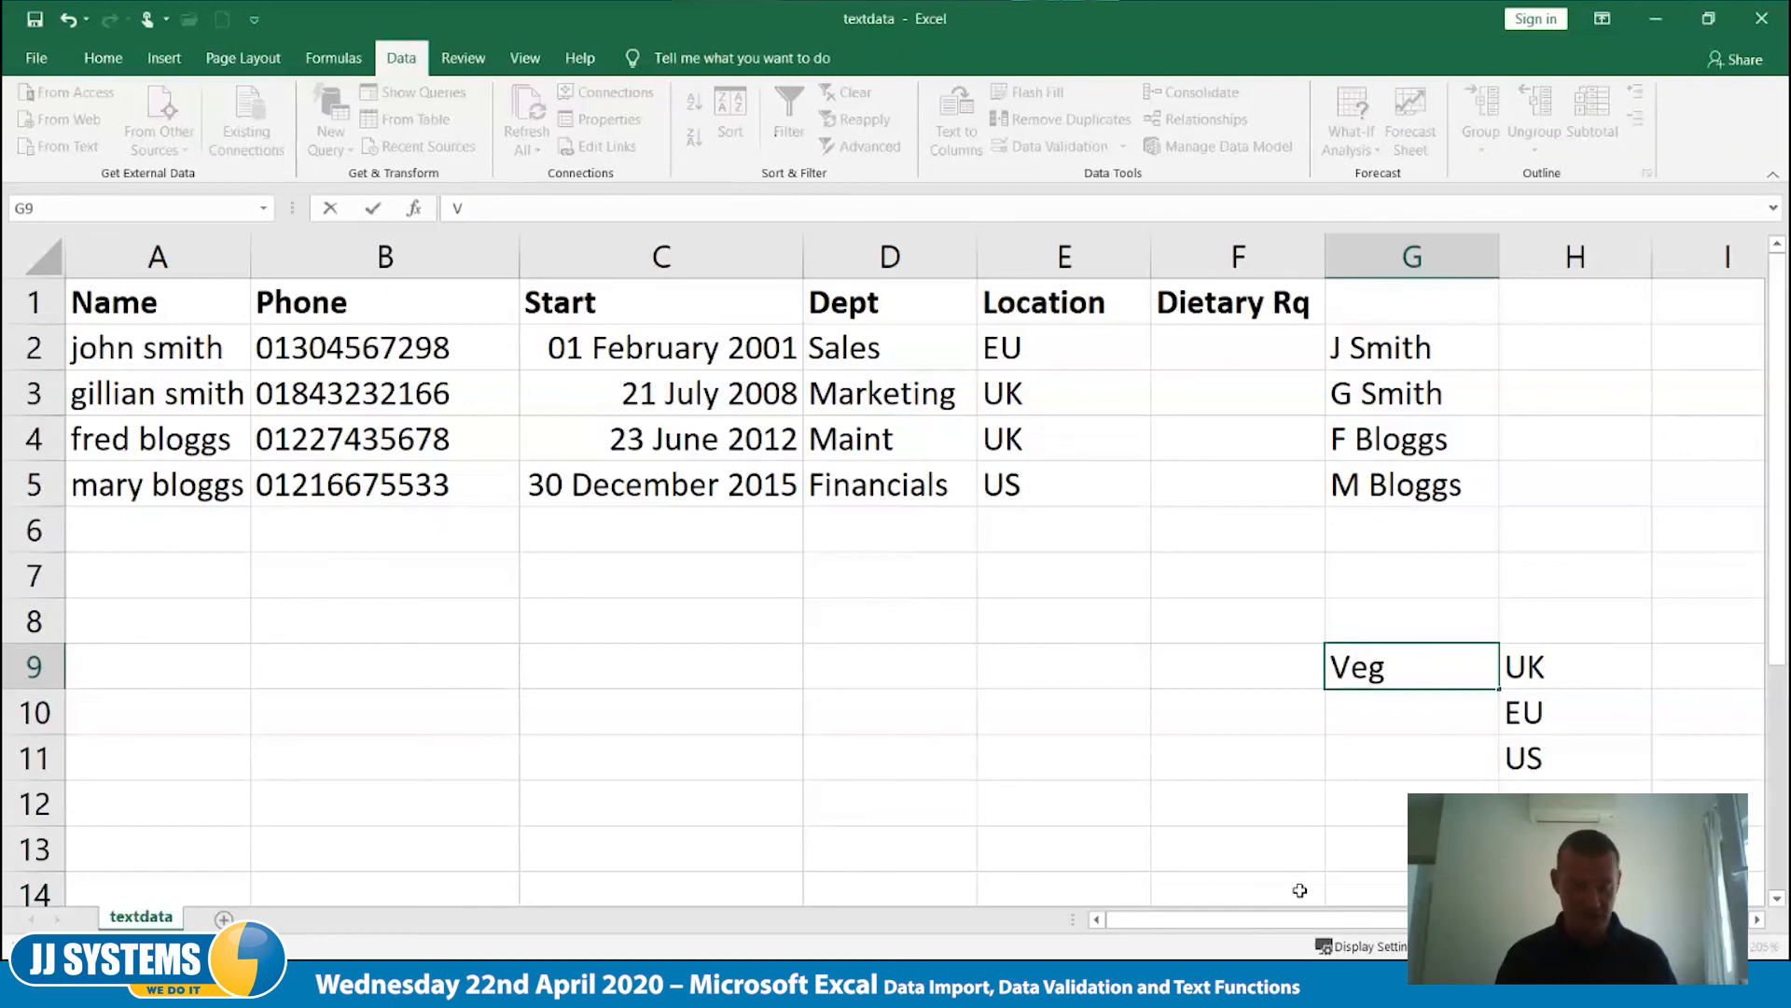
{"action": "key", "text": "Return"}
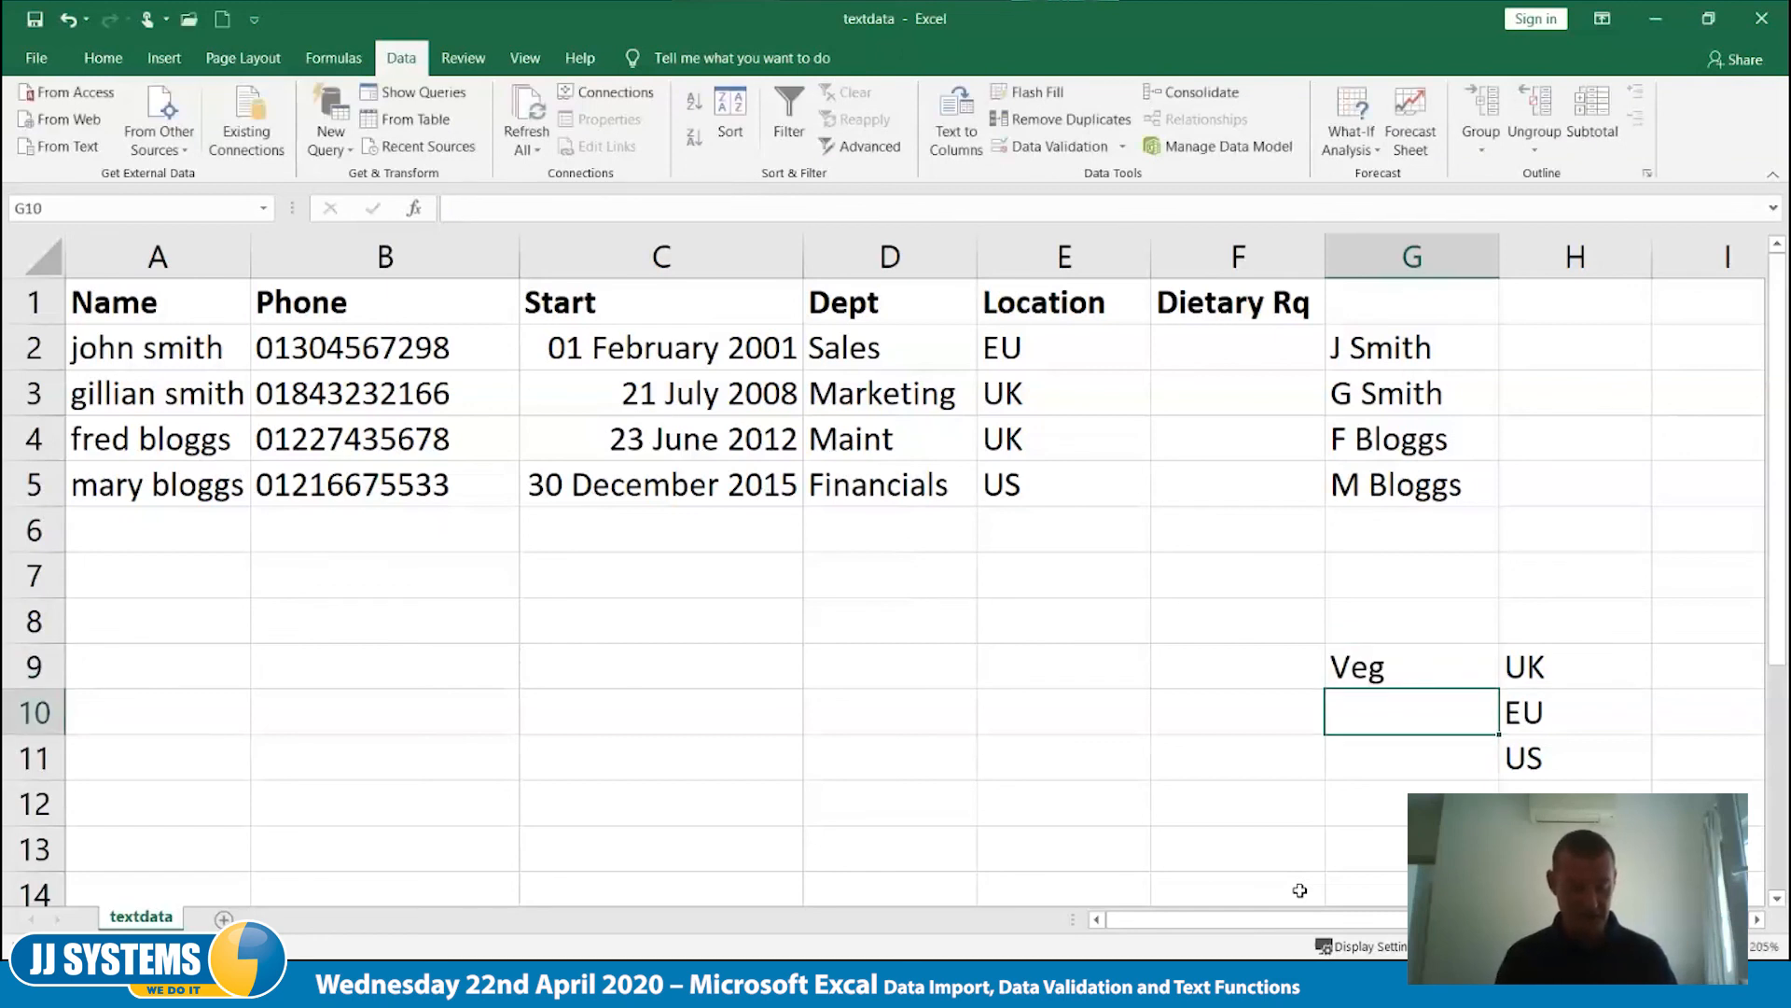
{"action": "type", "text": "Veg"}
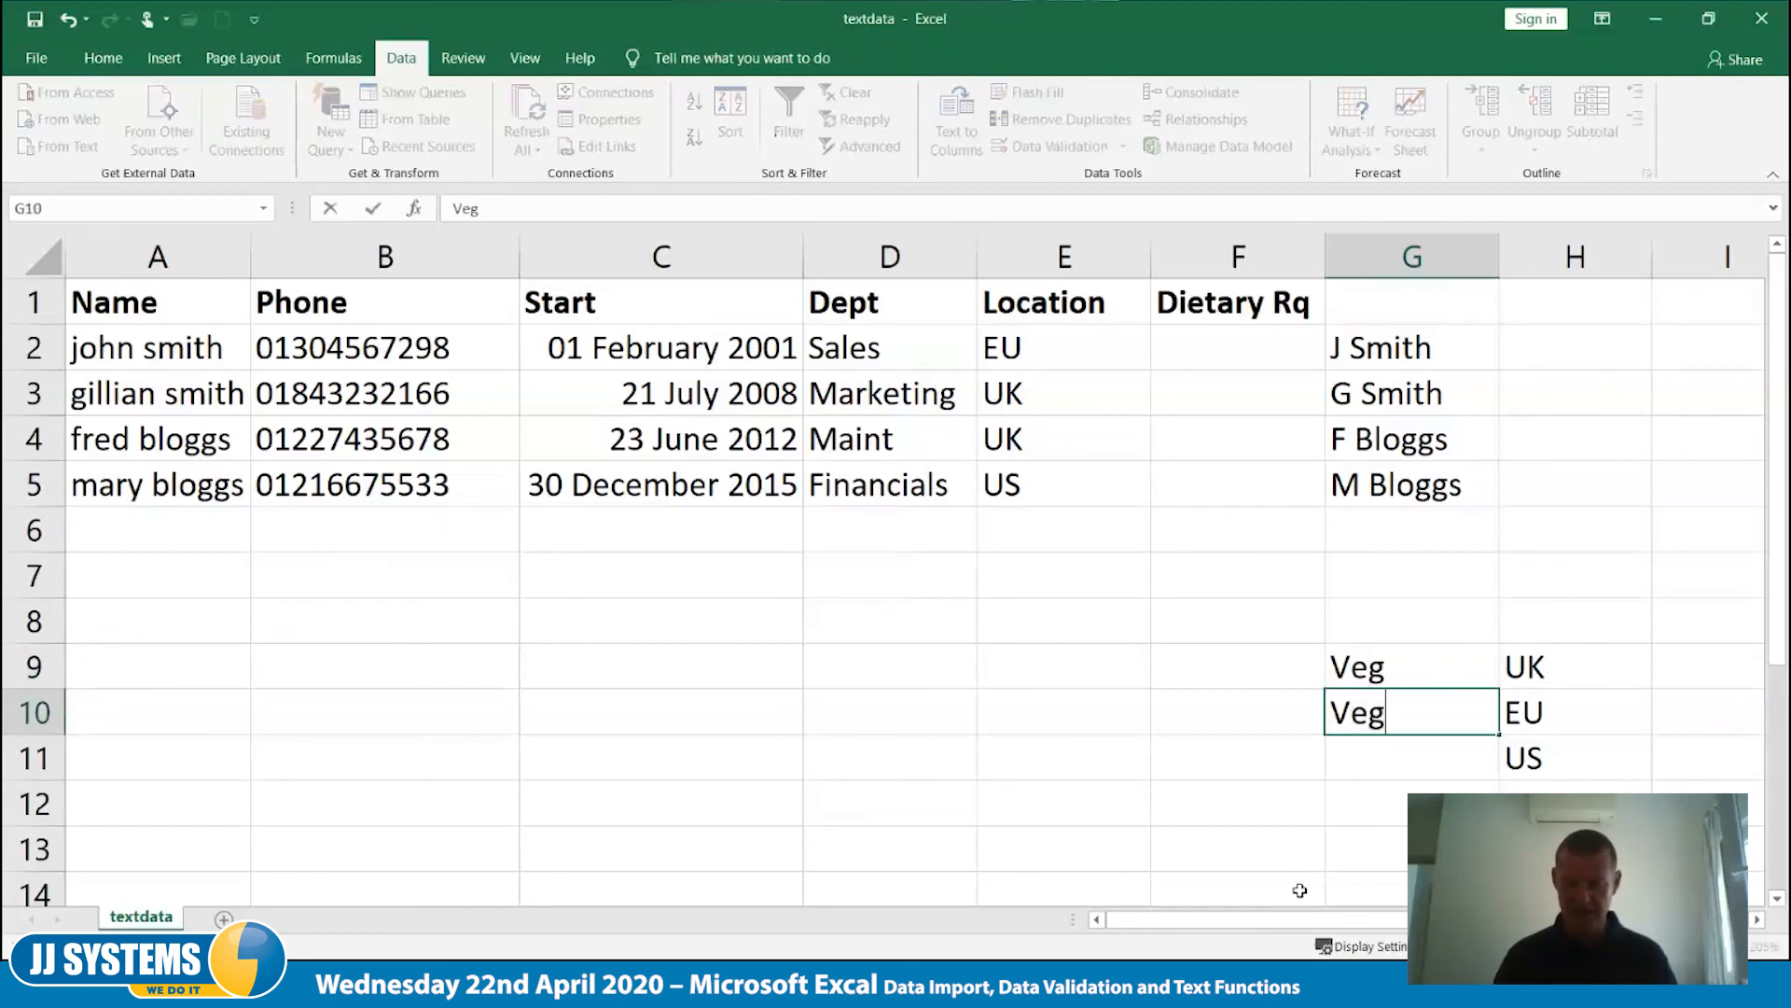
{"action": "type", "text": "an"}
{"action": "key", "text": "Return"}
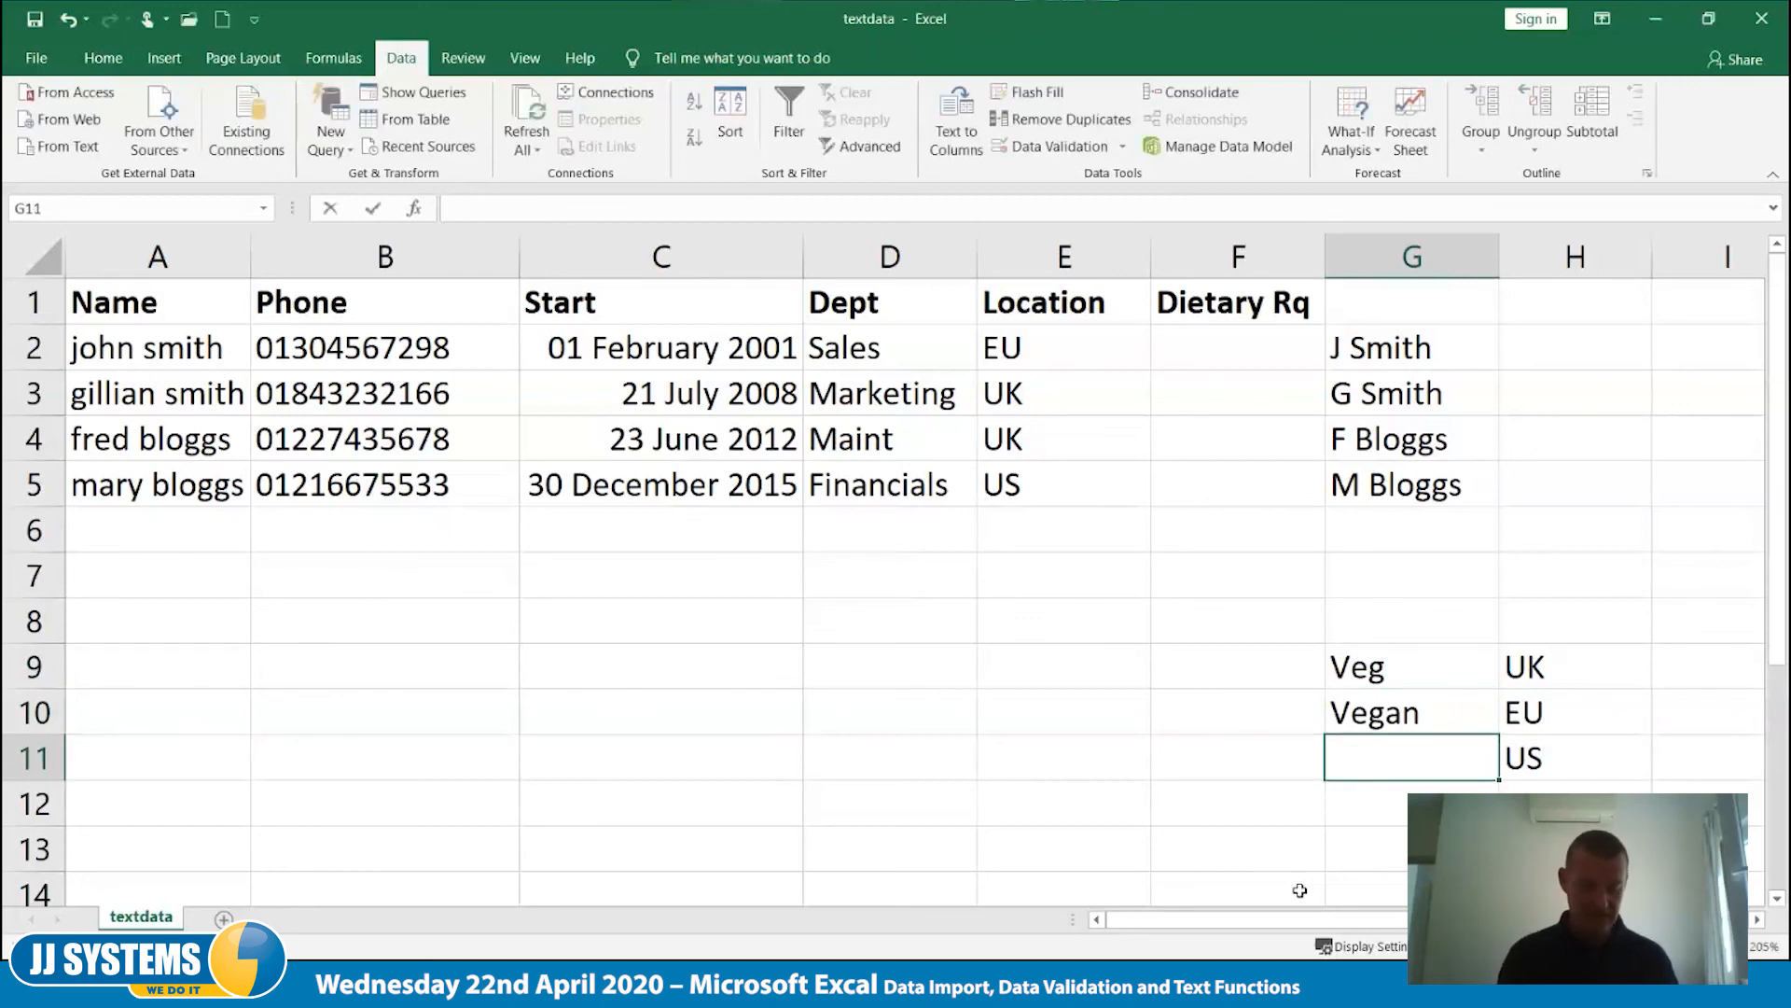
{"action": "type", "text": "PITA"}
{"action": "key", "text": "Return"}
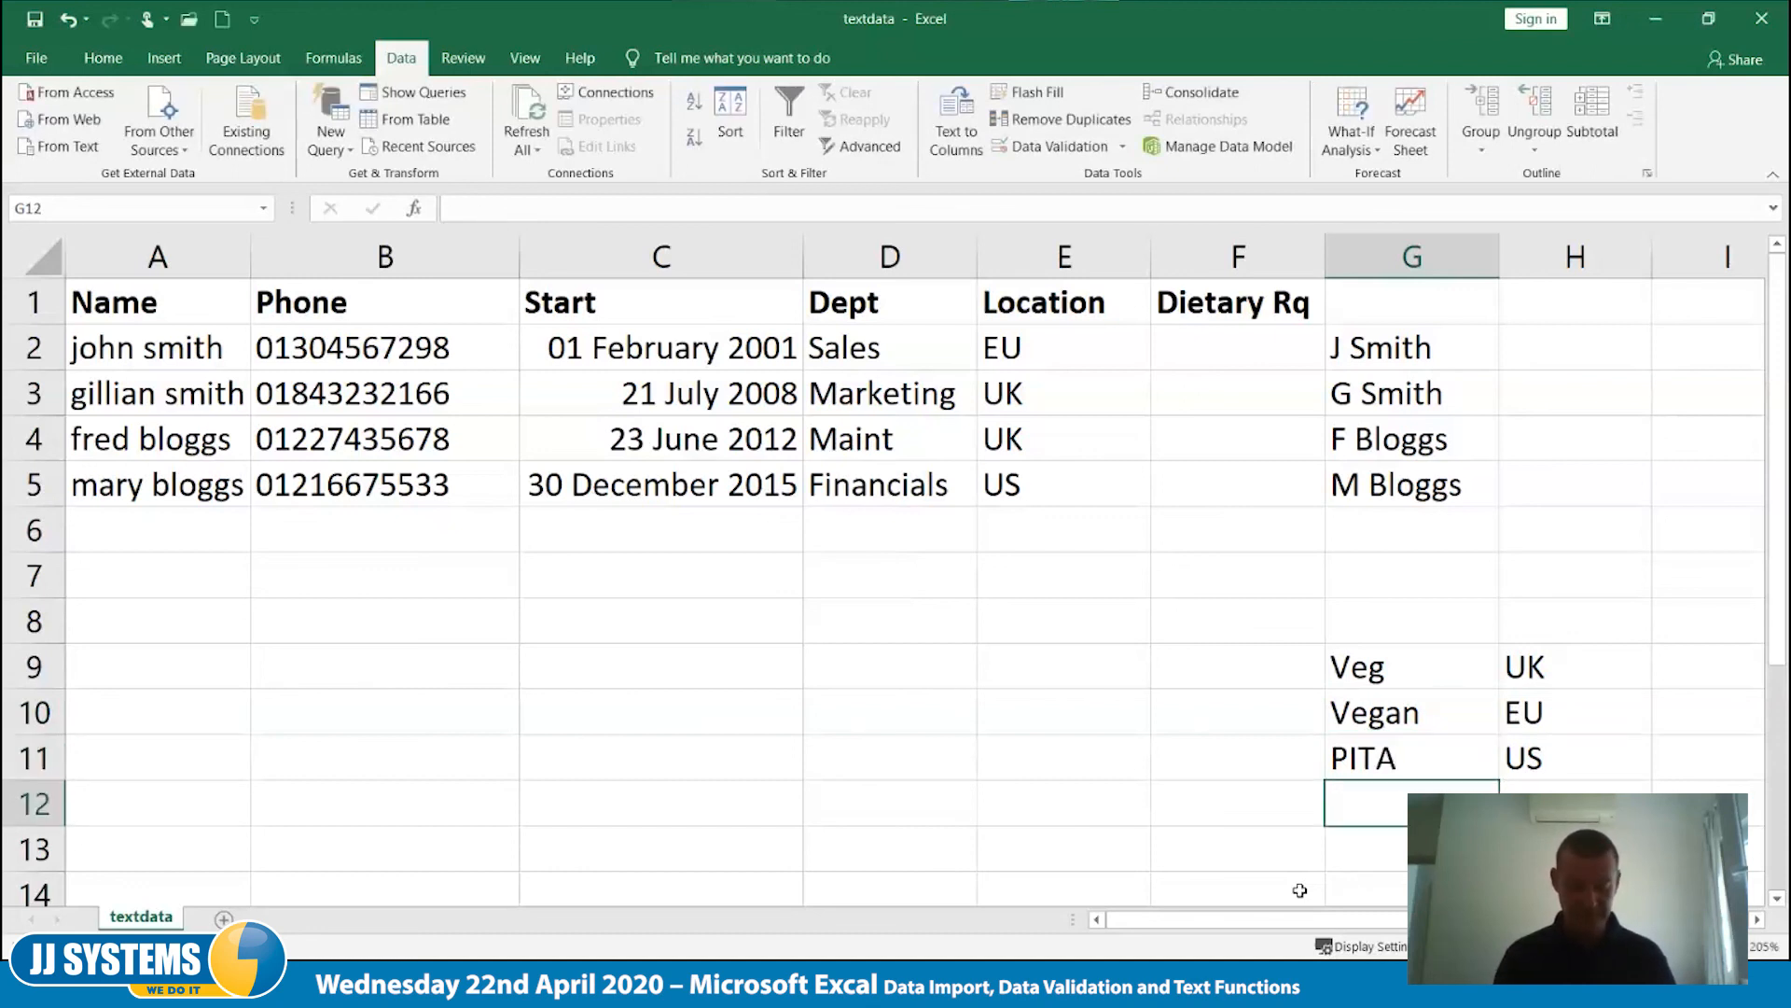
{"action": "type", "text": "Non"}
{"action": "key", "text": "Tab"}
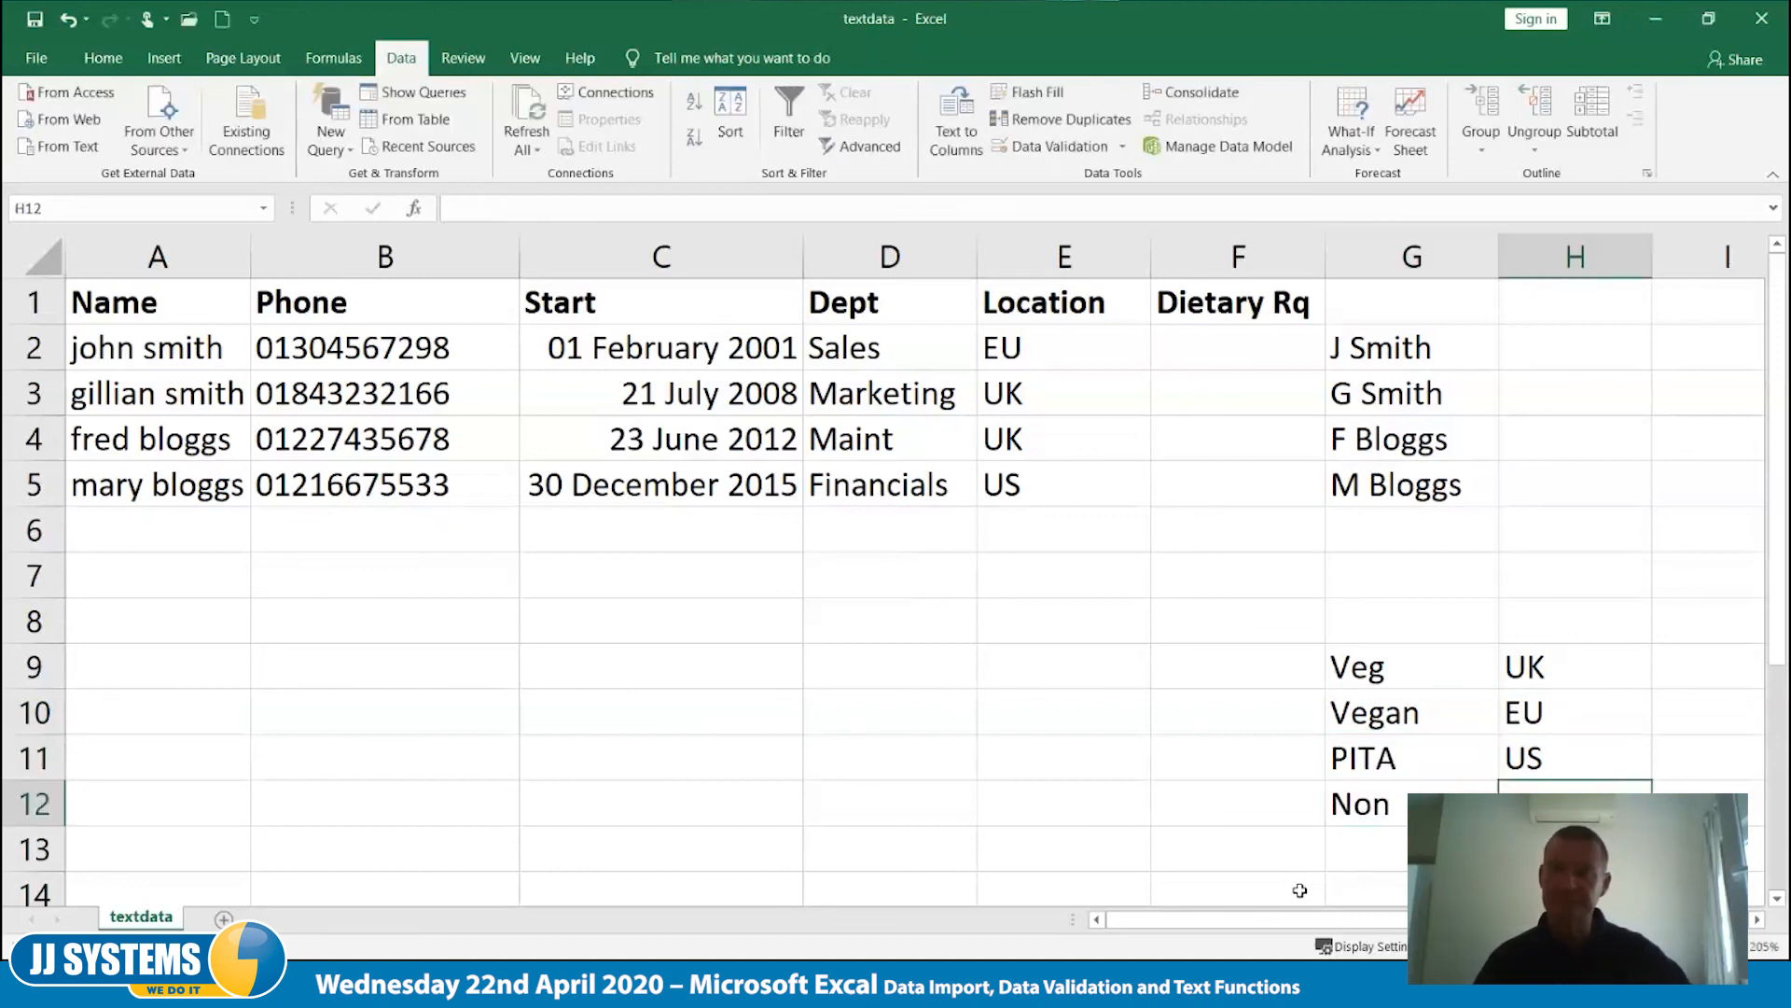
- Replace the existing validation on the Dietary Rq cells F2:F5 with a list sourced from G9:G12
{"action": "left_click", "coordinate": [1213, 347]}
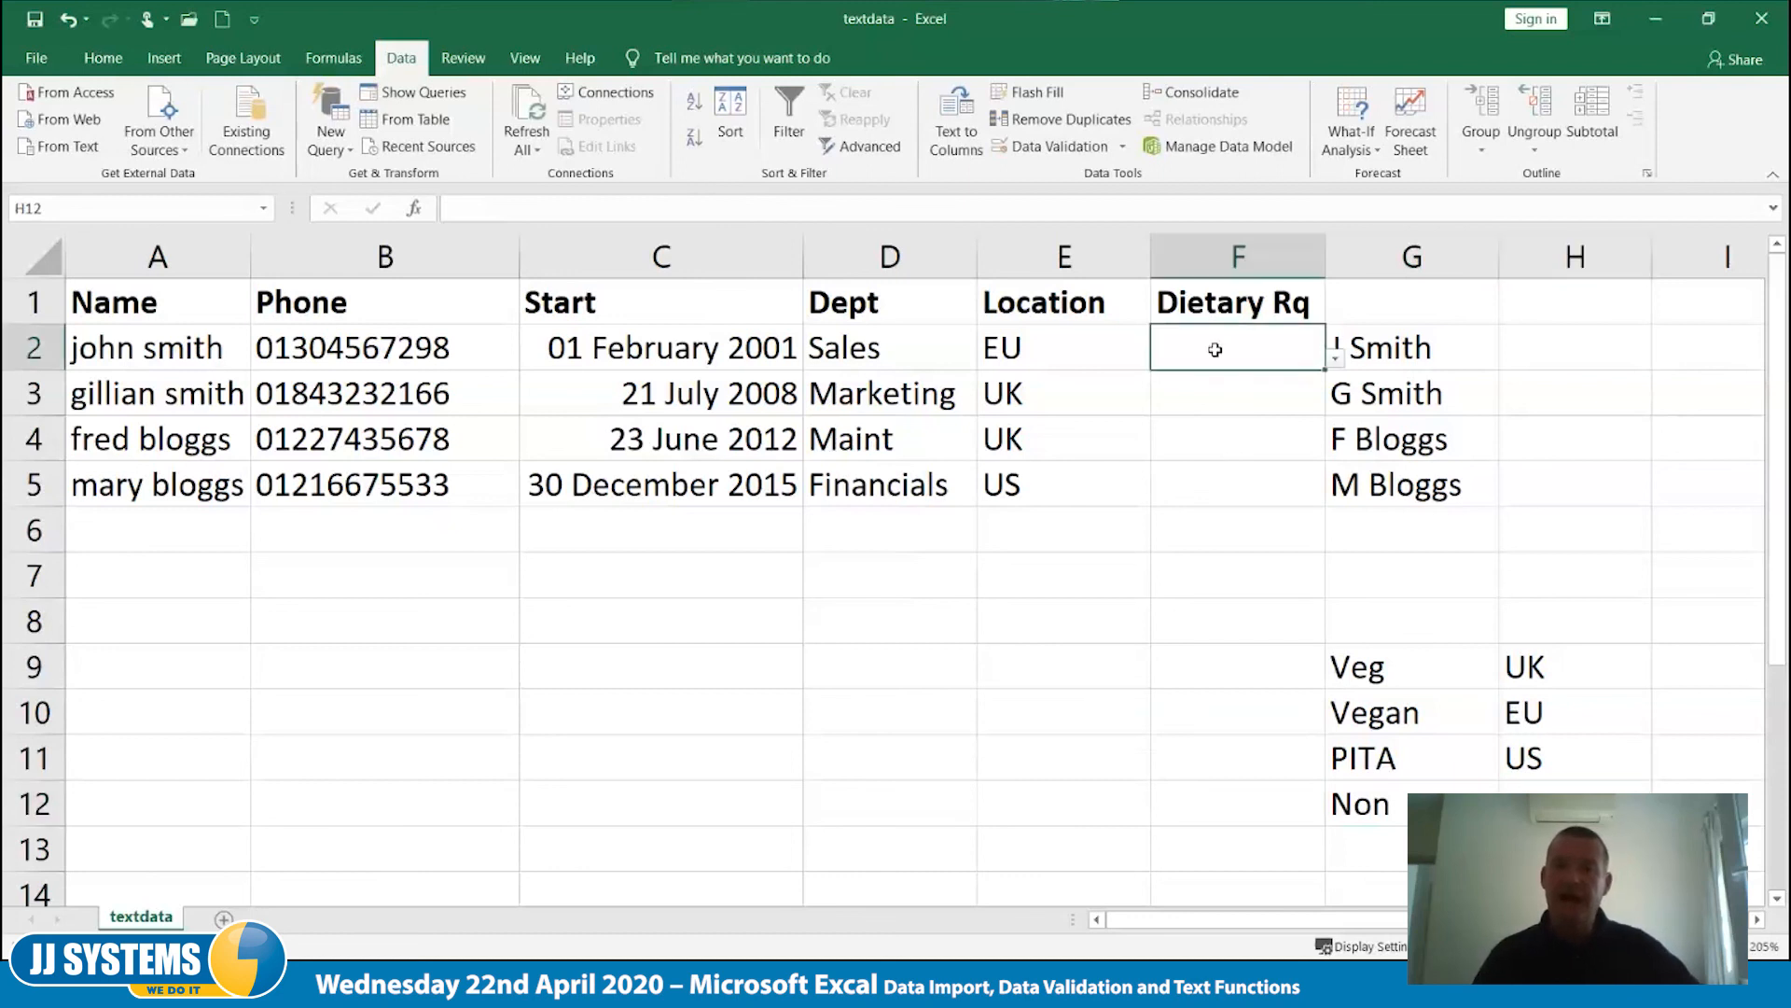
{"action": "left_click_drag", "start_coordinate": [1251, 344], "coordinate": [1240, 488]}
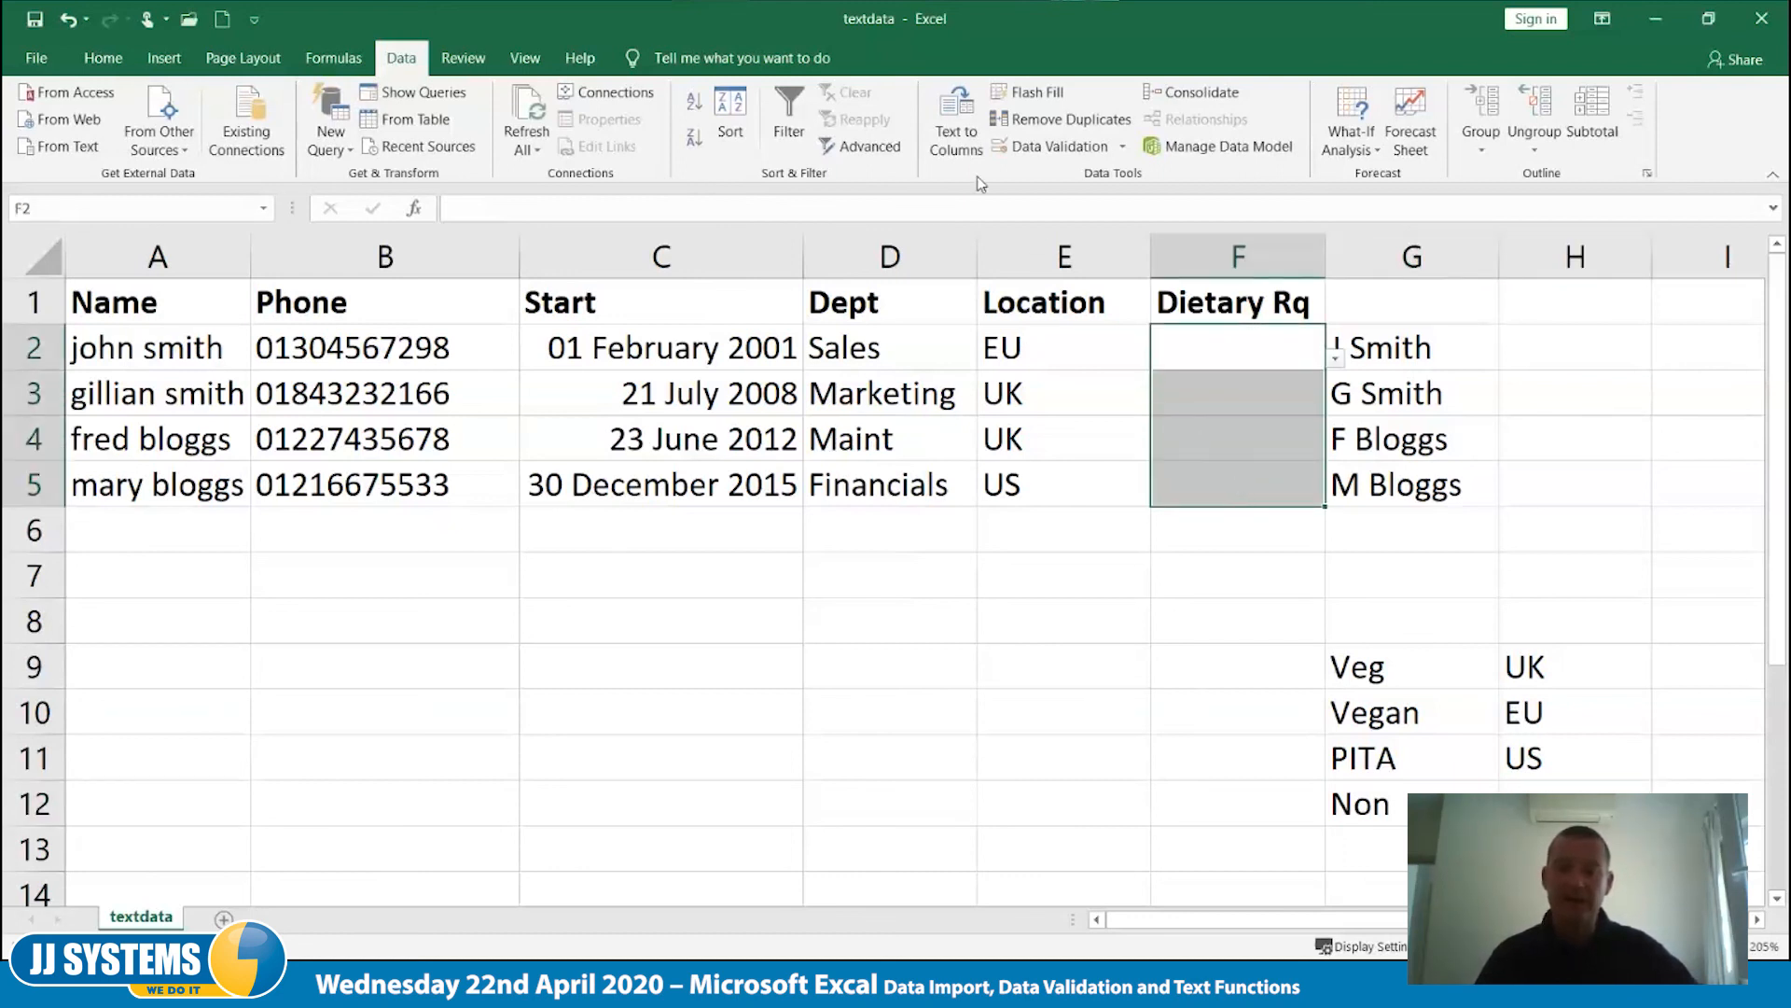
{"action": "left_click", "coordinate": [1026, 151]}
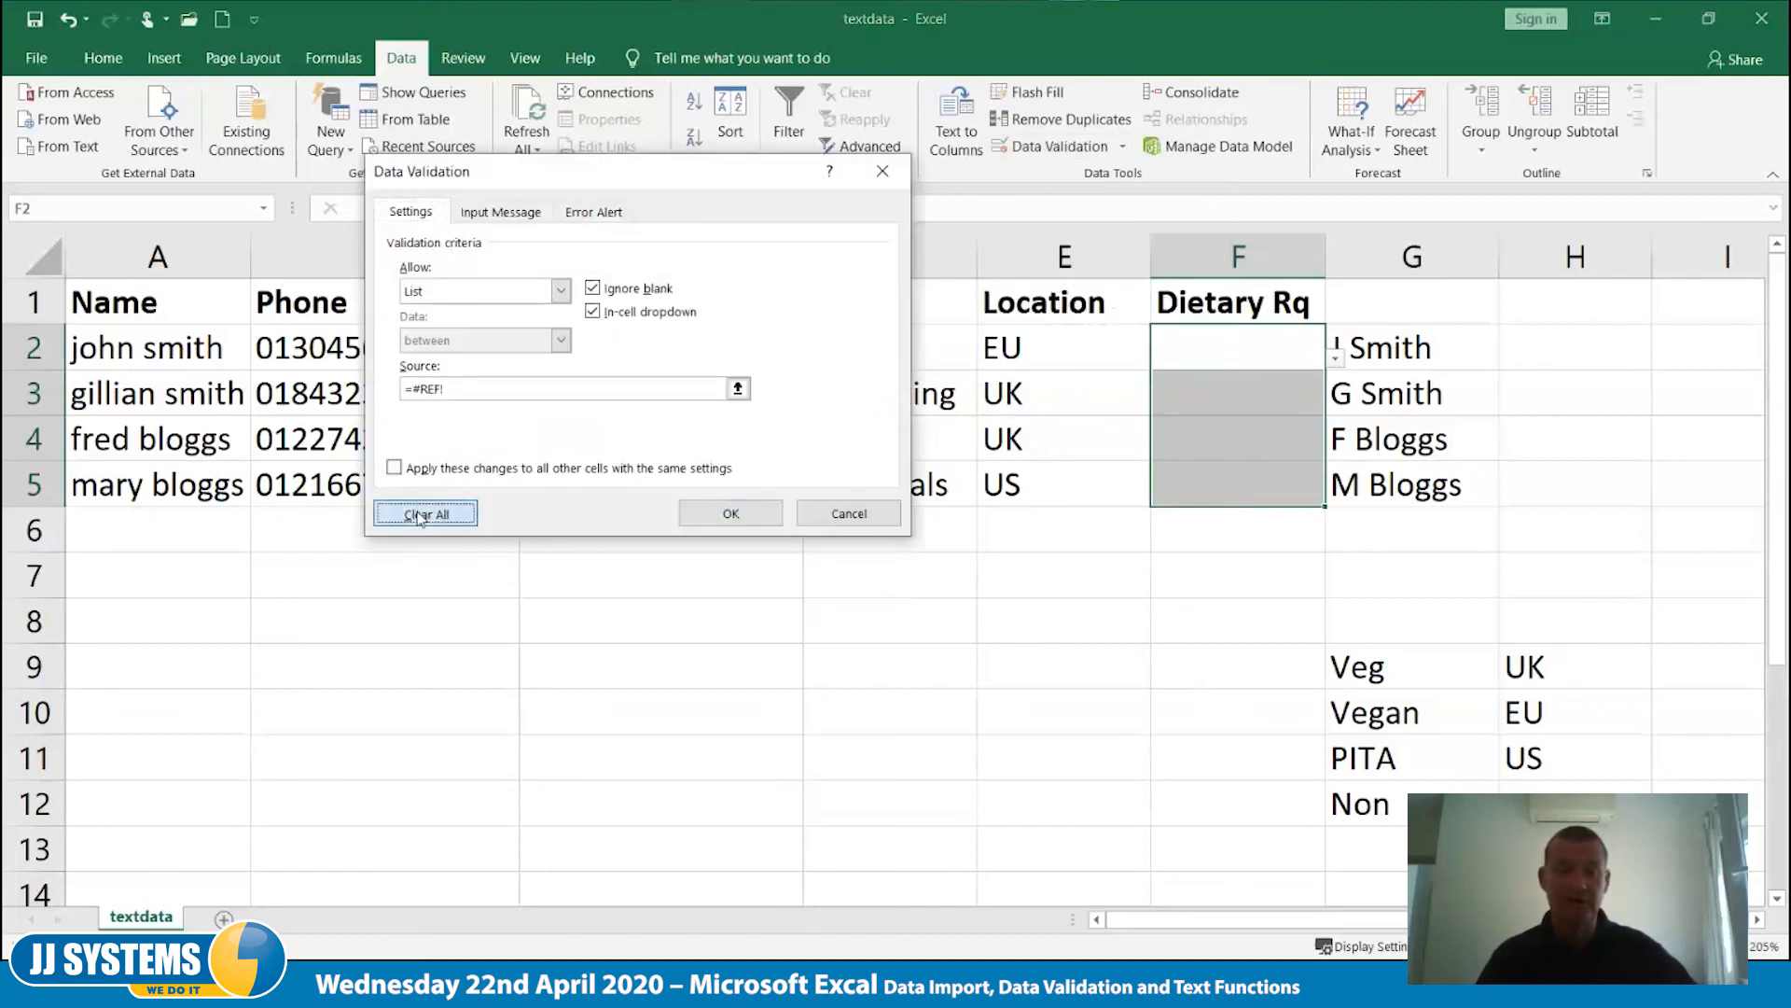
{"action": "left_click", "coordinate": [426, 513]}
{"action": "left_click", "coordinate": [561, 291]}
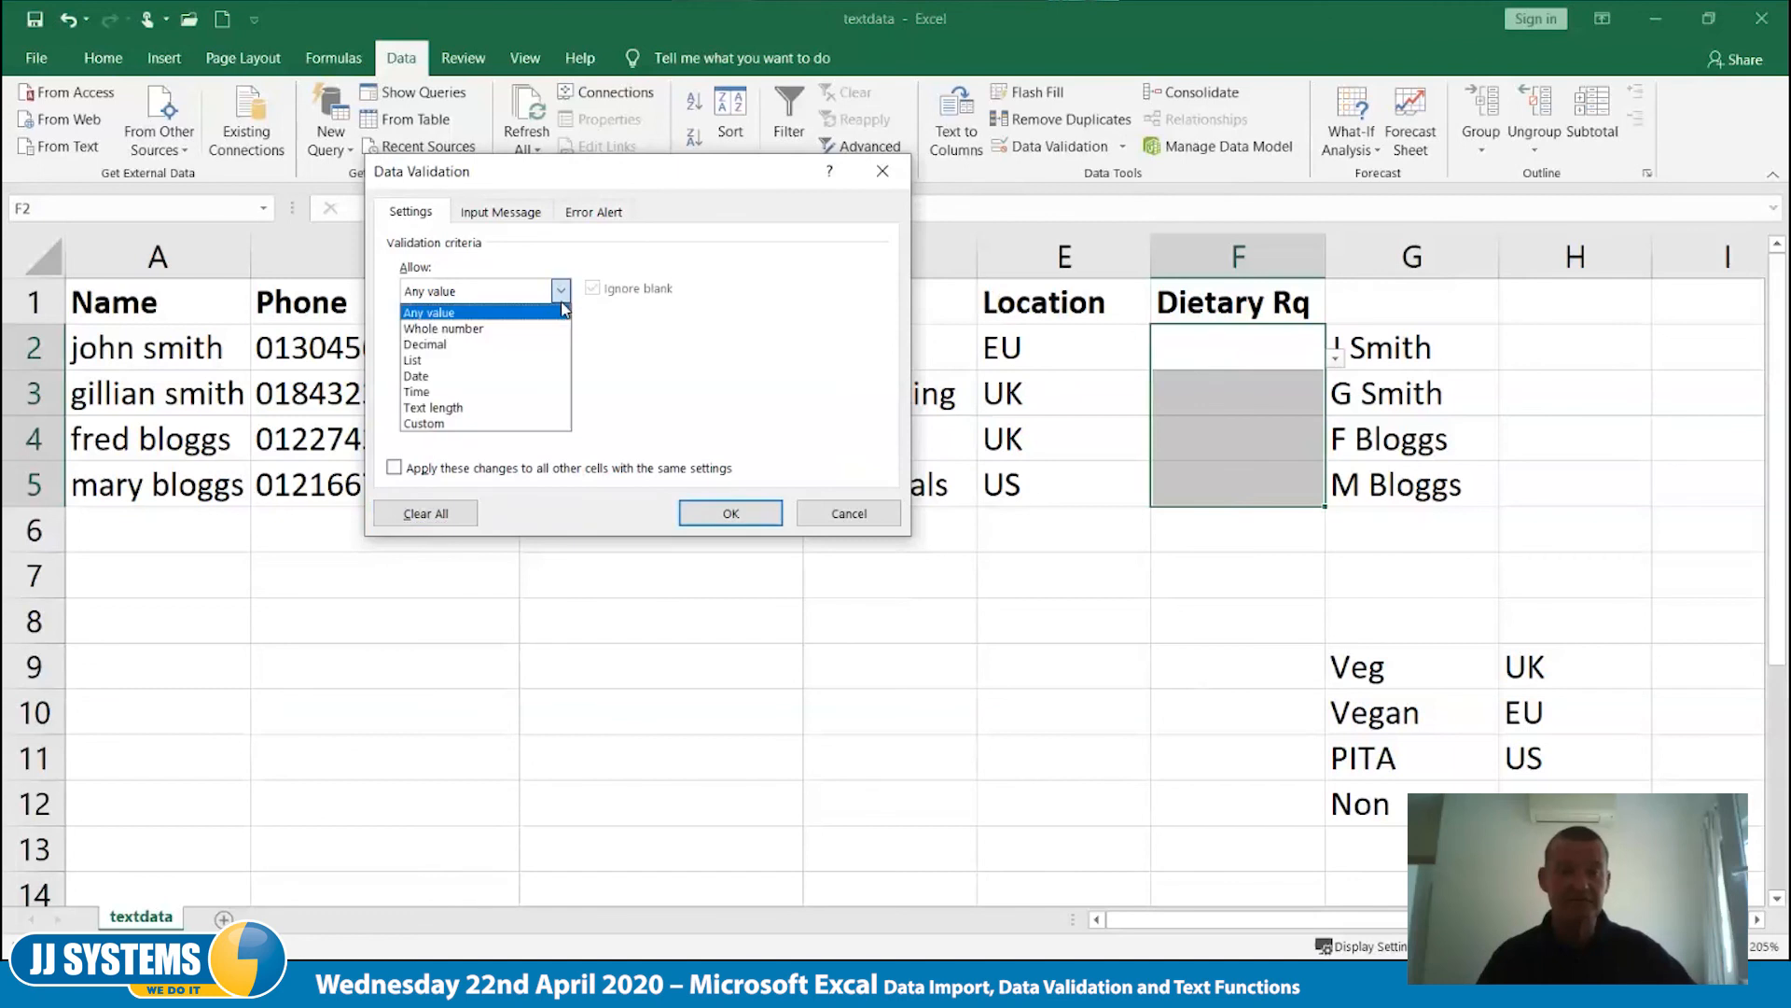
{"action": "left_click", "coordinate": [518, 364]}
{"action": "left_click", "coordinate": [495, 388]}
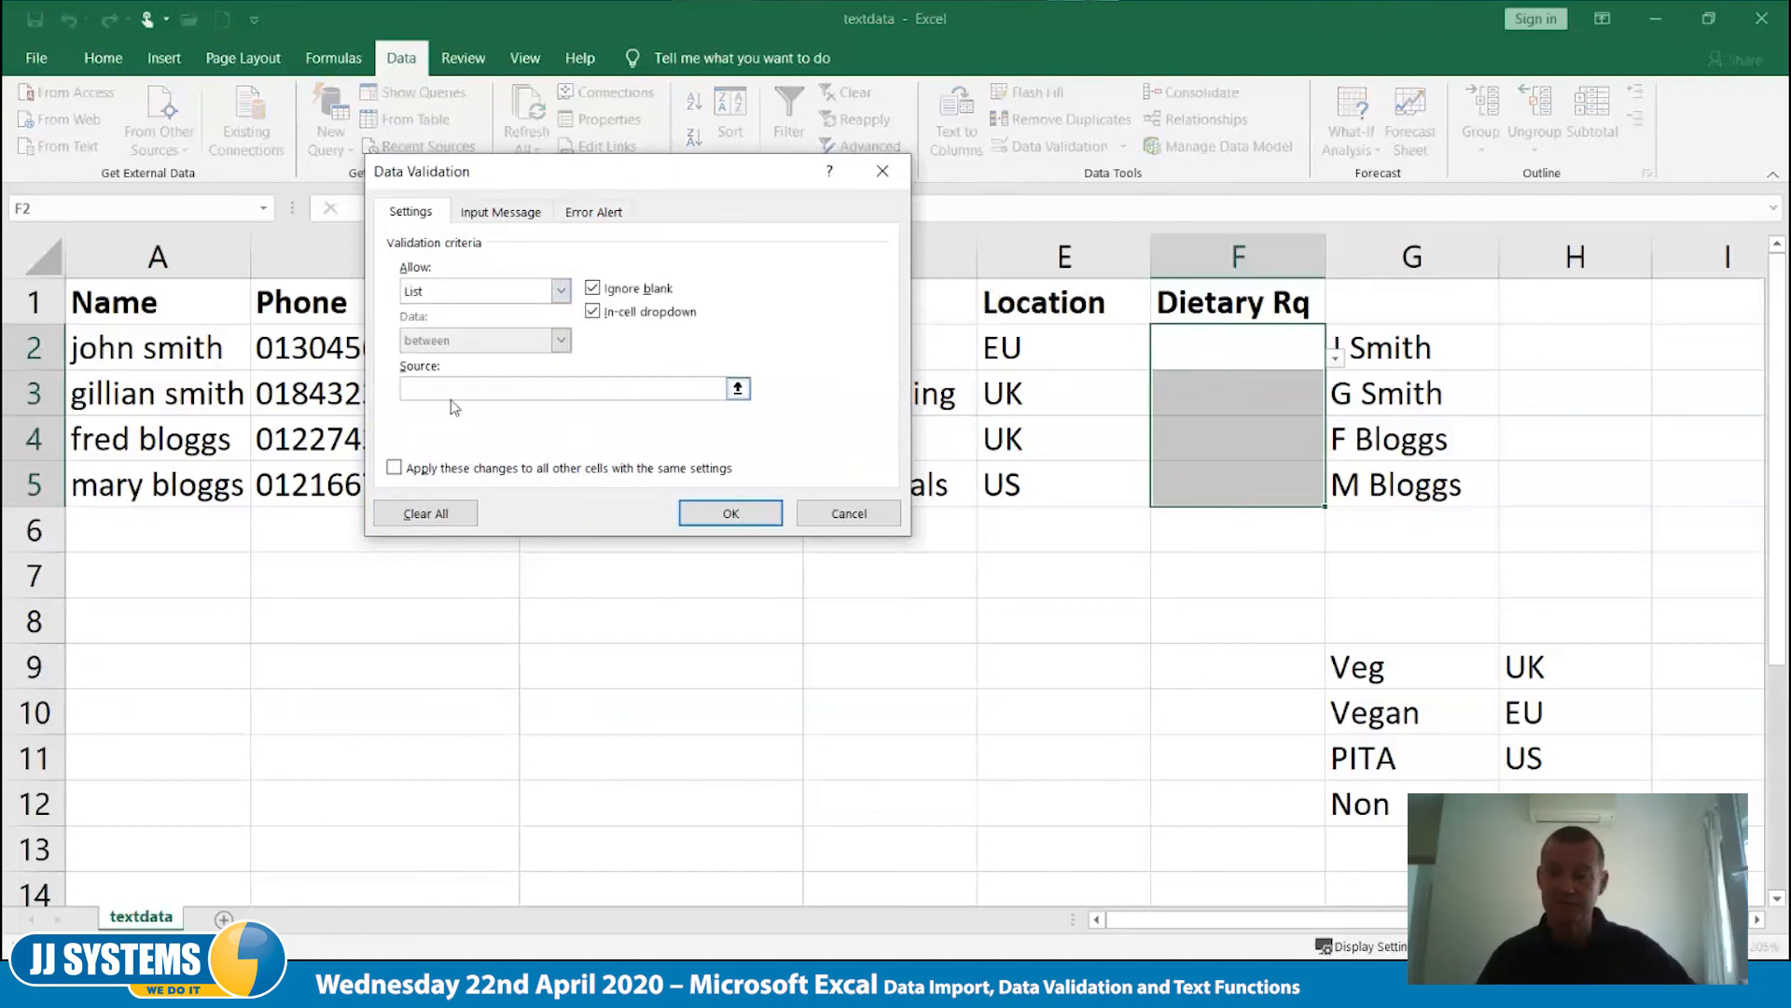
{"action": "left_click_drag", "start_coordinate": [1408, 669], "coordinate": [1404, 820]}
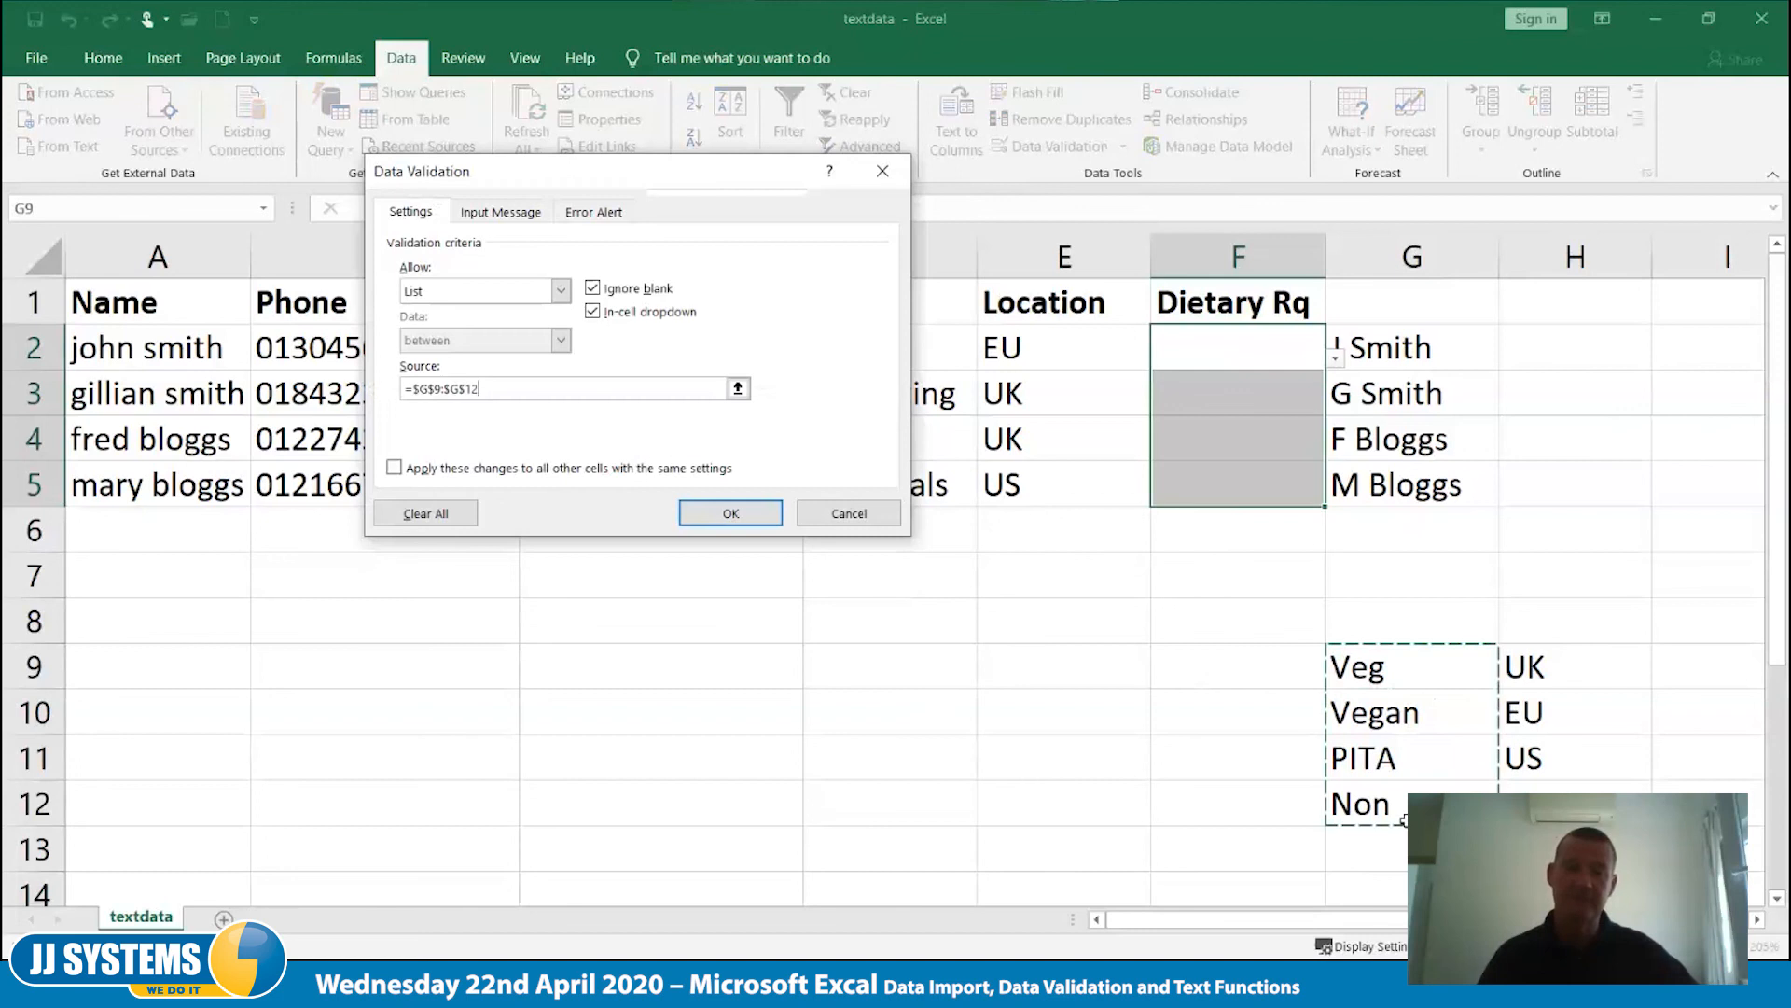
{"action": "left_click", "coordinate": [728, 512]}
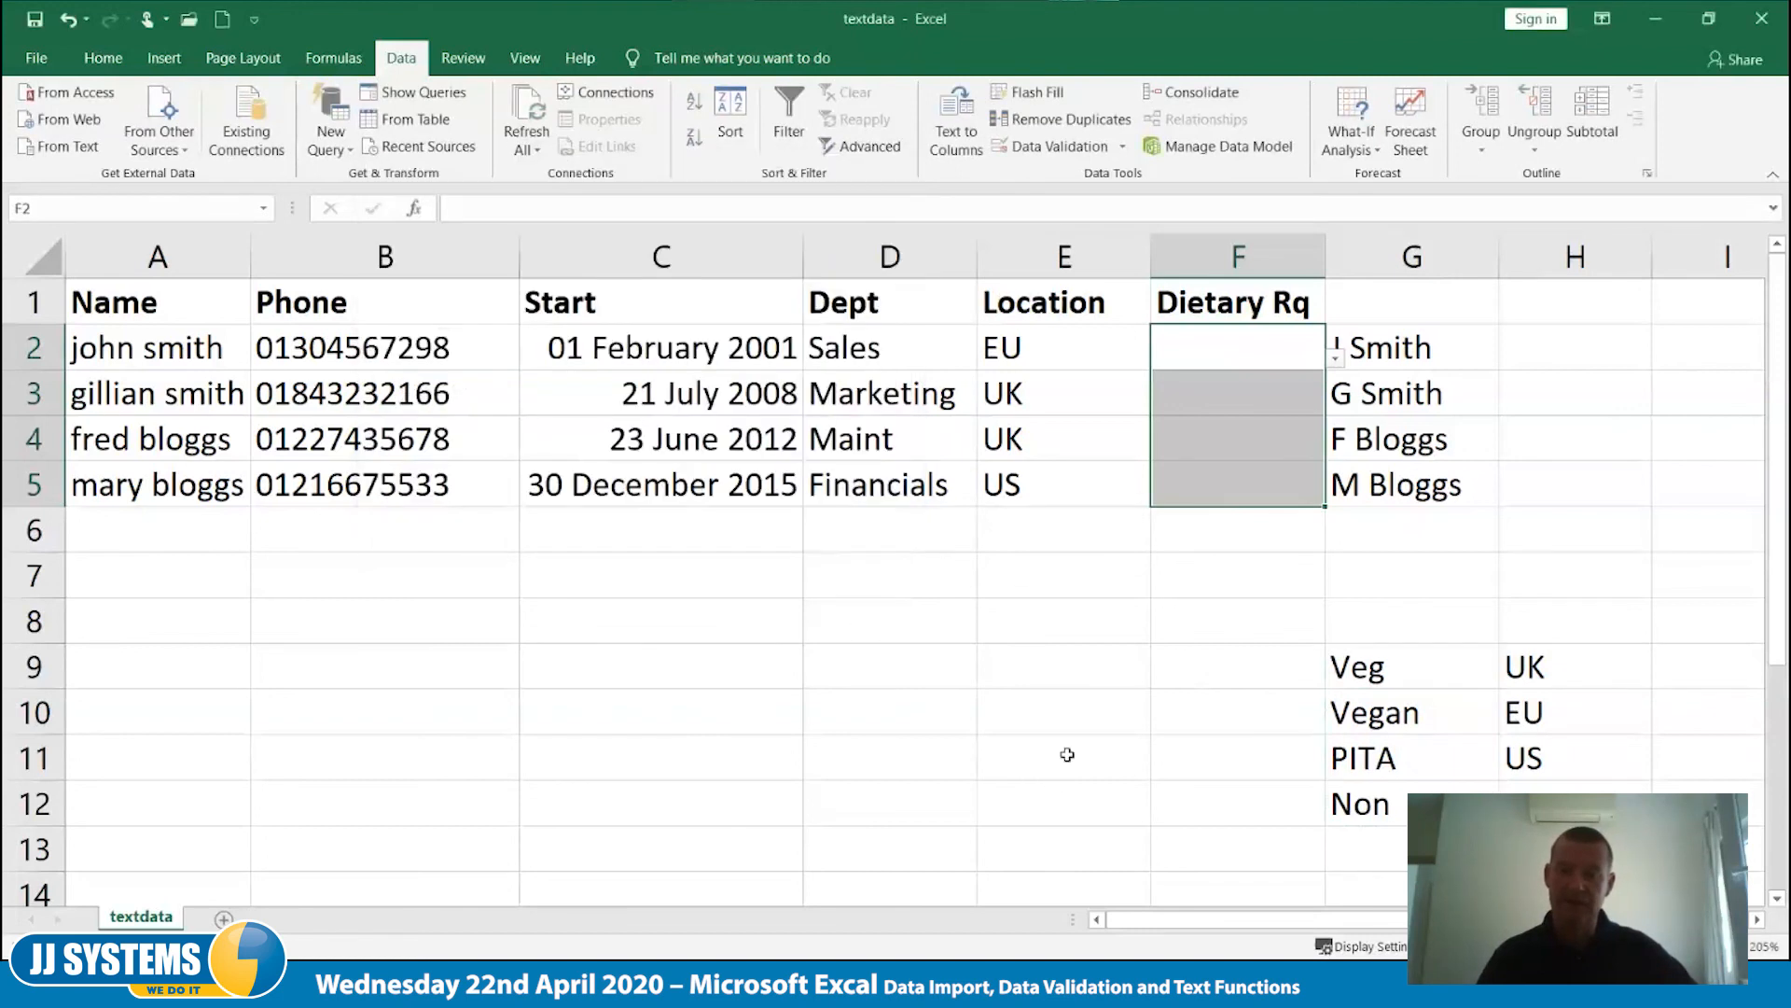
{"action": "left_click", "coordinate": [1068, 752]}
- Choose Veg as the dietary requirement in F2 and check the options offered in F3 without picking one
{"action": "left_click", "coordinate": [1176, 345]}
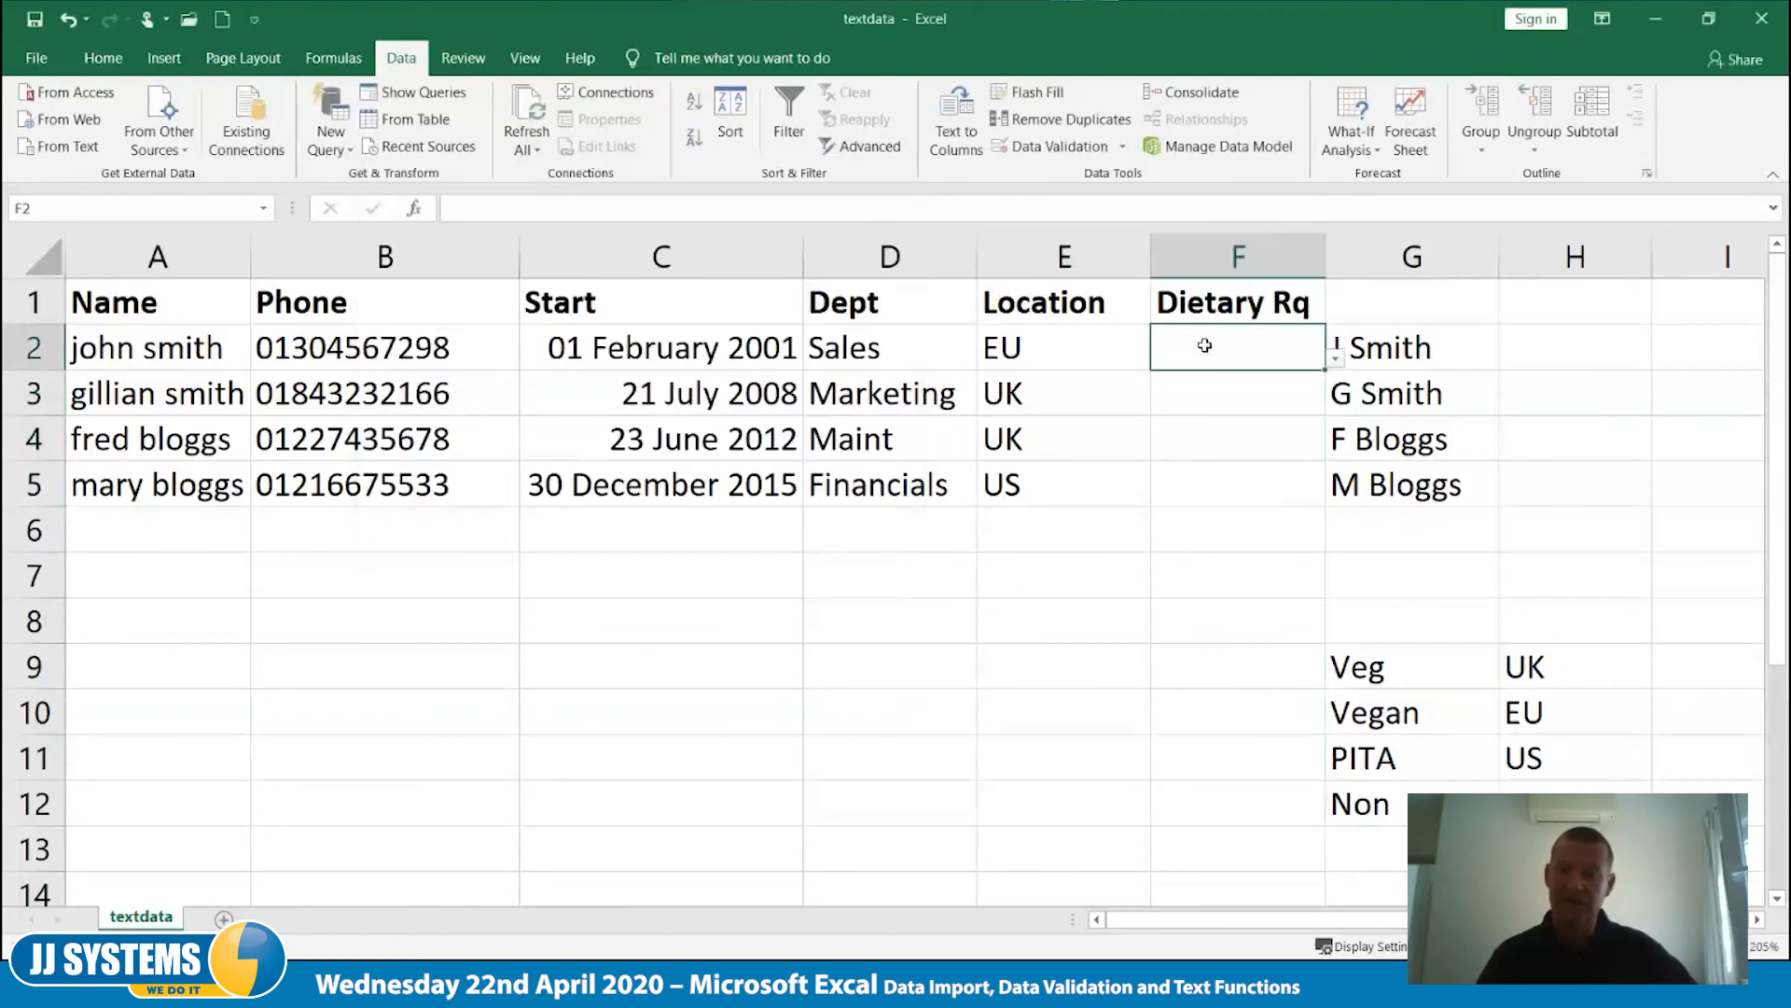
{"action": "left_click", "coordinate": [1336, 358]}
{"action": "left_click", "coordinate": [1306, 387]}
{"action": "left_click", "coordinate": [1279, 403]}
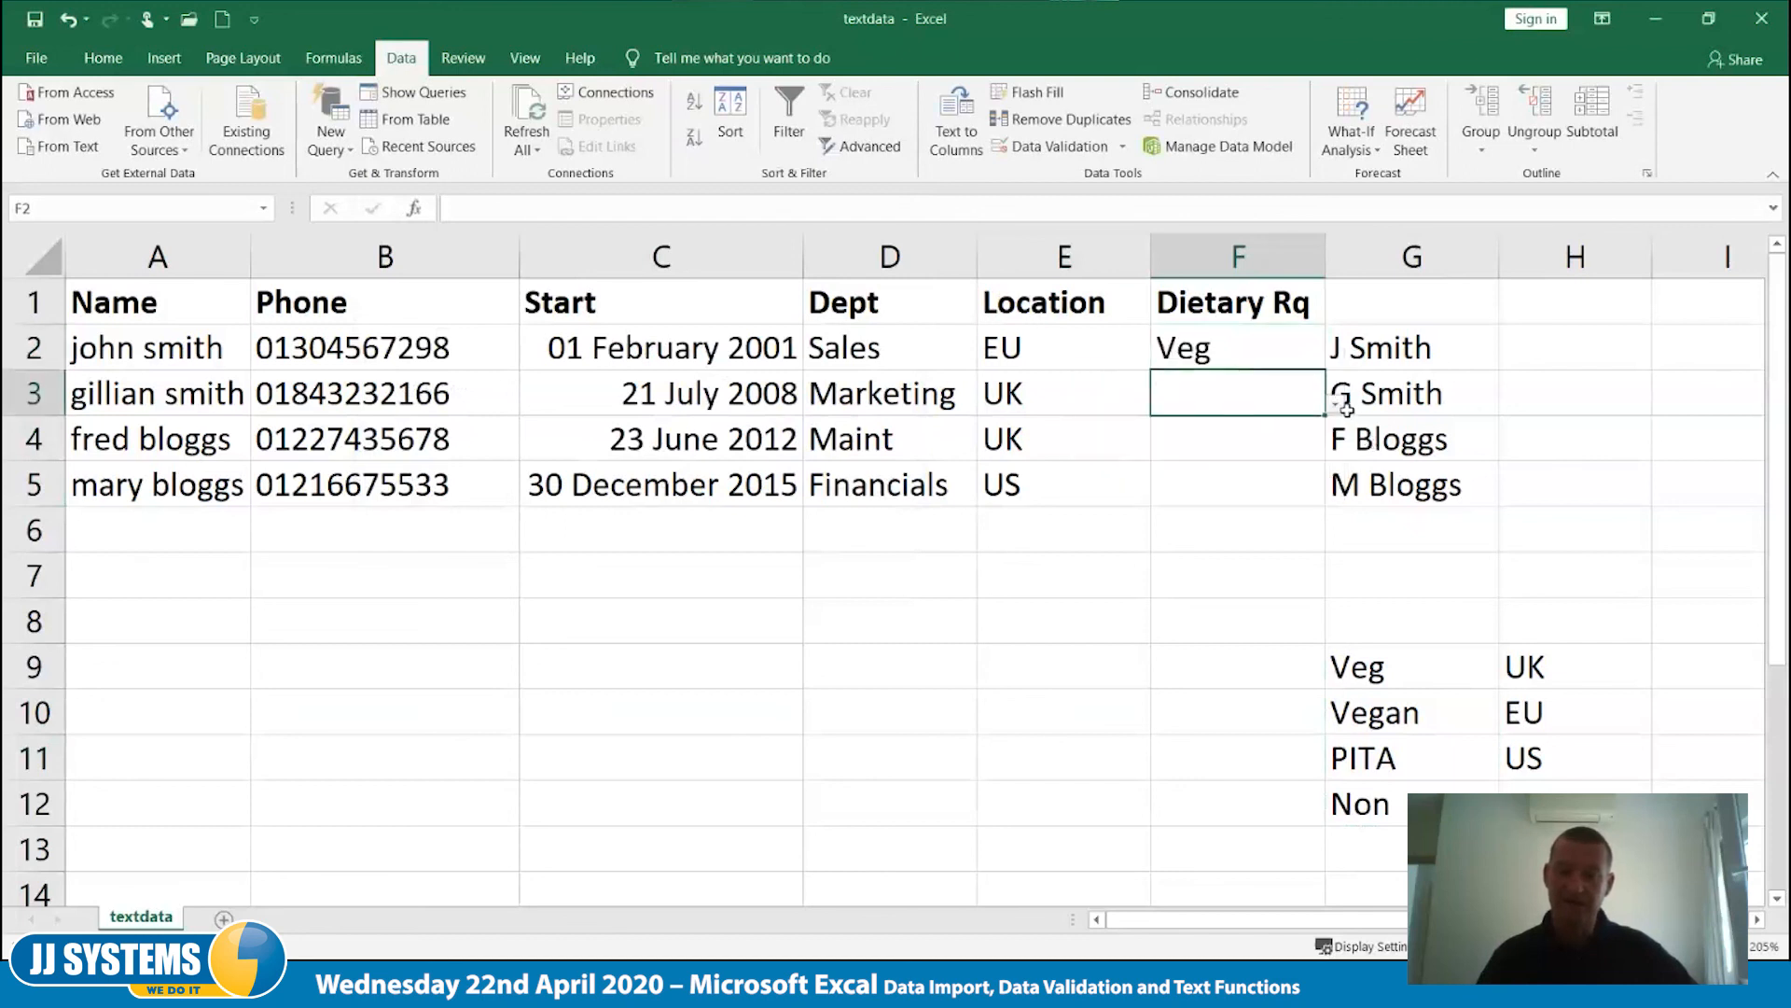
{"action": "left_click", "coordinate": [1336, 403]}
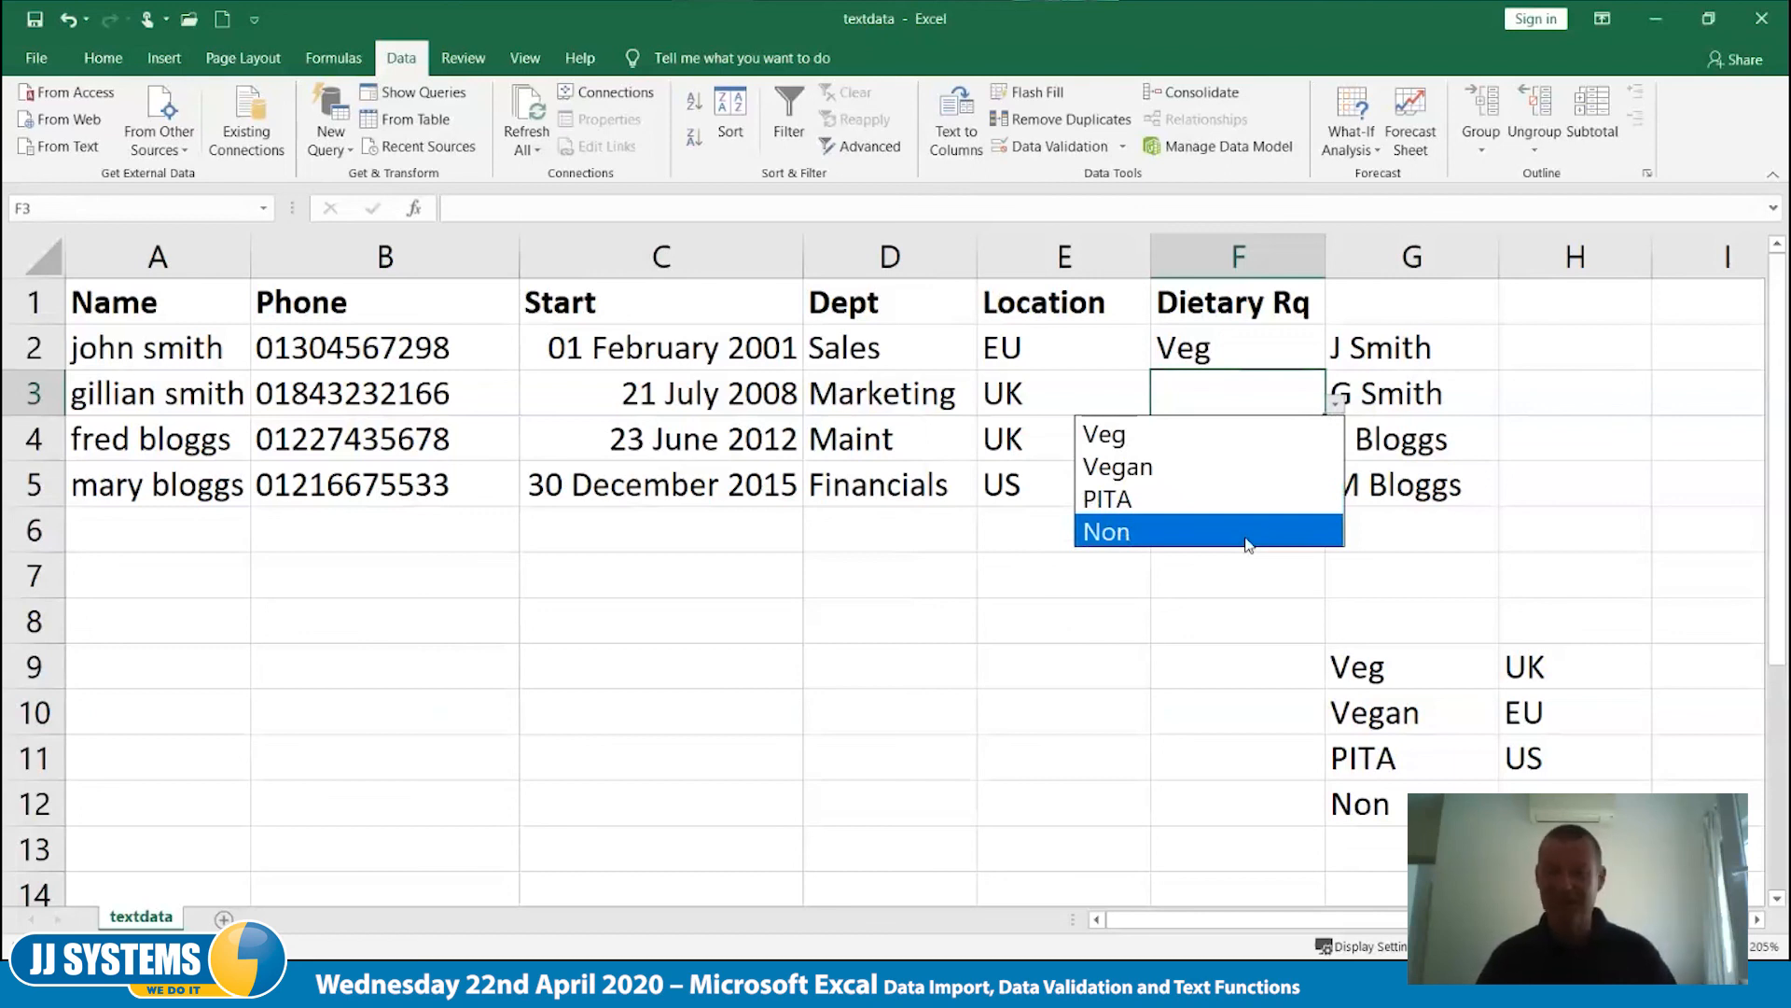
{"action": "key", "text": "Escape"}
- Change the last dietary option in G12 to Anything
{"action": "left_click", "coordinate": [1401, 814]}
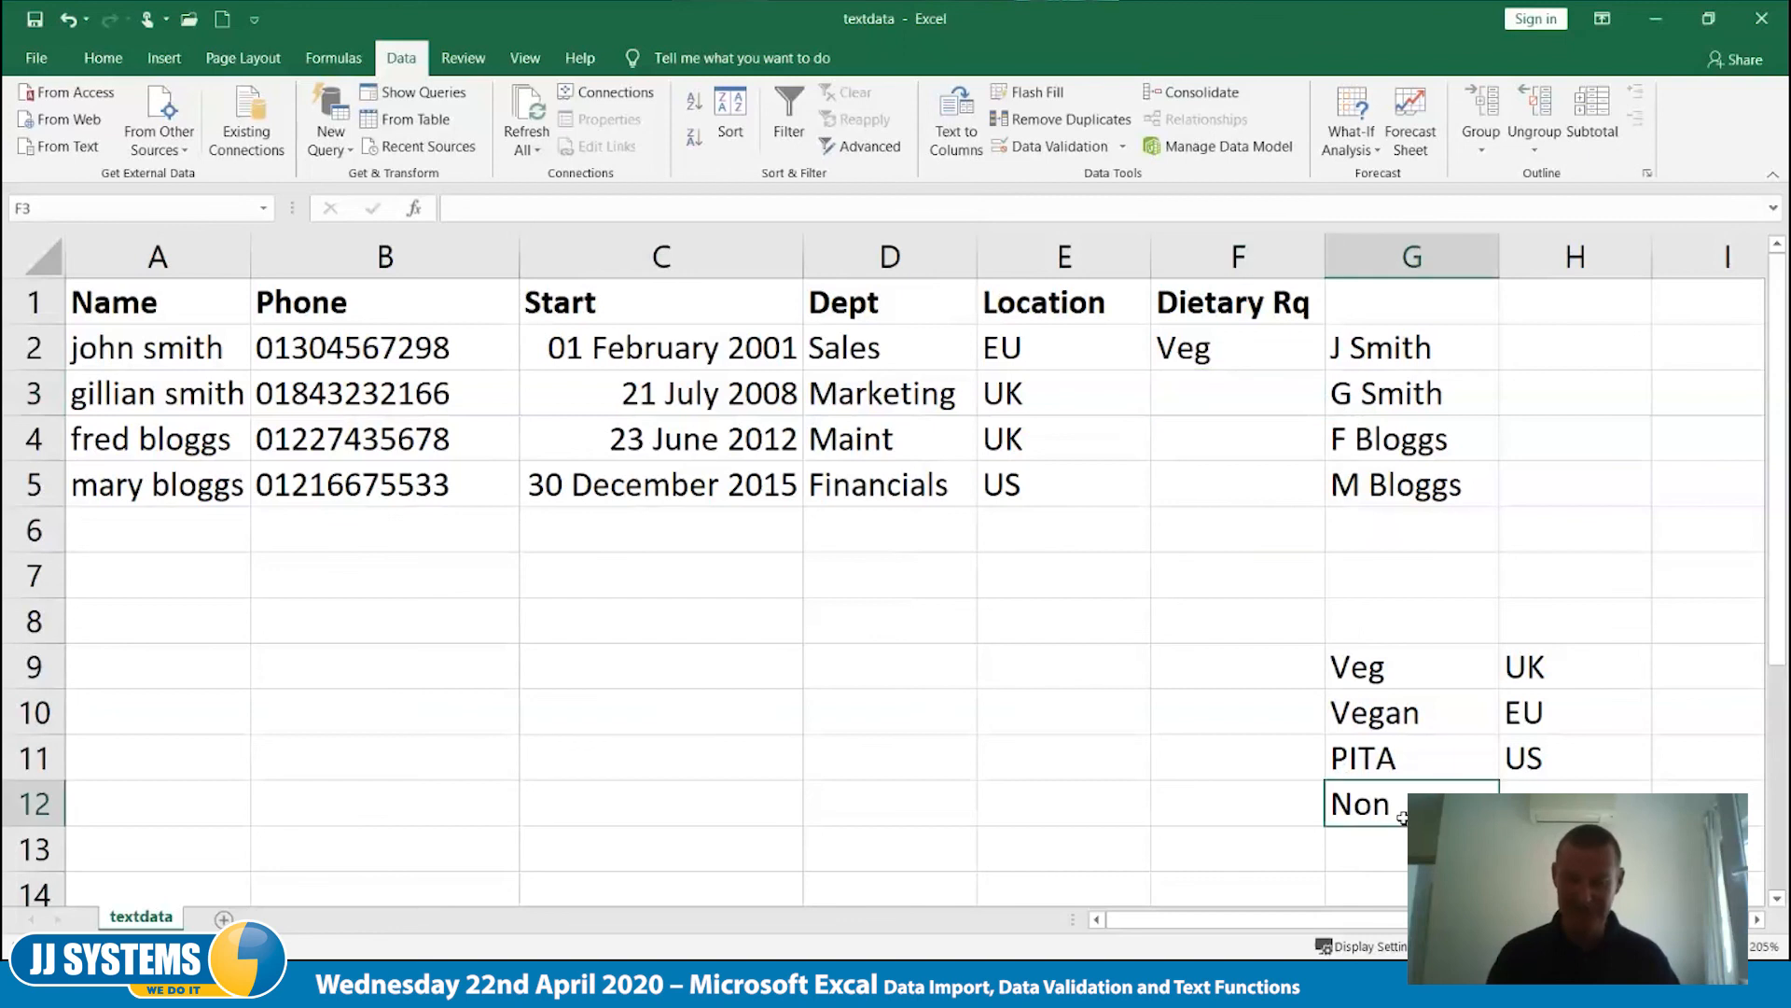
{"action": "double_click", "coordinate": [1402, 815]}
{"action": "key", "text": "BackSpace"}
{"action": "key", "text": "BackSpace"}
{"action": "key", "text": "BackSpace"}
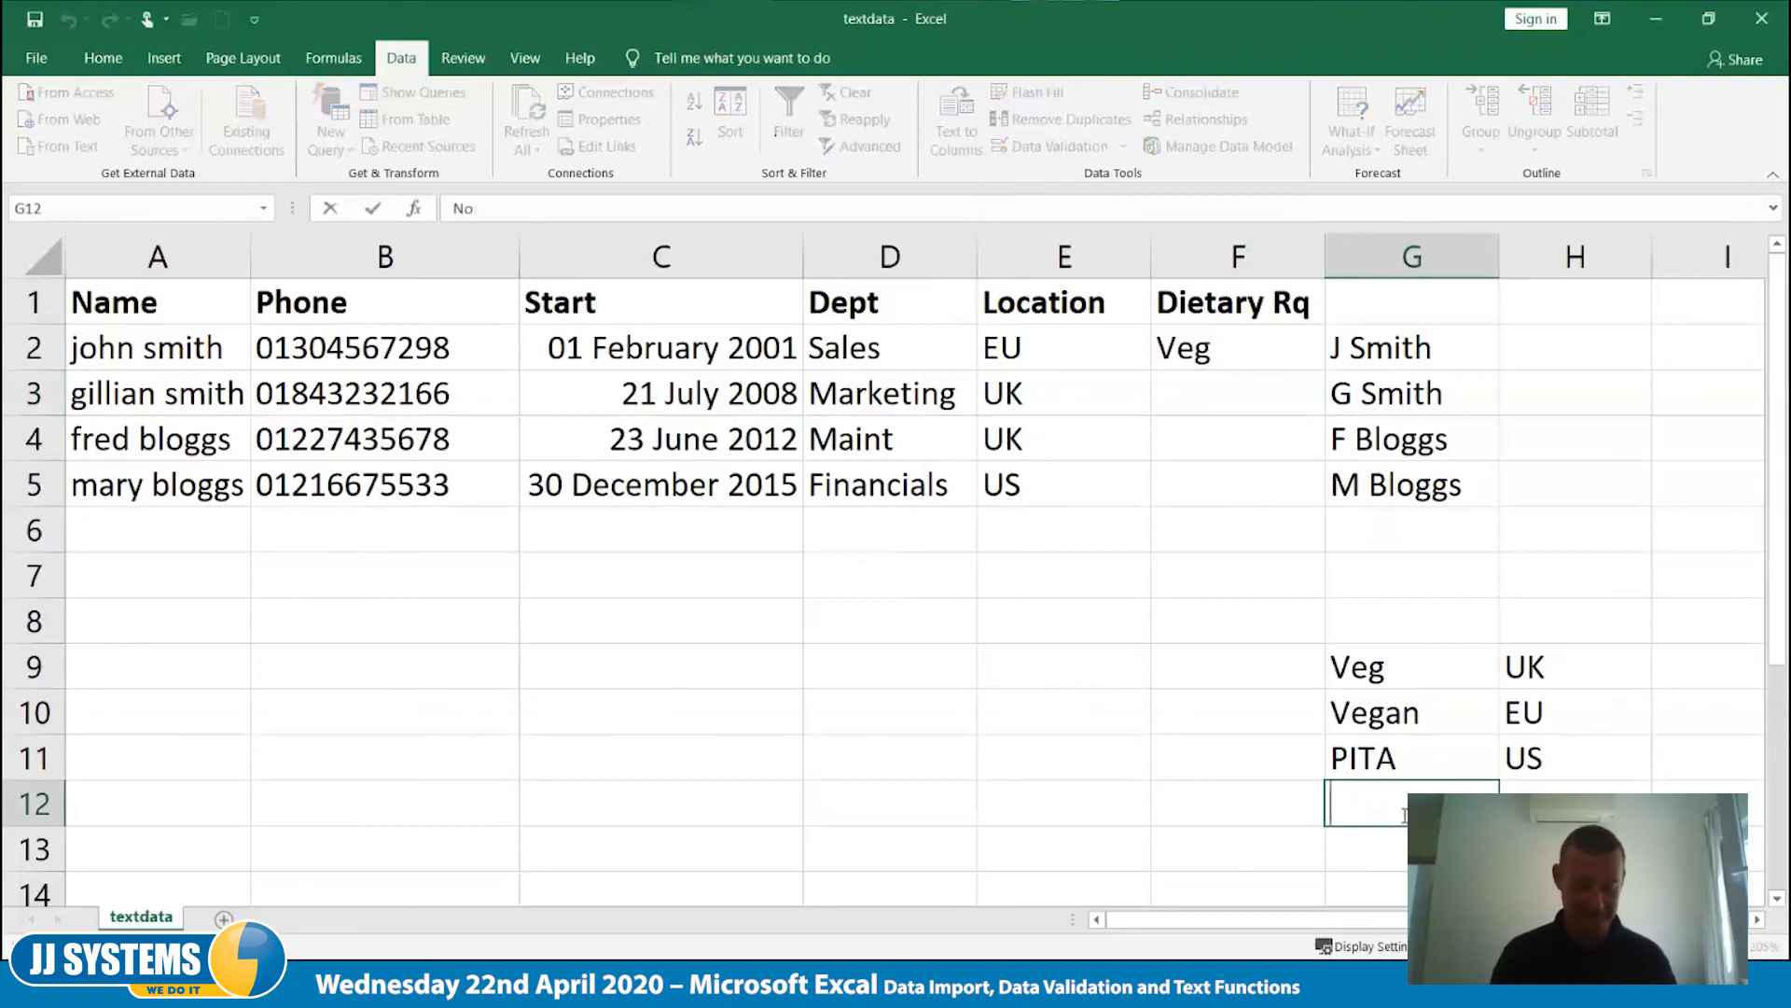
{"action": "type", "text": "Anything"}
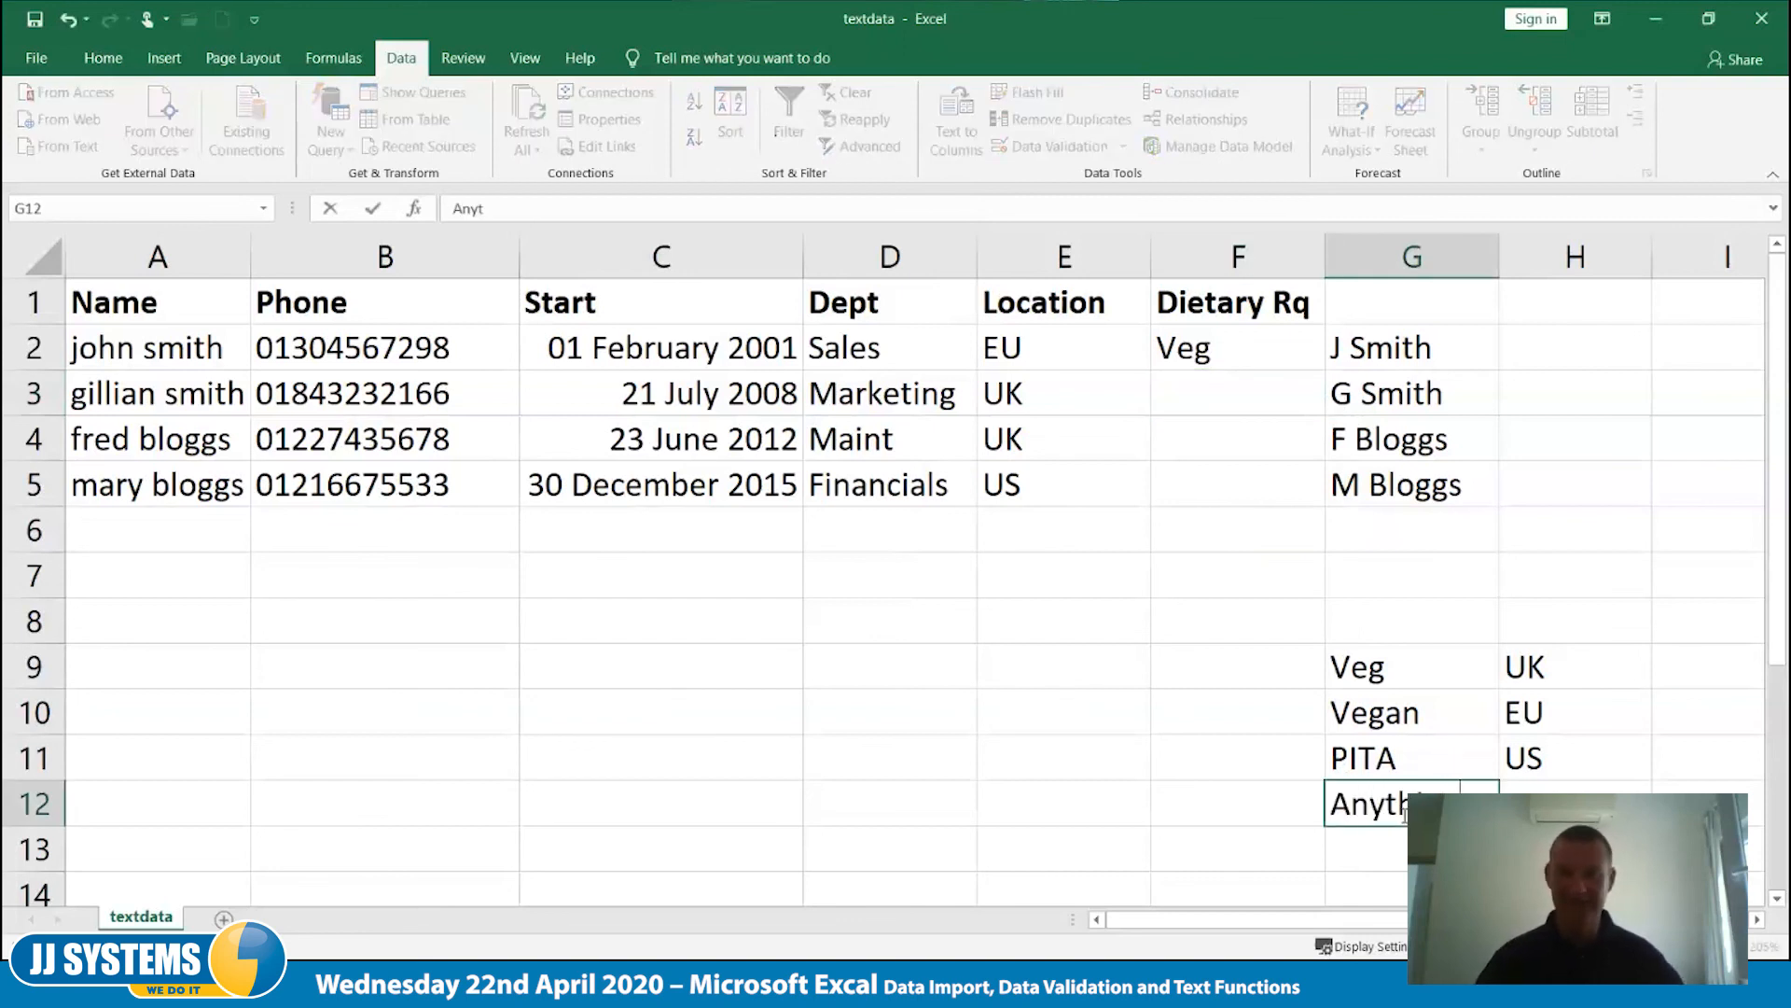
{"action": "key", "text": "Tab"}
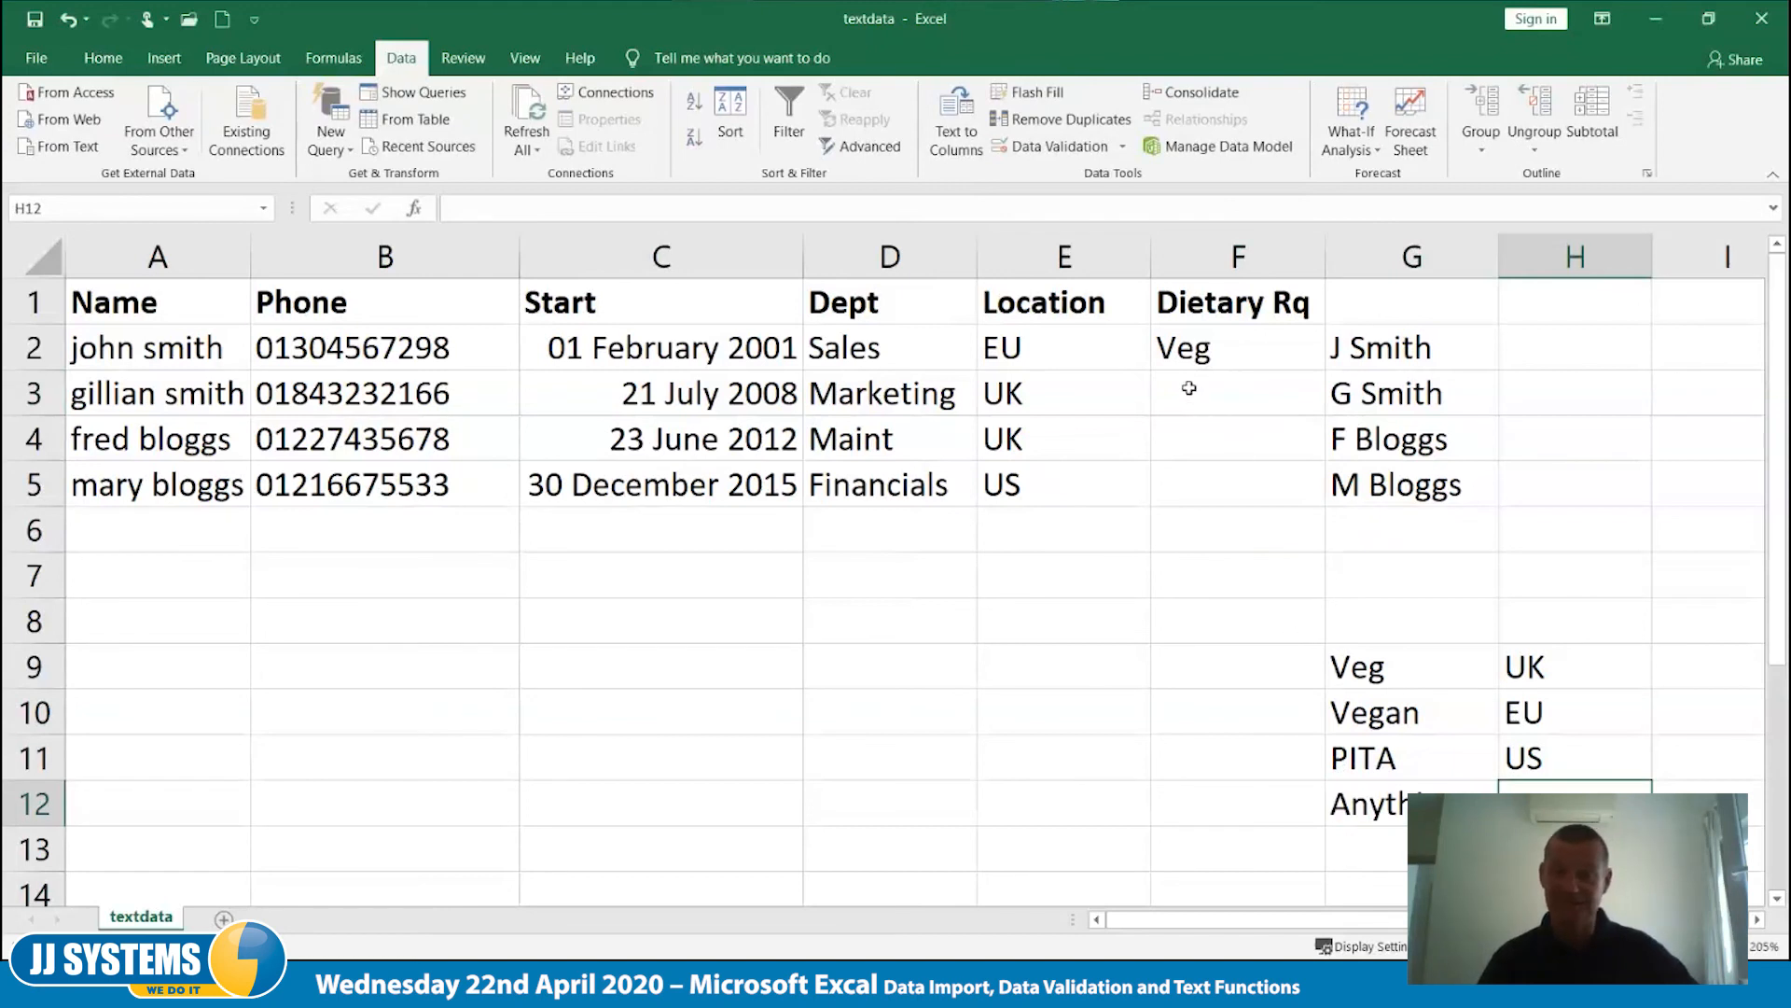
- Choose Anything from the updated validation list as the dietary requirement in F3
{"action": "left_click", "coordinate": [1201, 399]}
{"action": "left_click", "coordinate": [1337, 405]}
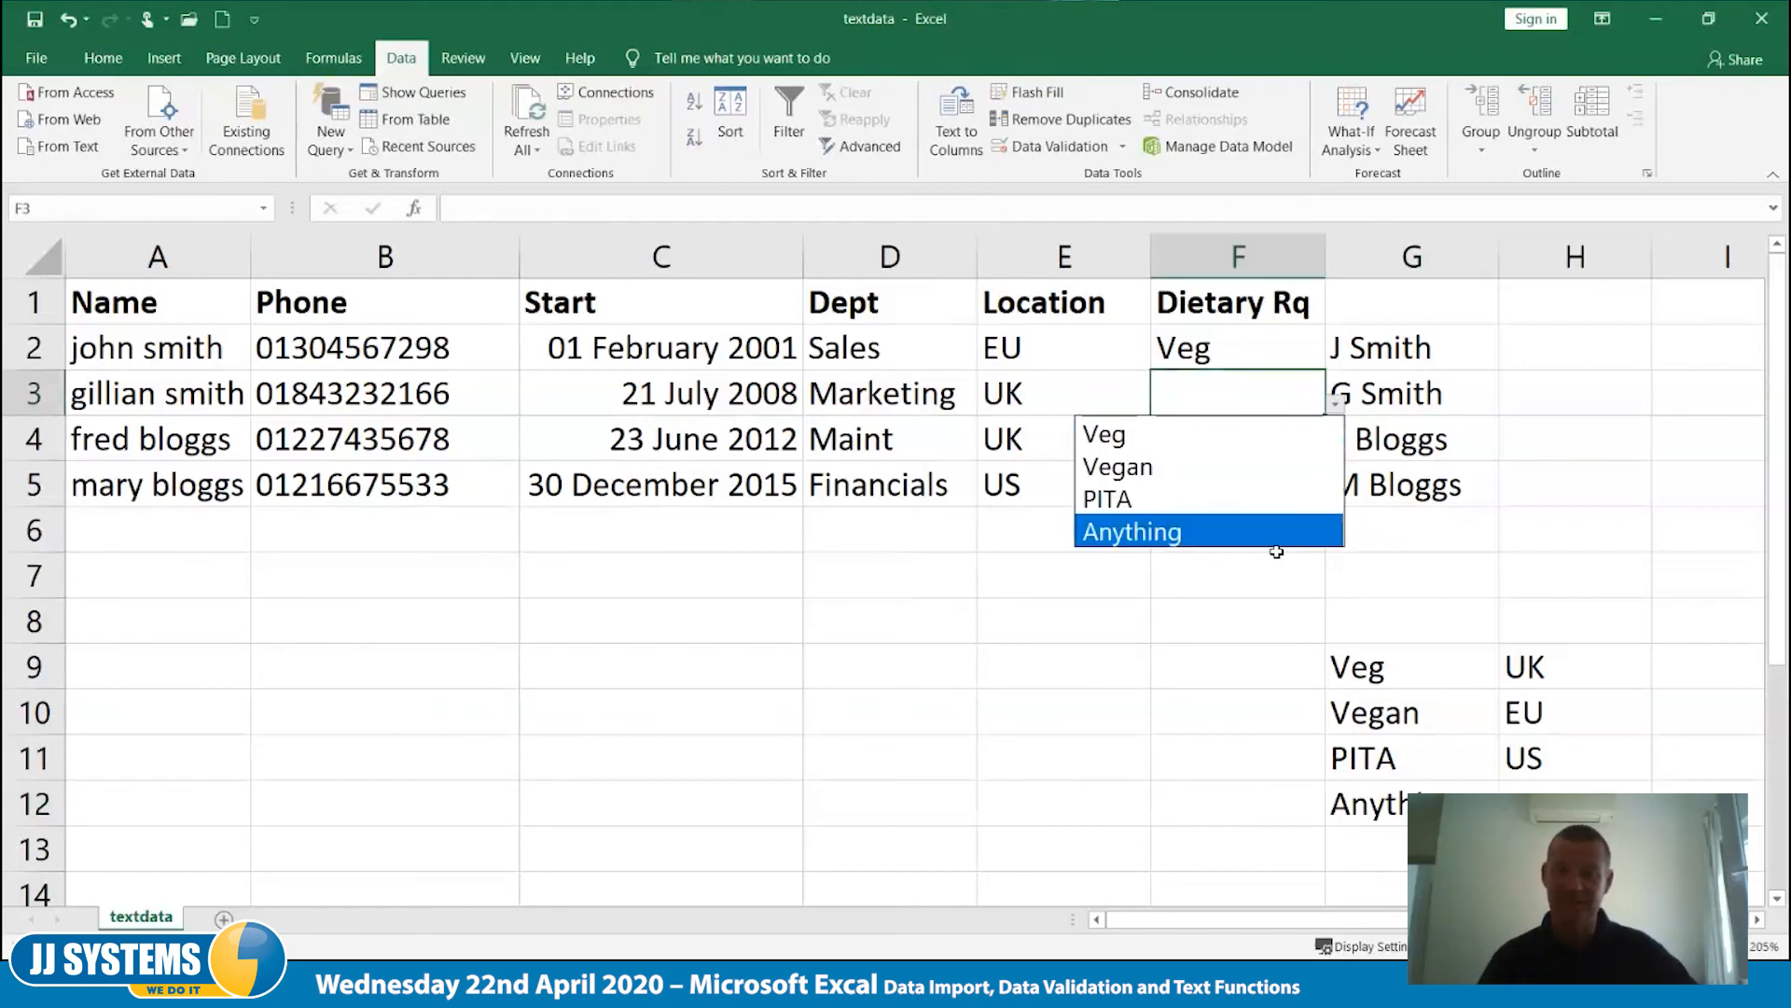
{"action": "key", "text": "Escape"}
{"action": "left_click", "coordinate": [1336, 405]}
{"action": "left_click", "coordinate": [1166, 531]}
- Choose Vegan in F5 and PITA in F4 from the dietary validation list
{"action": "left_click", "coordinate": [1213, 434]}
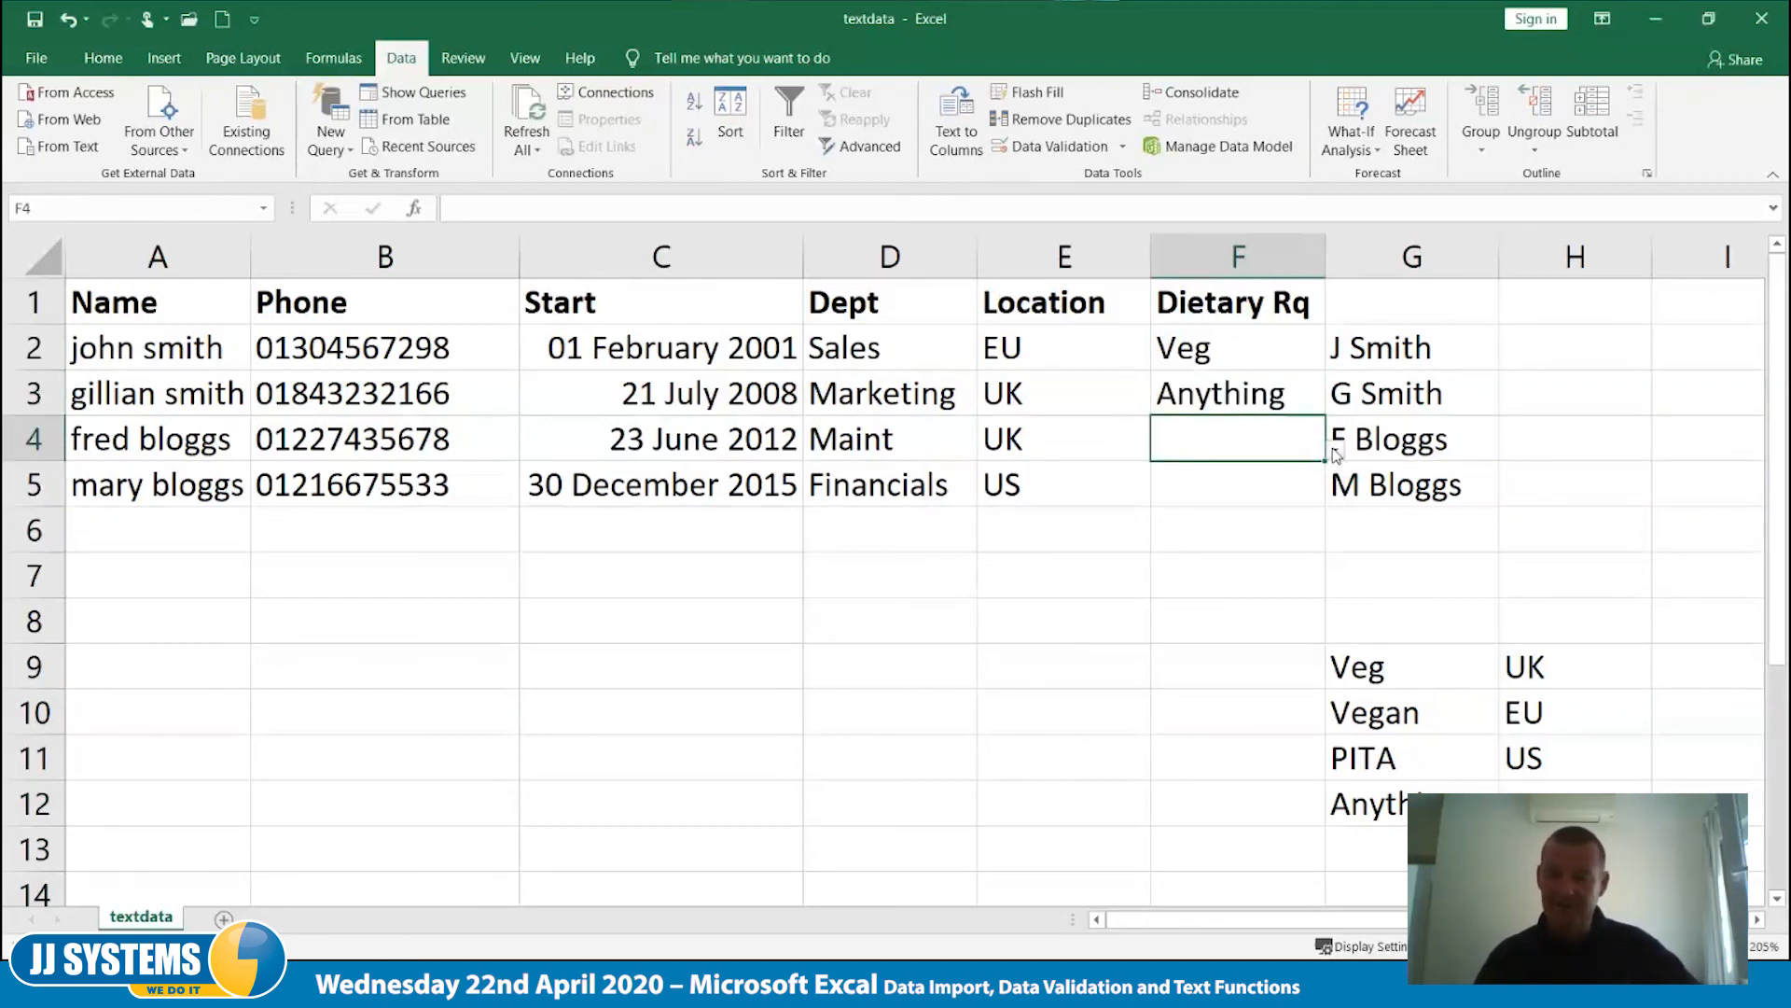
{"action": "left_click", "coordinate": [1255, 487]}
{"action": "left_click", "coordinate": [1338, 495]}
{"action": "key", "text": "Down"}
{"action": "key", "text": "Return"}
{"action": "left_click", "coordinate": [1246, 439]}
{"action": "left_click", "coordinate": [1338, 451]}
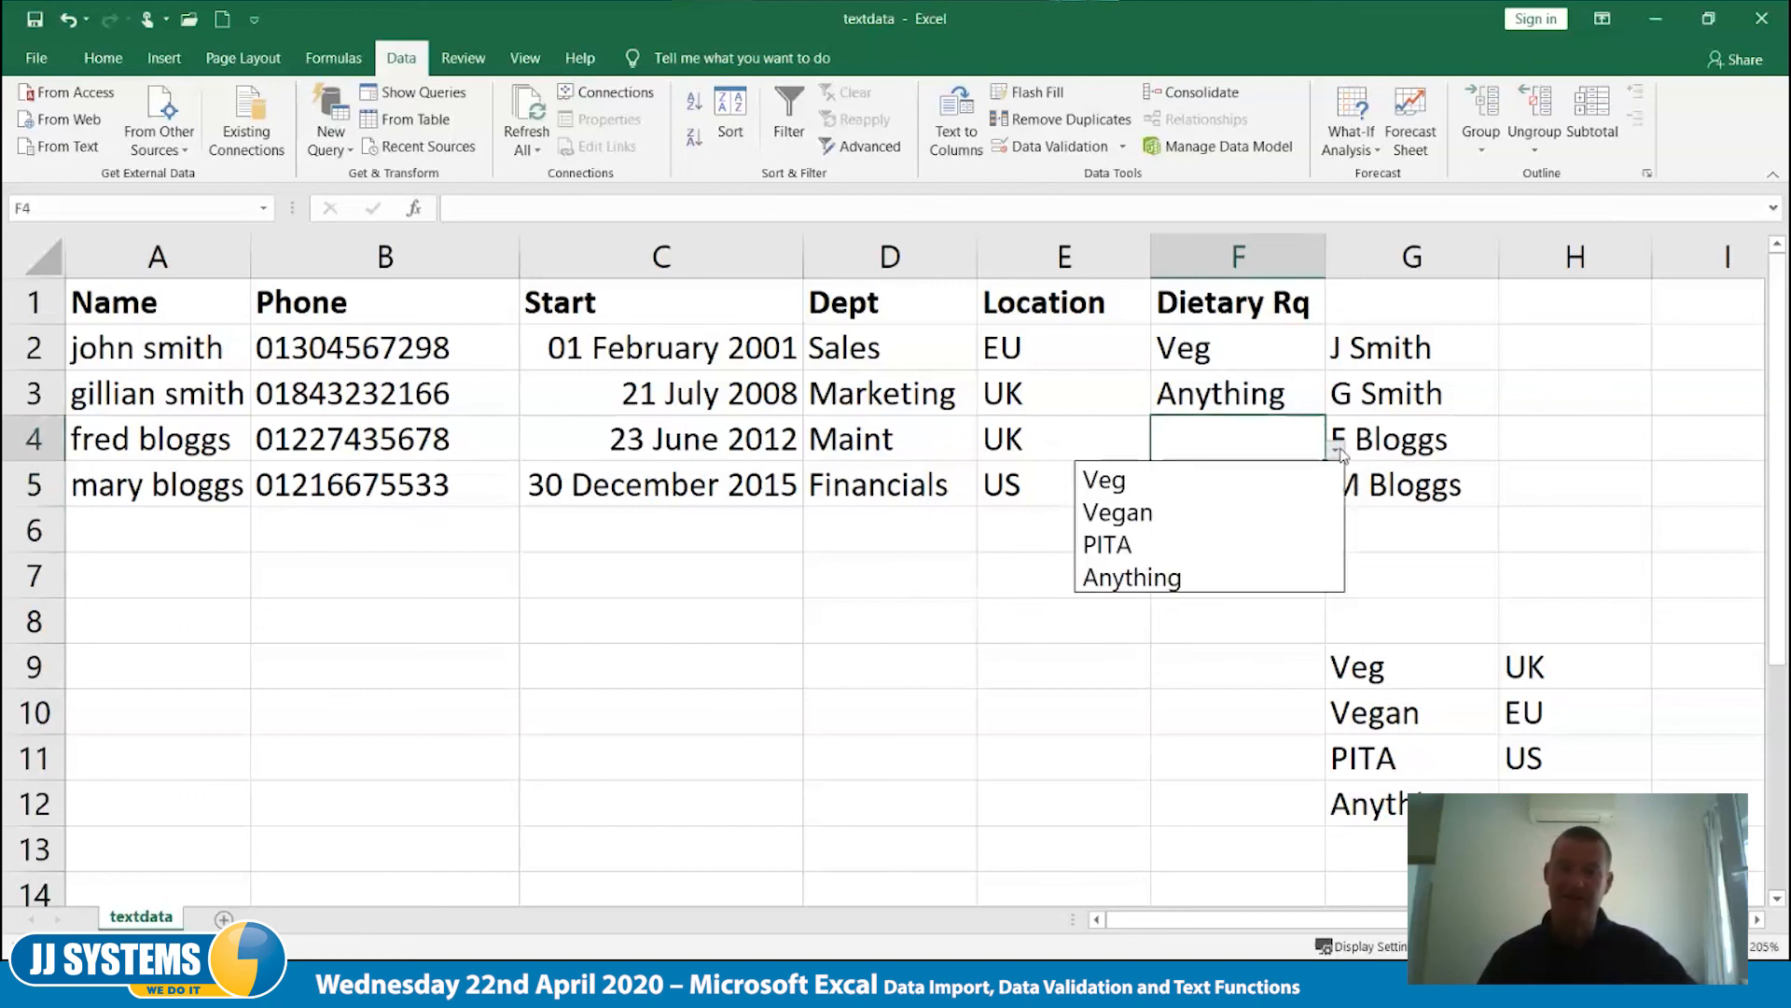
{"action": "left_click", "coordinate": [1228, 544]}
{"action": "left_click", "coordinate": [1145, 670]}
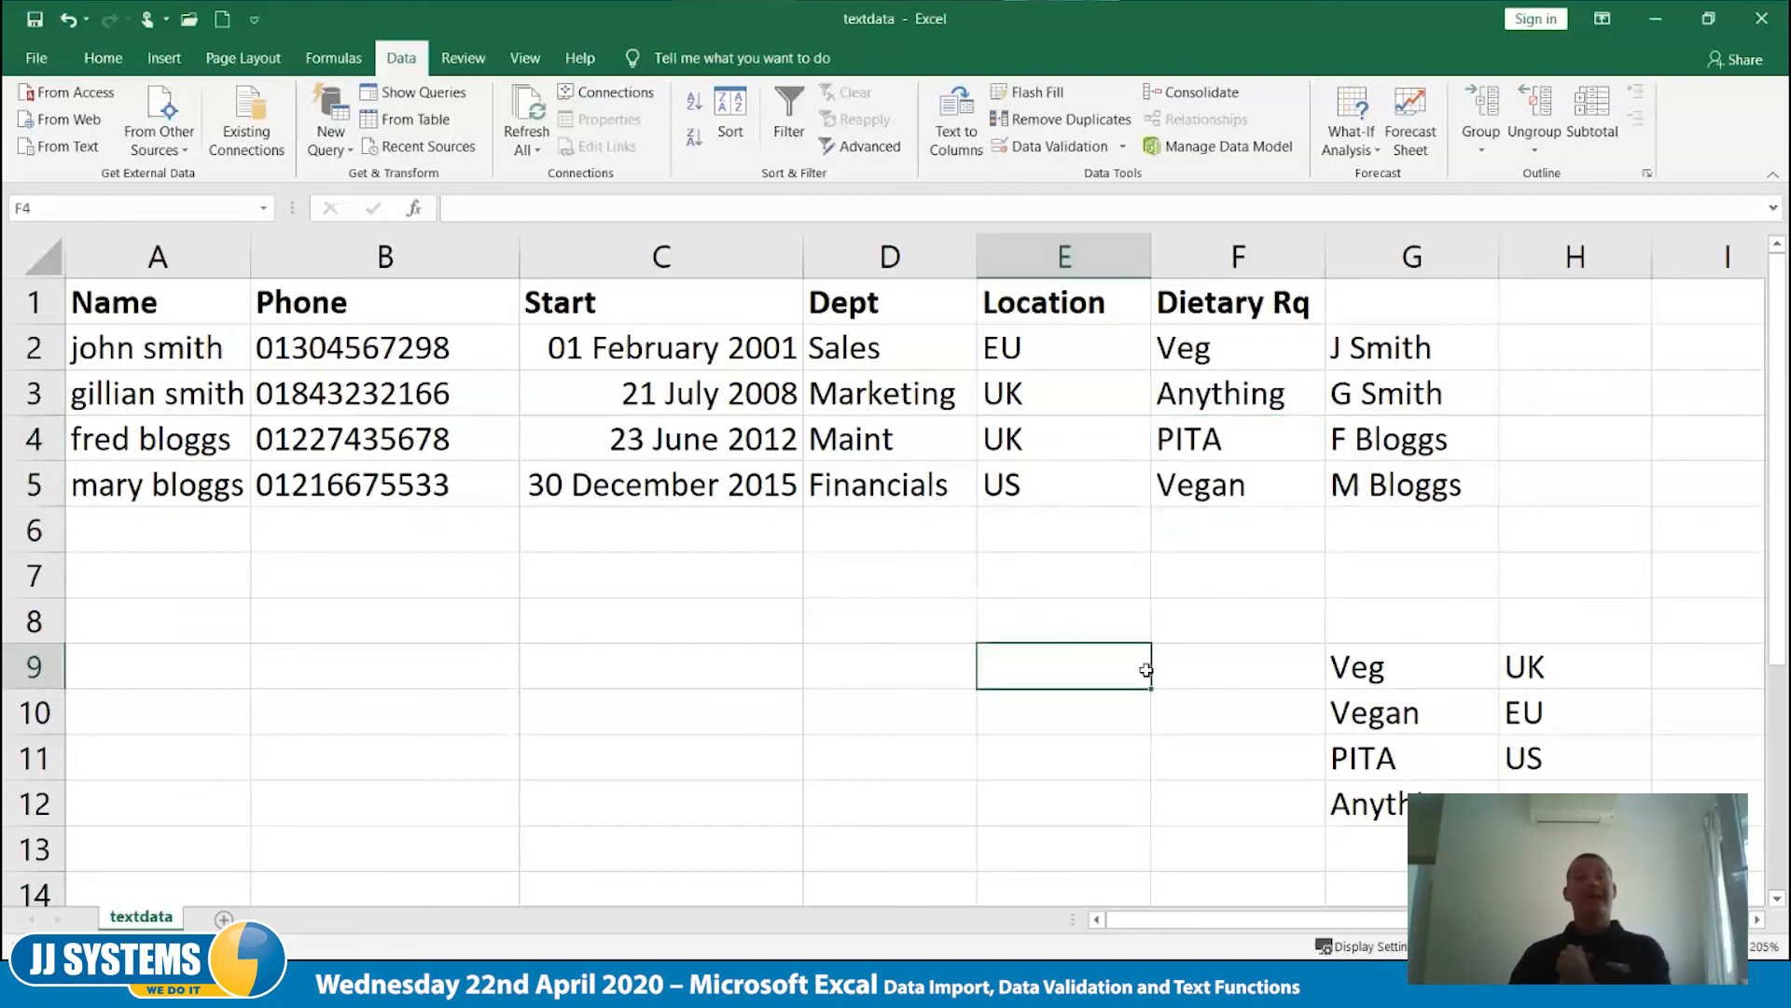